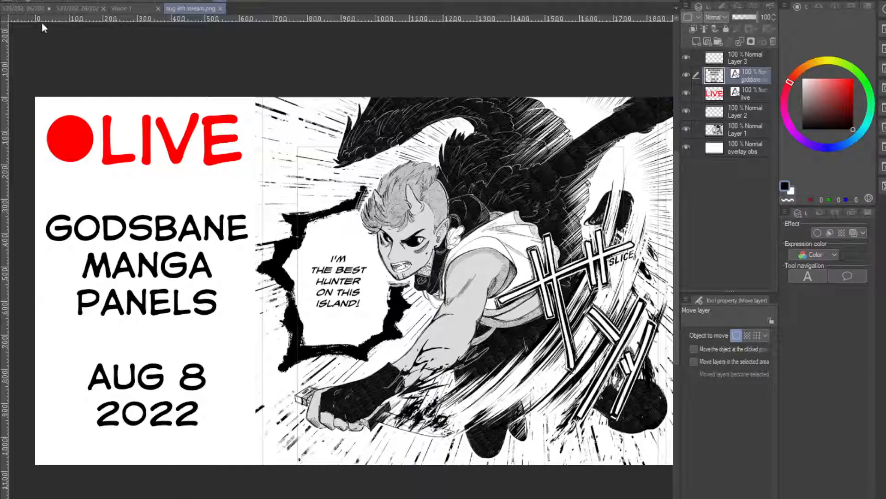
- Look over the page 25–26 spread and compare it with the page 27–28 spread
left_click(31, 11)
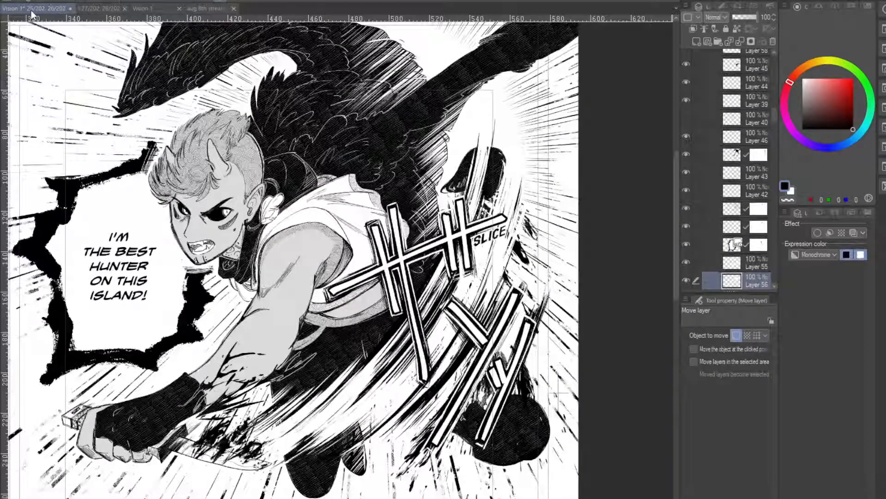
key("ctrl+minus")
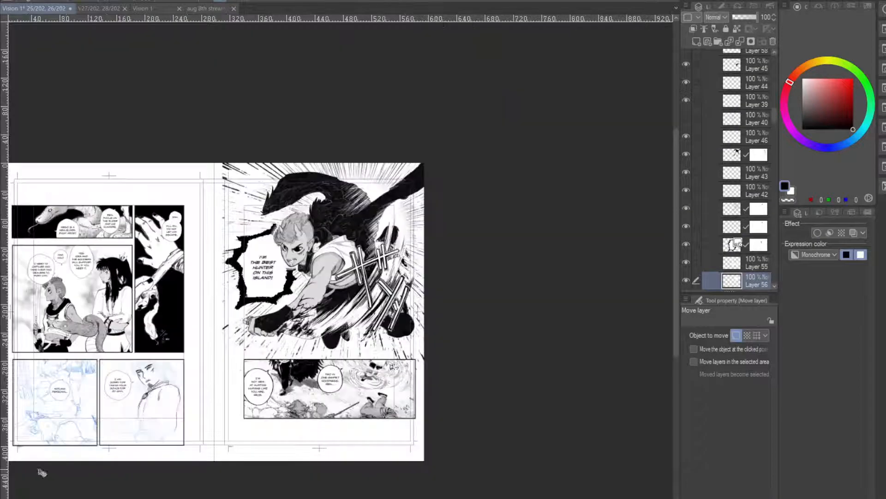
left_click_drag(159, 338, 285, 303)
left_click_drag(444, 208, 407, 201)
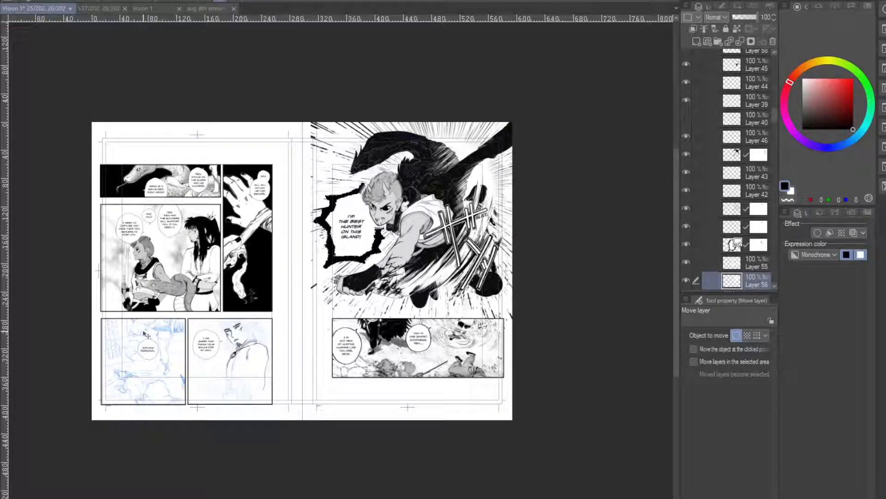
left_click(99, 8)
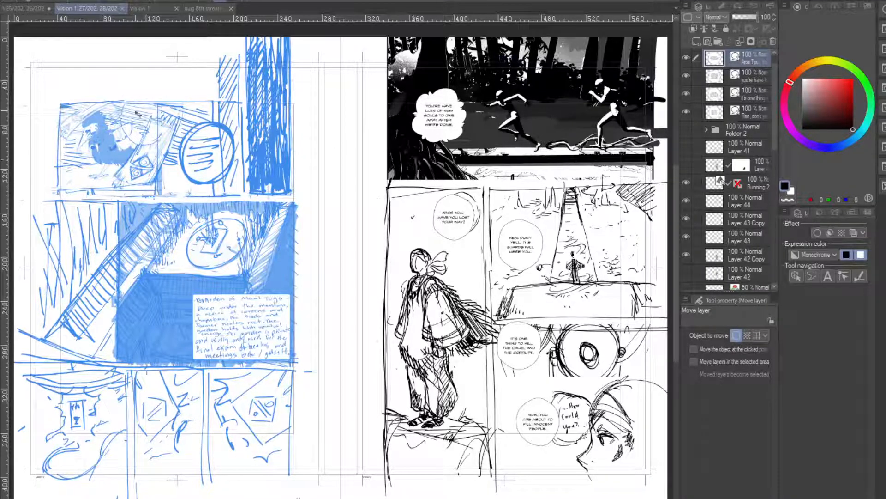
left_click(17, 10)
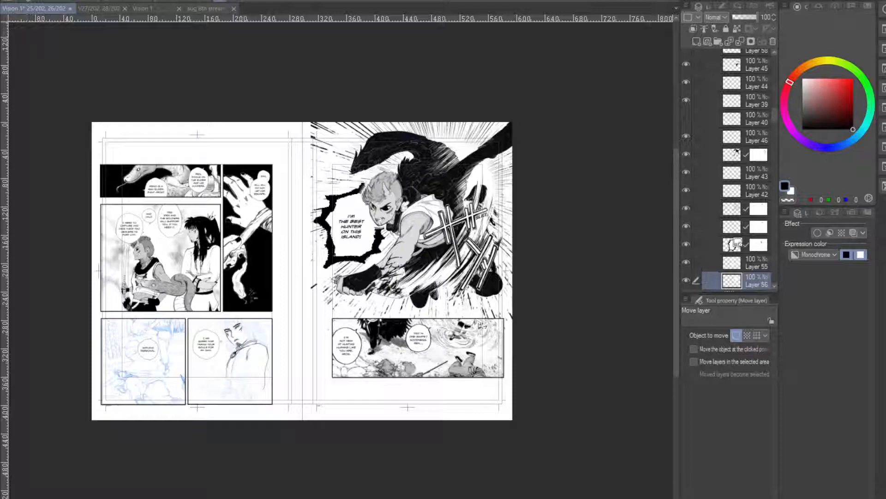
- With the pen at brush size 15, ink the robe's sleeve edge, elbow folds and cuff outline in the "I AM SORRY" panel
key("ctrl+plus")
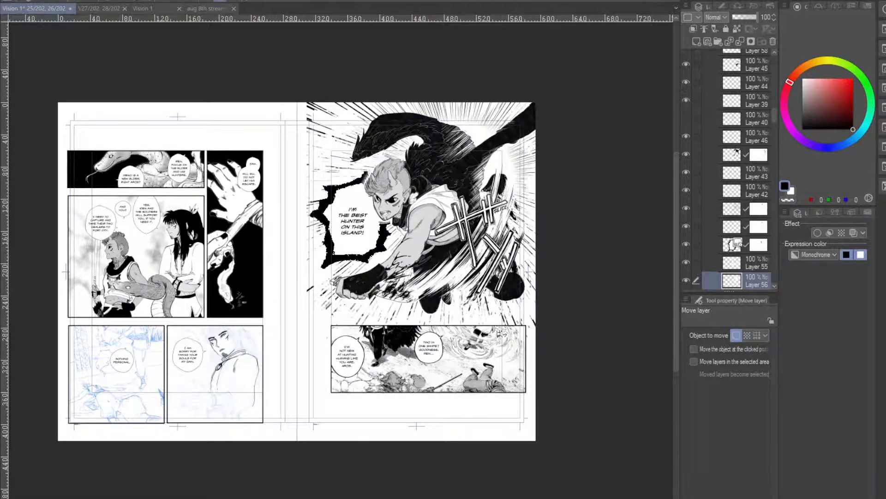
key("ctrl+plus")
left_click_drag(265, 360, 427, 345)
left_click_drag(366, 370, 458, 303)
left_click_drag(382, 351, 385, 318)
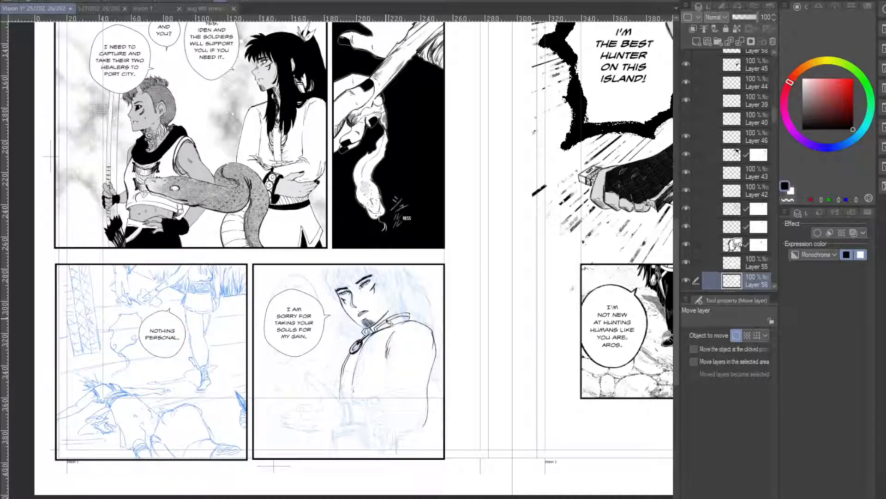
scroll(386, 322, "up", 3)
left_click_drag(387, 322, 451, 295)
key("ctrl+plus")
left_click_drag(433, 442, 367, 375)
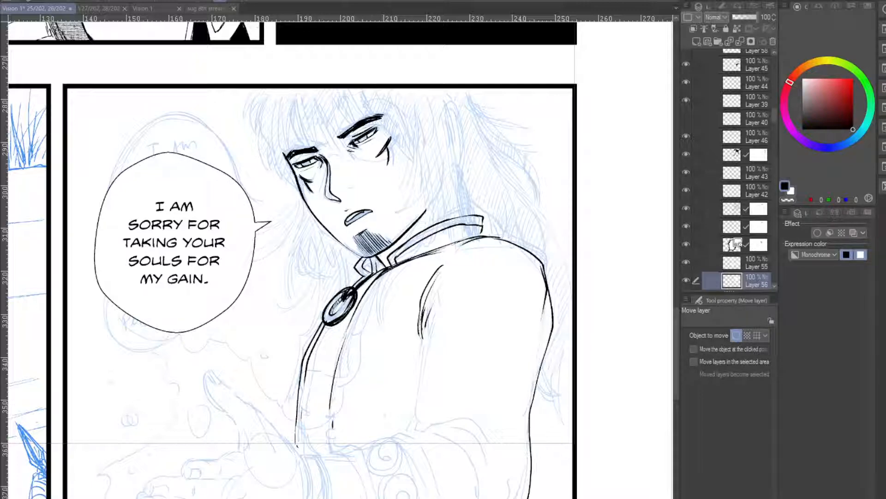
key("p")
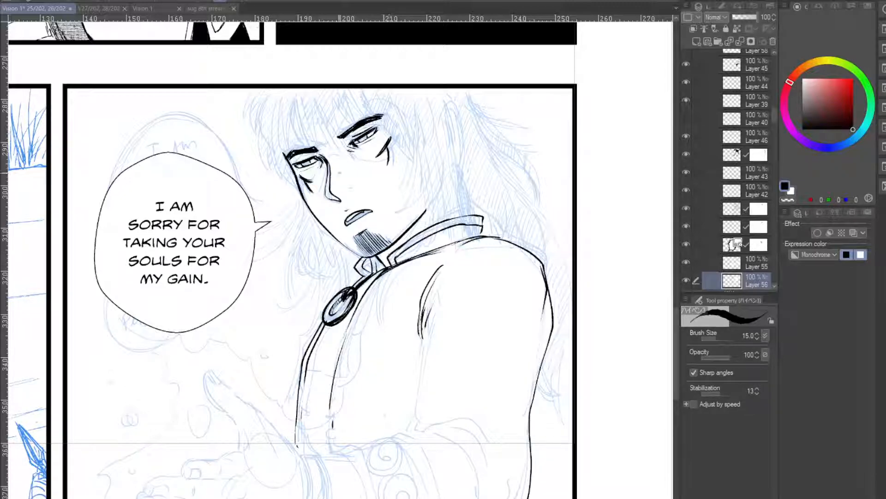
mouse_move(400, 284)
left_mouse_down()
mouse_move(429, 345)
mouse_move(398, 325)
mouse_move(363, 368)
left_mouse_up()
left_click_drag(310, 215, 340, 215)
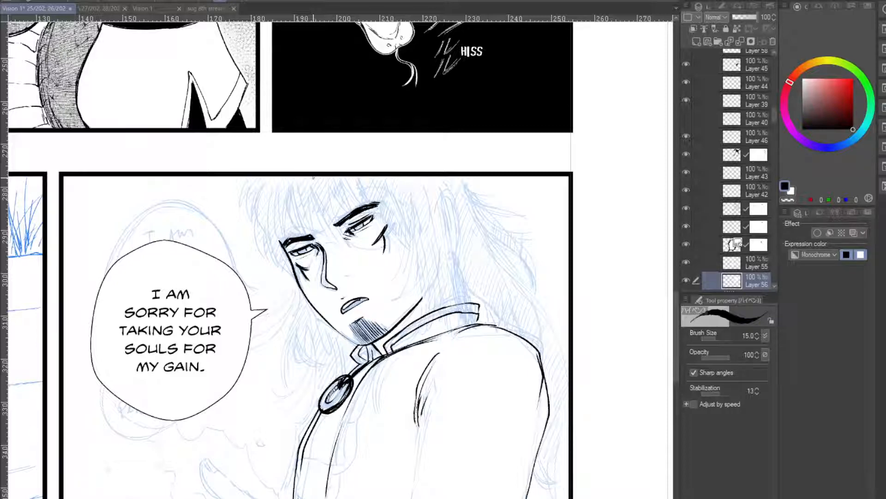
left_click_drag(286, 248, 259, 234)
left_click_drag(348, 323, 347, 171)
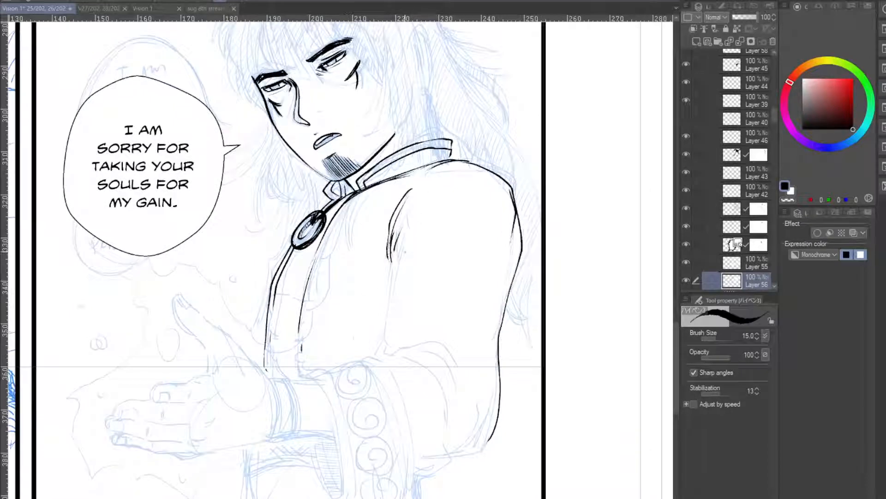
mouse_move(396, 258)
left_mouse_down()
mouse_move(385, 346)
mouse_move(427, 345)
mouse_move(436, 375)
left_mouse_up()
mouse_move(396, 355)
left_mouse_down()
mouse_move(427, 367)
mouse_move(366, 359)
mouse_move(403, 390)
mouse_move(391, 302)
mouse_move(397, 420)
left_mouse_up()
mouse_move(359, 270)
left_mouse_down()
mouse_move(293, 288)
mouse_move(308, 297)
mouse_move(322, 333)
mouse_move(323, 413)
left_mouse_up()
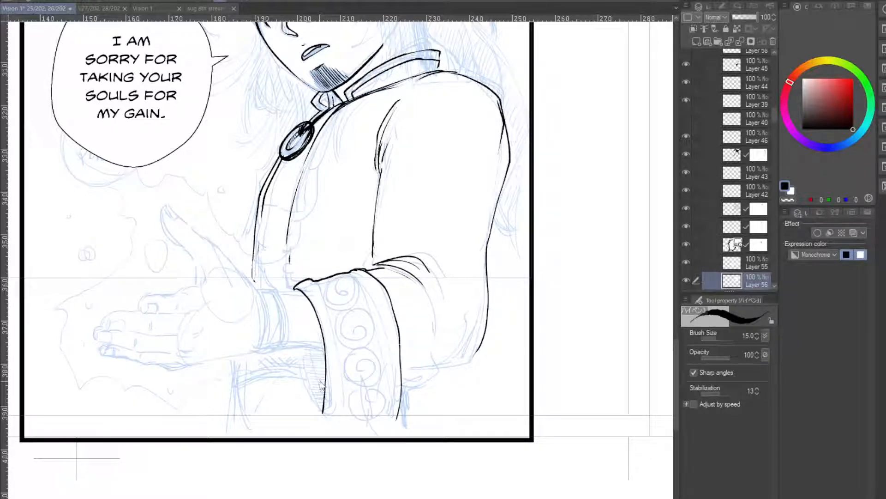
- Undo the cuff's front edge and redraw it as a curved outline, tidying the cuff's lower ends
key("ctrl+z")
key("ctrl+z")
mouse_move(359, 269)
left_mouse_down()
mouse_move(298, 285)
mouse_move(313, 330)
mouse_move(311, 430)
left_mouse_up()
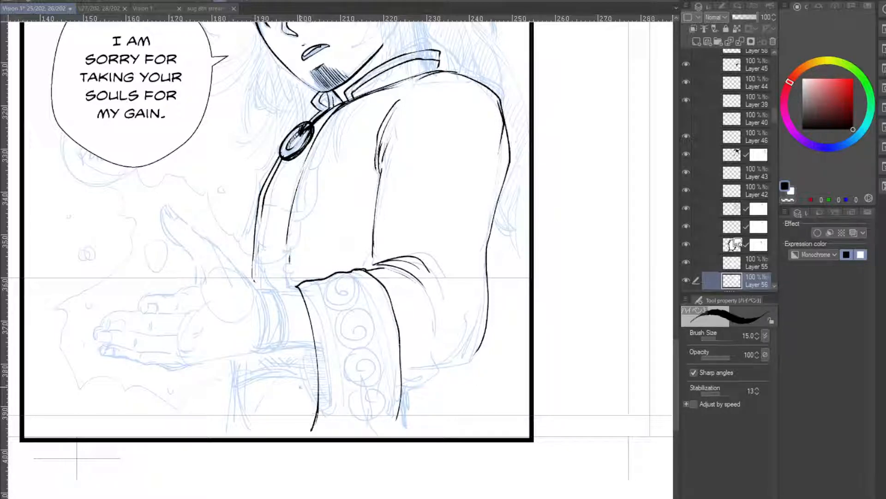
left_click_drag(298, 347, 307, 418)
key("ctrl+z")
left_click_drag(311, 425, 319, 411)
left_click_drag(396, 422, 399, 402)
left_click_drag(312, 428, 302, 430)
left_click_drag(319, 400, 312, 410)
key("ctrl+z")
left_click_drag(300, 345, 313, 400)
- Ink the inner line of the cuff's front band and close the cuff along its bottom edge
mouse_move(318, 278)
left_mouse_down()
mouse_move(335, 364)
mouse_move(329, 405)
left_mouse_up()
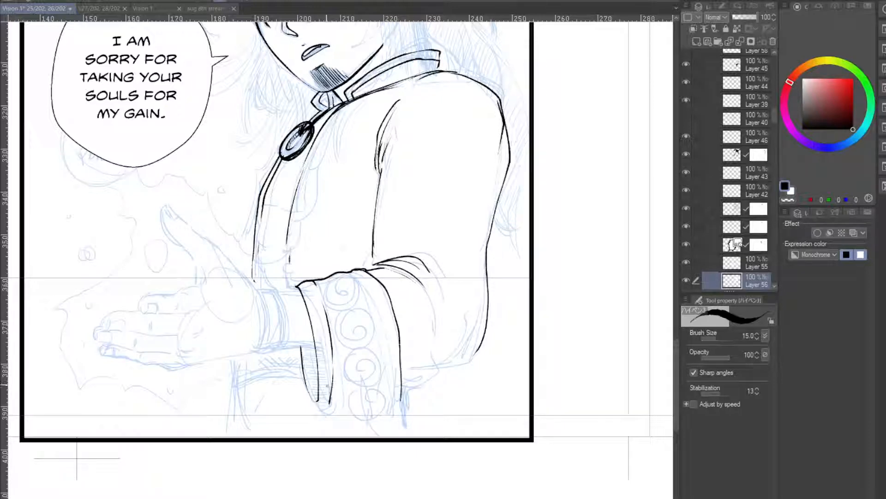
key("ctrl+z")
mouse_move(335, 374)
left_mouse_down()
mouse_move(332, 402)
mouse_move(313, 402)
mouse_move(328, 402)
left_mouse_up()
left_click_drag(333, 400, 393, 404)
- Ink the inner line of the cuff's rear band, redrawing its lower part down to the hem
mouse_move(352, 272)
left_mouse_down()
mouse_move(377, 310)
mouse_move(400, 406)
mouse_move(387, 404)
mouse_move(386, 328)
mouse_move(390, 378)
left_mouse_up()
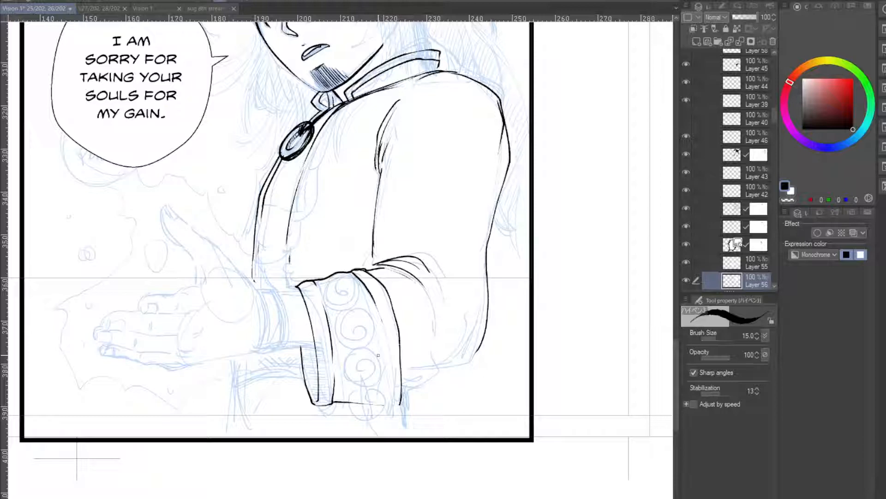
left_click_drag(380, 318, 390, 400)
key("ctrl+z")
left_click_drag(388, 340, 387, 397)
key("ctrl+z")
mouse_move(388, 339)
left_mouse_down()
mouse_move(389, 404)
mouse_move(398, 407)
mouse_move(382, 407)
left_mouse_up()
- Ink the rounded tip of the outstretched hand's thumb over the blue sketch
left_click_drag(414, 250, 413, 293)
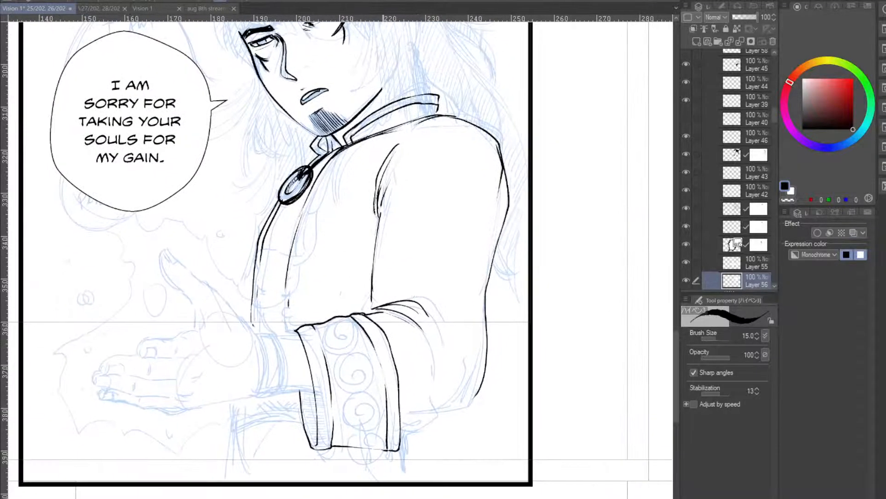
left_click_drag(370, 225, 435, 179)
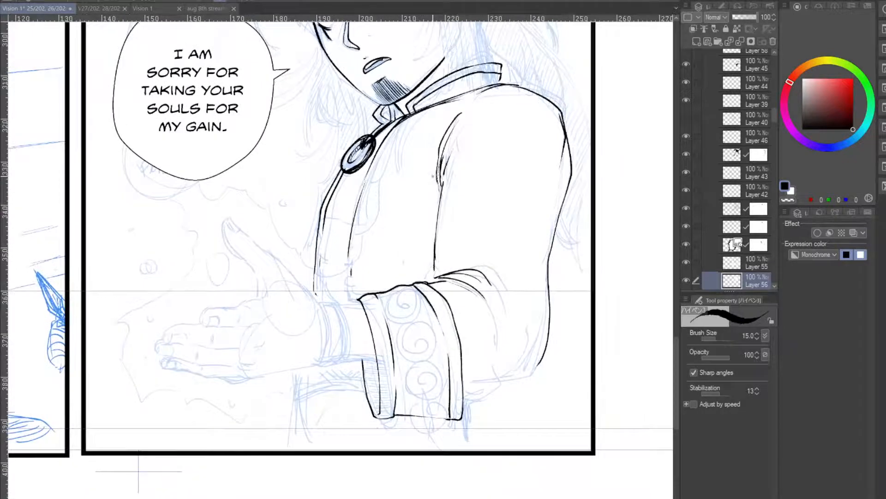
left_click_drag(232, 220, 282, 259)
key("ctrl+z")
mouse_move(233, 223)
left_mouse_down()
mouse_move(230, 247)
mouse_move(244, 256)
mouse_move(228, 246)
mouse_move(256, 273)
mouse_move(228, 240)
mouse_move(254, 272)
left_mouse_up()
key("ctrl+z")
key("ctrl+z")
mouse_move(227, 237)
left_mouse_down()
mouse_move(250, 267)
mouse_move(240, 223)
left_mouse_up()
key("ctrl+z")
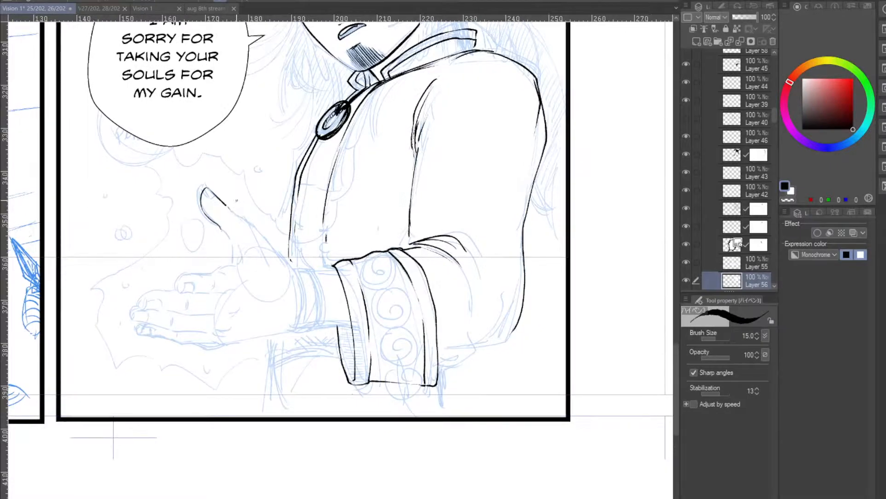
- Ink the thumb's lower edge from the tip down to the palm
left_click_drag(220, 226, 238, 273)
key("ctrl+z")
key("ctrl+z")
left_click_drag(247, 198, 218, 167)
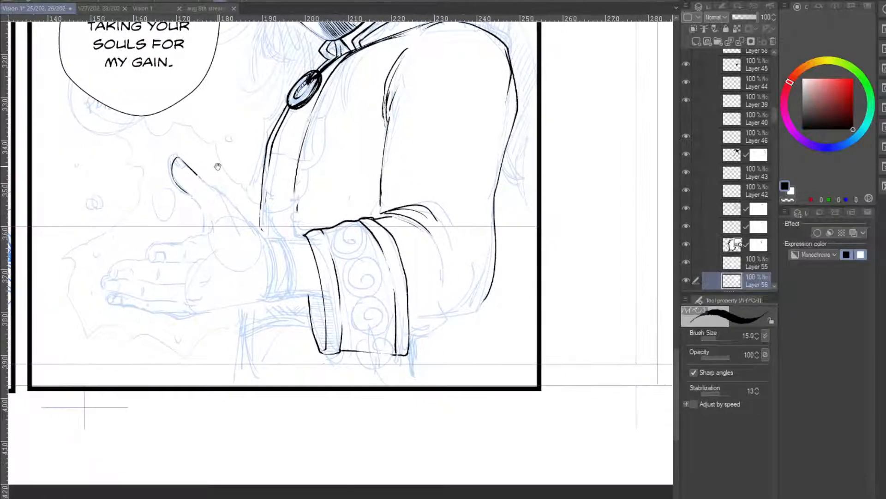
mouse_move(189, 195)
left_mouse_down()
mouse_move(205, 233)
mouse_move(213, 222)
left_mouse_up()
mouse_move(303, 160)
left_mouse_down()
mouse_move(255, 152)
mouse_move(281, 173)
left_mouse_up()
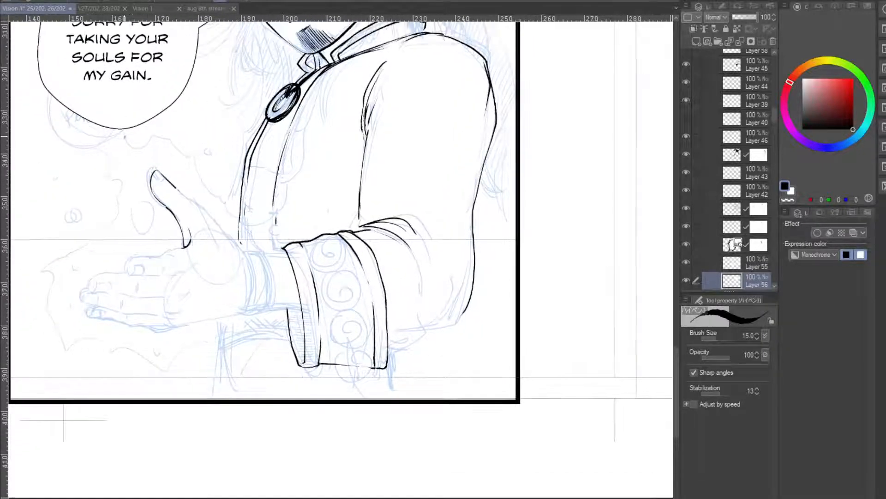
- Ink the thumb's upper edge down to the wrist and outline the thumbnail
left_click_drag(176, 187, 209, 212)
key("ctrl+z")
left_click_drag(176, 187, 247, 260)
key("ctrl+z")
mouse_move(197, 194)
left_mouse_down()
mouse_move(209, 195)
mouse_move(180, 193)
mouse_move(182, 185)
left_mouse_up()
key("ctrl+z")
key("ctrl+z")
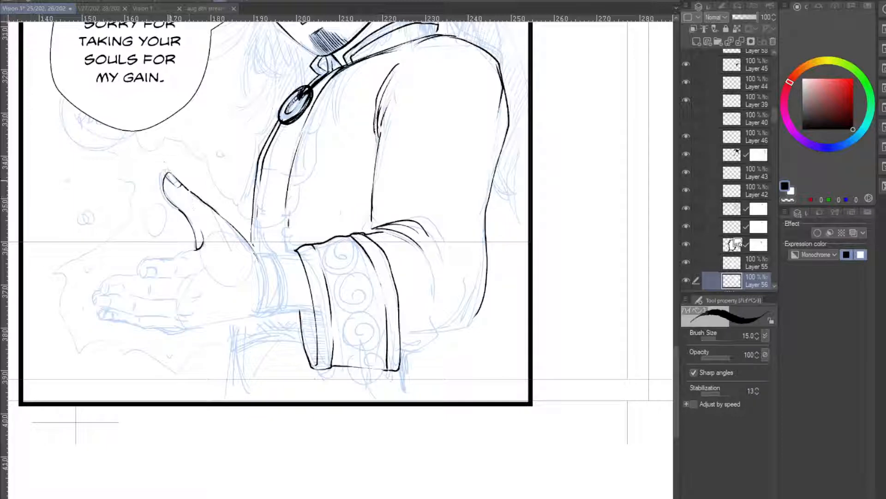
left_click_drag(166, 176, 181, 189)
left_click_drag(170, 182, 182, 181)
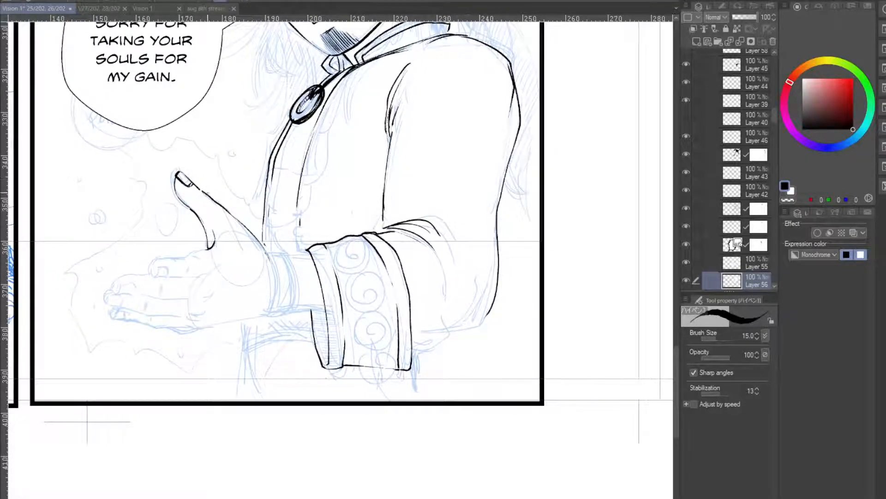
- Examine the finished panels across the page 25–26 spread and how the newly inked figure fits among them
left_click_drag(412, 185, 287, 226)
left_click_drag(464, 93, 233, 251)
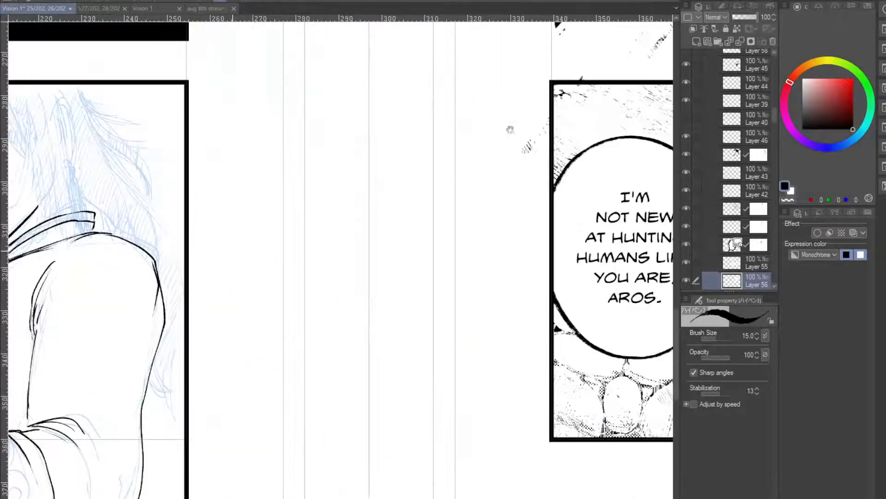
left_click_drag(510, 129, 214, 291)
left_click_drag(392, 92, 277, 369)
left_click_drag(534, 322, 419, 132)
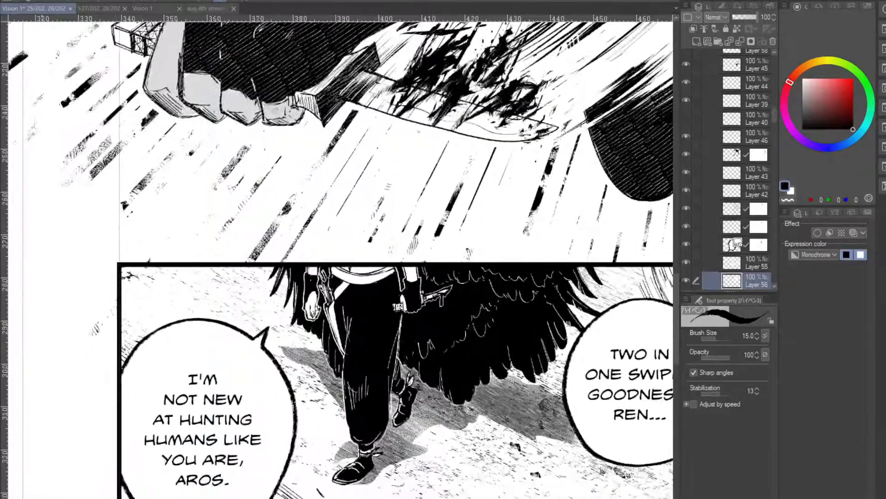
key("ctrl+minus")
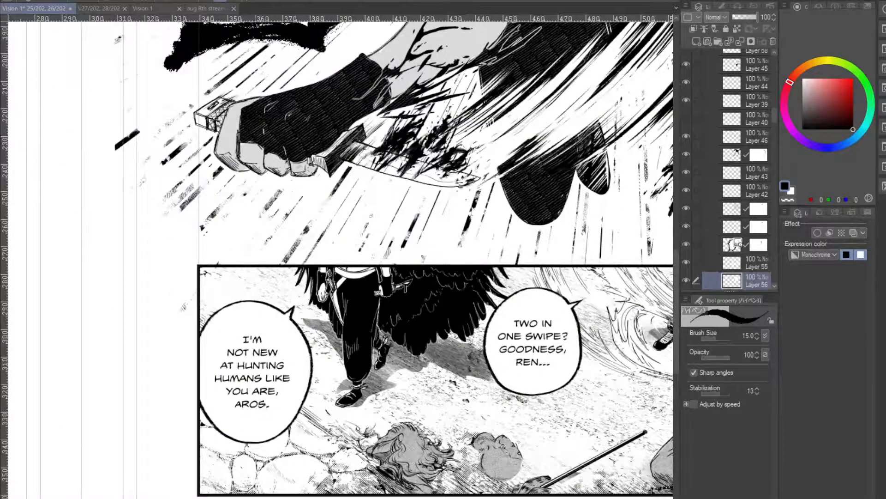
key("ctrl+minus")
left_click_drag(269, 323, 93, 347)
left_click_drag(267, 169, 621, 314)
left_click_drag(243, 294, 360, 260)
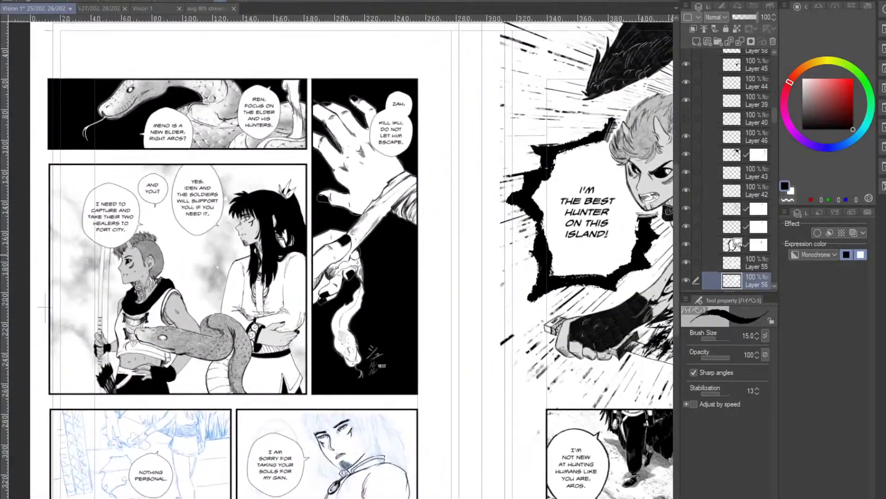
left_click_drag(219, 157, 214, 106)
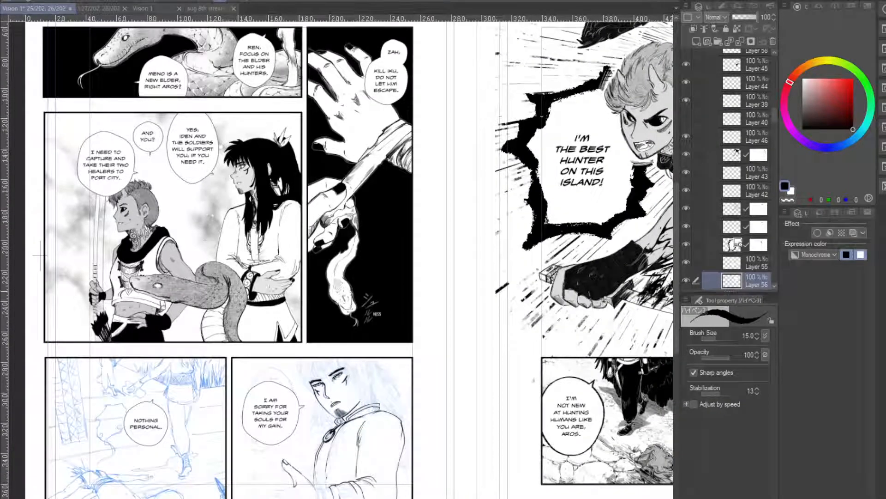
left_click_drag(256, 296, 259, 177)
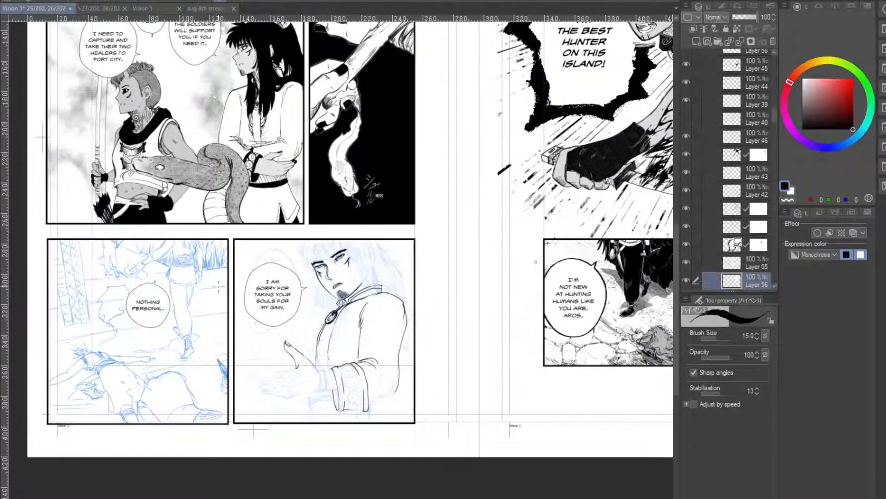
- Check the page 27–28 spread and the Vision 1 page overview, and return to the page 25–26 spread
left_click(106, 11)
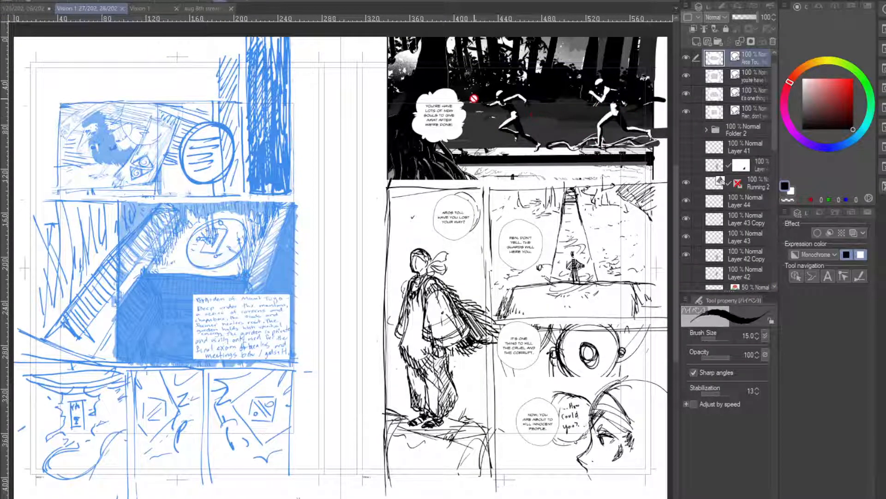
left_click(153, 7)
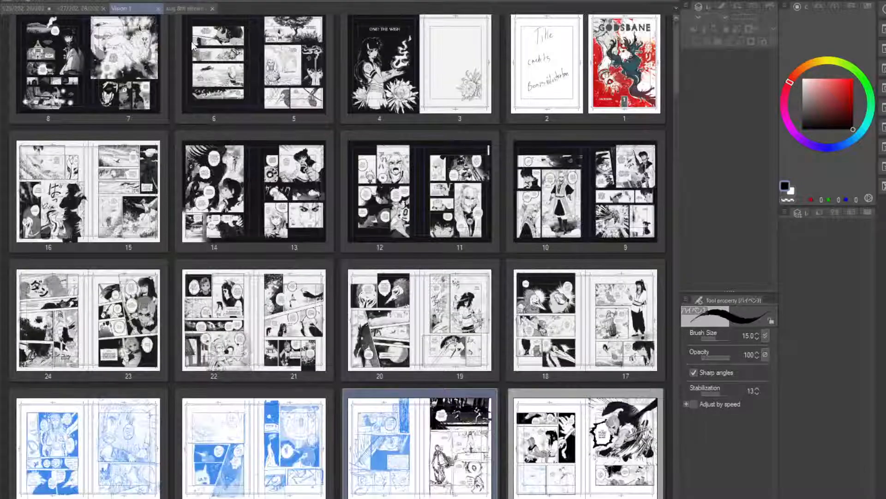
left_click_drag(675, 82, 700, 51)
left_click(58, 9)
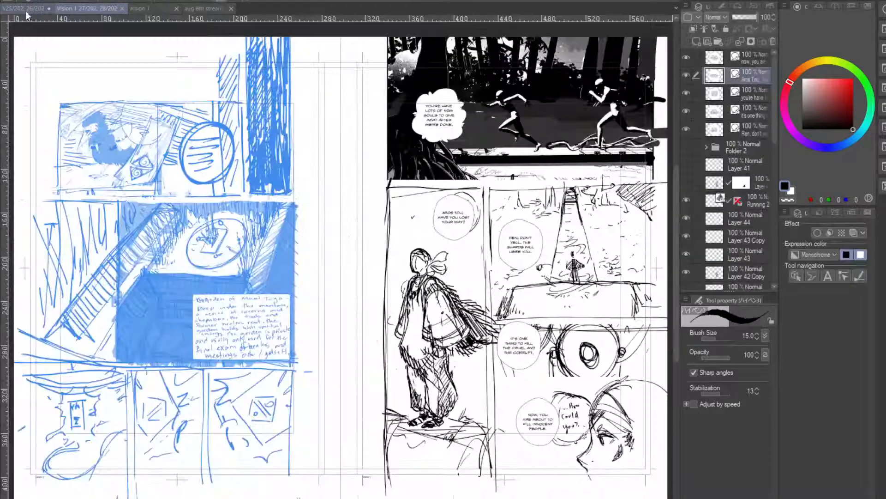
left_click(28, 11)
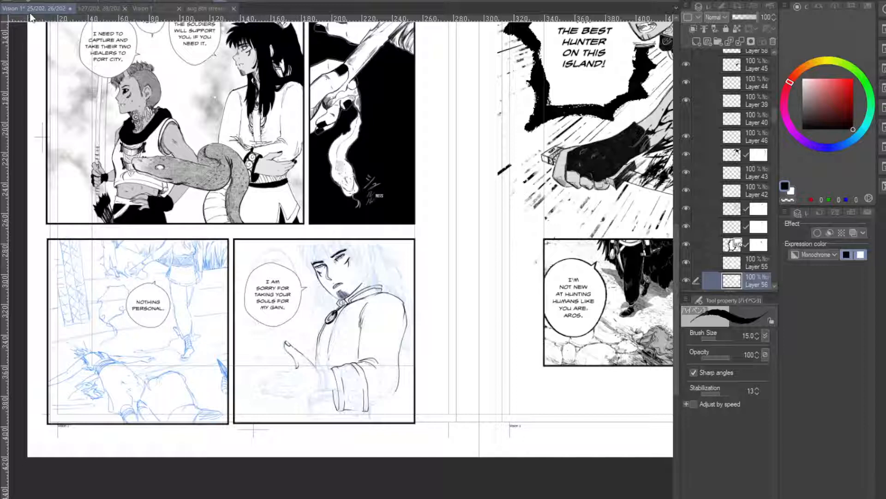
- Ink the robe's fold line at the waist between the wrist and the sleeve cuff in the "I AM SORRY" panel
left_click_drag(343, 223, 339, 189)
scroll(338, 189, "up", 3)
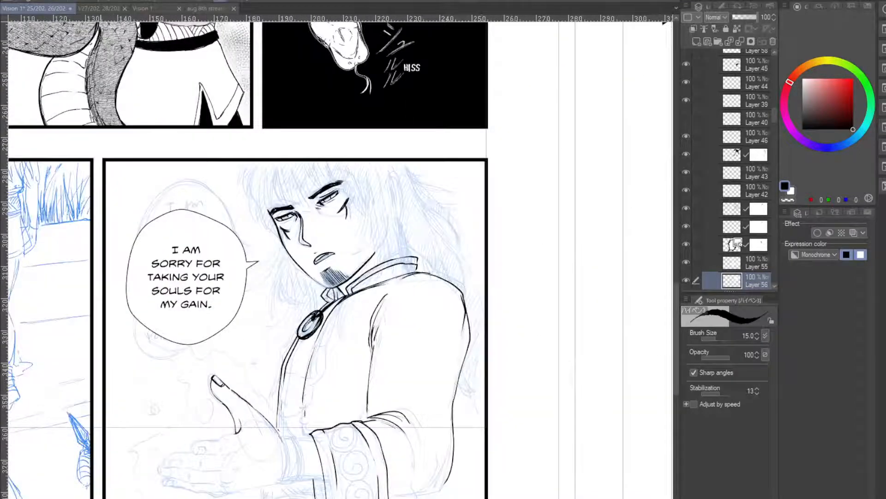
left_click_drag(373, 301, 352, 264)
scroll(352, 264, "up", 1)
left_click_drag(323, 312, 331, 222)
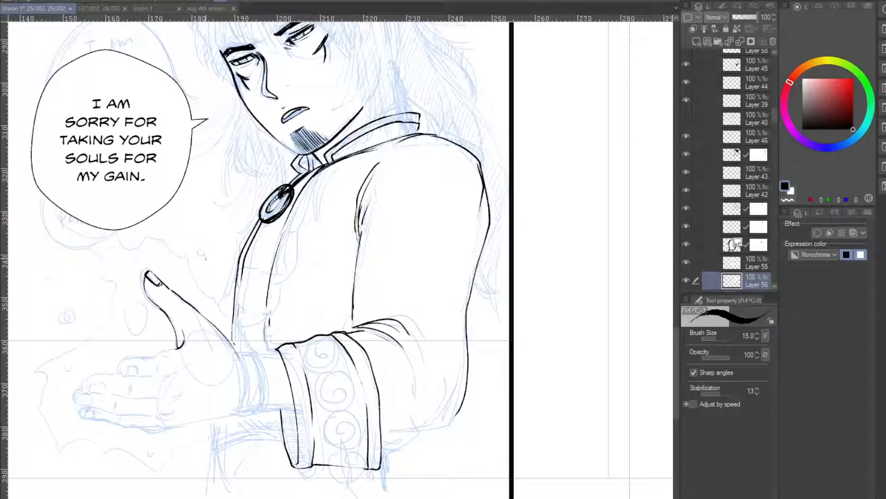
mouse_move(233, 328)
left_mouse_down()
mouse_move(252, 345)
mouse_move(272, 337)
left_mouse_up()
left_click_drag(364, 107, 316, 195)
left_click_drag(319, 250, 334, 206)
left_click_drag(335, 292, 439, 273)
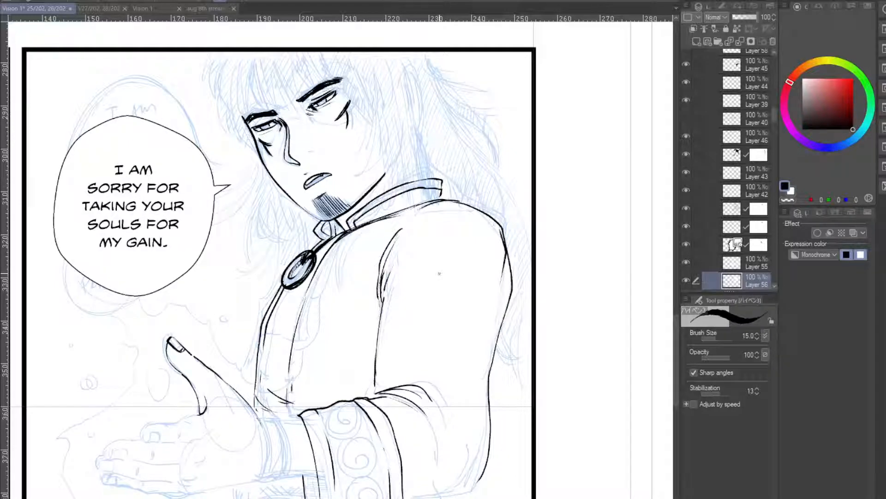
- Examine the same character's inked robe, bracelet and hands in the finished panels above, and return to the "I AM SORRY" panel
left_click_drag(440, 273, 447, 427)
left_click_drag(254, 233, 409, 461)
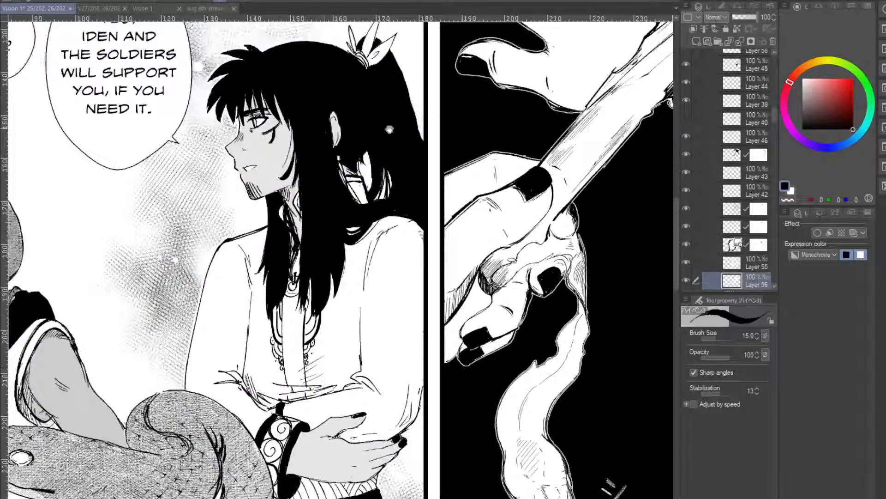
left_click_drag(495, 487, 337, 143)
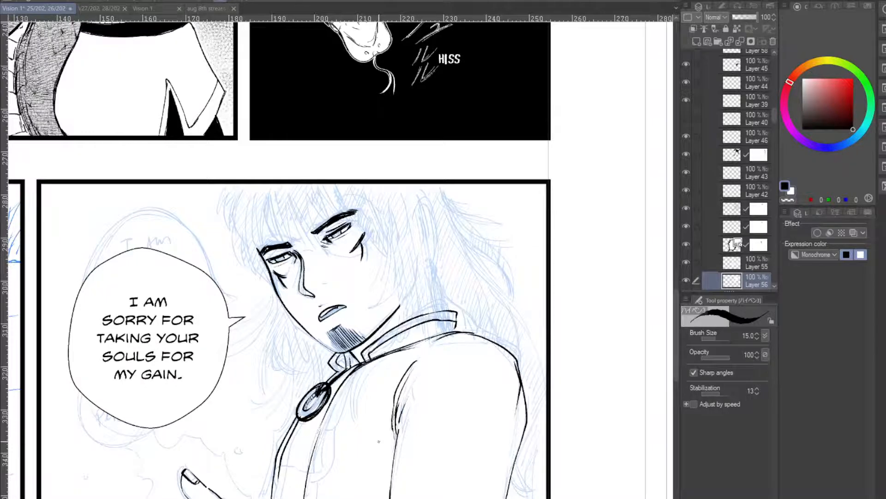
scroll(332, 166, "down", 3)
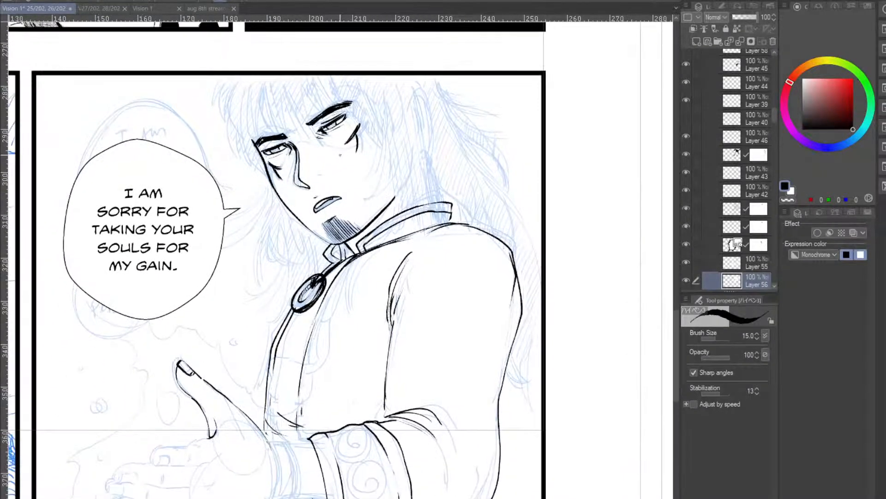
left_click_drag(281, 247, 251, 264)
left_click_drag(304, 218, 287, 224)
key("ctrl+plus")
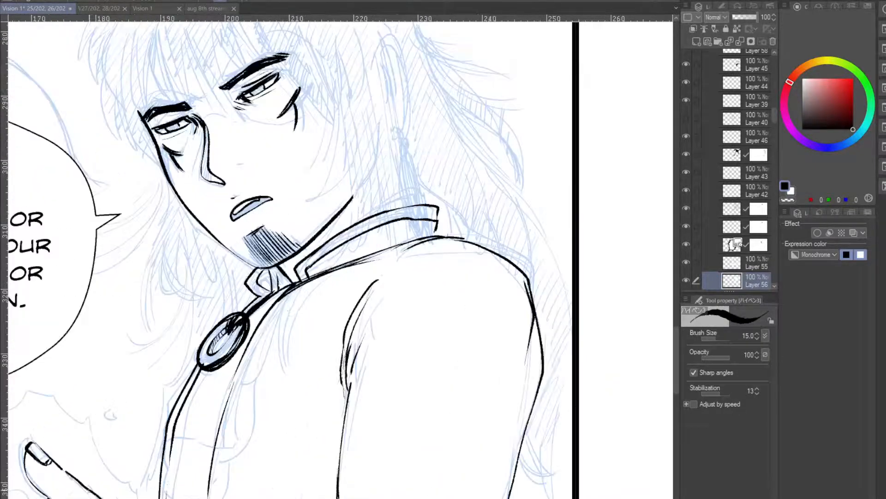
- Ink the bracelet's hand-side edge across the wrist and the forearm's upper edge up to the sleeve cuff
left_click_drag(168, 481, 319, 186)
mouse_move(318, 270)
left_mouse_down()
mouse_move(329, 307)
mouse_move(318, 357)
left_mouse_up()
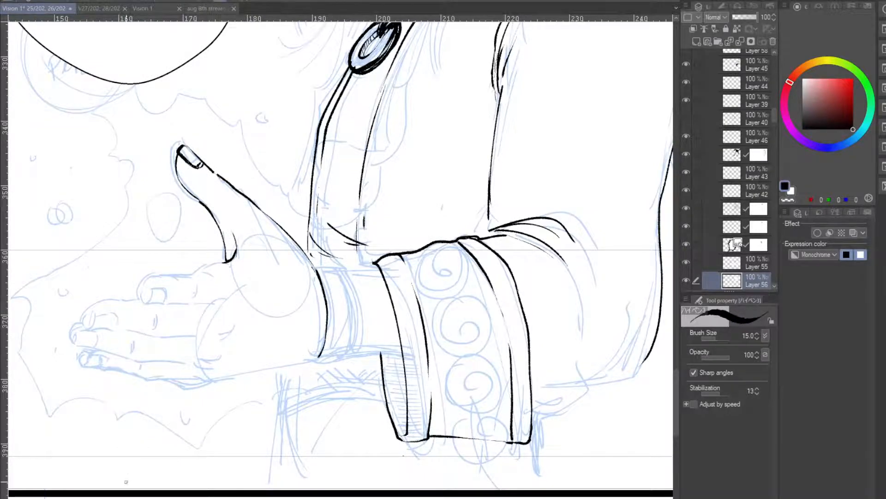
left_click_drag(184, 286, 257, 390)
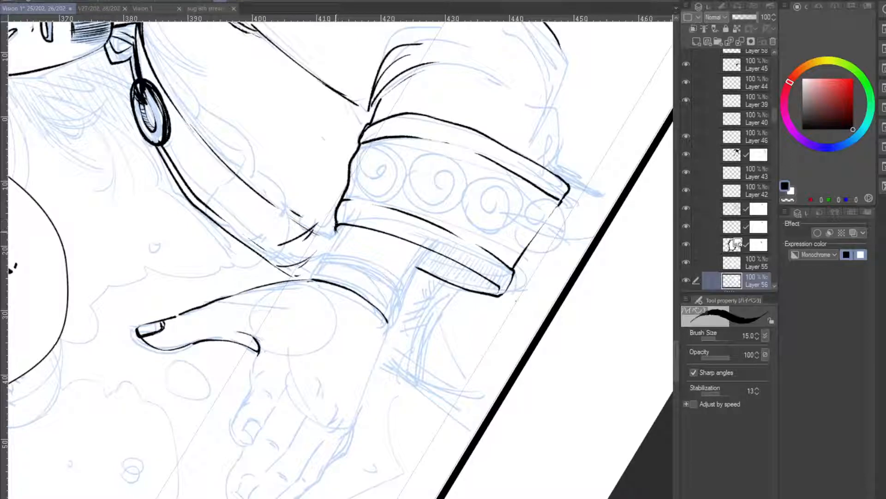
left_click_drag(342, 223, 318, 267)
key("ctrl+z")
left_click_drag(342, 223, 310, 280)
key("ctrl+z")
left_click_drag(343, 226, 308, 280)
left_click_drag(345, 256, 326, 234)
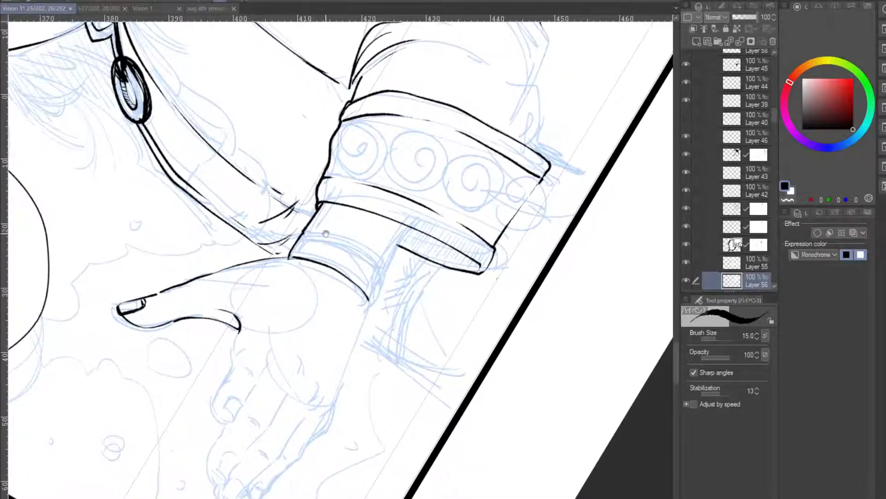
- Ink the bracelet's second edge, close its lower end and ink the forearm's lower edge up to the sleeve opening
left_click_drag(310, 462, 108, 493)
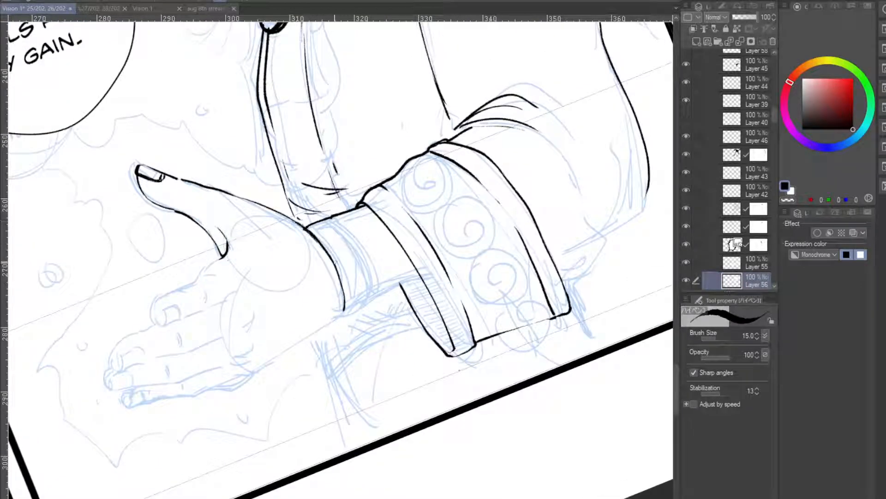
mouse_move(344, 218)
left_mouse_down()
mouse_move(356, 240)
mouse_move(372, 298)
left_mouse_up()
left_click_drag(459, 370, 498, 299)
left_click_drag(383, 223, 311, 248)
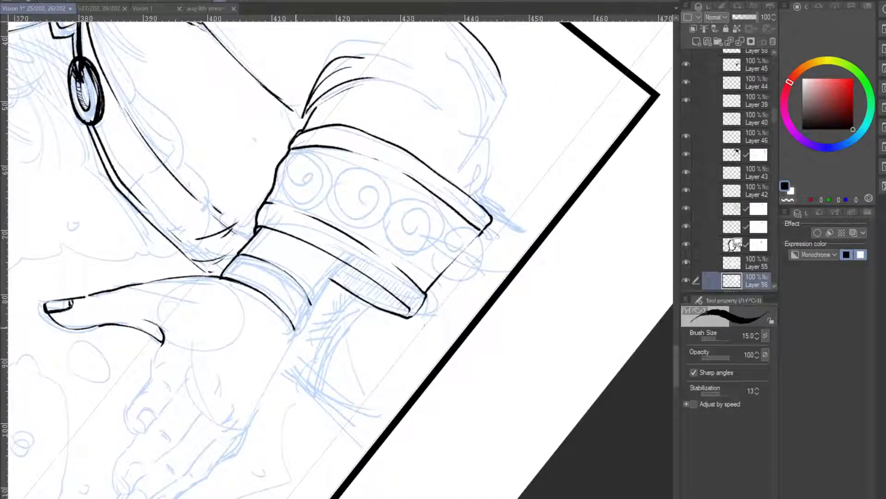
left_click_drag(310, 305, 296, 332)
left_click_drag(312, 303, 348, 261)
mouse_move(324, 290)
left_mouse_down()
mouse_move(317, 300)
mouse_move(383, 251)
left_mouse_up()
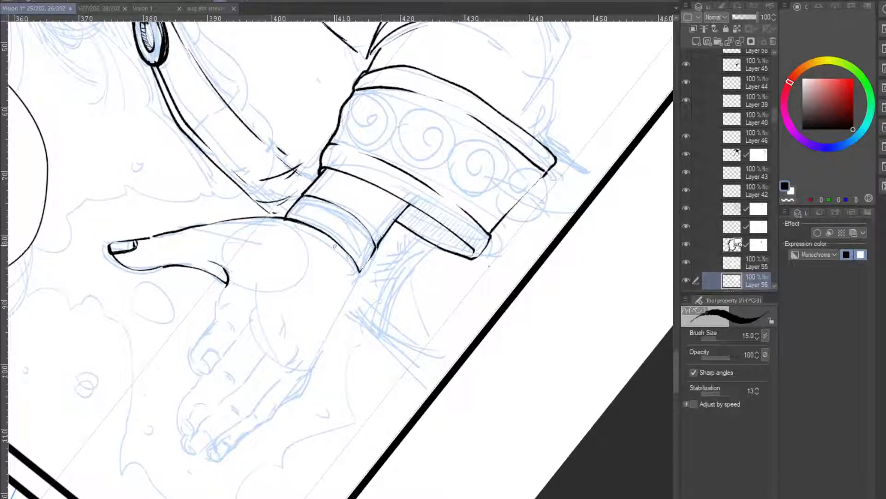
- Ink the outer edge of the hand from the bracelet down to the base of the pinky
left_click_drag(346, 233, 336, 209)
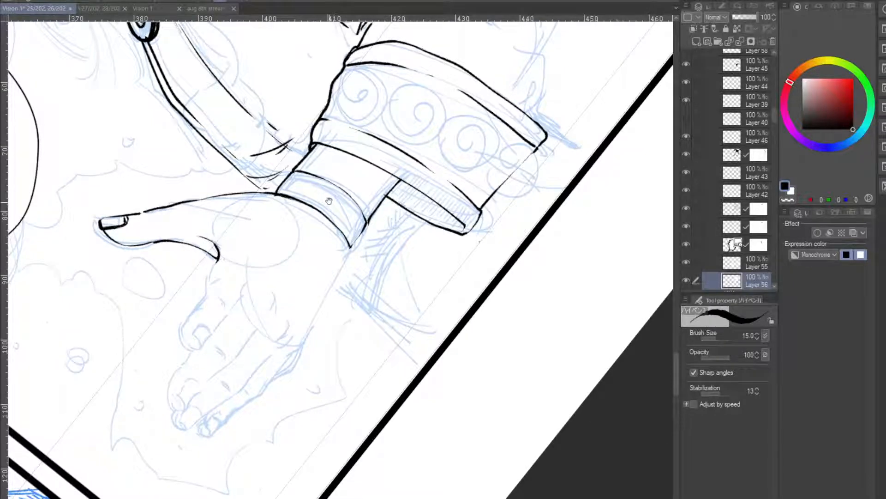
left_click_drag(334, 180, 352, 146)
mouse_move(332, 220)
left_mouse_down()
mouse_move(319, 207)
mouse_move(344, 196)
mouse_move(298, 290)
left_mouse_up()
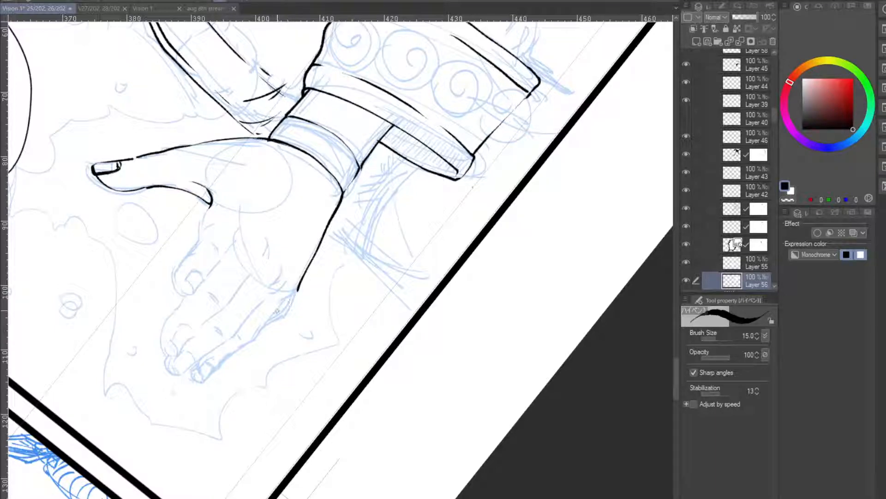
left_click_drag(134, 184, 430, 65)
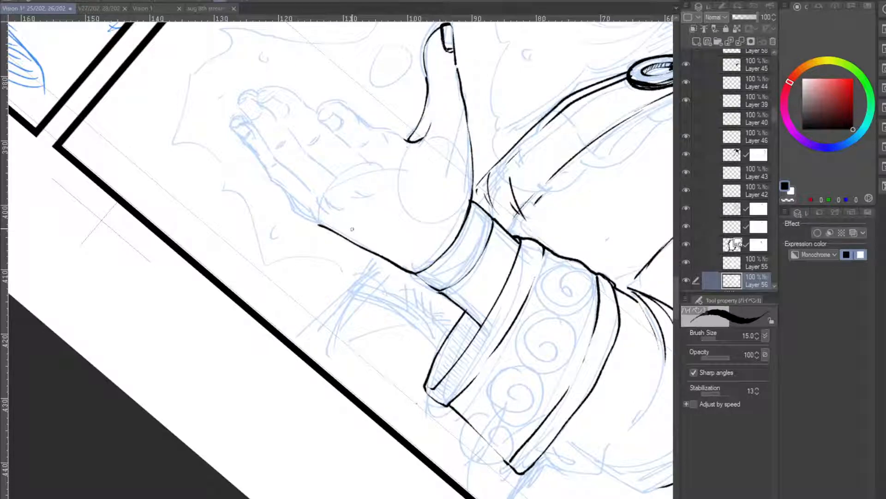
left_click_drag(352, 229, 314, 240)
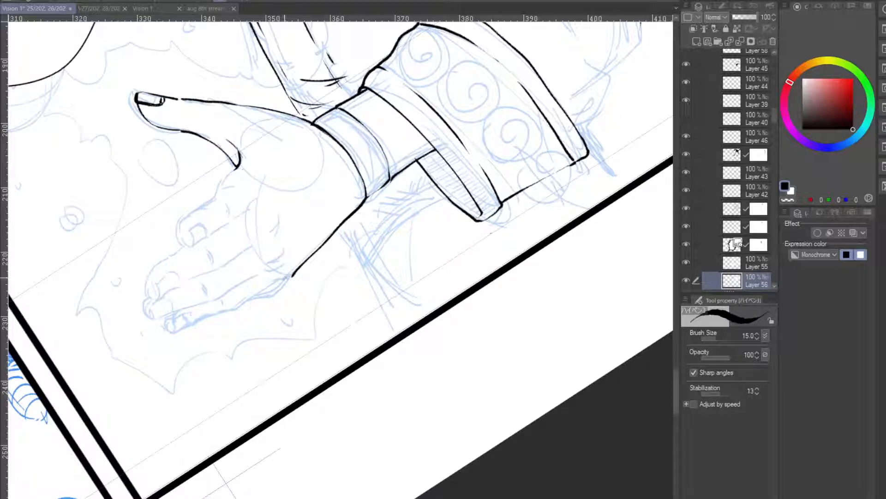
- Ink the outer edge of the pinky's first segment, continuing from the side of the hand
left_click_drag(294, 275, 240, 308)
key("ctrl+z")
left_click_drag(288, 278, 226, 309)
key("ctrl+z")
mouse_move(285, 278)
left_mouse_down()
mouse_move(233, 310)
mouse_move(246, 177)
mouse_move(468, 237)
mouse_move(472, 254)
mouse_move(322, 323)
left_mouse_up()
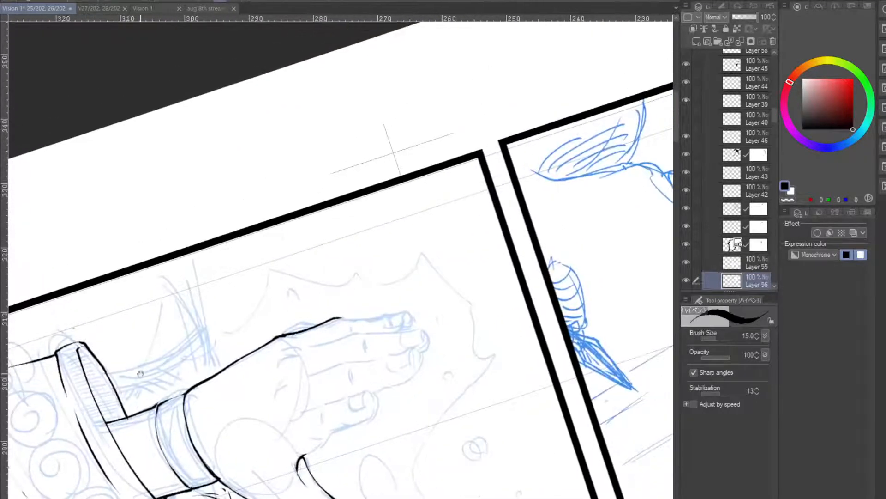
left_click_drag(206, 340, 255, 390)
left_click_drag(270, 336, 230, 358)
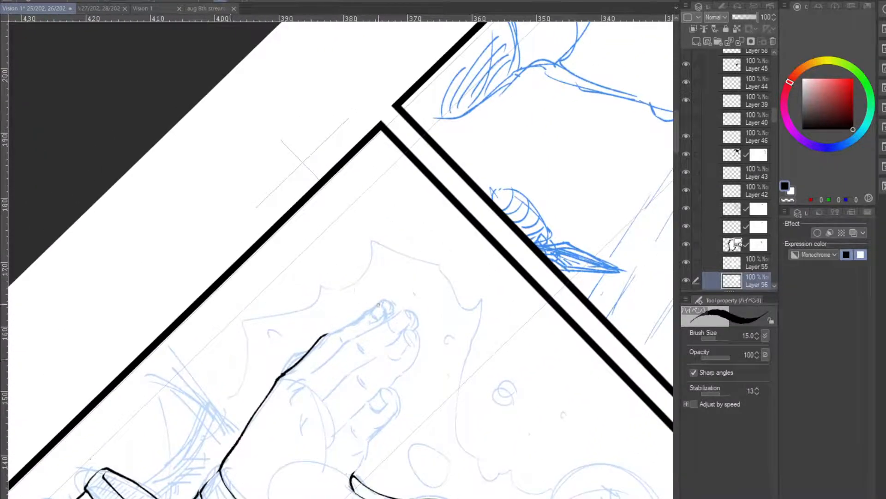
- Extend the pinky's outer edge to its tip and ink the fingertip with its nail
left_click_drag(381, 303, 320, 339)
key("ctrl+z")
left_click_drag(380, 303, 324, 336)
mouse_move(371, 318)
left_mouse_down()
mouse_move(324, 315)
mouse_move(278, 346)
left_mouse_up()
key("ctrl+z")
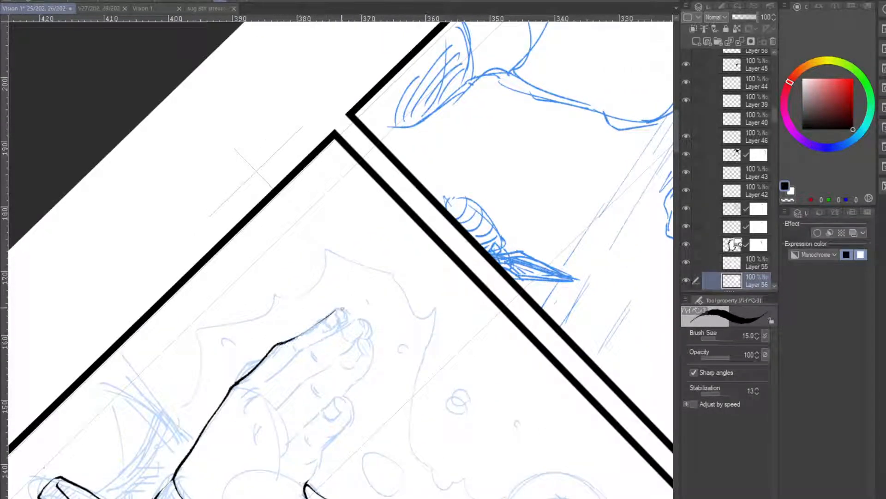
mouse_move(323, 322)
left_mouse_down()
mouse_move(340, 310)
mouse_move(346, 319)
mouse_move(326, 330)
left_mouse_up()
key("ctrl+z")
left_click_drag(317, 290, 293, 227)
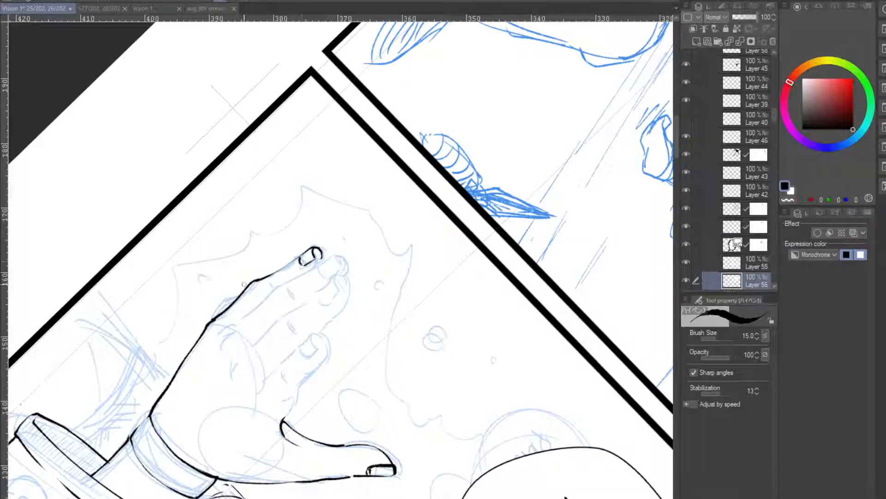
- Reinforce the pinky's outer edge up to its nail and ink the ring finger's rounded tip
mouse_move(253, 281)
left_mouse_down()
mouse_move(241, 295)
mouse_move(261, 279)
left_mouse_up()
left_click_drag(135, 253, 146, 328)
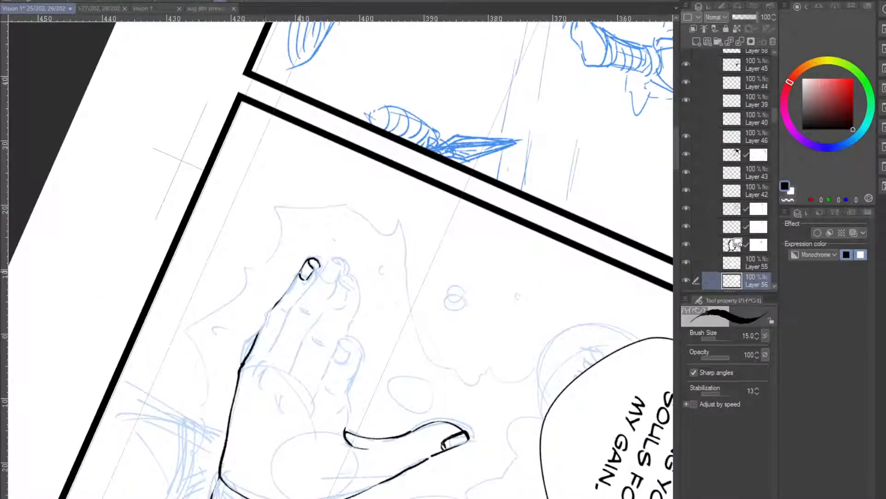
left_click_drag(303, 266, 256, 339)
mouse_move(312, 259)
left_mouse_down()
mouse_move(319, 272)
mouse_move(340, 264)
mouse_move(322, 277)
mouse_move(339, 263)
left_mouse_up()
key("ctrl+z")
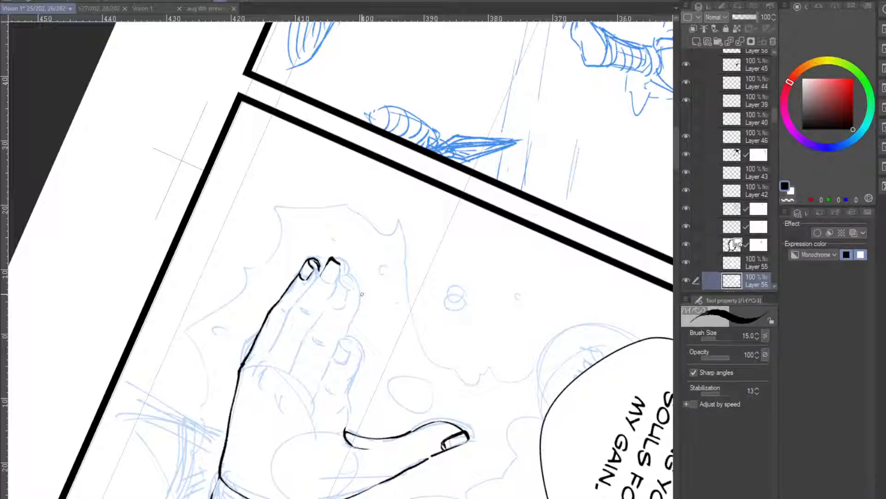
key("ctrl+z")
left_click_drag(330, 259, 341, 262)
mouse_move(340, 261)
left_mouse_down()
mouse_move(320, 224)
mouse_move(328, 233)
mouse_move(313, 258)
mouse_move(326, 250)
mouse_move(312, 205)
left_mouse_up()
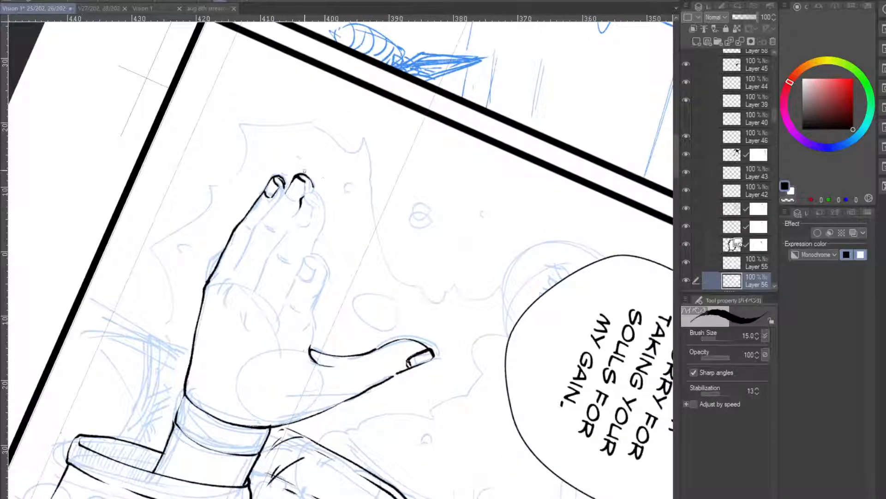
- Remove the stray stroke under the ring fingertip, and ink the pinky's inner edge and the knuckle crease at its base
key("ctrl+z")
mouse_move(283, 191)
left_mouse_down()
mouse_move(220, 299)
mouse_move(243, 324)
mouse_move(246, 313)
mouse_move(243, 325)
left_mouse_up()
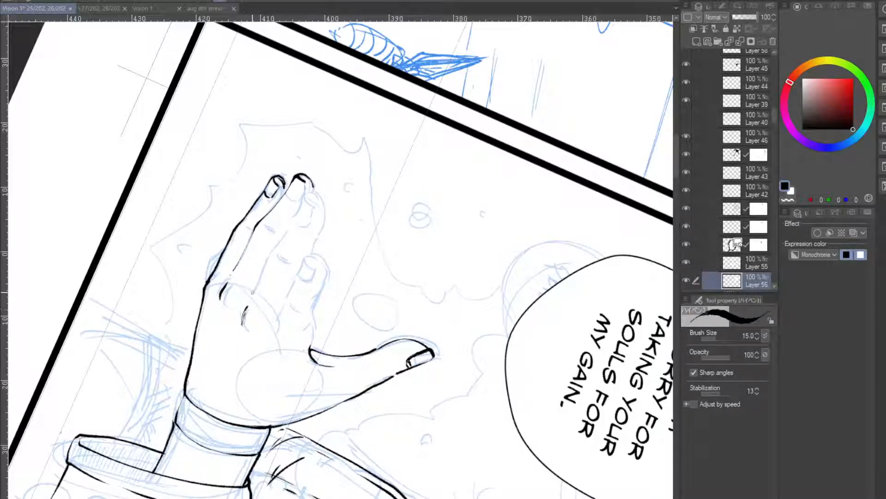
left_click_drag(225, 288, 219, 304)
left_click_drag(273, 273, 255, 240)
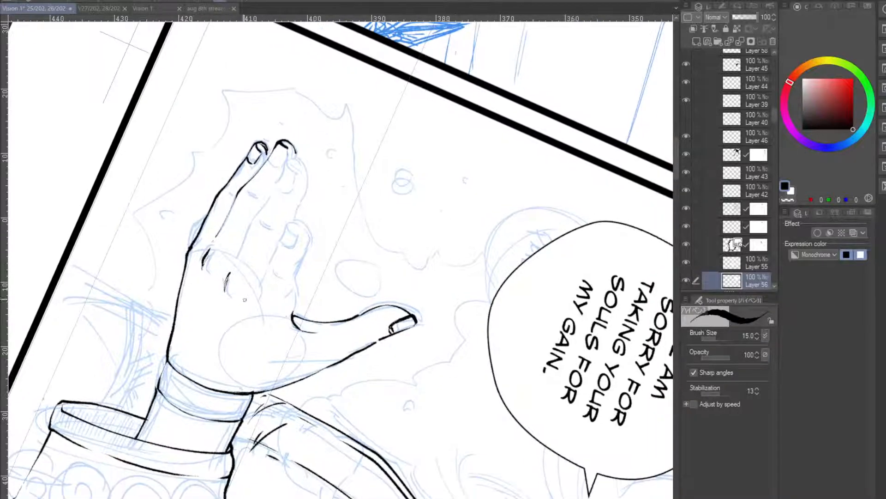
- Ink the remaining knuckle mark and the short joint creases across the fingers
left_click_drag(246, 297, 241, 309)
left_click_drag(246, 298, 242, 306)
left_click_drag(270, 268, 276, 275)
left_click_drag(256, 223, 269, 227)
mouse_move(245, 191)
left_mouse_down()
mouse_move(257, 197)
mouse_move(227, 196)
mouse_move(238, 198)
left_mouse_up()
mouse_move(451, 228)
left_mouse_down()
mouse_move(443, 324)
mouse_move(225, 260)
mouse_move(238, 322)
mouse_move(257, 350)
mouse_move(193, 336)
left_mouse_up()
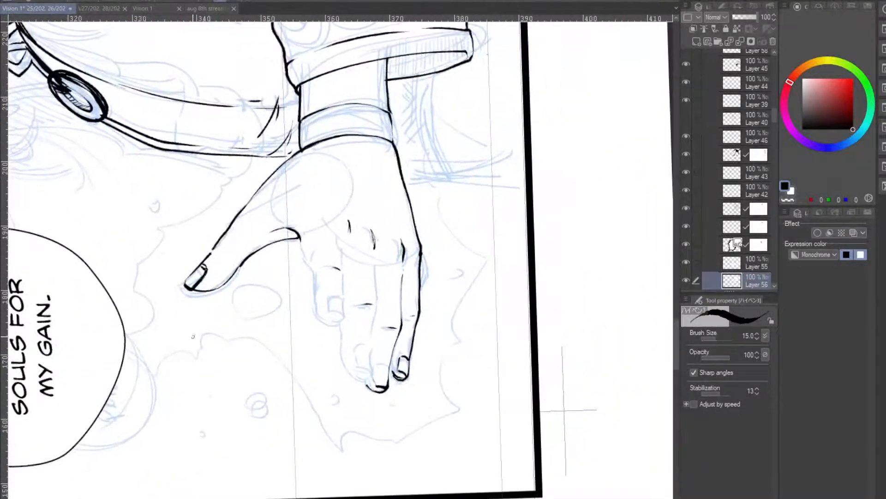
- Ink the line separating the middle and ring fingers and the start of the line between the index and middle fingers
left_click_drag(374, 262, 370, 370)
left_click_drag(390, 319, 329, 373)
left_click_drag(280, 289, 283, 313)
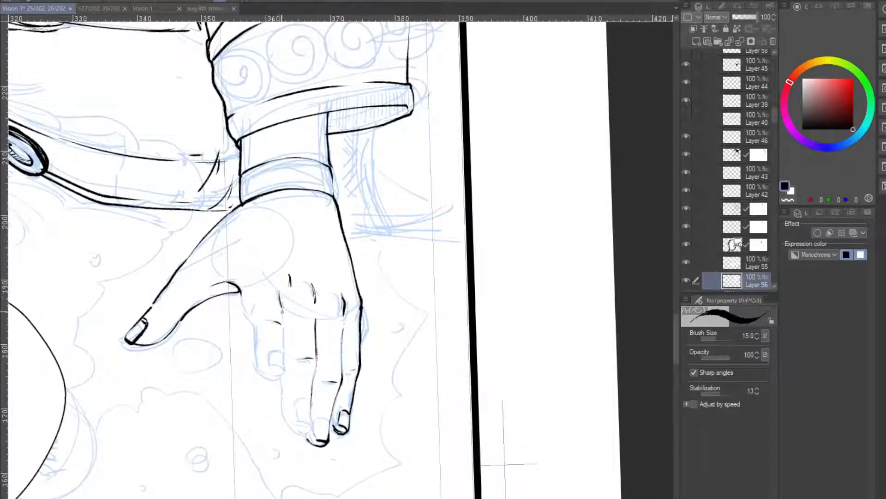
- Ink the index finger's outer edge from the thumb web down toward the fingertip
mouse_move(241, 292)
left_mouse_down()
mouse_move(261, 357)
mouse_move(238, 306)
mouse_move(250, 323)
left_mouse_up()
mouse_move(239, 292)
left_mouse_down()
mouse_move(253, 326)
mouse_move(246, 307)
mouse_move(270, 290)
mouse_move(270, 273)
left_mouse_up()
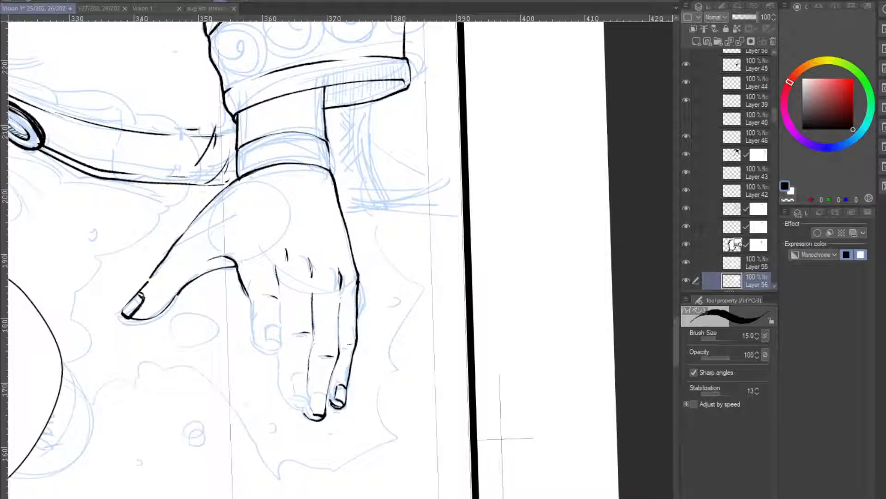
mouse_move(305, 203)
left_mouse_down()
mouse_move(309, 153)
mouse_move(336, 159)
mouse_move(336, 148)
left_mouse_up()
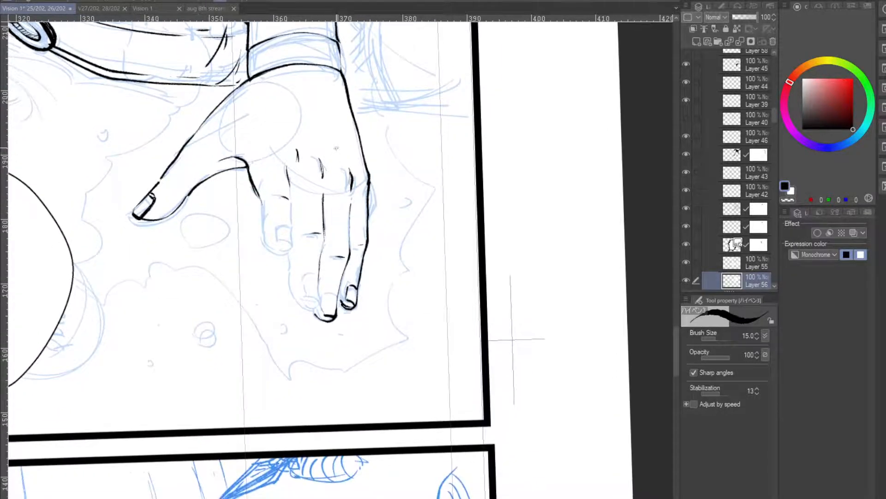
left_click_drag(253, 185, 262, 221)
mouse_move(254, 189)
left_mouse_down()
mouse_move(262, 224)
mouse_move(284, 255)
left_mouse_up()
key("ctrl+z")
key("ctrl+z")
key("ctrl+z")
scroll(304, 245, "down", 2)
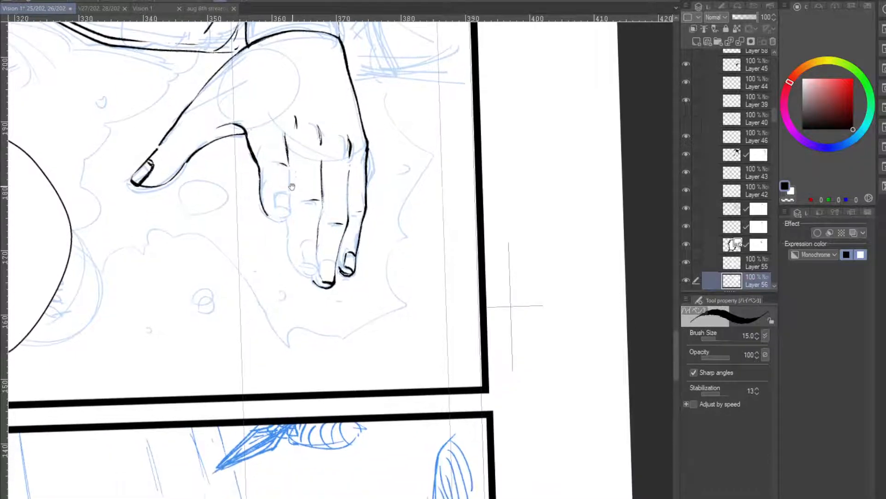
- Ink the index finger's inner edge along the middle finger, redoing the stroke until it follows the sketch
left_click_drag(290, 176, 290, 203)
key("ctrl+z")
key("ctrl+z")
left_click_drag(289, 166, 292, 214)
key("ctrl+z")
key("ctrl+z")
left_click_drag(290, 164, 287, 215)
- Ink the rounded tip of the index finger to close its outline
mouse_move(111, 346)
left_mouse_down()
mouse_move(119, 155)
mouse_move(205, 56)
left_mouse_up()
left_click_drag(237, 326, 182, 313)
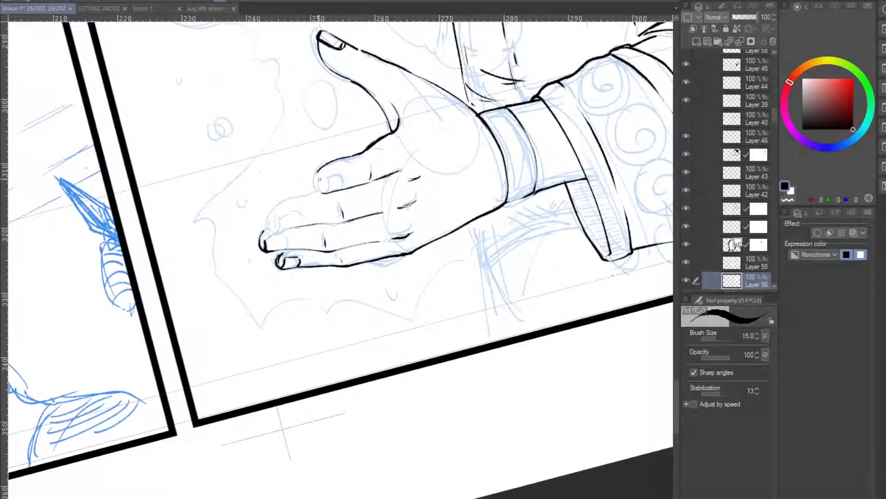
left_click_drag(320, 170, 325, 193)
key("ctrl+z")
key("ctrl+z")
mouse_move(271, 296)
left_mouse_down()
mouse_move(348, 337)
mouse_move(391, 319)
left_mouse_up()
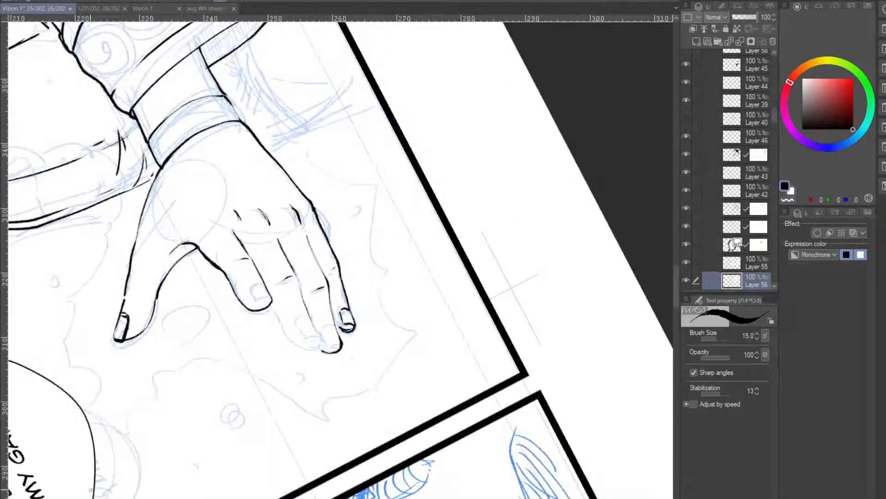
- Ink the ring finger's nail and reinforce the line between the ring finger and the pinky
mouse_move(278, 241)
left_mouse_down()
mouse_move(285, 200)
mouse_move(277, 190)
mouse_move(256, 239)
mouse_move(260, 273)
mouse_move(252, 230)
left_mouse_up()
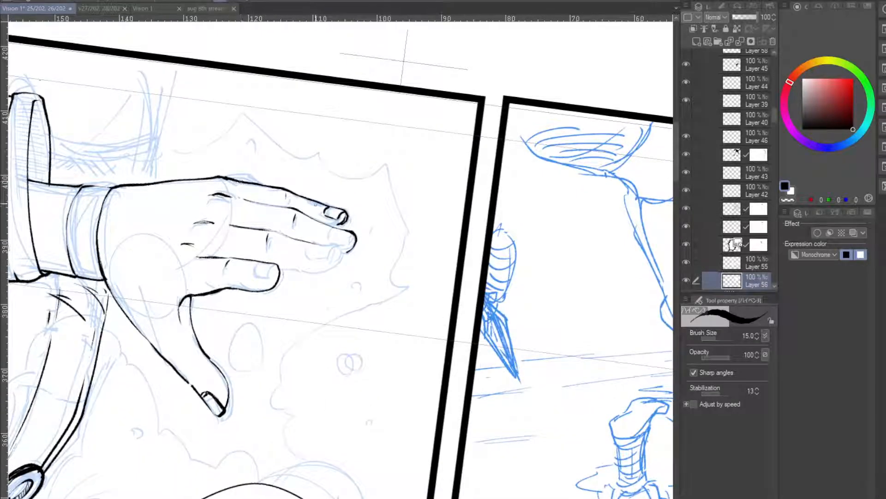
left_click_drag(350, 233, 353, 244)
left_click_drag(244, 200, 289, 208)
left_click_drag(340, 245, 329, 257)
left_click_drag(318, 333, 232, 292)
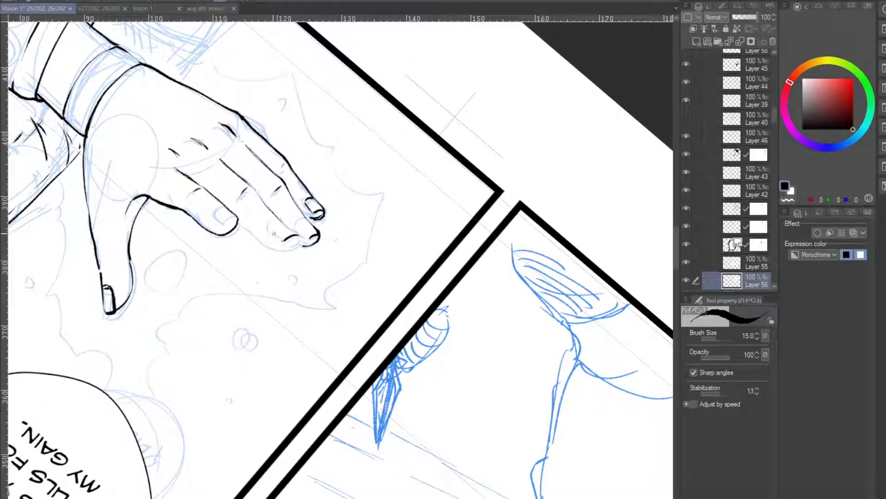
- Ink the middle finger's nail, and clear the ring finger's inked tip and part of its edge beside the pinky
mouse_move(272, 232)
left_mouse_down()
mouse_move(285, 241)
mouse_move(278, 224)
left_mouse_up()
mouse_move(303, 214)
left_mouse_down()
mouse_move(316, 243)
mouse_move(307, 246)
left_mouse_up()
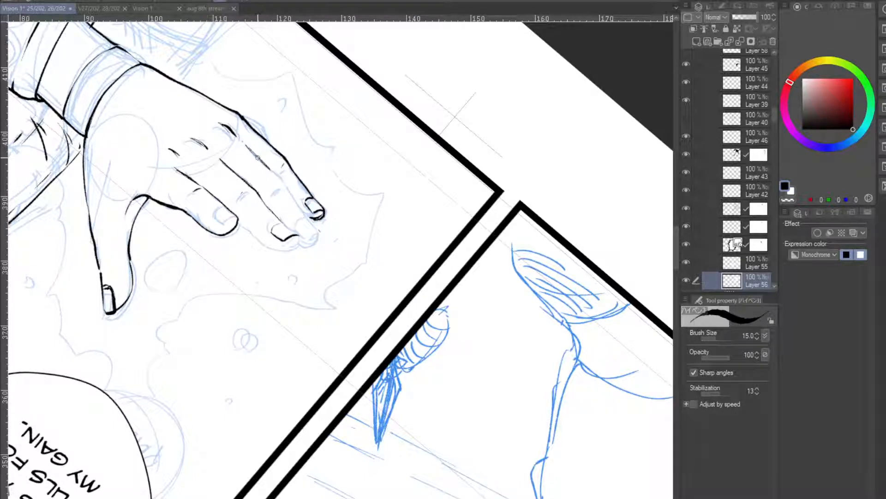
left_click_drag(256, 156, 277, 176)
- Select the inked tip of the pinky and shift it toward the palm in two moves to shorten the finger
left_click_drag(298, 447, 142, 428)
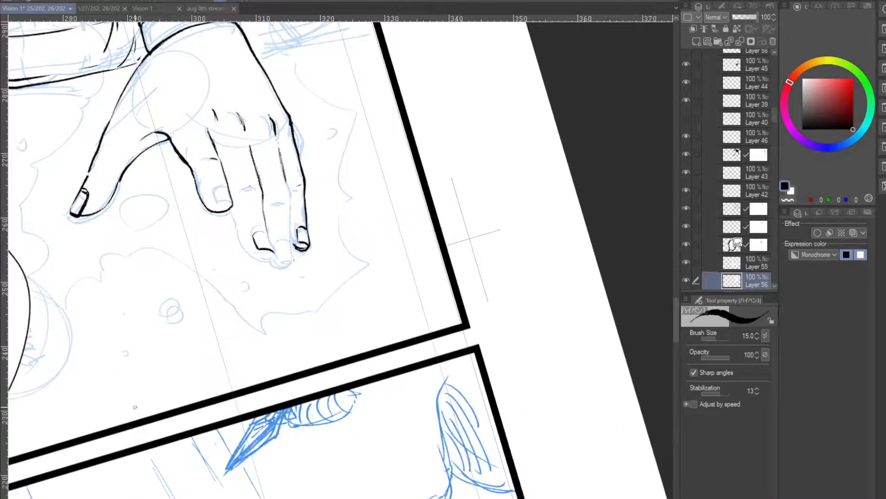
key("m")
mouse_move(309, 168)
left_mouse_down()
mouse_move(299, 246)
mouse_move(320, 230)
mouse_move(317, 194)
left_mouse_up()
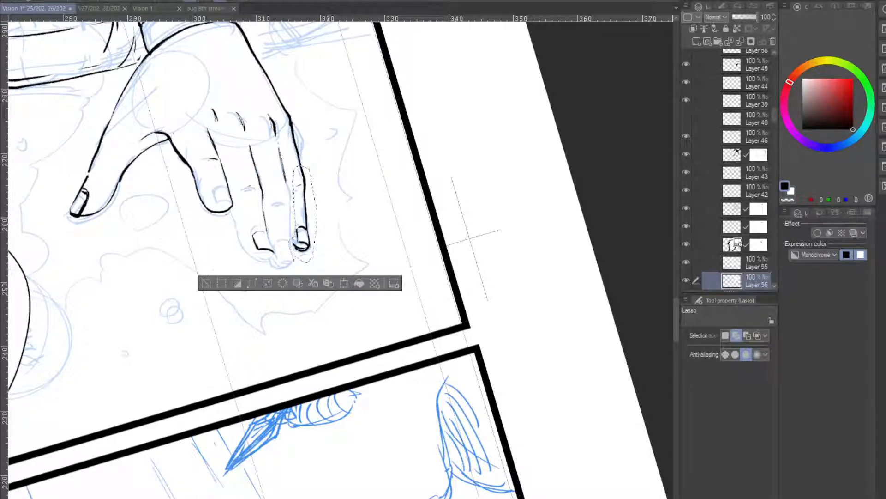
key("k")
left_click_drag(309, 228, 306, 214)
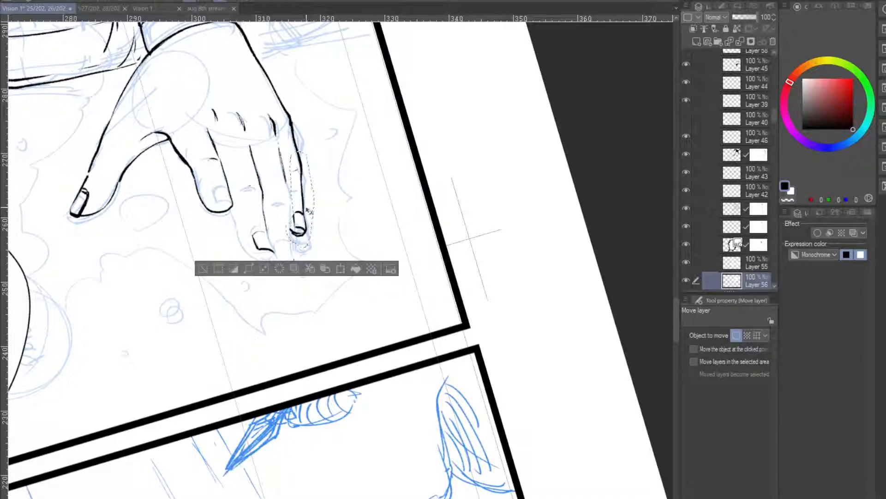
key("ctrl+d")
key("m")
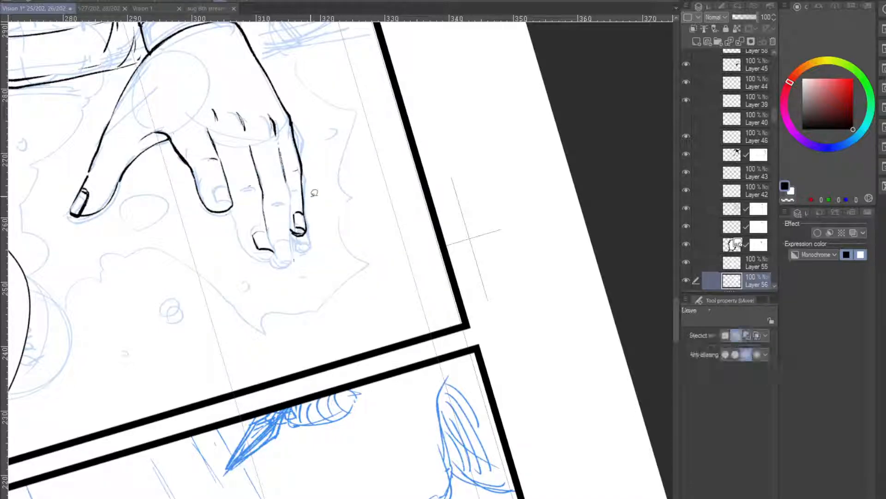
mouse_move(311, 194)
left_mouse_down()
mouse_move(302, 246)
mouse_move(324, 208)
mouse_move(306, 225)
left_mouse_up()
key("k")
key("ctrl+d")
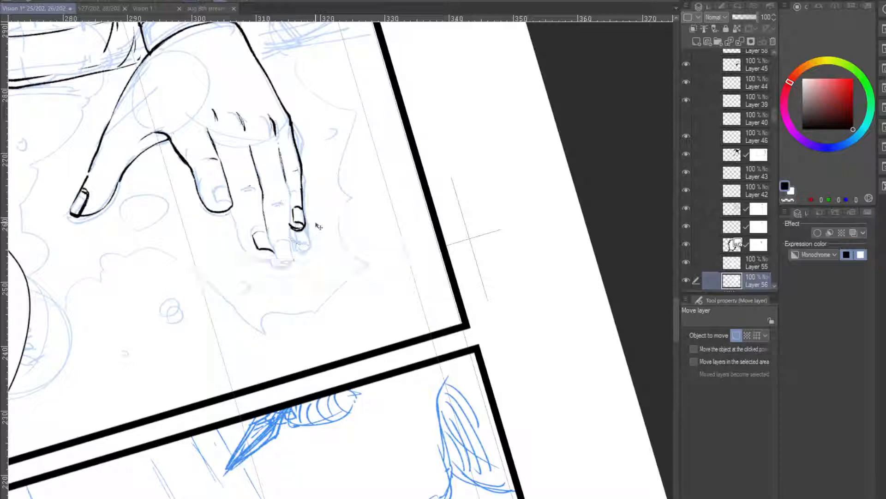
- Ink the middle finger's outer edge from the index finger down and round off its tip, redoing strokes as needed
key("p")
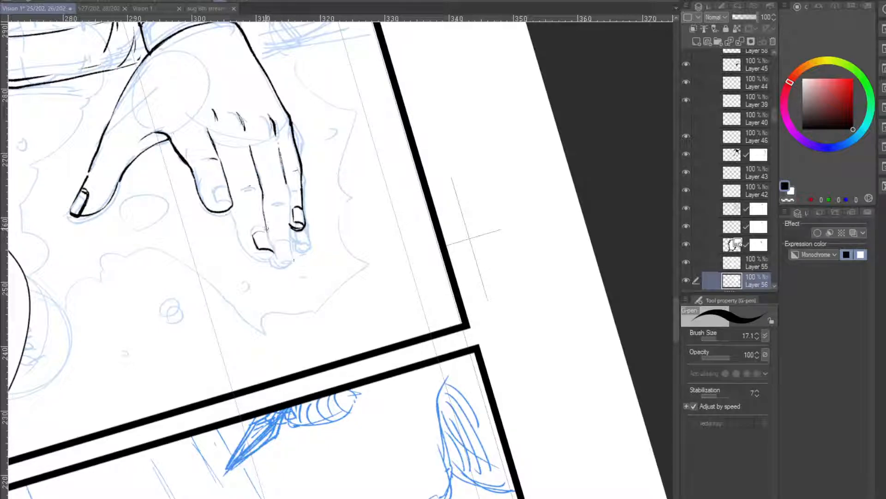
left_click_drag(264, 224, 273, 252)
mouse_move(228, 211)
left_mouse_down()
mouse_move(256, 258)
mouse_move(274, 250)
mouse_move(264, 261)
left_mouse_up()
key("ctrl+z")
key("ctrl+z")
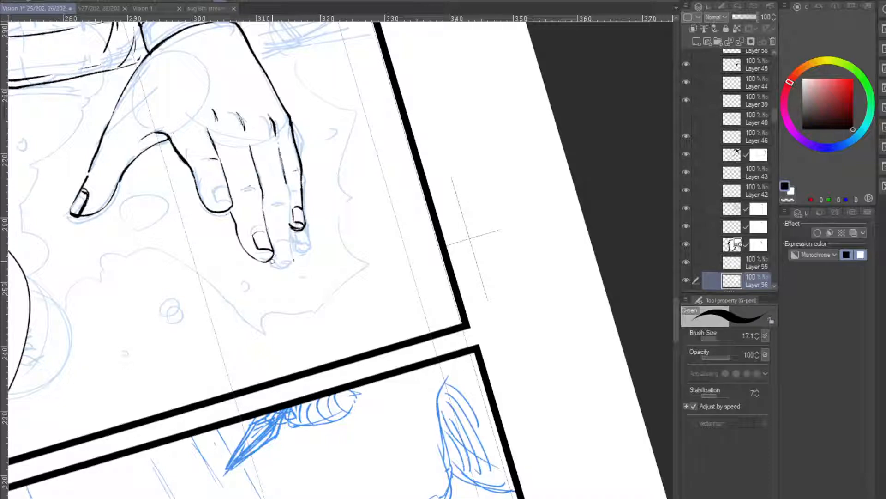
key("ctrl+z")
mouse_move(369, 433)
left_mouse_down()
mouse_move(310, 450)
mouse_move(124, 380)
left_mouse_up()
left_click_drag(273, 323, 185, 314)
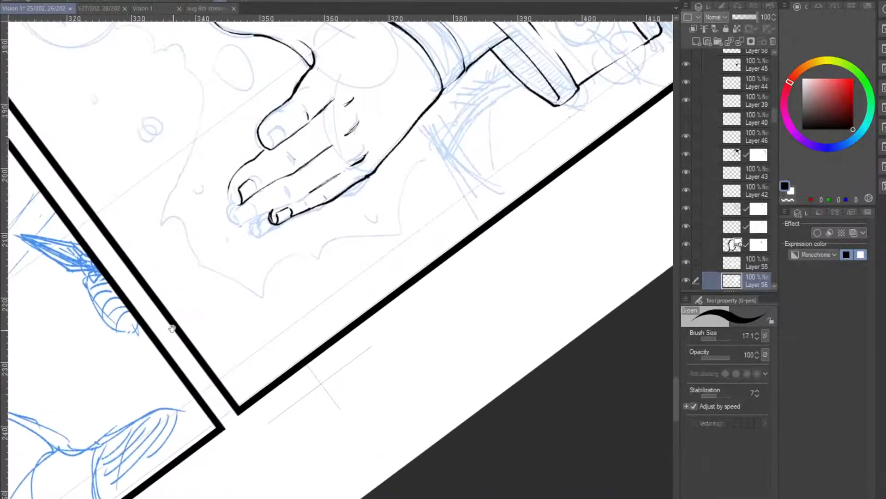
left_click_drag(230, 185, 243, 205)
- Ink the outline of the index finger's nail, redoing the stroke until it fits the fingertip
left_click_drag(299, 150, 277, 146)
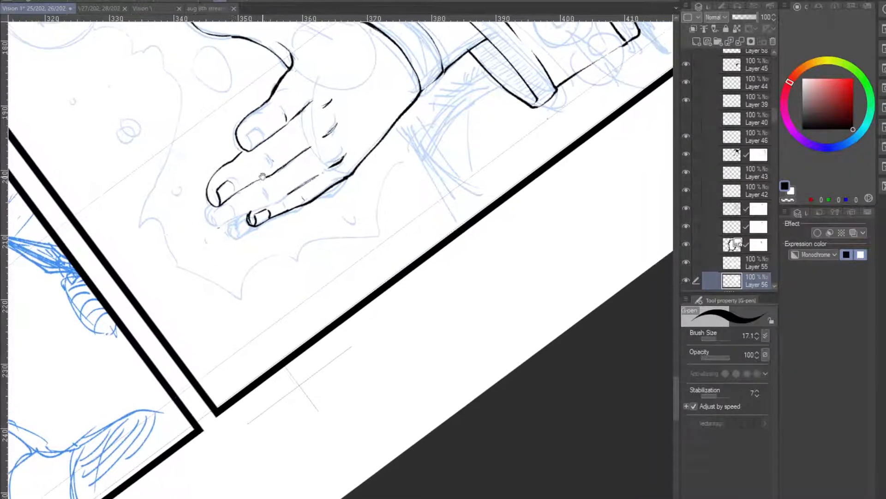
left_click_drag(296, 119, 334, 136)
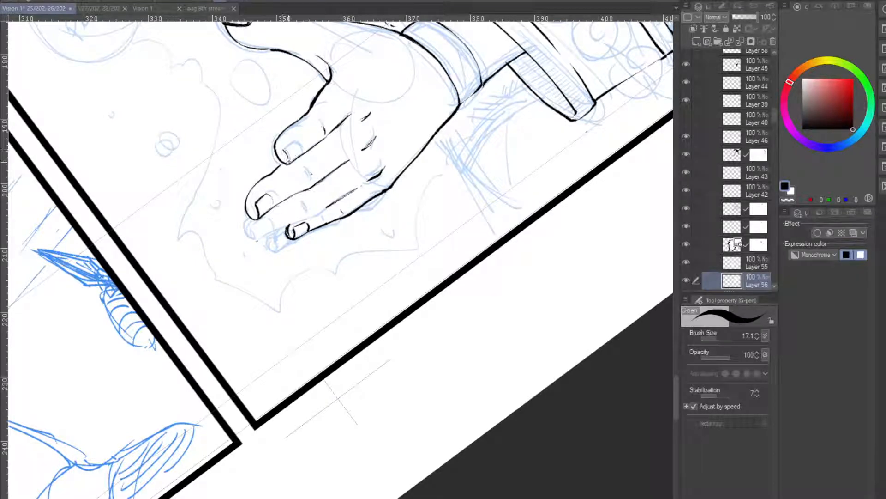
left_click_drag(284, 149, 295, 140)
key("ctrl+z")
mouse_move(284, 149)
left_mouse_down()
mouse_move(296, 142)
mouse_move(304, 150)
left_mouse_up()
key("ctrl+z")
left_click_drag(311, 193, 300, 185)
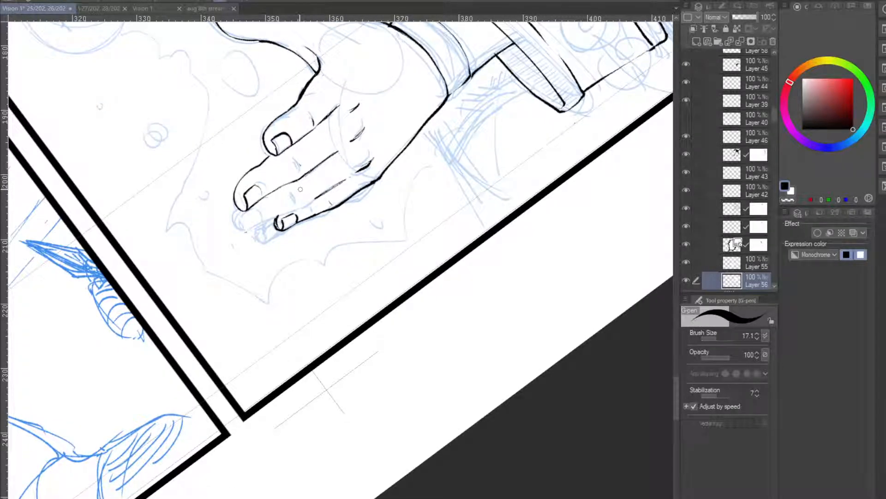
- Ink short joint creases on the middle finger, index finger and thumb
mouse_move(300, 189)
left_mouse_down()
mouse_move(280, 205)
mouse_move(263, 284)
left_mouse_up()
left_click_drag(282, 247, 279, 203)
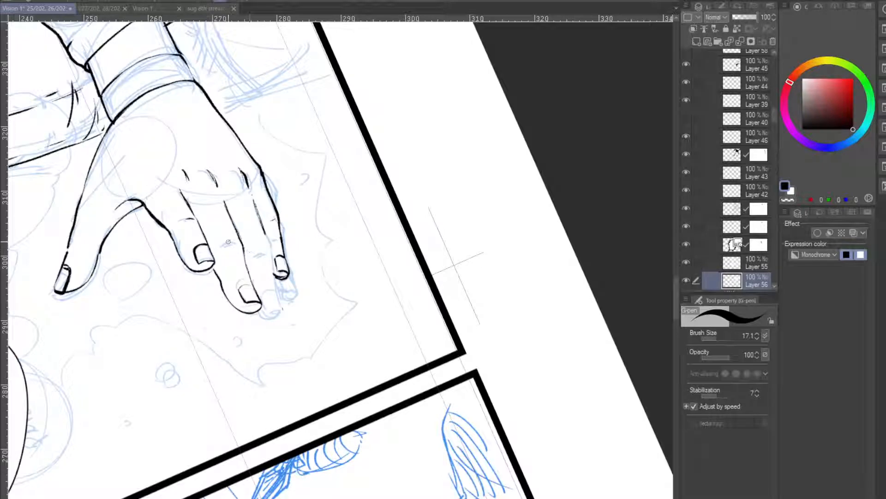
left_click_drag(226, 243, 238, 244)
left_click_drag(169, 227, 171, 224)
left_click_drag(210, 281, 223, 295)
left_click_drag(83, 266, 89, 269)
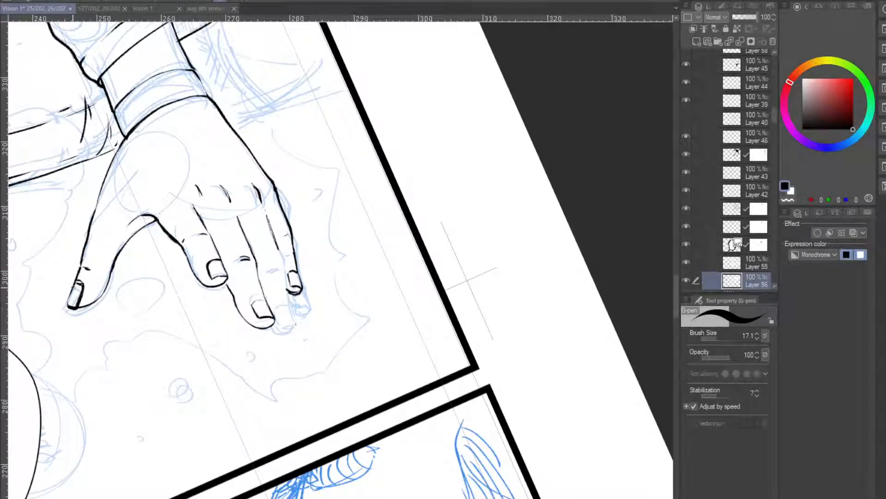
- Fill the nails of the thumb and index finger with solid black
mouse_move(75, 285)
left_mouse_down()
mouse_move(74, 305)
mouse_move(82, 284)
left_mouse_up()
mouse_move(260, 220)
left_mouse_down()
mouse_move(206, 191)
mouse_move(239, 193)
left_mouse_up()
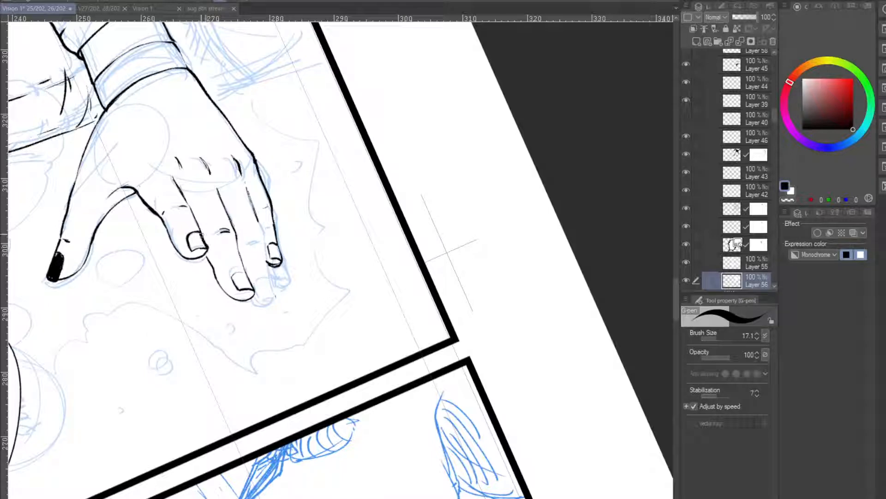
mouse_move(201, 232)
left_mouse_down()
mouse_move(197, 235)
mouse_move(205, 247)
mouse_move(194, 250)
mouse_move(189, 212)
mouse_move(202, 233)
mouse_move(204, 221)
mouse_move(174, 210)
mouse_move(183, 199)
mouse_move(233, 218)
left_mouse_up()
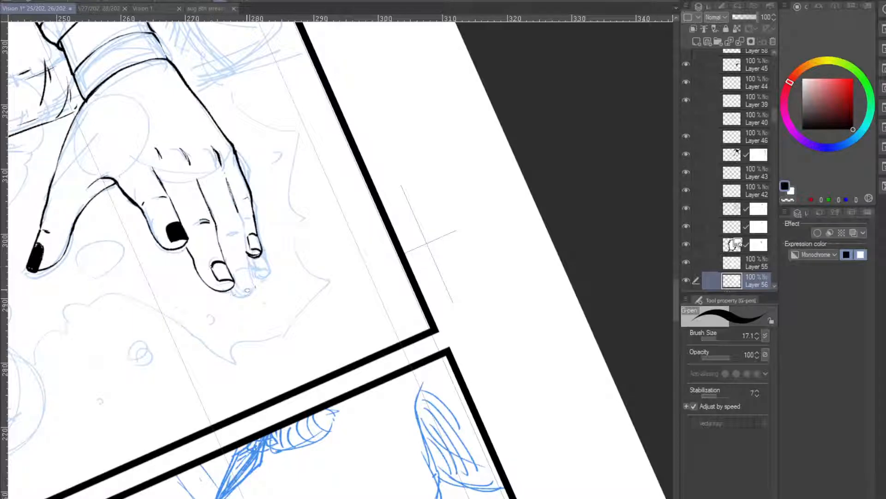
- Ink the ring finger's nail and rounded tip between the middle finger and the pinky
mouse_move(234, 270)
left_mouse_down()
mouse_move(213, 243)
mouse_move(227, 235)
left_mouse_up()
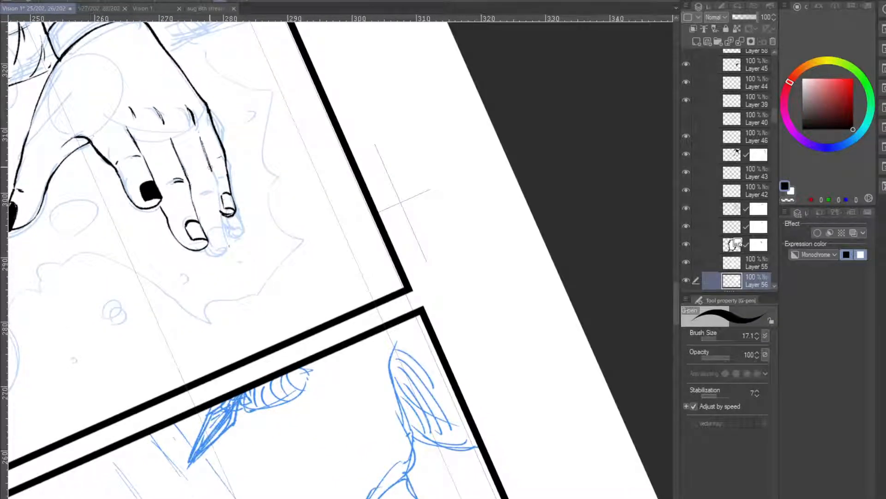
left_click_drag(214, 179, 218, 210)
key("ctrl+z")
mouse_move(214, 173)
left_mouse_down()
mouse_move(221, 235)
mouse_move(209, 230)
left_mouse_up()
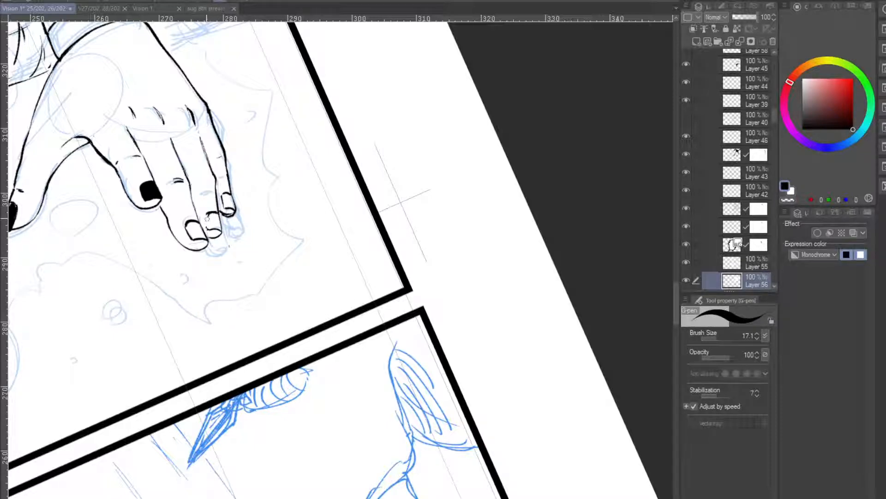
mouse_move(206, 231)
left_mouse_down()
mouse_move(219, 244)
mouse_move(225, 126)
mouse_move(231, 222)
left_mouse_up()
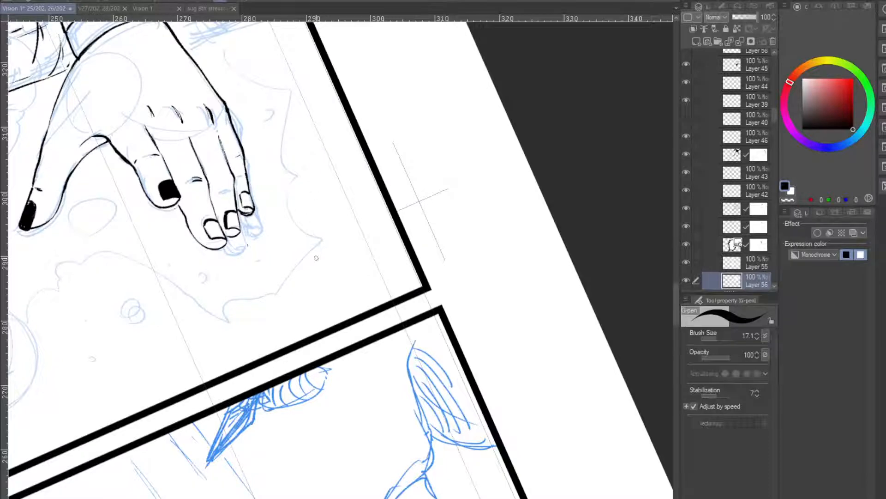
- Fill the nails of the middle and ring fingers with solid black
left_click_drag(342, 280, 413, 370)
mouse_move(337, 242)
left_mouse_down()
mouse_move(354, 214)
mouse_move(372, 214)
left_mouse_up()
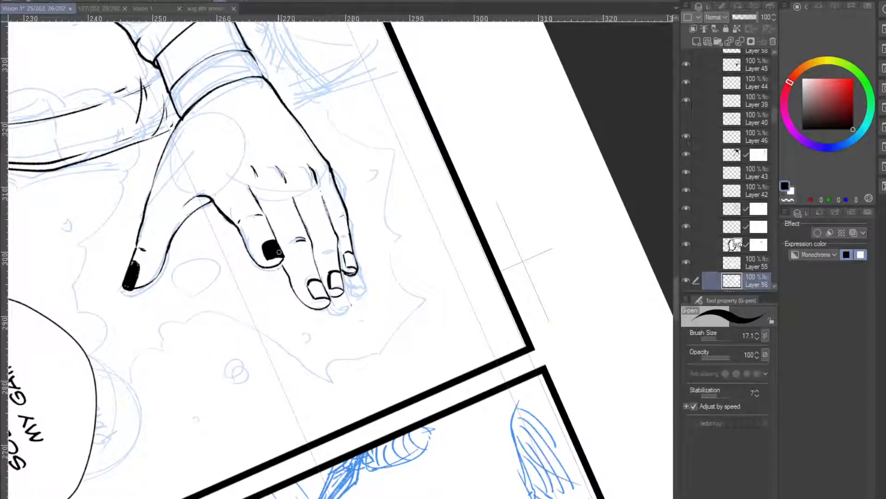
mouse_move(309, 287)
left_mouse_down()
mouse_move(321, 283)
mouse_move(325, 296)
mouse_move(333, 276)
mouse_move(330, 288)
mouse_move(342, 288)
mouse_move(341, 273)
mouse_move(331, 289)
mouse_move(344, 289)
left_mouse_up()
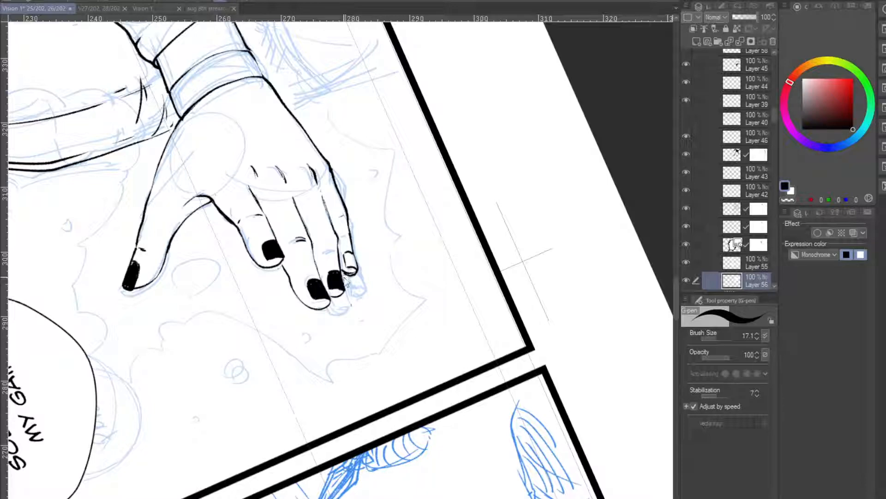
left_click_drag(329, 290, 345, 290)
- Fill the pinky's nail with solid black, alternating with transparent color to clean up its edges
key("c")
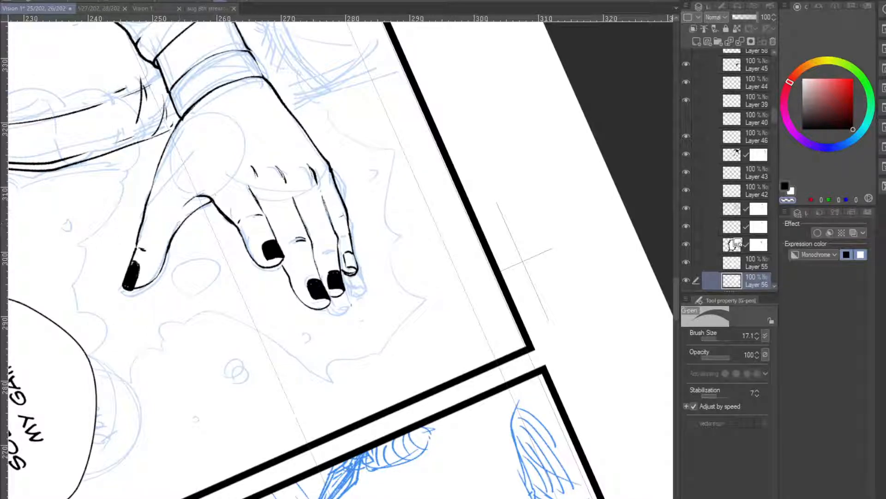
key("c")
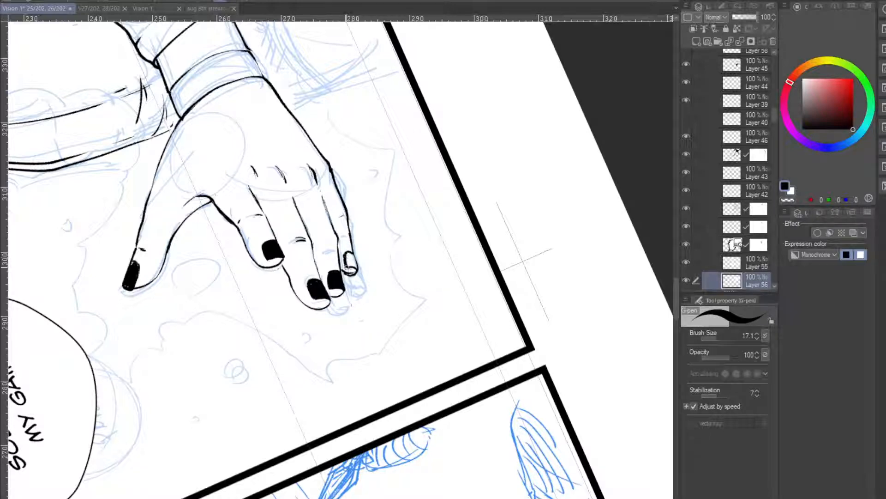
left_click_drag(355, 266, 353, 254)
key("c")
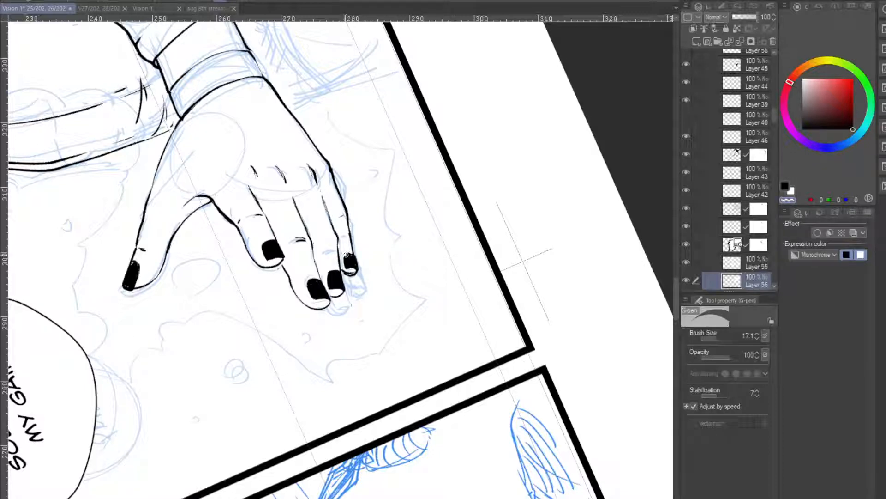
key("c")
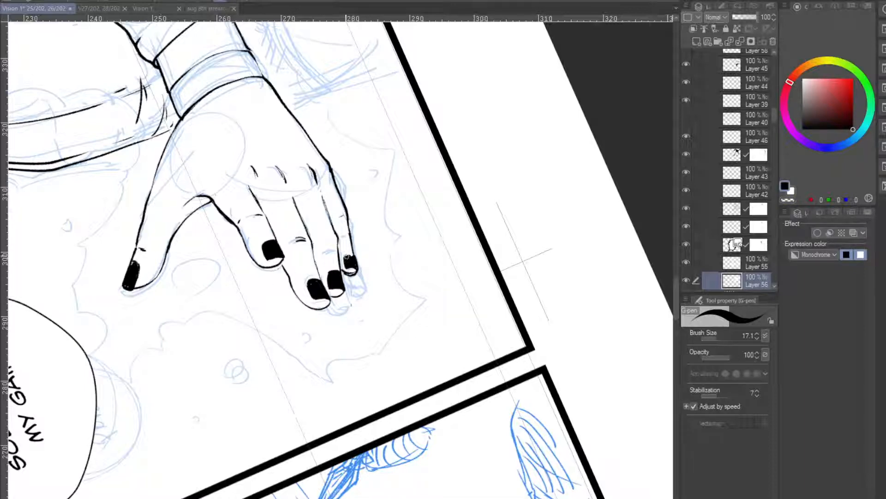
key("c")
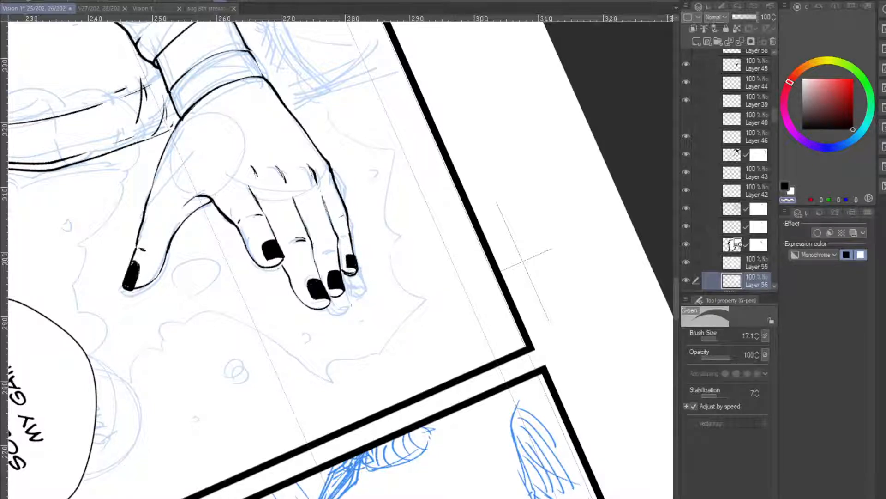
key("c")
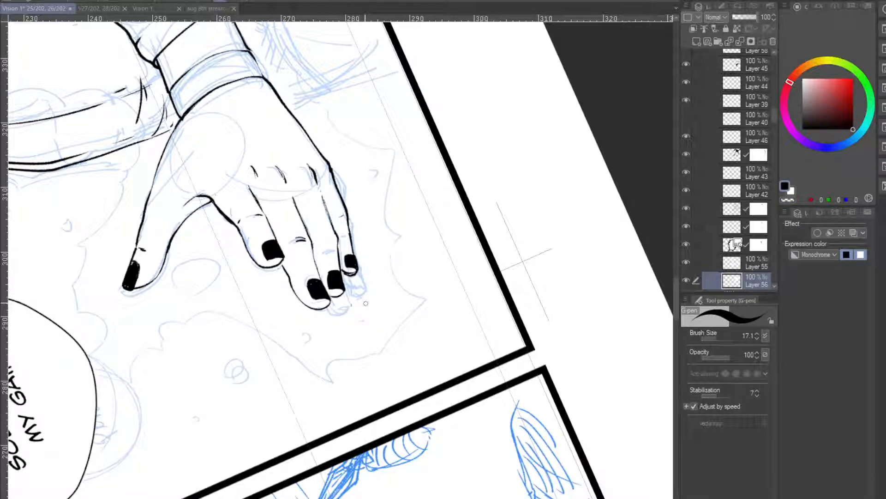
key("c")
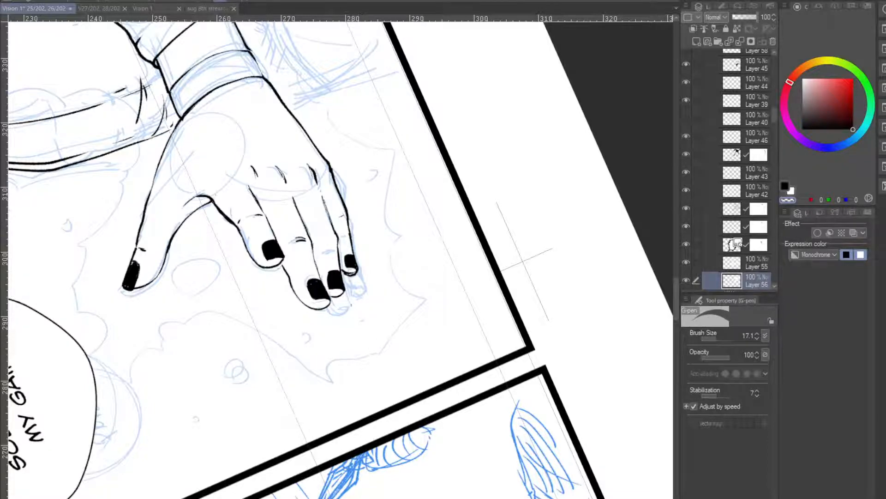
- Reset the canvas rotation, switch to the inking pen with stabilization 10, and reduce its brush size to 25
key("ctrl+at")
left_click_drag(489, 233, 378, 261)
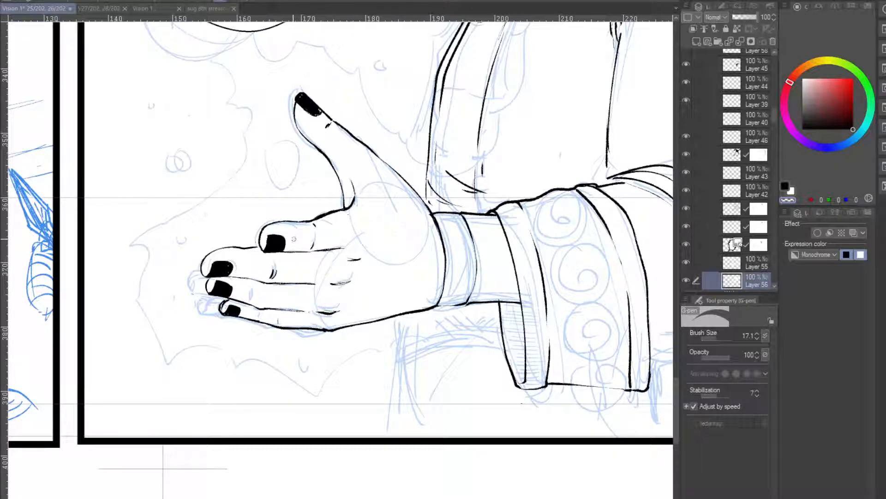
key("p")
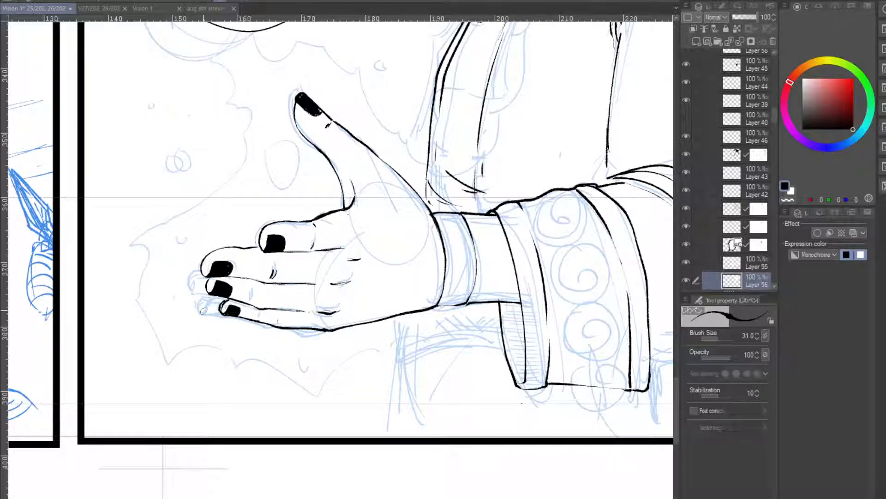
key("bracketleft")
key("m")
mouse_move(263, 296)
left_mouse_down()
mouse_move(256, 305)
mouse_move(249, 296)
mouse_move(276, 311)
mouse_move(278, 294)
left_mouse_up()
key("k")
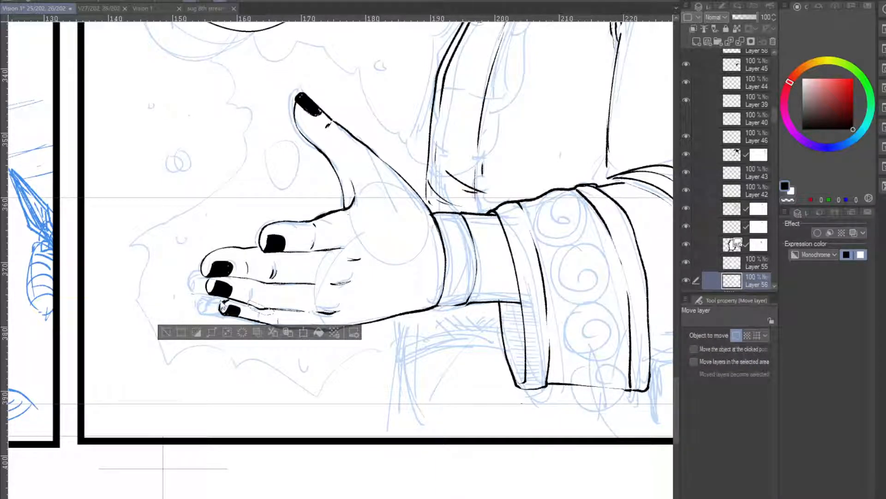
left_click_drag(273, 311, 273, 311)
key("ctrl+z")
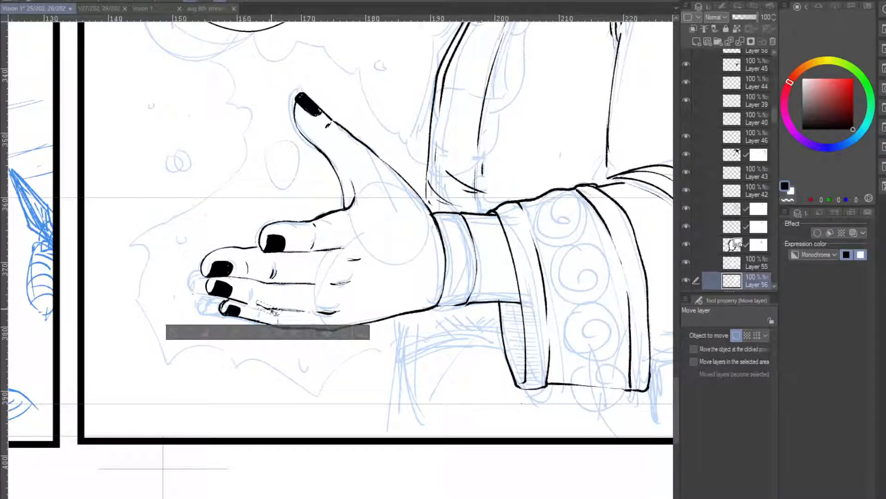
key("ctrl+d")
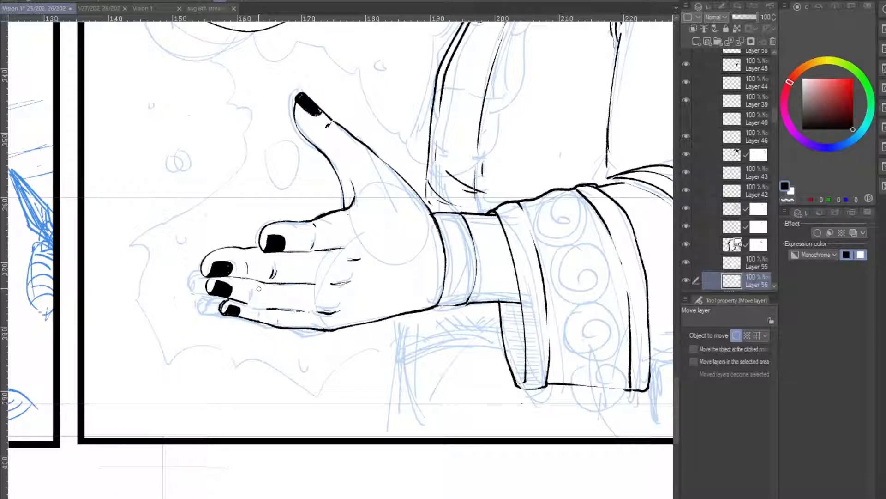
- Ink small crease marks on the pinky, index finger and thumb to detail the hand
key("p")
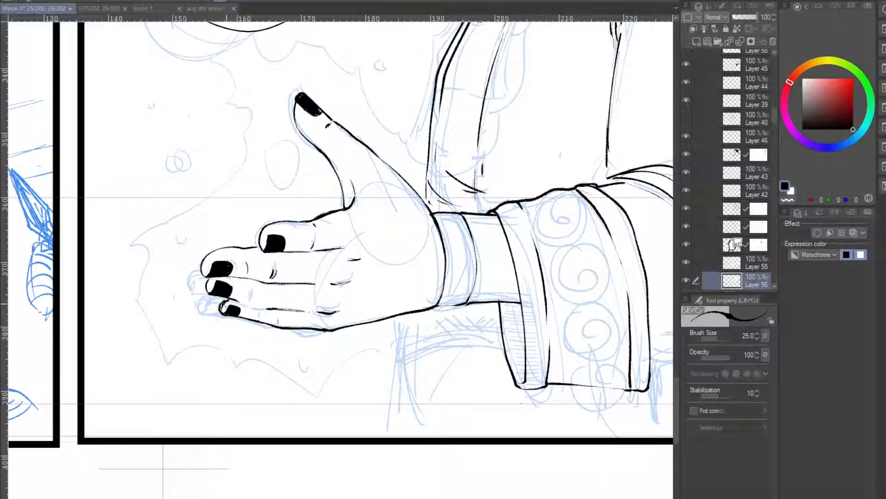
mouse_move(237, 300)
left_mouse_down()
mouse_move(269, 309)
mouse_move(244, 301)
mouse_move(248, 282)
mouse_move(254, 317)
left_mouse_up()
left_click_drag(252, 313, 253, 317)
left_click_drag(298, 236, 297, 244)
left_click_drag(355, 226, 357, 236)
left_click_drag(343, 116, 273, 160)
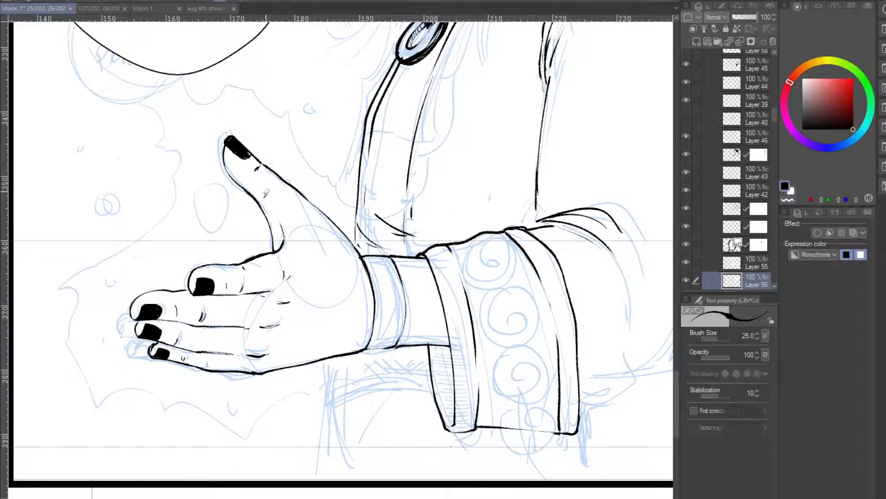
left_click_drag(275, 211, 226, 331)
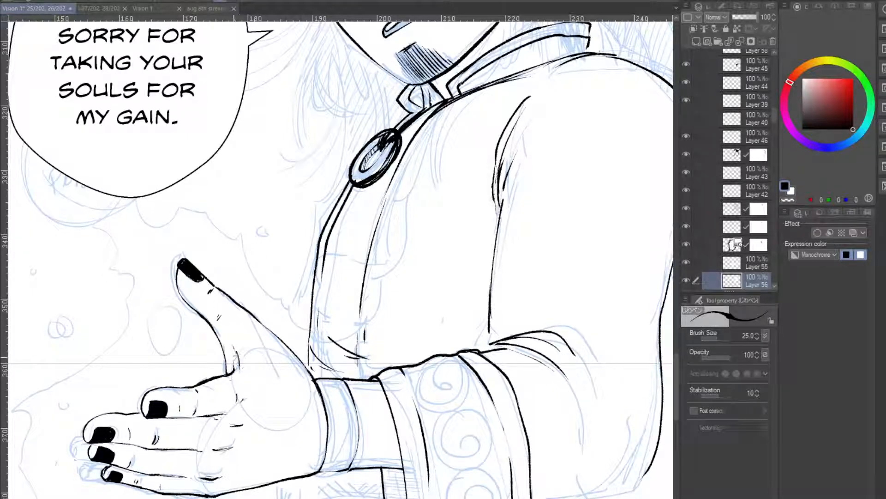
- Thicken the wrist line at the heel of the palm and at the base of the thumb
left_click_drag(233, 348, 265, 248)
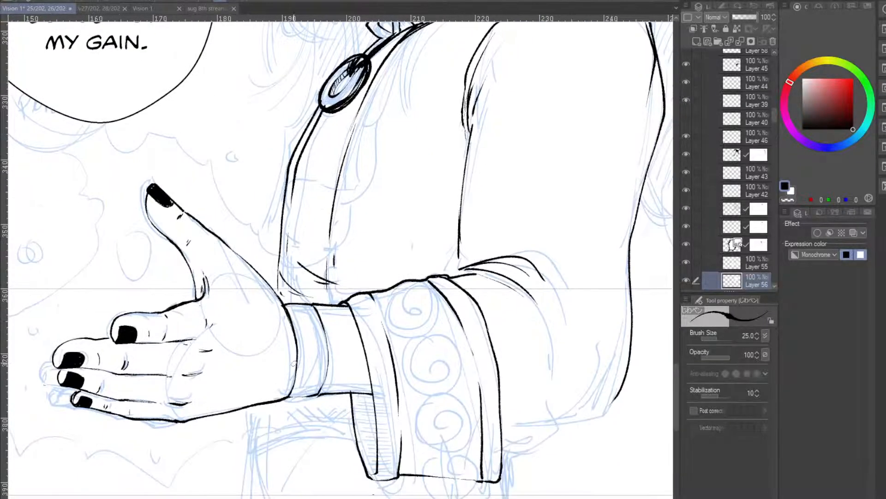
left_click_drag(296, 361, 282, 402)
left_click_drag(275, 299, 289, 316)
left_click_drag(240, 247, 184, 298)
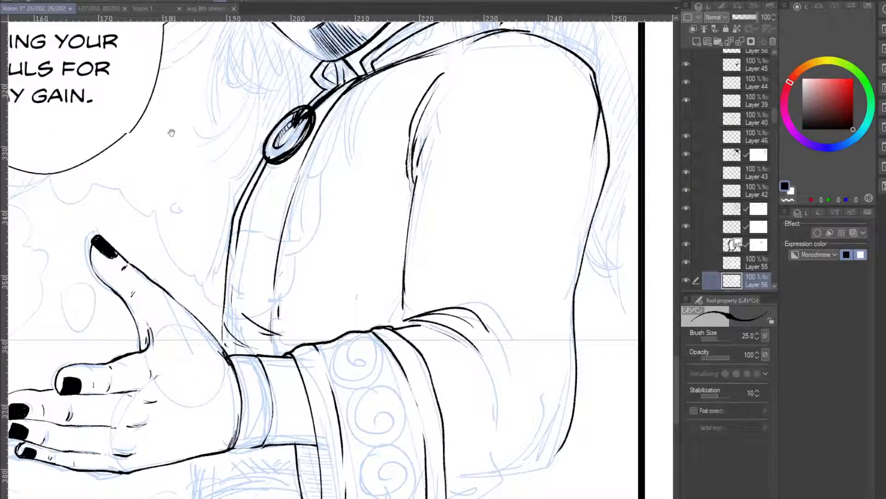
- Erase the thin lower edge of the sleeve cuff and re-ink it with the size 15 pen at stabilization 13
left_click_drag(154, 97, 171, 114)
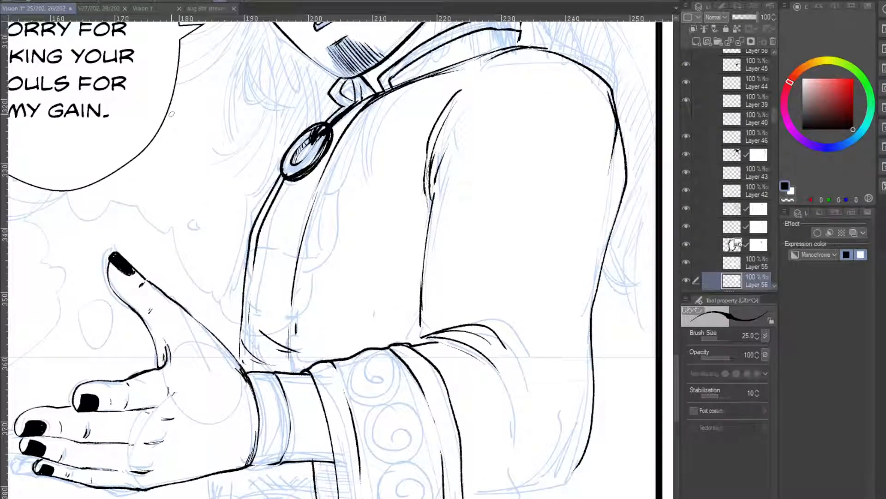
left_click_drag(267, 44, 281, 146)
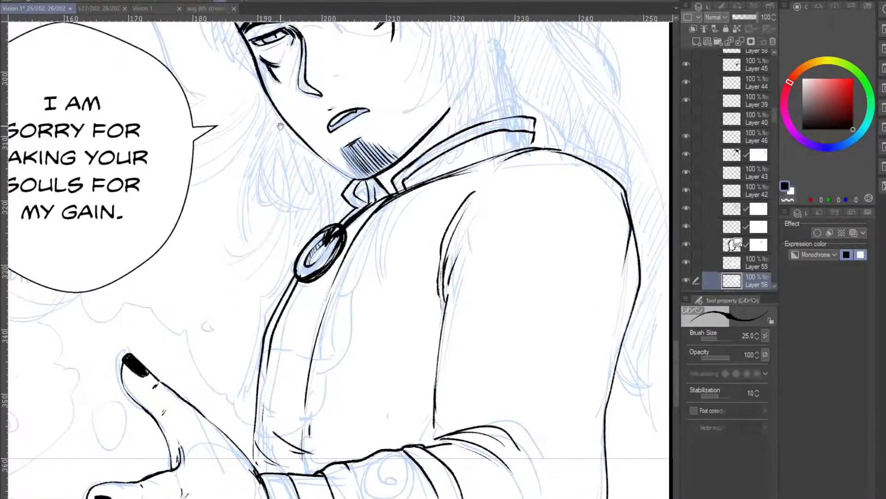
left_click_drag(335, 276, 239, 204)
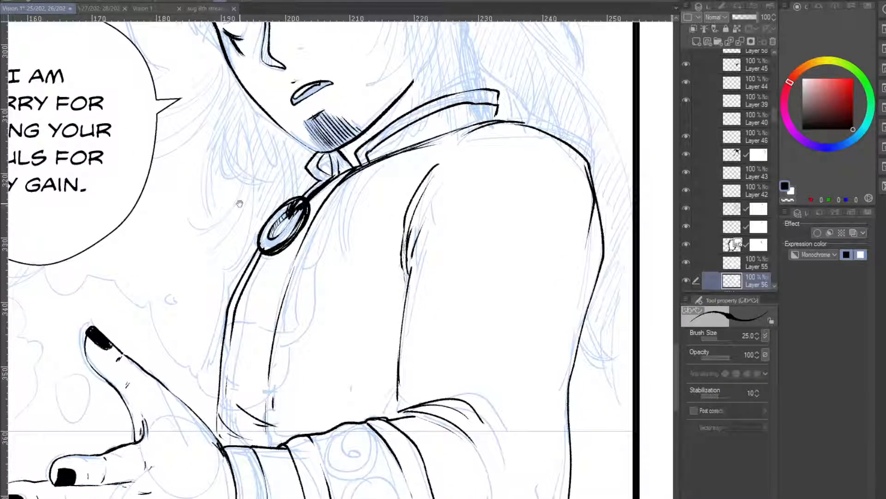
left_click_drag(235, 356, 266, 126)
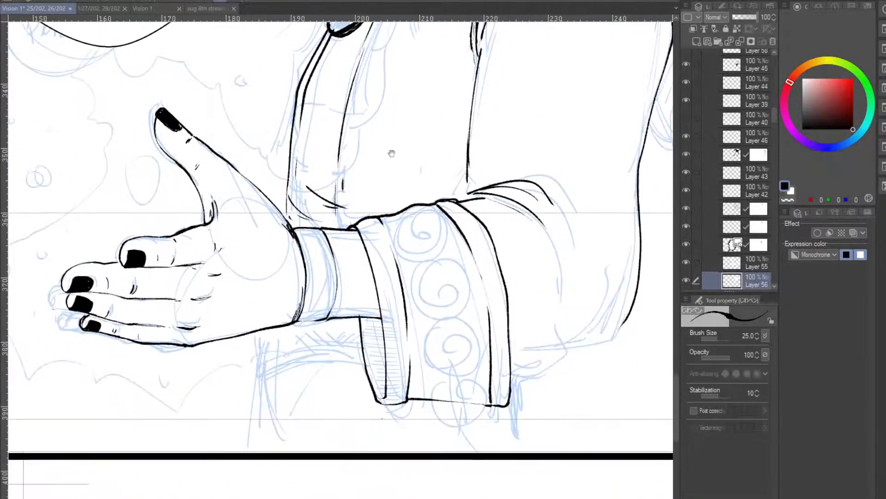
left_click_drag(424, 185, 288, 199)
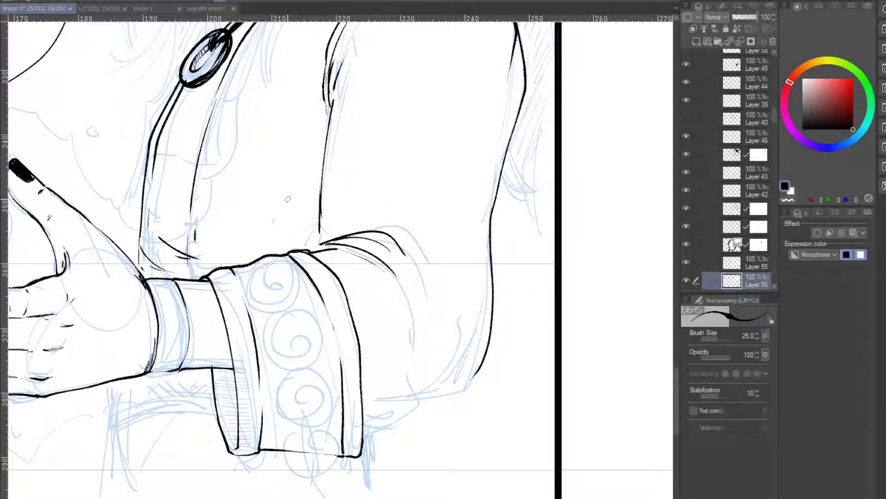
mouse_move(336, 455)
left_mouse_down()
mouse_move(278, 456)
mouse_move(259, 451)
left_mouse_up()
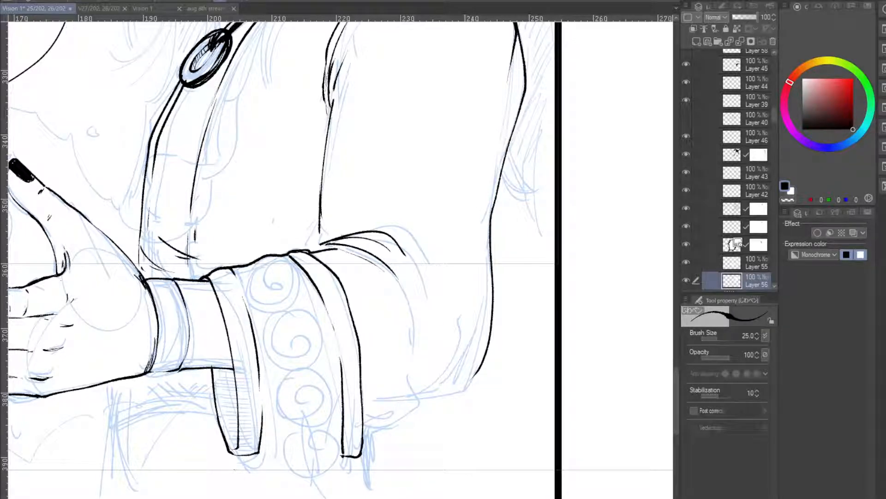
key("p")
left_click_drag(416, 185, 453, 261)
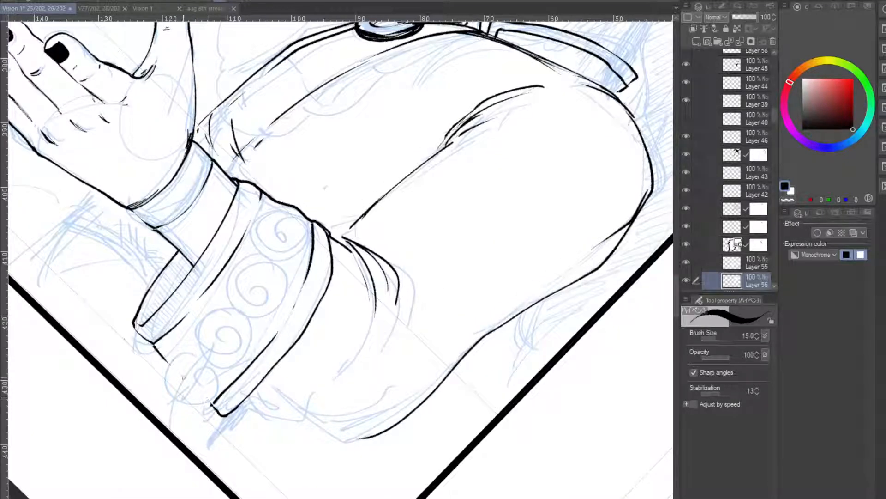
mouse_move(155, 344)
left_mouse_down()
mouse_move(211, 401)
mouse_move(159, 351)
mouse_move(199, 385)
left_mouse_up()
left_click_drag(158, 356, 211, 405)
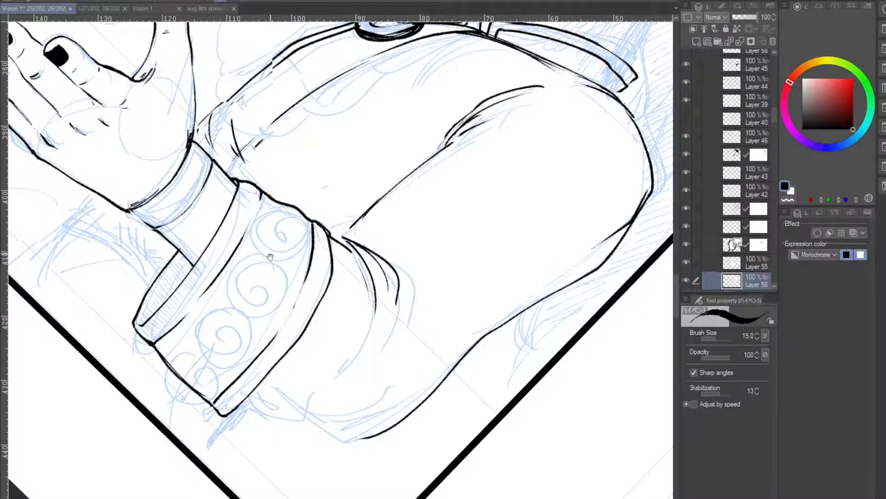
- Reset the canvas rotation and ink a short vertical line beneath the wrist for the front of the robe's waist
left_click_drag(277, 258, 290, 318)
left_click_drag(311, 258, 409, 286)
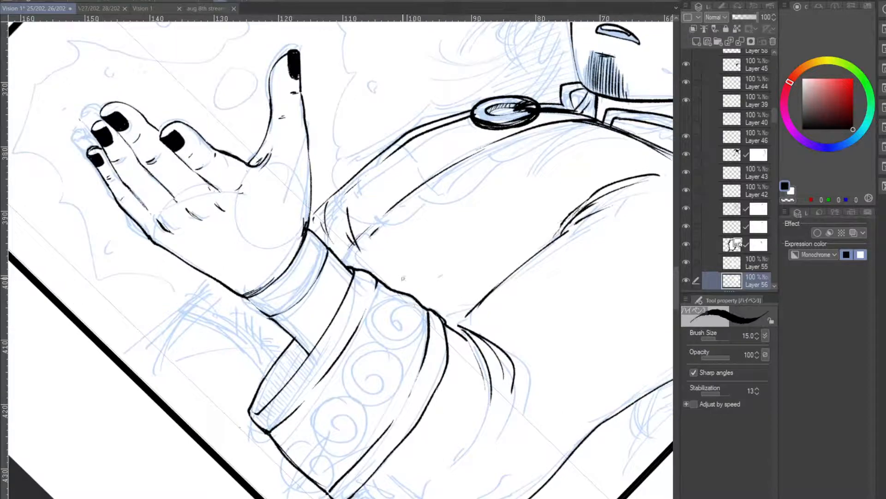
key("ctrl+at")
left_click_drag(263, 223, 203, 189)
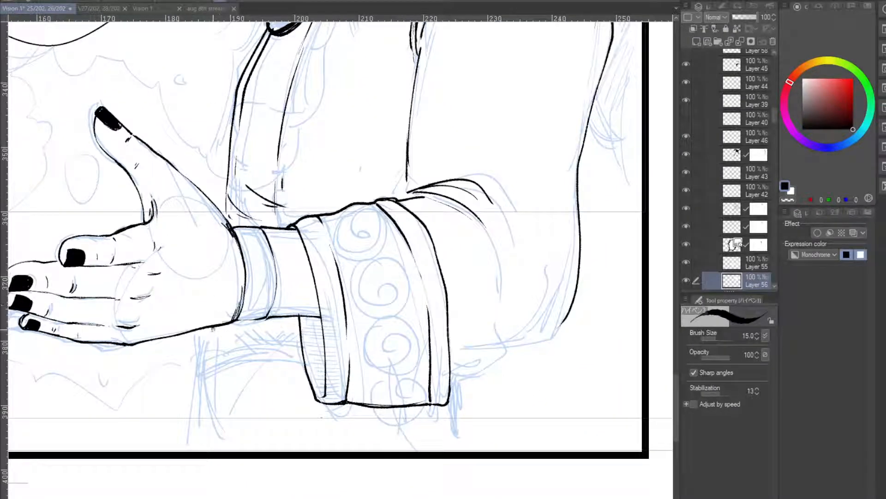
left_click_drag(212, 329, 212, 358)
mouse_move(211, 359)
left_mouse_down()
mouse_move(205, 380)
mouse_move(212, 376)
left_mouse_up()
key("ctrl+z")
mouse_move(568, 298)
left_mouse_down()
mouse_move(552, 335)
mouse_move(514, 349)
mouse_move(455, 349)
left_mouse_up()
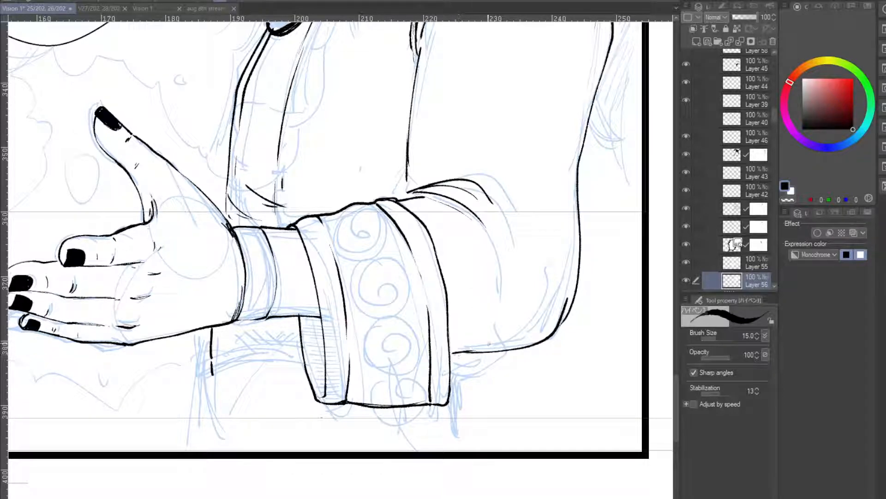
key("ctrl+x")
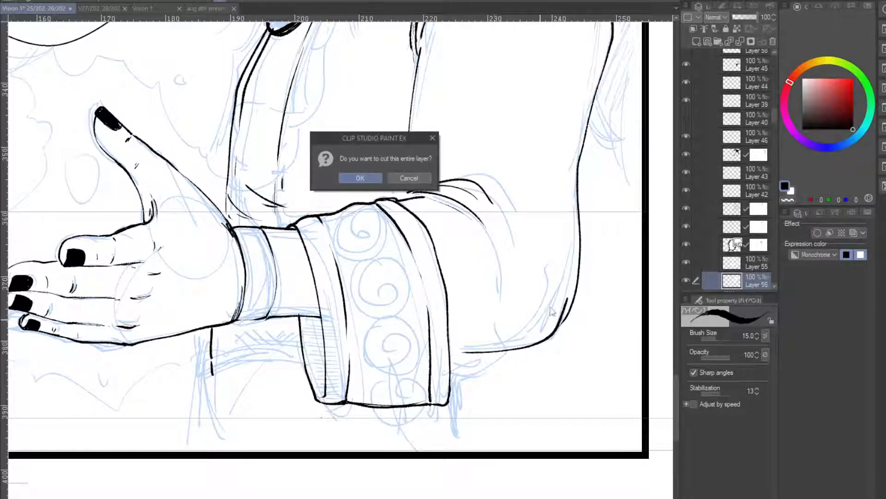
left_click(408, 178)
key("ctrl+z")
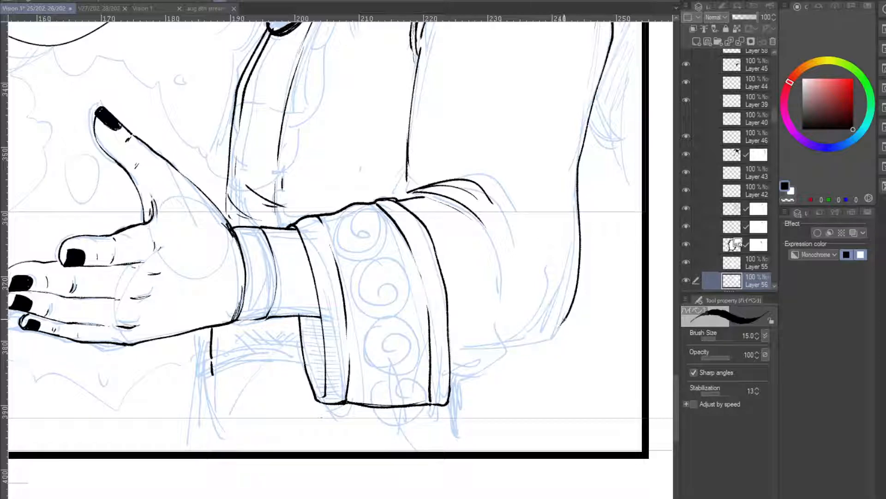
- Ink the underside of the sleeve from the elbow down to the rear edge of the cuff, undoing misplaced strokes
left_click_drag(562, 323, 497, 352)
key("ctrl+z")
mouse_move(563, 308)
left_mouse_down()
mouse_move(554, 324)
mouse_move(492, 361)
mouse_move(454, 370)
mouse_move(526, 346)
left_mouse_up()
key("ctrl+z")
left_click_drag(450, 378, 531, 340)
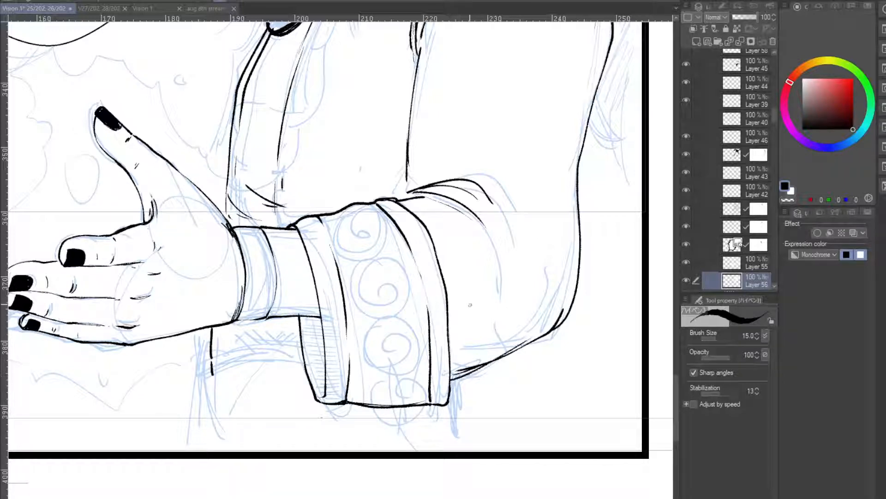
- Ink the back edge of the robe's lower part, running from beneath the elbow down toward the panel border
mouse_move(584, 91)
left_mouse_down()
mouse_move(502, 134)
mouse_move(493, 119)
mouse_move(490, 137)
left_mouse_up()
left_click_drag(498, 16, 499, 118)
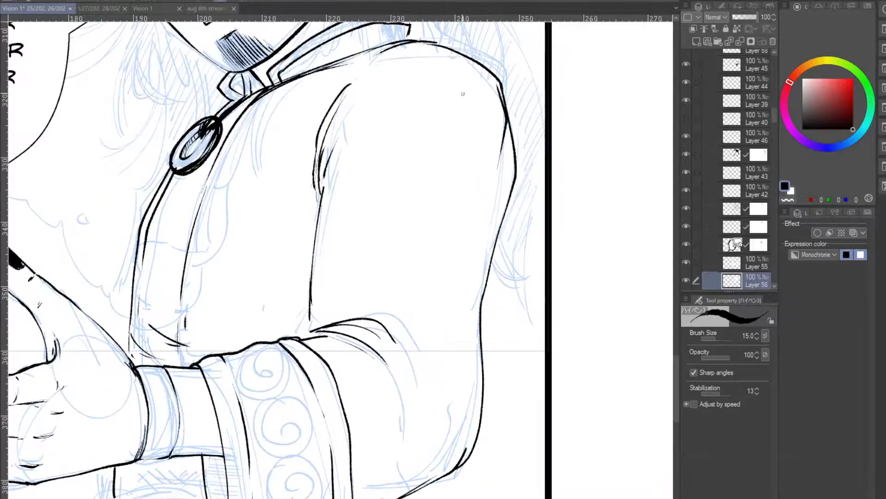
mouse_move(368, 187)
left_mouse_down()
mouse_move(484, 278)
mouse_move(435, 304)
left_mouse_up()
left_click_drag(417, 271, 541, 162)
left_click_drag(535, 204, 513, 167)
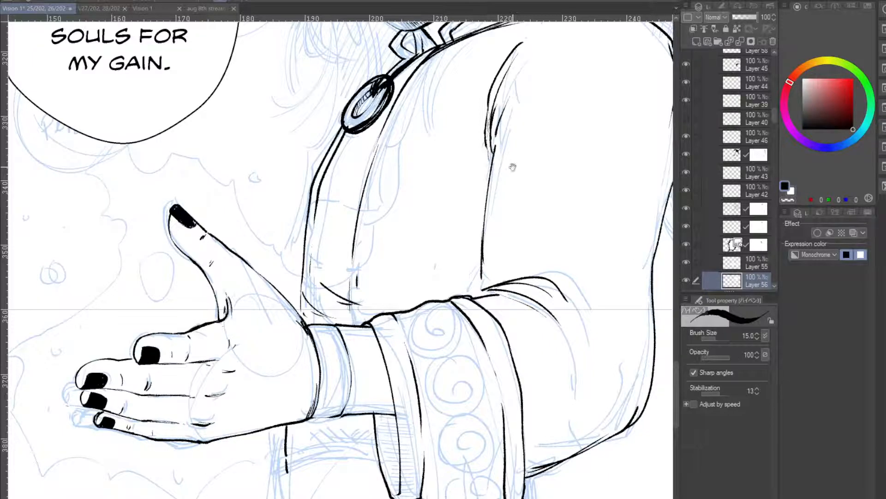
left_click_drag(392, 347, 371, 268)
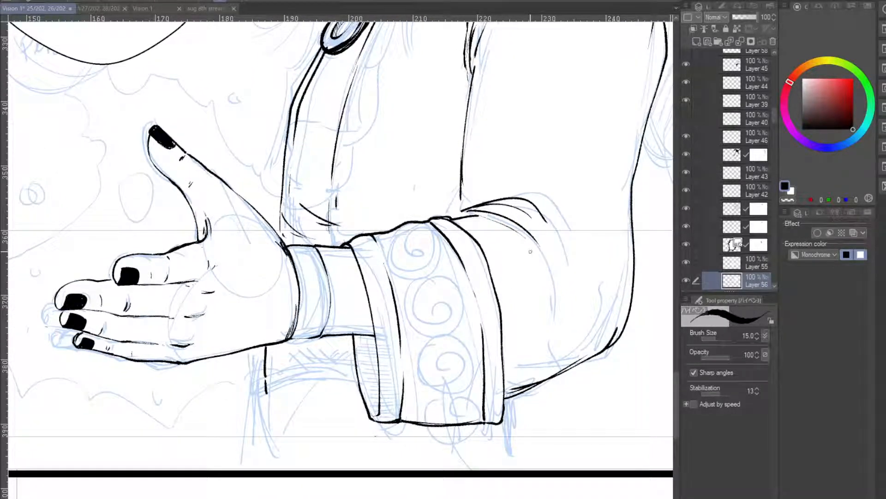
left_click_drag(517, 395, 523, 455)
key("ctrl+z")
left_click_drag(523, 393, 536, 462)
key("ctrl+z")
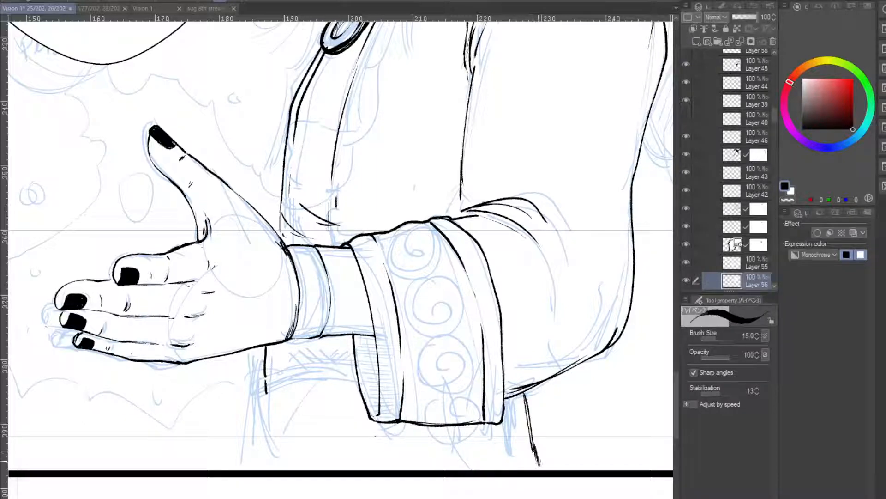
left_click_drag(538, 412, 558, 409)
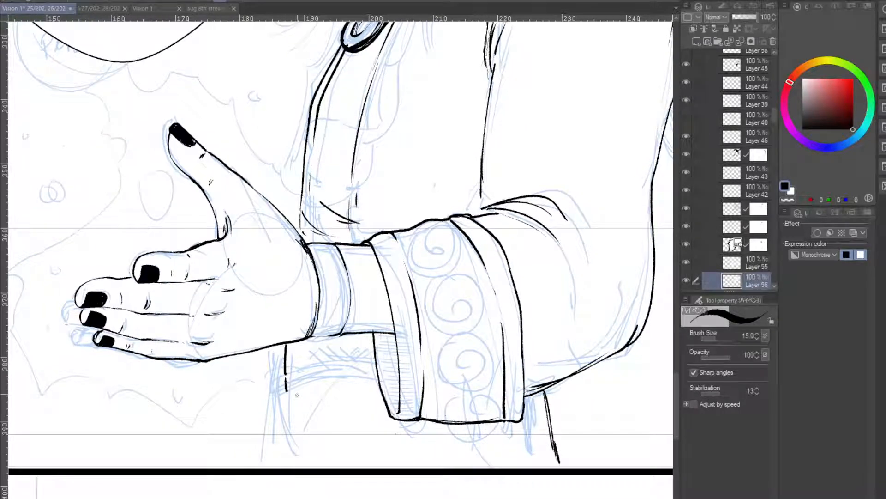
- Ink the belt's curved lower lines between the cuff and the waist line on a rotated canvas
left_click_drag(307, 355, 344, 328)
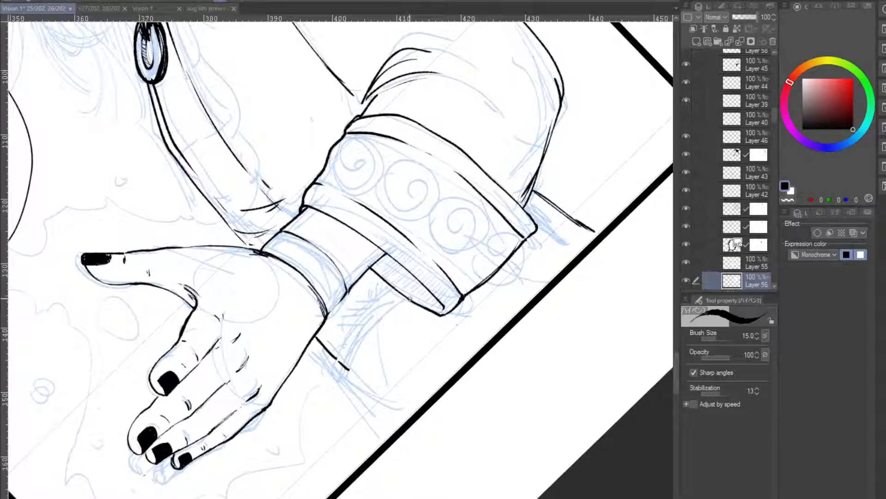
mouse_move(408, 300)
left_mouse_down()
mouse_move(349, 368)
mouse_move(389, 294)
mouse_move(336, 361)
left_mouse_up()
key("ctrl+z")
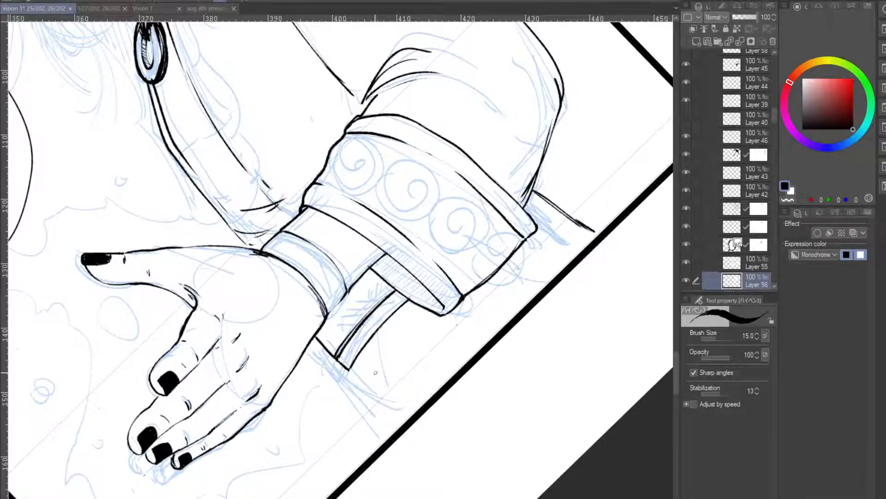
- Ink the robe's front edge from the belt's lower corner down to the panel border, redoing the stroke until it fits
scroll(376, 351, "down", 2)
left_click_drag(379, 383, 327, 379)
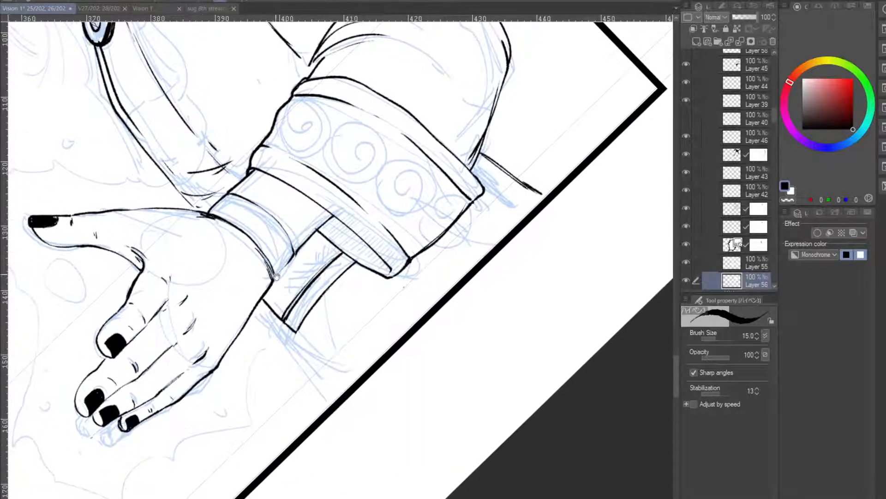
left_click_drag(298, 330, 361, 399)
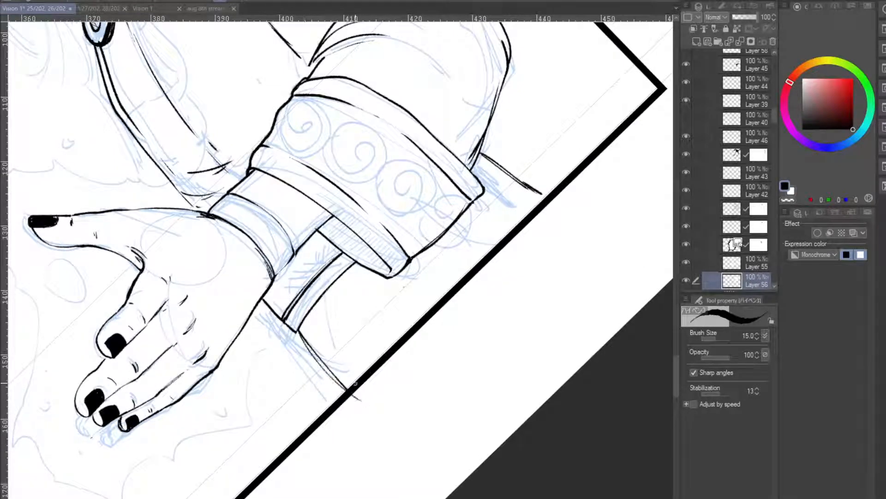
key("ctrl+z")
left_click_drag(298, 330, 345, 390)
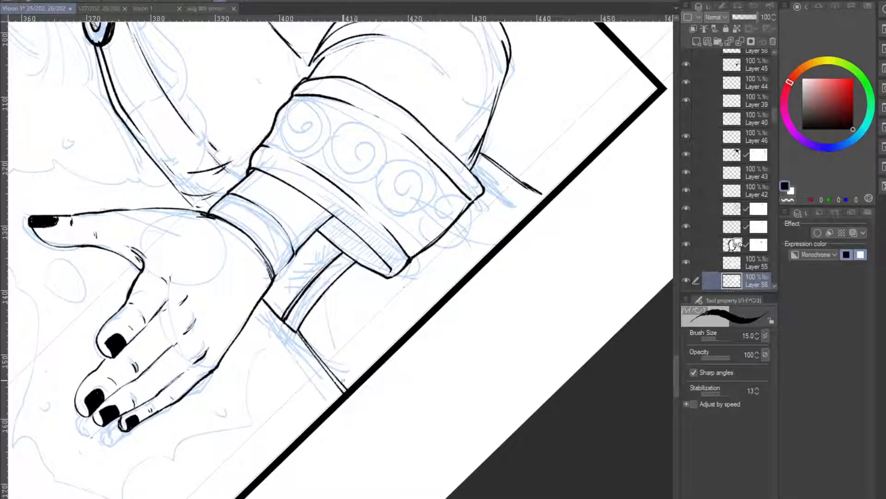
key("ctrl+z")
left_click_drag(296, 333, 356, 397)
- Reset the canvas rotation and toggle Layer 56 off and on to check the arm's linework within the whole panel
left_click_drag(400, 246, 353, 258)
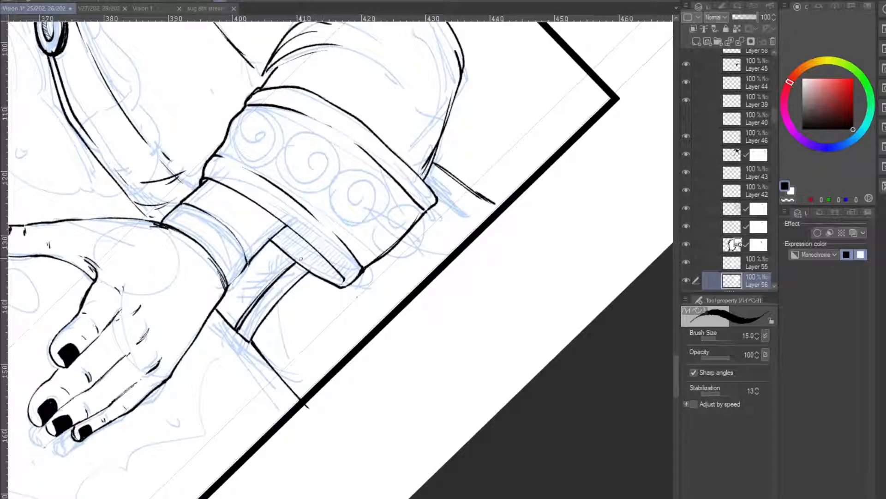
left_click(688, 281)
left_click(688, 281)
key("ctrl+at")
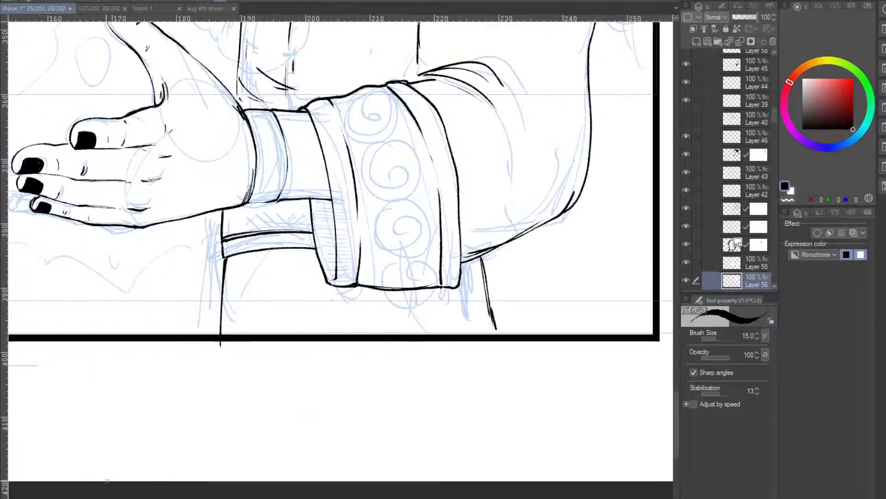
key("ctrl+minus")
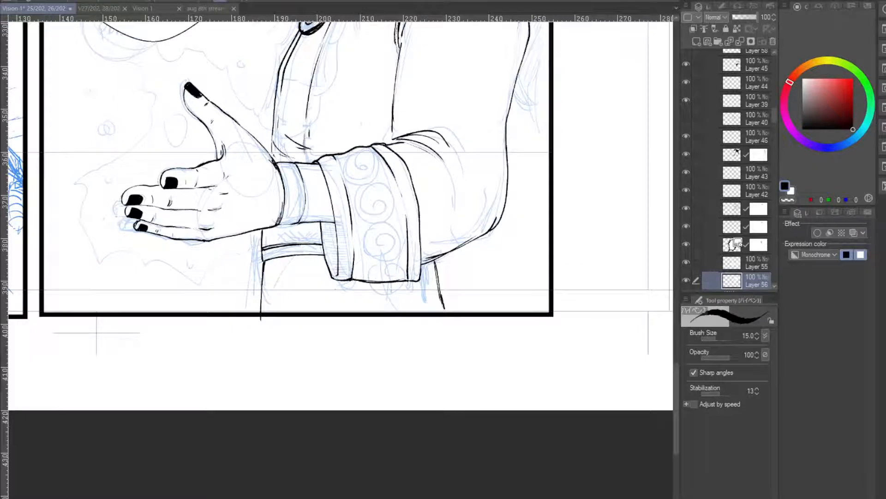
key("ctrl+minus")
left_click_drag(243, 309, 200, 428)
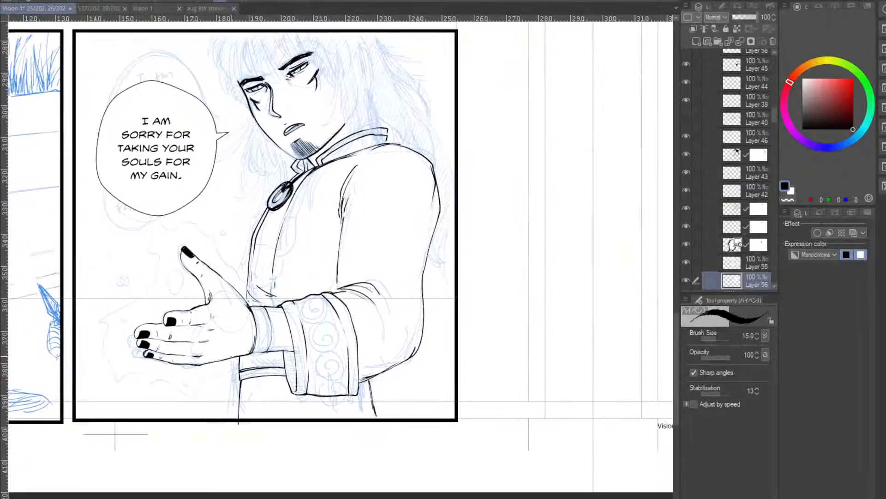
key("o")
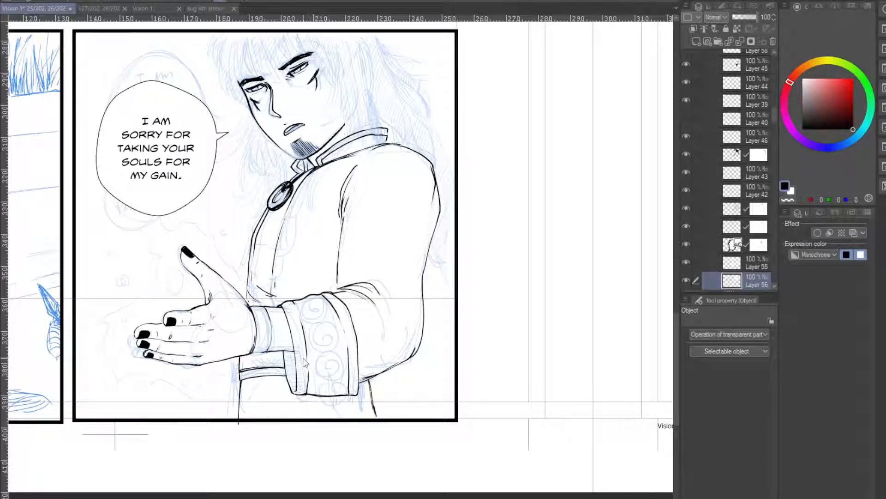
left_click(686, 281)
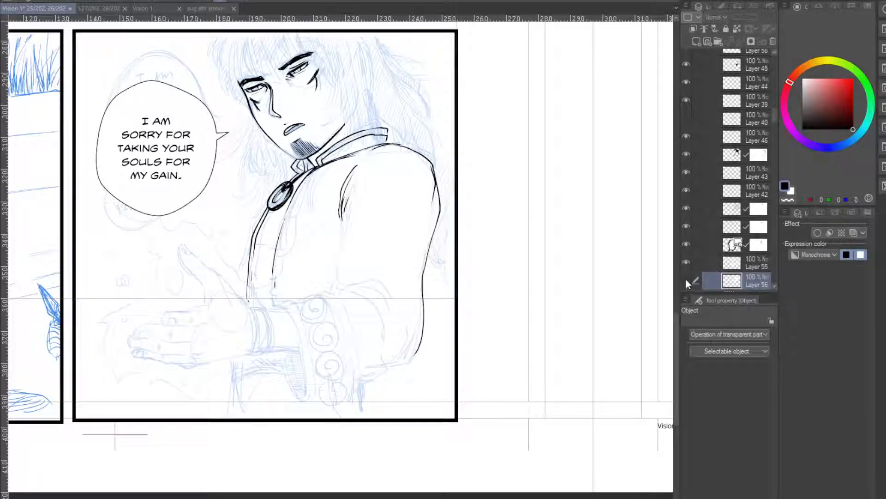
left_click(686, 280)
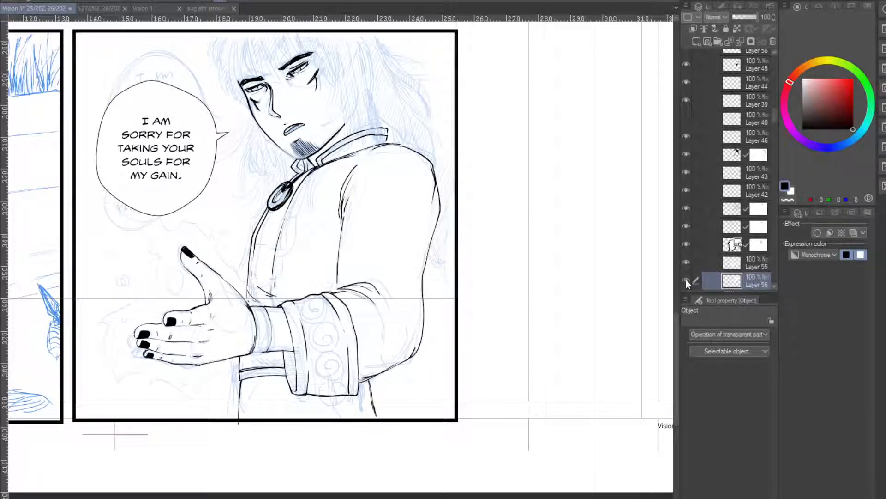
- Create a selection from the inked linework on Layer 56
left_click(733, 284, "ctrl")
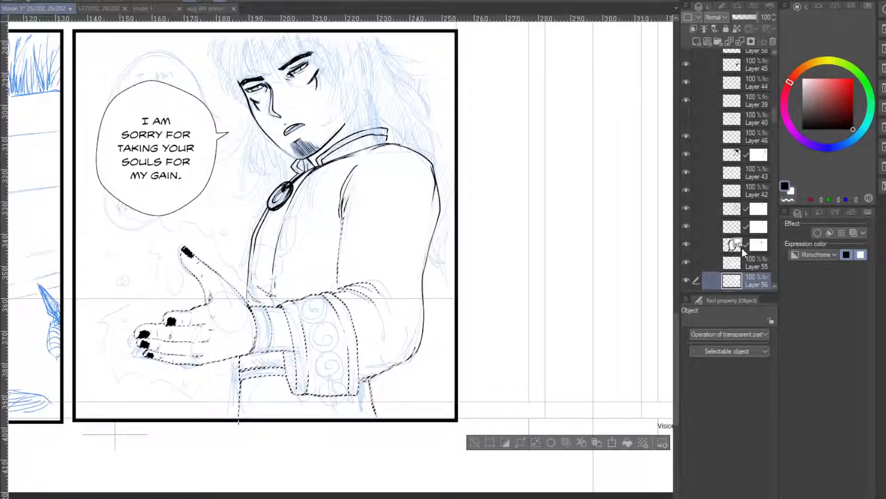
key("ctrl+minus")
key("ctrl+minus")
left_click_drag(326, 301, 116, 480)
left_click_drag(181, 394, 362, 259)
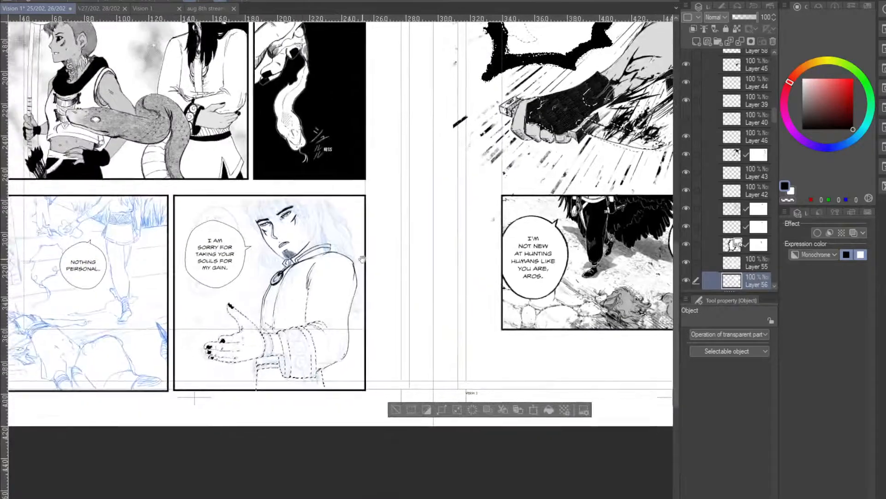
- Move the panel's arm and cuff linework off Layer 56 and paste it above Layer 174 in the panel's folder, leaving nothing selected
key("m")
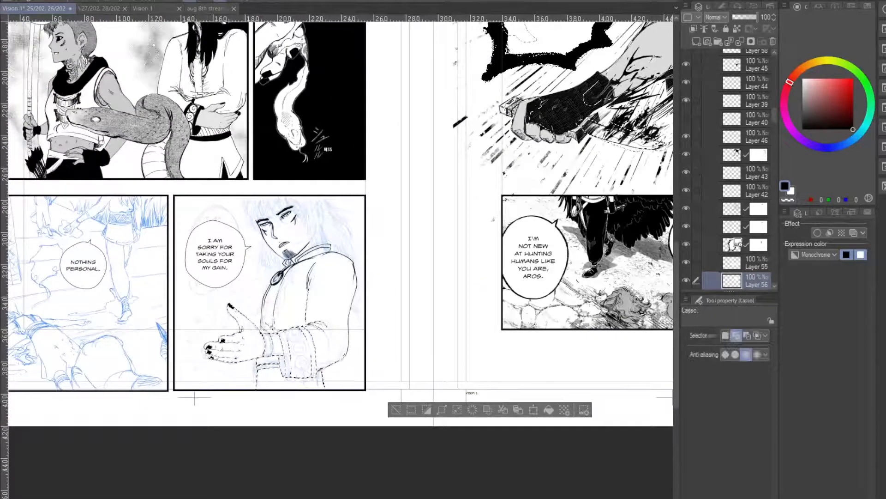
key("ctrl+d")
mouse_move(220, 188)
left_mouse_down()
mouse_move(249, 409)
mouse_move(403, 365)
mouse_move(425, 350)
mouse_move(389, 195)
mouse_move(365, 186)
left_mouse_up()
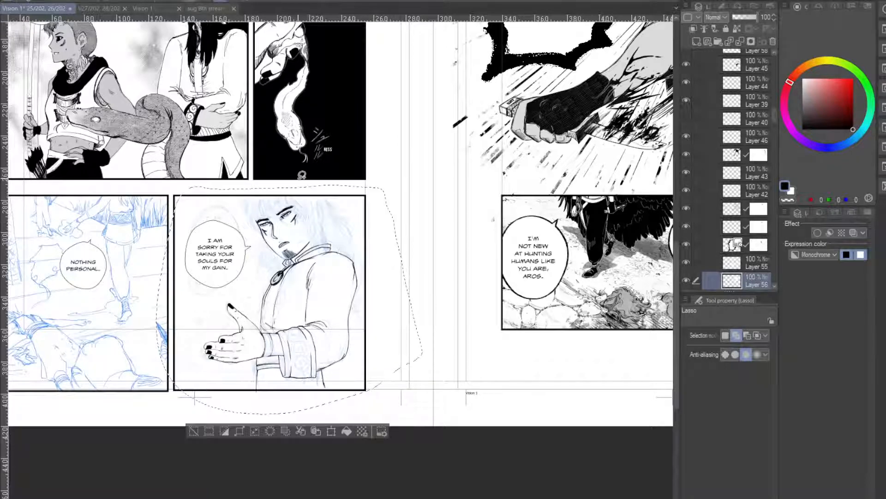
key("Delete")
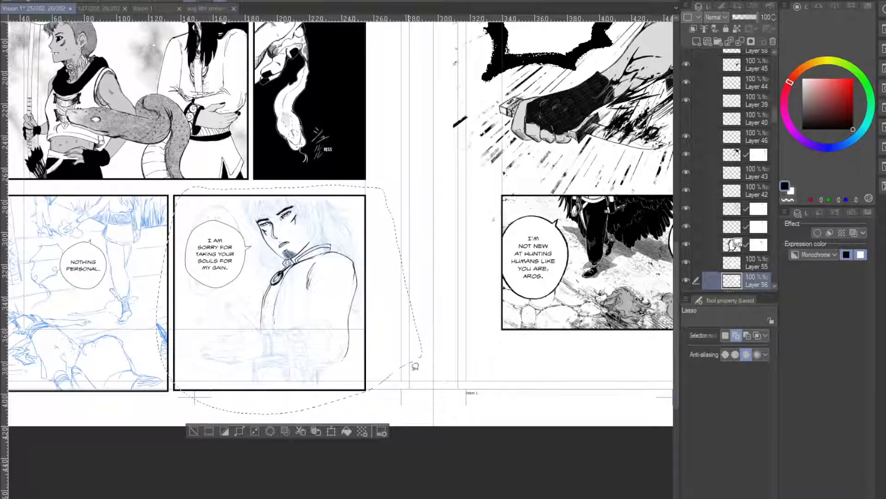
key("o")
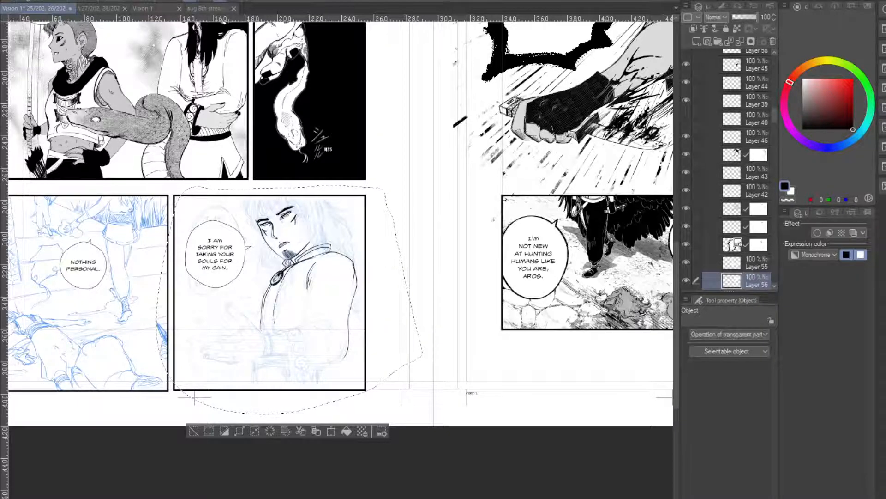
left_click(285, 276)
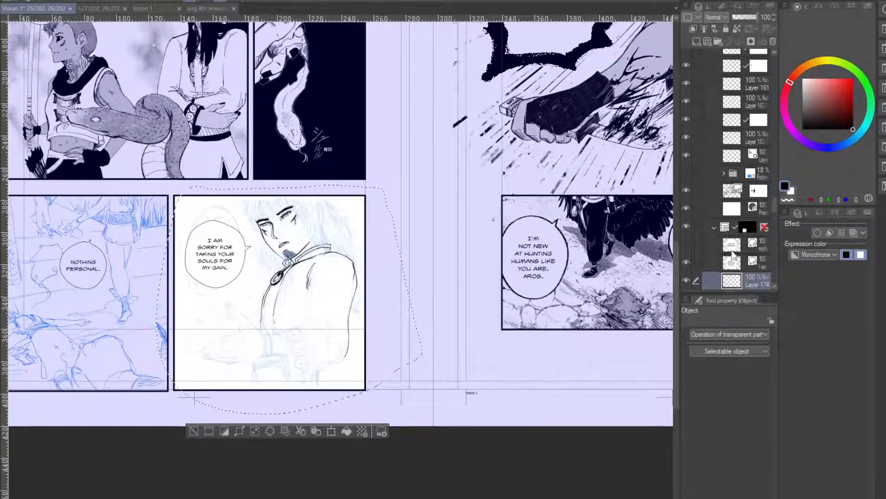
key("ctrl+v")
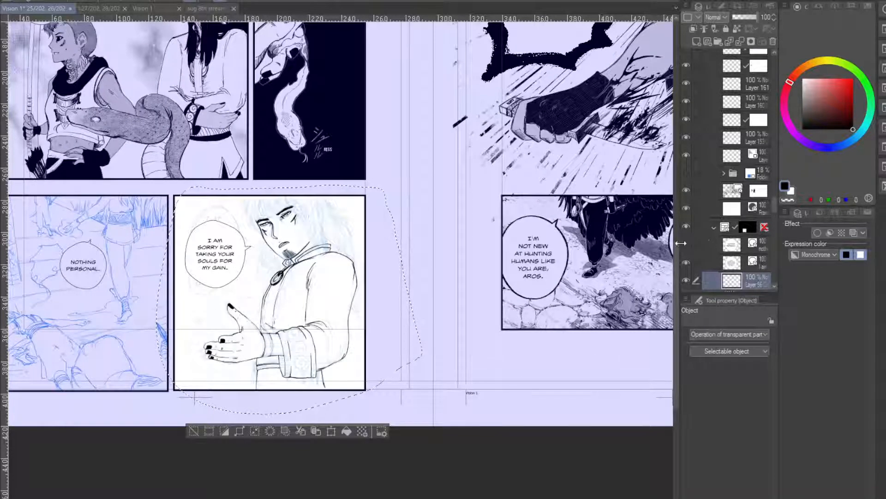
key("ctrl+d")
- Compare the pasted arm layer and Layer 174 by toggling their visibility, and merge the arm down into Layer 174
scroll(748, 259, "down", 3)
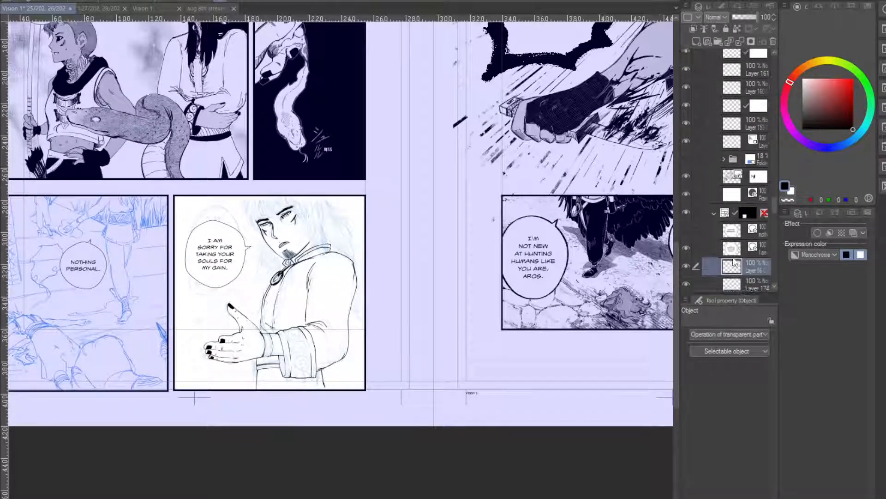
left_click(687, 237)
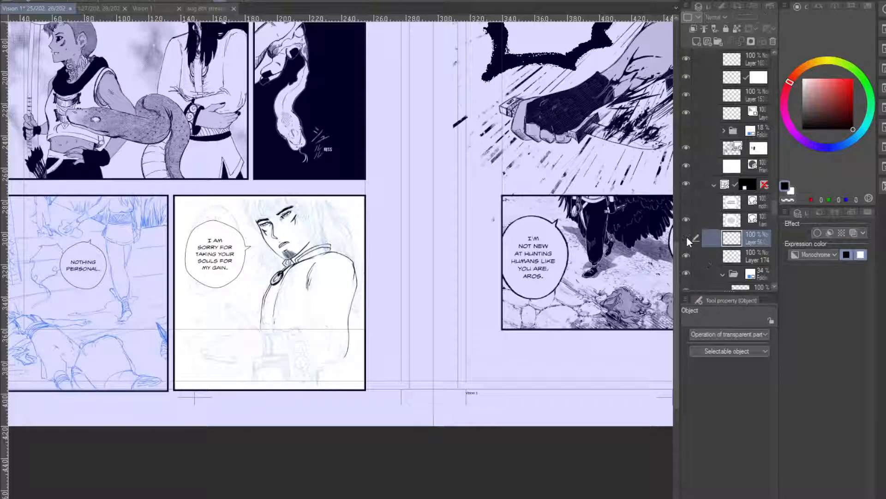
left_click(687, 238)
left_click(687, 256)
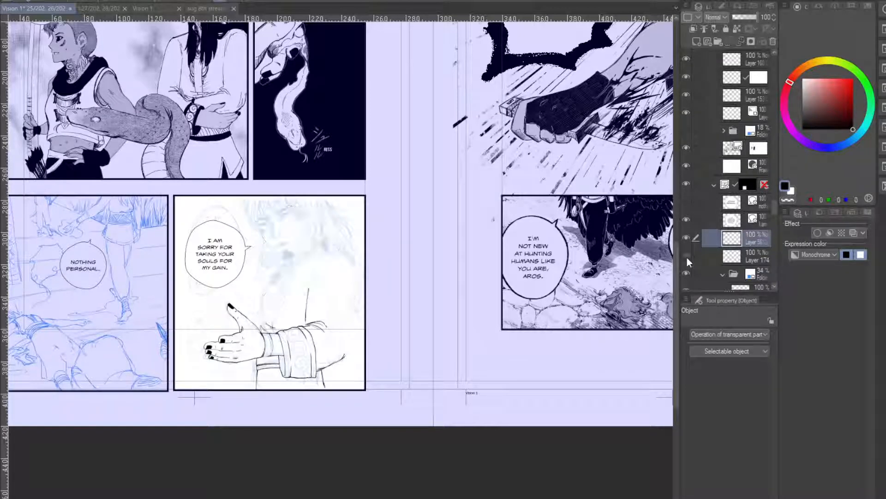
left_click(687, 256)
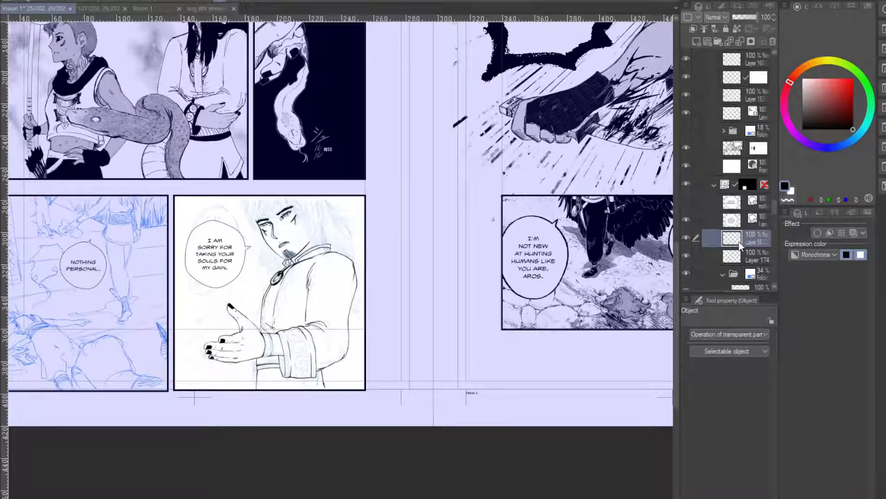
key("ctrl+e")
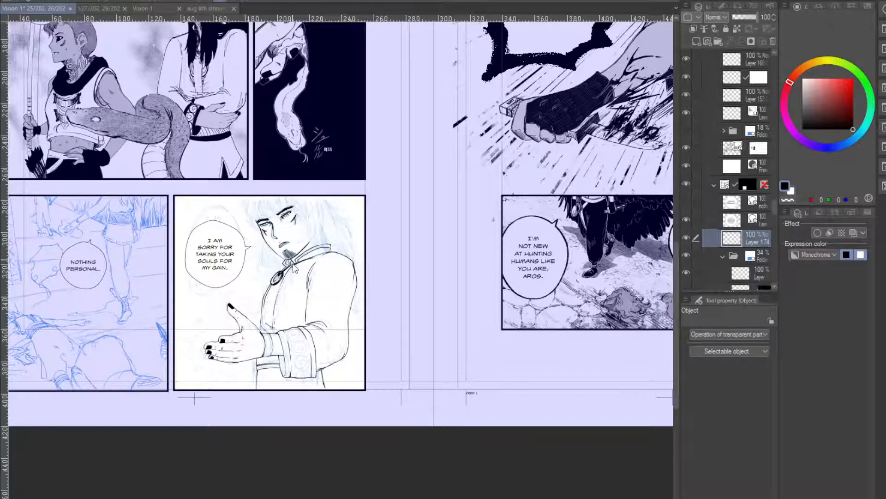
- Examine the merged linework up close from the face and collar down to the hand, cuff and lower robe
scroll(298, 272, "up", 2)
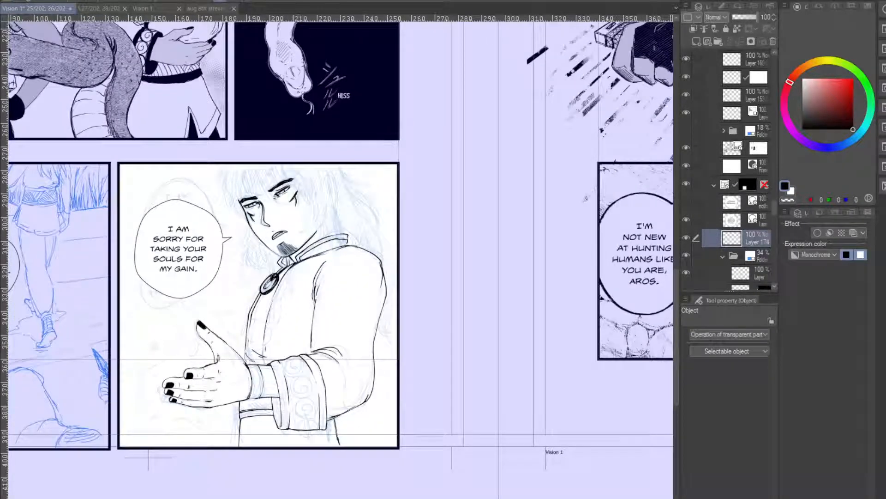
key("p")
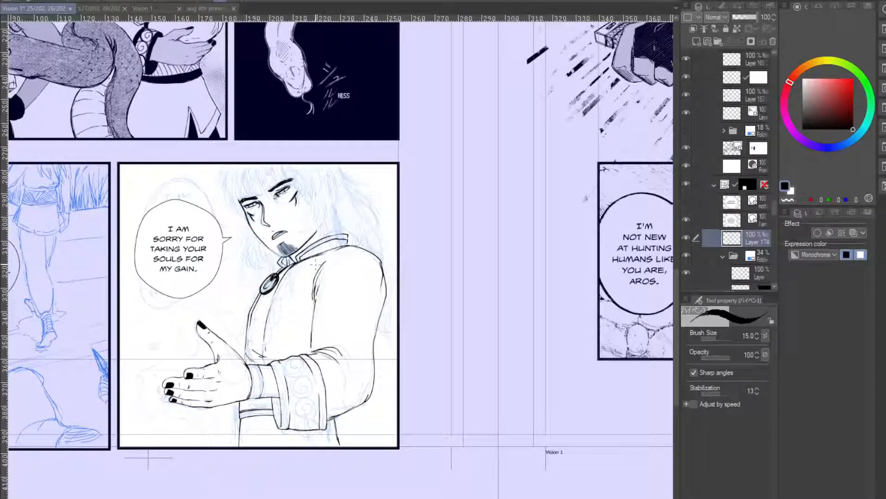
scroll(299, 259, "up", 4)
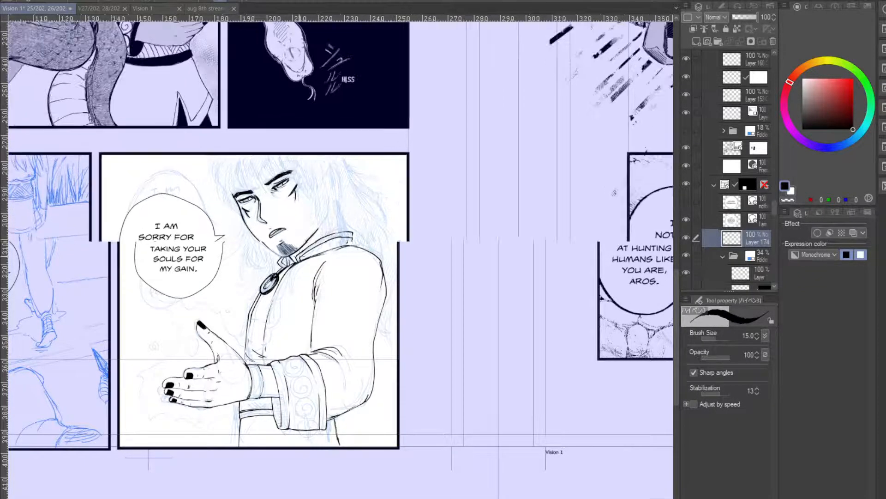
mouse_move(288, 265)
left_mouse_down()
mouse_move(294, 283)
mouse_move(305, 261)
left_mouse_up()
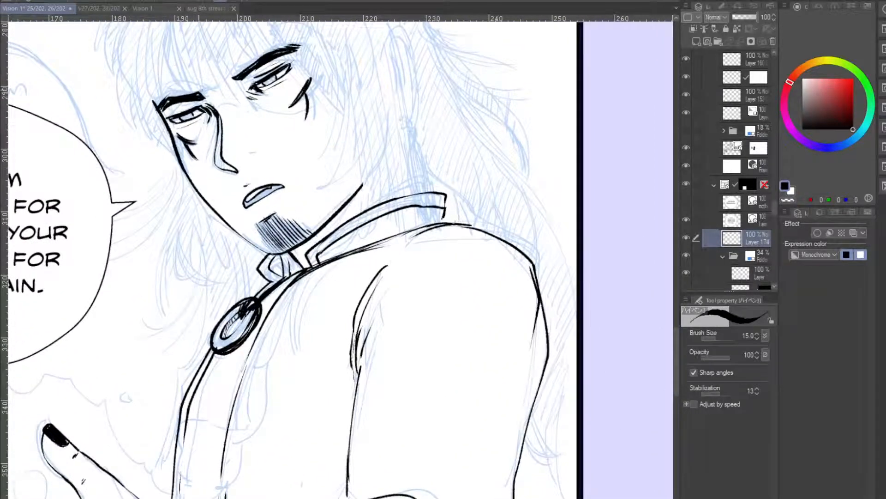
left_click_drag(274, 157, 262, 138)
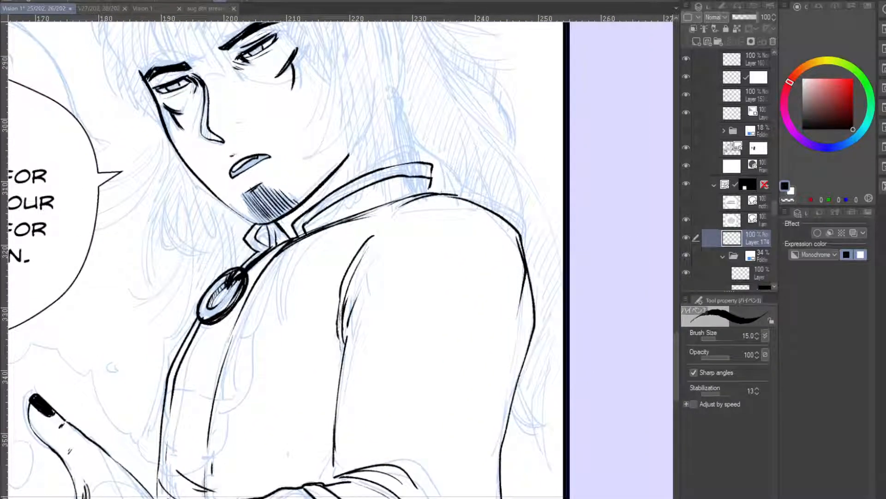
scroll(344, 260, "up", 1)
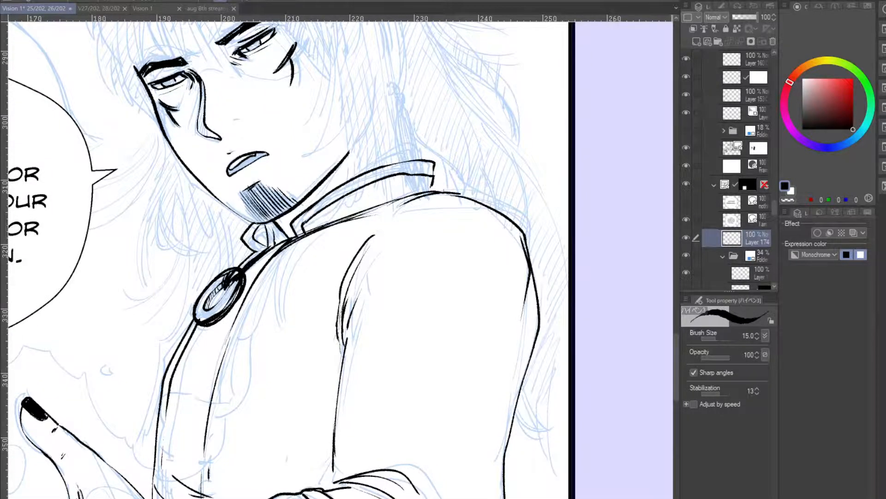
left_click_drag(265, 243, 279, 115)
left_click_drag(284, 305, 442, 171)
left_click_drag(378, 216, 391, 159)
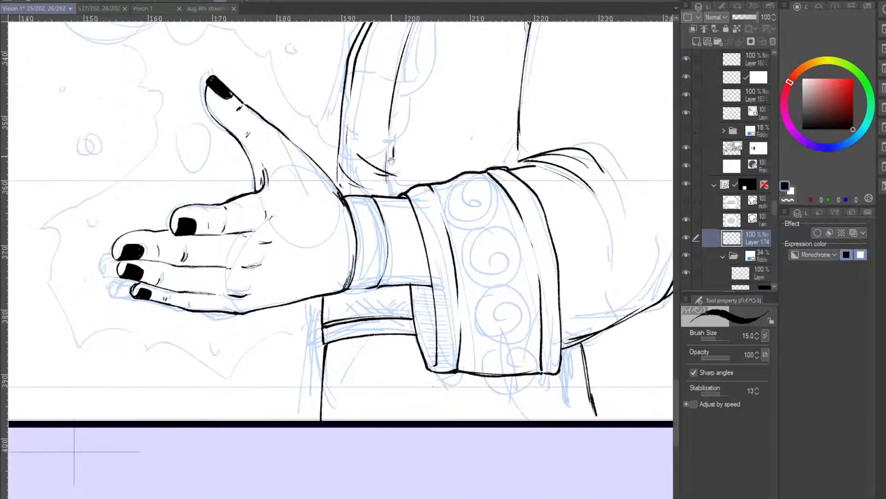
left_click_drag(466, 234, 394, 160)
- Ink the robe's hanging fold lines from beneath the cuff down to the panel border, redoing the first stroke until it fits
left_click_drag(435, 302, 469, 358)
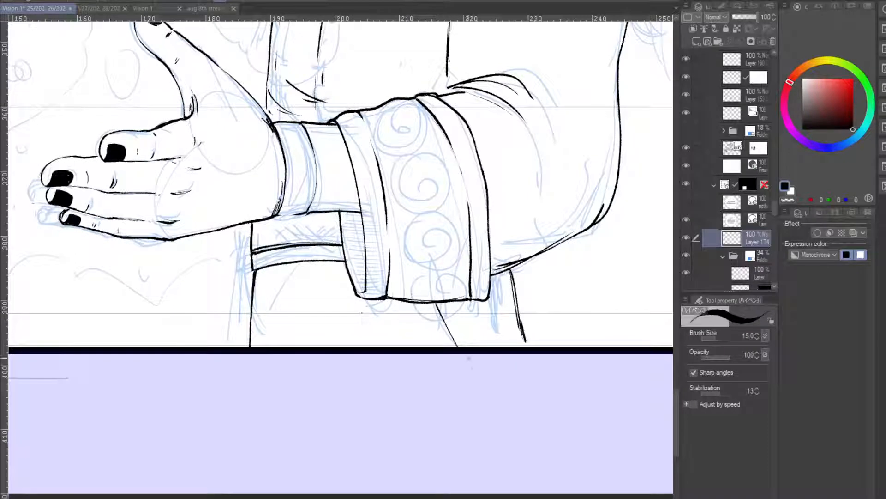
key("ctrl+z")
left_click_drag(434, 307, 450, 347)
key("ctrl+z")
left_click_drag(434, 303, 449, 347)
key("ctrl+z")
left_click_drag(436, 302, 447, 347)
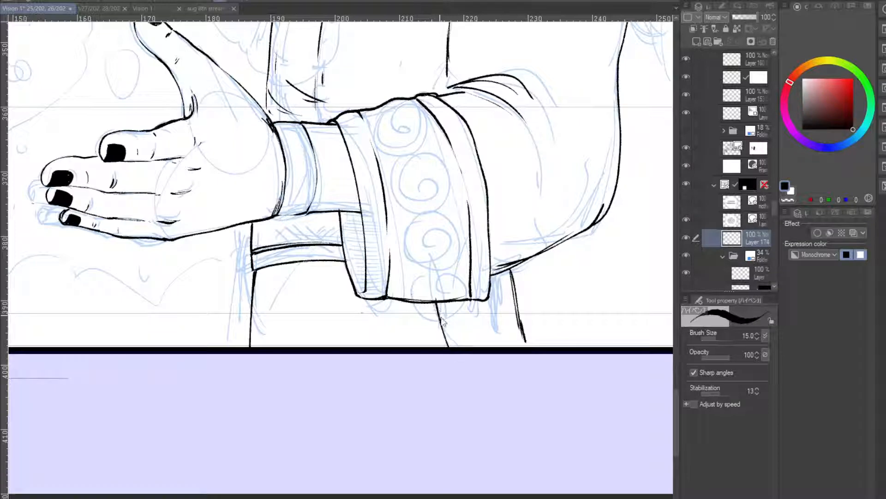
key("ctrl+z")
left_click_drag(438, 302, 456, 347)
mouse_move(439, 303)
left_mouse_down()
mouse_move(454, 347)
mouse_move(425, 314)
mouse_move(430, 347)
left_mouse_up()
mouse_move(442, 307)
left_mouse_down()
mouse_move(456, 347)
mouse_move(434, 348)
left_mouse_up()
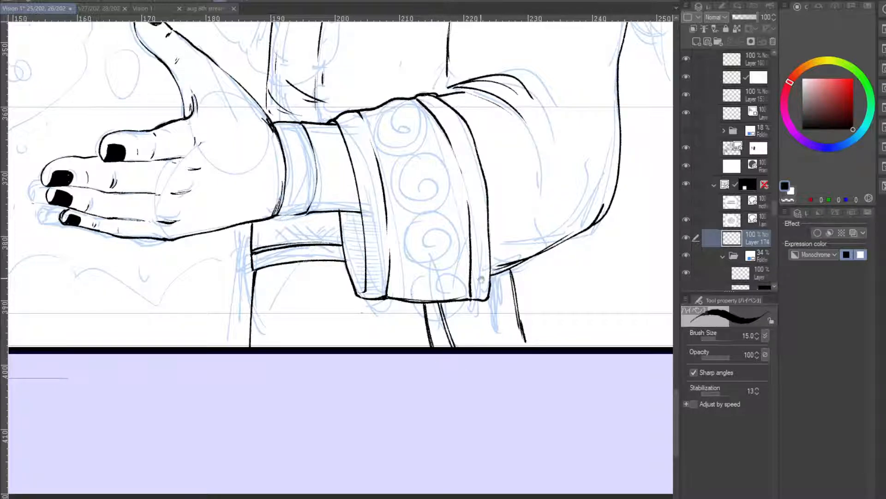
- Add a new raster layer directly above Layer 174 in the panel's folder
left_click_drag(503, 210, 446, 255)
left_click_drag(495, 231, 546, 190)
left_click_drag(498, 264, 513, 475)
left_click_drag(503, 341, 605, 206)
left_click_drag(550, 196, 529, 267)
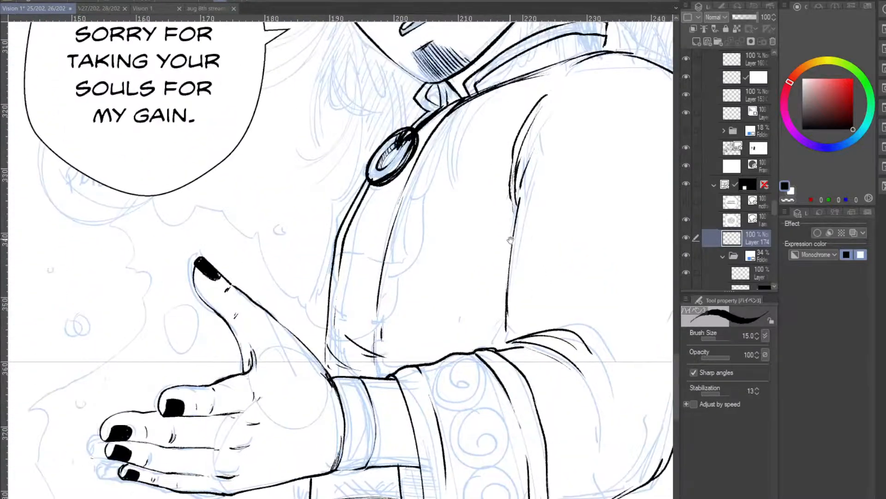
left_click_drag(503, 225, 442, 414)
left_click_drag(464, 264, 417, 279)
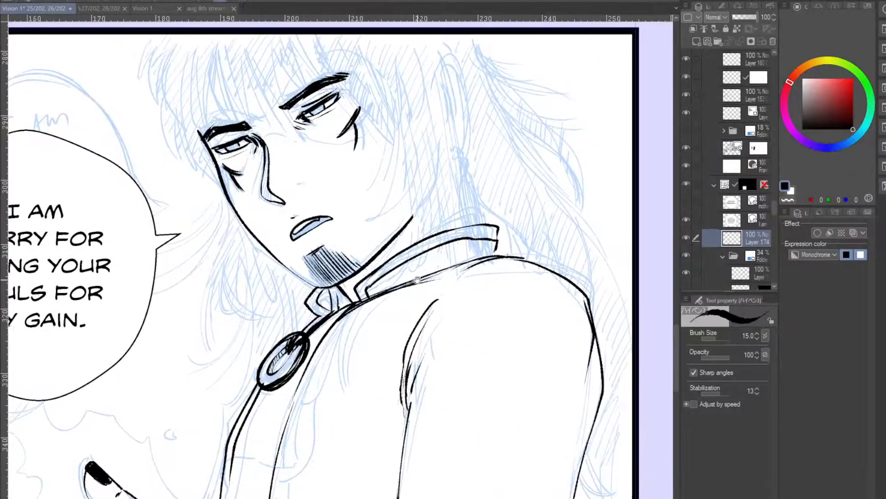
left_click_drag(483, 293, 515, 264)
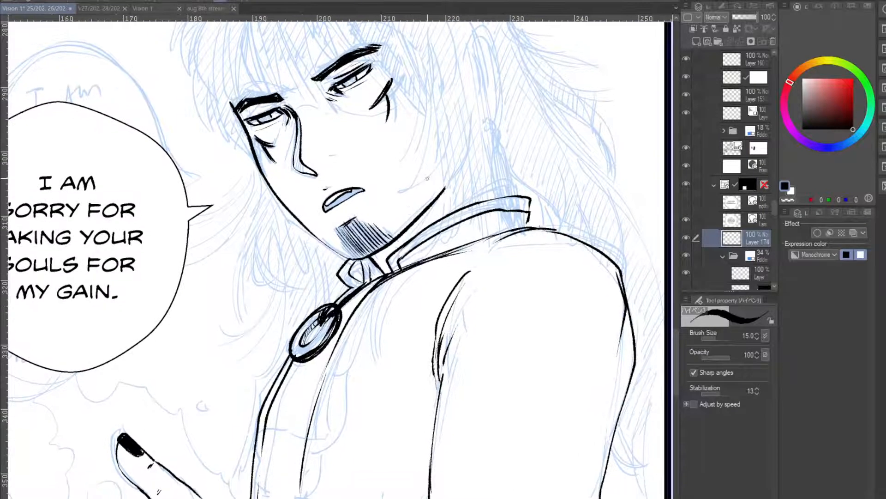
left_click(696, 43)
- Ink the outermost pointed hair tuft and the first fringe strands running down toward the brow nearest the speech bubble
left_click_drag(417, 120, 502, 195)
left_click_drag(270, 84, 254, 138)
mouse_move(265, 102)
left_mouse_down()
mouse_move(255, 136)
mouse_move(278, 150)
mouse_move(279, 137)
left_mouse_up()
mouse_move(290, 96)
left_mouse_down()
mouse_move(284, 151)
mouse_move(305, 178)
left_mouse_up()
left_click_drag(288, 128, 306, 178)
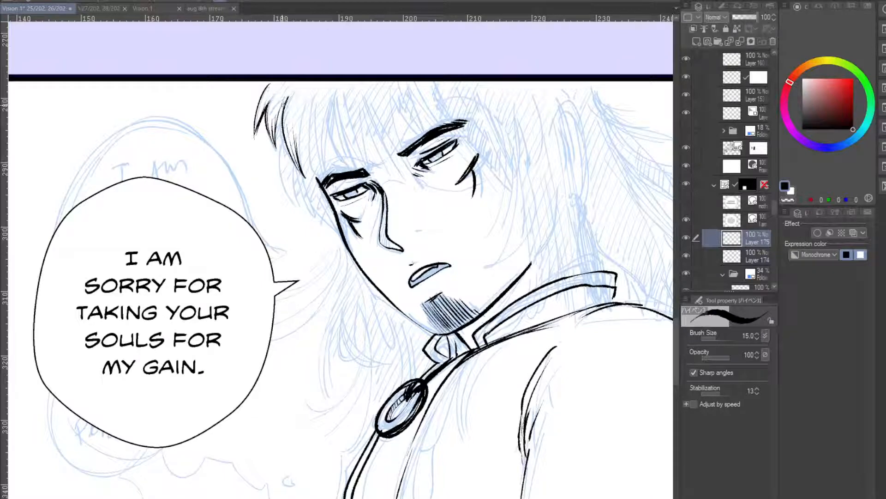
mouse_move(284, 102)
left_mouse_down()
mouse_move(286, 148)
mouse_move(309, 129)
left_mouse_up()
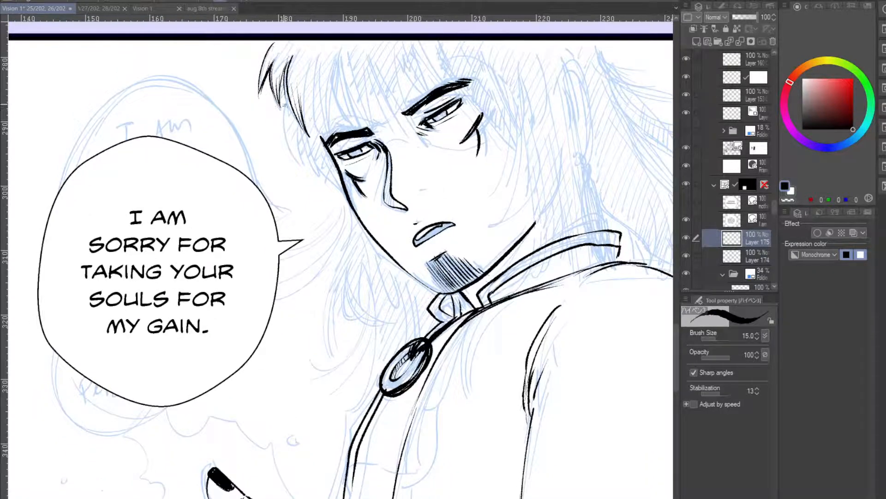
- Ink the layered fringe strands sweeping past the temple to the outer corner of the eye nearest the speech bubble
left_click_drag(284, 93, 301, 168)
mouse_move(289, 123)
left_mouse_down()
mouse_move(303, 168)
mouse_move(301, 147)
mouse_move(325, 177)
left_mouse_up()
left_click_drag(303, 135, 341, 186)
left_click_drag(319, 156, 337, 183)
left_click_drag(316, 93, 301, 202)
left_click_drag(305, 131, 321, 206)
left_click_drag(310, 162, 320, 199)
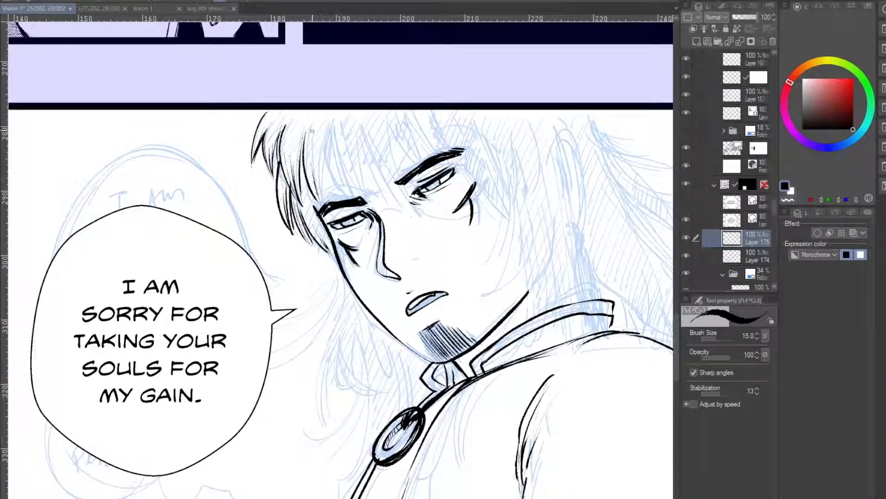
- Thicken the outer tuft's edge and ink the thin strands curving from the cheek toward the speech bubble's tail
left_click_drag(269, 109, 251, 138)
left_click_drag(424, 274, 425, 165)
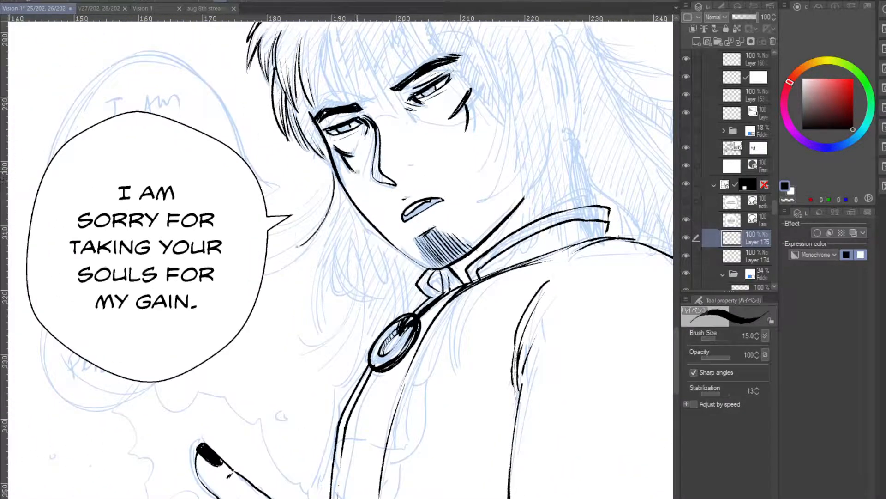
mouse_move(335, 185)
left_mouse_down()
mouse_move(322, 228)
mouse_move(327, 215)
mouse_move(300, 238)
mouse_move(312, 221)
left_mouse_up()
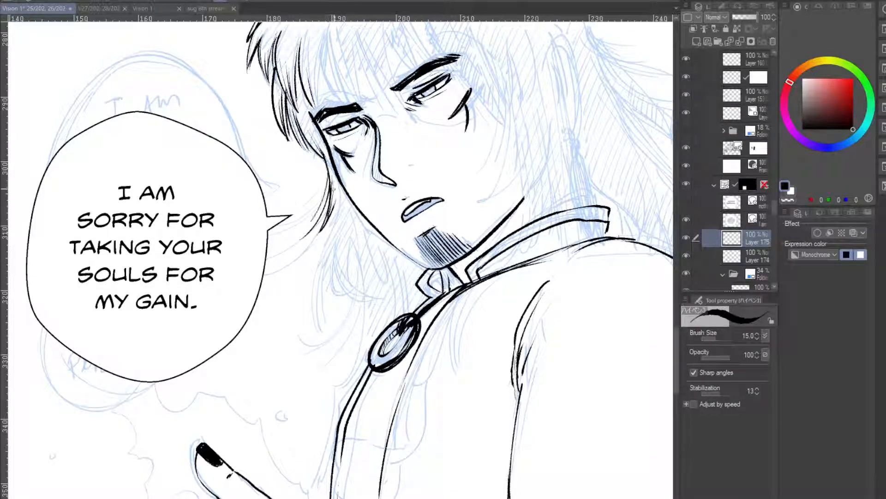
left_click_drag(332, 179, 321, 327)
mouse_move(324, 271)
left_mouse_down()
mouse_move(319, 322)
mouse_move(318, 306)
mouse_move(286, 270)
mouse_move(313, 208)
left_mouse_up()
key("ctrl+z")
key("ctrl+z")
key("ctrl+z")
left_click_drag(326, 134, 308, 316)
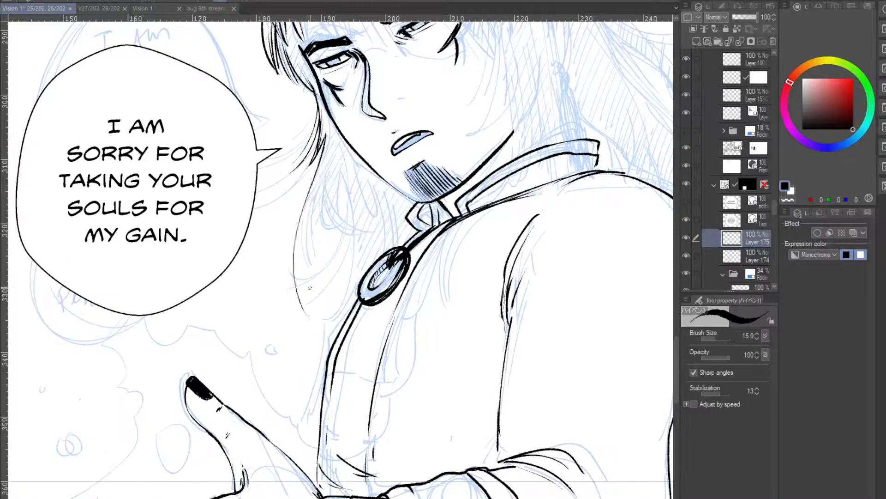
left_click_drag(303, 248, 297, 303)
left_click_drag(302, 219, 298, 305)
key("ctrl+z")
key("ctrl+z")
key("ctrl+z")
- Ink a long, narrow hair lock falling from the cheek strands to just beside the robe's oval brooch
left_click_drag(324, 135, 306, 258)
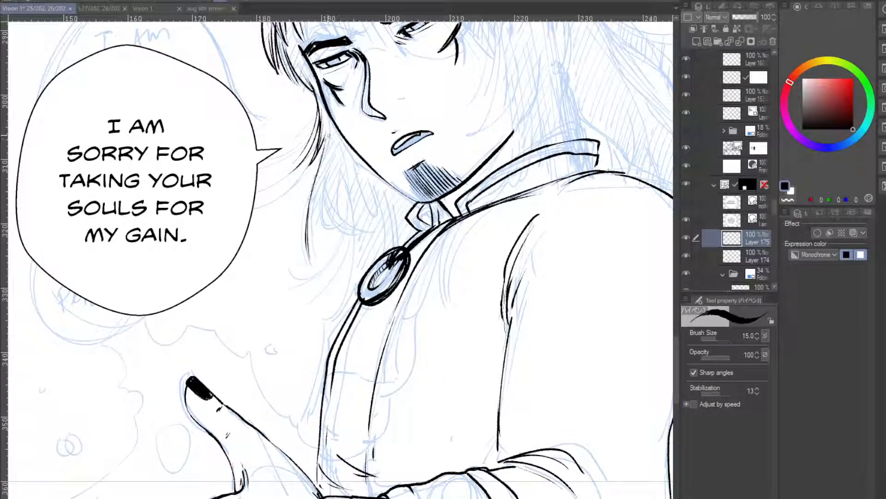
left_click_drag(322, 146, 337, 283)
left_click_drag(325, 208, 334, 278)
left_click_drag(320, 179, 338, 284)
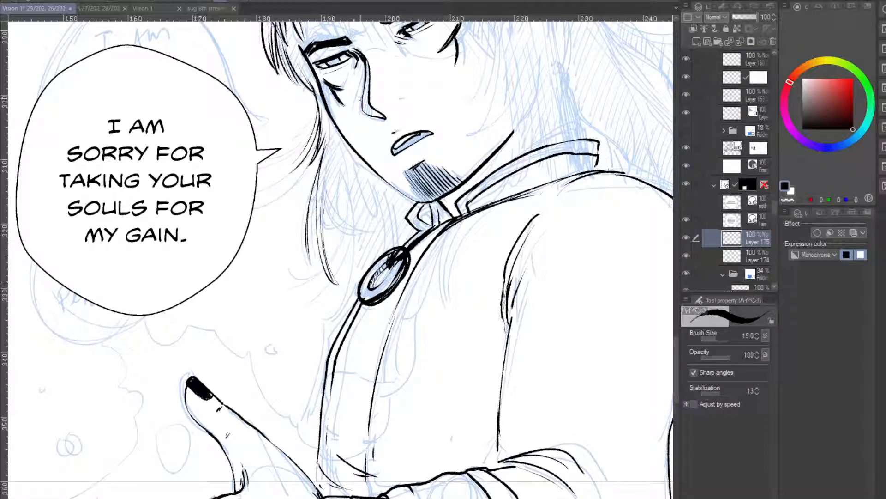
left_click_drag(321, 183, 332, 272)
left_click_drag(333, 169, 328, 263)
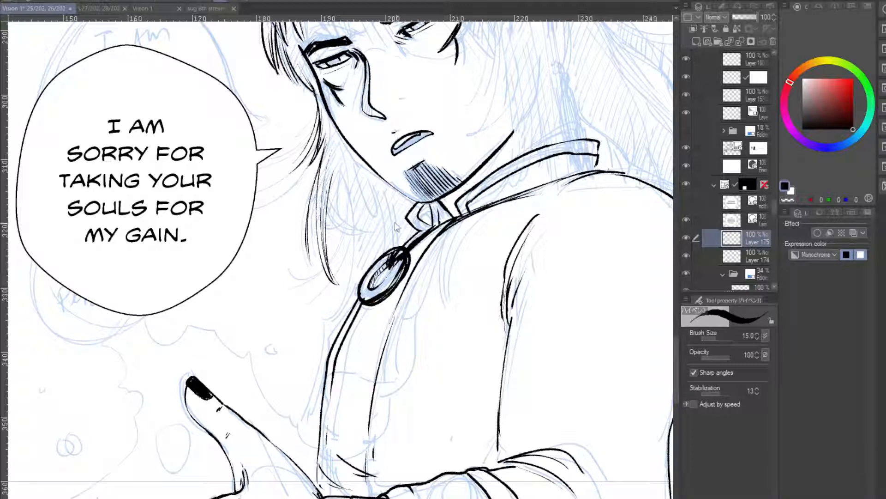
- Ink long inner strands in the narrow hair lock beside the robe's oval brooch, on the side facing the chin
left_click_drag(341, 216, 349, 229)
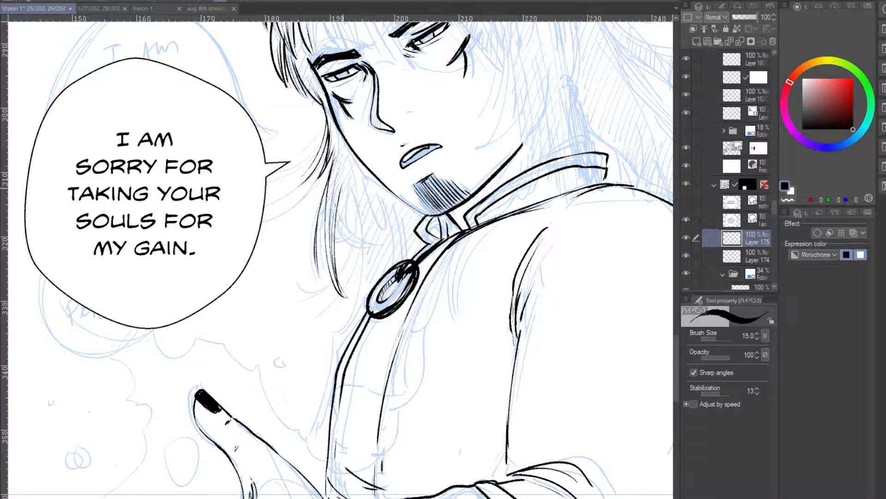
left_click_drag(344, 188, 342, 250)
left_click_drag(343, 191, 342, 261)
left_click_drag(338, 207, 351, 322)
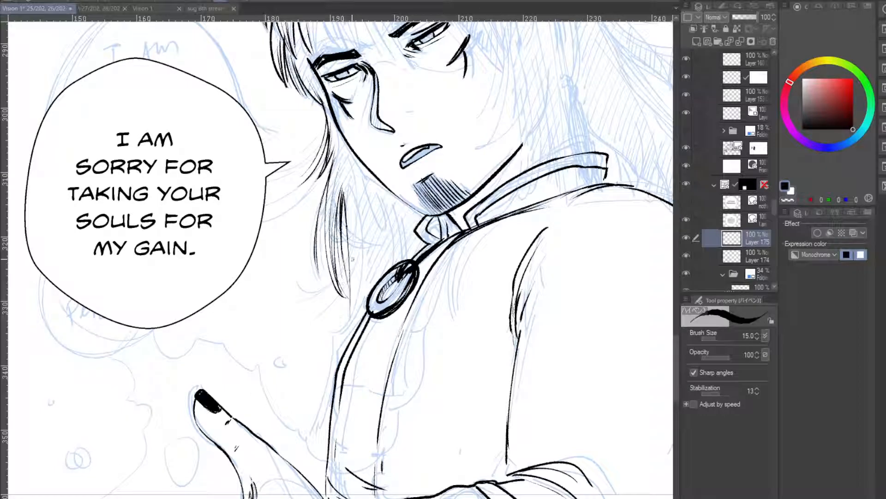
left_click_drag(351, 258, 331, 343)
left_click_drag(349, 322, 332, 342)
key("ctrl+z")
key("ctrl+z")
left_click_drag(350, 256, 329, 346)
left_click_drag(361, 292, 328, 346)
left_click_drag(364, 270, 342, 337)
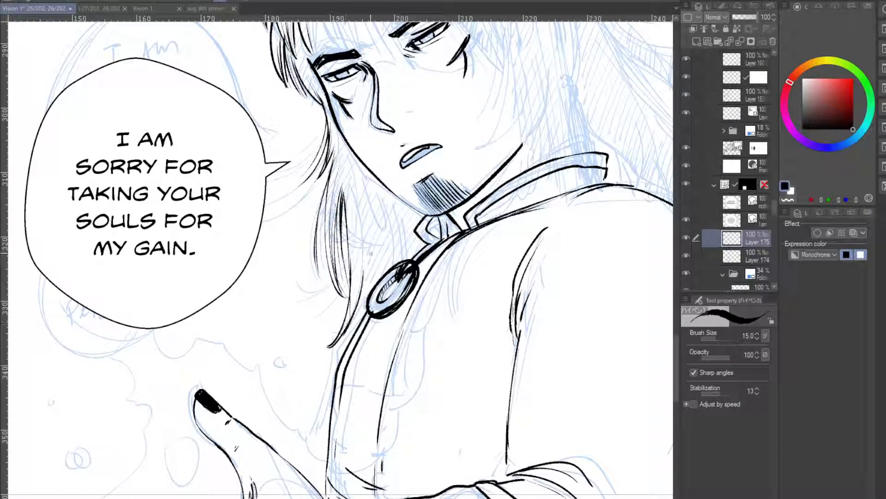
key("ctrl+z")
key("ctrl+z")
key("ctrl+z")
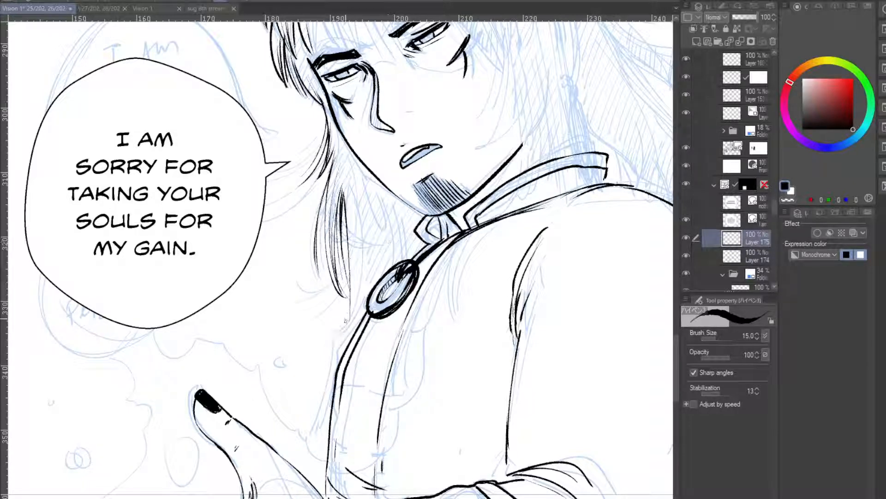
left_click_drag(351, 306, 348, 321)
key("ctrl+z")
key("ctrl+z")
- Ink tapering hair strands falling between the narrow lock and the oval brooch, ending on the robe's front edge
mouse_move(346, 206)
left_mouse_down()
mouse_move(337, 358)
mouse_move(353, 290)
left_mouse_up()
mouse_move(343, 337)
left_mouse_down()
mouse_move(364, 217)
mouse_move(363, 329)
left_mouse_up()
key("ctrl+z")
left_click_drag(364, 258, 356, 342)
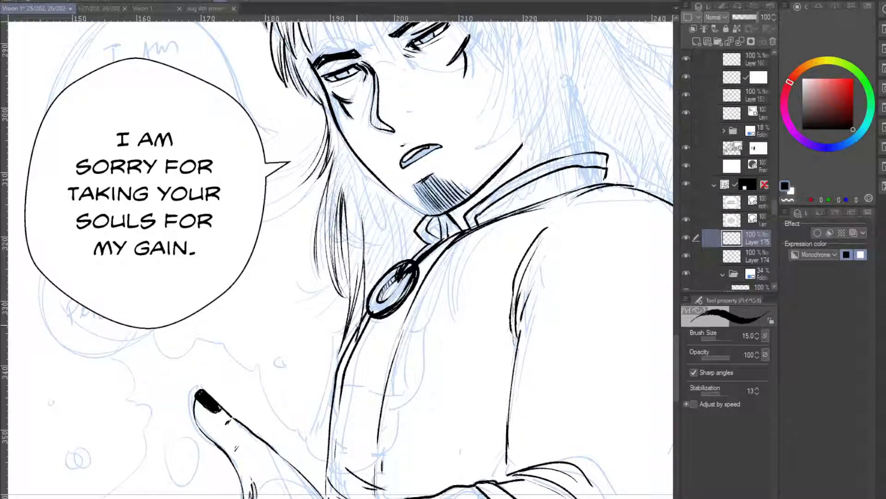
key("ctrl+z")
left_click_drag(365, 266, 346, 348)
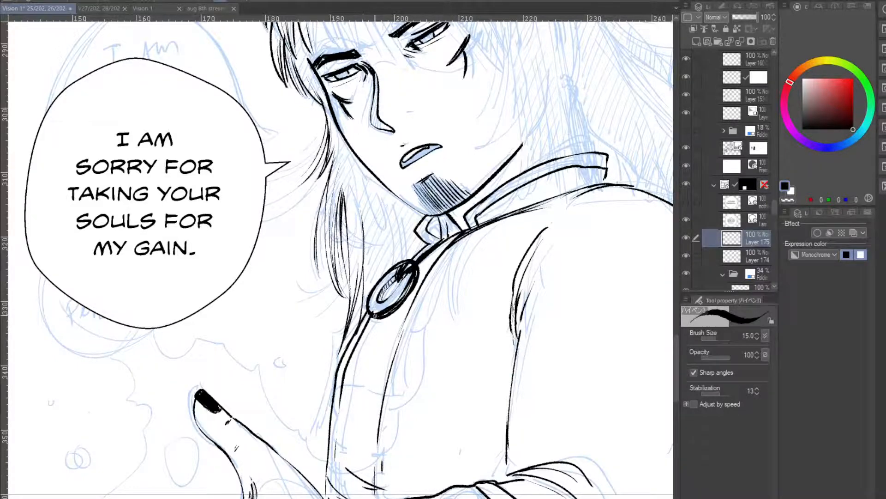
left_click_drag(363, 318, 377, 239)
- Ink a thin, pointed loop of hair hanging from the jawline nearest the speech bubble down toward the collar
left_click_drag(441, 163, 365, 251)
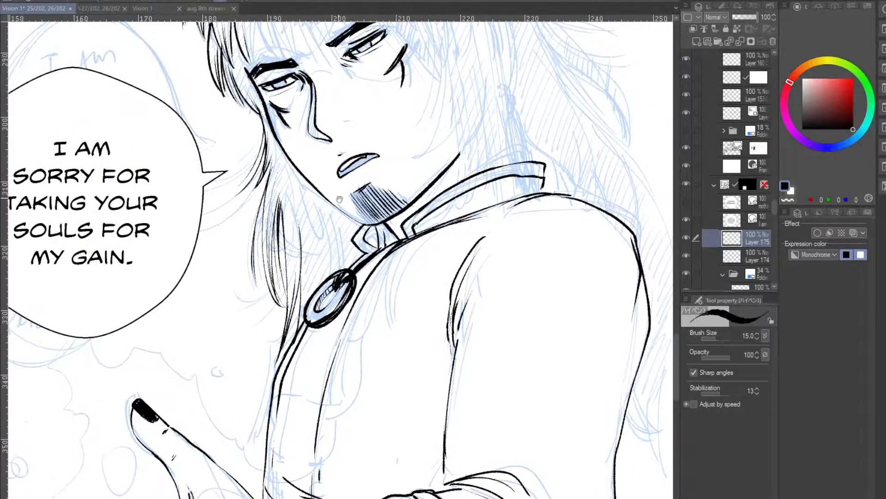
left_click_drag(310, 184, 332, 236)
key("ctrl+z")
left_click_drag(309, 181, 333, 238)
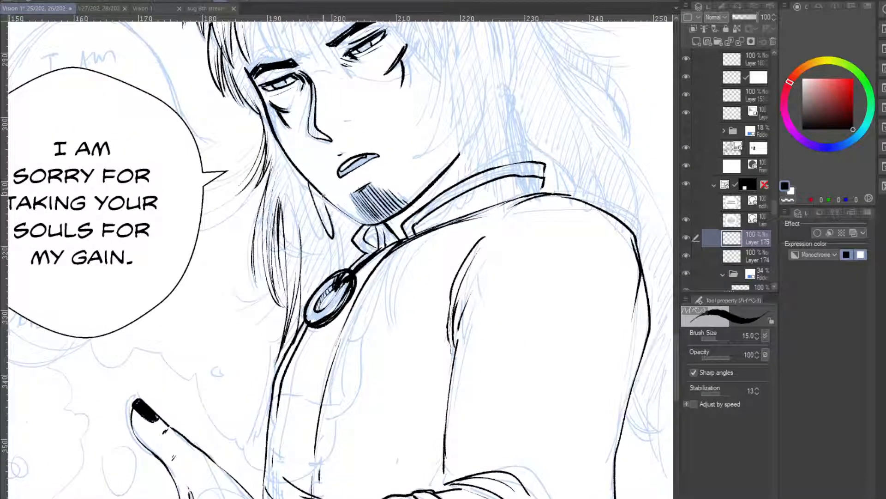
- Ink additional thin fringe strands falling onto the brow nearest the speech bubble
mouse_move(451, 110)
left_mouse_down()
mouse_move(380, 148)
mouse_move(358, 218)
mouse_move(310, 243)
mouse_move(373, 229)
mouse_move(303, 236)
left_mouse_up()
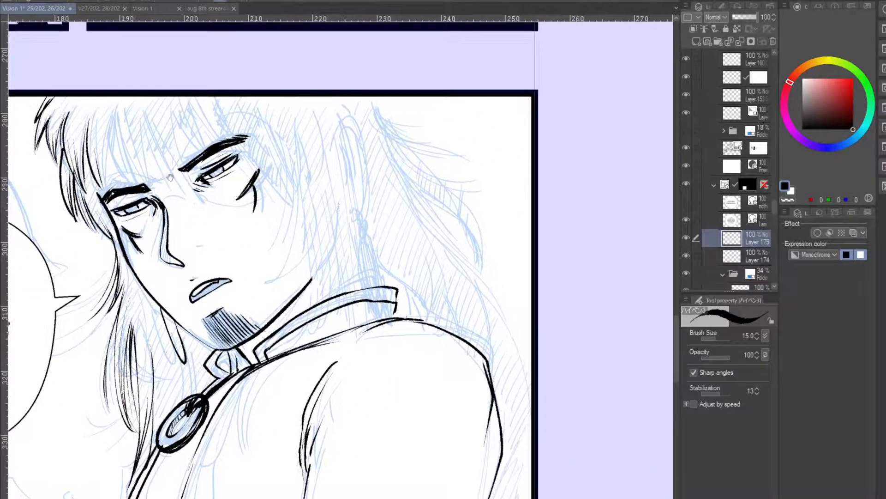
left_click_drag(170, 178, 241, 209)
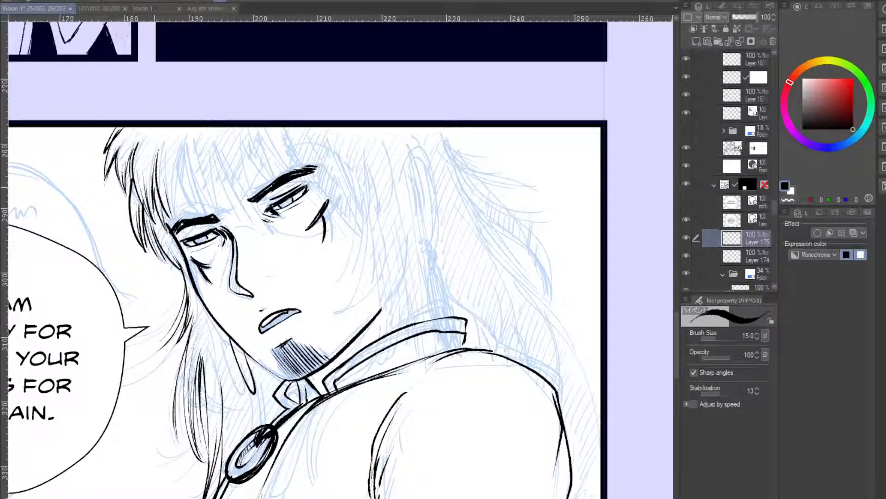
left_click_drag(172, 220, 181, 172)
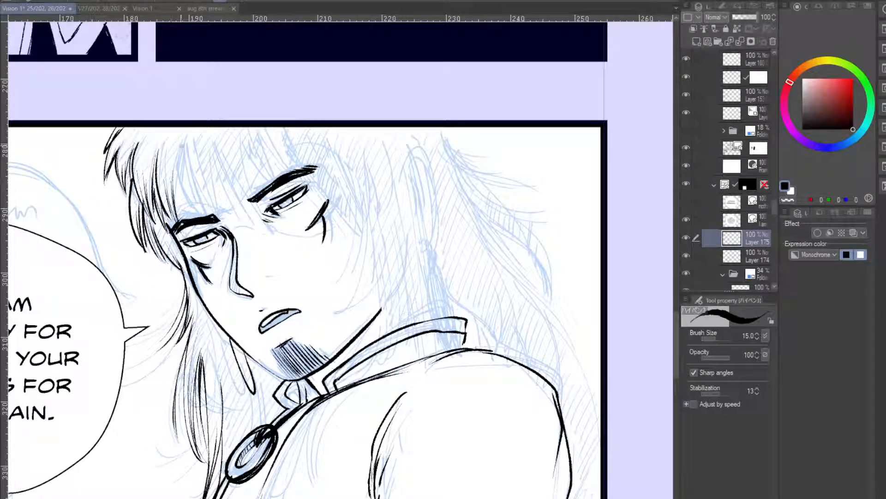
mouse_move(173, 220)
left_mouse_down()
mouse_move(178, 165)
mouse_move(192, 167)
mouse_move(190, 202)
mouse_move(190, 175)
mouse_move(175, 167)
mouse_move(182, 171)
left_mouse_up()
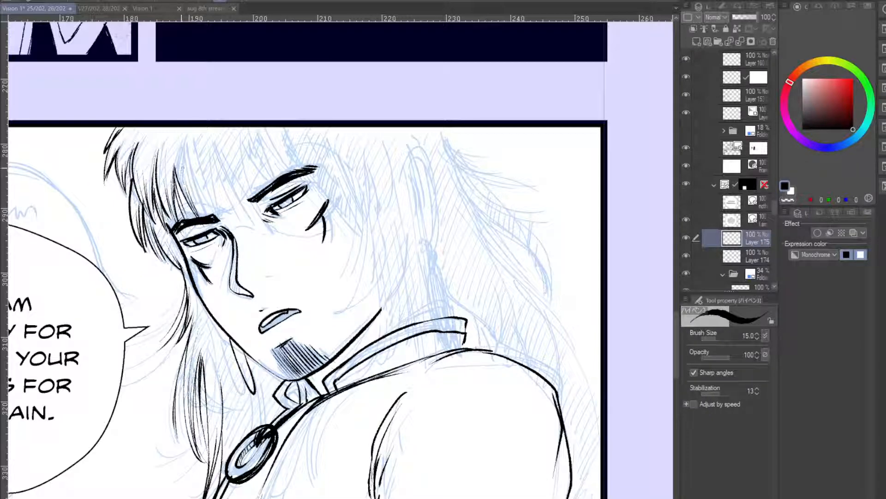
mouse_move(202, 217)
left_mouse_down()
mouse_move(188, 175)
mouse_move(194, 156)
mouse_move(217, 223)
left_mouse_up()
key("ctrl+z")
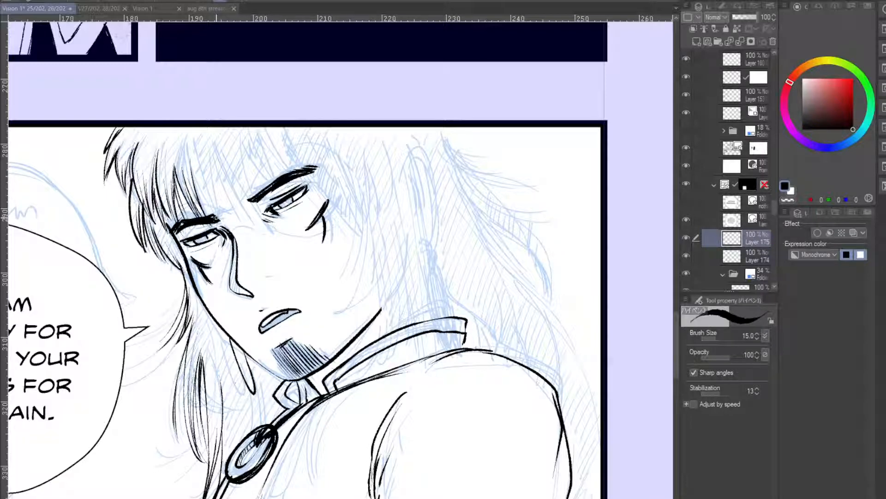
left_click_drag(208, 215, 191, 160)
mouse_move(227, 228)
left_mouse_down()
mouse_move(192, 163)
mouse_move(215, 207)
mouse_move(203, 173)
left_mouse_up()
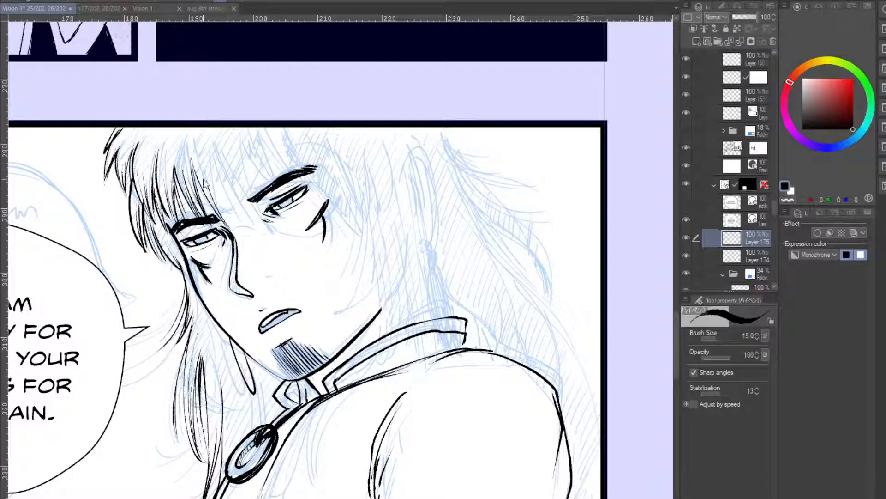
key("ctrl+z")
key("ctrl+z")
- Ink the long fringe lock that sweeps down between the two brows to the bridge of the nose
mouse_move(231, 231)
left_mouse_down()
mouse_move(198, 171)
mouse_move(211, 181)
mouse_move(212, 155)
left_mouse_up()
left_click_drag(260, 235, 213, 171)
mouse_move(246, 222)
left_mouse_down()
mouse_move(215, 156)
mouse_move(211, 168)
left_mouse_up()
left_click_drag(237, 204, 217, 150)
left_click_drag(268, 226, 235, 168)
mouse_move(259, 211)
left_mouse_down()
mouse_move(236, 166)
mouse_move(210, 189)
mouse_move(207, 181)
left_mouse_up()
key("ctrl+z")
key("ctrl+z")
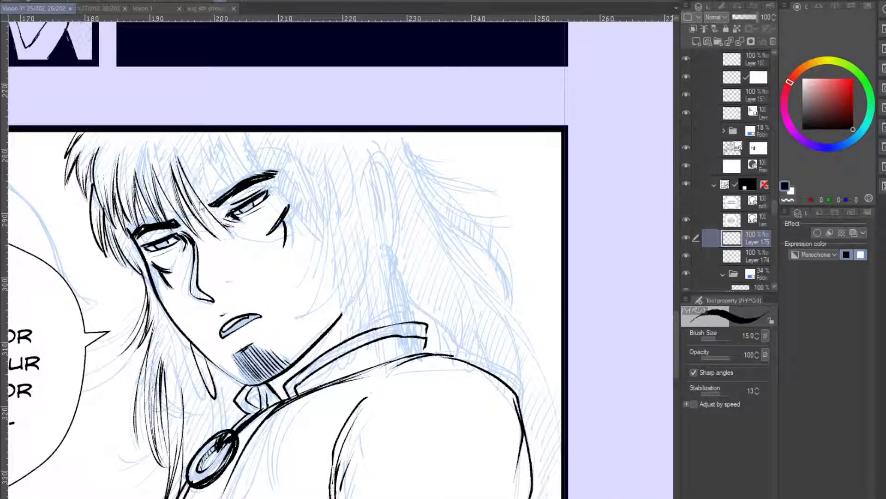
key("ctrl+z")
key("ctrl+z")
- Add strands running to the inner corner of the far eye and thicken the upper part of the fringe lock between the brows
left_click_drag(236, 236, 189, 168)
mouse_move(214, 217)
left_mouse_down()
mouse_move(178, 161)
mouse_move(202, 208)
left_mouse_up()
left_click_drag(178, 162, 200, 206)
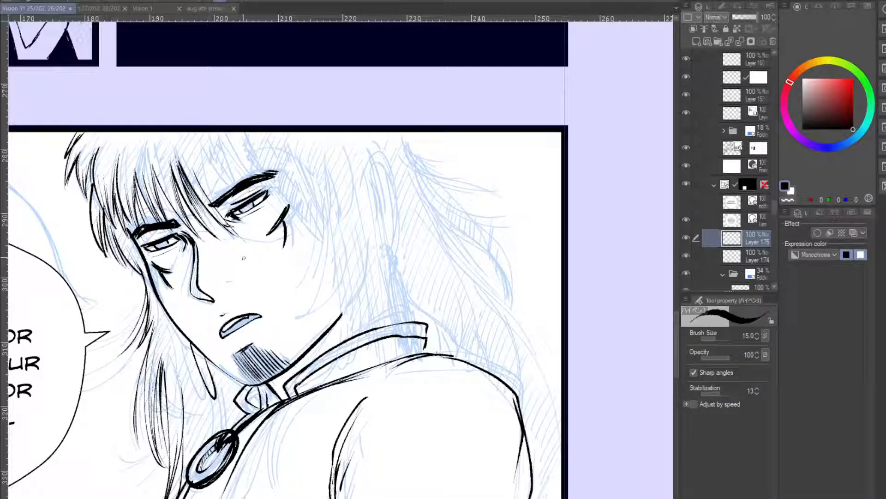
- Ink the fringe strands crossing the outer end of the far brow and running past the eye's outer corner to the cheek
left_click_drag(244, 258, 215, 242)
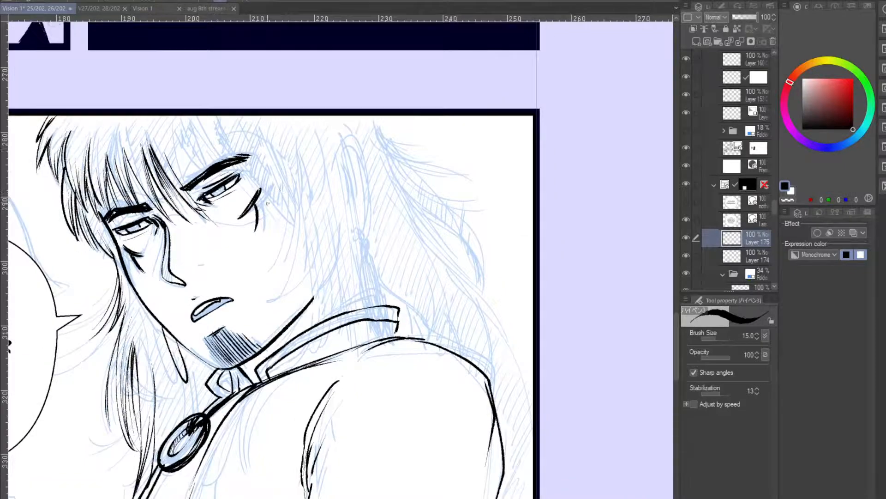
left_click_drag(232, 138, 276, 209)
left_click_drag(249, 162, 296, 234)
mouse_move(270, 191)
left_mouse_down()
mouse_move(297, 235)
mouse_move(288, 222)
left_mouse_up()
left_click_drag(199, 119, 252, 187)
left_click_drag(216, 134, 260, 188)
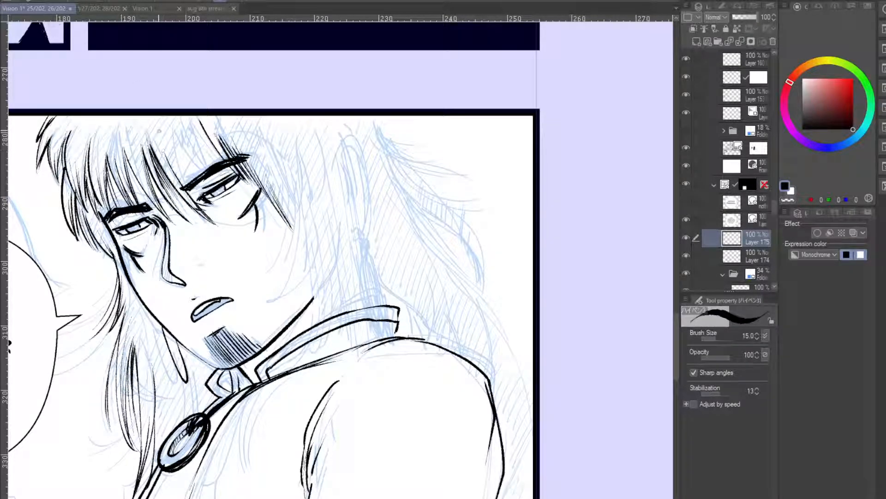
- Fill the gap in the fringe above the far brow with fine strands, some crossing the brow and eye
mouse_move(162, 141)
left_mouse_down()
mouse_move(194, 190)
mouse_move(190, 181)
left_mouse_up()
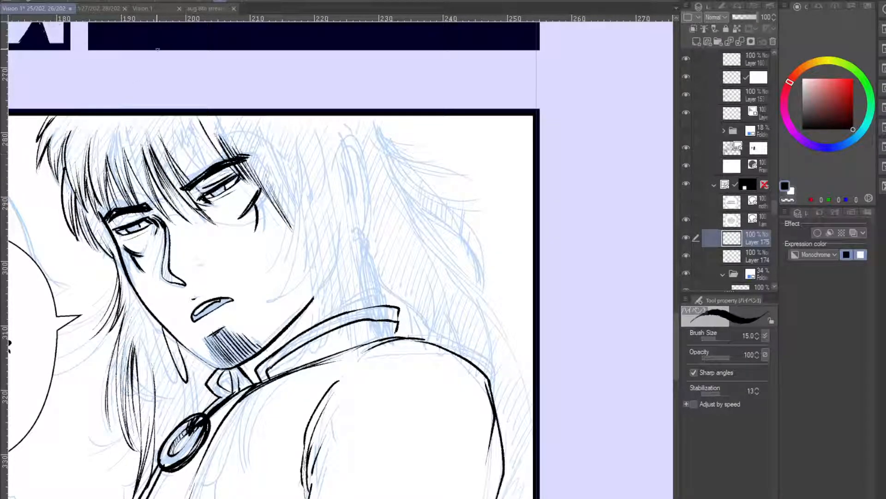
left_click_drag(172, 152, 196, 192)
key("ctrl+z")
mouse_move(164, 135)
left_mouse_down()
mouse_move(192, 181)
mouse_move(167, 110)
left_mouse_up()
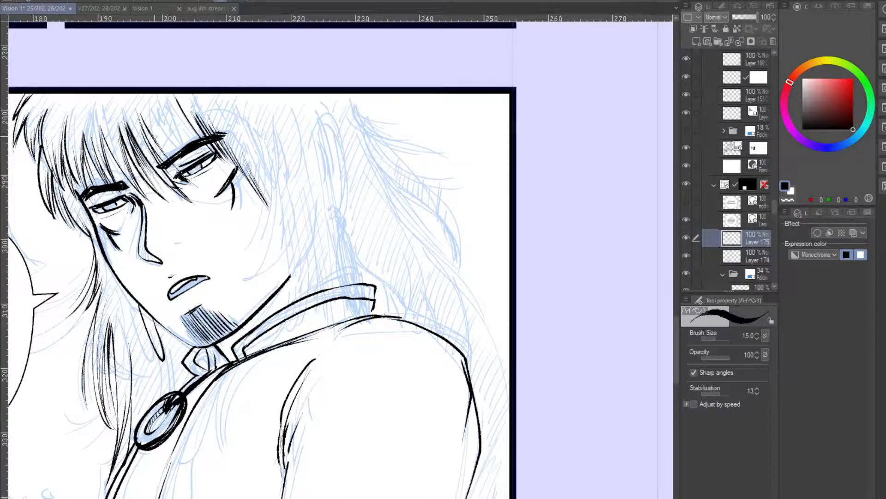
left_click_drag(163, 149, 144, 114)
mouse_move(164, 159)
left_mouse_down()
mouse_move(143, 111)
mouse_move(158, 112)
left_mouse_up()
left_click_drag(187, 148, 158, 110)
left_click_drag(221, 172, 179, 118)
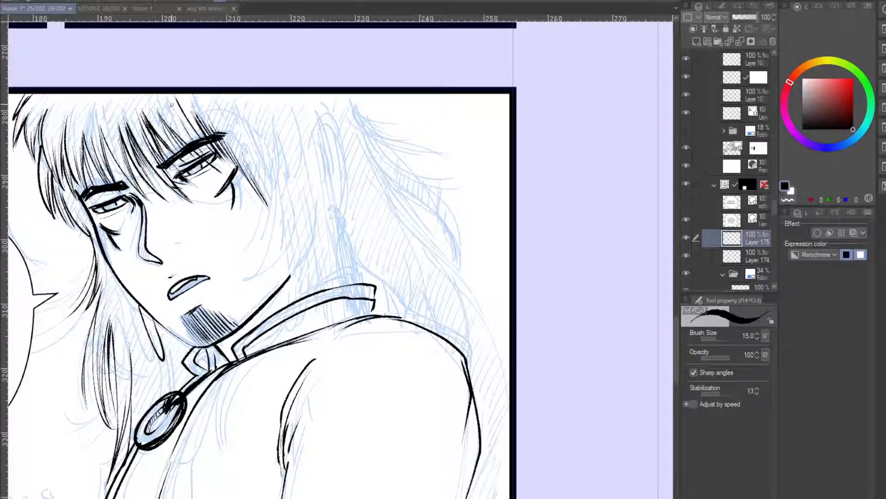
left_click_drag(218, 169, 174, 106)
left_click_drag(199, 140, 180, 113)
- Add short, thin strands below the outermost hair tuft on the speech bubble side
mouse_move(243, 157)
left_mouse_down()
mouse_move(269, 114)
mouse_move(368, 174)
left_mouse_up()
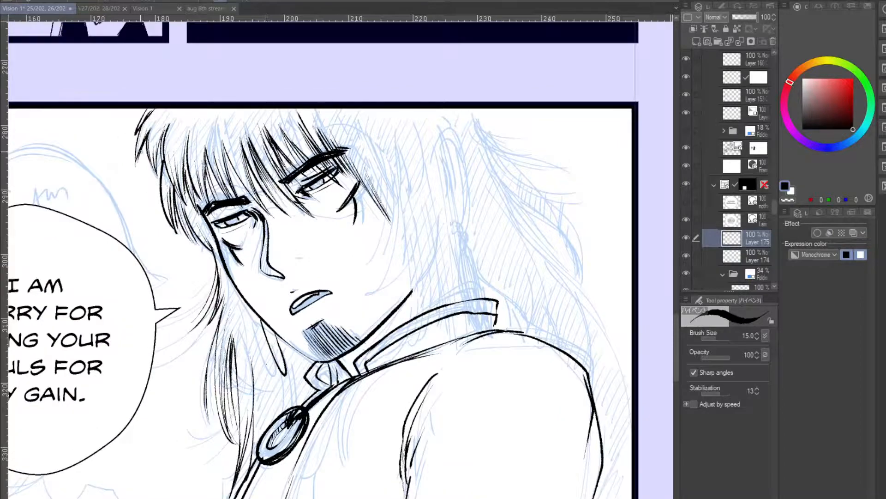
left_click_drag(139, 149, 160, 204)
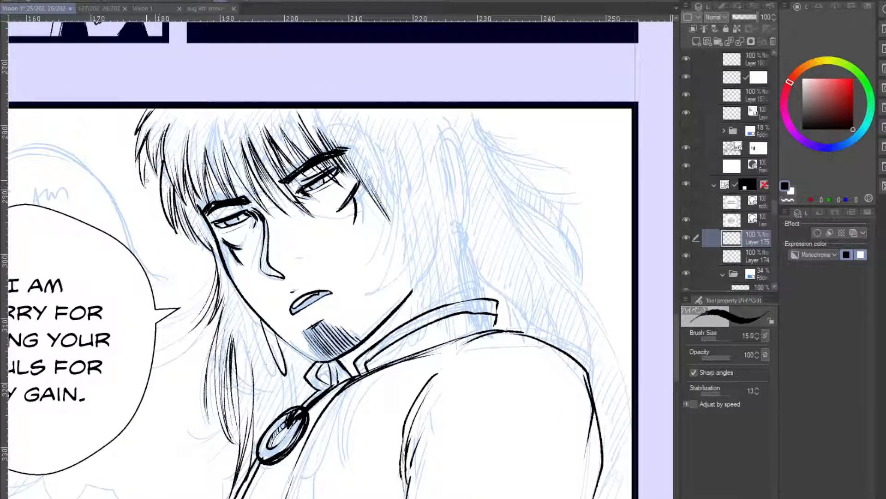
left_click_drag(152, 174, 158, 208)
mouse_move(153, 182)
left_mouse_down()
mouse_move(162, 206)
mouse_move(151, 128)
left_mouse_up()
- Ink the curved side strands falling from the far temple along the cheek toward the jaw
left_click_drag(263, 204, 177, 230)
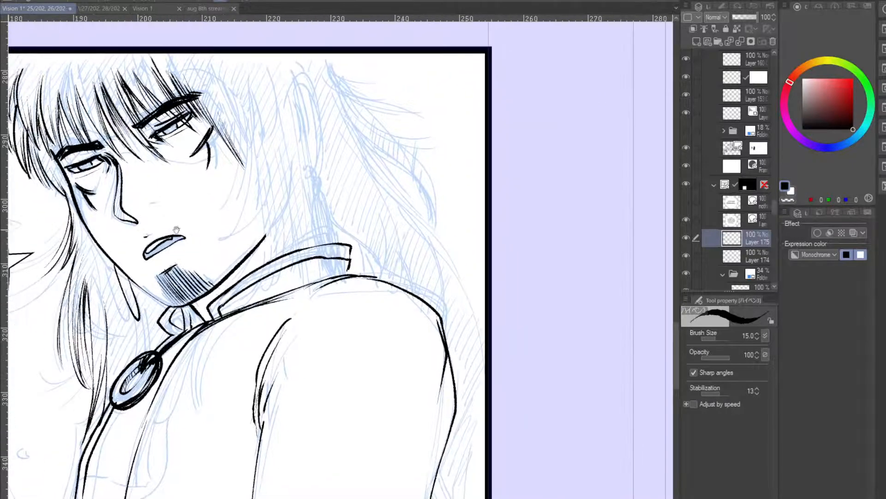
mouse_move(235, 256)
left_mouse_down()
mouse_move(159, 259)
mouse_move(226, 245)
left_mouse_up()
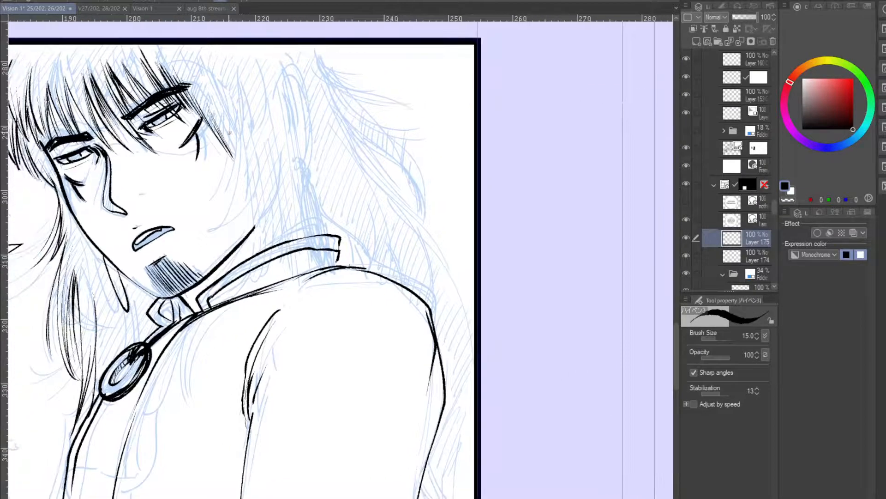
left_click_drag(226, 98, 216, 193)
mouse_move(231, 144)
left_mouse_down()
mouse_move(213, 195)
mouse_move(227, 165)
left_mouse_up()
left_click_drag(240, 109, 231, 211)
left_click_drag(238, 136, 217, 229)
left_click_drag(245, 158, 225, 228)
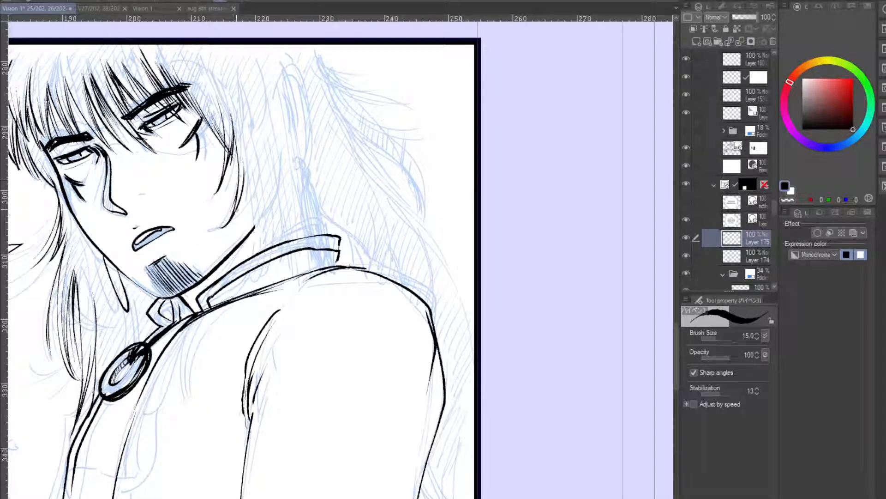
- Extend the far side's hair strands past the jaw and over the collar's front
left_click_drag(234, 137, 247, 215)
left_click_drag(248, 171, 244, 235)
left_click_drag(242, 200, 225, 295)
mouse_move(244, 227)
left_mouse_down()
mouse_move(211, 306)
mouse_move(202, 308)
left_mouse_up()
mouse_move(240, 273)
left_mouse_down()
mouse_move(212, 306)
mouse_move(257, 202)
left_mouse_up()
mouse_move(220, 233)
left_mouse_down()
mouse_move(202, 283)
mouse_move(205, 340)
left_mouse_up()
left_click_drag(224, 252, 209, 345)
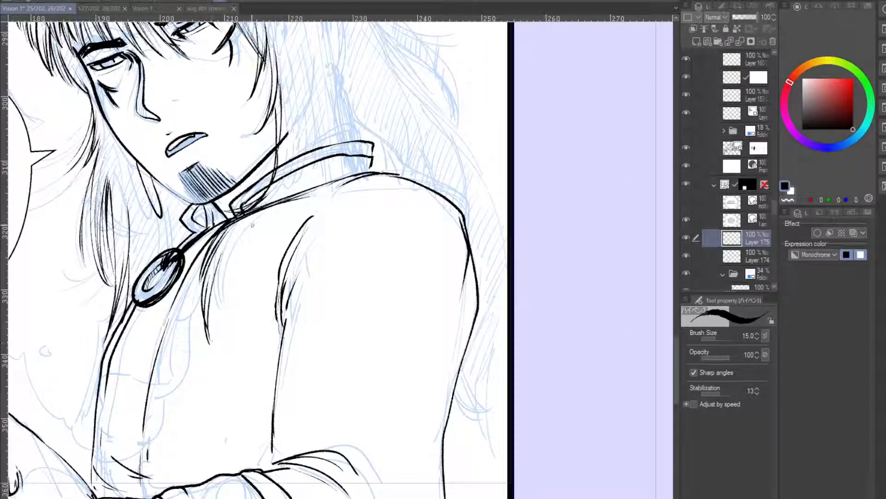
key("ctrl+z")
key("ctrl+z")
key("ctrl+z")
key("ctrl+z")
key("ctrl+z")
key("ctrl+z")
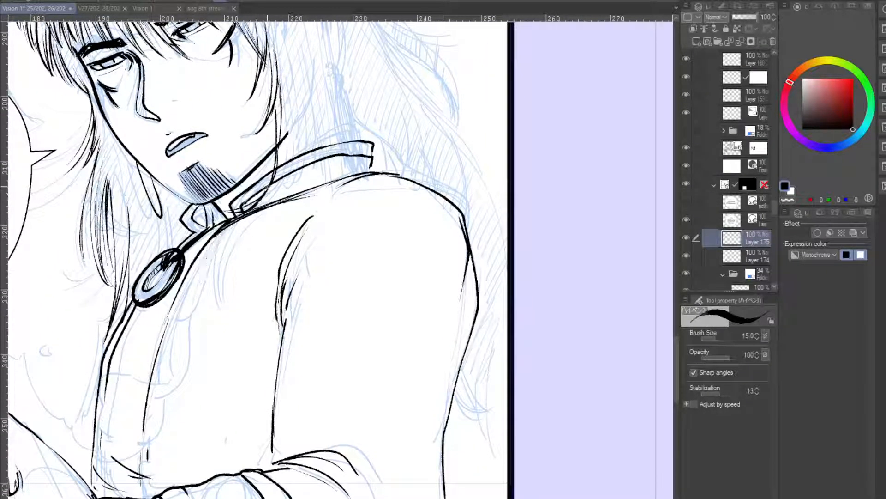
- Ink a pointed hair lock spilling from the collar onto the robe's chest beside the oval brooch
mouse_move(268, 193)
left_mouse_down()
mouse_move(202, 225)
mouse_move(208, 225)
mouse_move(186, 266)
left_mouse_up()
left_click_drag(225, 221, 194, 332)
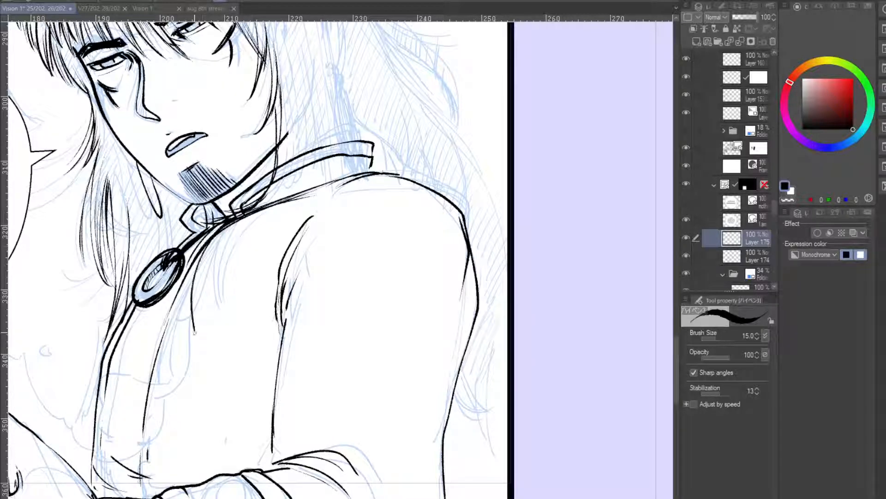
left_click_drag(202, 263, 203, 370)
left_click_drag(227, 254, 211, 369)
left_click_drag(265, 217, 215, 305)
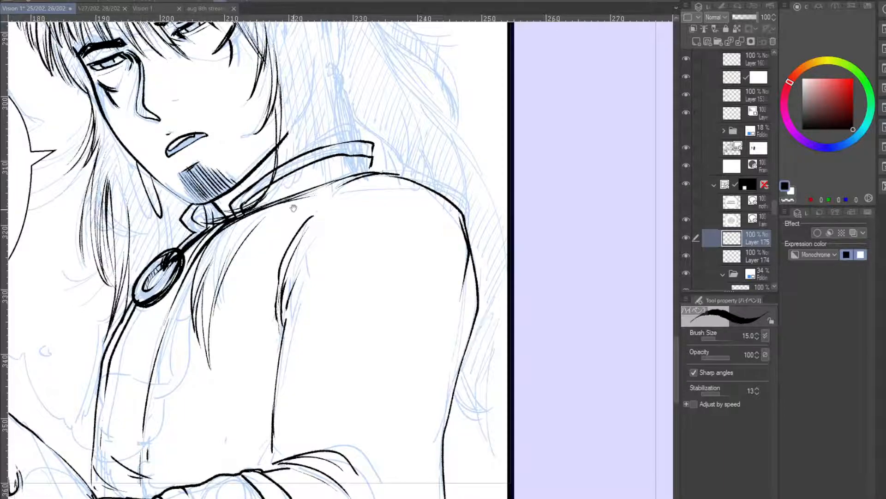
- Ink a second group of strands sweeping from the collar's base over the shoulder seam onto the chest
mouse_move(294, 206)
left_mouse_down()
mouse_move(306, 193)
mouse_move(244, 243)
left_mouse_up()
left_click_drag(298, 190, 233, 273)
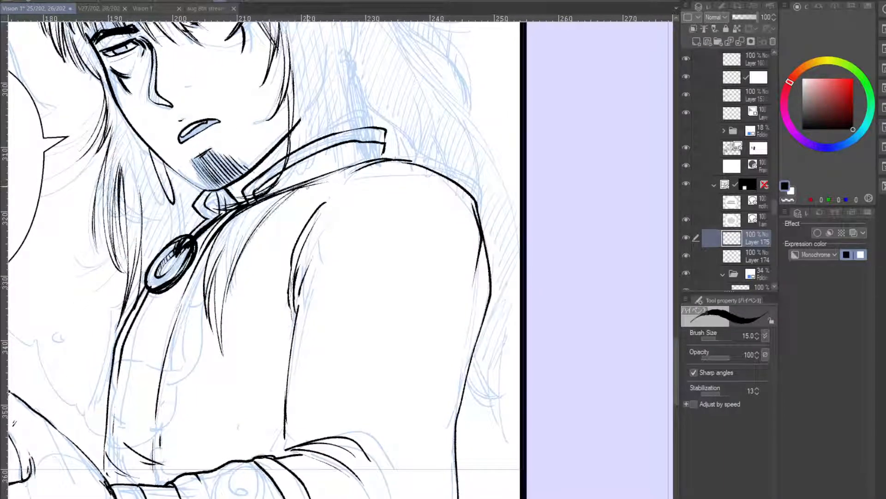
left_click_drag(329, 169, 246, 245)
left_click_drag(300, 188, 265, 271)
left_click_drag(320, 181, 268, 265)
- Ink the long strands behind the cheek falling over the back of the collar and curling onto the shoulder
left_click_drag(345, 69, 311, 196)
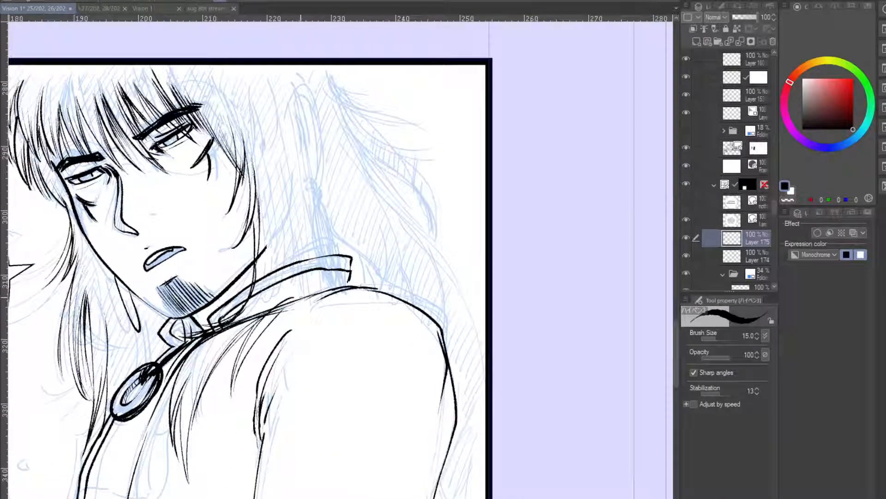
left_click_drag(290, 304, 315, 252)
left_click_drag(307, 290, 301, 128)
mouse_move(315, 208)
left_mouse_down()
mouse_move(329, 268)
mouse_move(320, 296)
left_mouse_up()
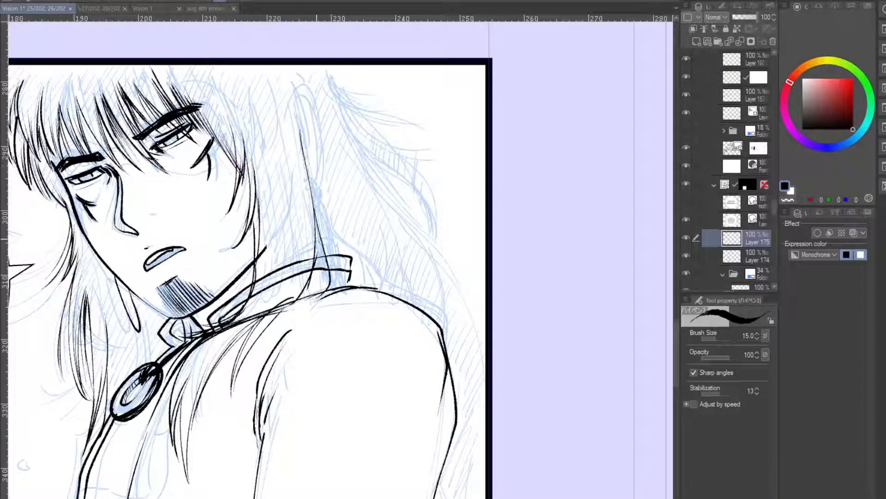
left_click_drag(319, 236, 300, 304)
left_click_drag(321, 257, 298, 301)
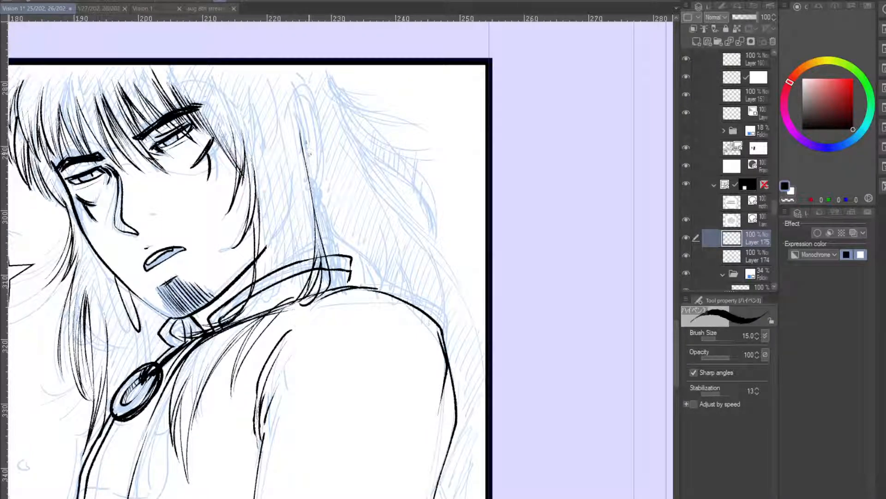
mouse_move(305, 141)
left_mouse_down()
mouse_move(318, 224)
mouse_move(353, 285)
left_mouse_up()
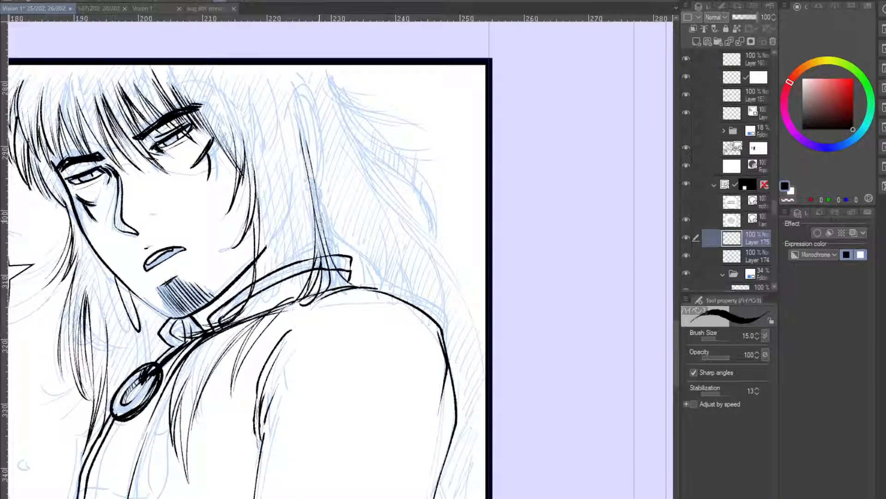
- Ink two strands behind the cheek running down over the collar's back edge onto the shoulder
left_click_drag(320, 216, 344, 279)
mouse_move(325, 222)
left_mouse_down()
mouse_move(365, 284)
mouse_move(357, 281)
mouse_move(371, 287)
left_mouse_up()
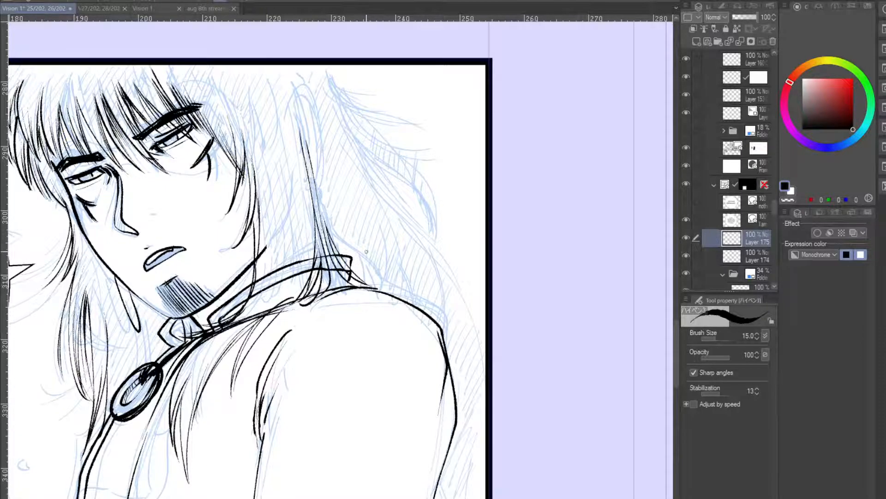
left_click_drag(350, 212, 288, 261)
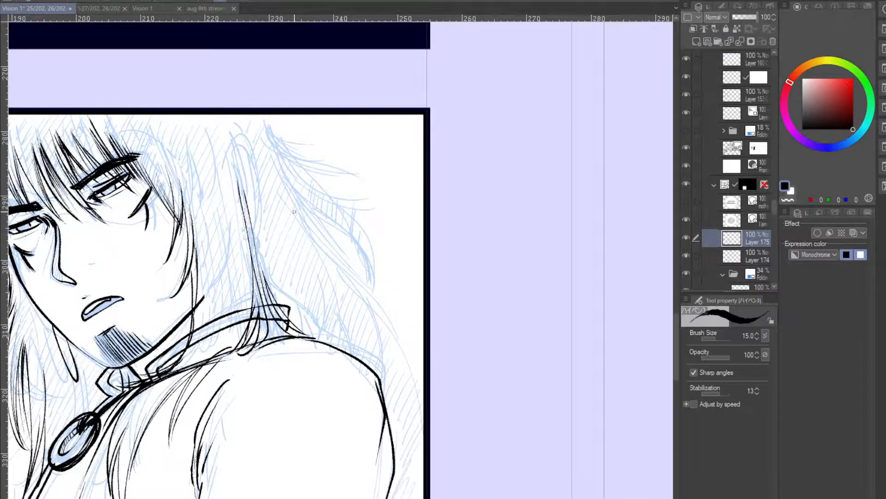
- Ink more strands flowing from the collar's base over the shoulder seam onto the robe's chest, ending in a curled tip
left_click_drag(248, 353, 207, 384)
mouse_move(245, 354)
left_mouse_down()
mouse_move(196, 402)
mouse_move(200, 392)
left_mouse_up()
left_click_drag(241, 355, 200, 397)
key("ctrl+z")
key("ctrl+z")
left_click_drag(243, 353, 196, 400)
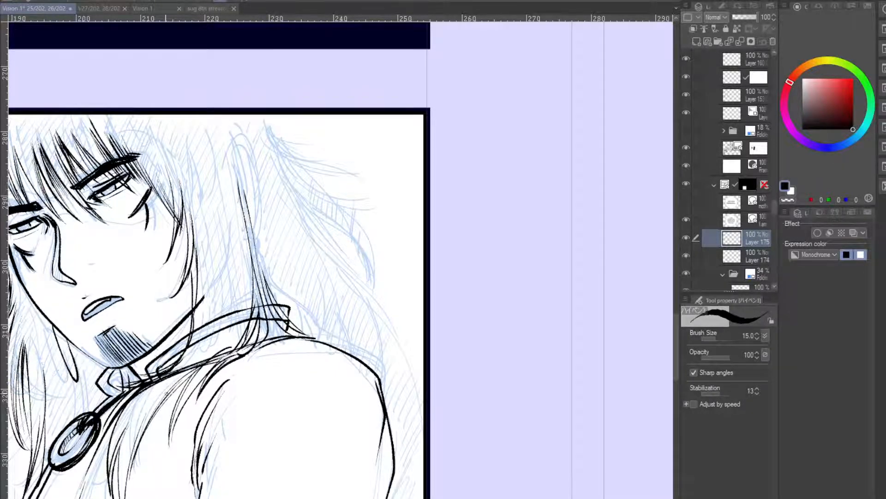
mouse_move(150, 427)
left_mouse_down()
mouse_move(209, 330)
mouse_move(214, 398)
left_mouse_up()
left_click_drag(215, 323, 195, 382)
left_click_drag(303, 220, 323, 204)
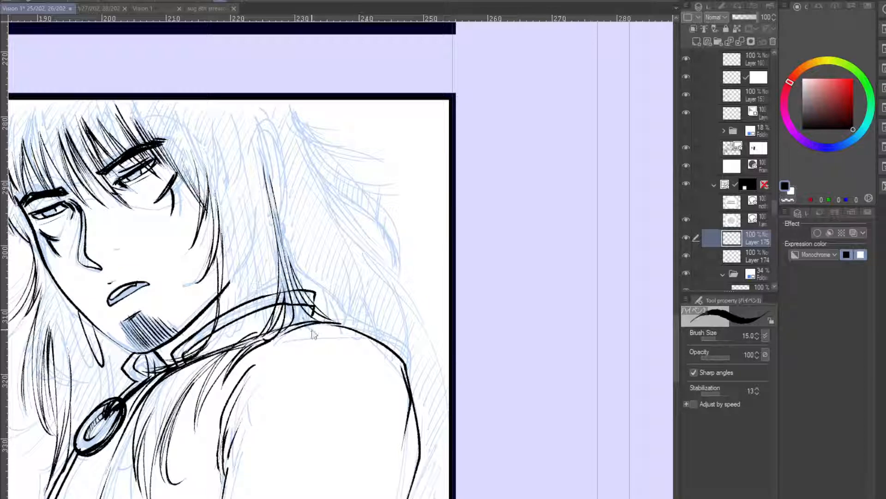
- Add one more strand falling across the back of the collar, redrawing the first attempt
left_click_drag(287, 270, 303, 321)
key("ctrl+z")
left_click_drag(286, 269, 310, 321)
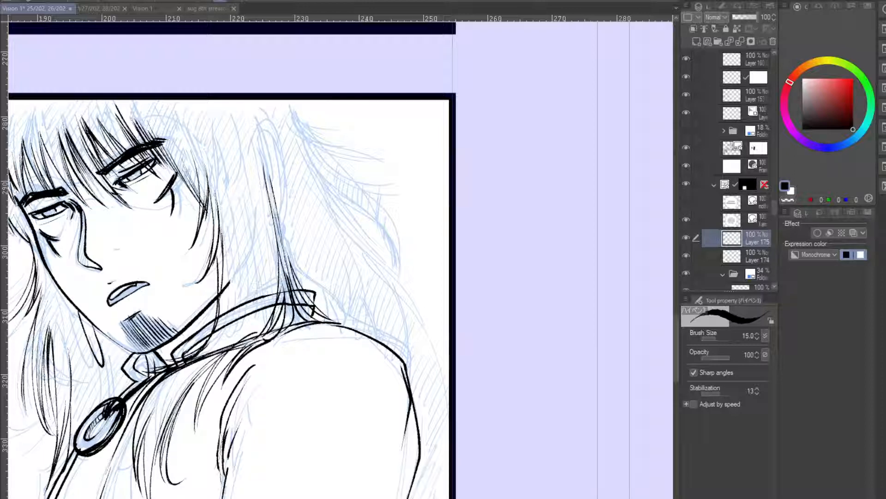
left_click_drag(348, 209, 400, 200)
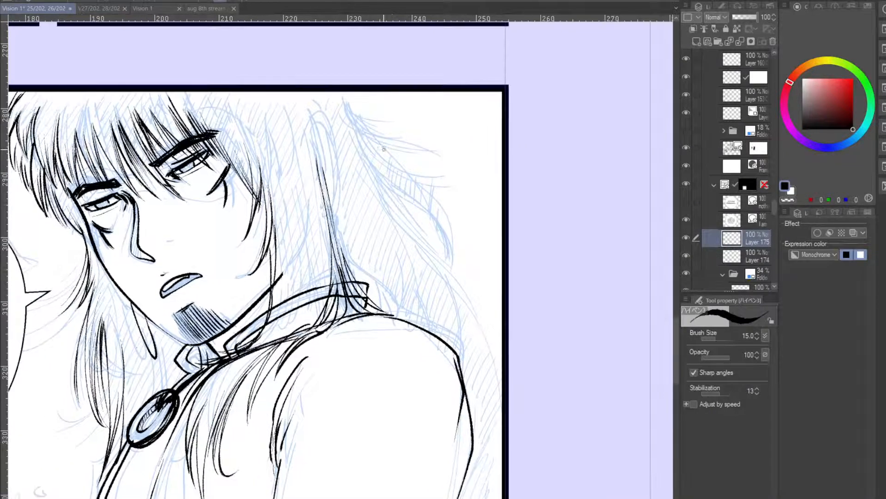
- Ink the outer contour of the long back hair, sweeping from the upper head down behind the shoulder
left_click_drag(366, 139, 420, 228)
left_click_drag(381, 160, 426, 232)
left_click_drag(381, 177, 471, 307)
left_click_drag(415, 229, 467, 309)
left_click_drag(438, 255, 470, 318)
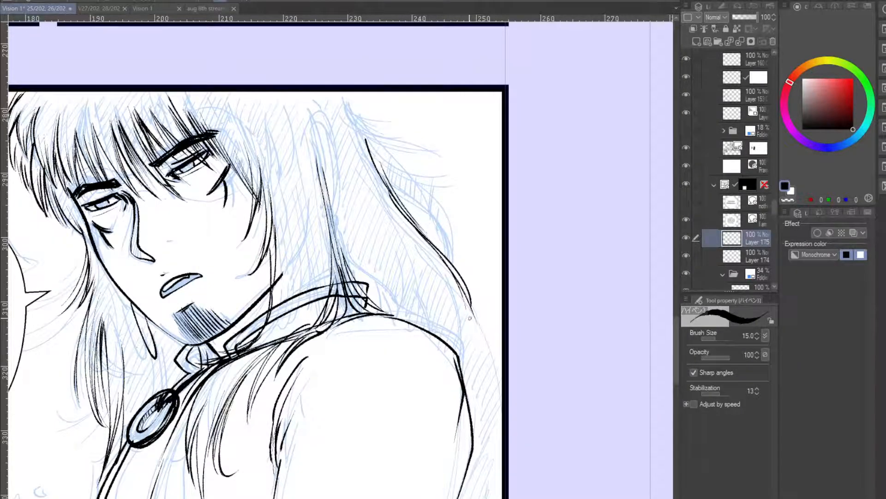
left_click_drag(453, 225, 431, 179)
left_click_drag(402, 269, 392, 233)
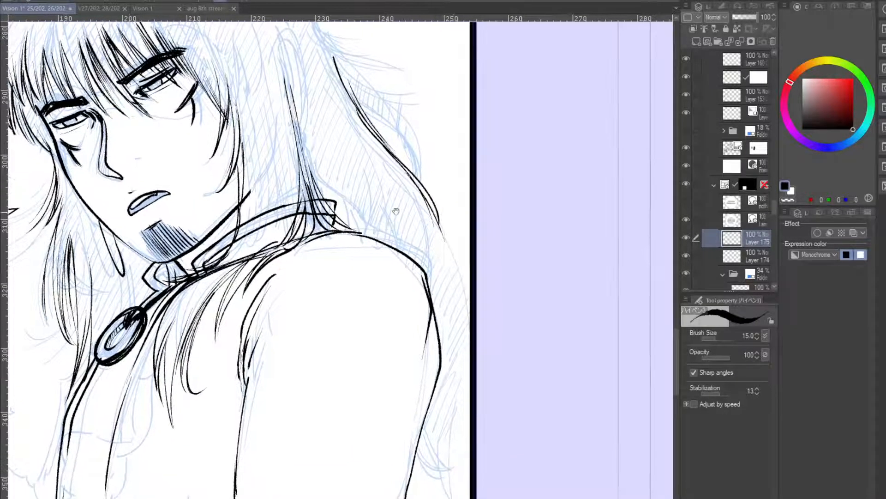
- Continue the back hair's outer line down past the shoulder and start the strands emerging behind the elbow
left_click_drag(419, 201, 462, 320)
mouse_move(429, 216)
left_mouse_down()
mouse_move(461, 321)
mouse_move(438, 279)
mouse_move(437, 222)
left_mouse_up()
left_click_drag(411, 368, 429, 403)
left_click_drag(415, 368, 447, 453)
left_click_drag(432, 388, 447, 467)
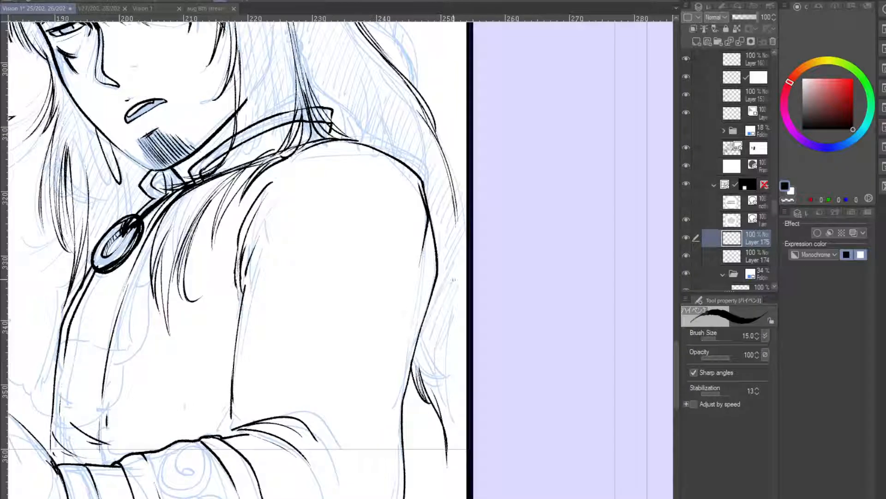
- Ink the outermost back hair strands beside the panel's border, from the shoulder down past the upper arm
mouse_move(415, 99)
left_mouse_down()
mouse_move(459, 157)
mouse_move(456, 171)
left_mouse_up()
left_click_drag(437, 136, 465, 224)
left_click_drag(467, 304, 448, 462)
left_click_drag(462, 359, 459, 497)
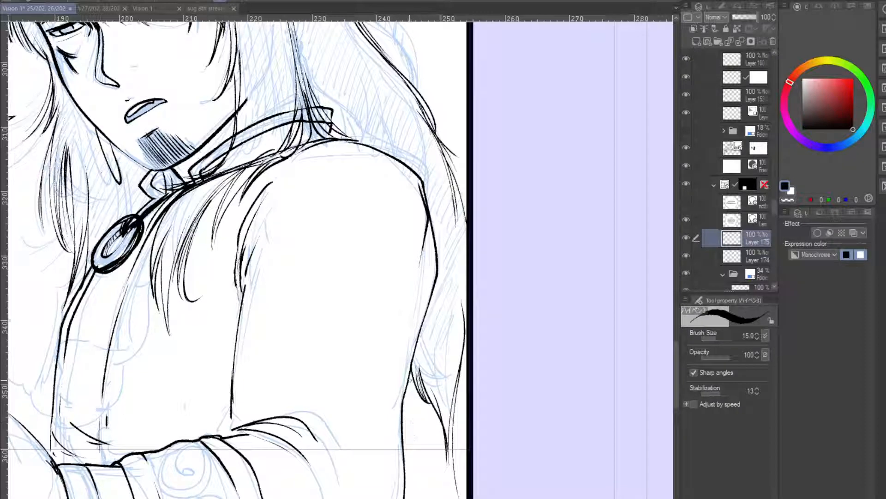
- Fill the hair behind the elbow with strands tapering to a pointed tip
mouse_move(406, 383)
left_mouse_down()
mouse_move(417, 450)
mouse_move(445, 484)
left_mouse_up()
mouse_move(423, 421)
left_mouse_down()
mouse_move(442, 484)
mouse_move(440, 462)
mouse_move(458, 497)
left_mouse_up()
left_click_drag(446, 434, 454, 488)
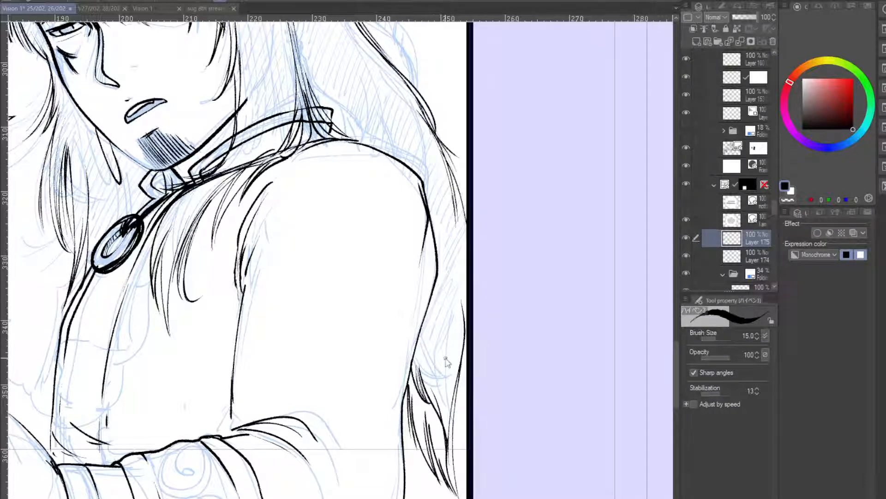
left_click_drag(433, 428, 446, 489)
mouse_move(446, 455)
left_mouse_down()
mouse_move(453, 498)
mouse_move(447, 492)
left_mouse_up()
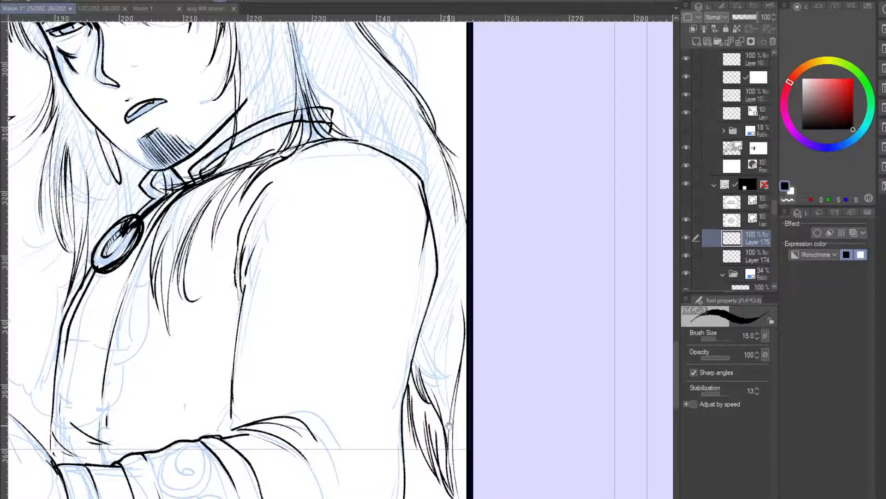
left_click_drag(427, 341, 439, 446)
- Layer loose flyaway strands along the back hair's outer contour above the shoulder
mouse_move(463, 282)
left_mouse_down()
mouse_move(474, 418)
mouse_move(476, 354)
mouse_move(477, 403)
left_mouse_up()
left_click_drag(455, 257, 476, 322)
left_click_drag(385, 230, 502, 386)
left_click_drag(396, 254, 487, 369)
left_click_drag(433, 305, 494, 374)
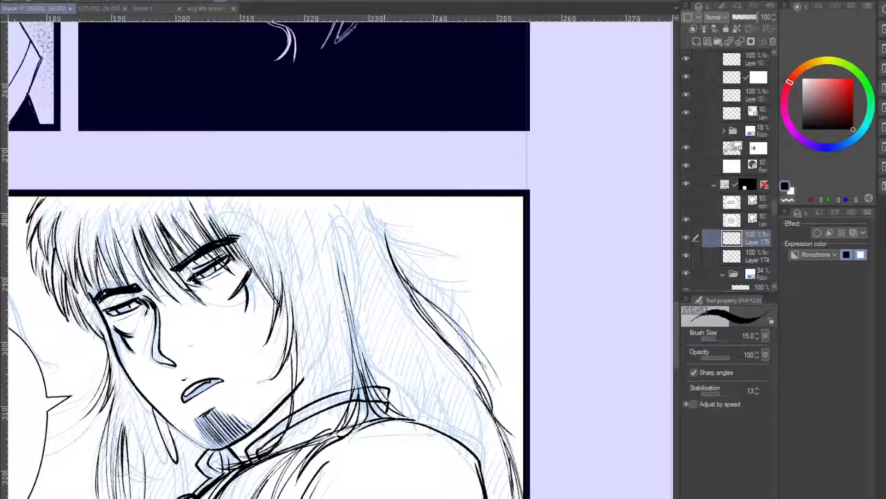
- Ink the rounded lock falling behind the cheek and extend the back hair's contour up to the panel's upper border
left_click_drag(346, 229, 357, 323)
left_click_drag(355, 291, 362, 346)
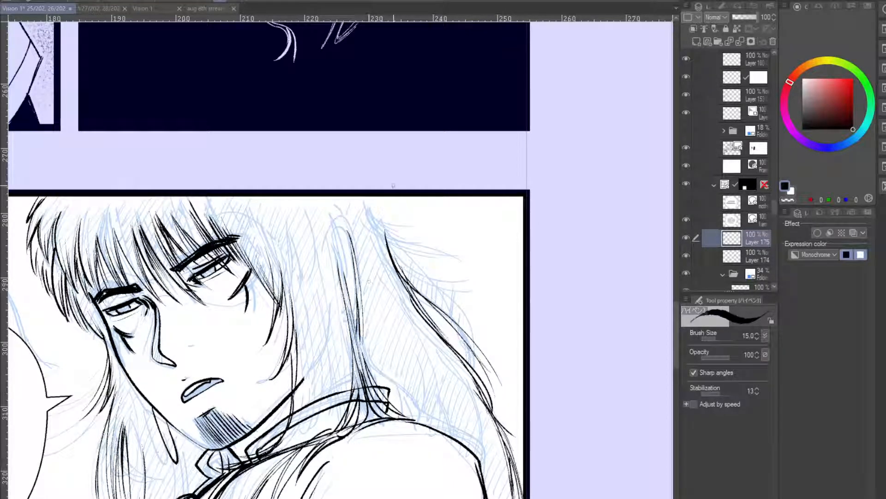
mouse_move(394, 258)
left_mouse_down()
mouse_move(368, 194)
mouse_move(396, 266)
left_mouse_up()
left_click_drag(350, 202, 363, 279)
left_click_drag(346, 228, 439, 247)
left_click_drag(378, 245, 467, 187)
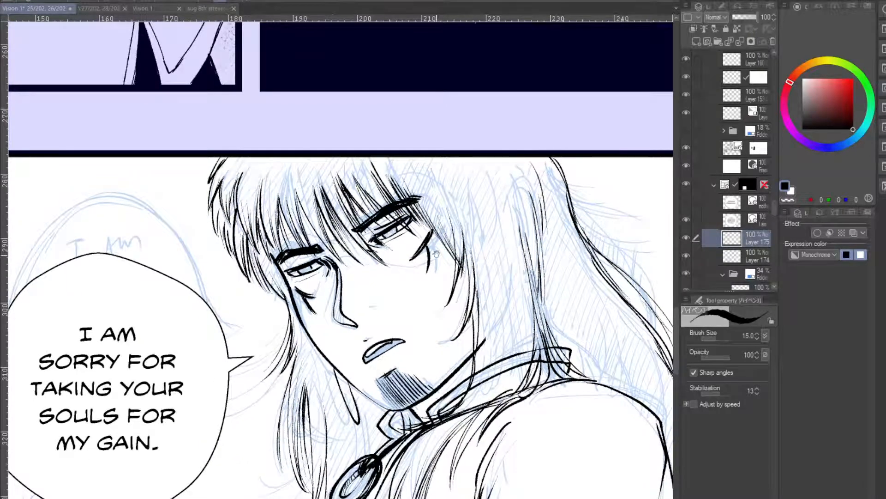
left_click_drag(436, 254, 418, 239)
left_click(720, 43)
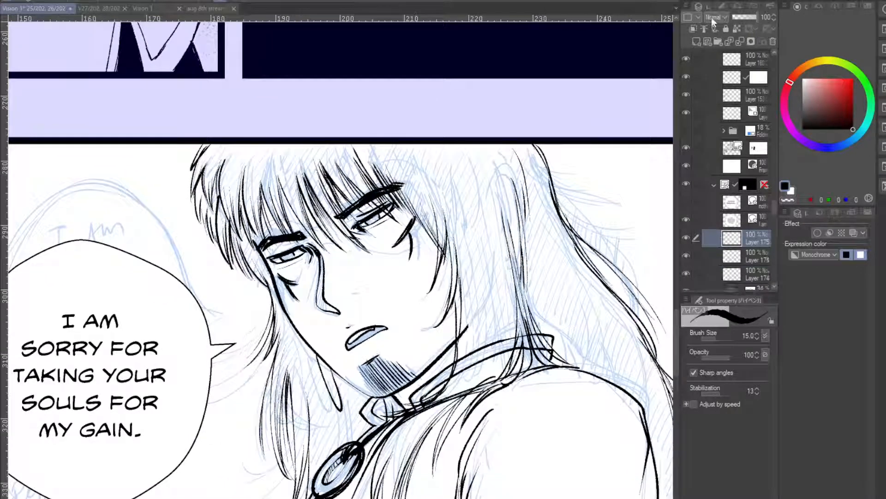
left_click_drag(305, 271, 315, 258)
left_click_drag(311, 269, 324, 254)
left_click_drag(322, 259, 336, 246)
left_click_drag(334, 256, 340, 246)
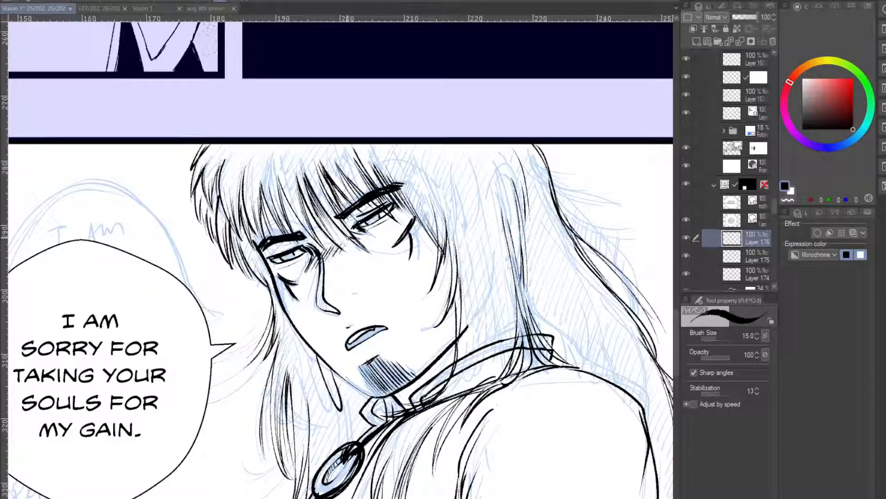
left_click_drag(407, 210, 428, 134)
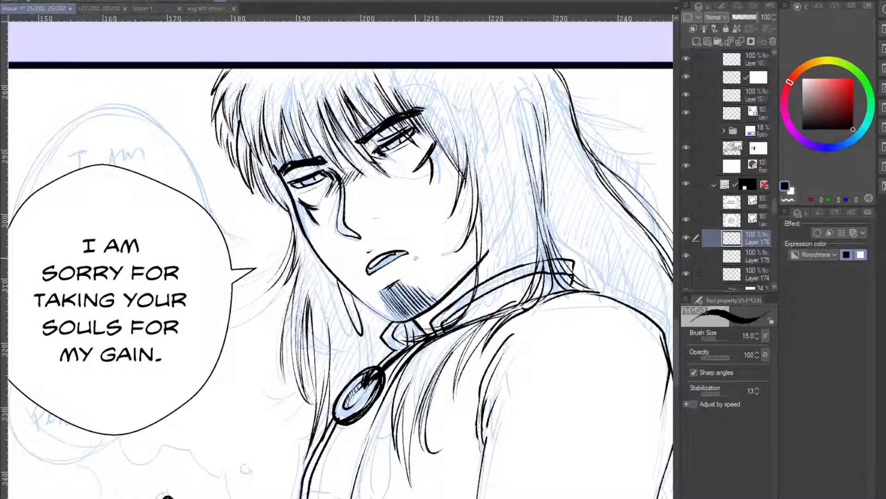
key("ctrl+z")
key("ctrl+z")
key("ctrl+z")
key("ctrl+z")
key("ctrl+z")
key("ctrl+z")
key("ctrl+z")
key("ctrl+z")
key("ctrl+z")
key("ctrl+z")
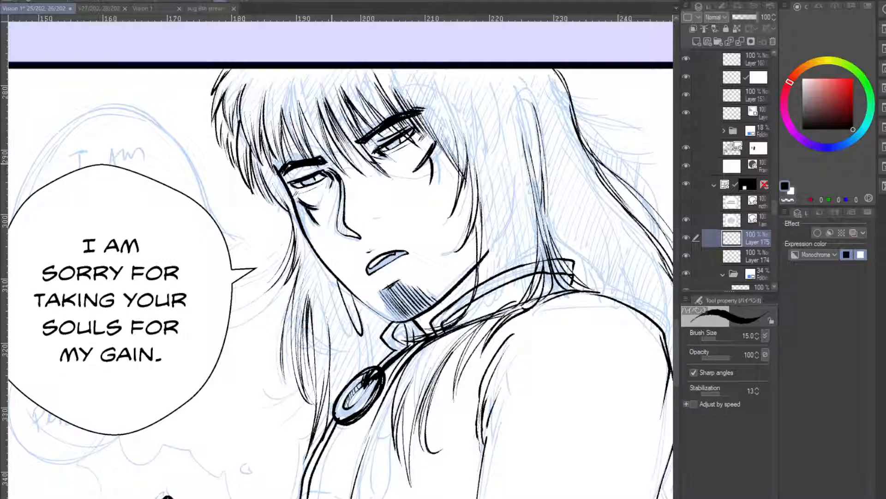
- Hatch a shadow along the nose bridge from the inner eye corner down to the nose tip
mouse_move(369, 159)
left_mouse_down()
mouse_move(378, 170)
mouse_move(329, 188)
left_mouse_up()
left_click_drag(335, 179, 334, 194)
left_click_drag(339, 181, 337, 208)
left_click_drag(338, 203, 336, 213)
mouse_move(402, 179)
left_mouse_down()
mouse_move(395, 83)
mouse_move(422, 108)
left_mouse_up()
mouse_move(356, 110)
left_mouse_down()
mouse_move(272, 126)
mouse_move(312, 204)
left_mouse_up()
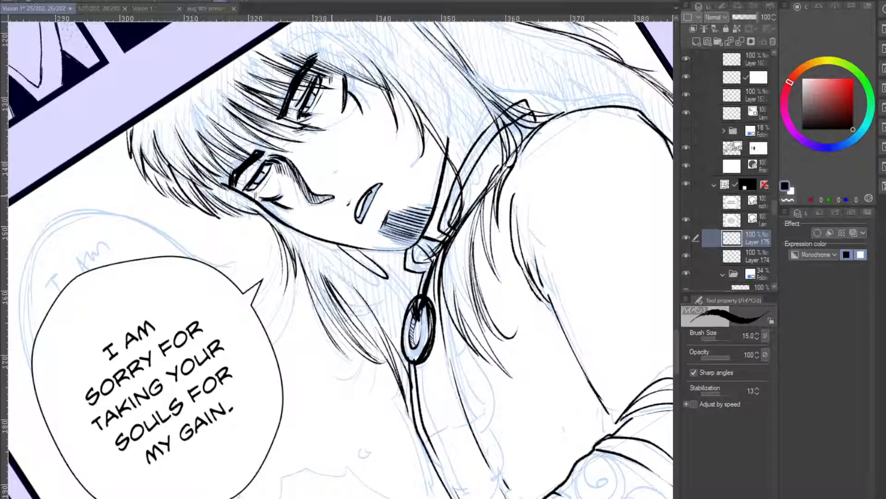
key("ctrl+at")
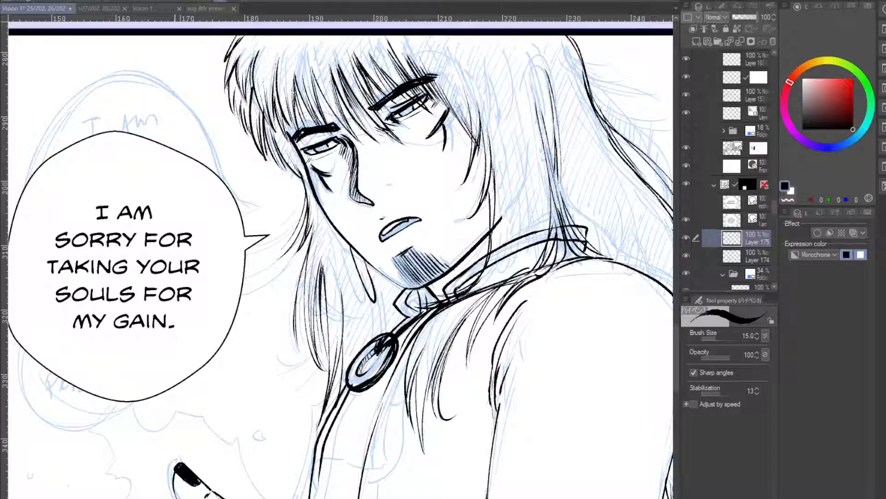
- On Layer 174, thicken the robe's inner front seam running down from beside the brooch
left_click_drag(468, 395, 505, 198)
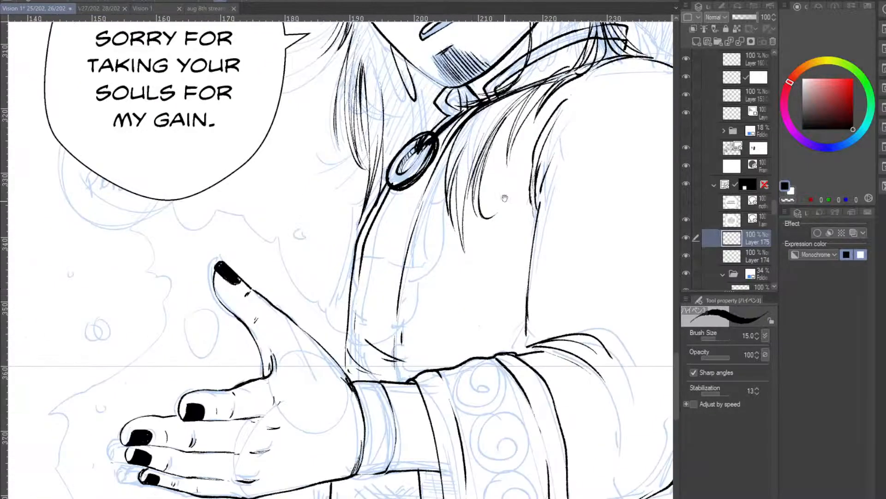
mouse_move(520, 276)
left_mouse_down()
mouse_move(534, 92)
mouse_move(426, 347)
left_mouse_up()
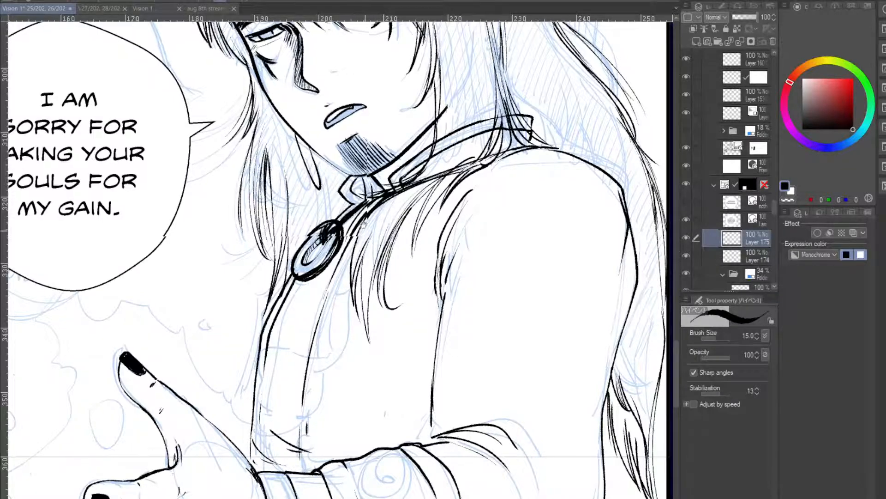
left_click_drag(357, 199, 354, 145)
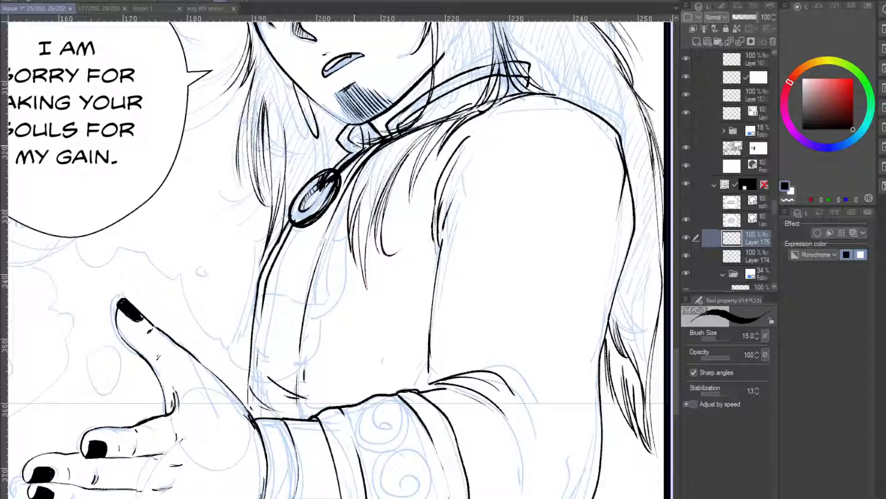
left_click_drag(323, 175, 230, 212)
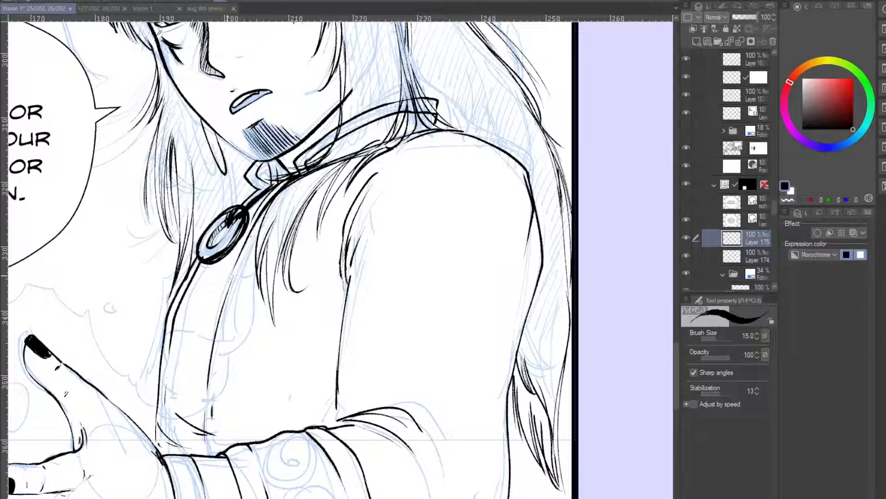
left_click_drag(718, 238, 732, 264)
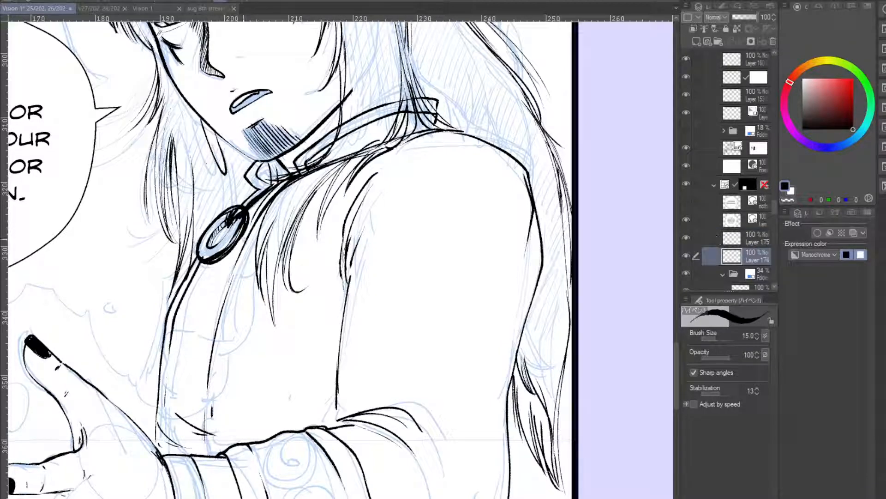
left_click_drag(257, 223, 208, 380)
left_click_drag(243, 250, 214, 338)
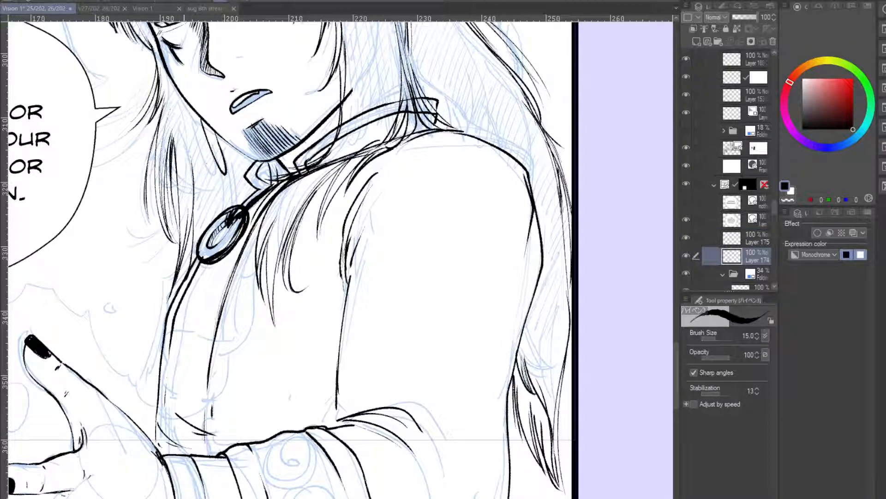
- Thicken the robe's outer front edge below the brooch and close the inner seam's gap above the wrist
left_click_drag(189, 288, 167, 388)
mouse_move(174, 335)
left_mouse_down()
mouse_move(163, 415)
mouse_move(162, 405)
left_mouse_up()
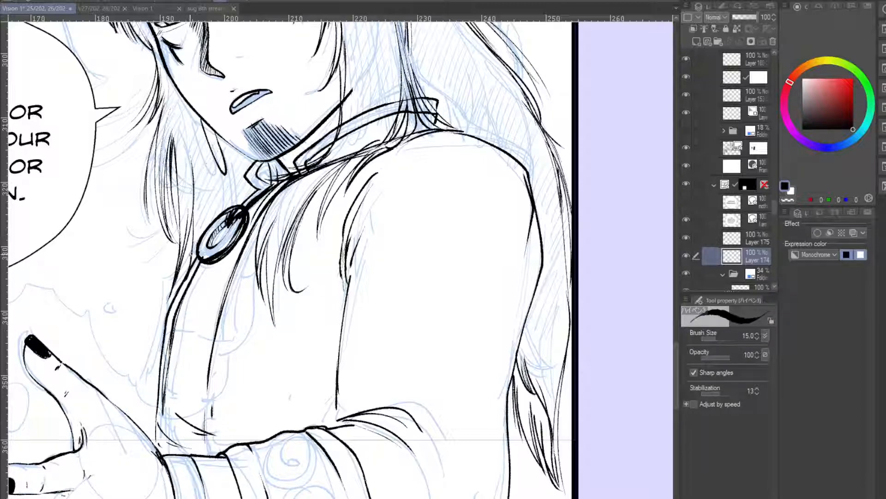
key("ctrl+z")
left_click_drag(171, 322, 163, 424)
key("ctrl+z")
left_click_drag(170, 345, 162, 409)
left_click_drag(362, 318, 352, 236)
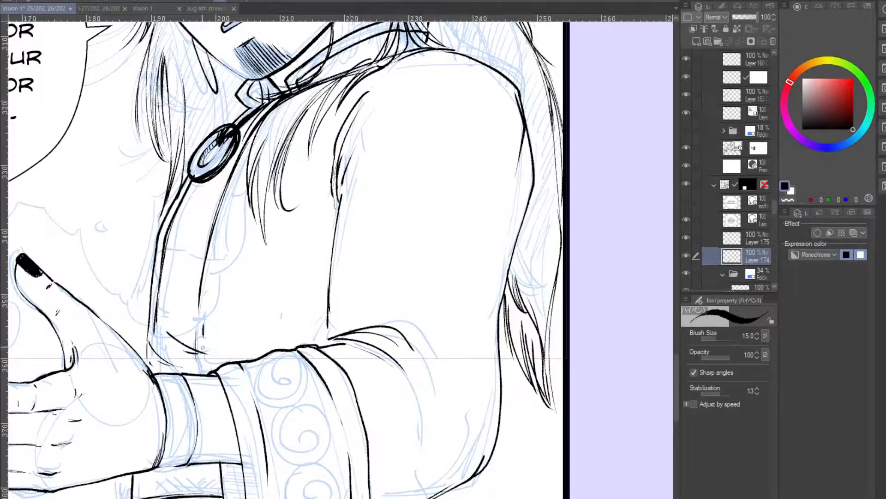
left_click_drag(199, 309, 197, 346)
- Thicken the robe's outline at the outer shoulder corner where it turns down the arm
left_click_drag(306, 231, 316, 342)
left_click_drag(348, 282, 306, 271)
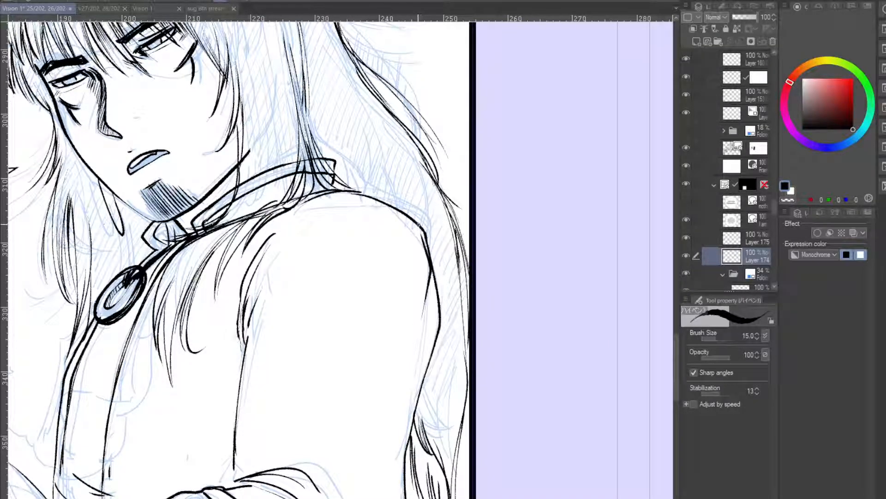
left_click_drag(417, 223, 431, 273)
left_click_drag(415, 222, 434, 273)
left_click_drag(359, 114, 341, 192)
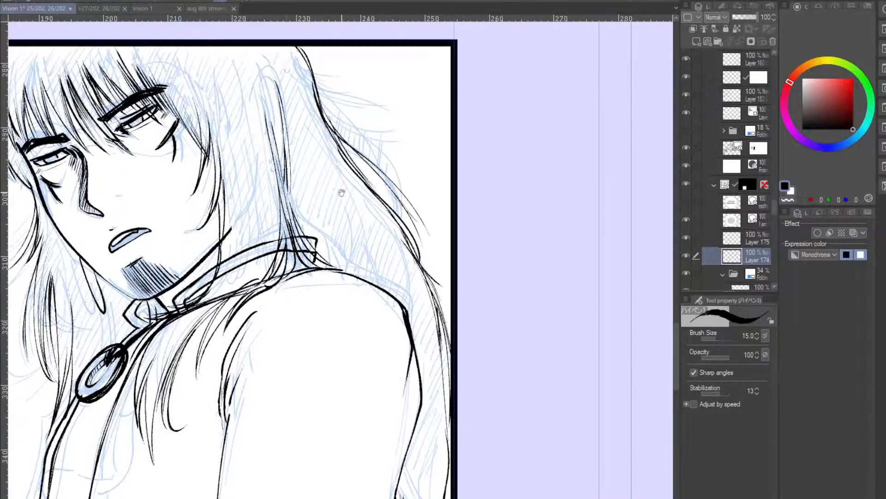
- On Layer 175, ink two strands flicking outward from the back hair's contour at the panel's upper border
left_click_drag(338, 119, 265, 240)
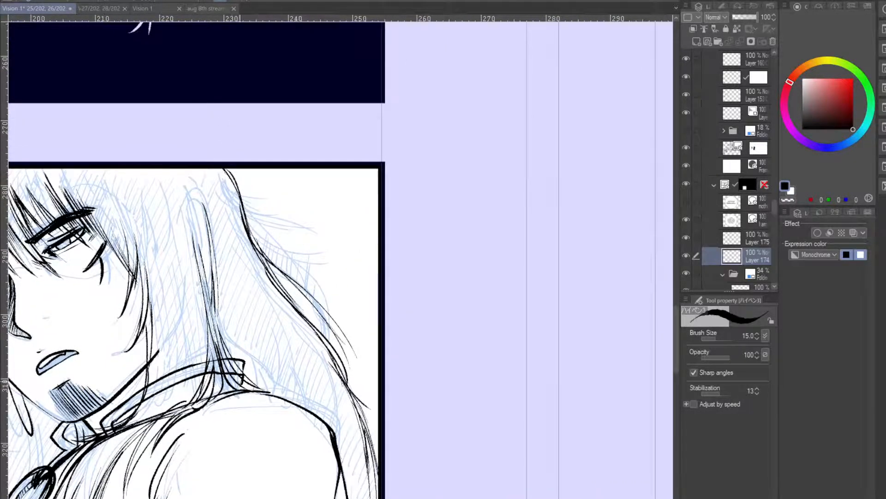
left_click(727, 238)
left_click_drag(230, 168, 259, 221)
left_click_drag(231, 168, 279, 230)
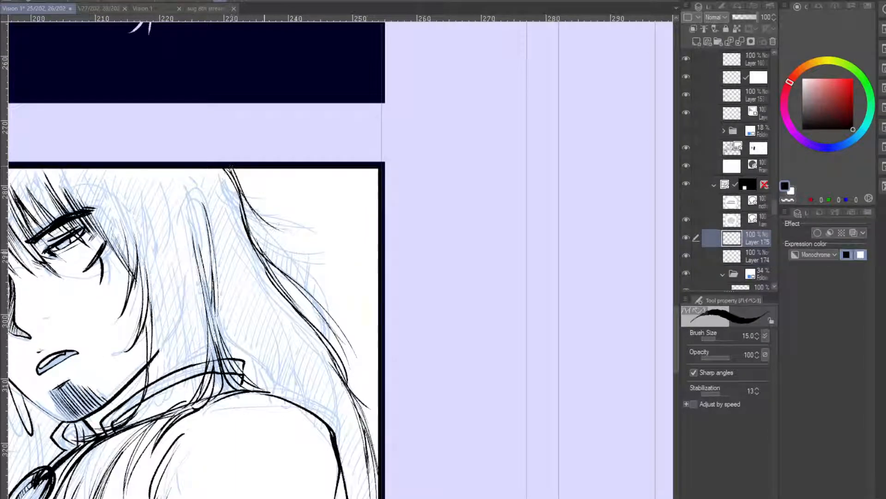
- Ink overlapping strands that flare outward from the back hair's contour and curve down toward the shoulder
mouse_move(239, 199)
left_mouse_down()
mouse_move(293, 264)
mouse_move(280, 251)
mouse_move(324, 263)
left_mouse_up()
mouse_move(267, 241)
left_mouse_down()
mouse_move(300, 263)
mouse_move(344, 325)
left_mouse_up()
left_click_drag(318, 288, 348, 337)
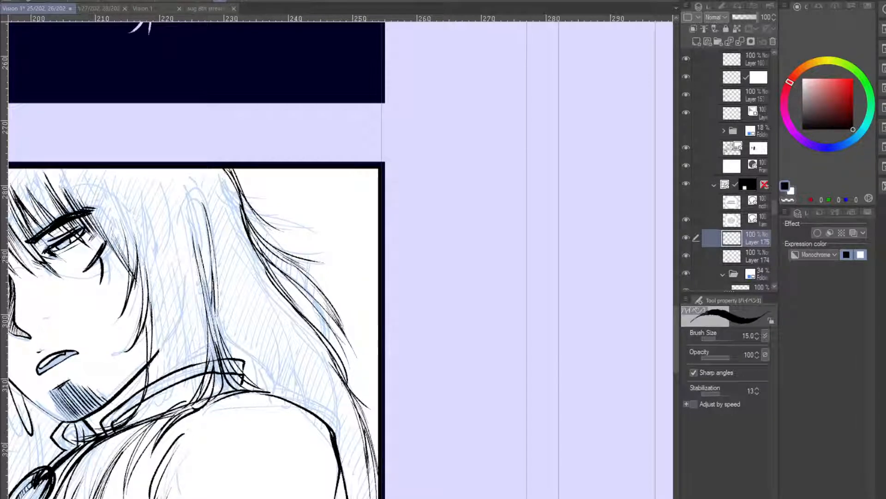
left_click_drag(277, 267, 342, 348)
left_click_drag(325, 325, 349, 371)
left_click_drag(294, 302, 335, 301)
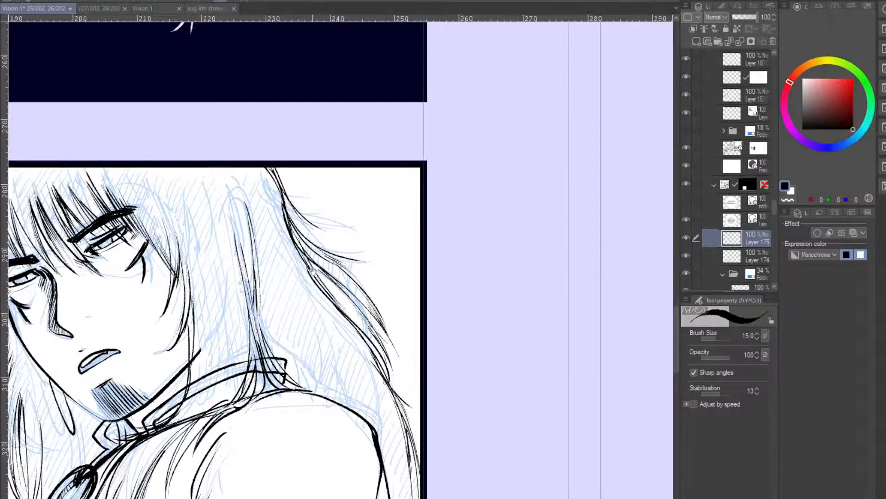
- Ink a thin strand flicking off the back hair and reinforce its contour near the panel's upper border
left_click_drag(317, 245, 349, 262)
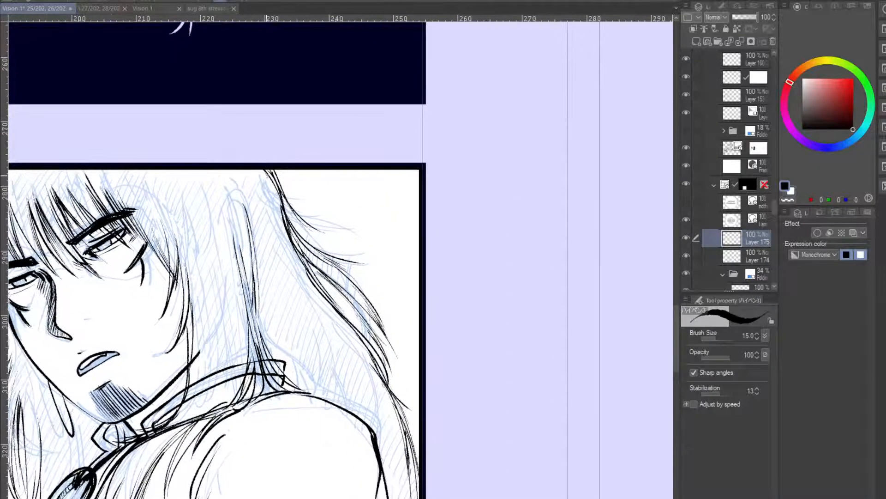
left_click_drag(267, 175, 280, 209)
left_click_drag(364, 203, 456, 168)
left_click_drag(457, 272, 506, 206)
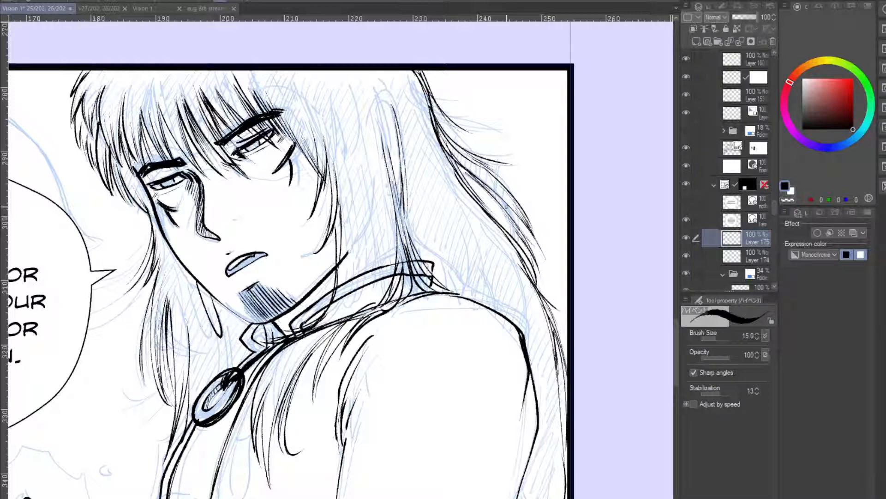
- Add a new layer above Layer 175 and choose the spiral decoration brush for the sleeve cuff's ornament
left_click_drag(443, 268, 500, 245)
left_click_drag(503, 302, 498, 327)
left_click_drag(443, 394, 564, 199)
left_click_drag(588, 439, 547, 354)
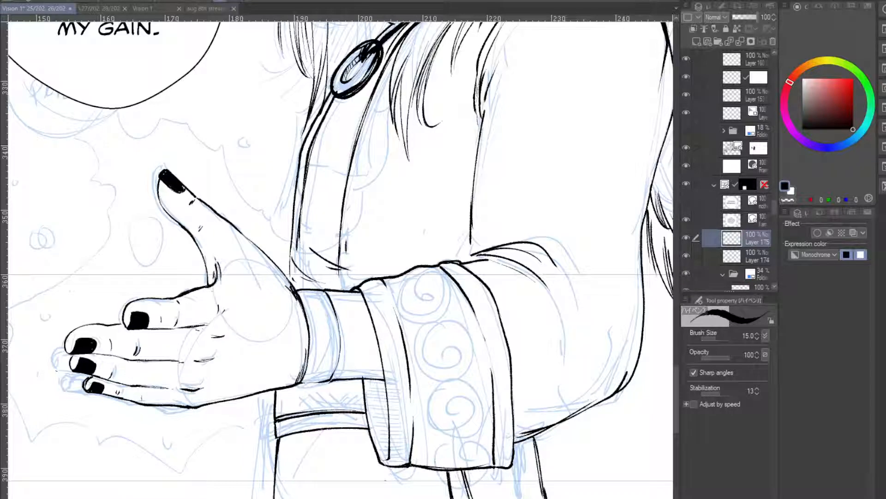
left_click(704, 41)
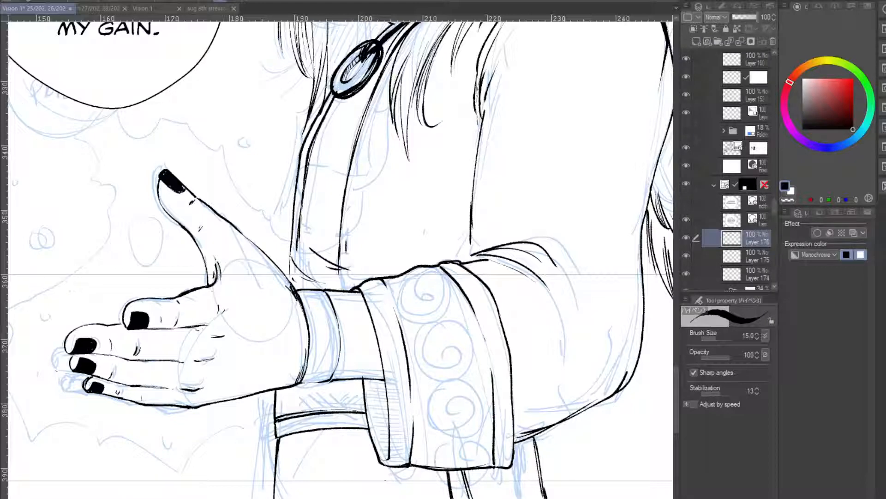
key("b")
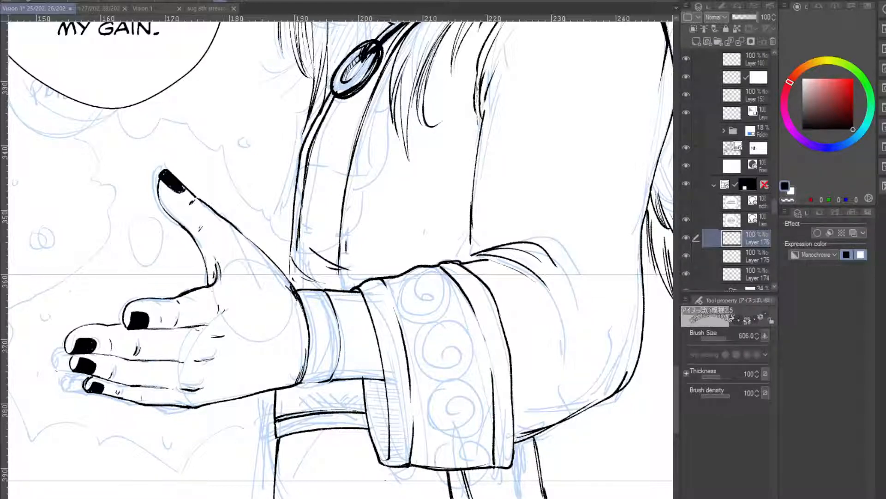
key("b")
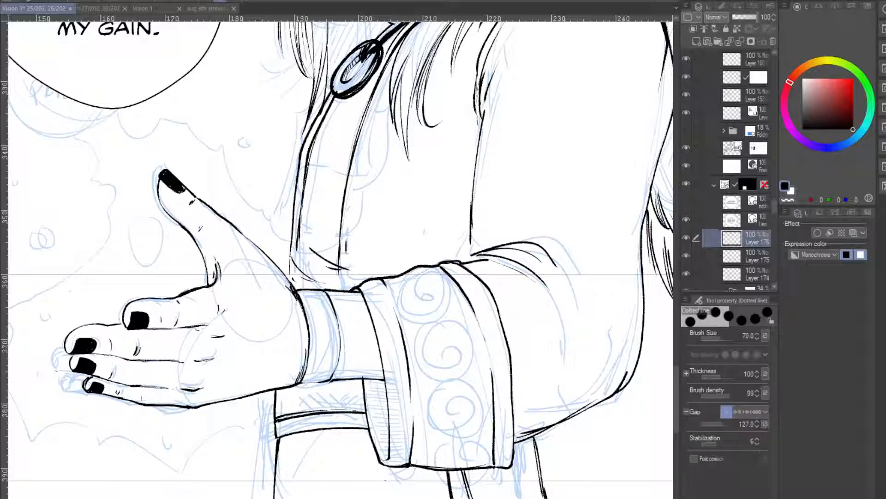
key("b")
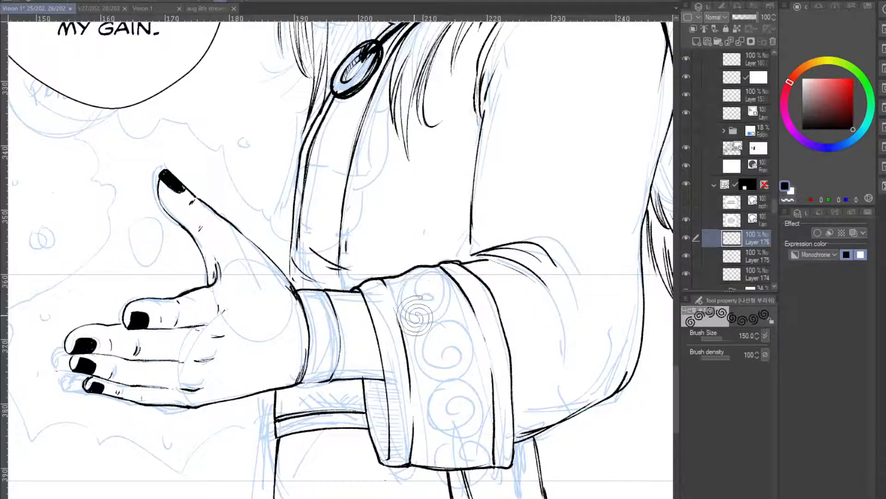
- Try running a column of spirals down the sleeve cuff at brush sizes between 150 and 250, undoing each attempt
key("bracketright")
key("bracketright")
key("bracketright")
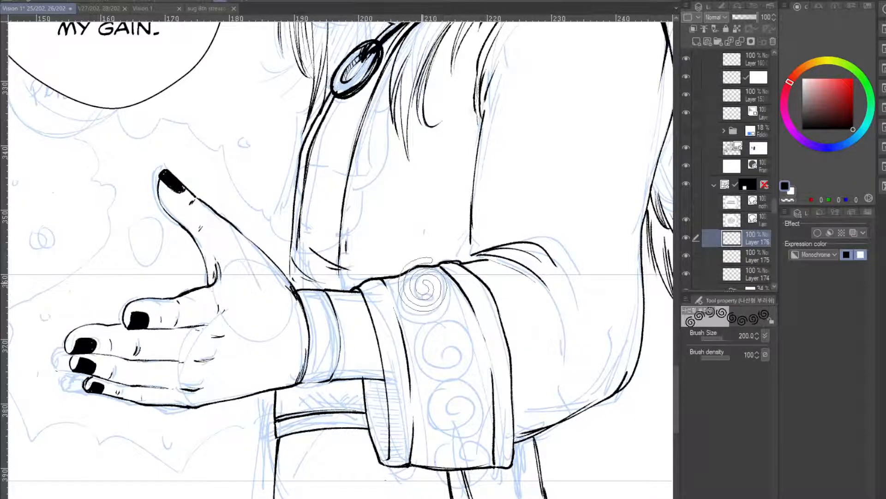
left_click_drag(425, 283, 462, 453)
key("ctrl+z")
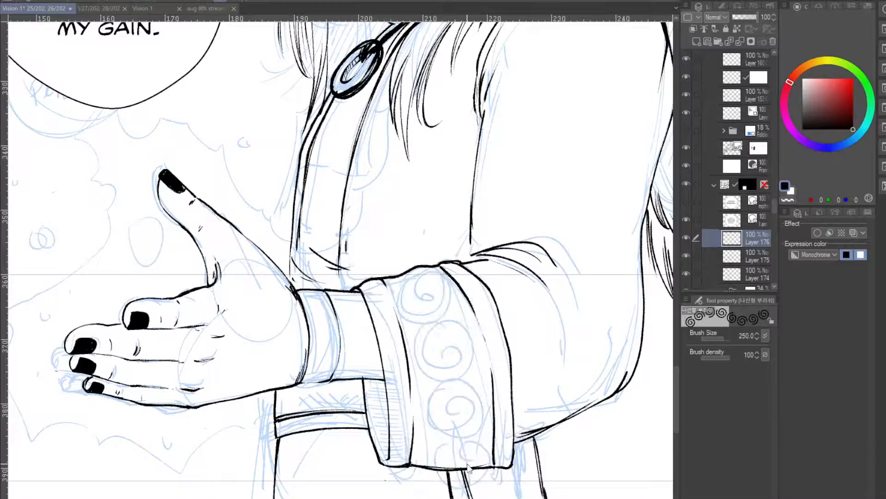
left_click_drag(403, 258, 457, 462)
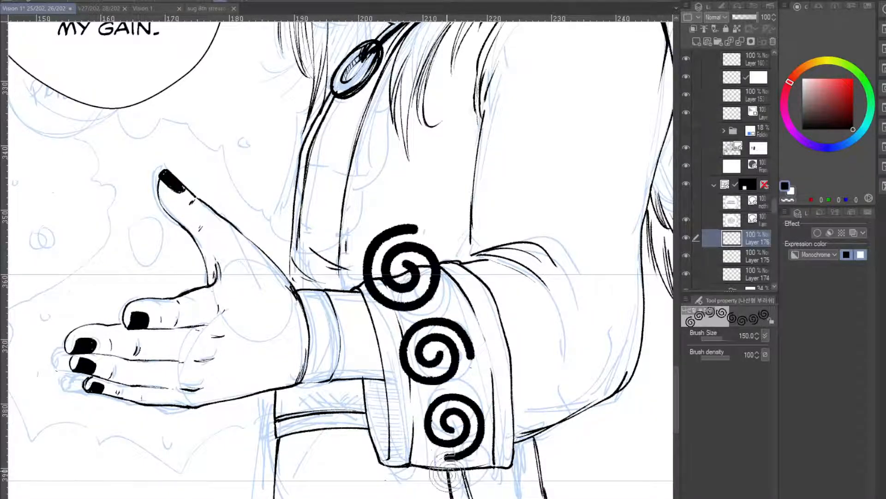
key("ctrl+z")
key("bracketleft")
key("bracketleft")
key("bracketleft")
left_click_drag(397, 232, 436, 462)
key("ctrl+z")
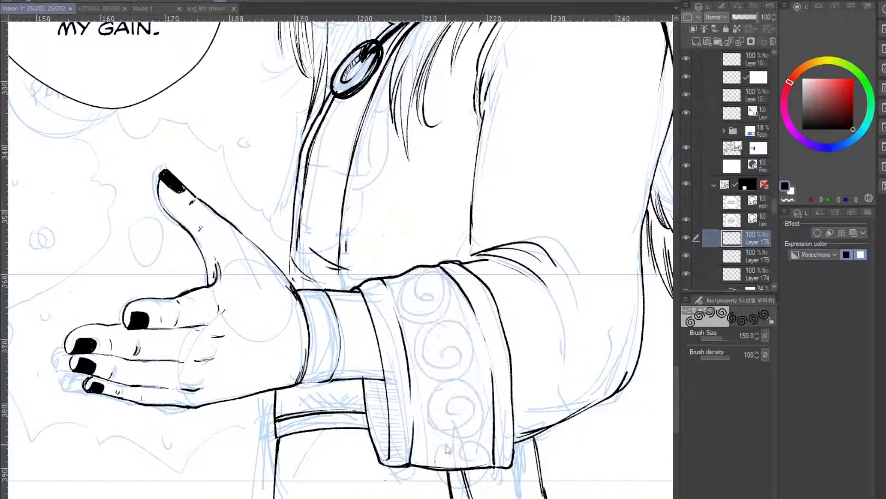
mouse_move(392, 225)
left_mouse_down()
mouse_move(439, 372)
mouse_move(437, 464)
left_mouse_up()
key("ctrl+z")
- Stamp a column of four spirals at brush size 150 and scale it down to fit over the cuff's spiral band
left_click_drag(392, 228, 439, 487)
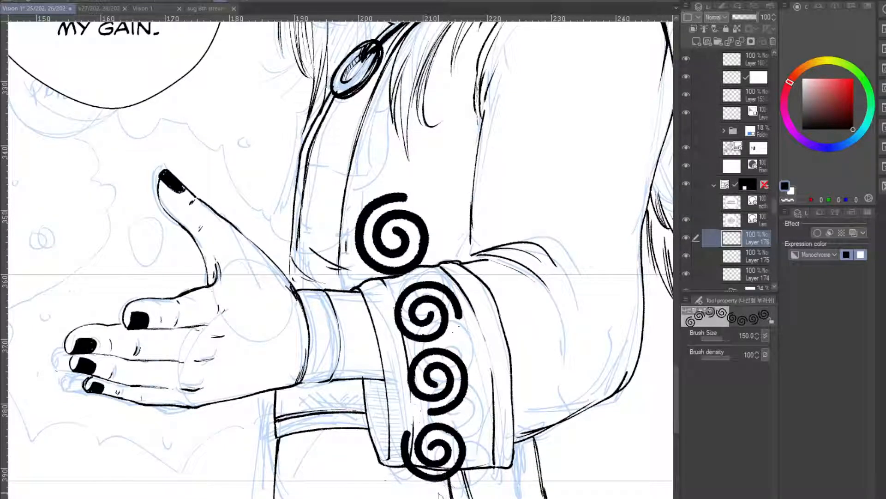
key("ctrl+t")
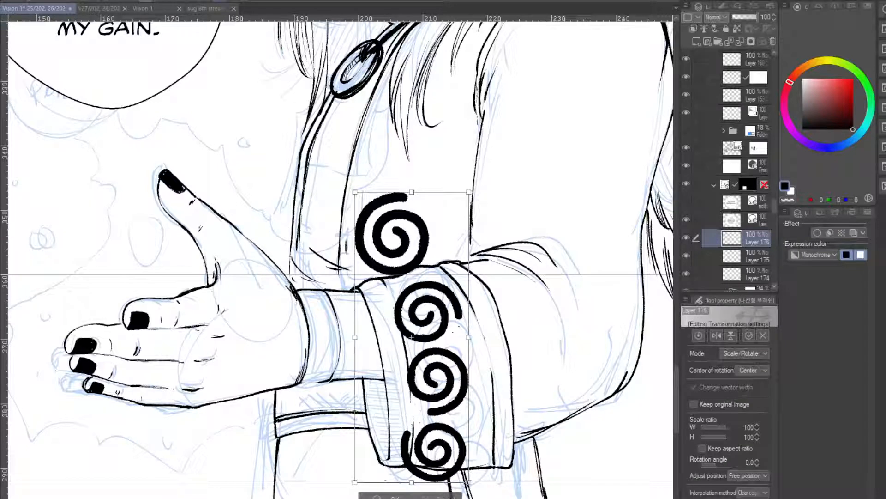
left_click_drag(469, 192, 443, 261)
left_click_drag(411, 366, 456, 373)
key("Return")
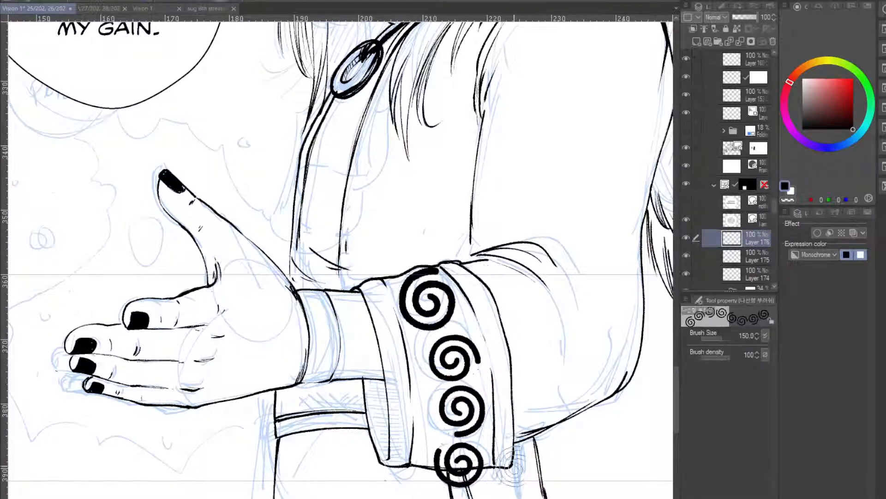
- Lasso the three lower spirals on the cuff, delete them and clear the selection
key("m")
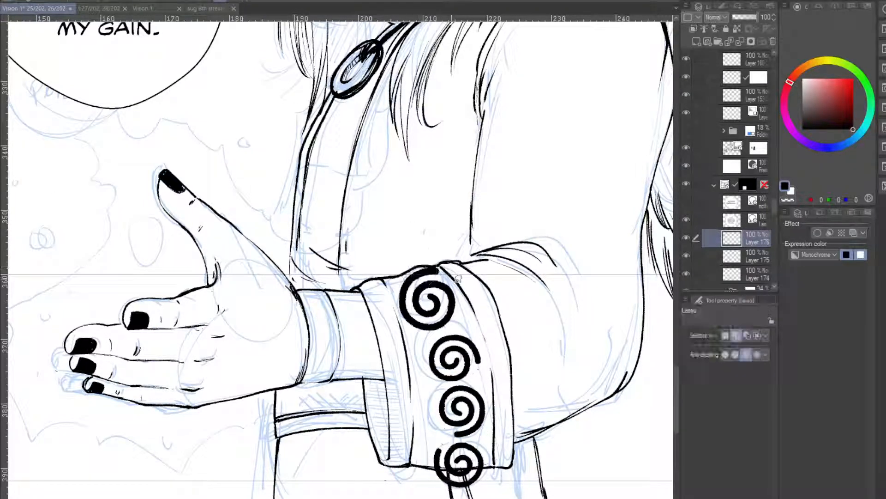
mouse_move(470, 329)
left_mouse_down()
mouse_move(416, 350)
mouse_move(431, 495)
mouse_move(541, 402)
mouse_move(475, 326)
left_mouse_up()
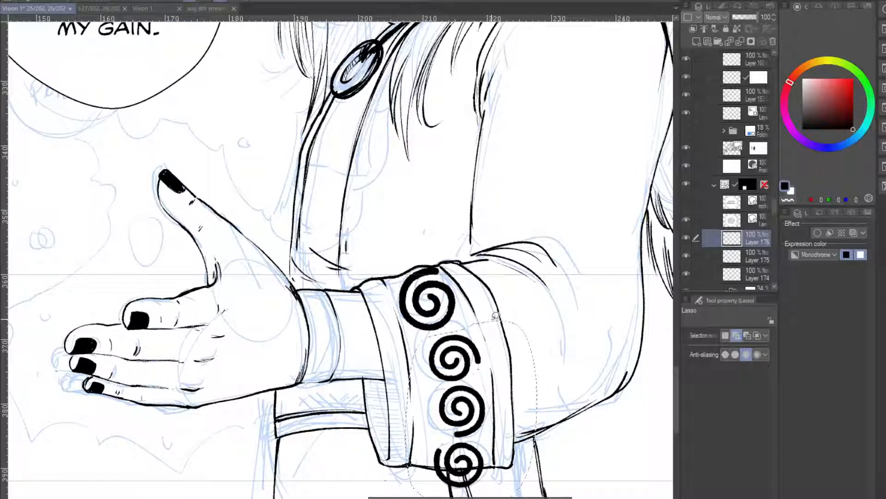
key("Delete")
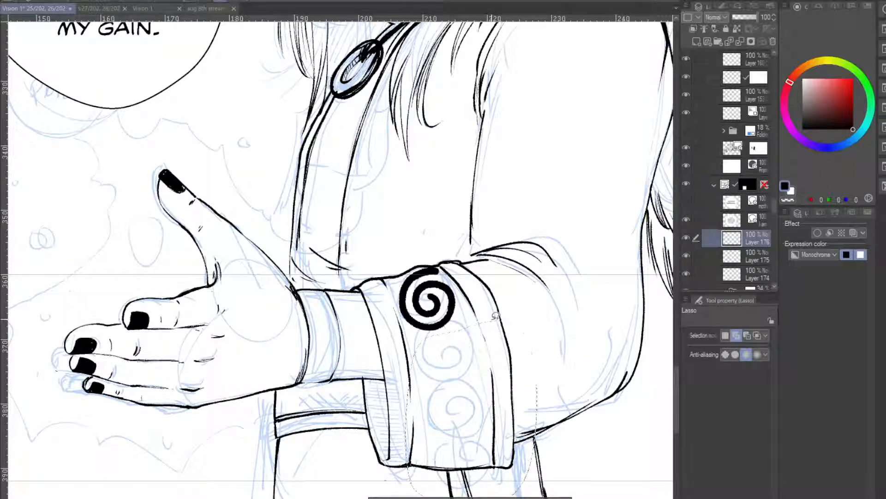
key("ctrl+d")
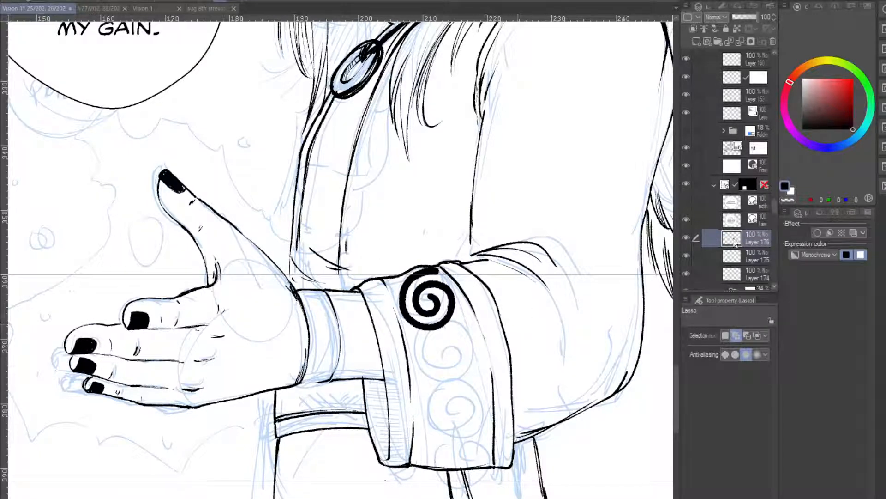
- Duplicate the remaining spiral's layer, move the copy just below the original on the cuff and scale it to 133%
left_click(696, 42)
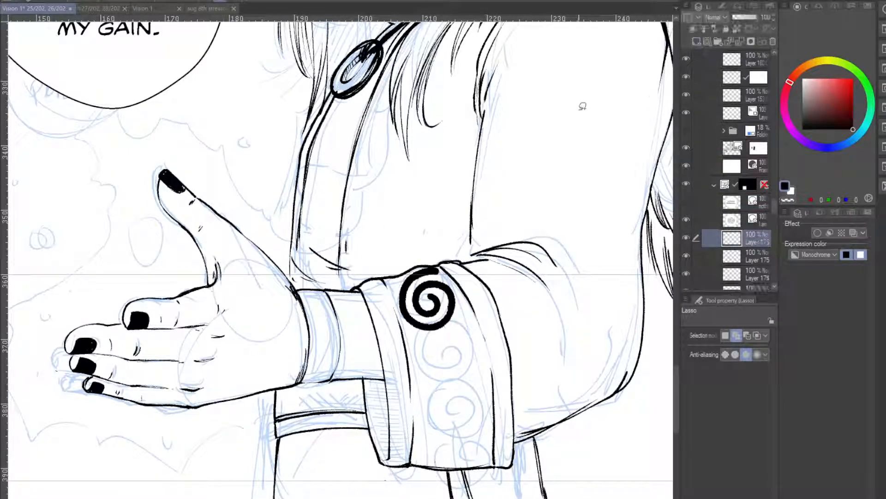
key("k")
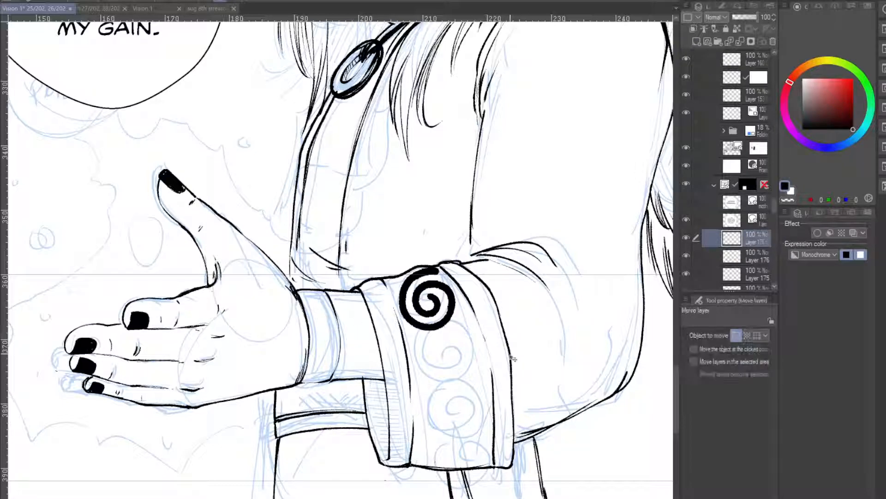
left_click_drag(513, 358, 536, 417)
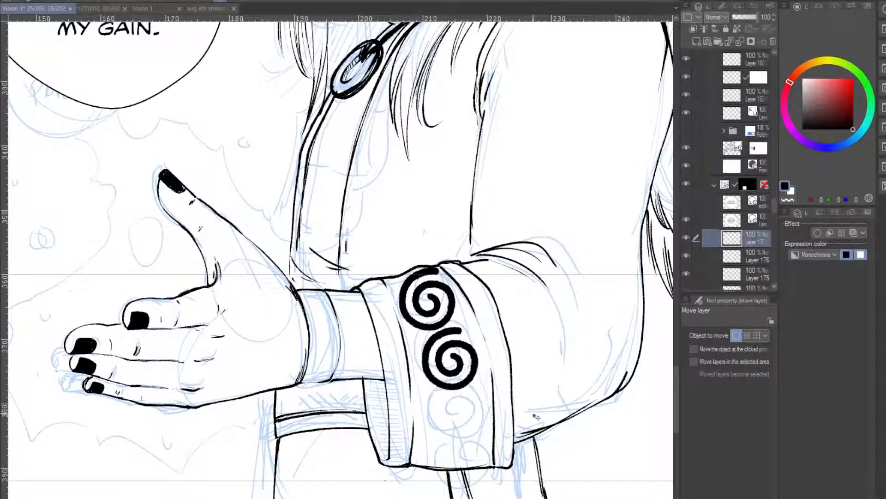
key("ctrl+t")
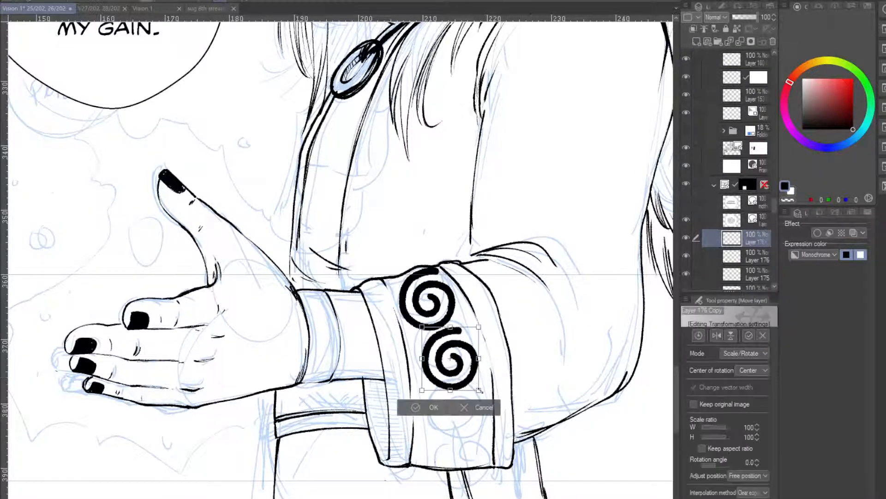
mouse_move(478, 390)
left_mouse_down()
mouse_move(498, 411)
mouse_move(466, 394)
left_mouse_up()
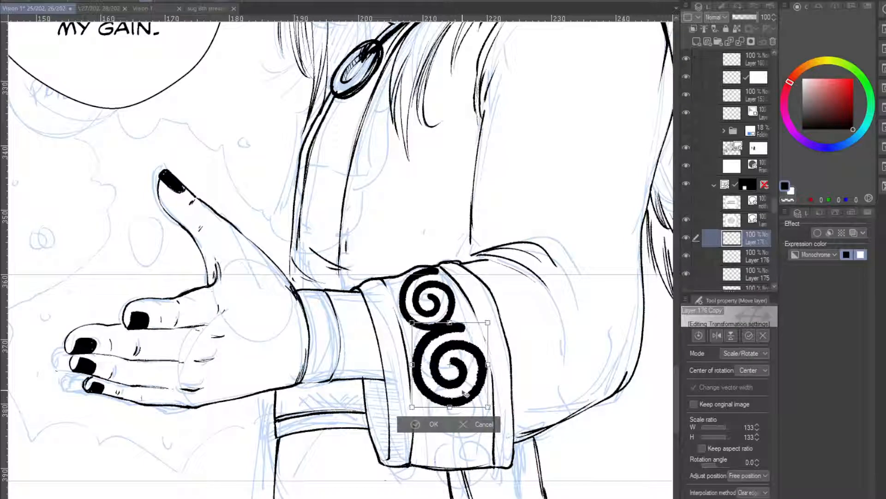
left_click(434, 424)
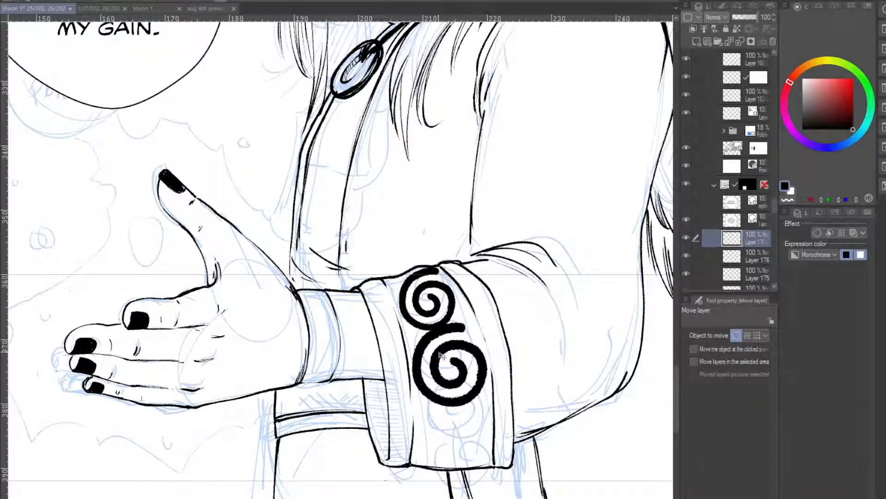
- Delete the enlarged spiral copy's layer and undo the deletion
left_click(728, 258)
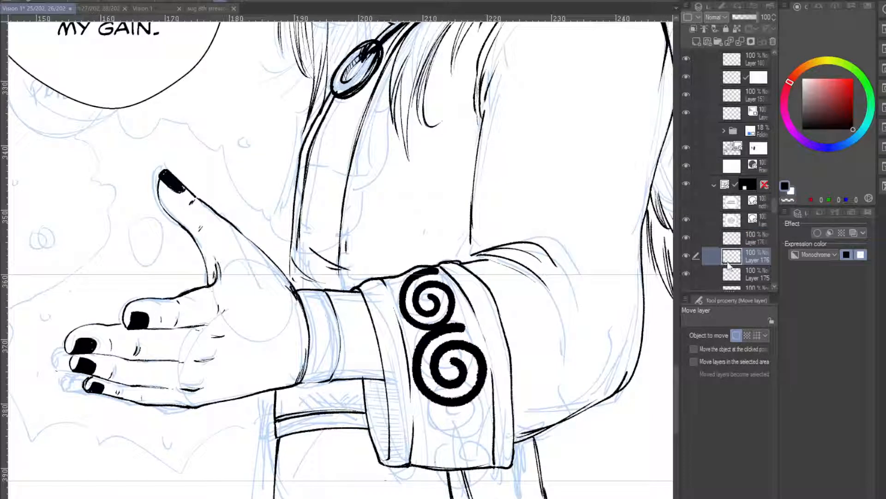
left_click_drag(732, 240, 773, 40)
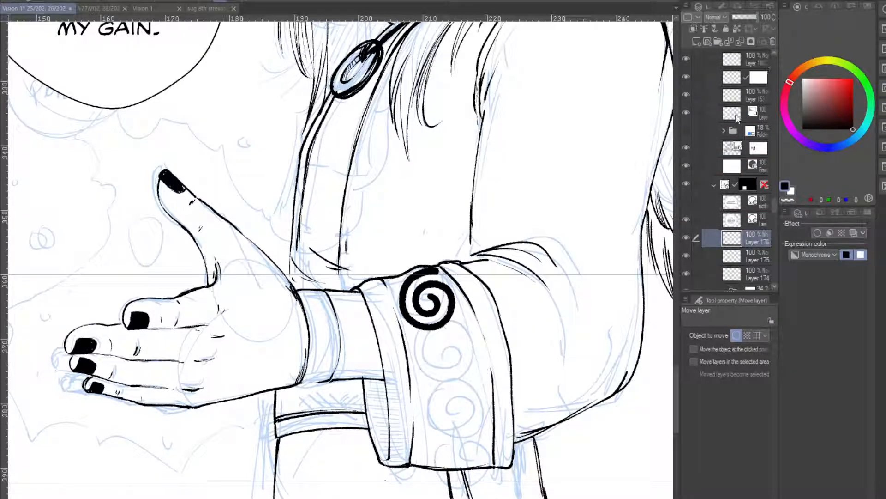
key("ctrl+z")
- Scale the original spiral on Layer 176 to 122% and rotate it about -85° at the cuff's upper edge
mouse_move(734, 258)
left_mouse_down()
mouse_move(775, 40)
mouse_move(661, 206)
mouse_move(731, 270)
left_mouse_up()
key("ctrl+t")
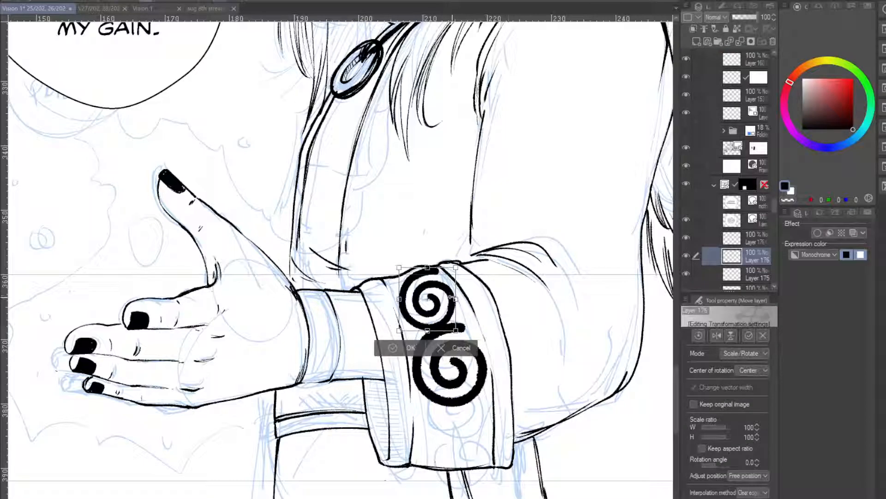
mouse_move(451, 296)
left_mouse_down()
mouse_move(466, 297)
mouse_move(456, 288)
left_mouse_up()
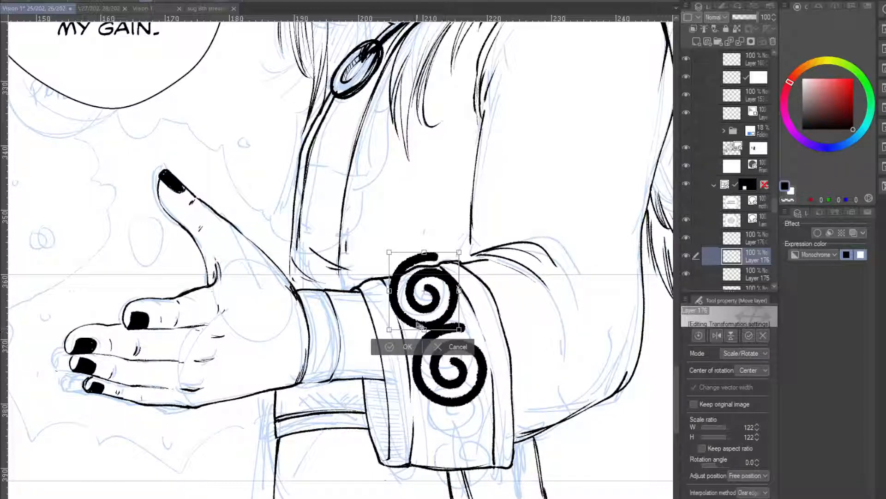
left_click_drag(473, 318, 486, 216)
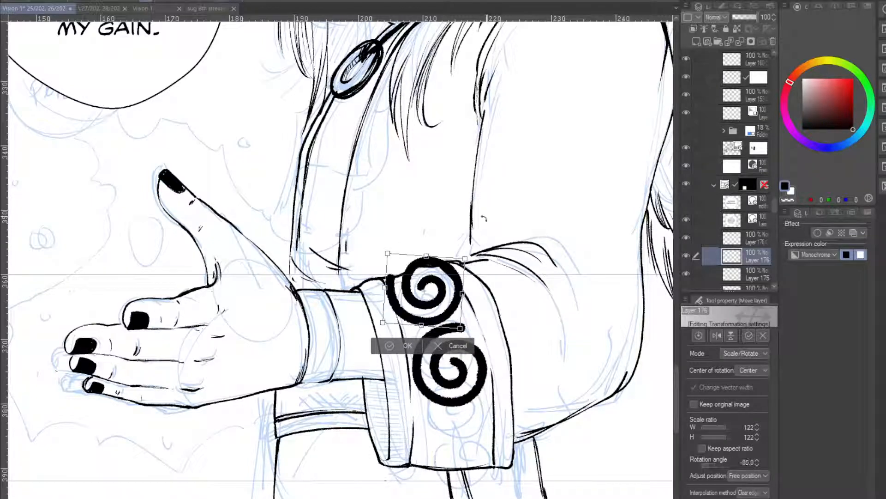
left_click(391, 346)
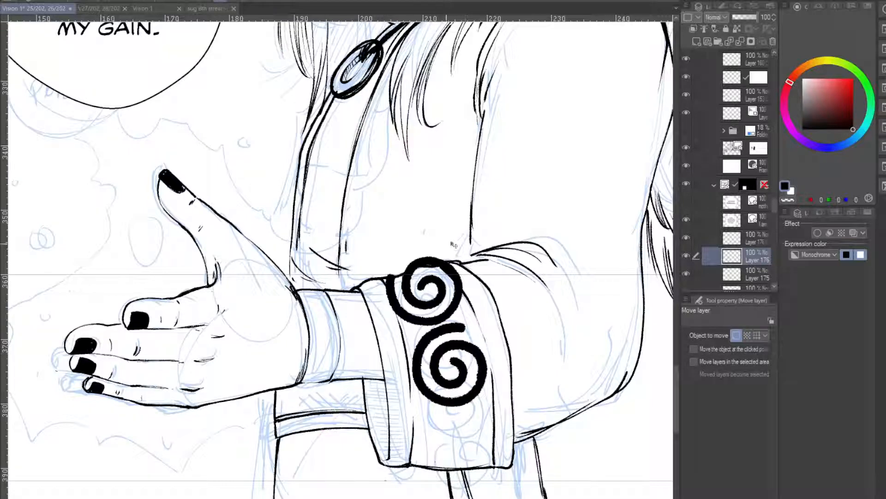
- Rotate the copied spiral about -80° and move it up against the first spiral
left_click(733, 277)
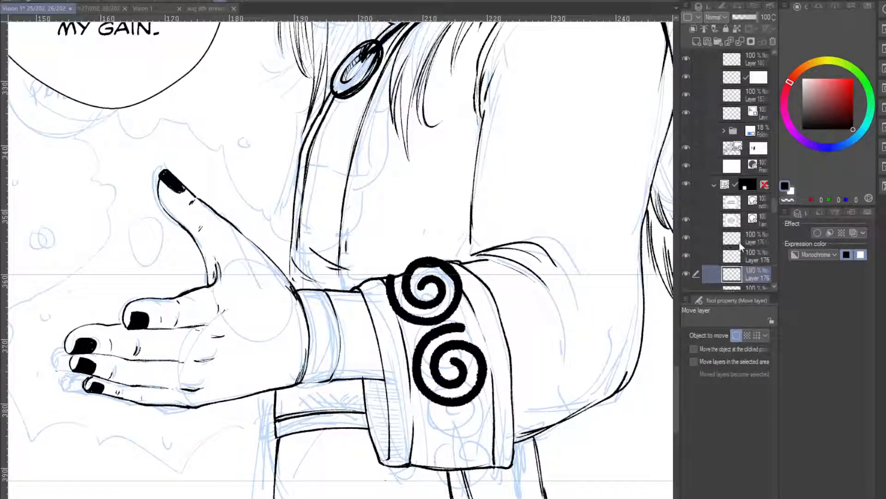
left_click(738, 242)
key("ctrl+t")
left_click_drag(537, 356, 476, 197)
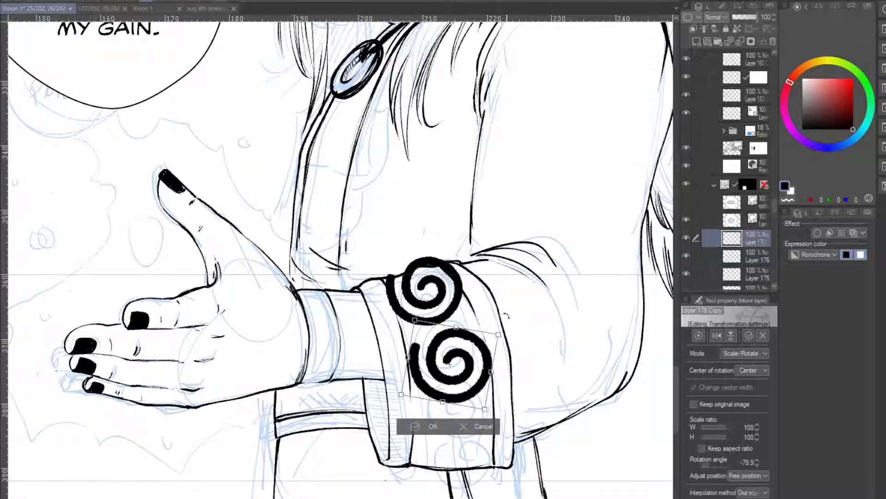
left_click_drag(480, 385, 474, 377)
left_click(419, 420)
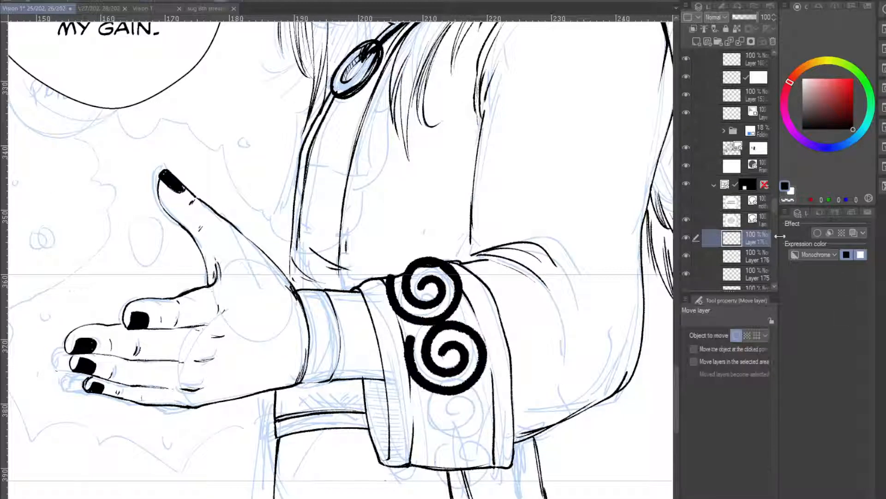
- Paste a third spiral at the cuff's lower end and shift all three spiral layers slightly down together
key("ctrl+v")
left_click_drag(481, 363, 491, 432)
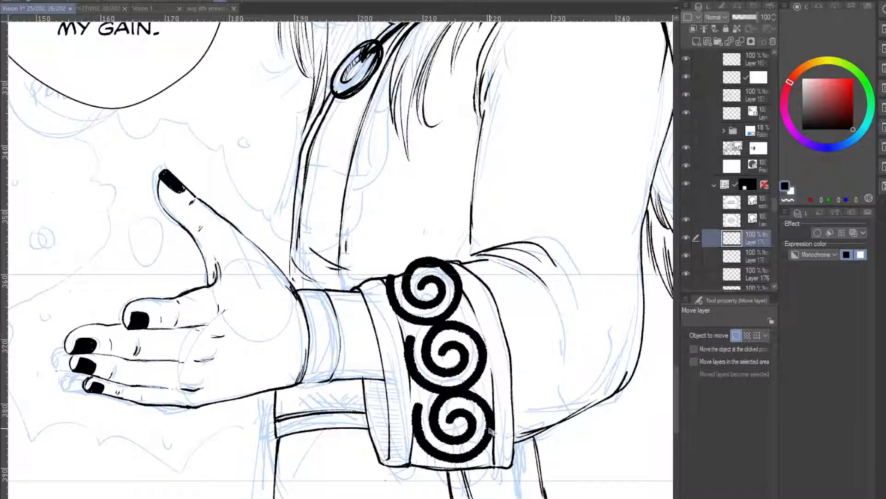
left_click_drag(393, 220, 357, 116)
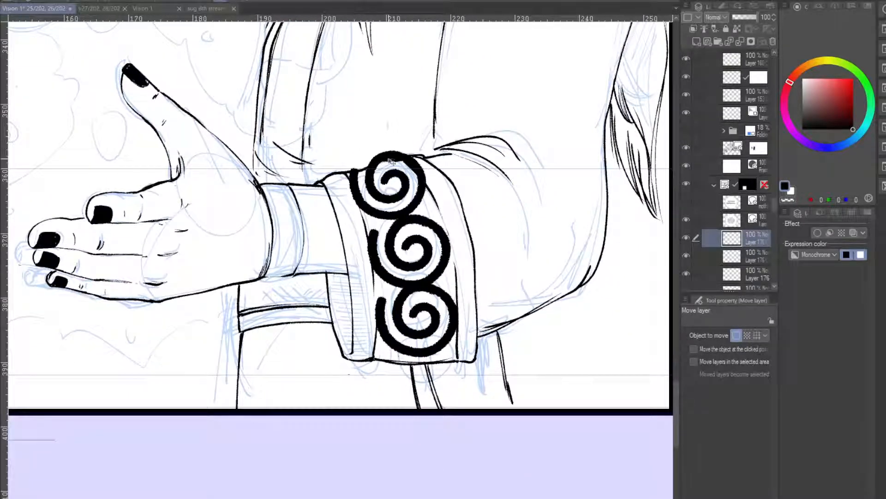
left_click_drag(389, 158, 371, 150)
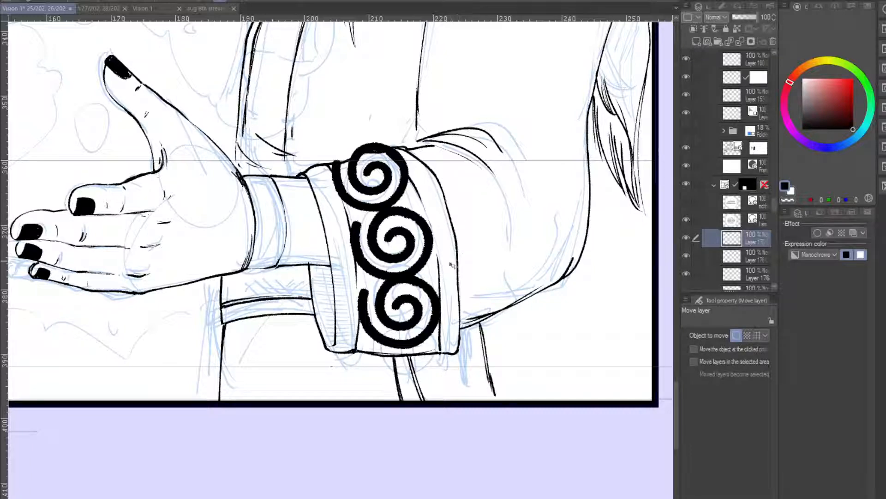
left_click(718, 275, "shift")
left_click_drag(431, 266, 430, 278)
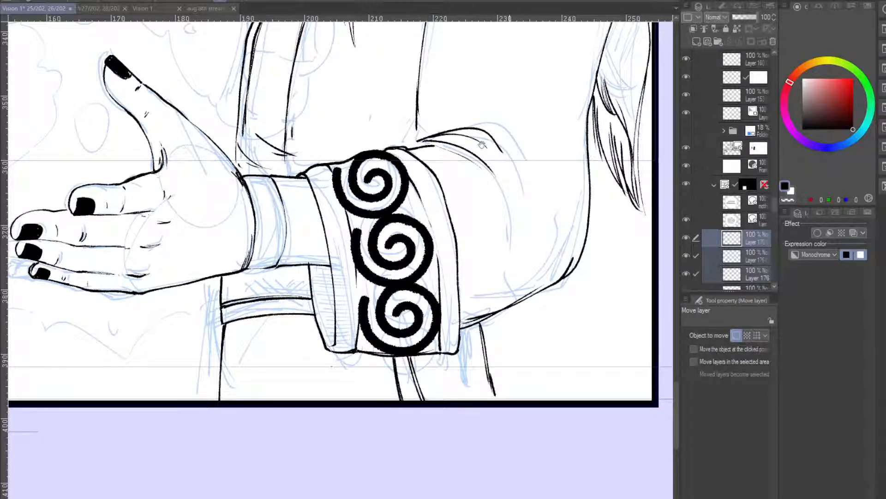
left_click_drag(447, 88, 400, 259)
left_click_drag(415, 187, 414, 390)
scroll(450, 136, "down", 3)
left_click_drag(401, 282, 431, 464)
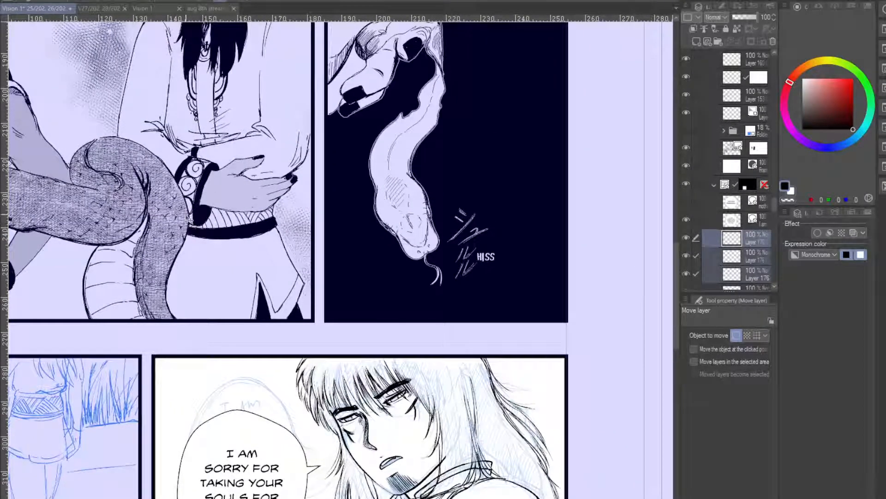
scroll(199, 244, "down", 5)
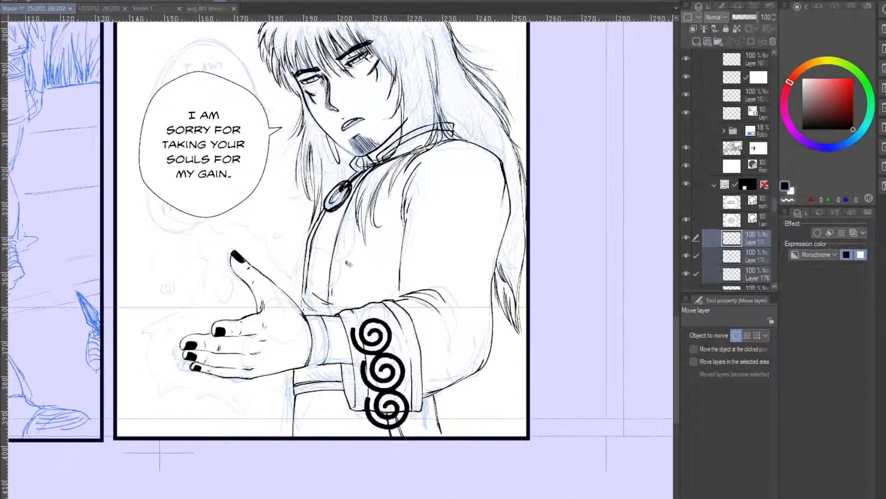
- Create a new layer folder and move the three cuff spiral layers into it
scroll(372, 284, "down", 3)
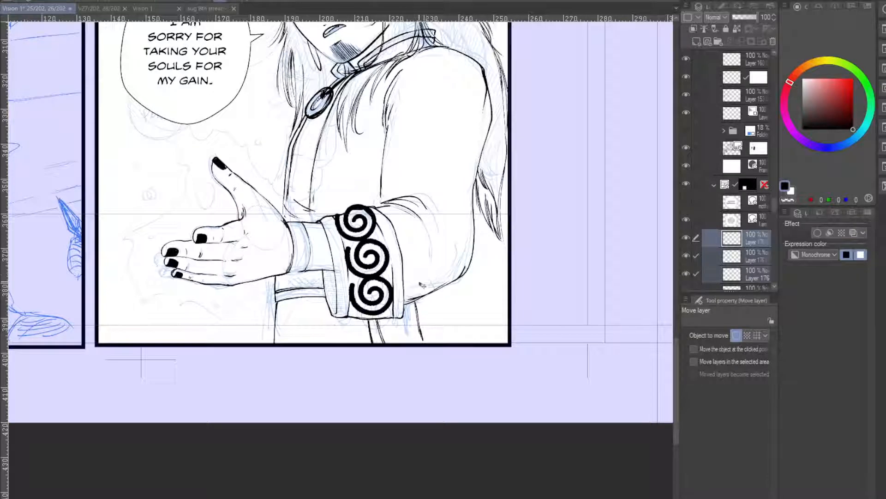
left_click(730, 41)
scroll(733, 244, "down", 2)
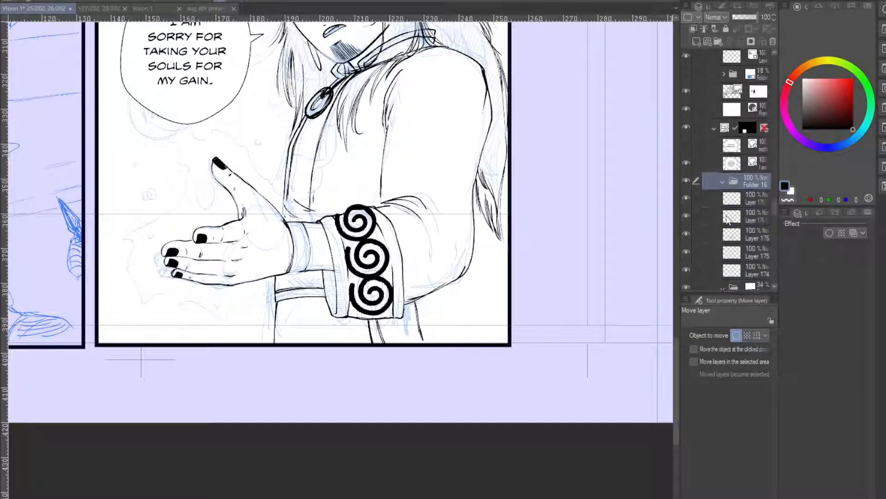
left_click(732, 200)
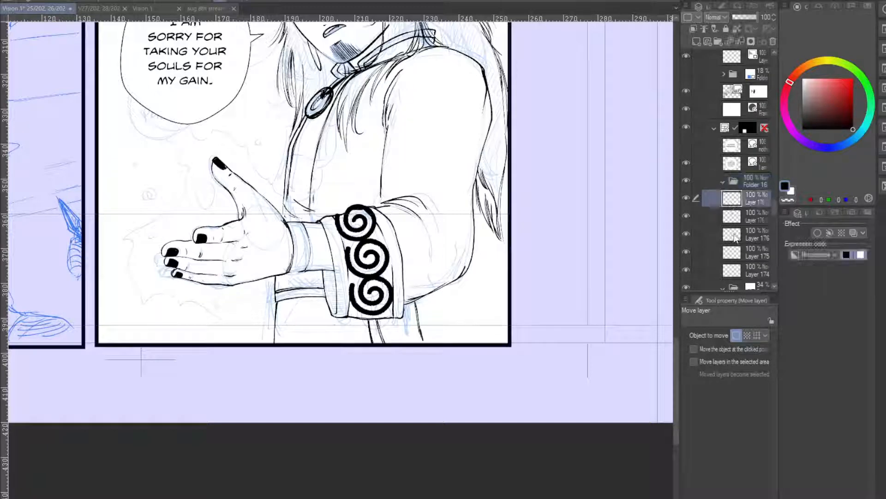
left_click(737, 237, "shift")
left_click_drag(736, 207, 735, 183)
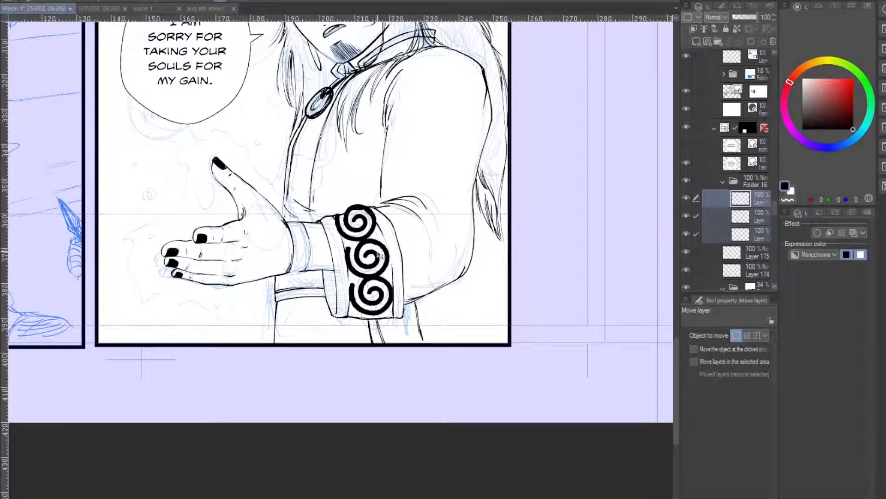
- Scale the three cuff spirals down to about 83% height and place a fourth copy of the spiral beneath them
key("ctrl+t")
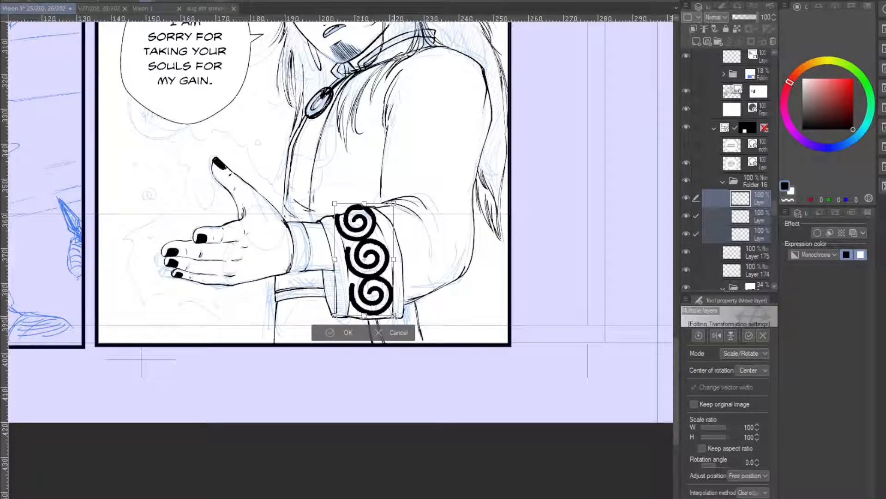
left_click_drag(394, 316, 392, 295)
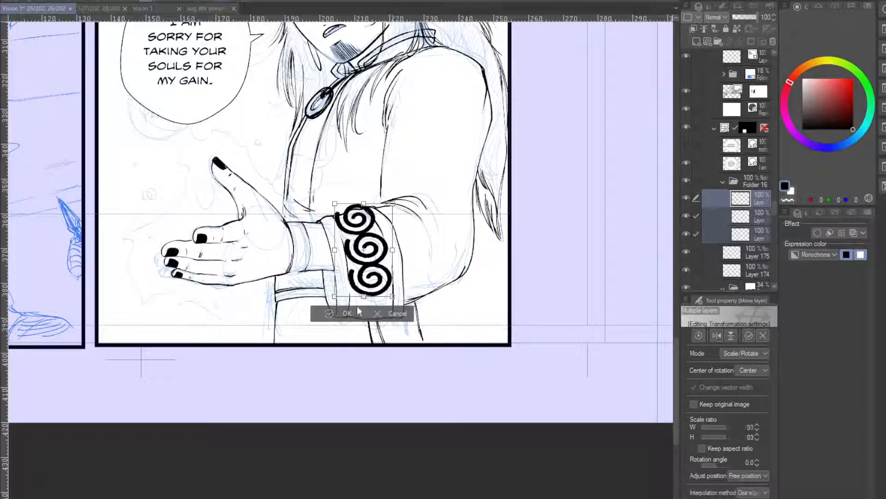
key("Return")
left_click(725, 201)
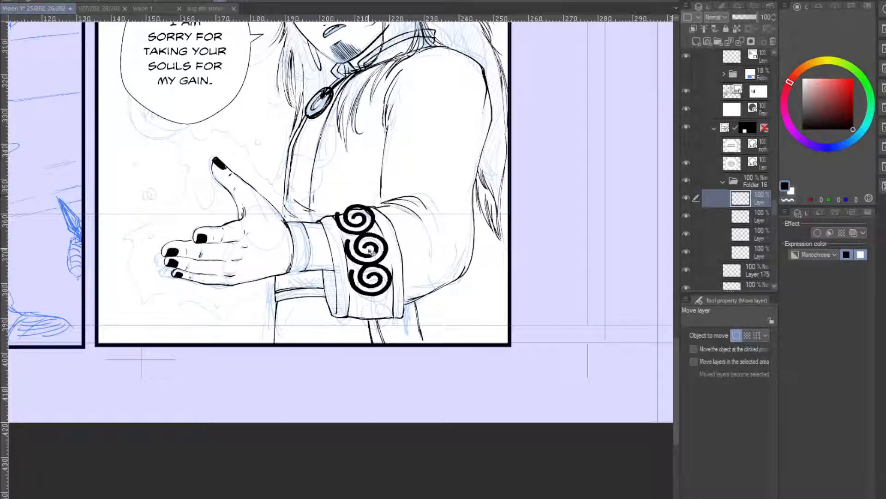
left_click_drag(370, 260, 371, 287)
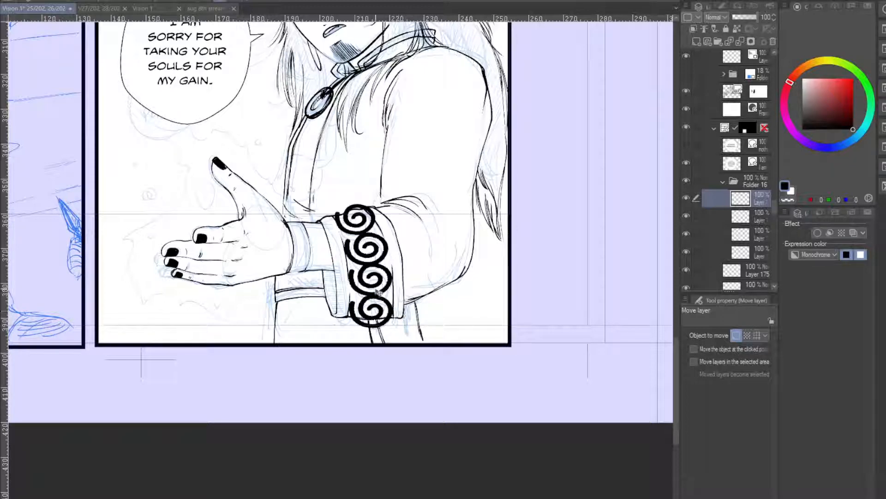
- Add a layer mask to the spiral folder and erase the spiral parts that extend past the cuff's edges
left_click(757, 184)
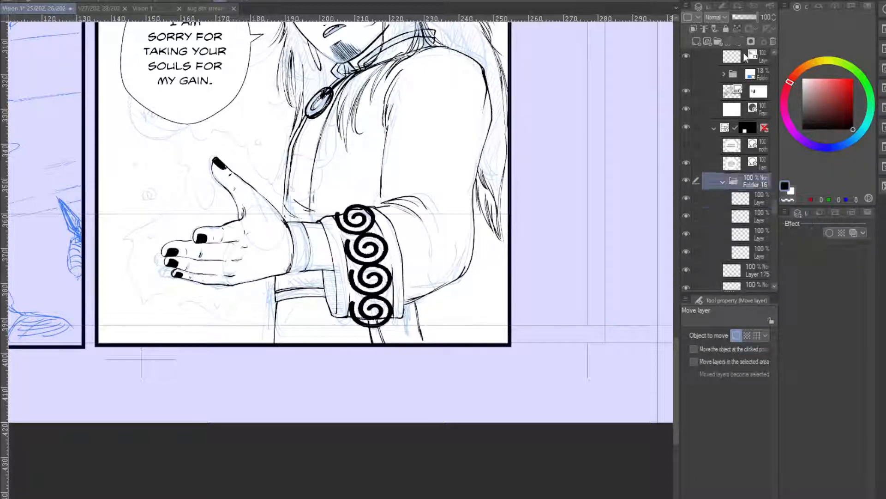
left_click(752, 42)
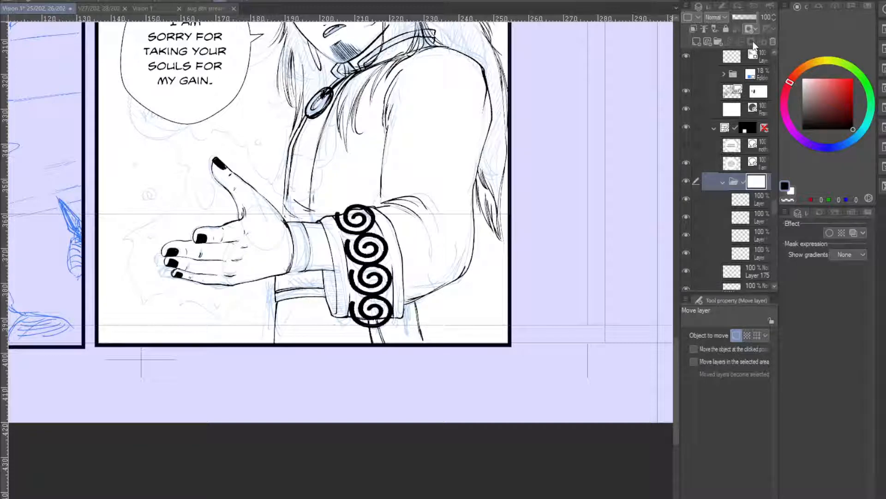
key("e")
mouse_move(363, 204)
left_mouse_down()
mouse_move(342, 211)
mouse_move(372, 211)
left_mouse_up()
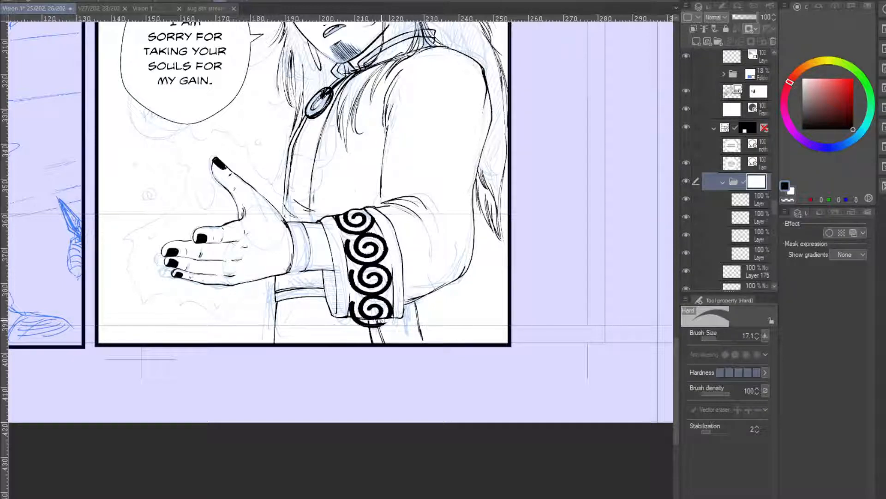
mouse_move(372, 319)
left_mouse_down()
mouse_move(355, 320)
mouse_move(390, 327)
mouse_move(371, 326)
left_mouse_up()
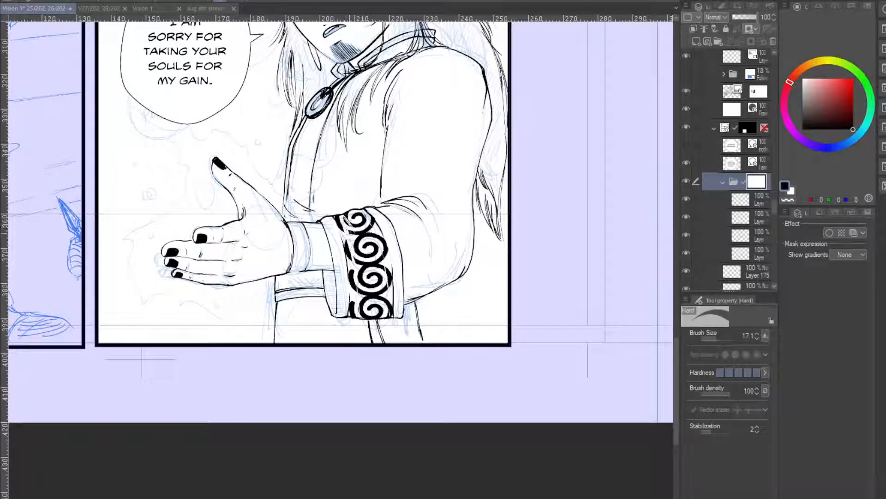
- Add a new layer above the spiral folder and ink rough strokes along both sides of the cuff spirals with pen size 25
key("p")
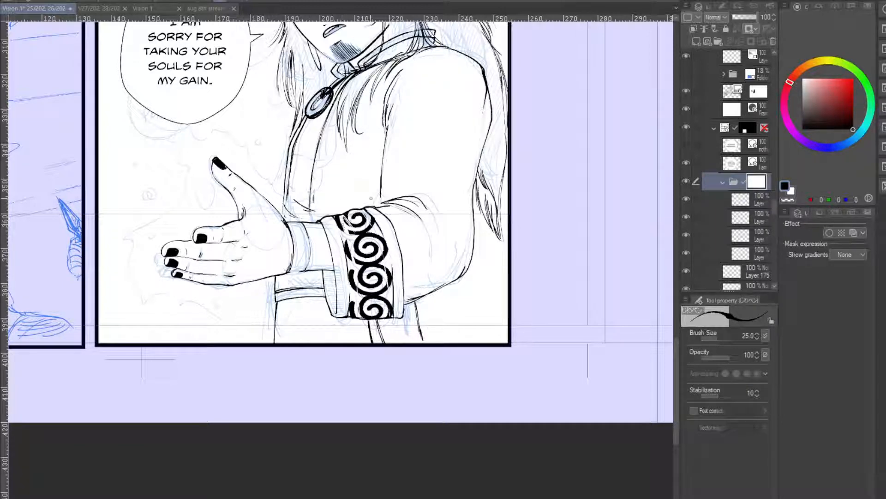
left_click(708, 42)
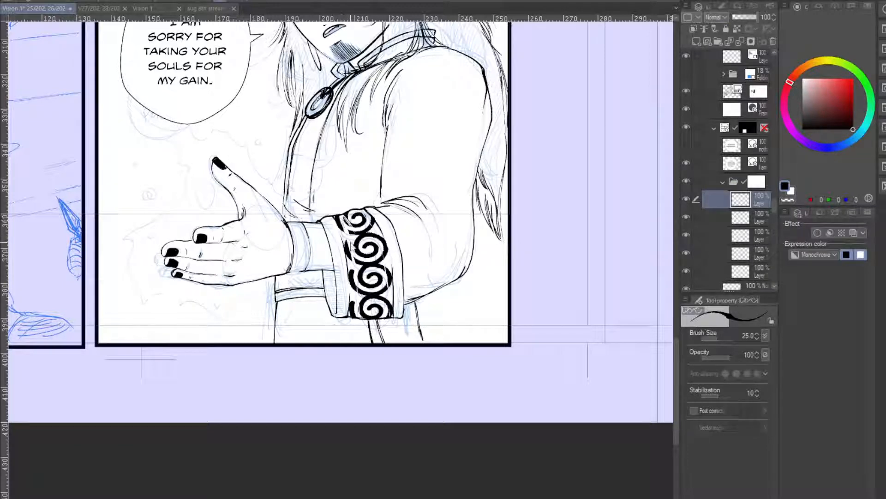
left_click_drag(743, 201, 744, 177)
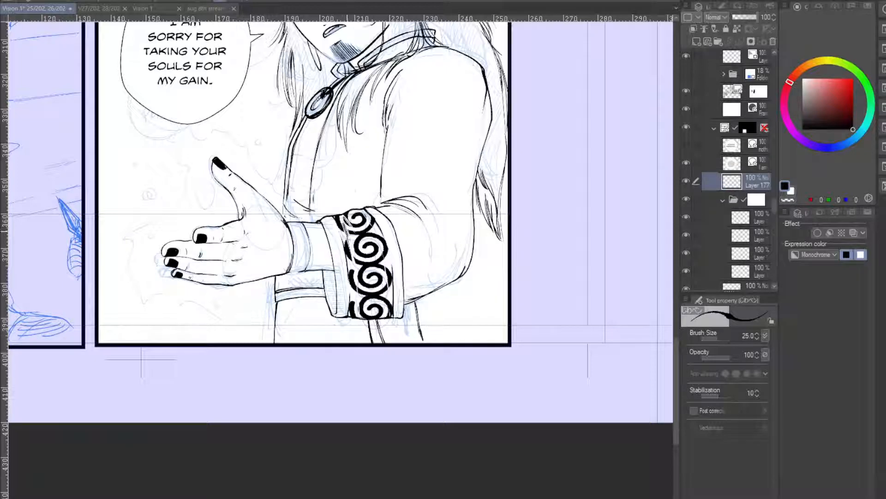
left_click_drag(346, 222, 354, 261)
left_click_drag(384, 256, 389, 270)
left_click_drag(382, 224, 393, 285)
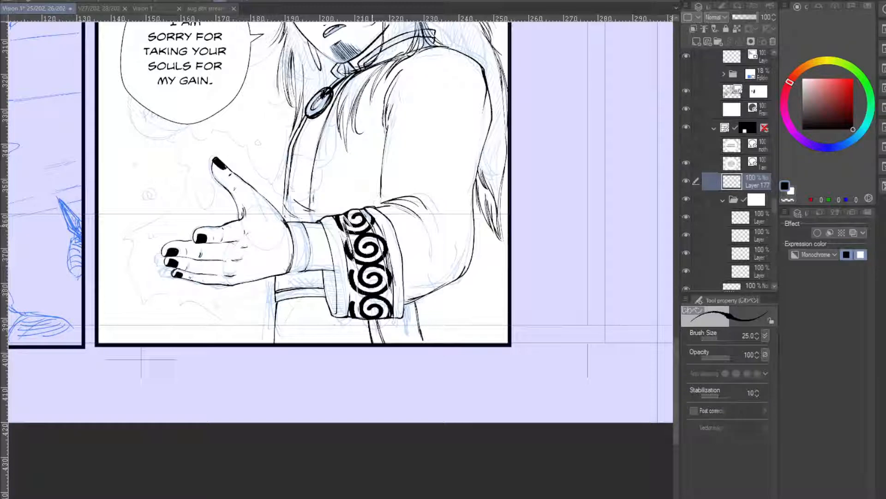
mouse_move(372, 226)
left_mouse_down()
mouse_move(384, 287)
mouse_move(358, 317)
left_mouse_up()
left_click_drag(355, 272, 361, 317)
left_click_drag(342, 214, 349, 239)
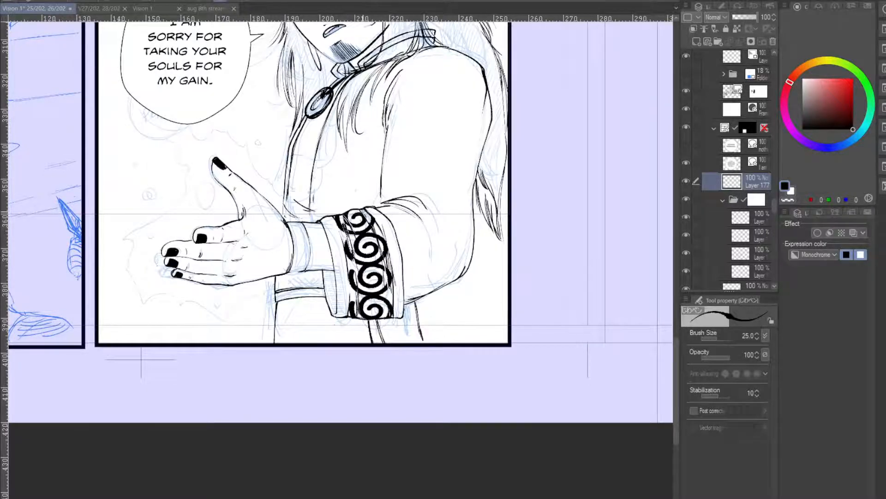
- Add a new layer above the cuff stroke layer for the chest ornament
left_click_drag(401, 139, 290, 328)
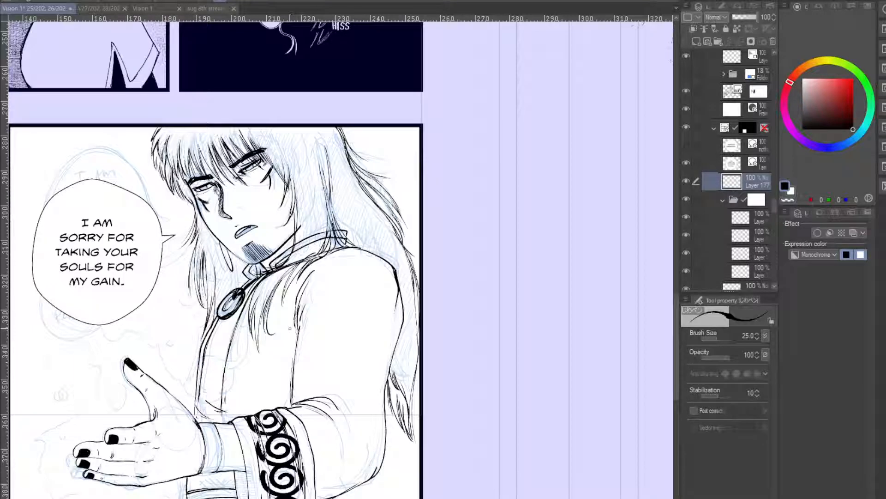
left_click_drag(277, 294, 309, 286)
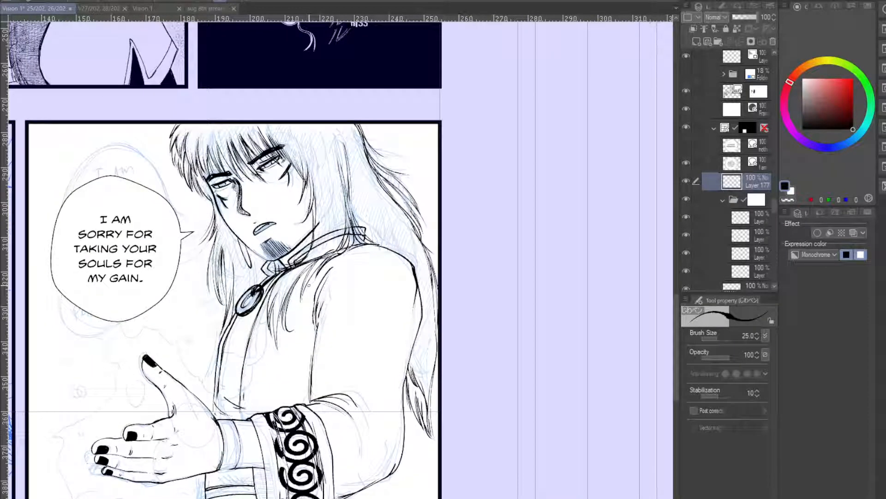
left_click_drag(309, 285, 332, 306)
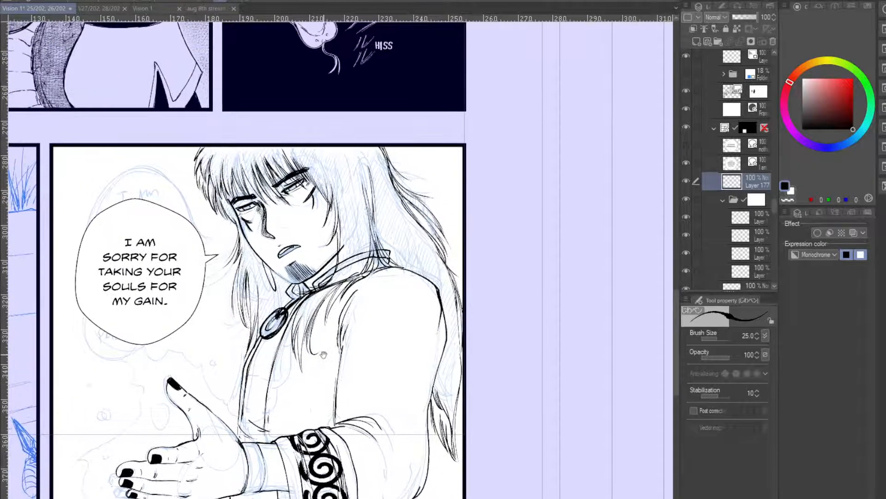
left_click(708, 42)
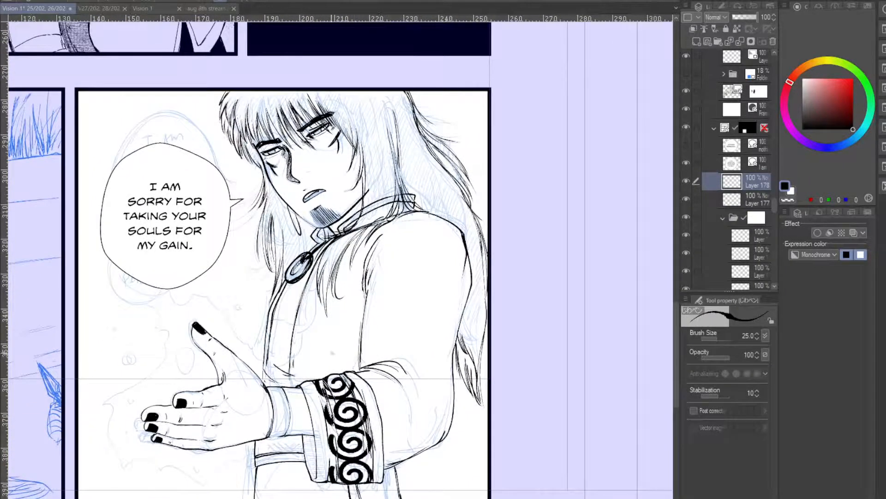
key("ctrl+plus")
mouse_move(299, 344)
left_mouse_down()
mouse_move(303, 366)
mouse_move(292, 360)
left_mouse_up()
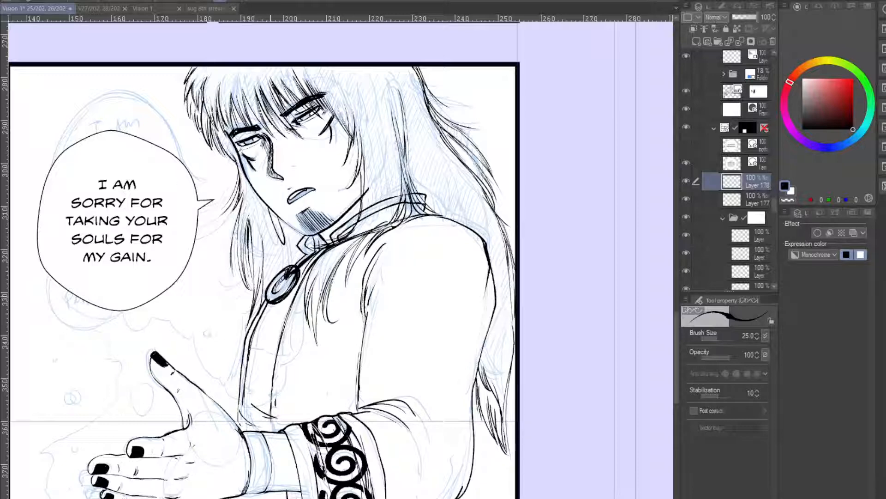
- Ink a thick curved ornament line on the chest below the brooch with pen size 70
key("bracketright")
key("bracketright")
key("bracketright")
left_click_drag(292, 252, 302, 303)
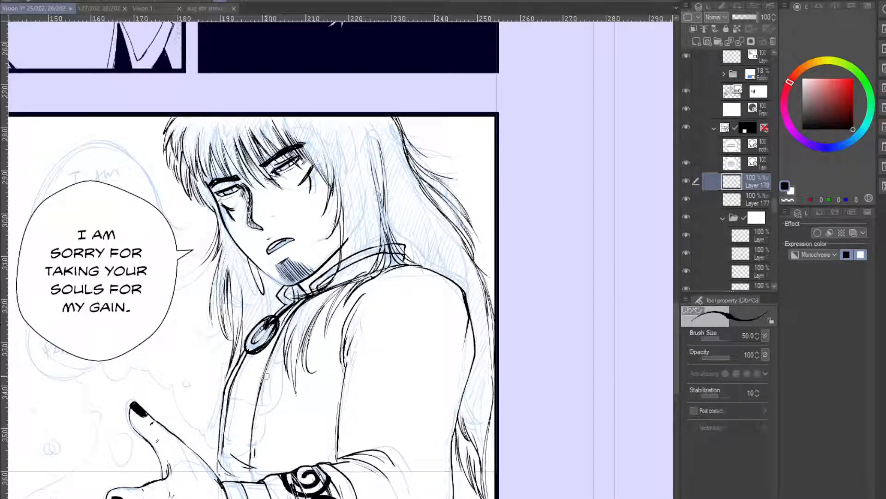
left_click_drag(265, 377, 306, 326)
key("ctrl+z")
key("bracketright")
key("bracketright")
mouse_move(262, 381)
left_mouse_down()
mouse_move(283, 372)
mouse_move(271, 378)
mouse_move(323, 302)
mouse_move(279, 371)
mouse_move(261, 382)
left_mouse_up()
key("ctrl+z")
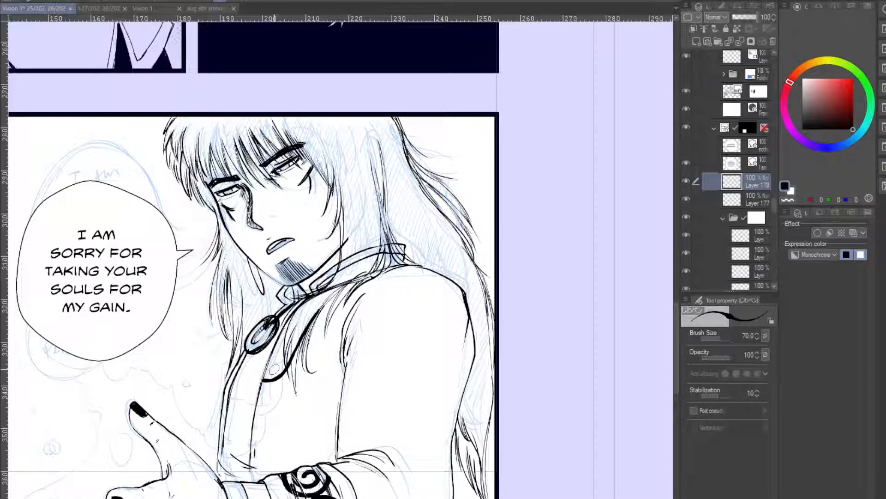
- Ink nested arcs beside the brooch and a thick curve on the opposite edge of the coat opening
mouse_move(276, 343)
left_mouse_down()
mouse_move(309, 315)
mouse_move(297, 337)
mouse_move(309, 314)
left_mouse_up()
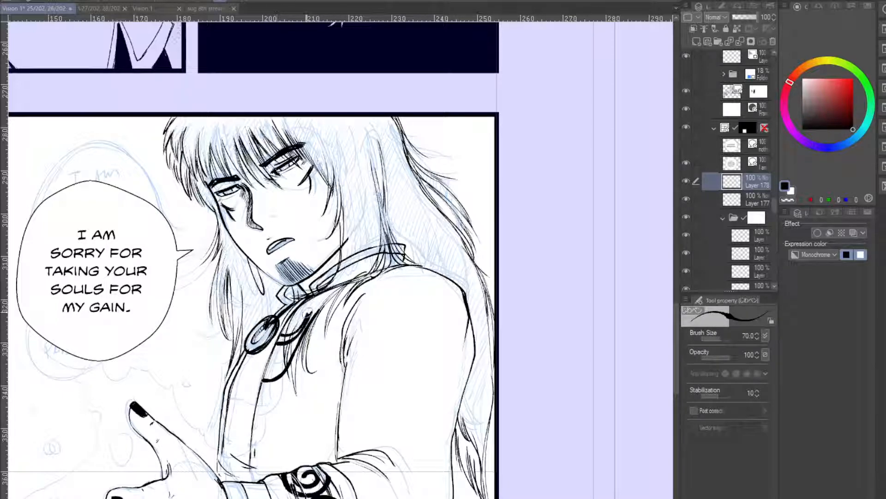
left_click_drag(277, 341, 313, 305)
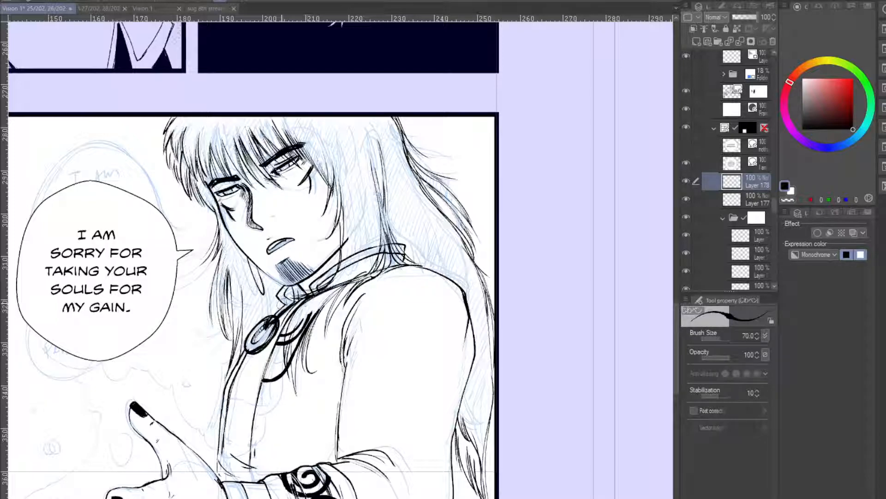
left_click_drag(263, 381, 285, 368)
left_click_drag(233, 380, 246, 346)
- Ink layered scallops down the chest ornament below the brooch, finishing with pen size 50
key("bracketleft")
key("bracketleft")
key("bracketleft")
key("bracketleft")
left_click_drag(293, 333, 256, 383)
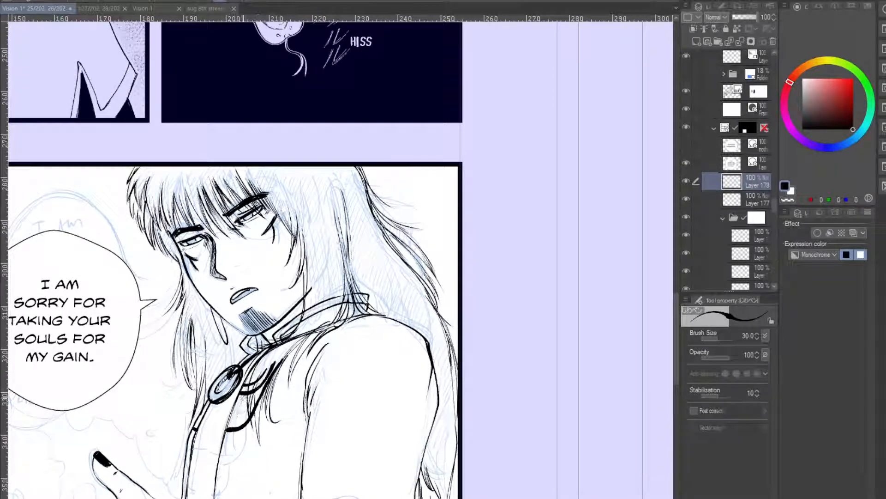
key("bracketright")
key("bracketright")
mouse_move(241, 402)
left_mouse_down()
mouse_move(229, 427)
mouse_move(246, 427)
mouse_move(236, 423)
left_mouse_up()
mouse_move(252, 405)
left_mouse_down()
mouse_move(229, 426)
mouse_move(238, 425)
mouse_move(261, 370)
mouse_move(233, 391)
left_mouse_up()
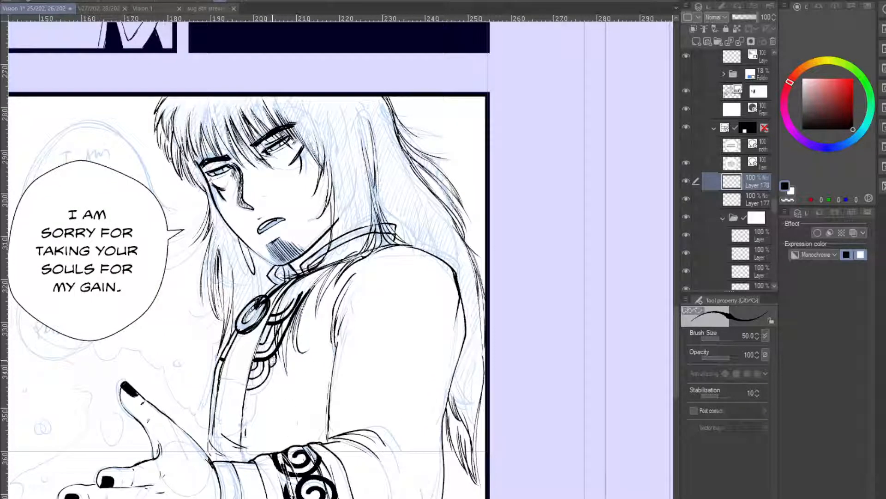
- Redraw the small spiral curl at the lower tip of the chest ornament
left_click_drag(281, 385, 301, 354)
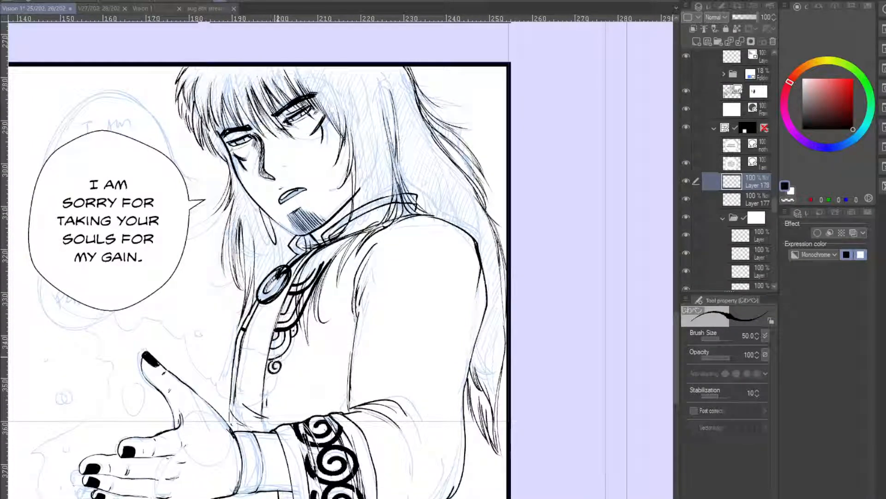
key("ctrl+z")
left_click_drag(272, 361, 273, 365)
left_click_drag(295, 338, 287, 362)
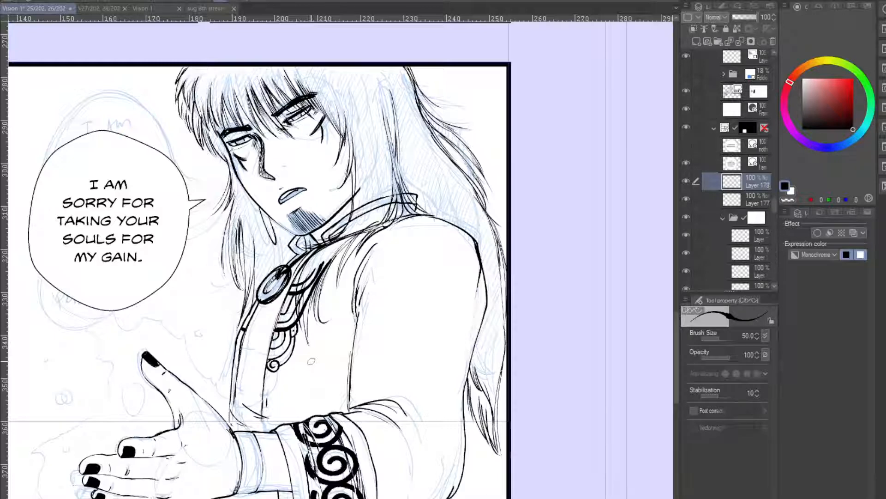
key("ctrl+z")
mouse_move(296, 337)
left_mouse_down()
mouse_move(279, 364)
mouse_move(294, 341)
mouse_move(279, 363)
mouse_move(358, 321)
left_mouse_up()
key("ctrl+z")
key("ctrl+z")
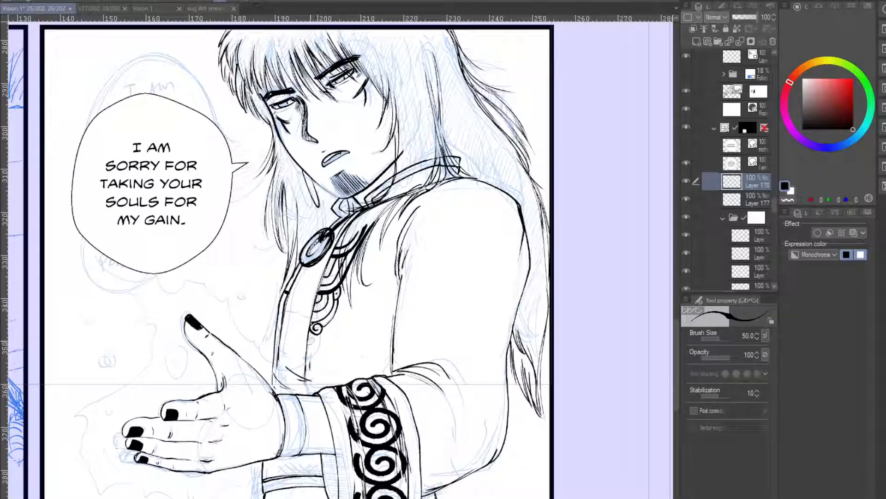
- Ink small dots around the ornament's curl and continue the decoration down the opposite edge of the coat opening
left_click_drag(311, 335, 313, 335)
left_click_drag(285, 294, 279, 324)
key("ctrl+z")
left_click(319, 347)
left_click(322, 338)
left_click_drag(324, 325, 311, 323)
left_click_drag(340, 285, 319, 331)
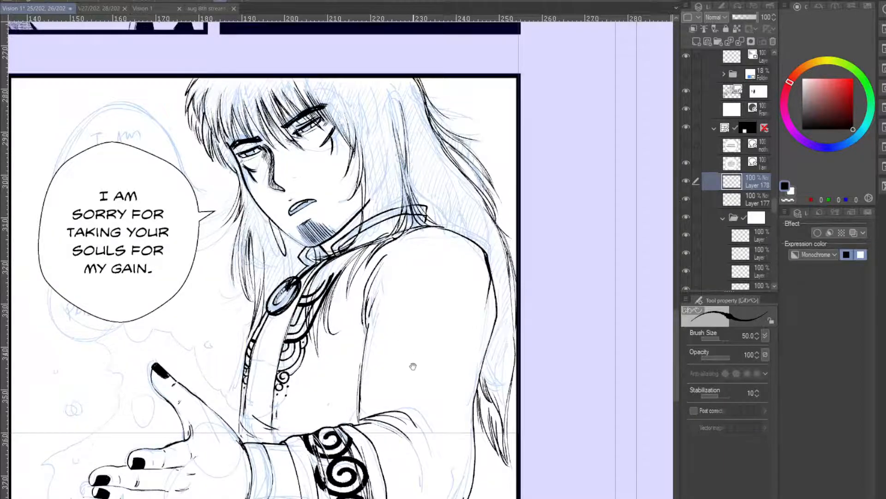
- Add a new layer above the chest ornament layer and set the pen size to 30
left_click_drag(408, 453, 454, 301)
left_click_drag(448, 351, 445, 399)
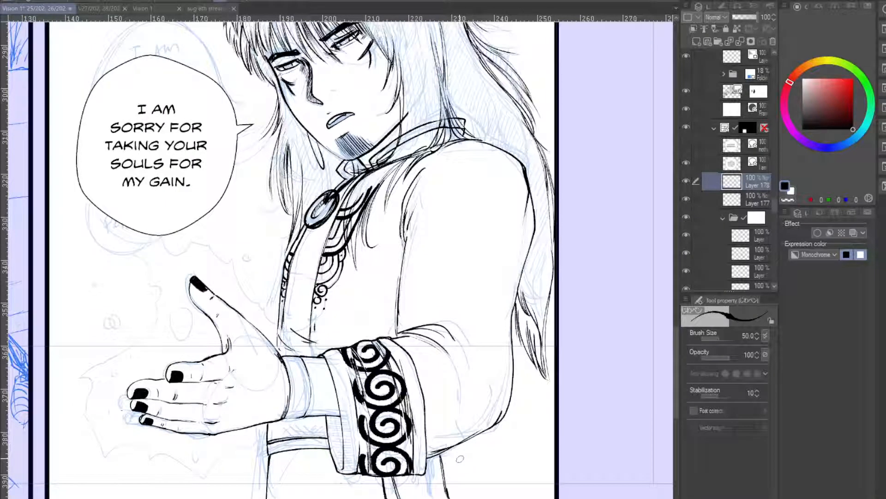
left_click(707, 42)
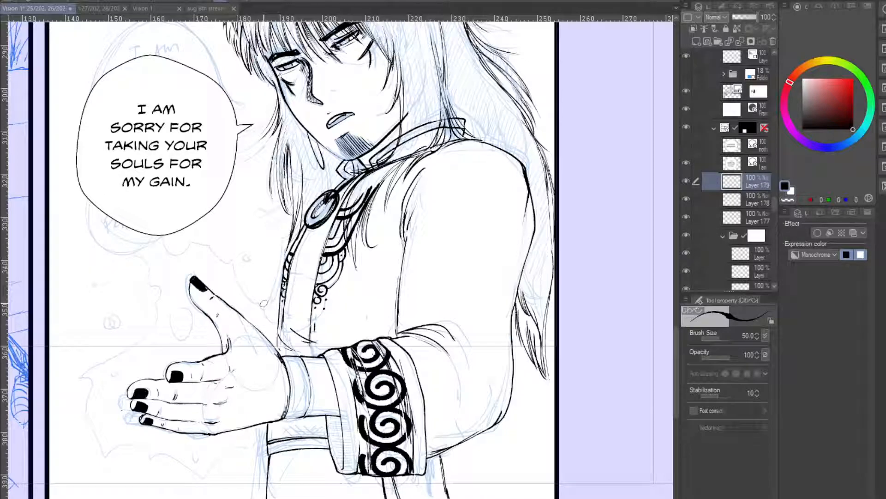
key("bracketleft")
key("bracketleft")
left_click_drag(286, 283, 314, 289)
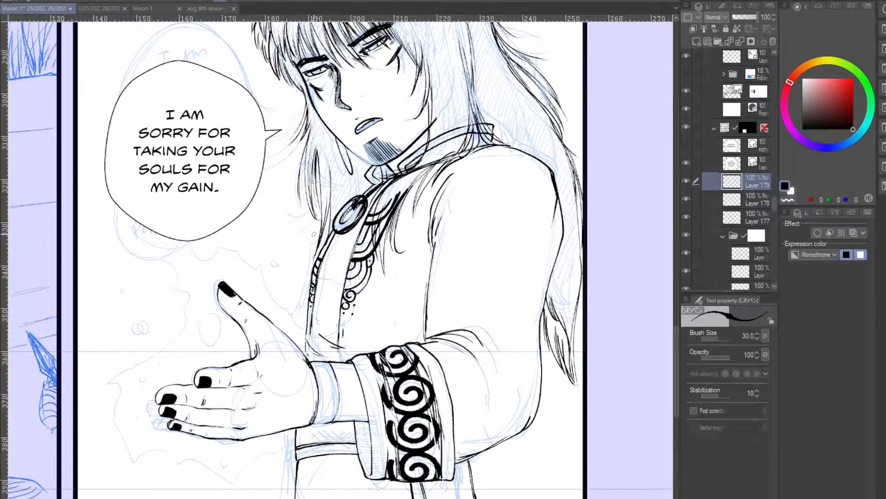
mouse_move(238, 255)
left_mouse_down()
mouse_move(259, 271)
mouse_move(171, 262)
left_mouse_up()
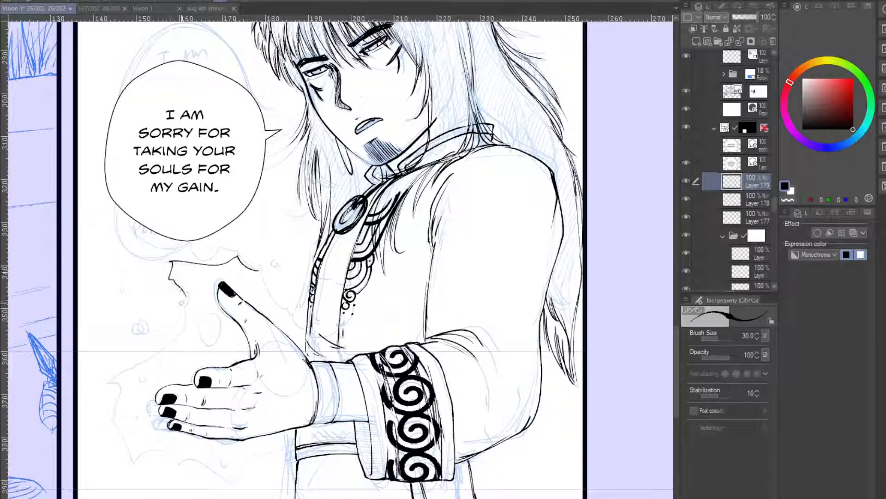
key("ctrl+z")
key("ctrl+z")
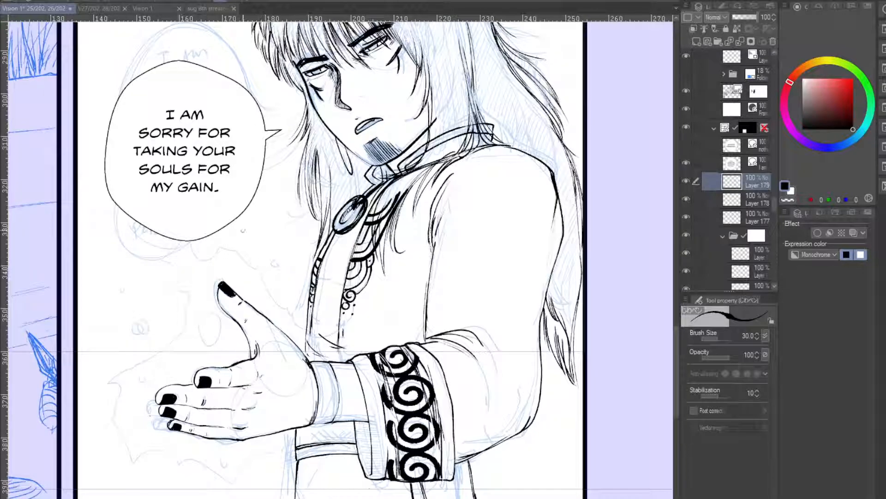
- Ink a spiky aura outline around the outstretched hand and cut small gaps in it with the hard eraser at size 60
mouse_move(347, 349)
left_mouse_down()
mouse_move(306, 324)
mouse_move(251, 261)
mouse_move(162, 279)
mouse_move(162, 353)
mouse_move(119, 441)
mouse_move(193, 467)
mouse_move(252, 471)
mouse_move(350, 422)
left_mouse_up()
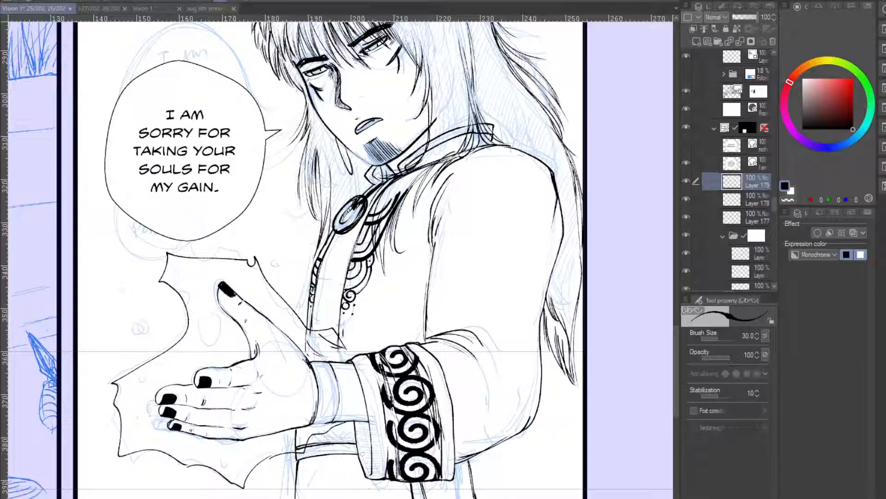
key("e")
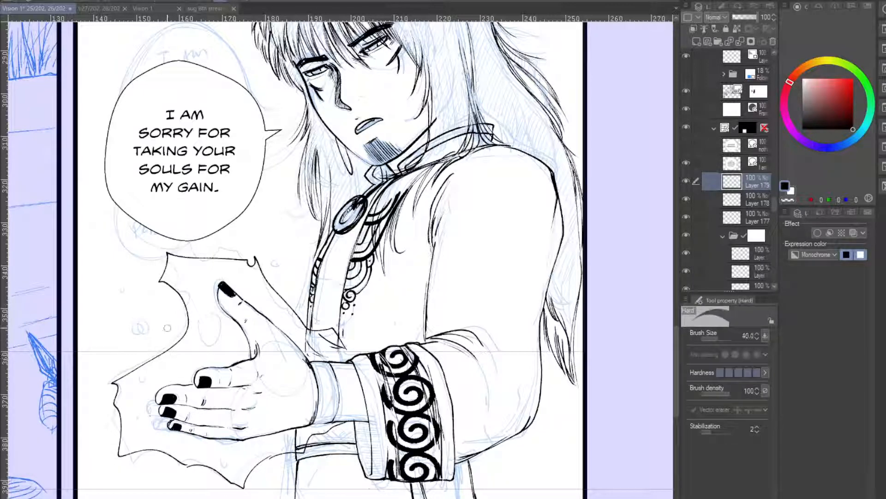
key("]")
left_click_drag(182, 336, 184, 332)
left_click(120, 424)
left_click_drag(161, 451, 165, 453)
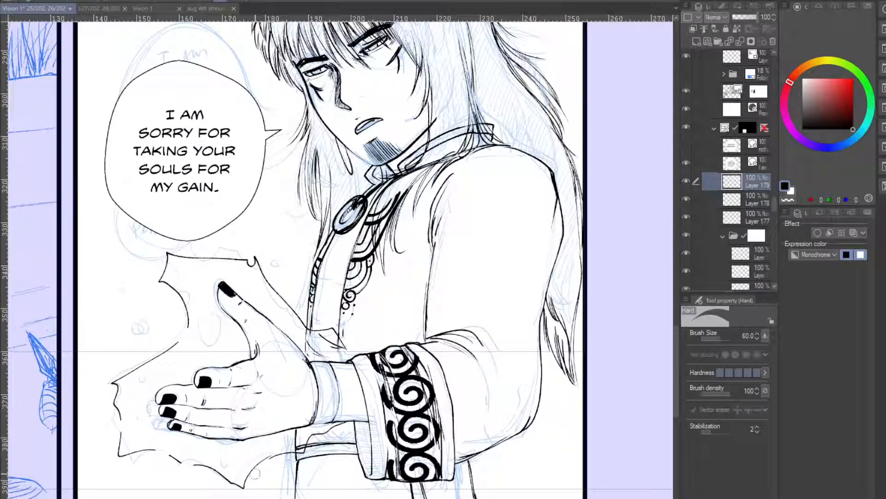
left_click_drag(263, 463, 265, 461)
left_click_drag(203, 259, 197, 255)
mouse_move(288, 302)
left_mouse_down()
mouse_move(282, 296)
mouse_move(285, 304)
left_mouse_up()
- Ink small rounded bumps with the size 30 pen to bridge the gaps in the aura outline
key("p")
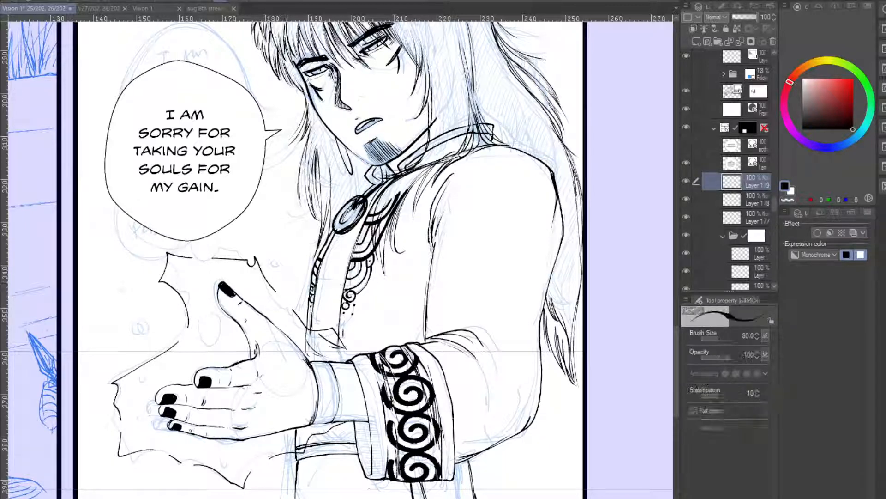
left_click_drag(178, 342, 193, 329)
left_click_drag(276, 289, 286, 316)
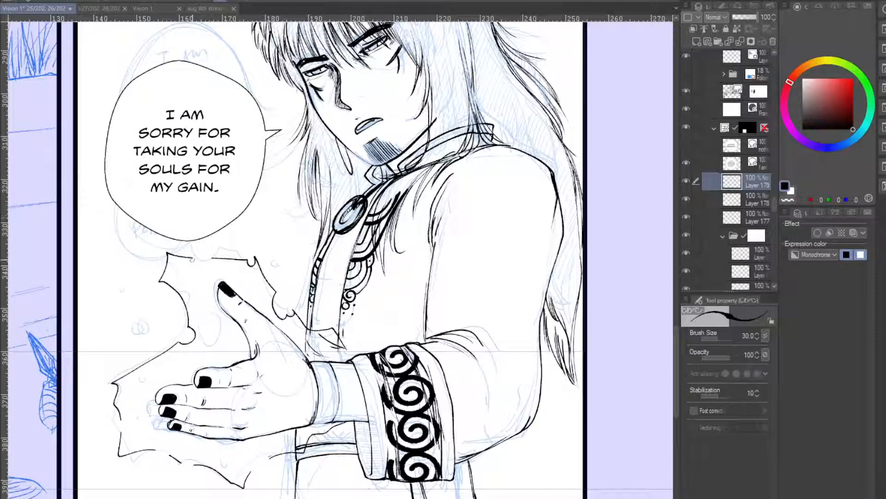
left_click_drag(192, 259, 217, 254)
left_click_drag(129, 420, 125, 432)
key("ctrl+z")
mouse_move(121, 421)
left_mouse_down()
mouse_move(157, 450)
mouse_move(214, 431)
mouse_move(172, 450)
mouse_move(196, 464)
left_mouse_up()
mouse_move(270, 459)
left_mouse_down()
mouse_move(255, 470)
mouse_move(268, 470)
mouse_move(269, 455)
mouse_move(240, 463)
mouse_move(265, 464)
left_mouse_up()
key("ctrl+z")
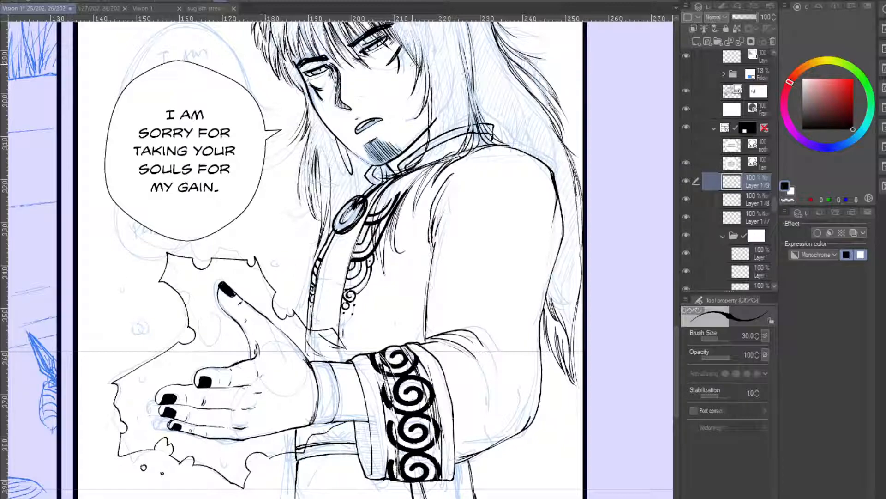
- Ink small loose bubbles floating outside the aura outline around the hand
mouse_move(386, 215)
left_mouse_down()
mouse_move(360, 183)
mouse_move(360, 215)
mouse_move(379, 211)
left_mouse_up()
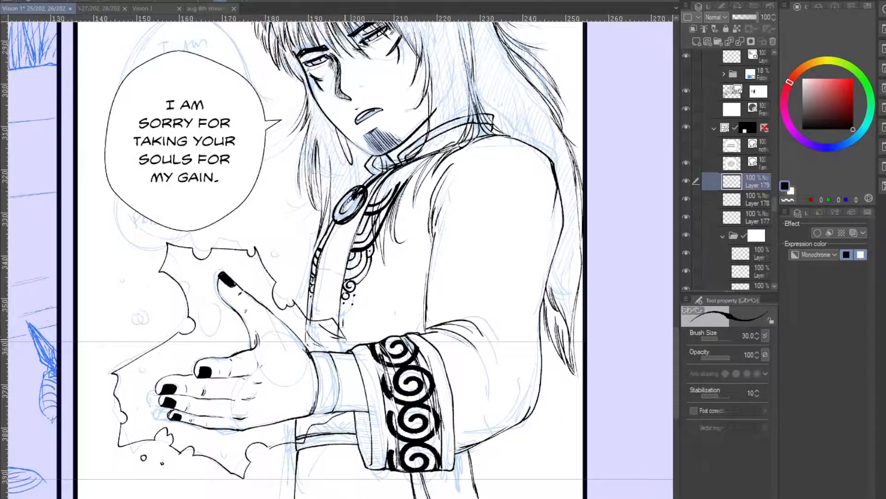
left_click_drag(327, 369, 403, 382)
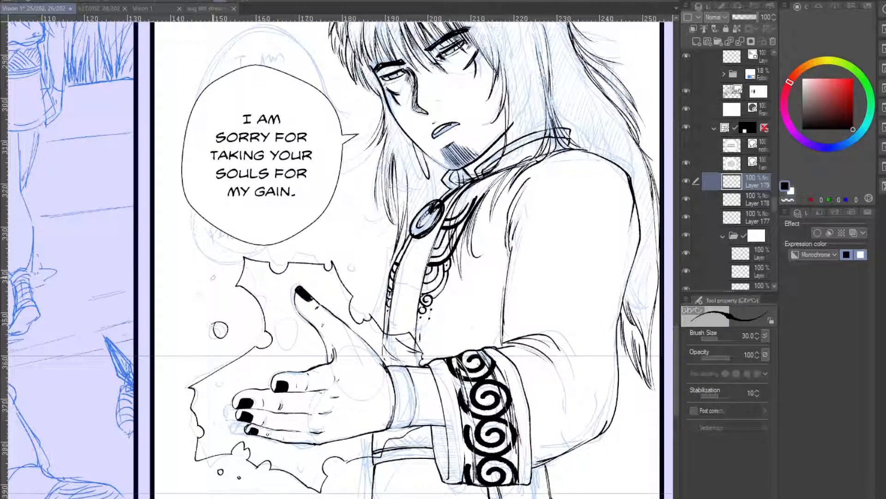
key("ctrl+z")
mouse_move(216, 321)
left_mouse_down()
mouse_move(228, 325)
mouse_move(210, 326)
left_mouse_up()
key("ctrl+z")
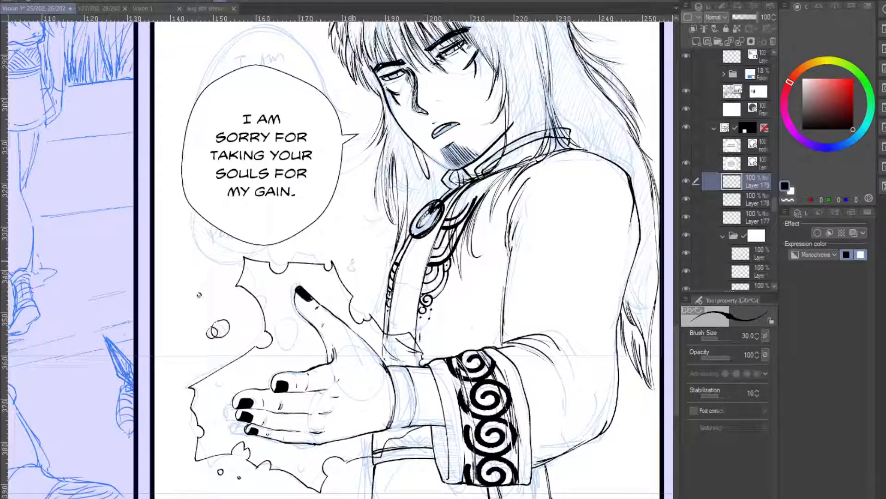
left_click_drag(351, 268, 353, 259)
mouse_move(173, 367)
left_mouse_down()
mouse_move(179, 376)
mouse_move(178, 354)
left_mouse_up()
key("ctrl+z")
left_click_drag(267, 329, 152, 273)
left_click_drag(337, 267, 354, 362)
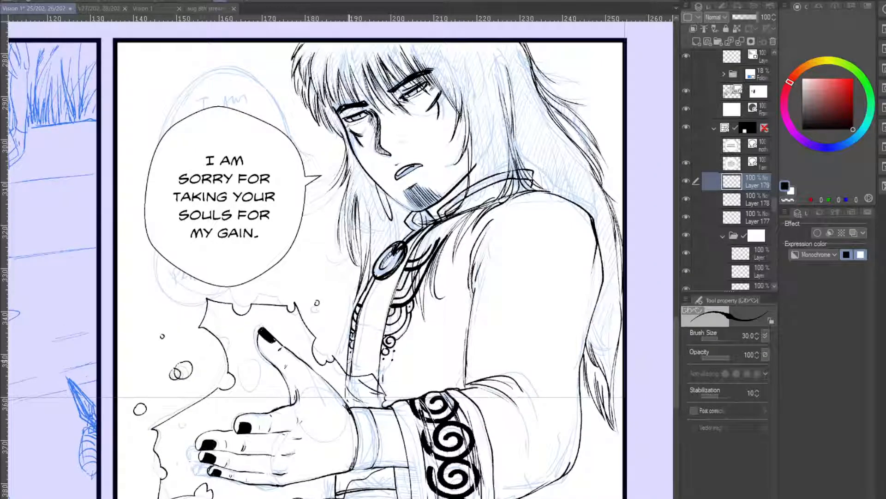
- Add a new layer and select the man's long hair with the Lasso
mouse_move(529, 259)
left_mouse_down()
mouse_move(505, 301)
mouse_move(509, 265)
left_mouse_up()
left_click(697, 41)
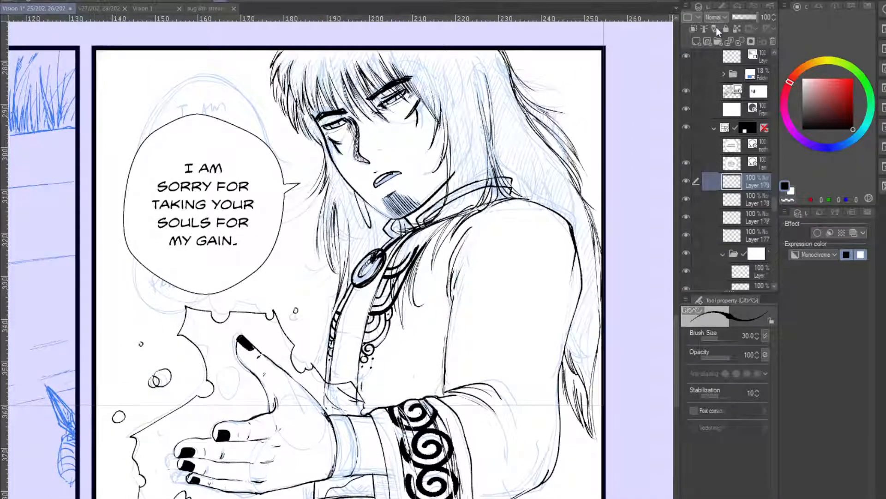
key("m")
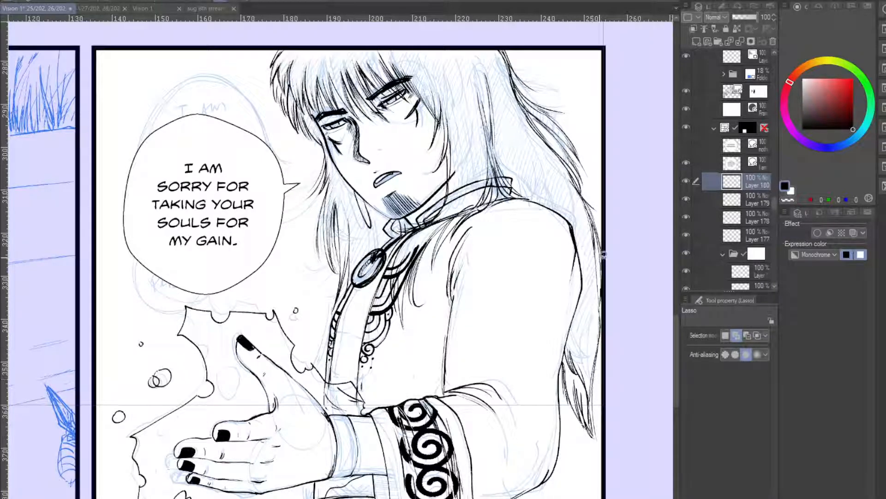
mouse_move(577, 143)
left_mouse_down()
mouse_move(501, 51)
mouse_move(314, 31)
mouse_move(276, 83)
mouse_move(318, 136)
mouse_move(342, 293)
mouse_move(389, 227)
mouse_move(387, 206)
mouse_move(351, 170)
mouse_move(320, 110)
mouse_move(322, 78)
mouse_move(370, 115)
mouse_move(380, 117)
mouse_move(384, 82)
mouse_move(428, 106)
mouse_move(448, 184)
mouse_move(404, 328)
mouse_move(414, 275)
mouse_move(477, 207)
mouse_move(534, 197)
mouse_move(567, 211)
left_mouse_up()
left_click_drag(565, 392, 570, 403)
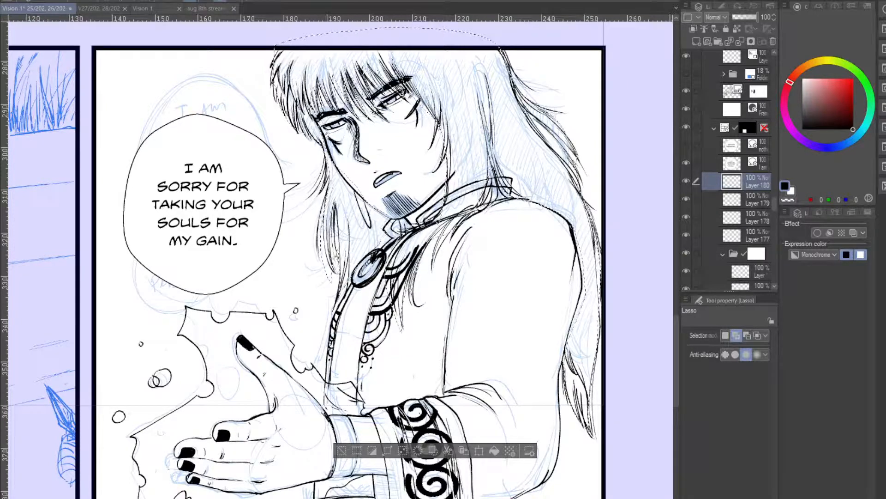
- Fill the hair selection with the hand-drawn hatching material rotated to -68.5 degrees and give it a black border effect with edge thickness 1.0
mouse_move(884, 60)
left_mouse_down()
mouse_move(771, 57)
mouse_move(491, 153)
mouse_move(475, 128)
left_mouse_up()
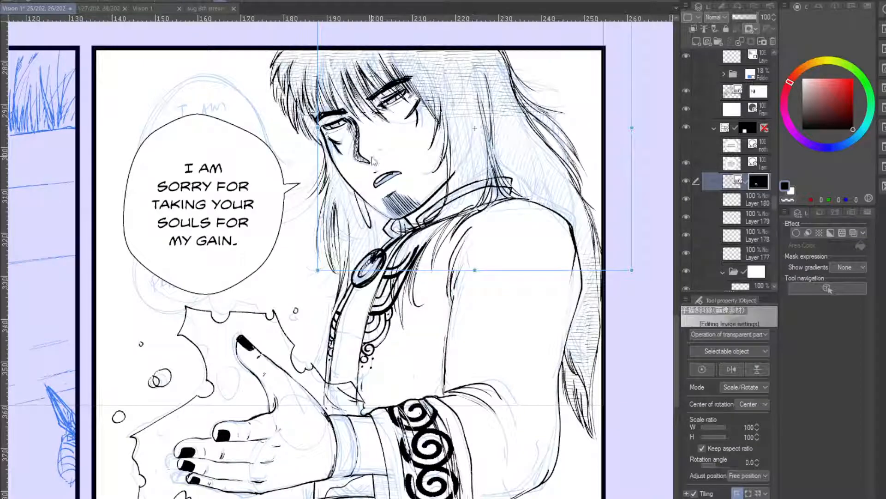
mouse_move(311, 272)
left_mouse_down()
mouse_move(388, 329)
mouse_move(499, 349)
mouse_move(555, 347)
left_mouse_up()
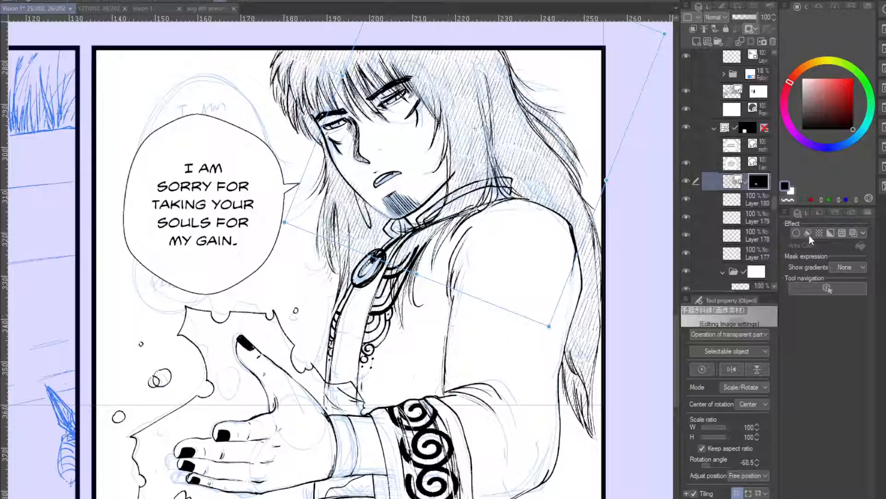
left_click(795, 233)
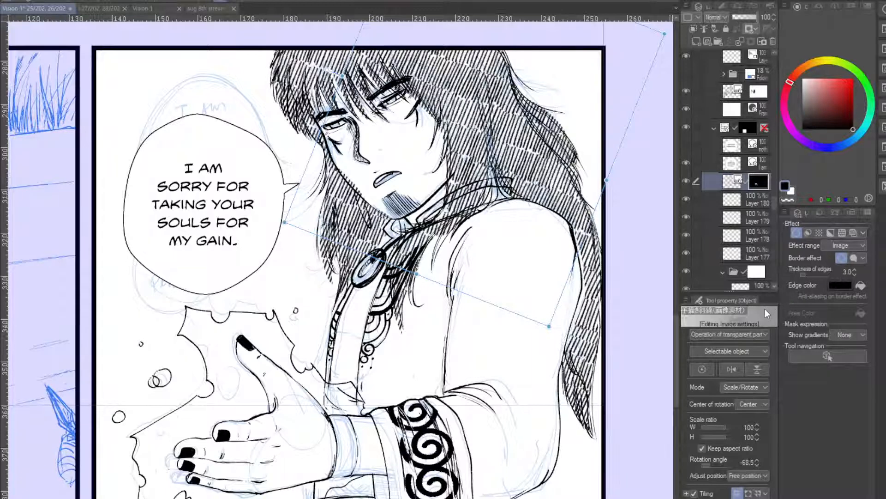
left_click(855, 275)
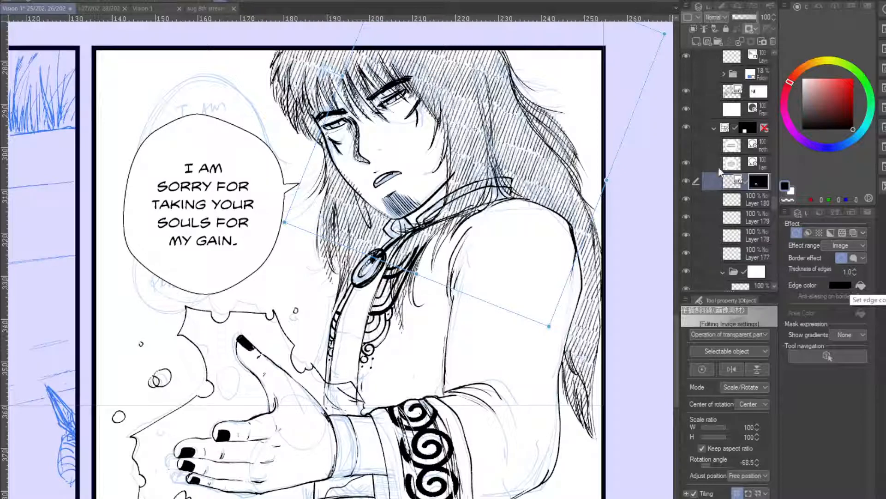
- Clean up the hair hatching along the locks beside the brooch with the hard eraser at size 60
key("e")
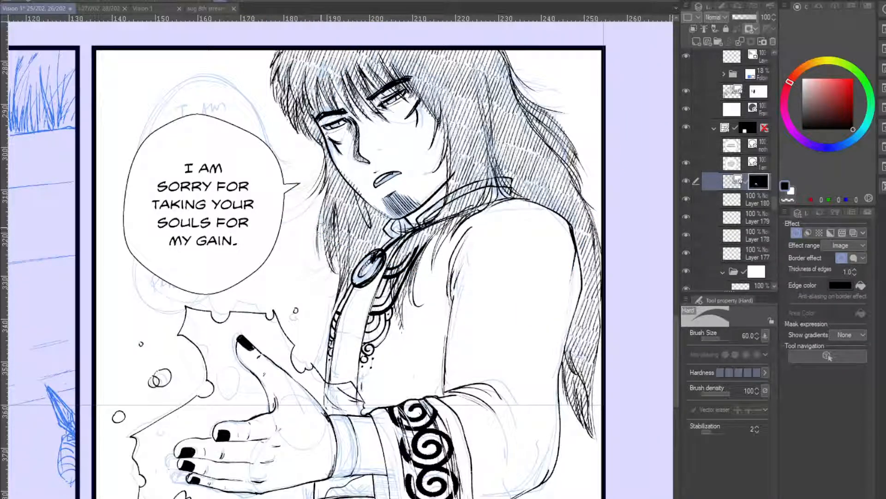
left_click_drag(335, 255, 334, 232)
key("p")
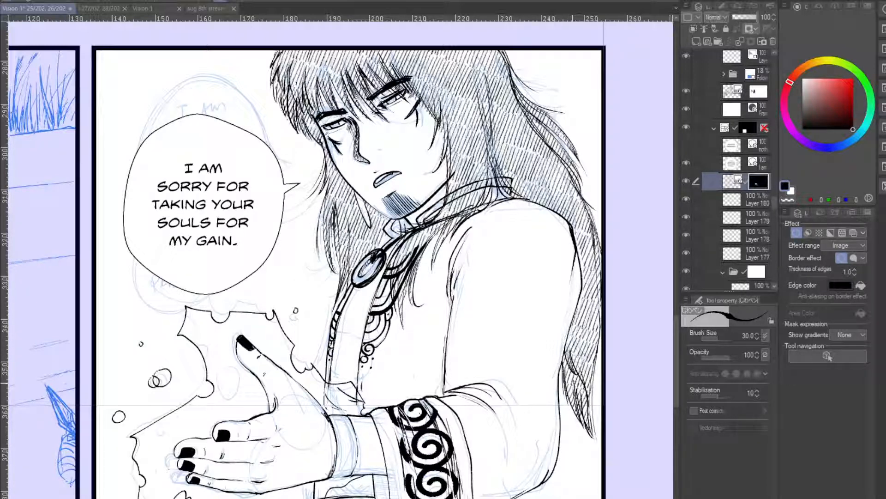
- Add a layer mask to Layer 174 and erase the collar lines over the hair and the coat lines inside the aura
left_click_drag(678, 334, 678, 339)
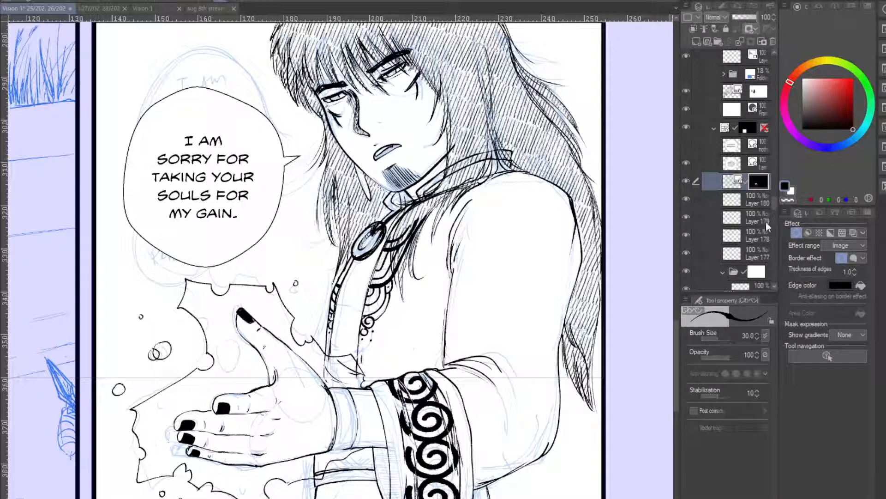
left_click(725, 270)
left_click(741, 283)
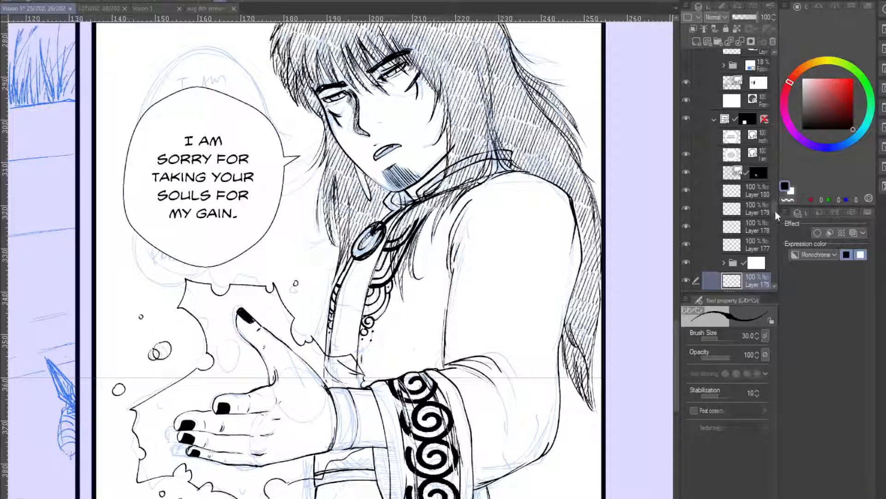
scroll(754, 273, "down", 5)
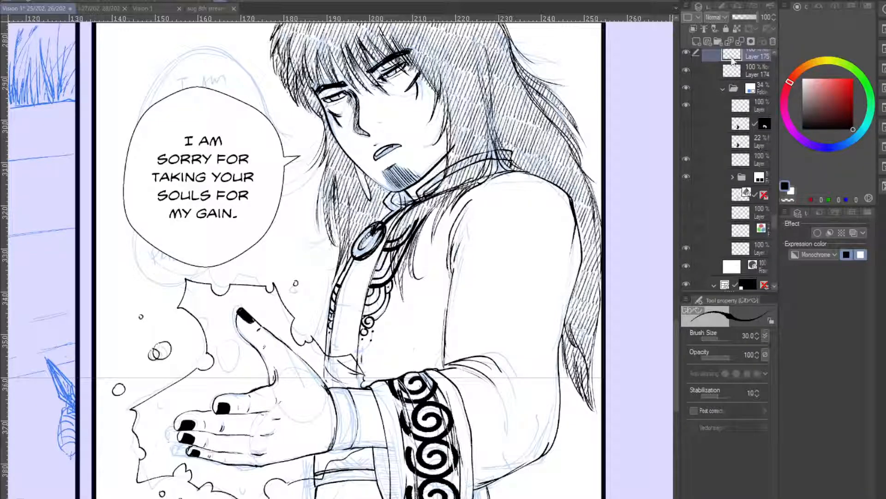
left_click(735, 72)
key("e")
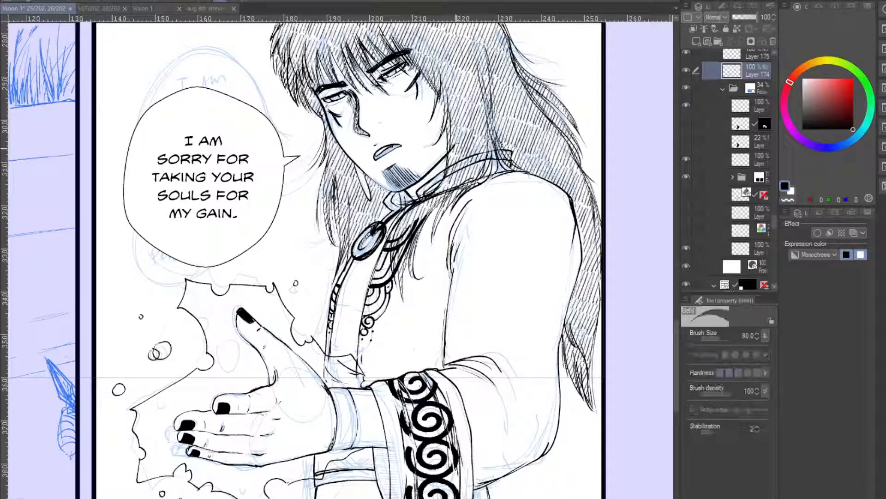
left_click_drag(457, 147, 451, 150)
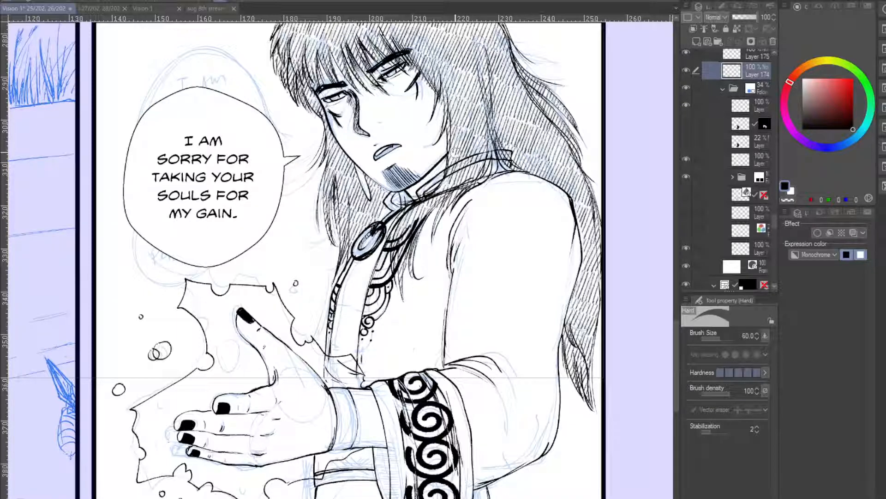
left_click(763, 42)
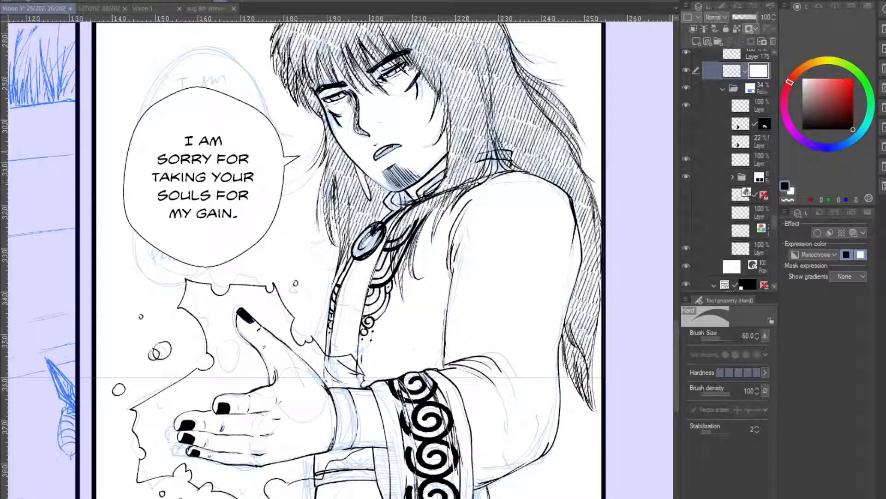
mouse_move(485, 153)
left_mouse_down()
mouse_move(511, 156)
mouse_move(494, 145)
mouse_move(484, 169)
left_mouse_up()
mouse_move(325, 365)
left_mouse_down()
mouse_move(326, 376)
mouse_move(354, 375)
left_mouse_up()
mouse_move(313, 459)
left_mouse_down()
mouse_move(317, 474)
mouse_move(320, 462)
left_mouse_up()
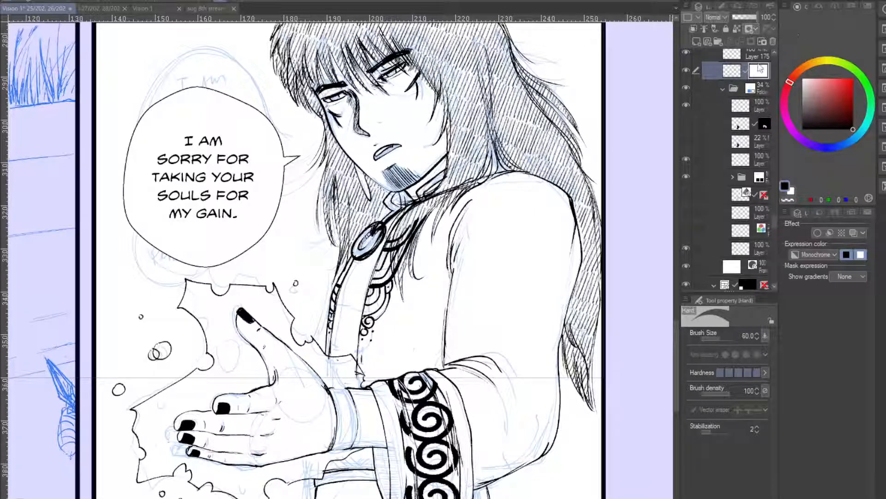
- Select the layer holding the chest ornament by picking the ornament on the canvas with the Object tool
left_click(748, 54)
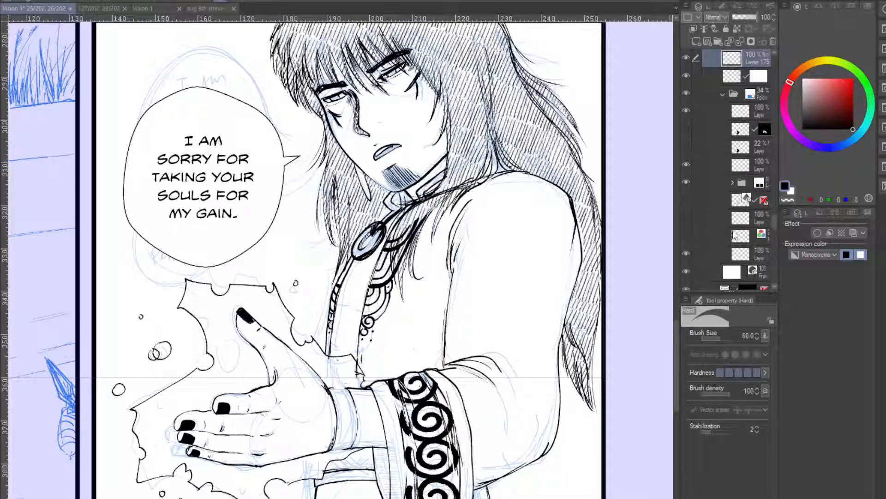
scroll(744, 206, "down", 3)
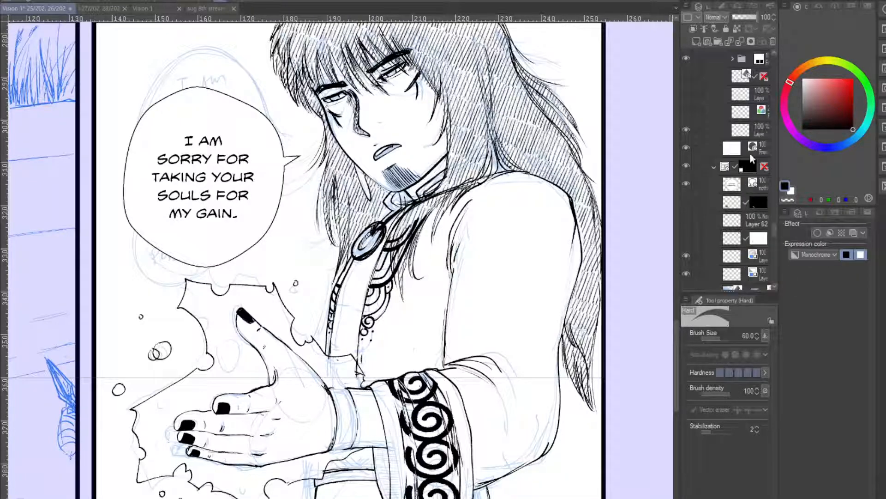
key("o")
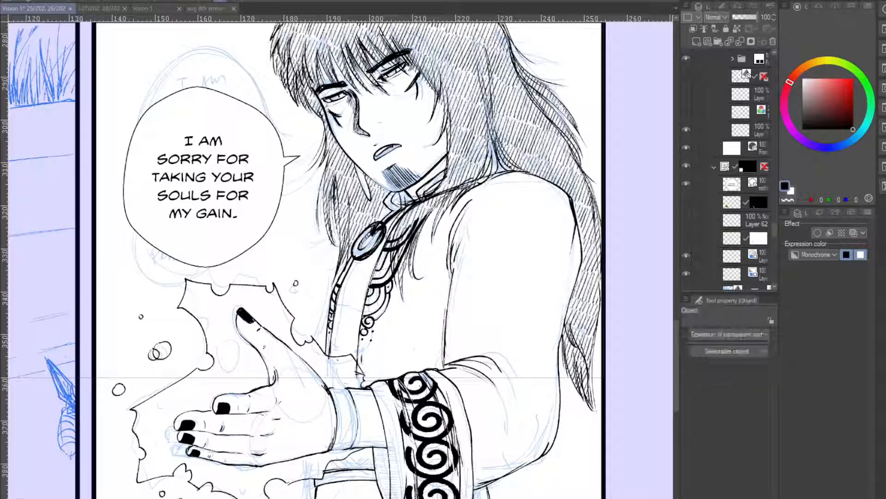
left_click(380, 283)
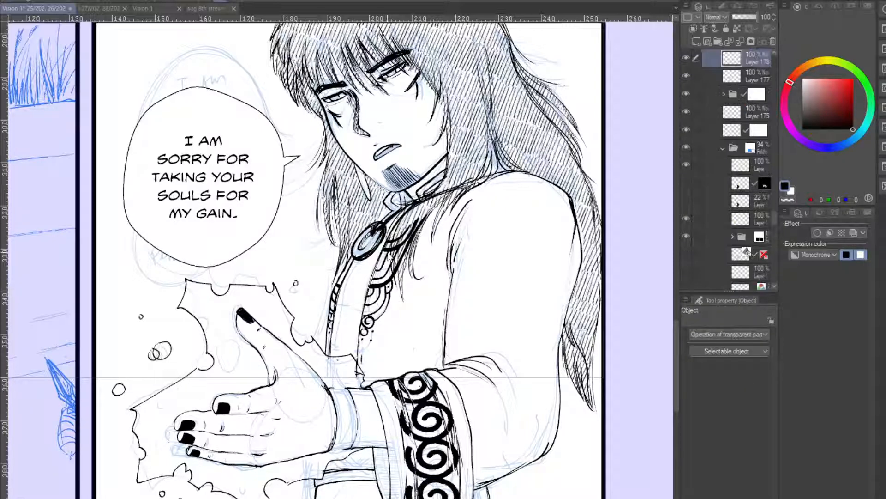
- Add a layer mask to the chest ornament layer and erase the ornament lines that cross the hair locks with the hard eraser
left_click(753, 42)
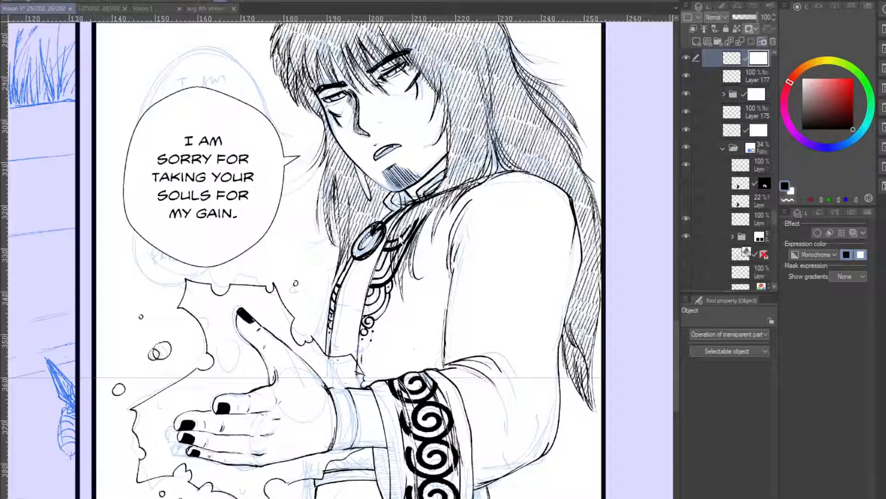
key("e")
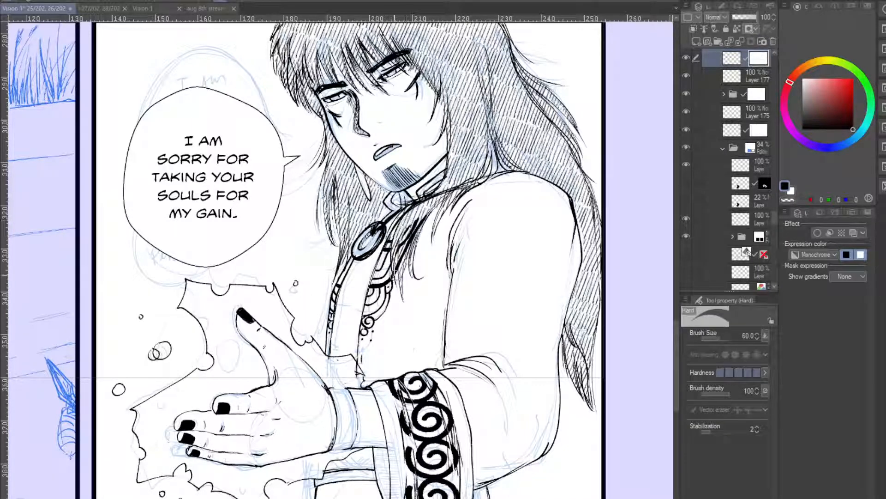
mouse_move(404, 235)
left_mouse_down()
mouse_move(409, 226)
mouse_move(406, 249)
mouse_move(444, 188)
mouse_move(414, 203)
left_mouse_up()
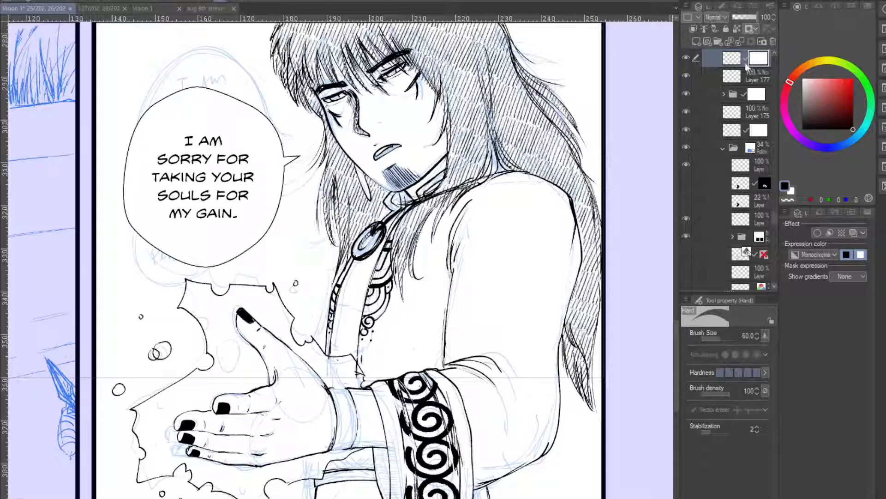
left_click(688, 57)
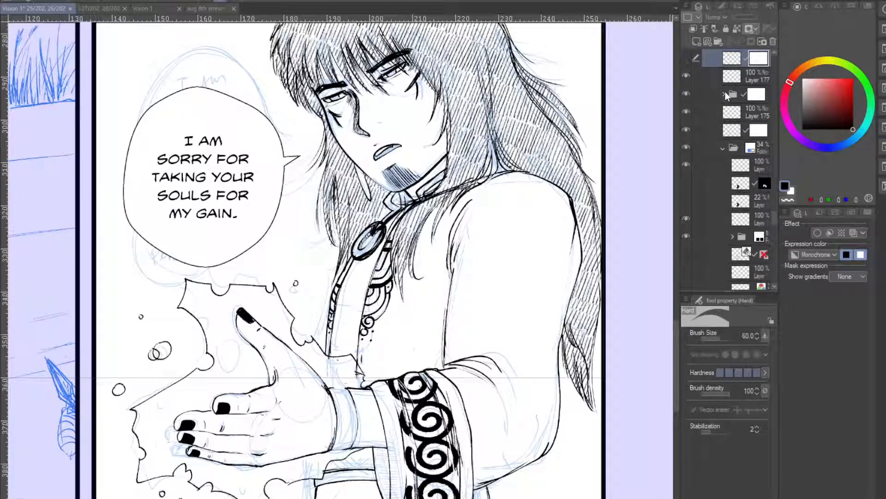
left_click(759, 97)
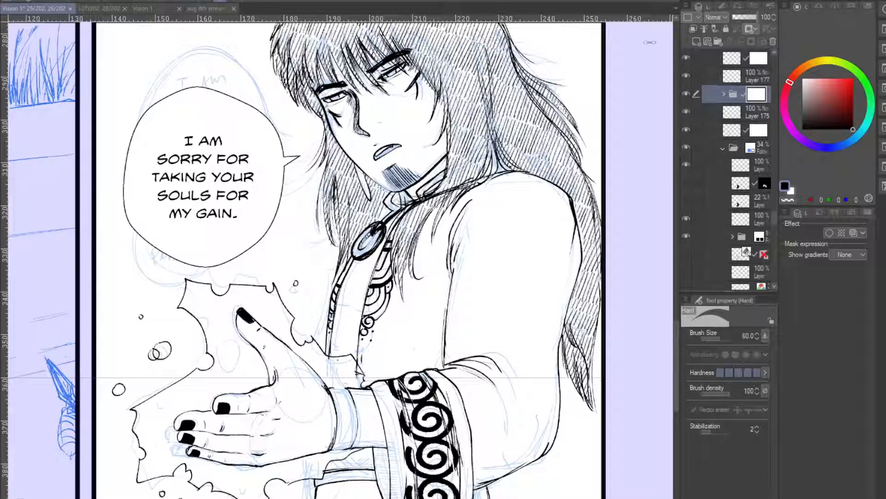
left_click(758, 129)
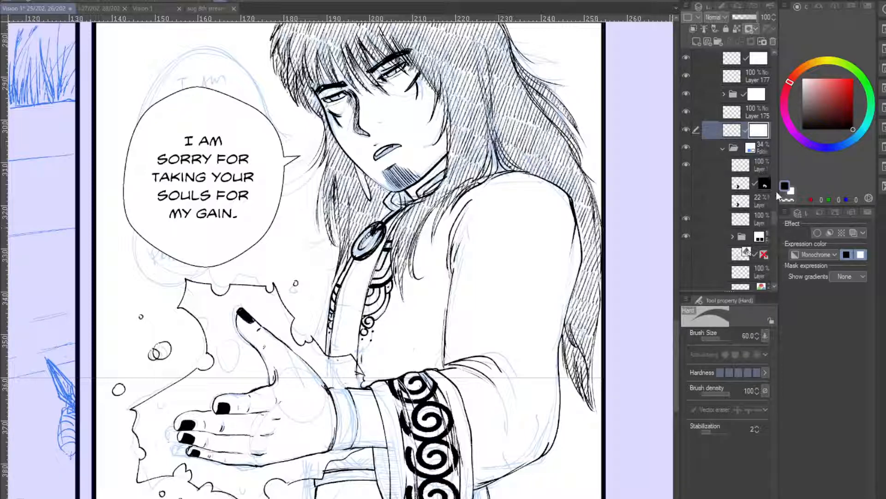
- Create two new raster layers above the masked hair hatching layer
left_click_drag(774, 219, 774, 209)
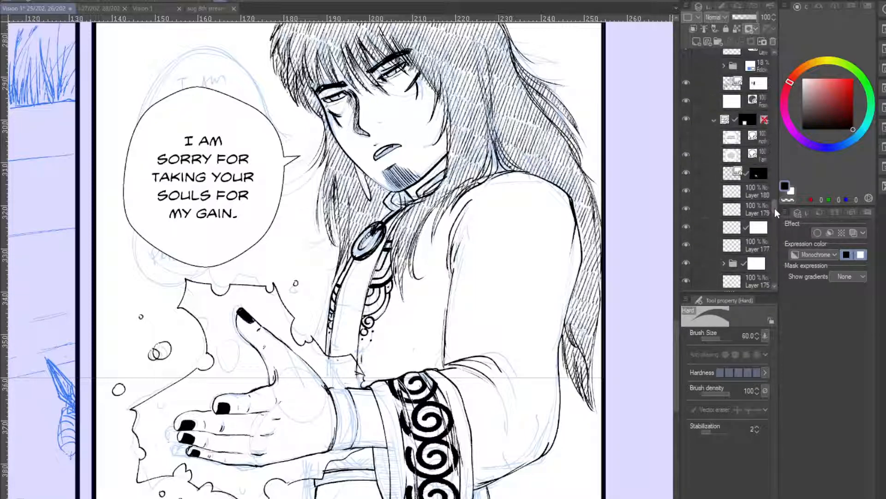
left_click(734, 174)
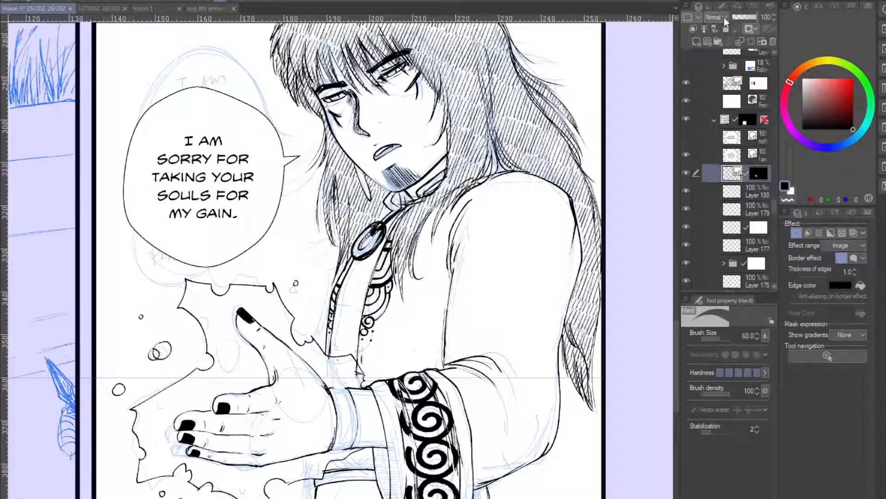
key("ctrl+shift+n")
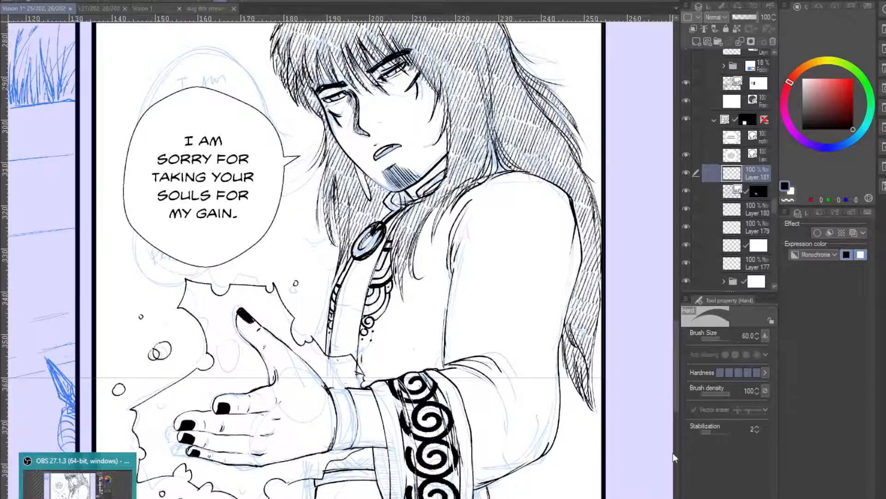
key("ctrl+minus")
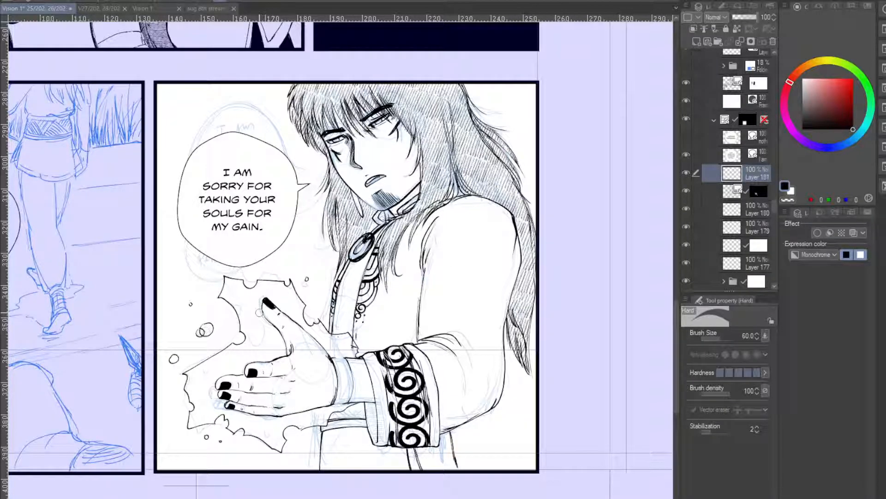
left_click(700, 33)
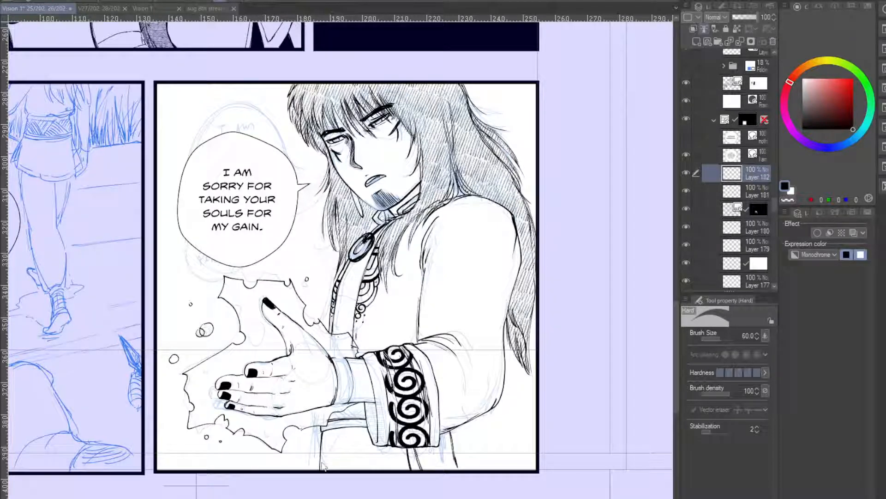
- Lasso around the man's hair, face and clothing and fill the selection with a grainy gray texture material in Multiply mode
key("m")
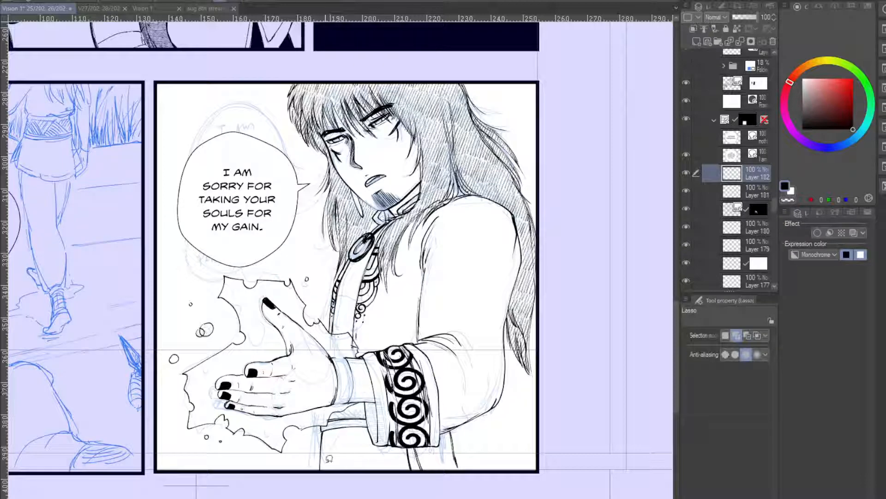
mouse_move(323, 470)
left_mouse_down()
mouse_move(342, 236)
mouse_move(325, 155)
mouse_move(300, 122)
mouse_move(291, 90)
mouse_move(320, 80)
mouse_move(471, 79)
mouse_move(471, 104)
mouse_move(515, 141)
mouse_move(542, 253)
mouse_move(533, 353)
mouse_move(512, 335)
mouse_move(507, 365)
mouse_move(478, 415)
mouse_move(454, 433)
left_mouse_up()
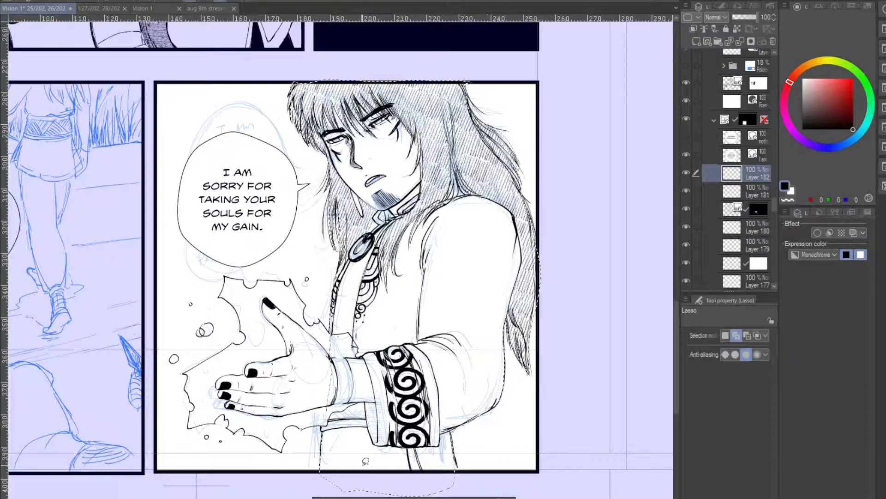
scroll(326, 400, "up", 1)
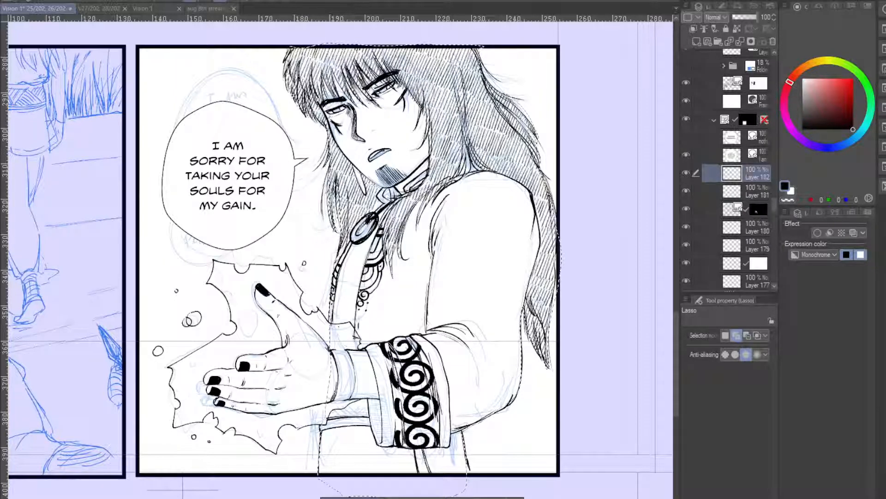
left_click_drag(530, 279, 443, 289)
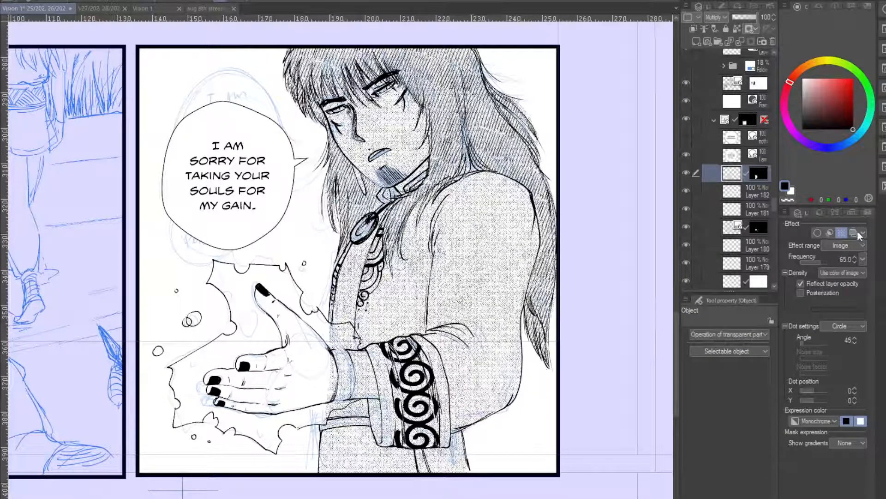
- Turn off the tone effect on the figure's gray texture layer after comparing it with the 65.0 frequency version
left_click(842, 233)
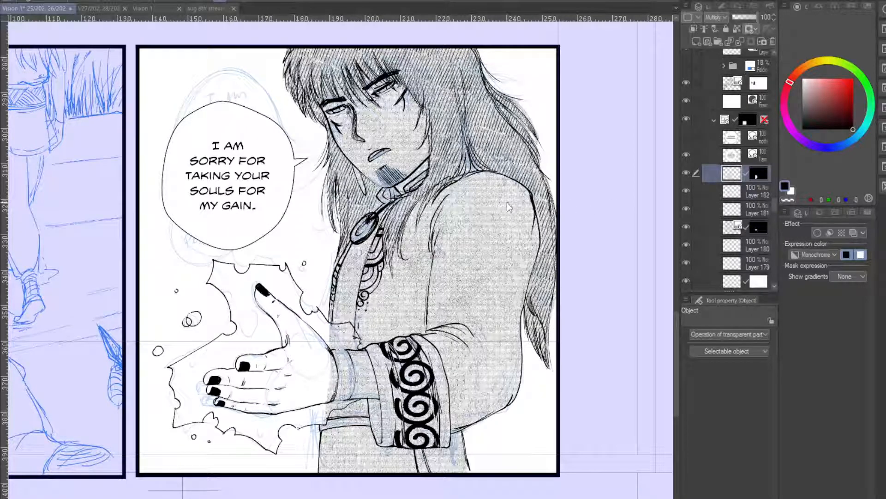
scroll(469, 201, "up", 1)
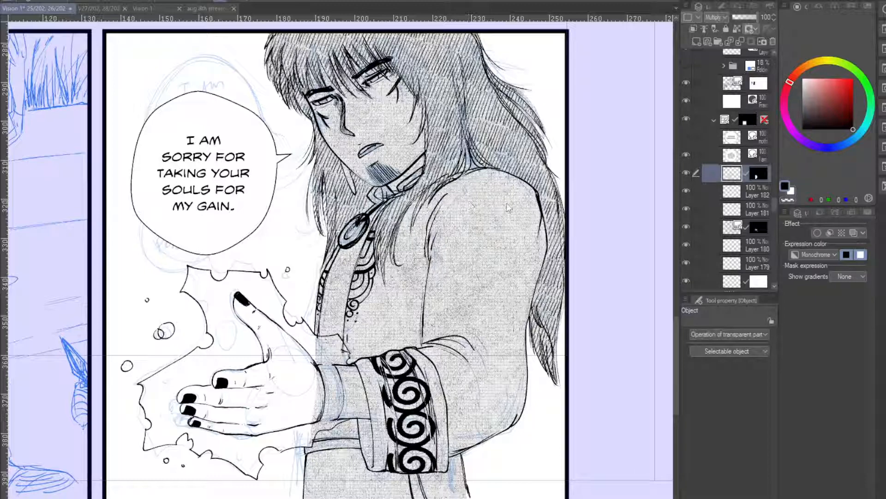
left_click(839, 235)
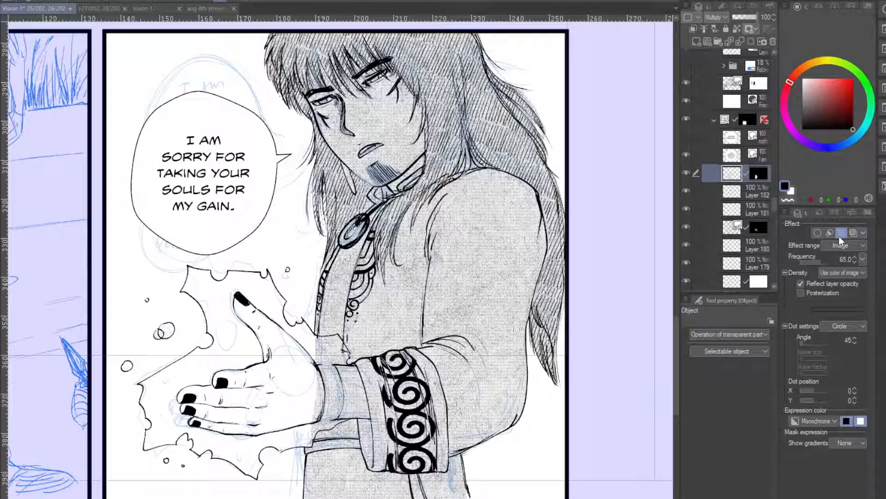
left_click(838, 236)
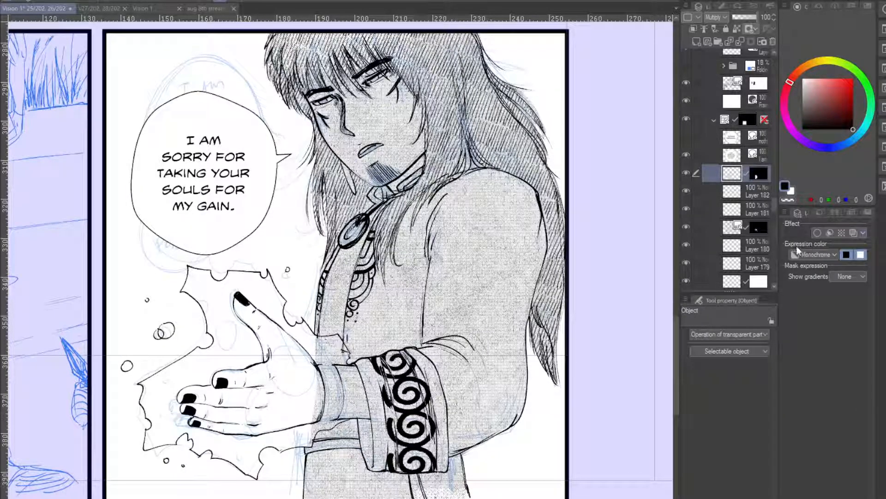
- Mask out the gray texture inside the aura around the wrist and below the sleeve with the G-pen at size 17.1
key("p")
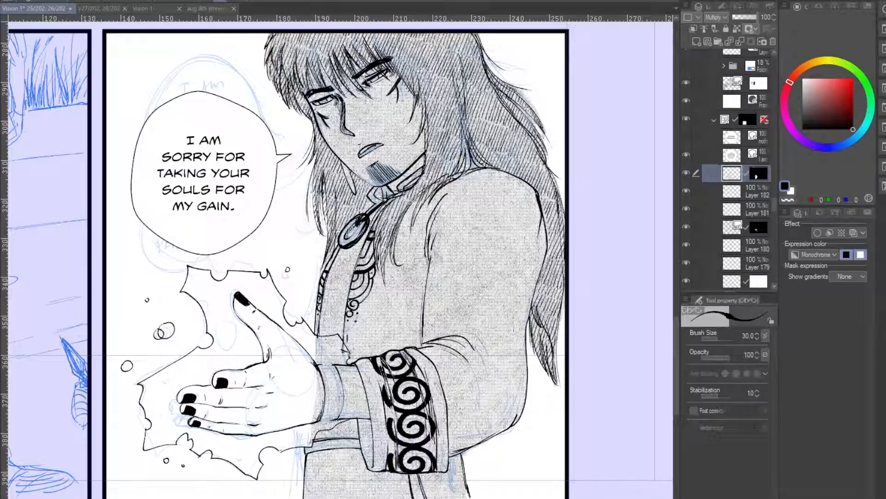
key("p")
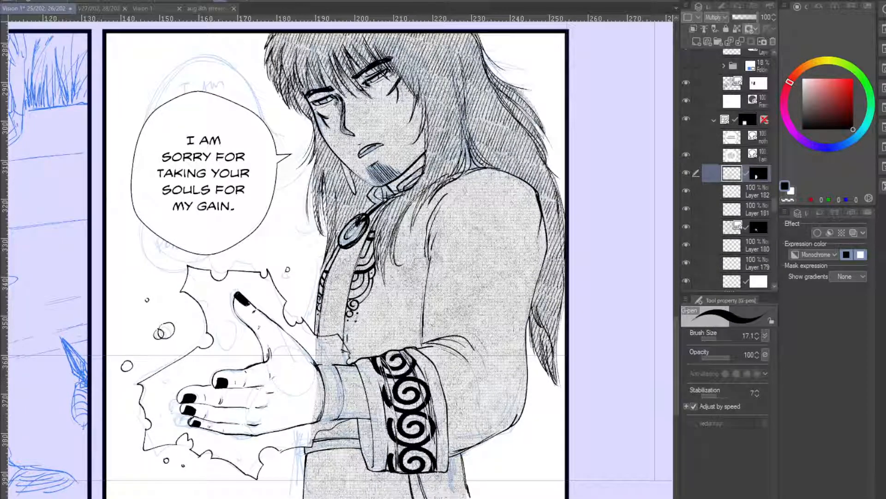
scroll(486, 201, "down", 2)
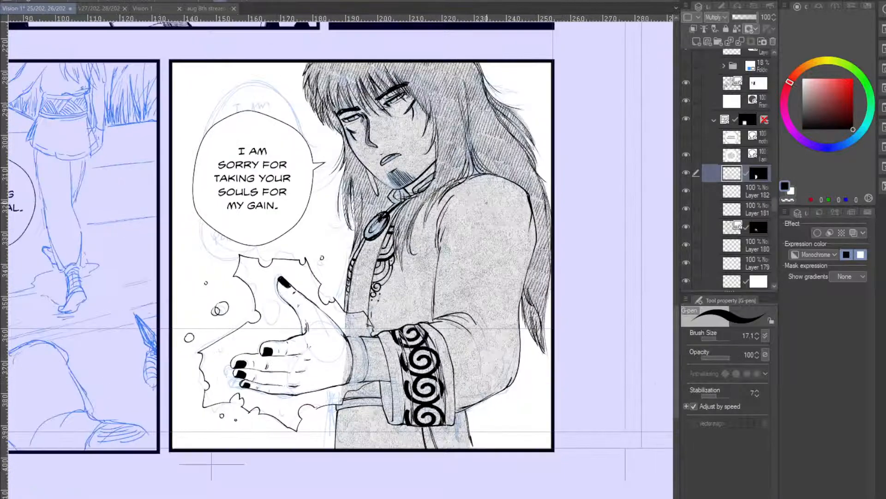
scroll(486, 202, "up", 1)
scroll(486, 202, "down", 3)
scroll(485, 202, "up", 2)
scroll(484, 201, "up", 1)
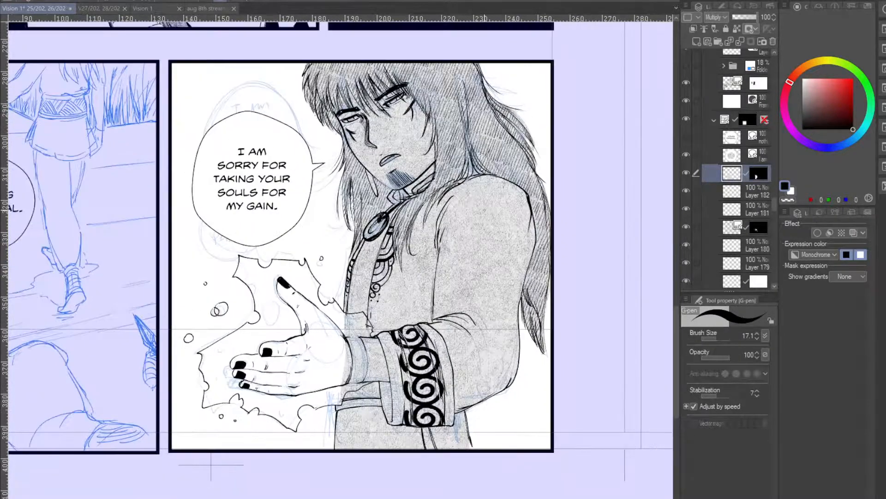
scroll(480, 207, "up", 2)
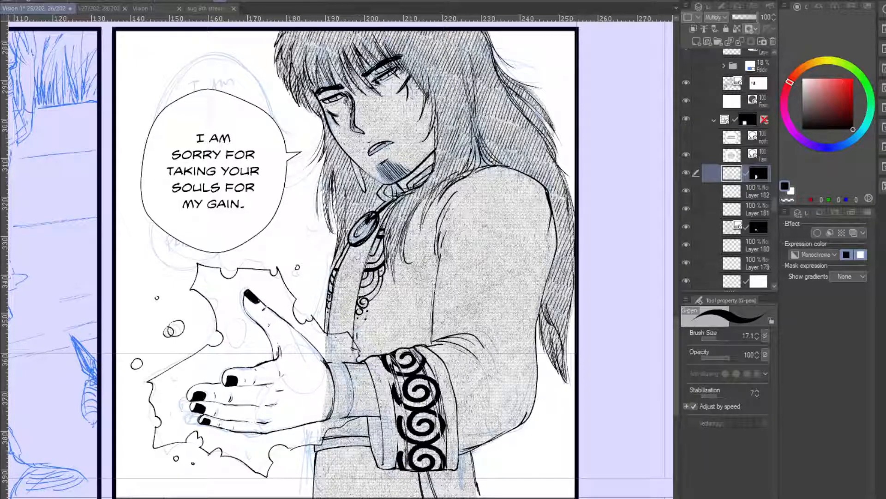
left_click(759, 228)
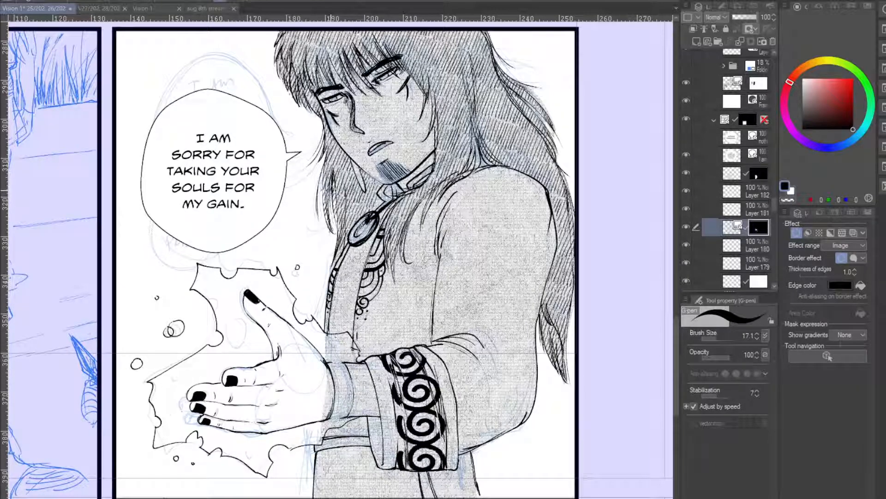
left_click(758, 173)
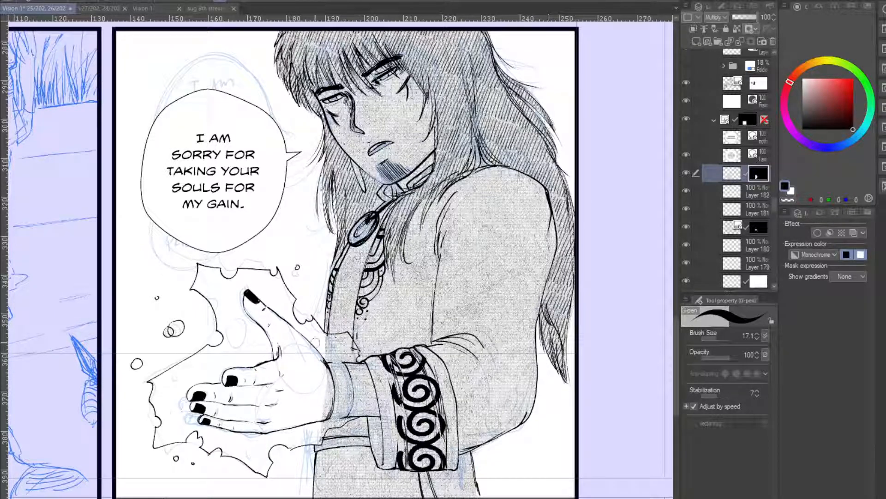
mouse_move(314, 341)
left_mouse_down()
mouse_move(352, 347)
mouse_move(352, 355)
mouse_move(328, 356)
mouse_move(347, 344)
mouse_move(327, 369)
mouse_move(328, 418)
left_mouse_up()
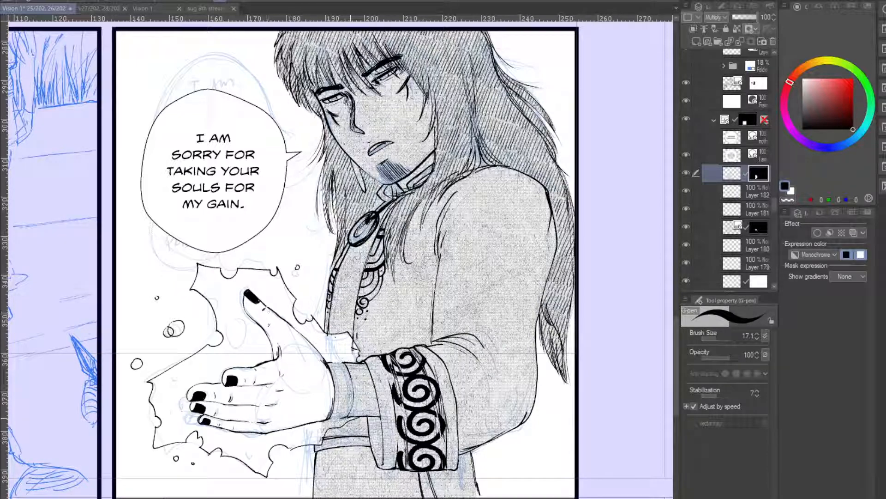
left_click_drag(350, 419, 319, 440)
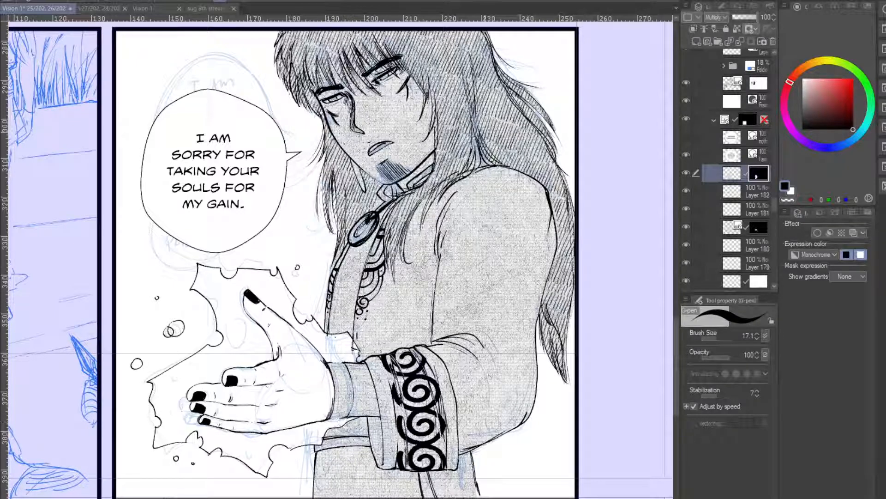
- Paint on the hatching layer's mask with the G-pen at size 139 to hatch the inner sleeve, coat opening and cuff borders
left_click(754, 224)
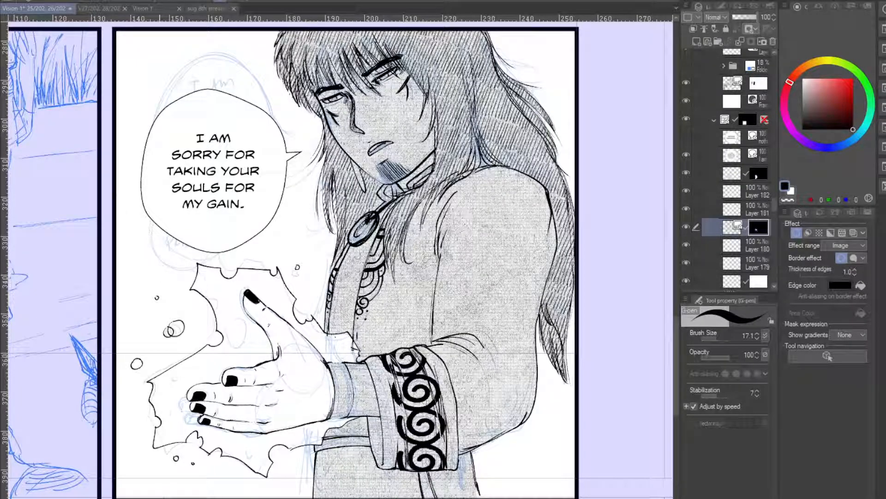
left_click(722, 340)
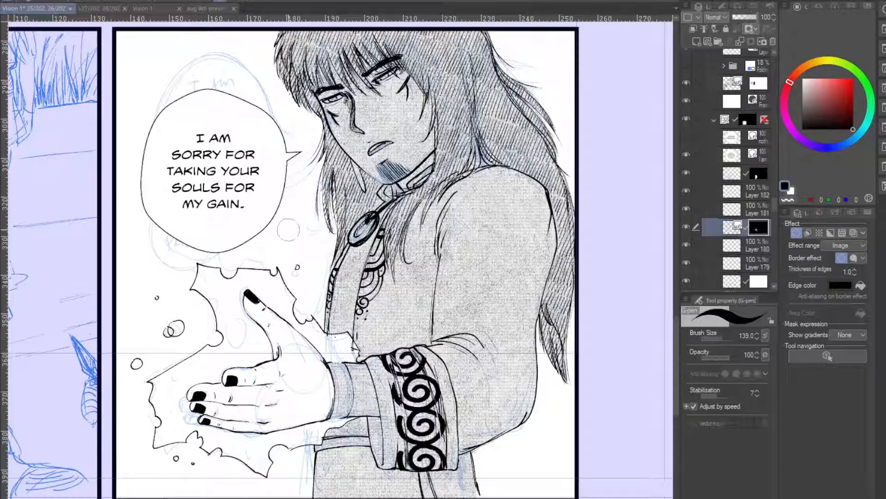
mouse_move(342, 377)
left_mouse_down()
mouse_move(334, 370)
mouse_move(337, 409)
mouse_move(374, 407)
mouse_move(367, 411)
mouse_move(356, 367)
mouse_move(330, 364)
mouse_move(372, 374)
mouse_move(372, 431)
mouse_move(325, 443)
left_mouse_up()
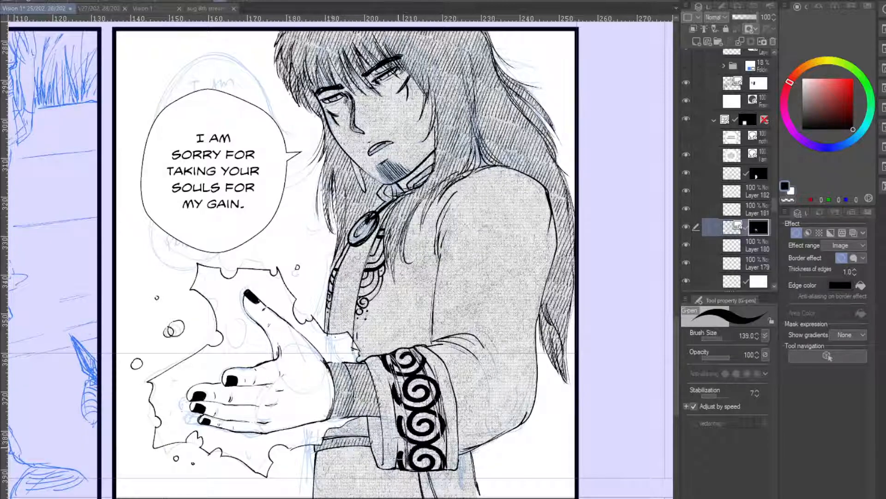
left_click_drag(423, 457, 429, 495)
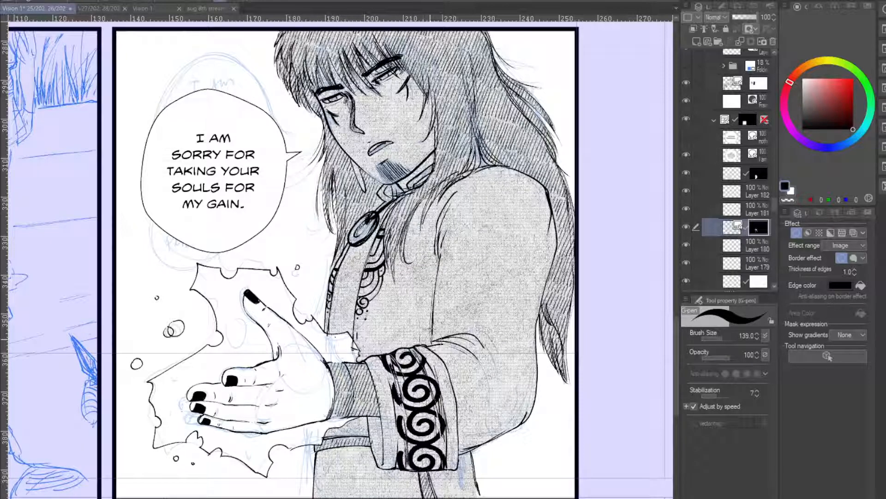
mouse_move(367, 353)
left_mouse_down()
mouse_move(388, 441)
mouse_move(390, 464)
mouse_move(376, 441)
mouse_move(383, 475)
left_mouse_up()
mouse_move(424, 354)
left_mouse_down()
mouse_move(451, 413)
mouse_move(454, 476)
left_mouse_up()
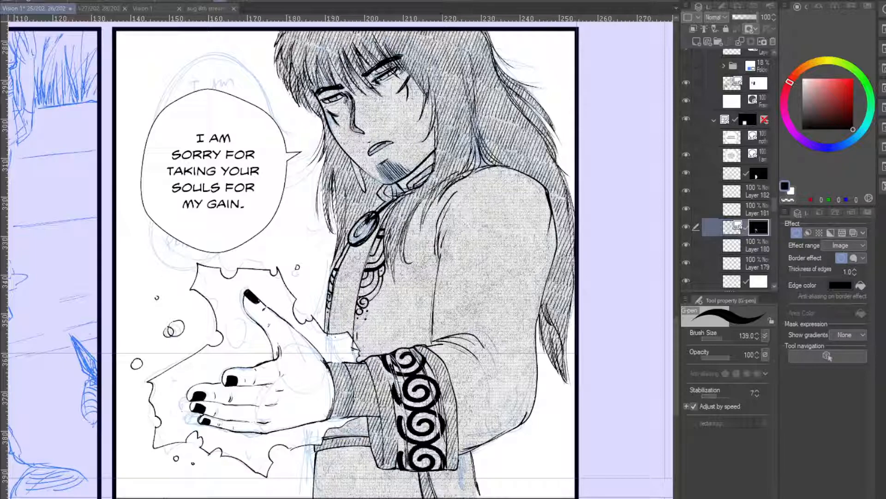
- Ink a short line under the man's elbow on the figure's line art layer with the pen at size 30
key("o")
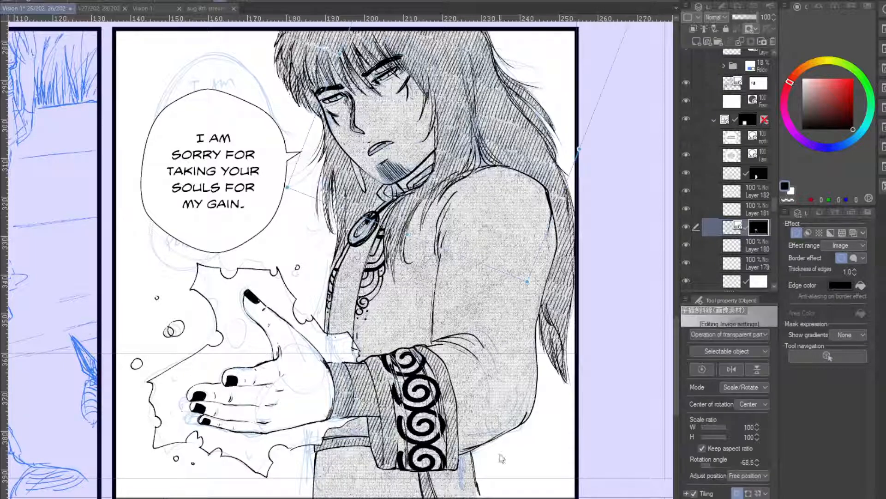
left_click(479, 493)
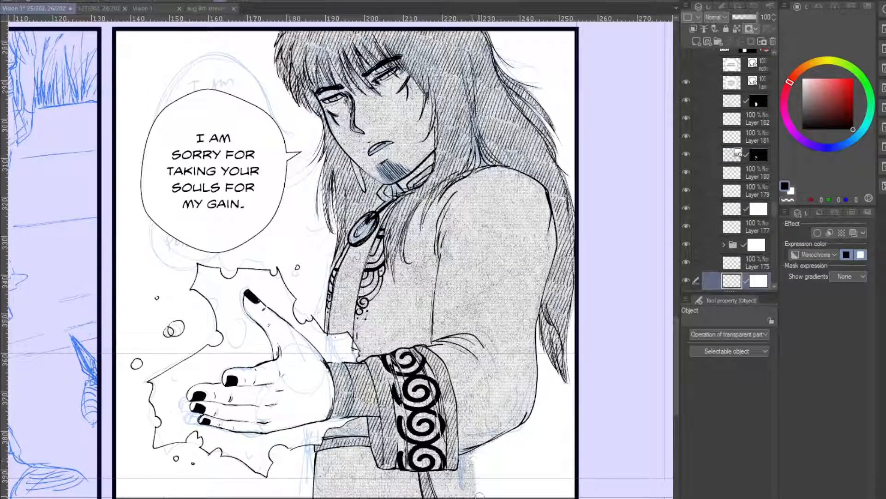
key("e")
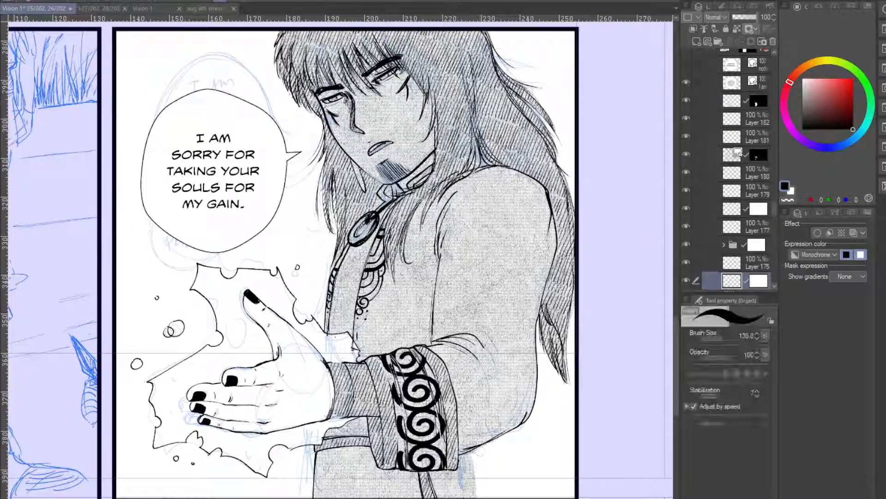
key("p")
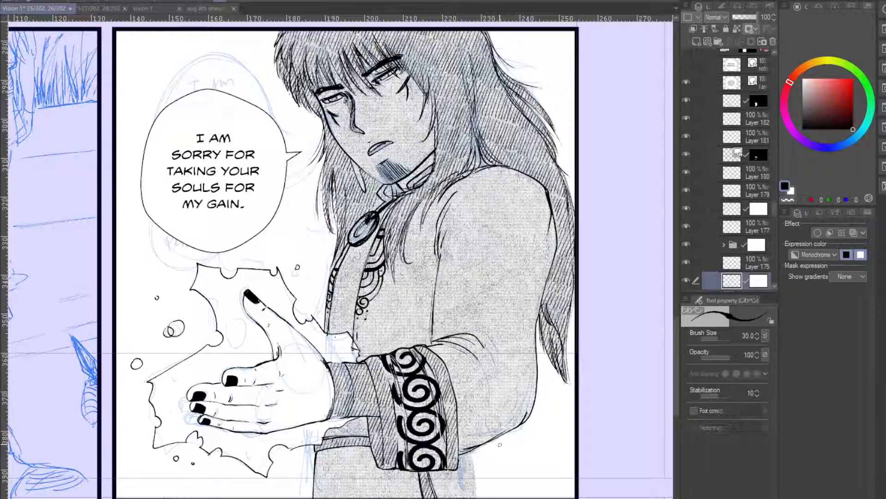
left_click_drag(498, 439, 517, 497)
key("ctrl+z")
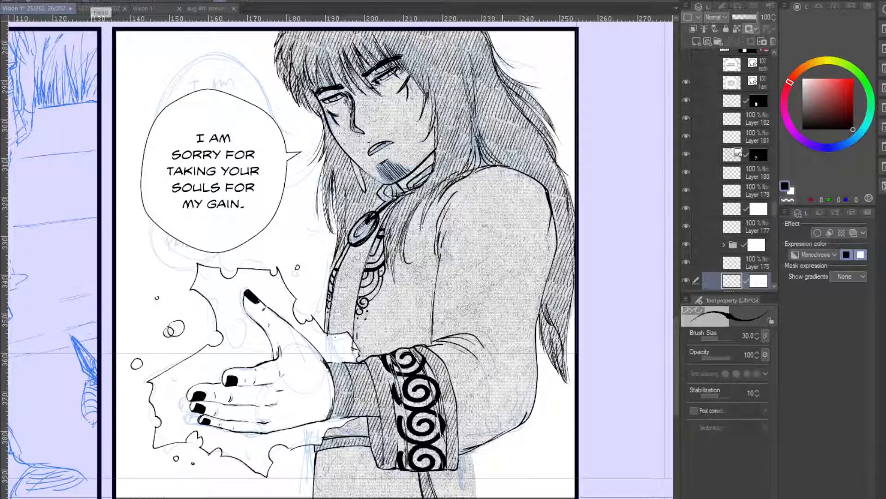
left_click(93, 3)
left_click_drag(469, 454, 492, 442)
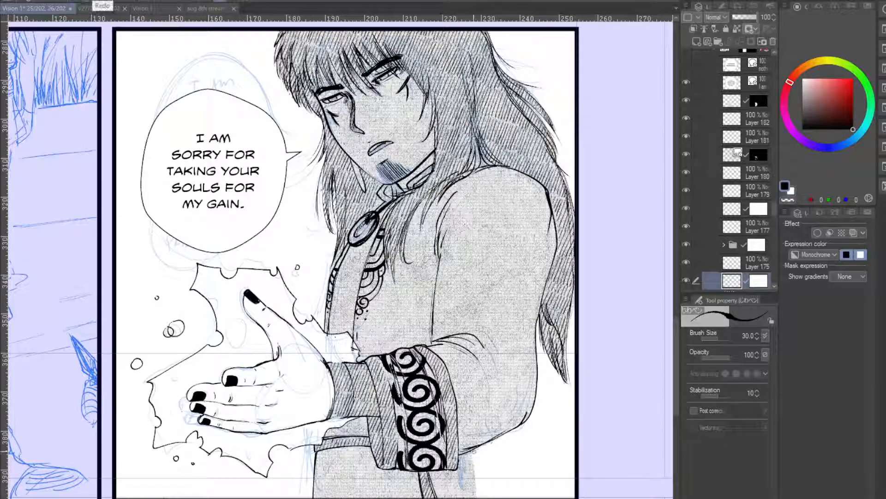
- Redraw the coat's rear outline as a curve running down from below the elbow to the panel's lower edge
mouse_move(480, 453)
left_mouse_down()
mouse_move(471, 452)
mouse_move(500, 498)
left_mouse_up()
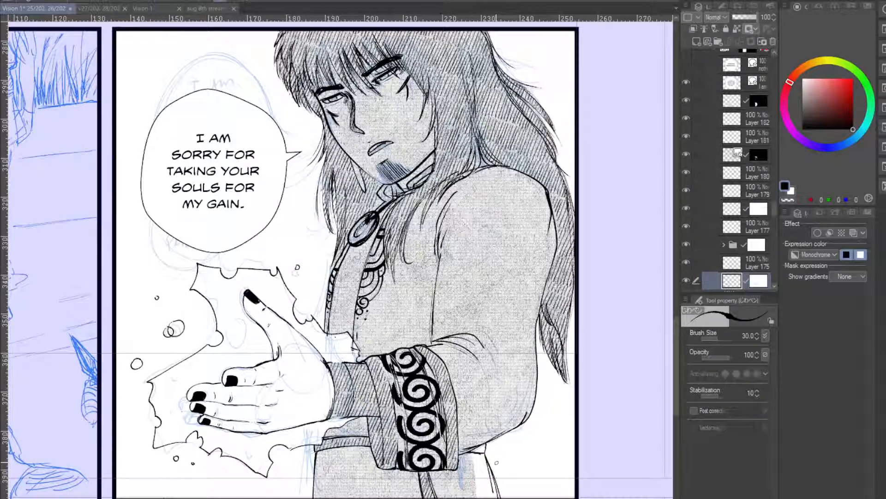
key("ctrl+z")
key("ctrl+z")
key("ctrl+z")
key("ctrl+z")
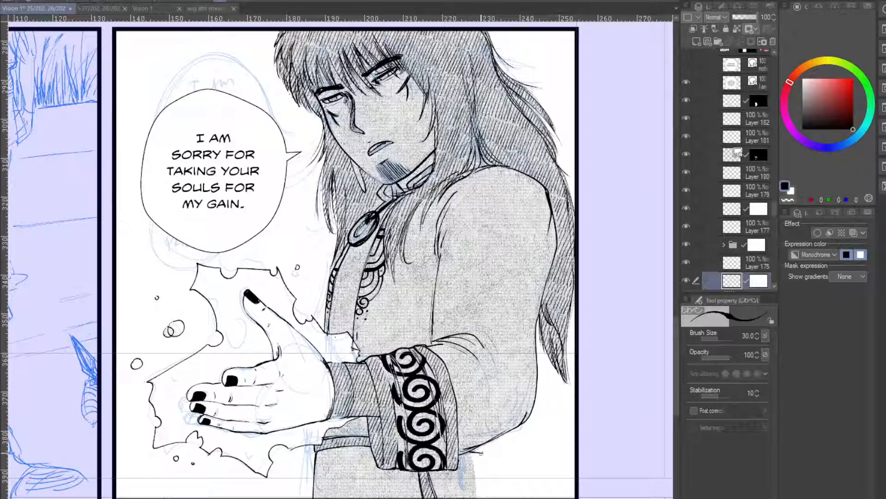
mouse_move(480, 457)
left_mouse_down()
mouse_move(493, 455)
mouse_move(495, 437)
mouse_move(490, 448)
mouse_move(510, 498)
mouse_move(507, 484)
left_mouse_up()
- Extend the gray texture over the coat below the elbow and hatch its waist edge by painting both layers' masks with the G-pen at size 139
left_click(758, 154)
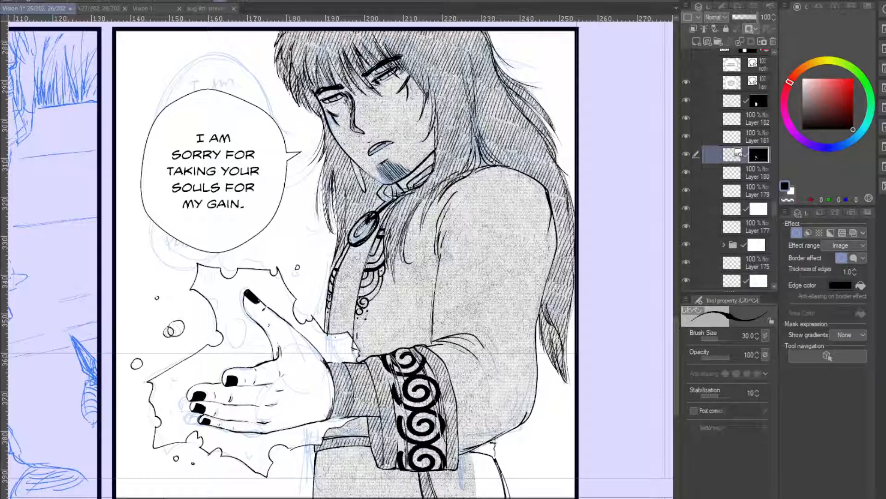
left_click(758, 101)
mouse_move(479, 466)
left_mouse_down()
mouse_move(490, 475)
mouse_move(494, 462)
mouse_move(503, 489)
mouse_move(485, 485)
left_mouse_up()
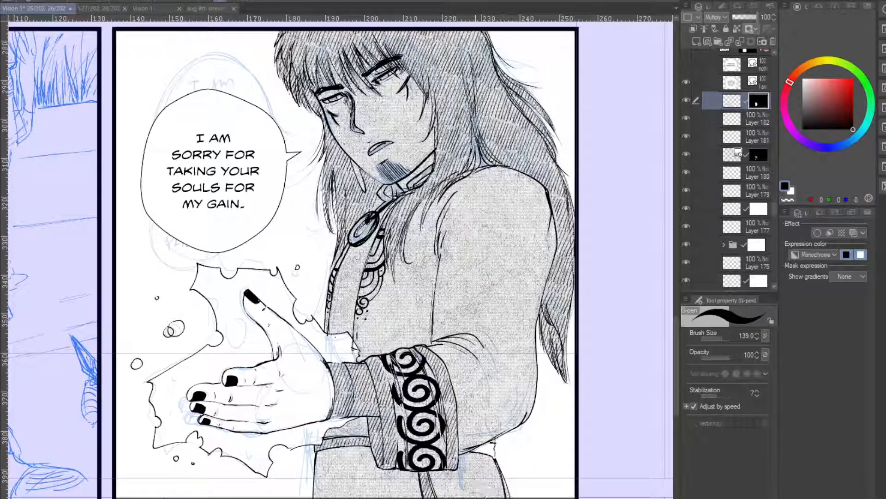
mouse_move(486, 428)
left_mouse_down()
mouse_move(486, 453)
mouse_move(477, 441)
left_mouse_up()
left_click(745, 153)
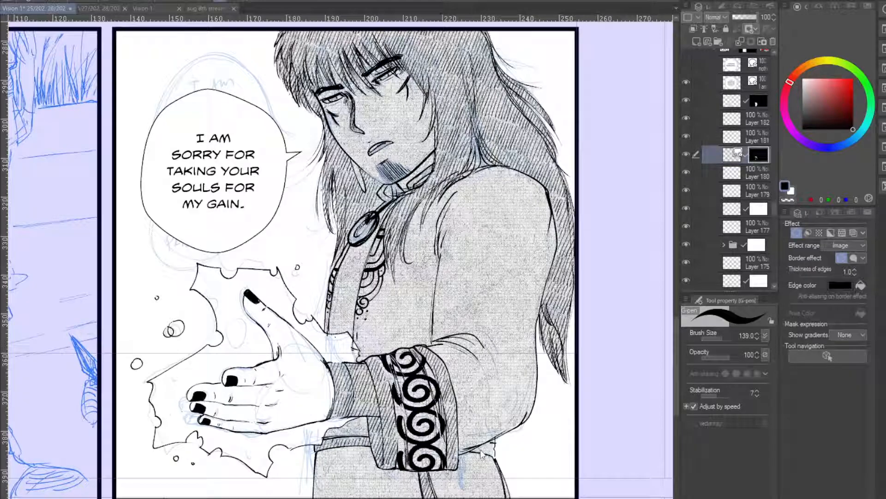
mouse_move(490, 447)
left_mouse_down()
mouse_move(480, 450)
mouse_move(493, 454)
mouse_move(488, 446)
left_mouse_up()
- Draw diagonal pattern lines on the waist sash below the wrist on a new layer with the pen at size 30
left_click(697, 41)
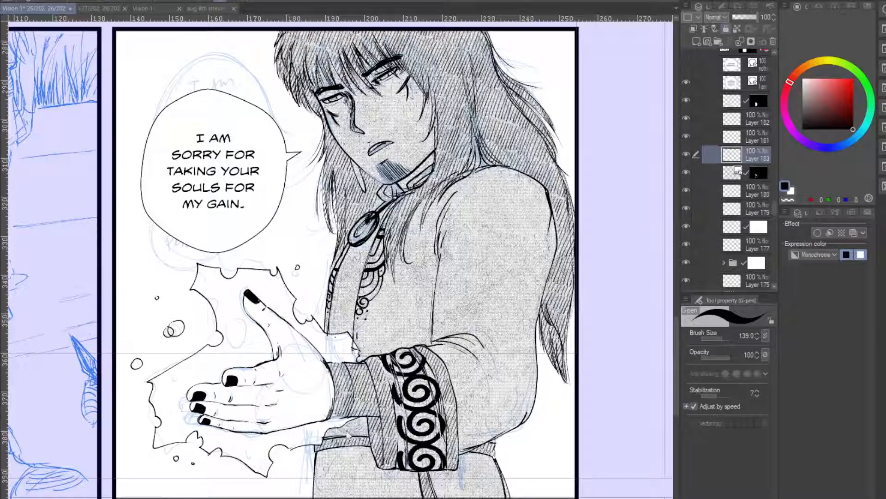
key("p")
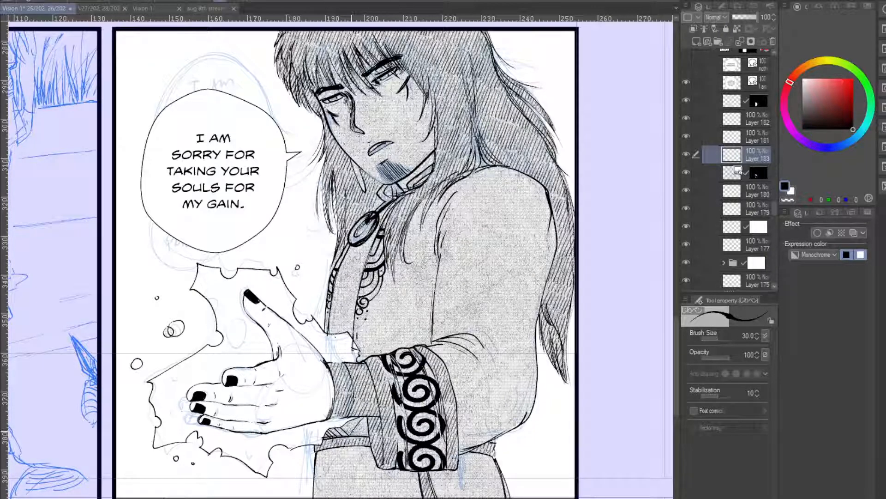
left_click_drag(358, 422, 349, 434)
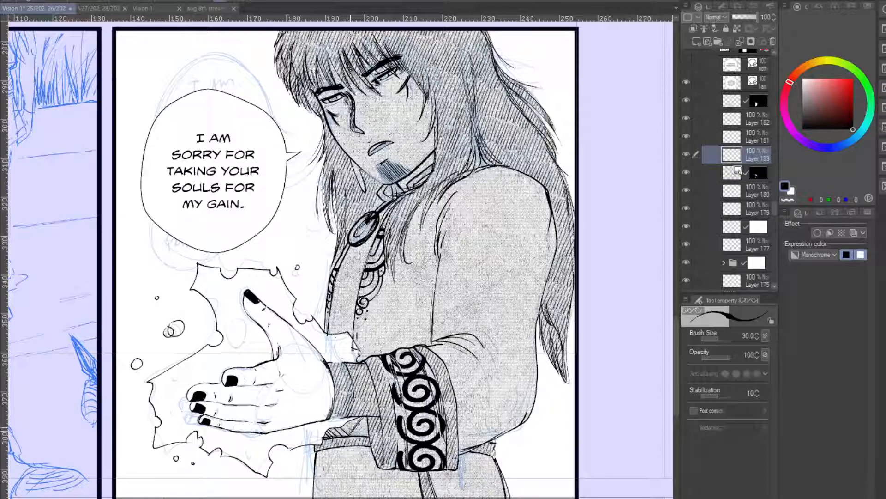
left_click(88, 1)
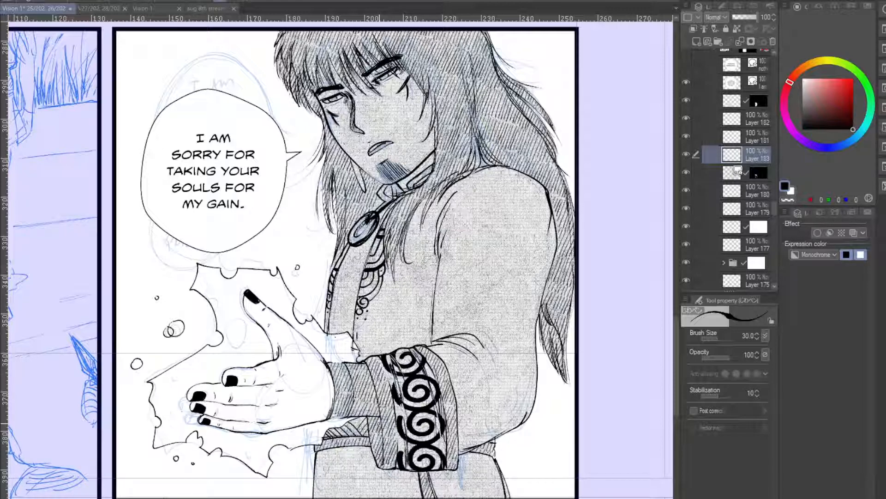
left_click_drag(353, 419, 363, 427)
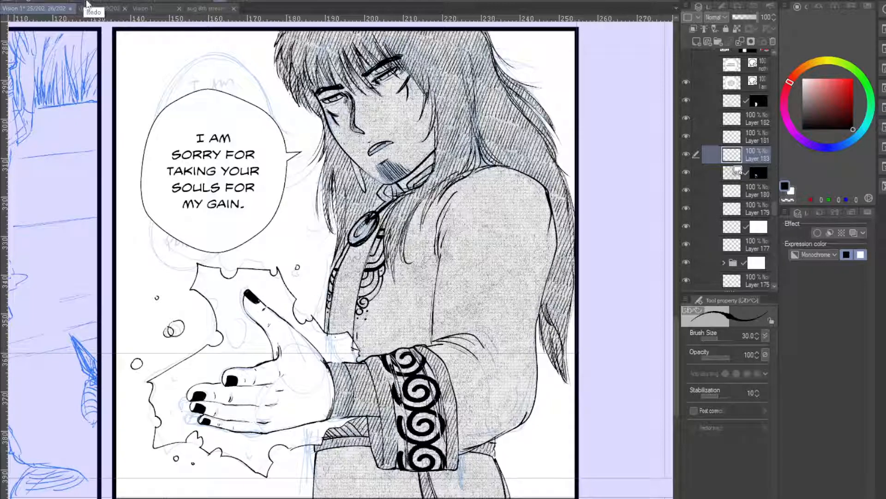
- Paint on the gray texture layer's mask with the G-pen at size 139 to shade the hand's thumb, palm and little finger
left_click(757, 174)
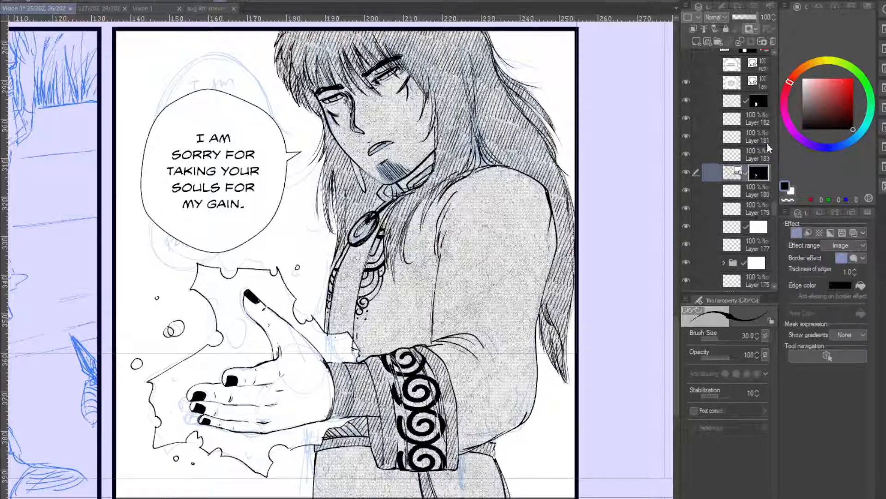
left_click(760, 100)
key("p")
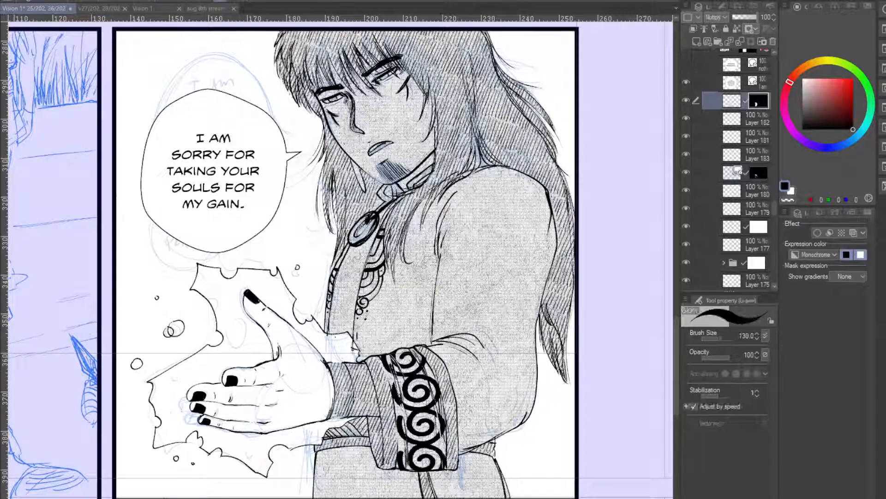
left_click_drag(252, 306, 278, 338)
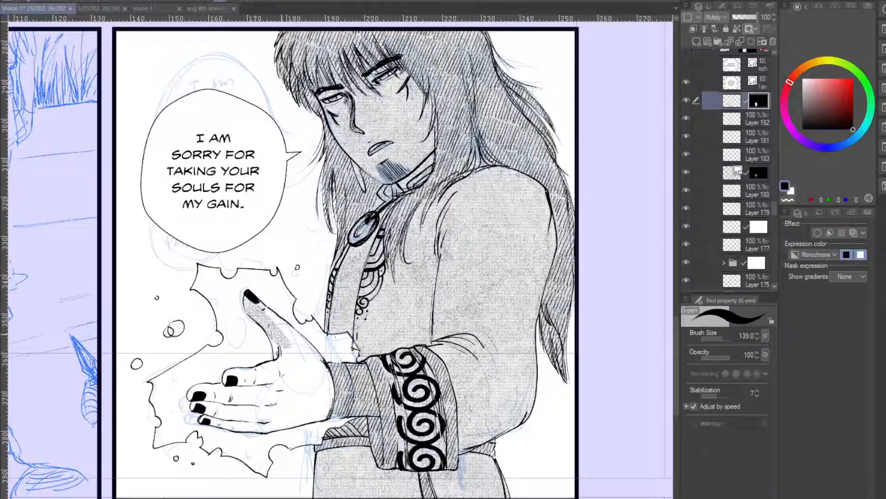
mouse_move(257, 307)
left_mouse_down()
mouse_move(304, 347)
mouse_move(329, 384)
left_mouse_up()
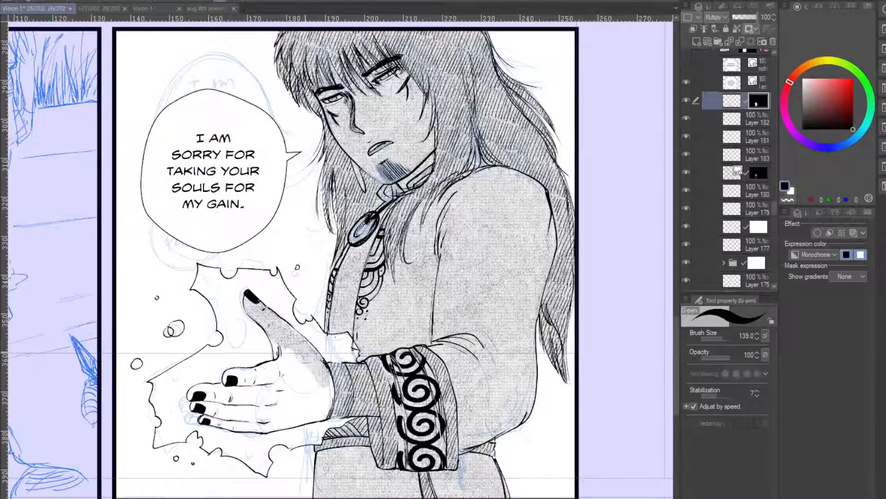
left_click_drag(297, 347, 311, 371)
mouse_move(301, 341)
left_mouse_down()
mouse_move(295, 370)
mouse_move(284, 364)
mouse_move(289, 378)
mouse_move(305, 406)
mouse_move(325, 401)
mouse_move(291, 409)
mouse_move(284, 378)
mouse_move(222, 315)
mouse_move(213, 282)
left_mouse_up()
left_click_drag(140, 245, 195, 334)
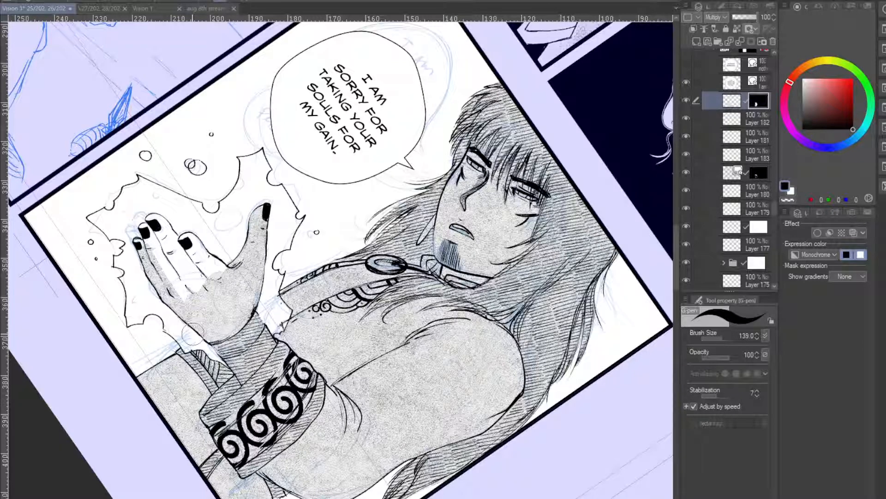
key("ctrl+at")
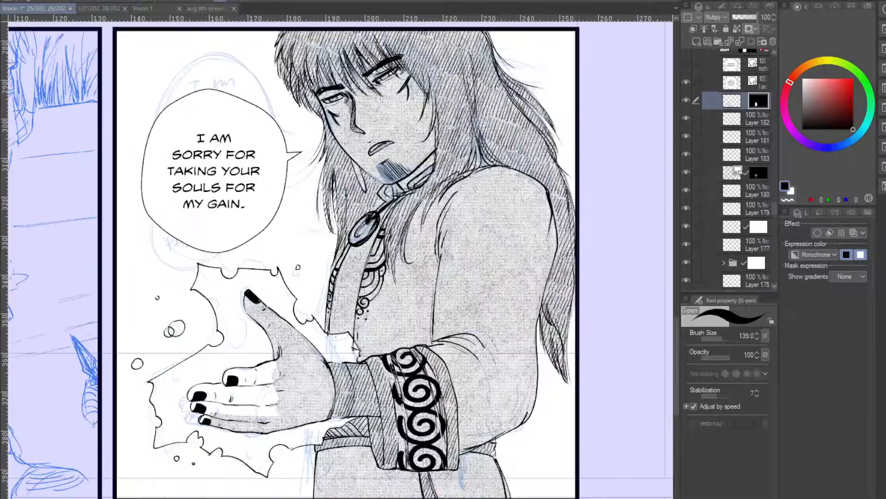
- Undo the accidental shift of the texture's mask and nudge the gray texture image itself with the Move layer tool
key("k")
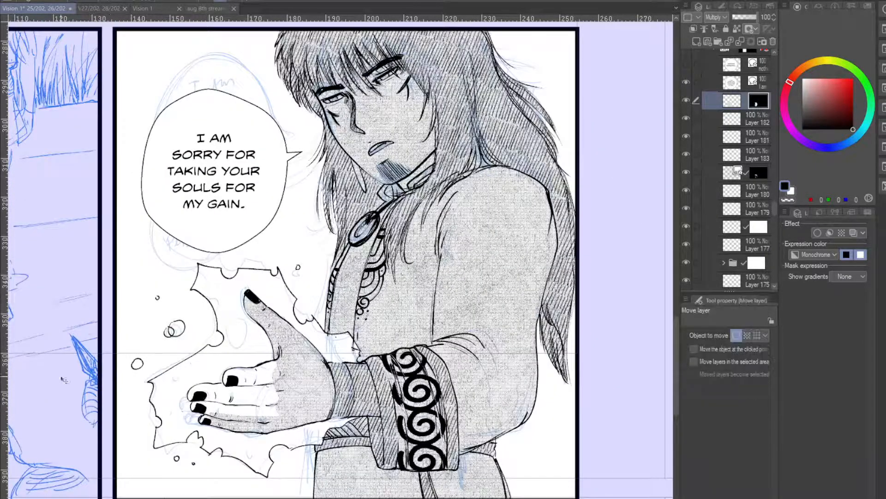
left_click_drag(545, 431, 533, 427)
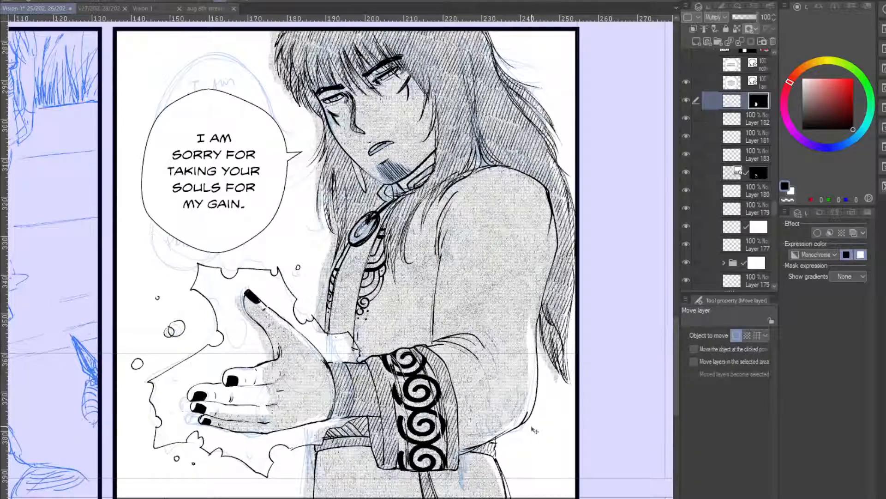
left_click(81, 0)
left_click(737, 107)
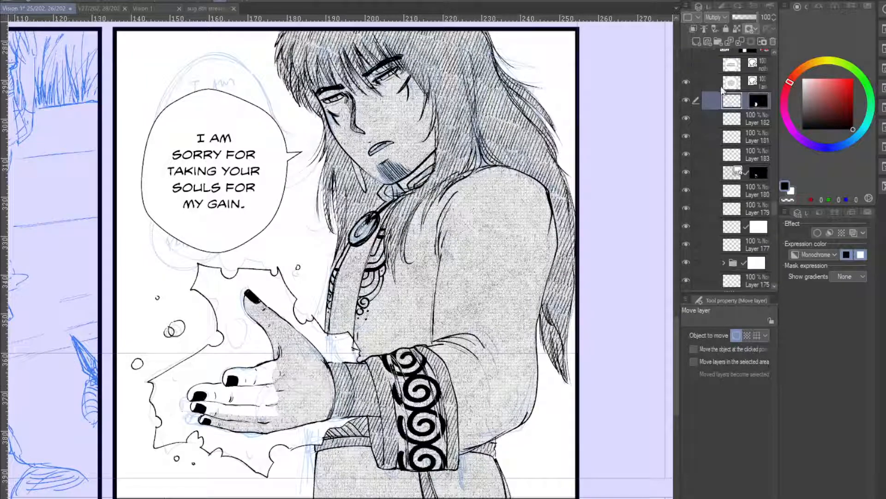
mouse_move(480, 409)
left_mouse_down()
mouse_move(467, 407)
mouse_move(468, 395)
left_mouse_up()
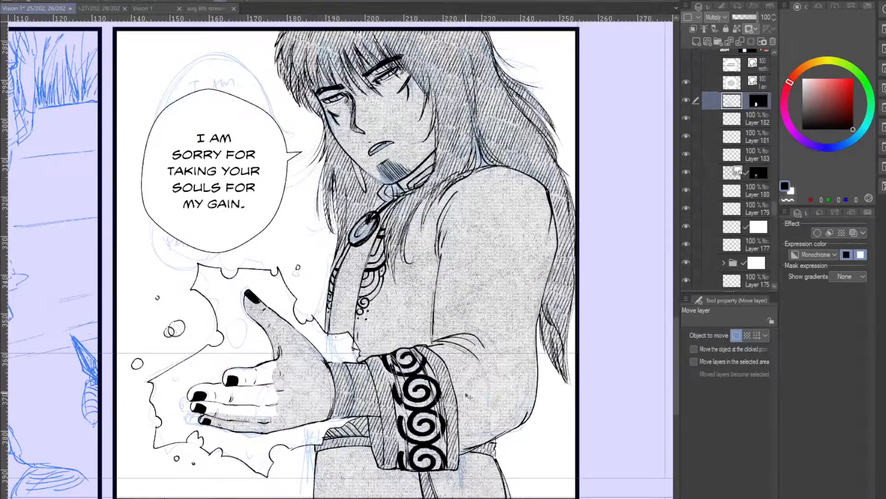
- Cover the remaining white fingers with gray texture by painting on the layer's mask with the G-pen at size 139
left_click(759, 101)
key("p")
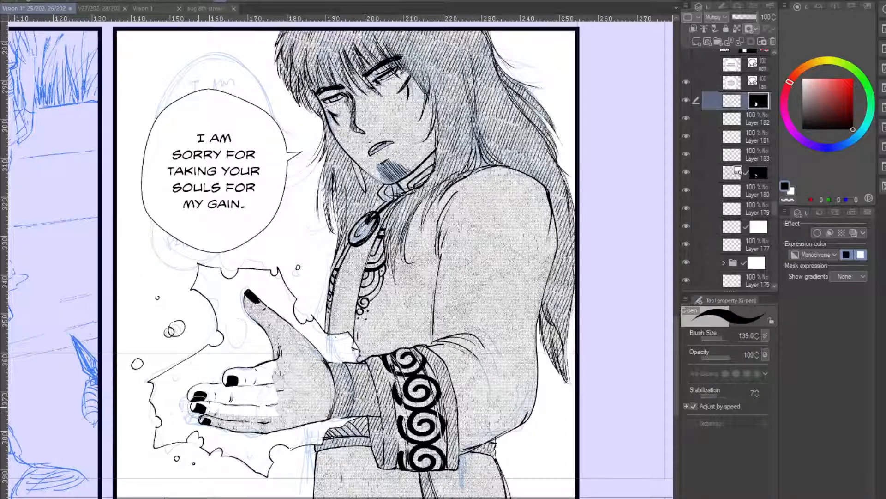
mouse_move(198, 407)
left_mouse_down()
mouse_move(248, 415)
mouse_move(233, 397)
mouse_move(194, 394)
mouse_move(205, 387)
mouse_move(257, 397)
mouse_move(226, 387)
left_mouse_up()
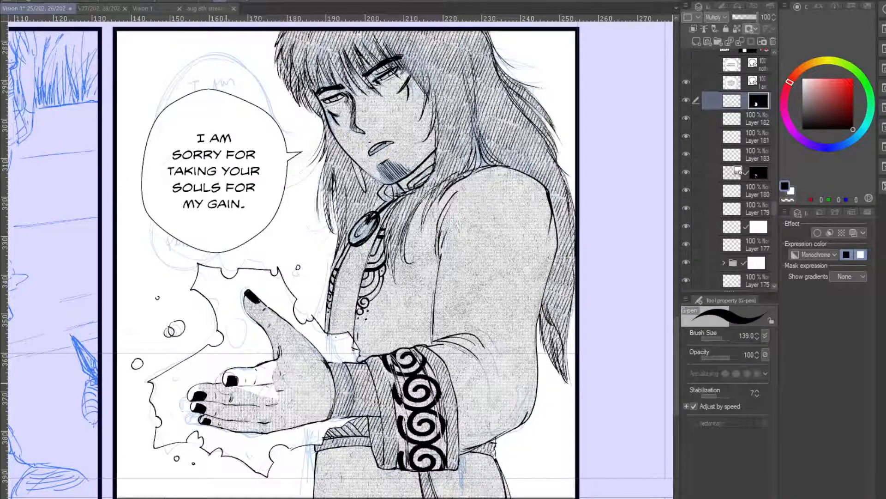
mouse_move(233, 379)
left_mouse_down()
mouse_move(268, 394)
mouse_move(257, 380)
mouse_move(272, 384)
mouse_move(233, 379)
mouse_move(286, 360)
left_mouse_up()
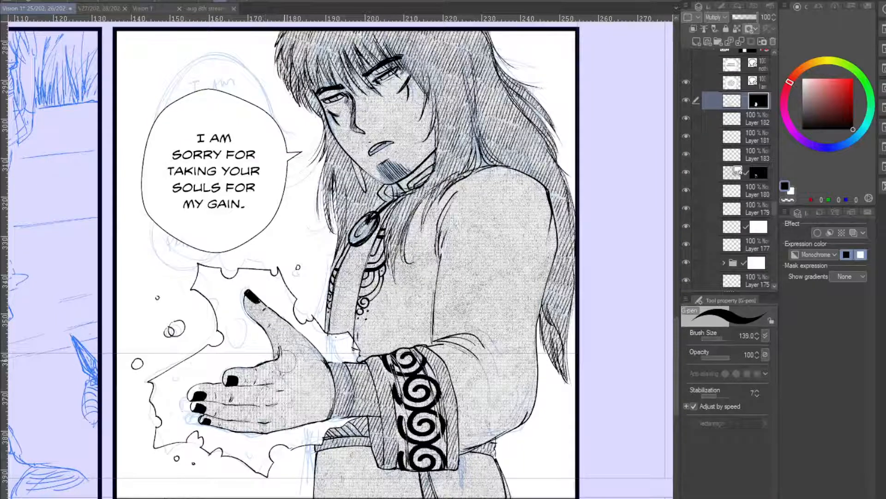
left_click(731, 100)
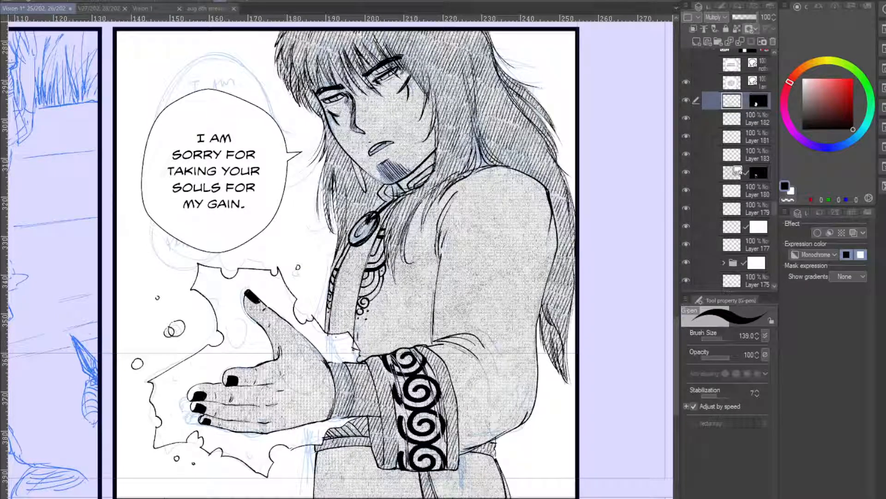
key("k")
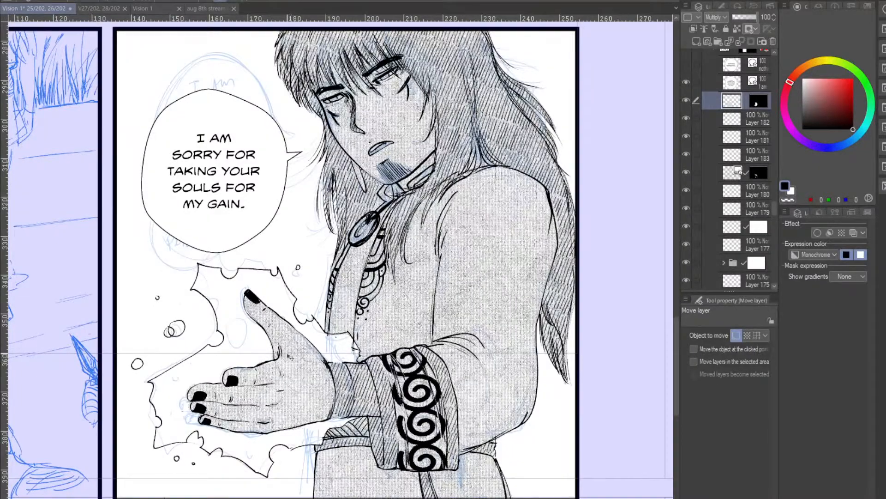
left_click(758, 101)
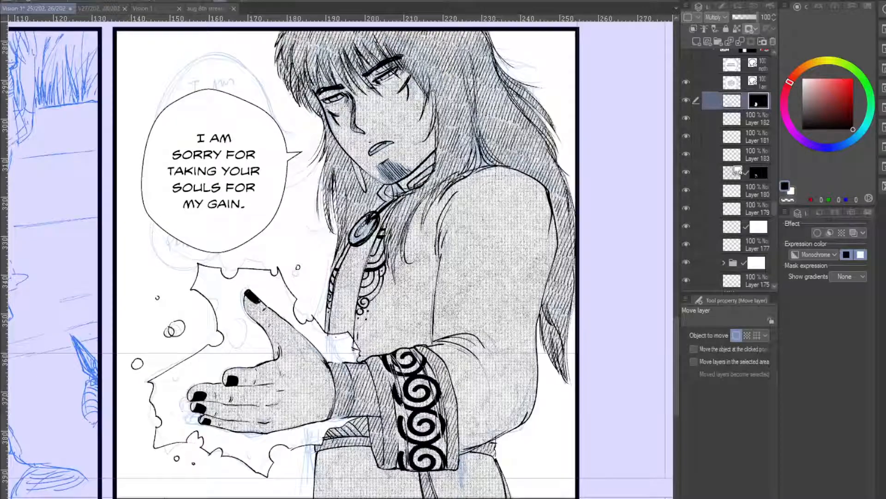
key("e")
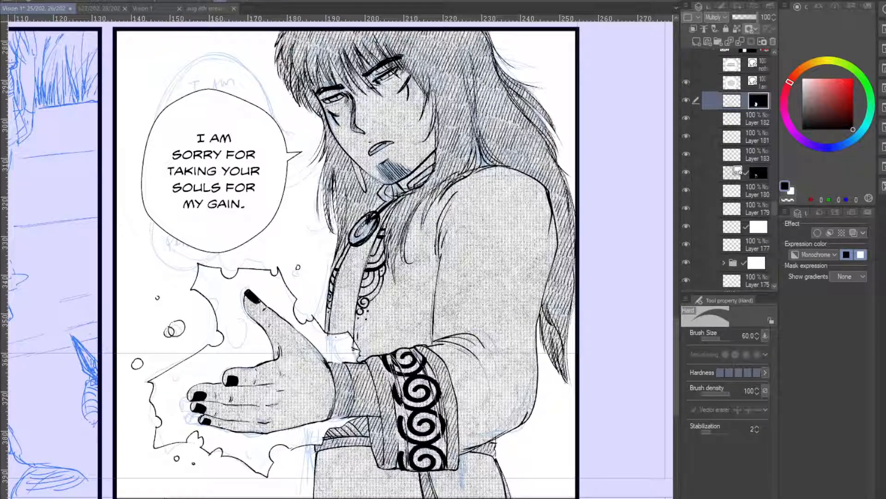
- Collapse and hide the 34% folder that holds the blue rough sketch
scroll(754, 171, "down", 5)
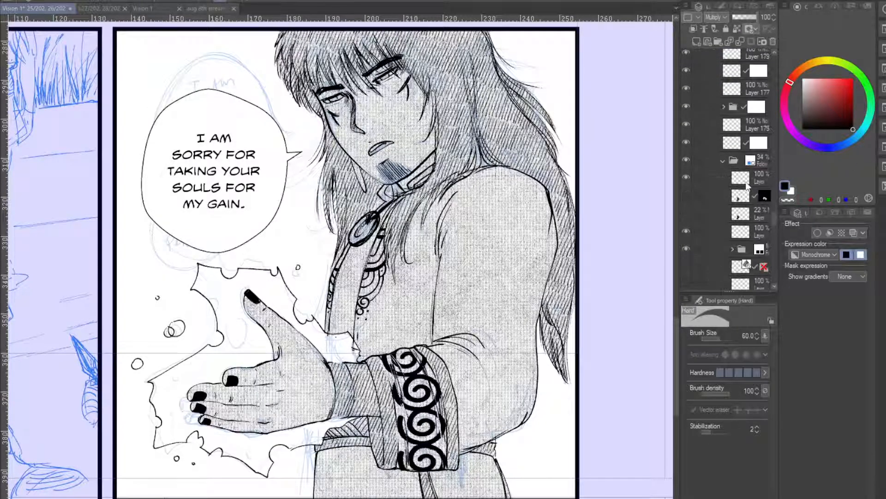
left_click(722, 161)
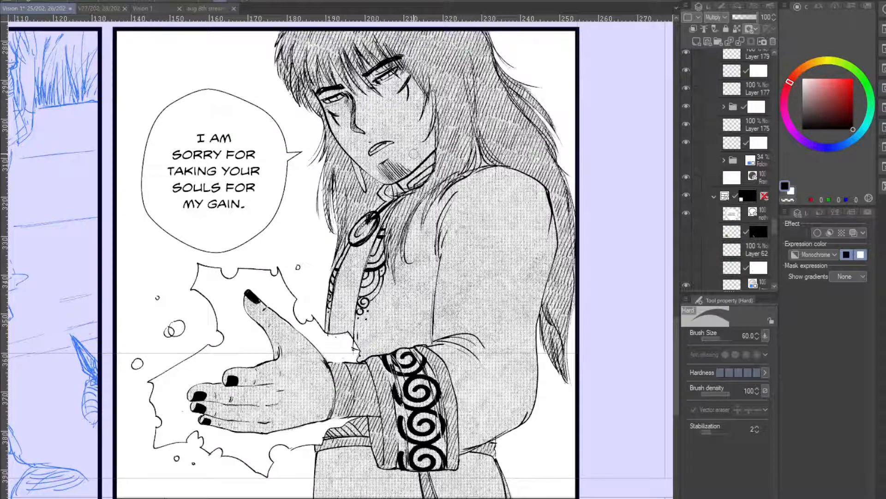
- Add a new layer directly above the panel's Frame background 2 layer and fill it with black
key("o")
left_click(256, 65)
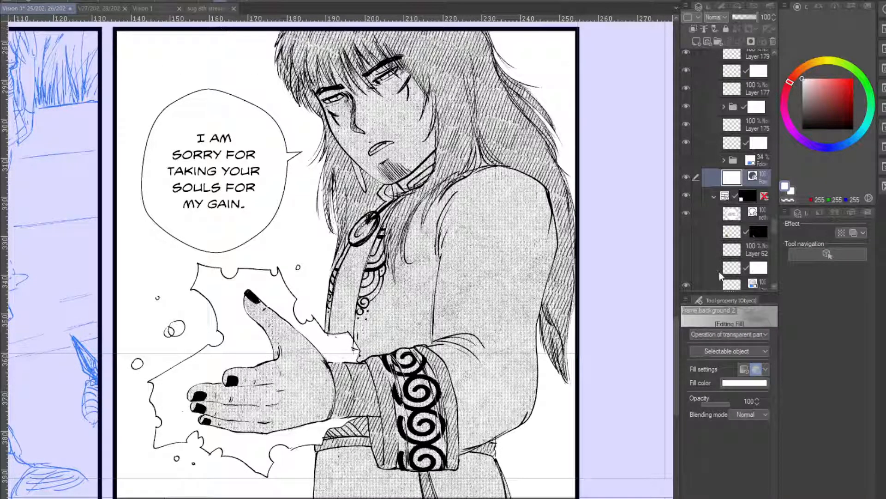
scroll(724, 173, "down", 1)
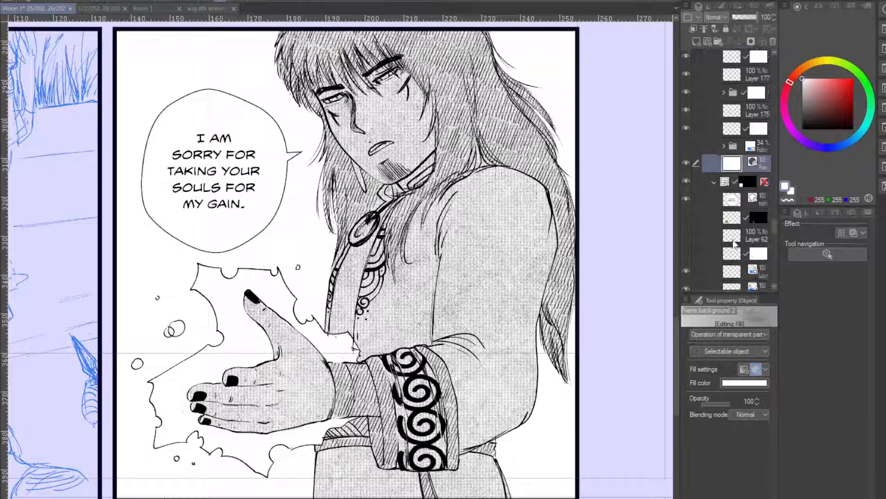
left_click(695, 42)
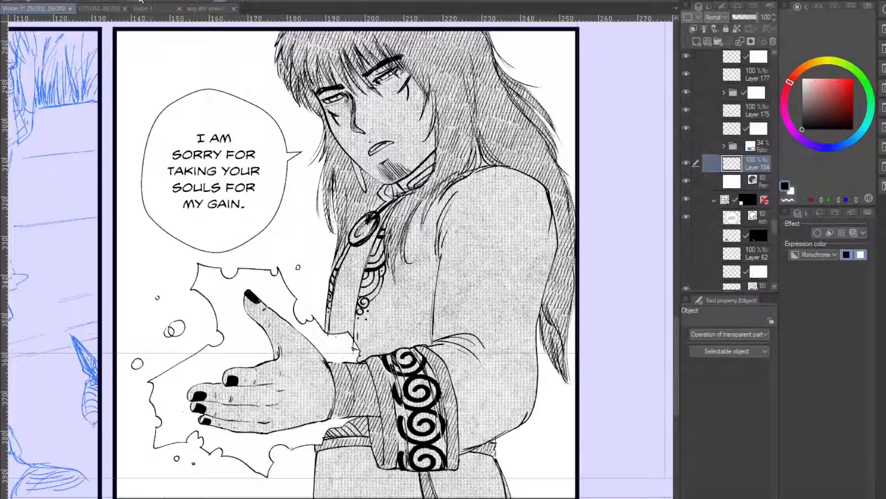
key("alt+BackSpace")
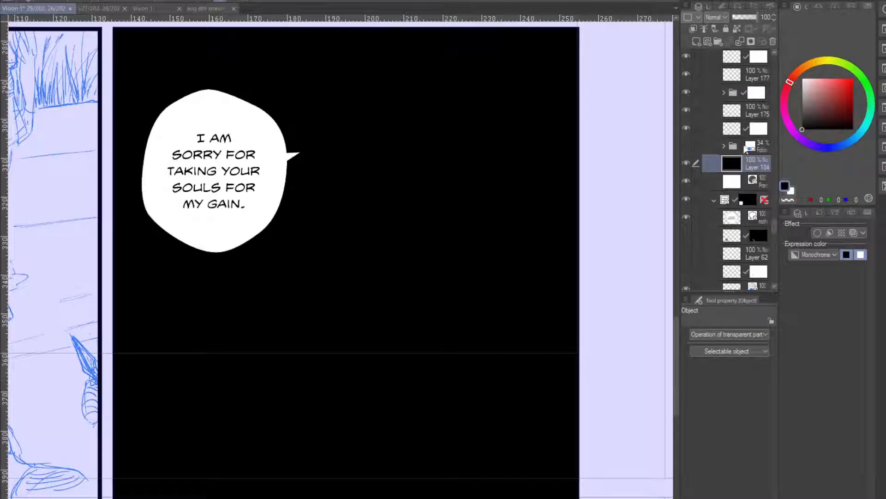
scroll(776, 226, "up", 5)
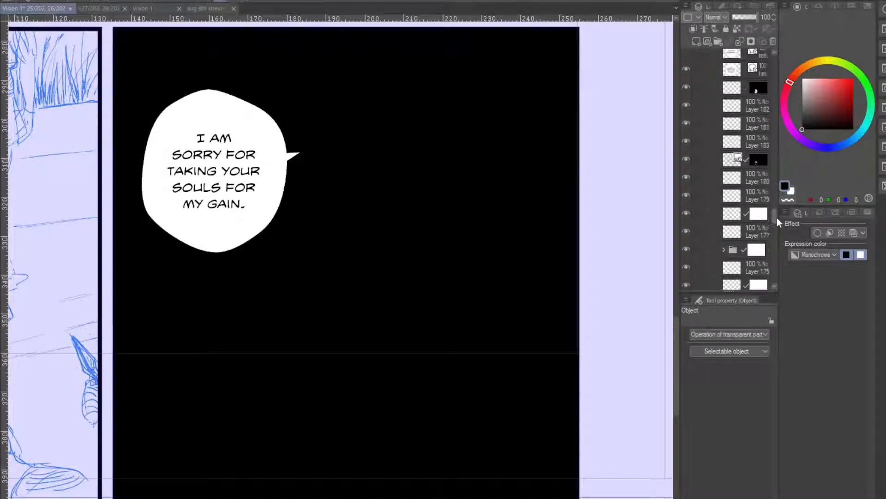
scroll(776, 218, "down", 1)
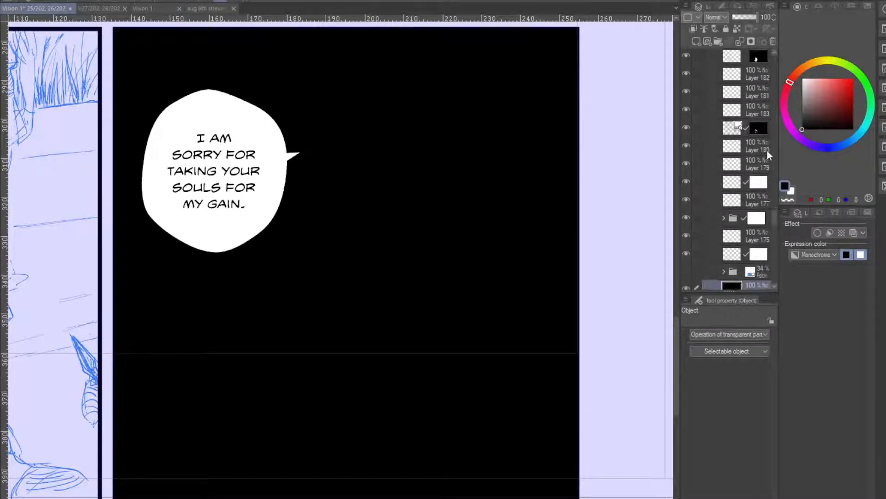
left_click(763, 126, "ctrl")
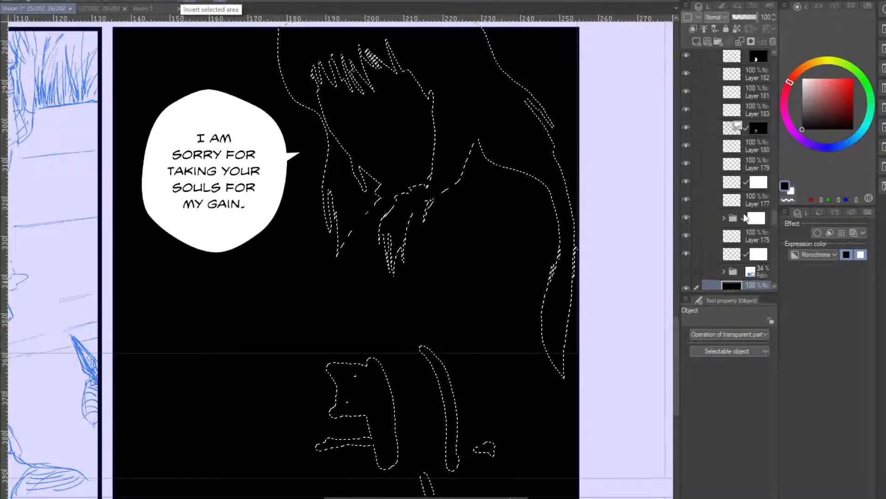
key("ctrl+d")
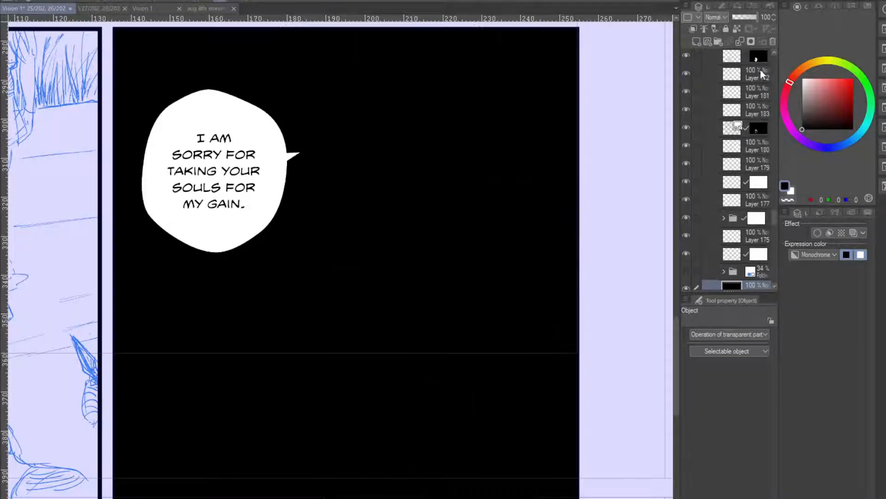
- Mask the black layer and cut the man's figure out of it using a selection loaded from the gray texture's mask
left_click(752, 41)
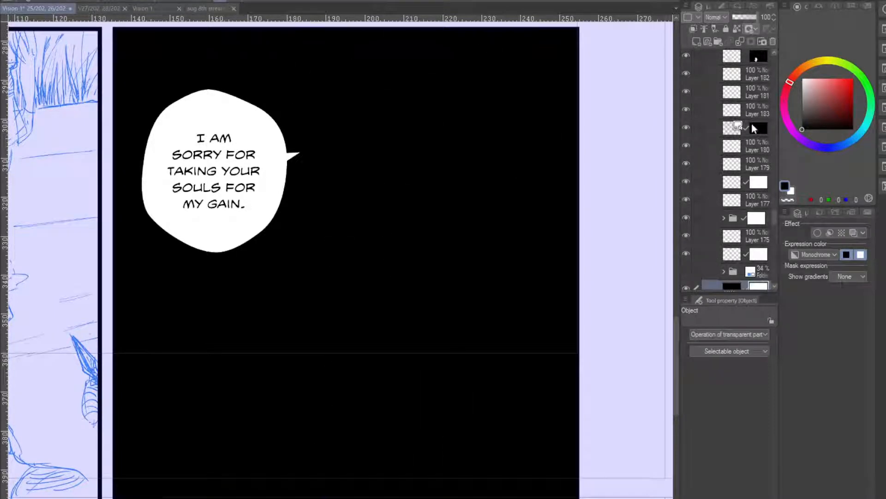
left_click(751, 123, "ctrl")
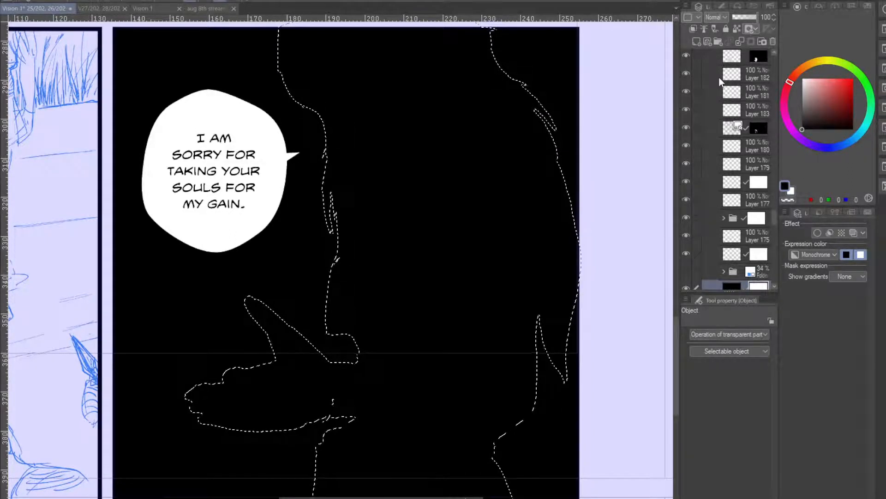
key("Delete")
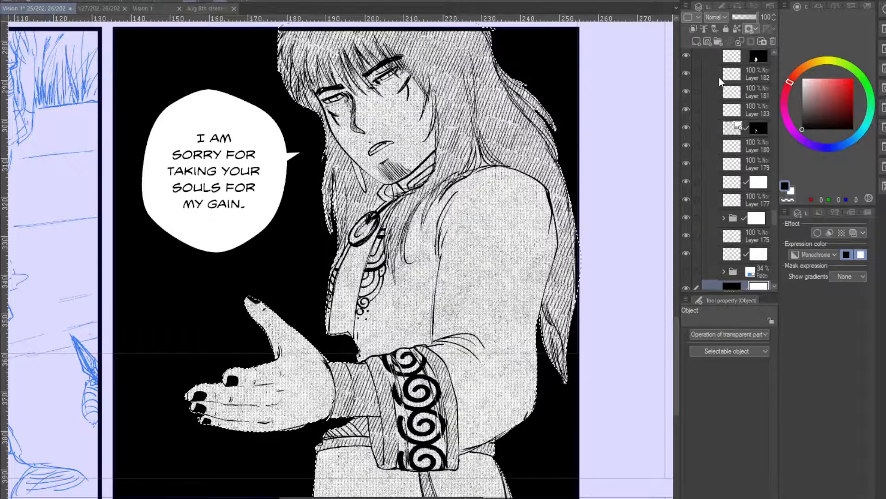
key("ctrl+d")
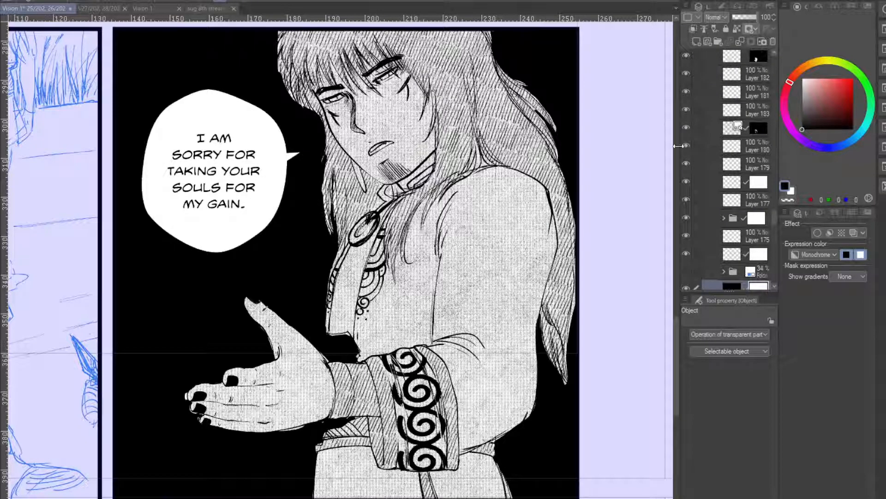
mouse_move(675, 325)
left_mouse_down()
mouse_move(674, 311)
mouse_move(672, 321)
left_mouse_up()
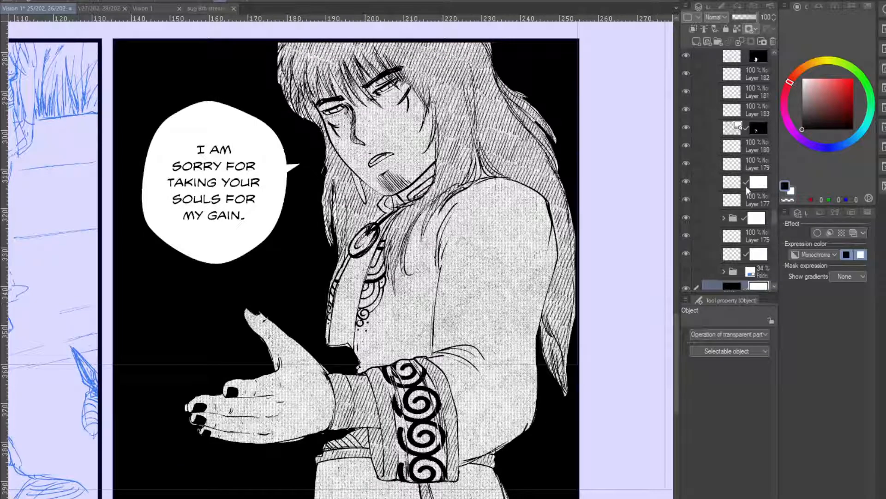
- Identify the layer holding the figure's main line art by toggling its visibility, and duplicate it
left_click(736, 260)
left_click(686, 255)
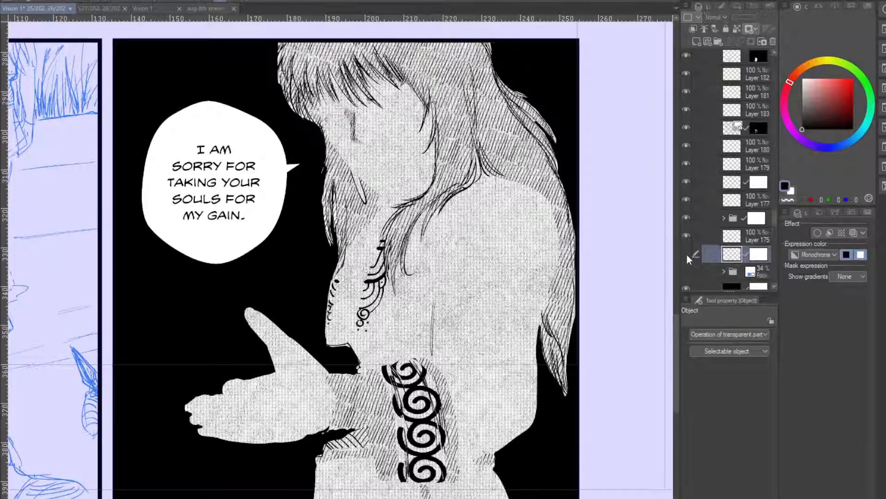
left_click(687, 255)
left_click(688, 255)
left_click(688, 255)
left_click(688, 255)
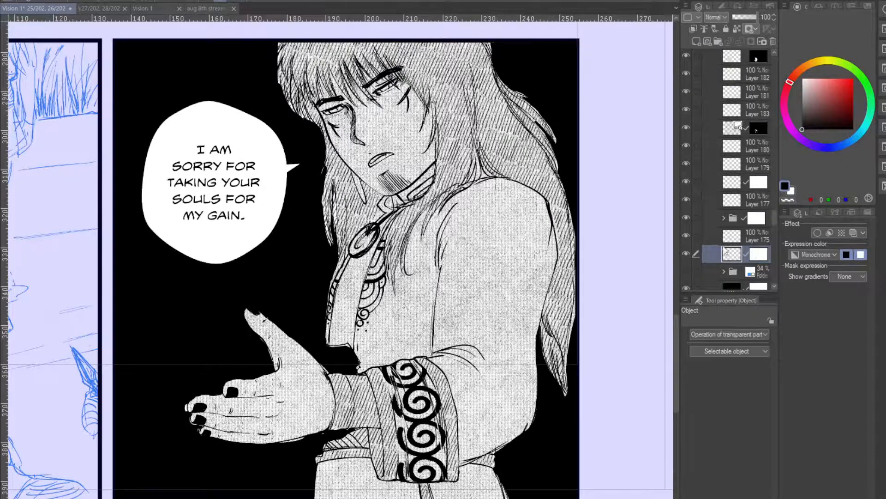
left_click_drag(732, 253, 698, 43)
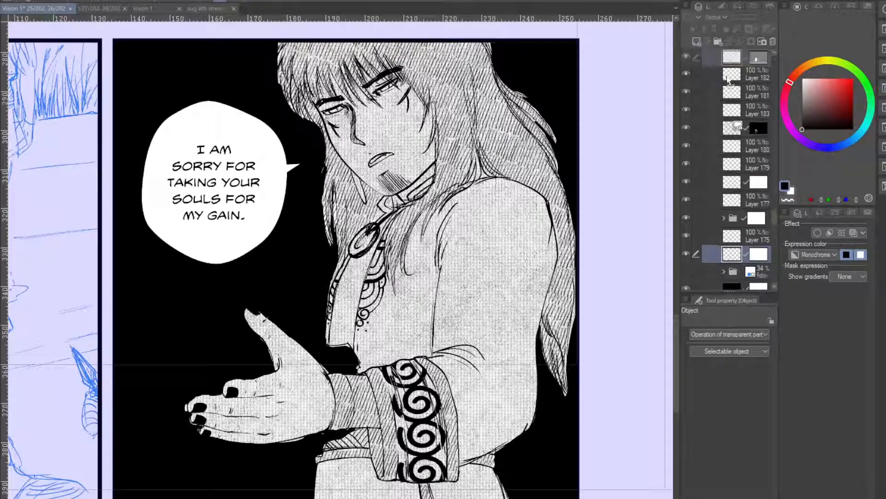
left_click_drag(774, 221, 776, 225)
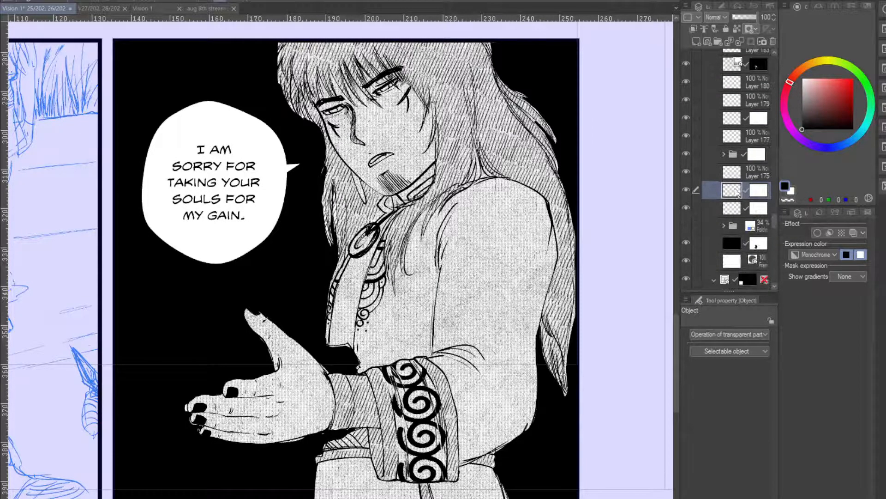
left_click_drag(737, 193, 733, 217)
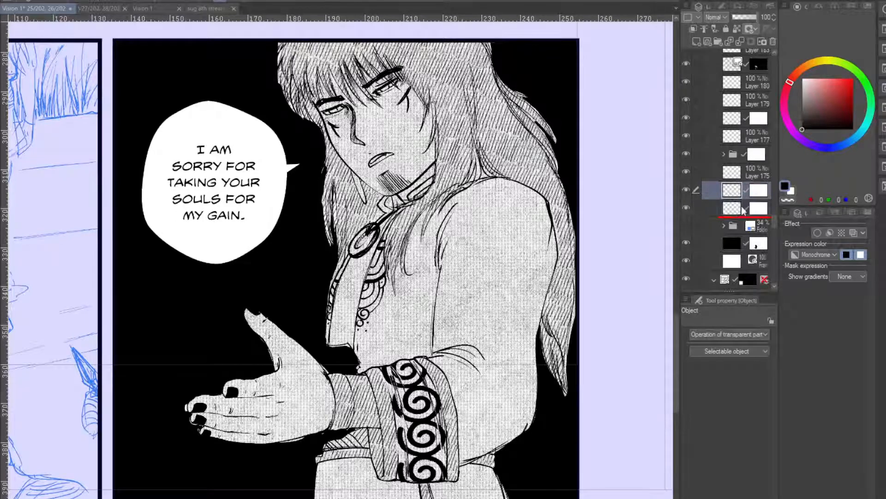
- Give the lower line-art copy a white layer color and a white border effect with edge thickness 3.0
left_click(854, 232)
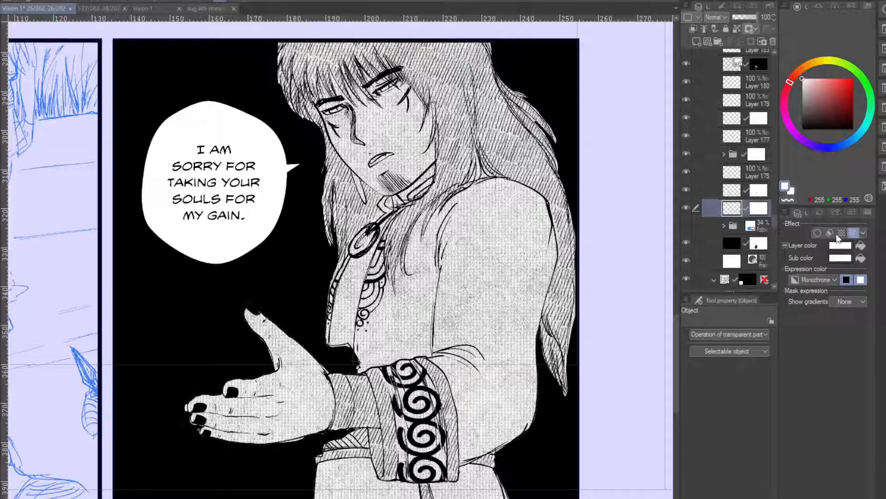
left_click(818, 233)
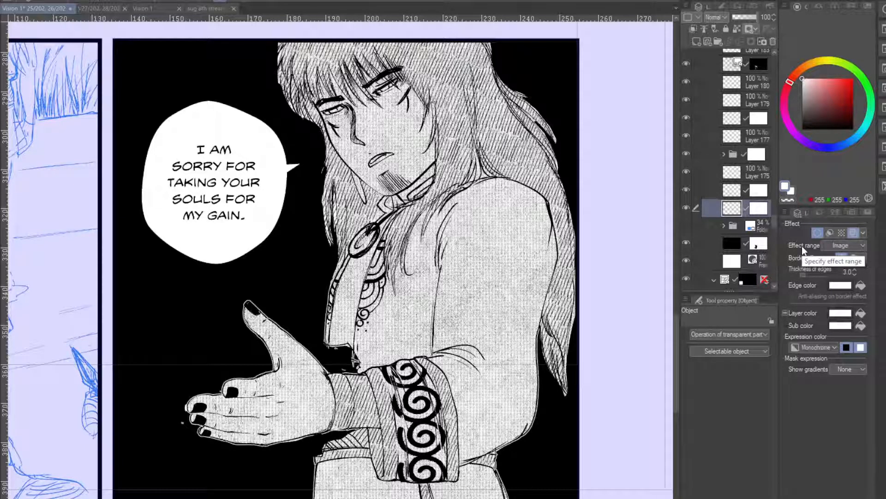
- Lower the black background layer's opacity to 63% and select its mask with the Erase Along Edge eraser active
left_click(738, 243)
left_click(746, 26)
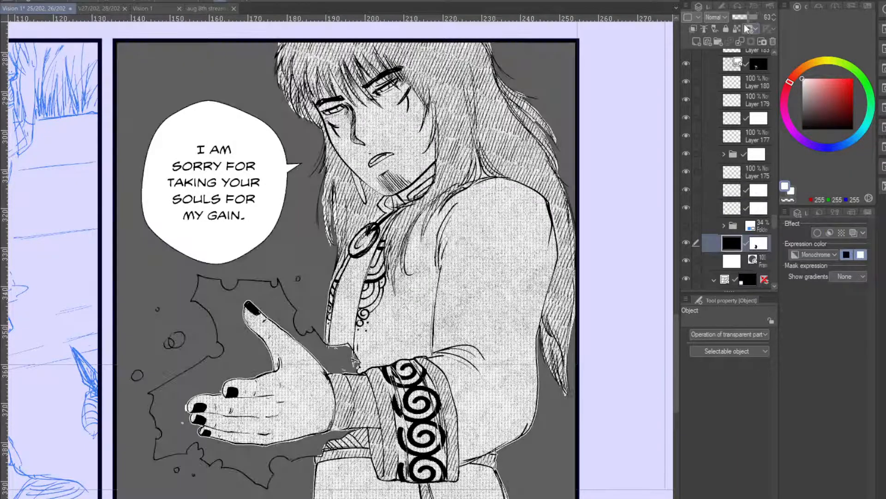
left_click(750, 245)
key("e")
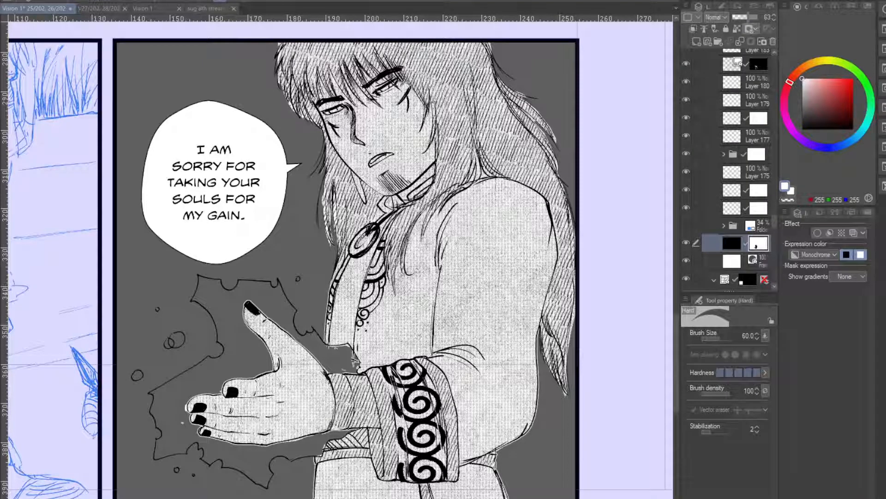
key("p")
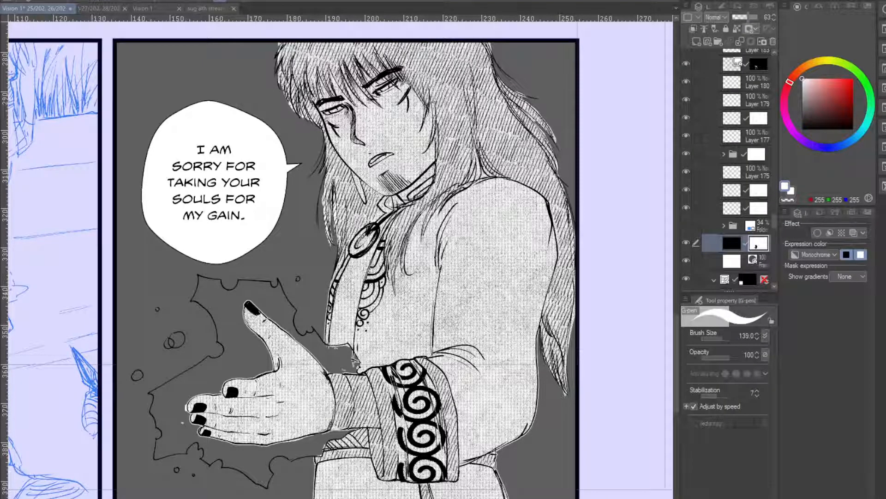
key("e")
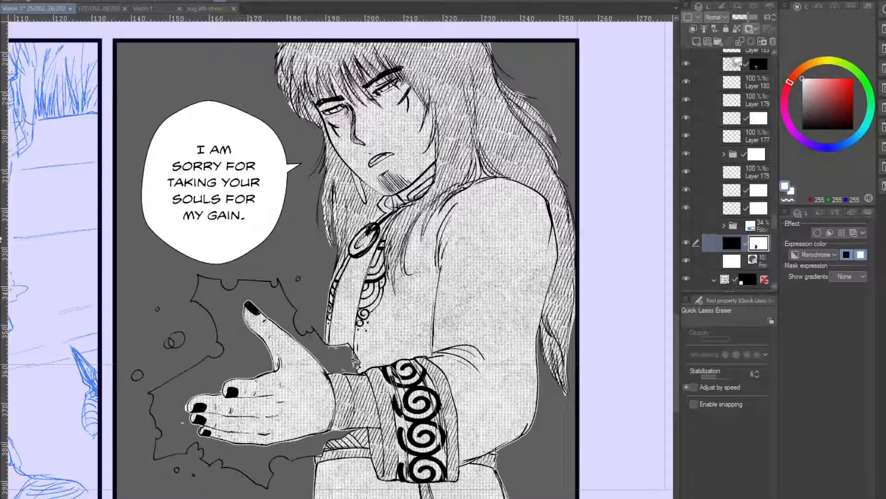
key("e")
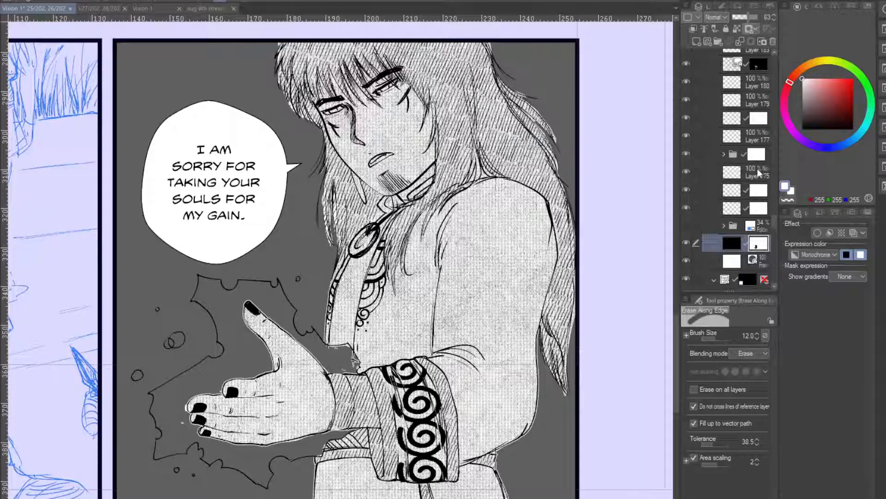
- Toggle layers to find the one holding the jagged burst outline around the hand, and set it as the reference layer
left_click(697, 208)
left_click(688, 207)
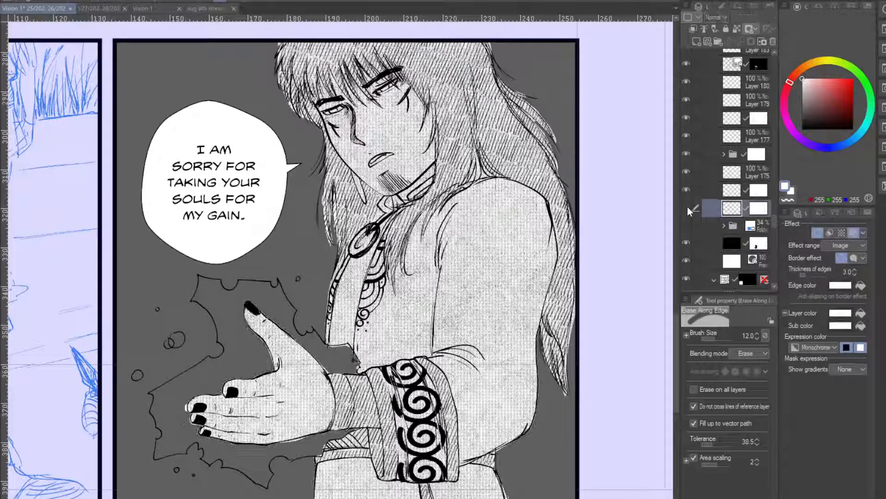
left_click(686, 206)
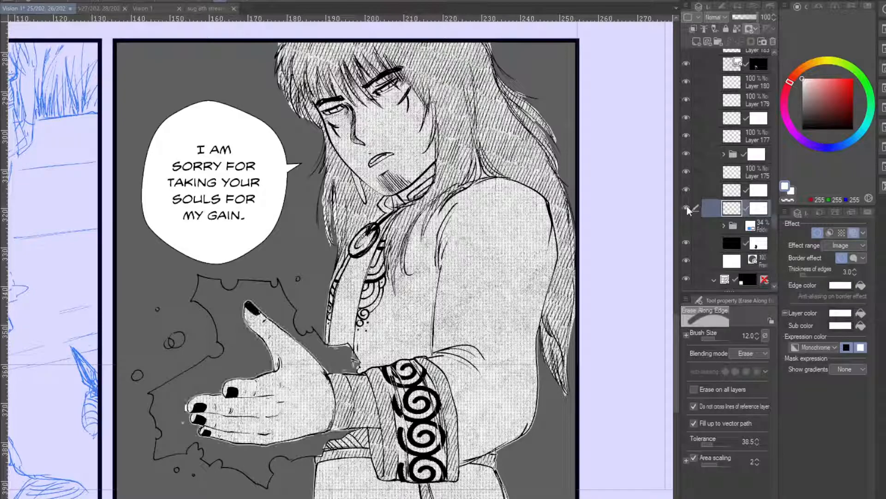
left_click(688, 189)
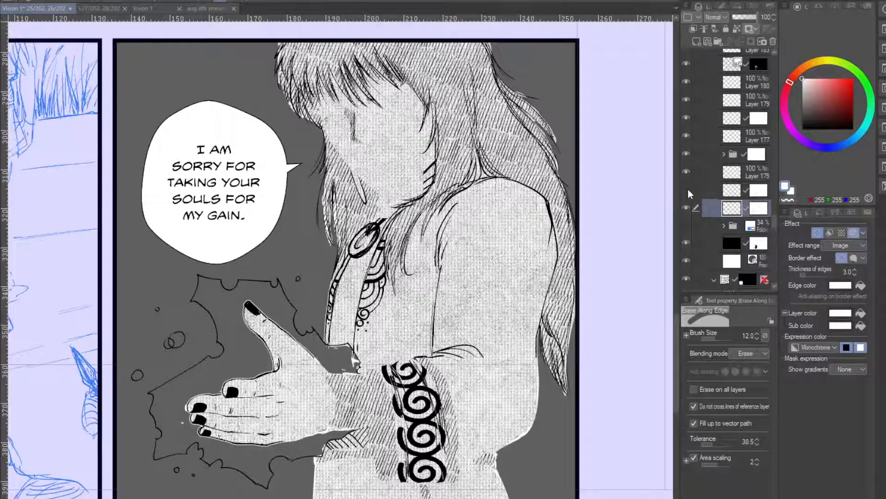
left_click(687, 189)
left_click(688, 137)
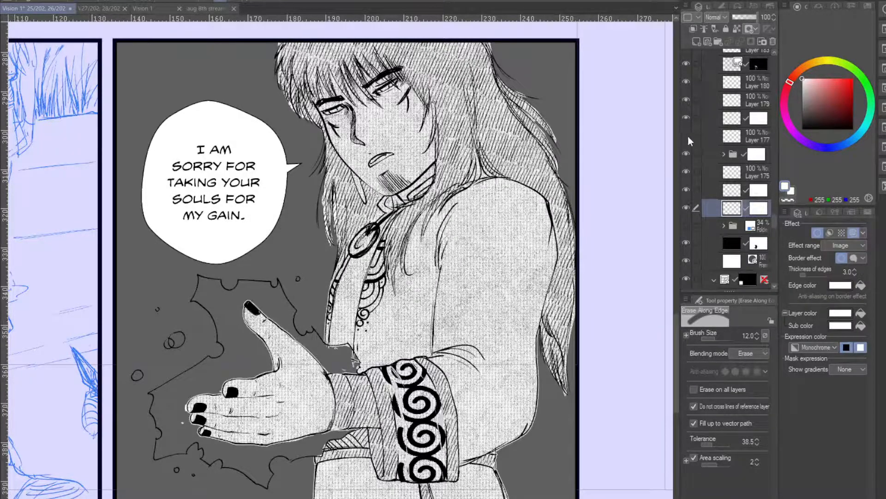
left_click(687, 137)
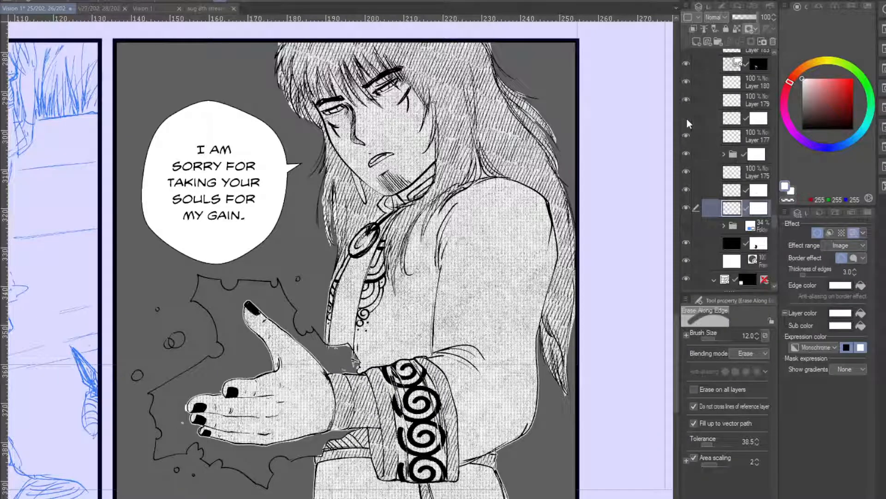
left_click(687, 118)
left_click(686, 117)
left_click(688, 98)
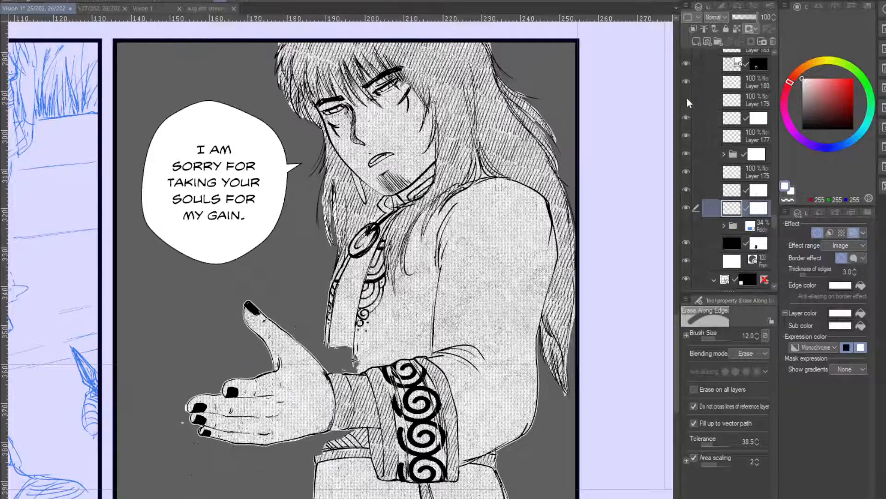
left_click(687, 99)
left_click(738, 99)
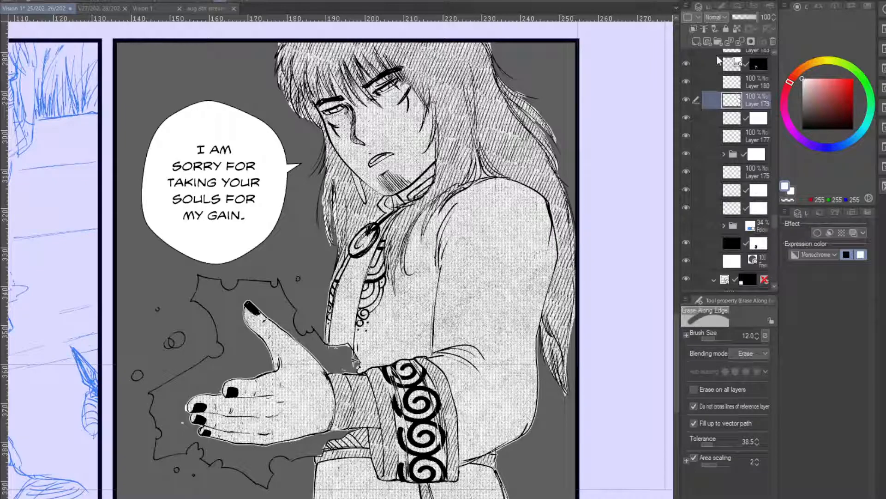
- Try erasing the dark background along the burst outline on its mask with Erase Along Edge at size 12, and undo the stroke
left_click(757, 245)
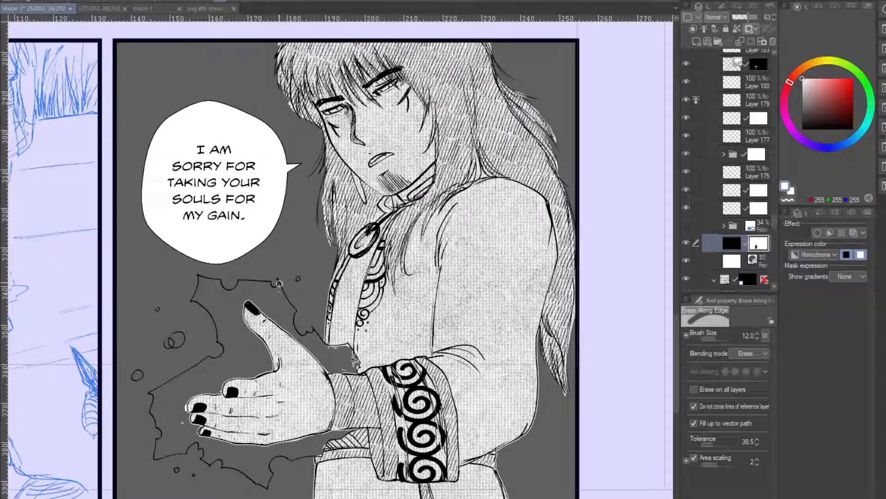
left_click_drag(277, 282, 298, 315)
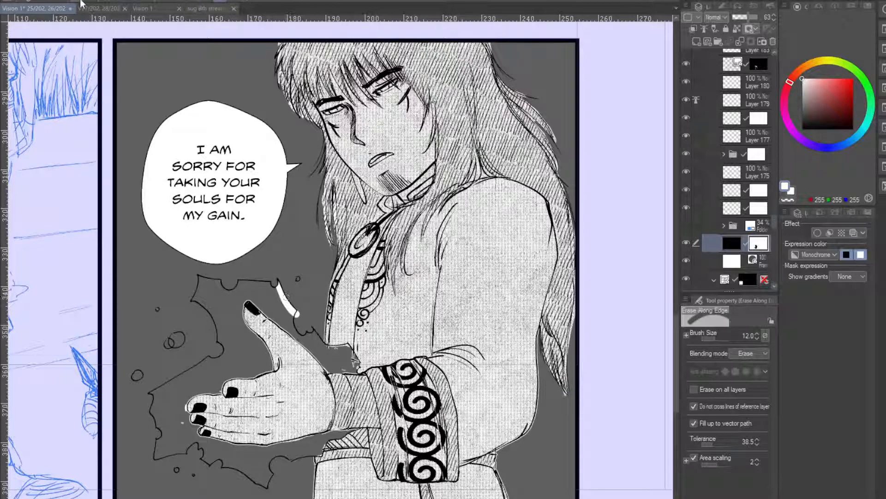
left_click(81, 4)
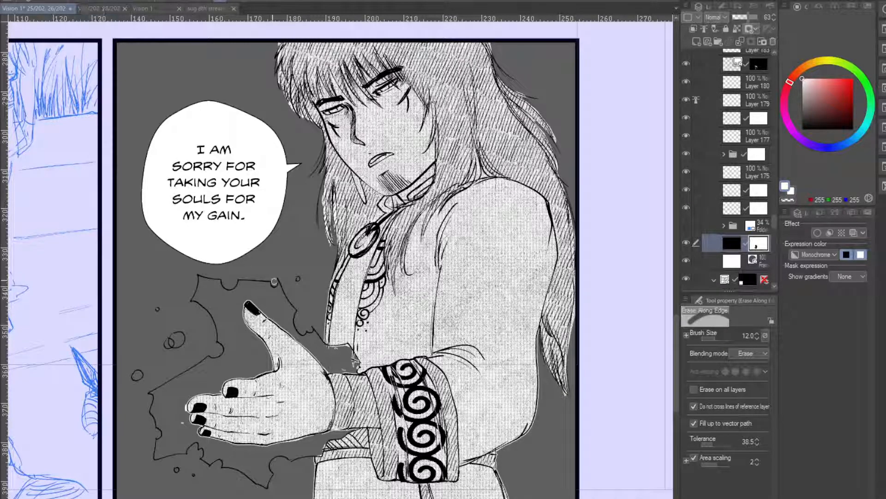
- Erase the dark background on its mask along the inside of the whole burst outline and beneath the hand, using Erase Along Edge
mouse_move(280, 287)
left_mouse_down()
mouse_move(295, 334)
mouse_move(310, 329)
mouse_move(321, 356)
mouse_move(318, 338)
mouse_move(325, 349)
mouse_move(348, 348)
mouse_move(359, 365)
mouse_move(322, 361)
mouse_move(301, 341)
mouse_move(329, 366)
mouse_move(308, 339)
mouse_move(332, 362)
mouse_move(345, 365)
mouse_move(339, 354)
mouse_move(347, 356)
mouse_move(334, 352)
mouse_move(343, 369)
left_mouse_up()
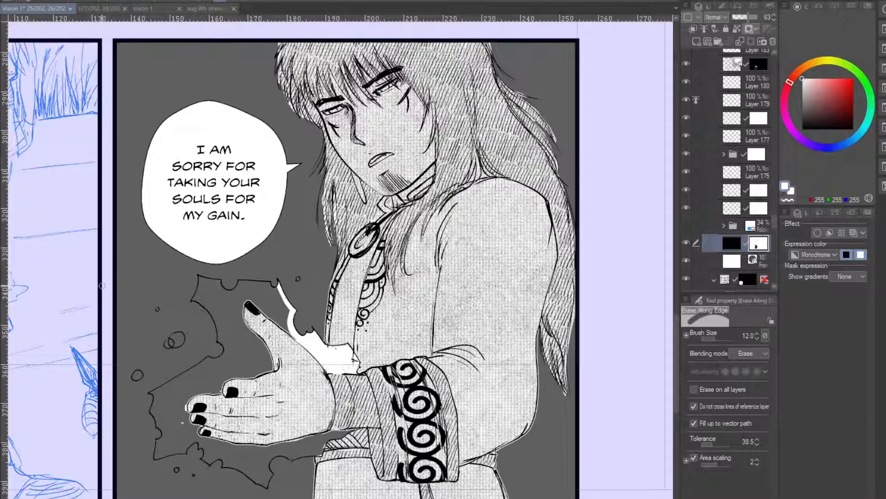
mouse_move(286, 325)
left_mouse_down()
mouse_move(237, 283)
mouse_move(269, 285)
mouse_move(200, 277)
mouse_move(196, 298)
mouse_move(222, 336)
left_mouse_up()
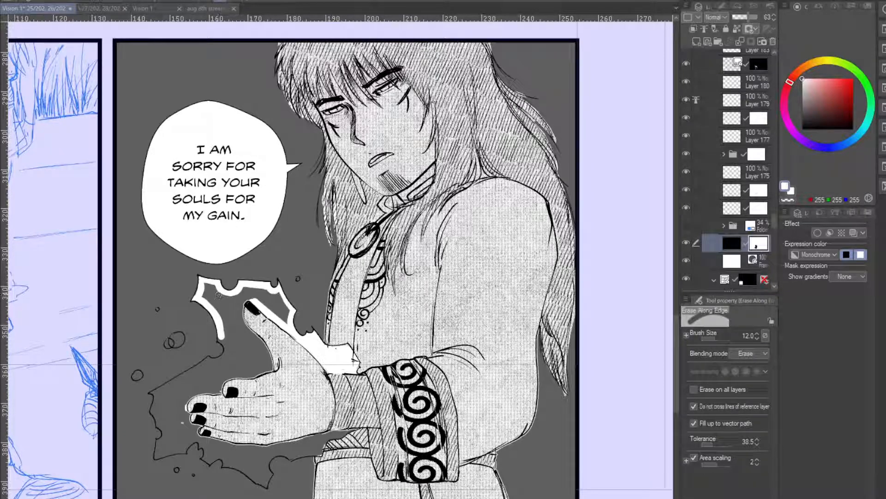
mouse_move(226, 337)
left_mouse_down()
mouse_move(155, 393)
mouse_move(165, 437)
mouse_move(157, 456)
mouse_move(181, 452)
mouse_move(179, 424)
mouse_move(185, 450)
mouse_move(201, 440)
mouse_move(211, 462)
mouse_move(222, 456)
mouse_move(267, 486)
mouse_move(276, 454)
mouse_move(294, 458)
mouse_move(328, 441)
mouse_move(323, 453)
mouse_move(328, 441)
mouse_move(322, 455)
mouse_move(291, 459)
mouse_move(314, 449)
left_mouse_up()
left_click_drag(357, 429, 272, 442)
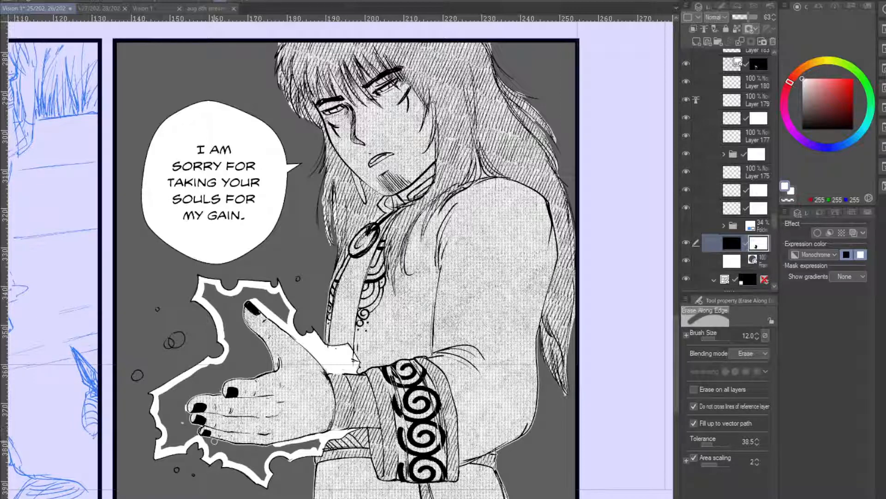
mouse_move(199, 438)
left_mouse_down()
mouse_move(318, 446)
mouse_move(283, 450)
left_mouse_up()
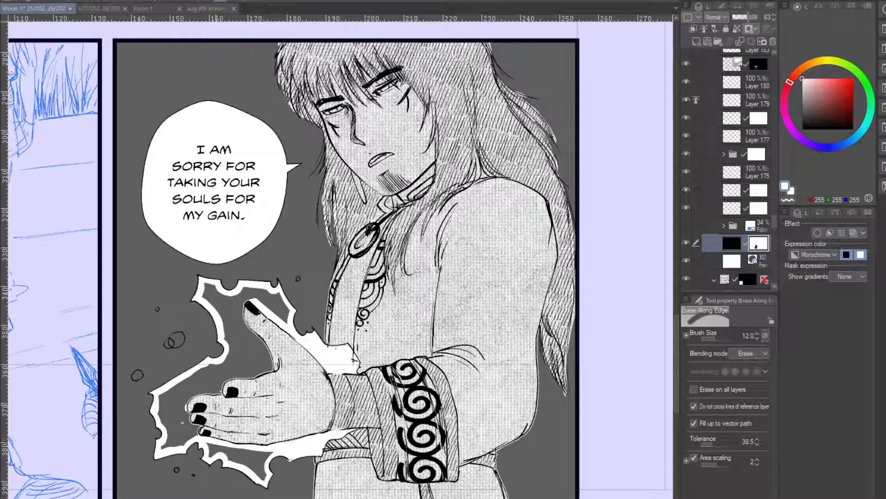
- Erase the remaining dark background inside the upper part of the burst, around the thumb
mouse_move(227, 300)
left_mouse_down()
mouse_move(204, 286)
mouse_move(238, 292)
mouse_move(255, 308)
mouse_move(230, 296)
mouse_move(253, 312)
mouse_move(240, 291)
mouse_move(256, 311)
mouse_move(269, 312)
mouse_move(263, 295)
mouse_move(280, 314)
mouse_move(266, 288)
mouse_move(288, 316)
mouse_move(279, 293)
mouse_move(288, 309)
left_mouse_up()
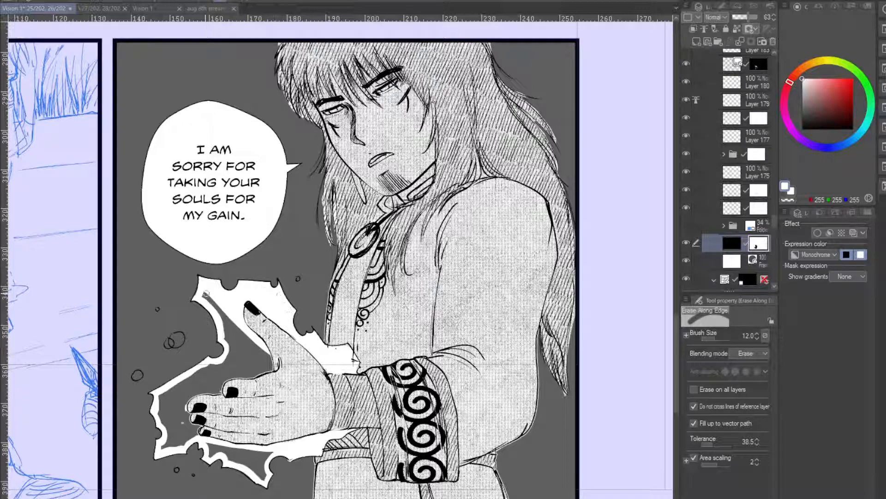
mouse_move(206, 294)
left_mouse_down()
mouse_move(243, 333)
mouse_move(199, 295)
mouse_move(201, 283)
mouse_move(258, 367)
mouse_move(229, 332)
mouse_move(217, 361)
mouse_move(255, 375)
left_mouse_up()
mouse_move(225, 328)
left_mouse_down()
mouse_move(241, 360)
mouse_move(231, 351)
left_mouse_up()
- Clear the dark background from the small circles around the burst and from the remaining burst areas around the fingers and beneath the hand
key("minus")
key("minus")
key("minus")
key("minus")
key("minus")
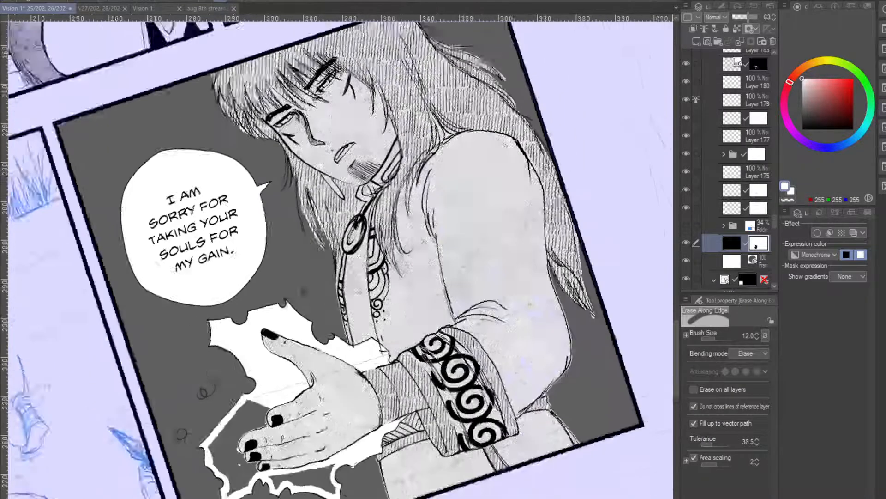
left_click_drag(677, 340, 679, 349)
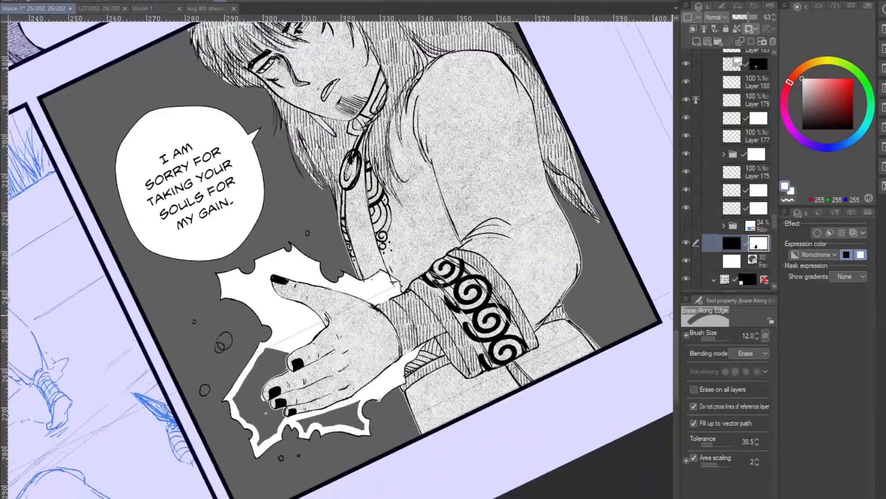
mouse_move(235, 403)
left_mouse_down()
mouse_move(276, 335)
mouse_move(236, 400)
mouse_move(268, 346)
mouse_move(196, 309)
mouse_move(215, 343)
left_mouse_up()
left_click_drag(206, 388, 203, 391)
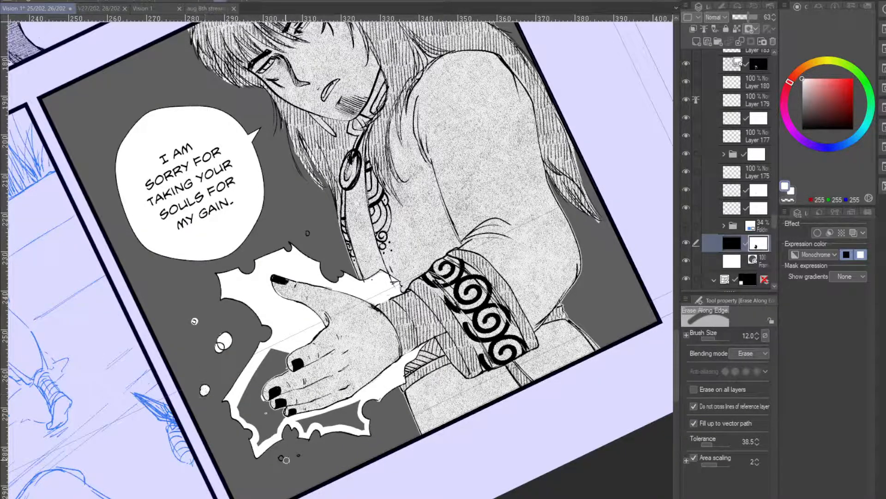
left_click_drag(286, 460, 281, 458)
left_click(222, 343)
left_click(239, 483)
mouse_move(241, 409)
left_mouse_down()
mouse_move(233, 412)
mouse_move(251, 412)
mouse_move(239, 407)
mouse_move(260, 435)
mouse_move(243, 411)
mouse_move(266, 436)
mouse_move(279, 424)
mouse_move(272, 434)
mouse_move(253, 403)
mouse_move(265, 376)
mouse_move(254, 393)
mouse_move(256, 360)
mouse_move(283, 370)
mouse_move(304, 333)
left_mouse_up()
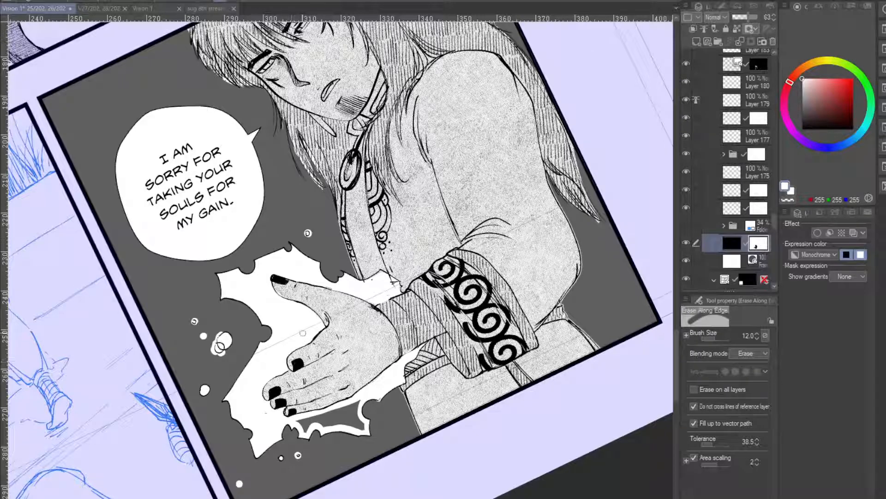
mouse_move(293, 418)
left_mouse_down()
mouse_move(306, 430)
mouse_move(325, 426)
mouse_move(309, 420)
mouse_move(332, 427)
mouse_move(321, 411)
mouse_move(366, 430)
mouse_move(359, 398)
mouse_move(357, 424)
mouse_move(345, 408)
mouse_move(330, 417)
left_mouse_up()
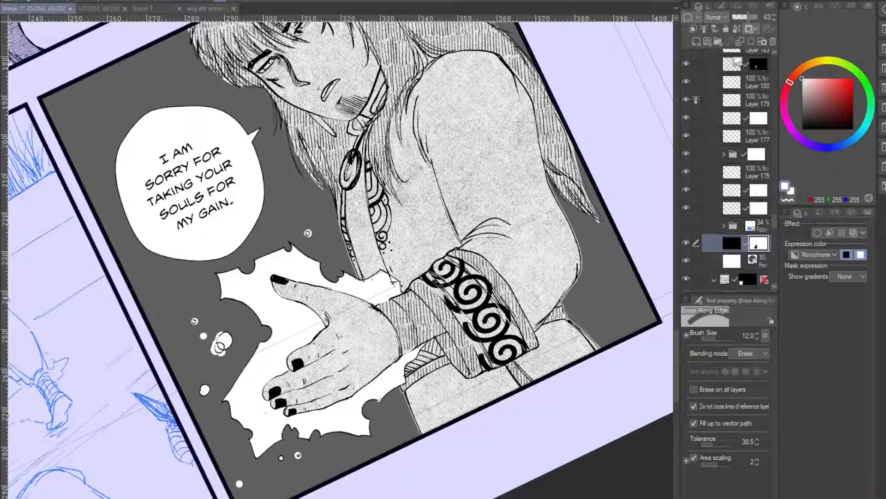
- Toggle layer visibility to find the figure's main line art, keep it visible, and select its layer mask
left_click(687, 206)
left_click(689, 186)
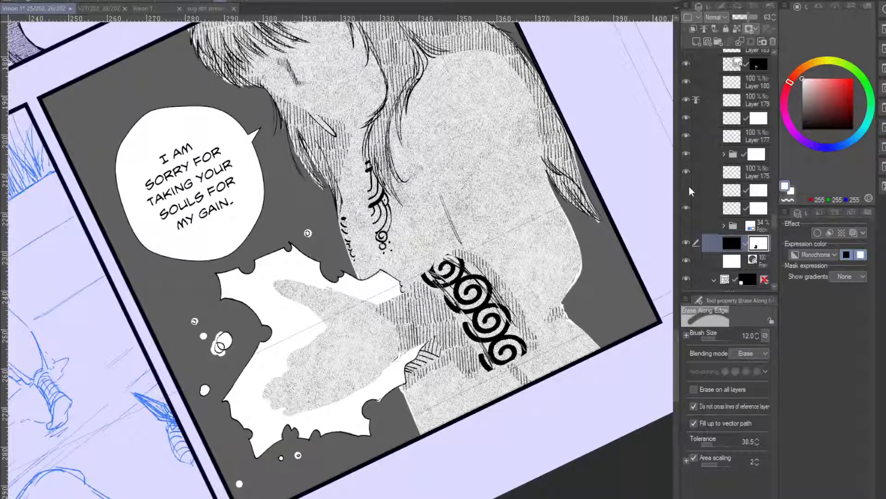
left_click(687, 189)
left_click(733, 189)
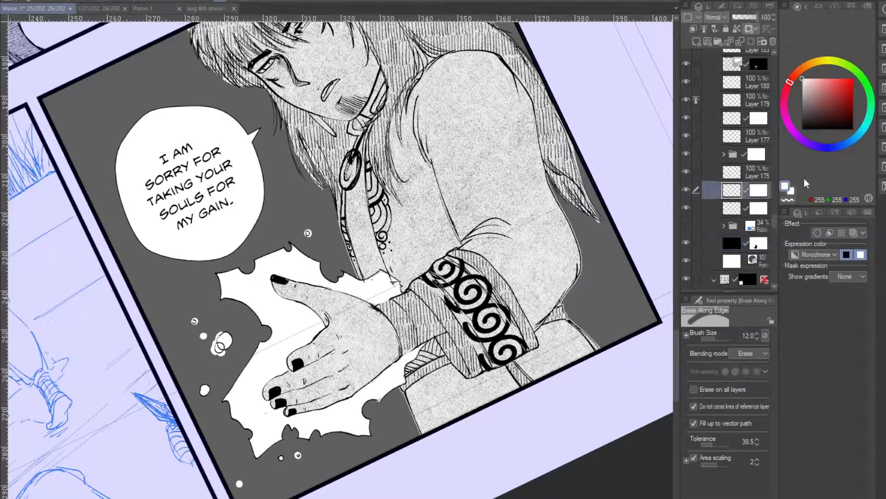
left_click(760, 187)
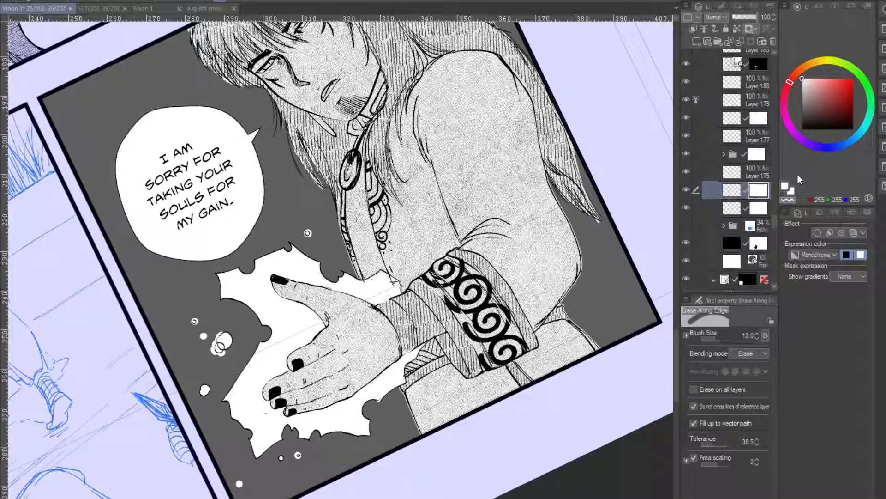
- Hide the stray line marks beside the wrist on the line-art mask, using the G-pen at size 78.5 with transparent color
key("p")
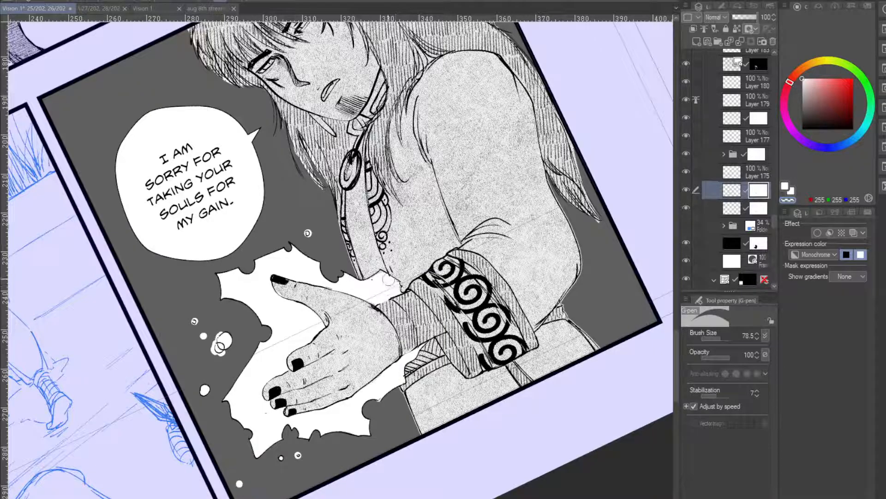
left_click_drag(391, 282, 388, 294)
left_click(372, 279)
- Select the dark background's layer mask and set the G-pen to black at size 44.3
left_click(758, 243)
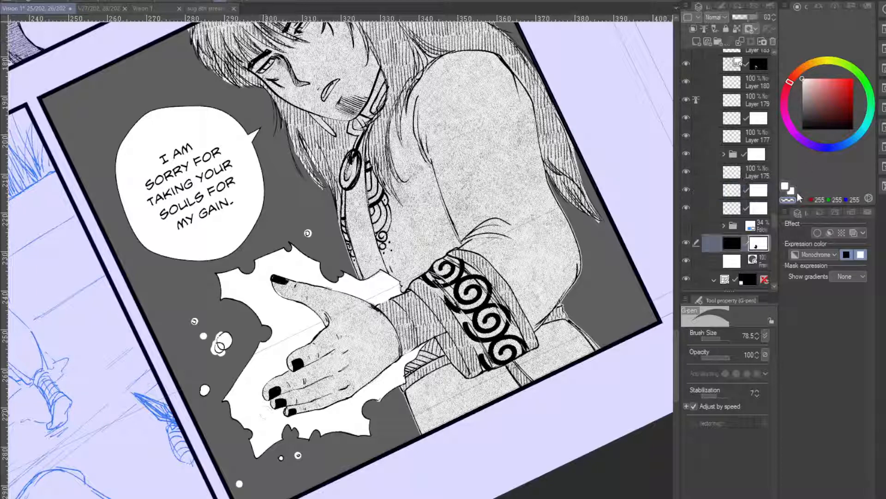
left_click(785, 186)
left_click(803, 129)
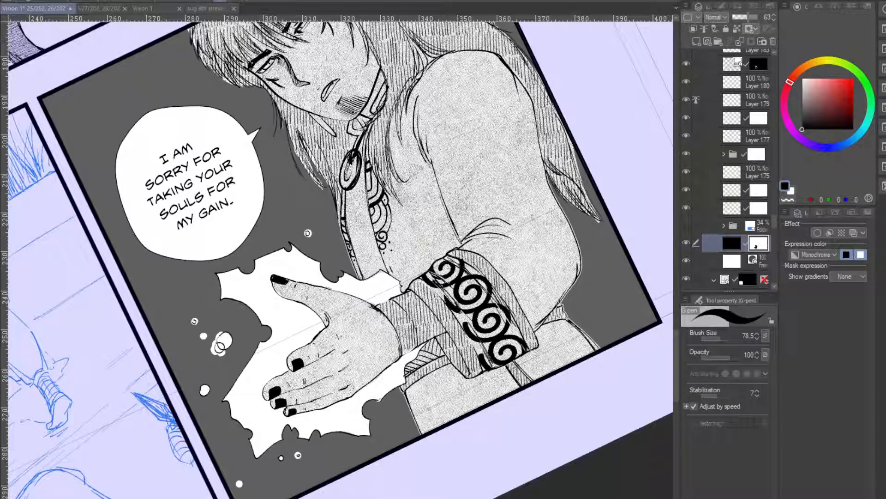
left_click(716, 338)
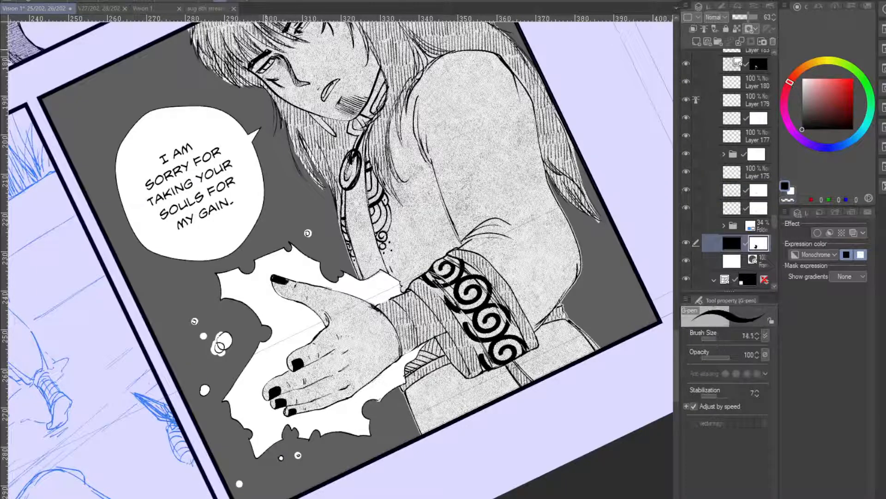
left_click(719, 338)
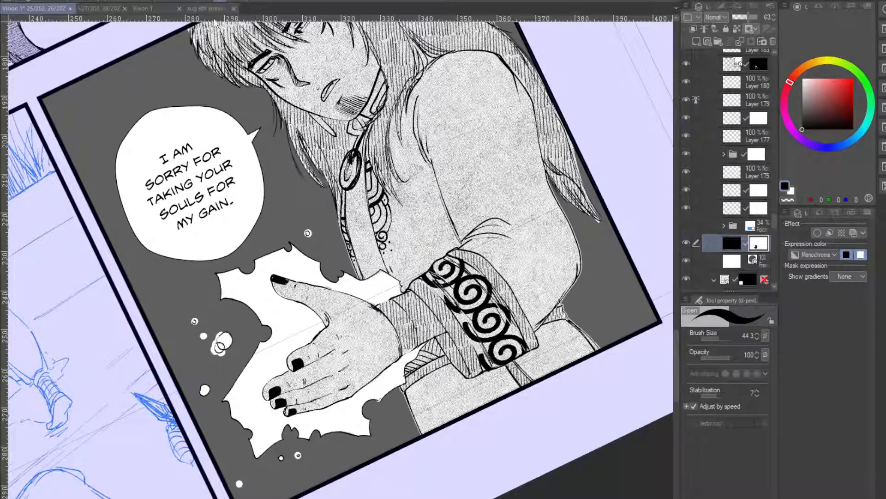
key("c")
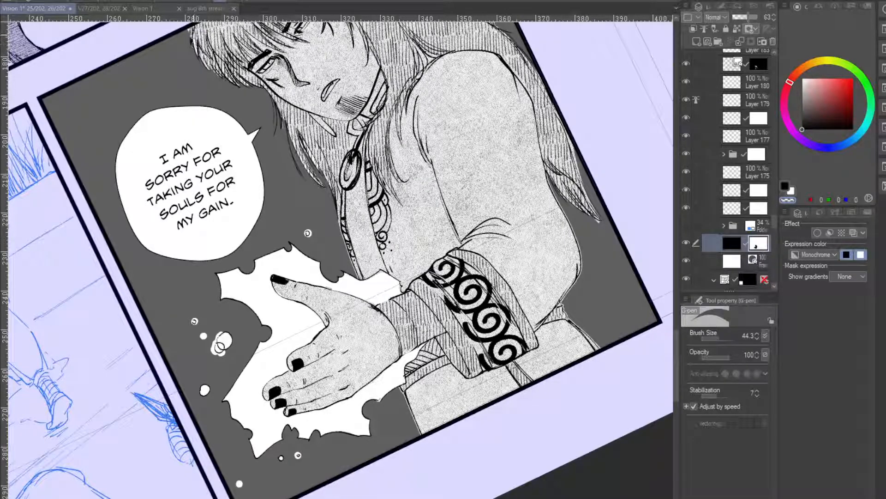
key("c")
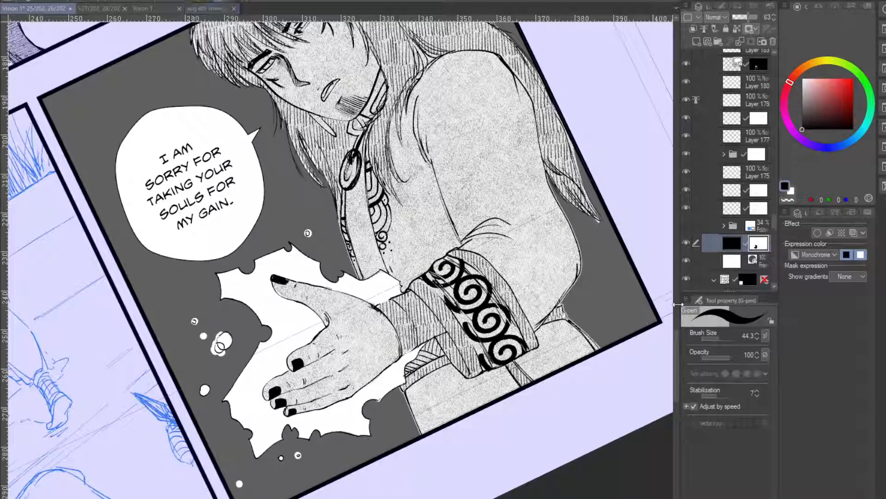
- Remove the dark background behind the outer hair strands above the shoulder, painting on its mask with the G-pen in transparent color
scroll(678, 326, "up", 3)
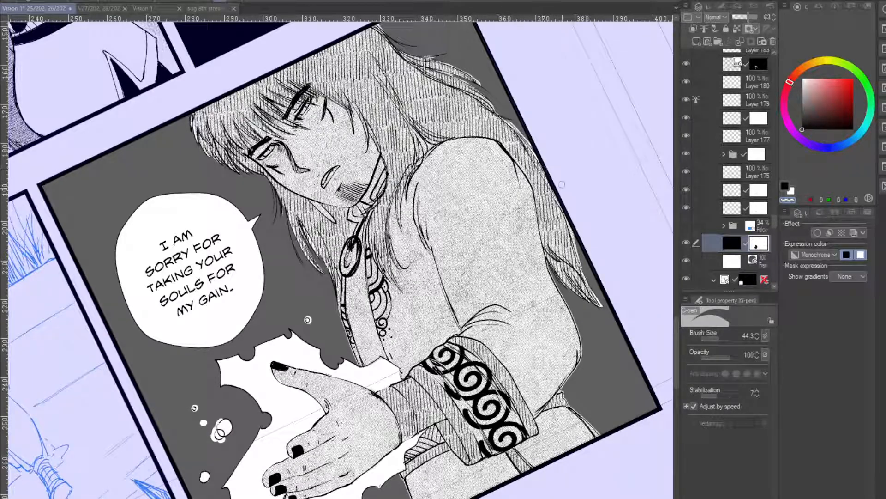
left_click(787, 187)
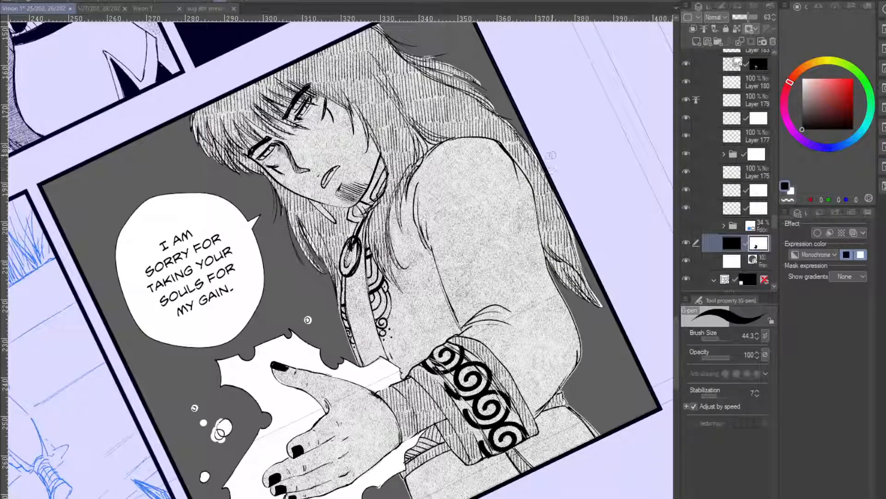
left_click_drag(681, 320, 680, 320)
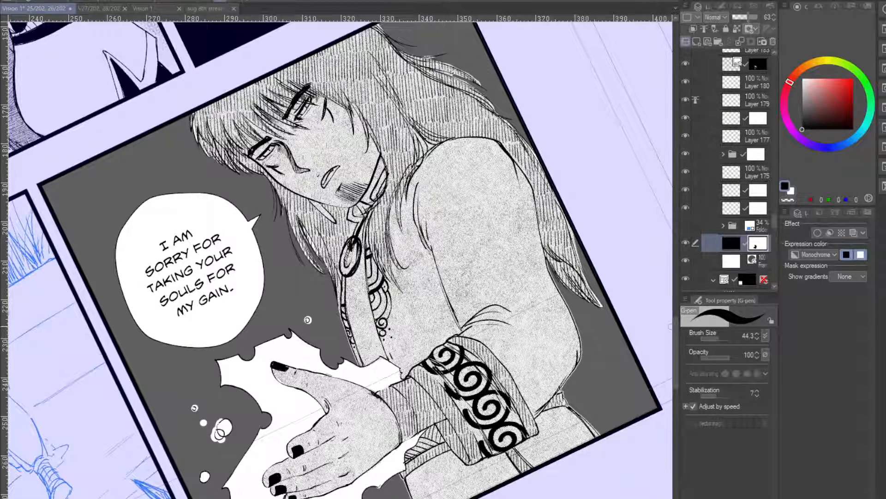
scroll(664, 314, "up", 4)
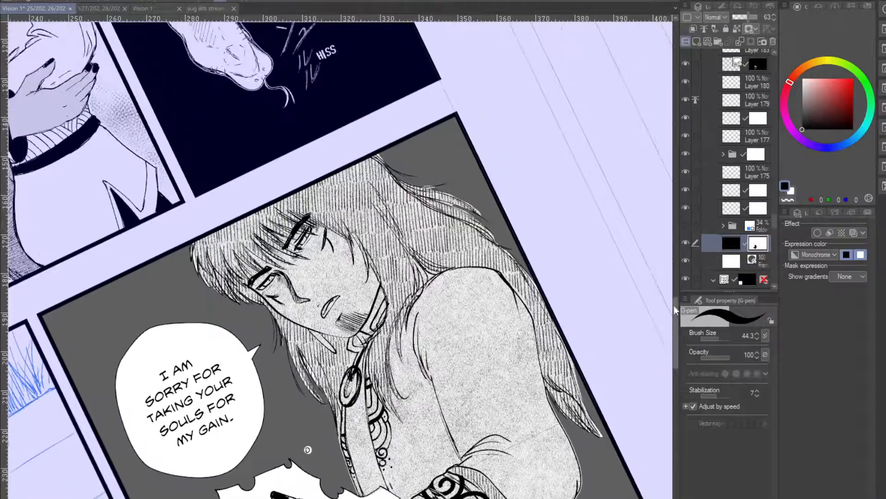
left_click_drag(379, 148, 443, 200)
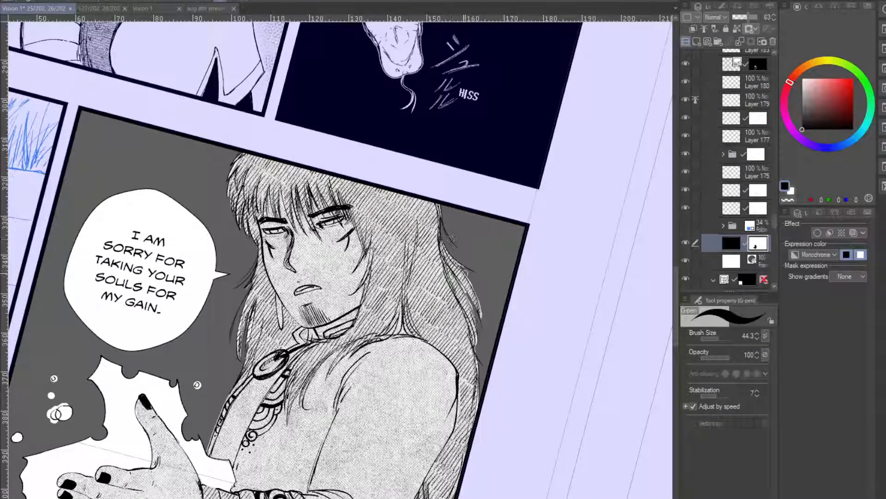
mouse_move(464, 273)
left_mouse_down()
mouse_move(487, 329)
mouse_move(482, 312)
left_mouse_up()
left_click(785, 200)
left_click(792, 191)
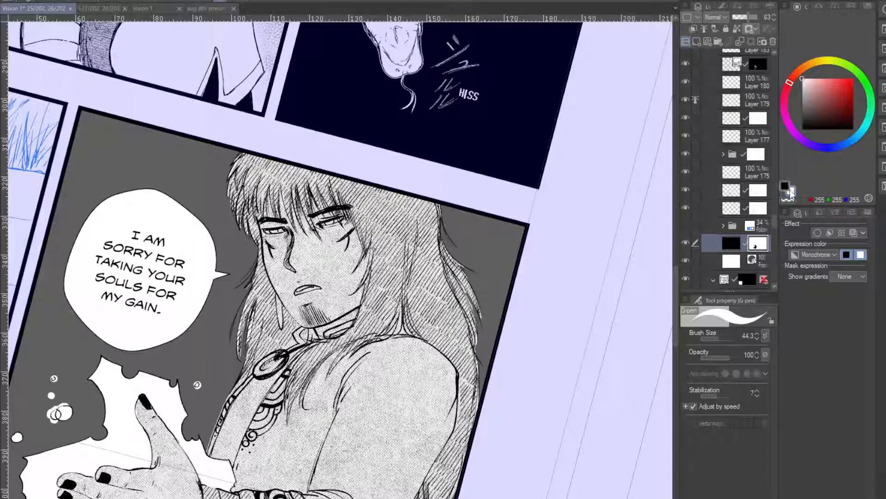
left_click(788, 200)
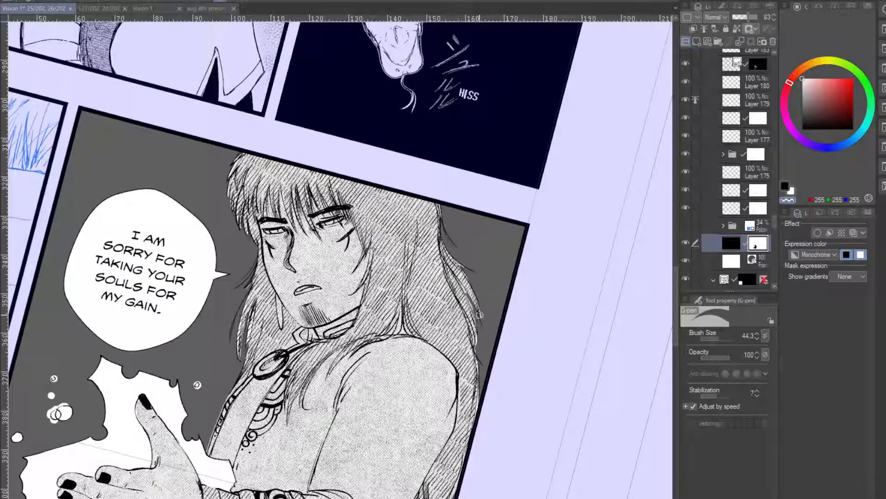
left_click_drag(480, 314, 484, 332)
- Refine the light edges along the hair strands on both sides of the figure, alternating black and transparent on the background mask
left_click(785, 186)
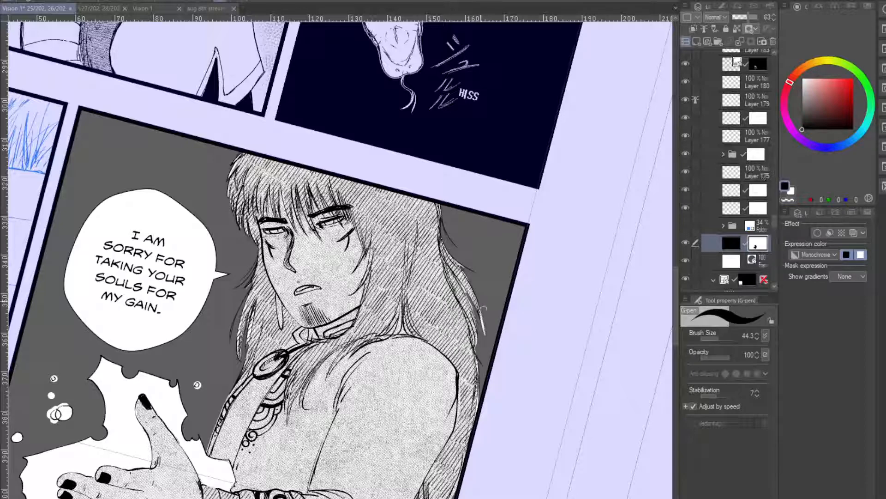
left_click(792, 191)
left_click(785, 186)
left_click(788, 200)
left_click_drag(457, 277, 477, 350)
left_click_drag(250, 280, 249, 285)
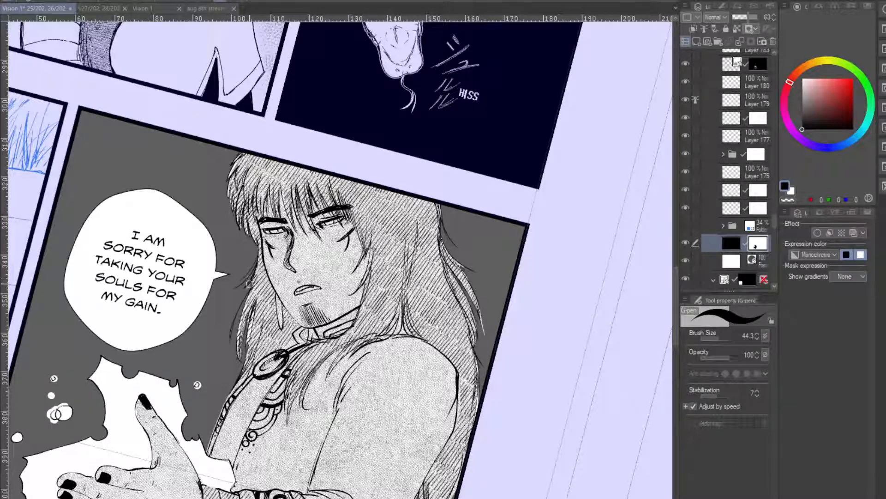
left_click(790, 190)
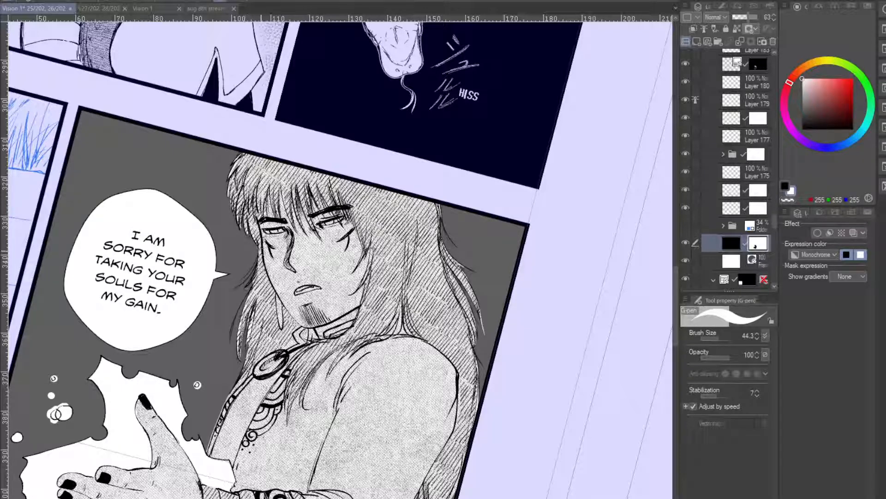
left_click(792, 200)
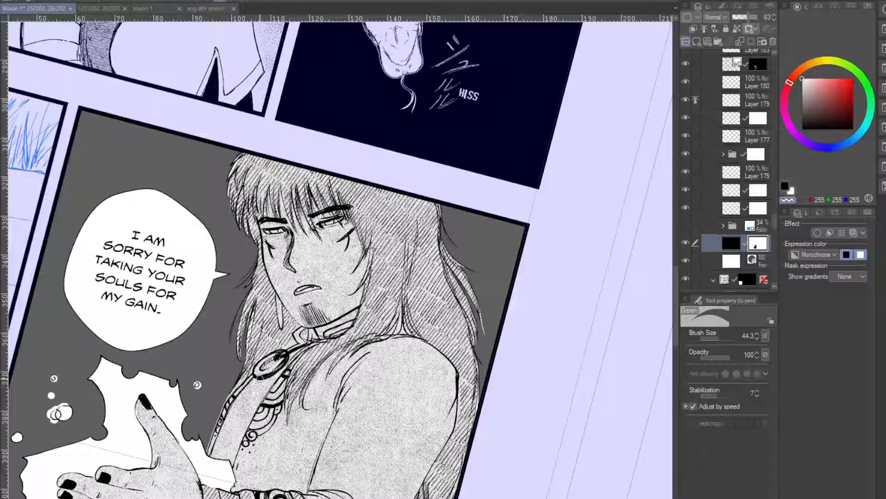
- Identify the hair line-art layer, Layer 175, by hiding and showing it, and duplicate it
left_click_drag(394, 148, 389, 94)
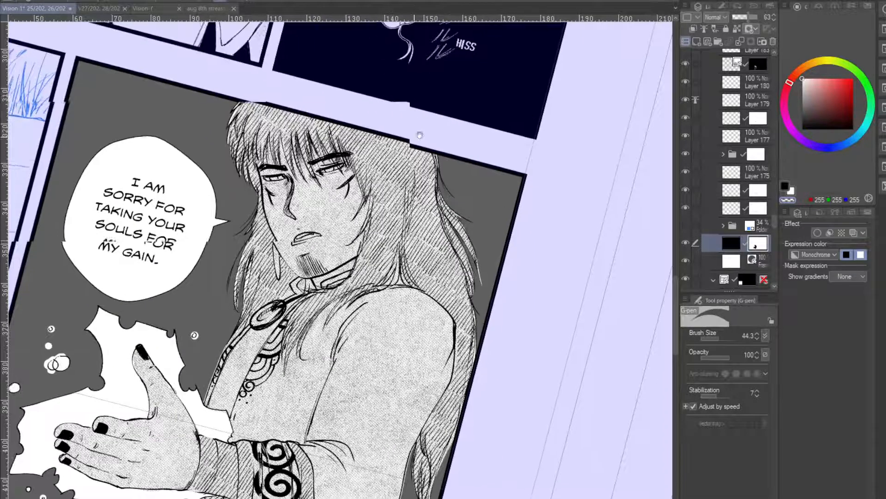
left_click_drag(420, 135, 471, 105)
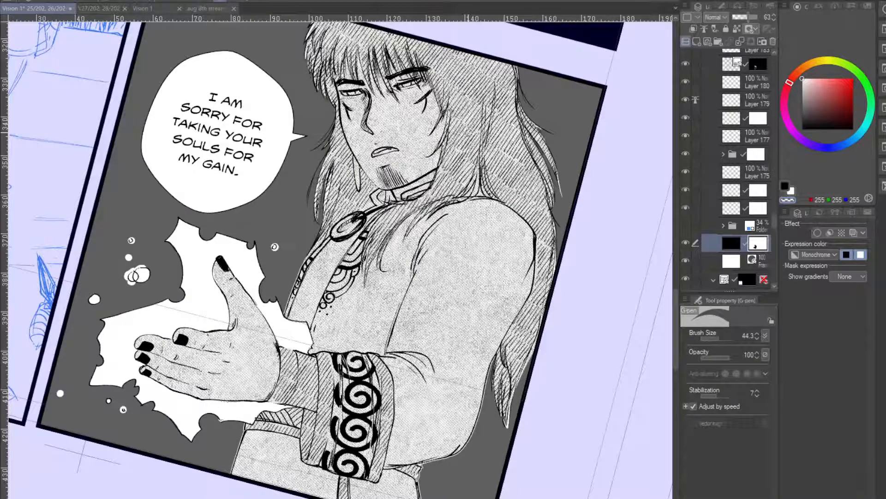
left_click_drag(498, 110, 483, 98)
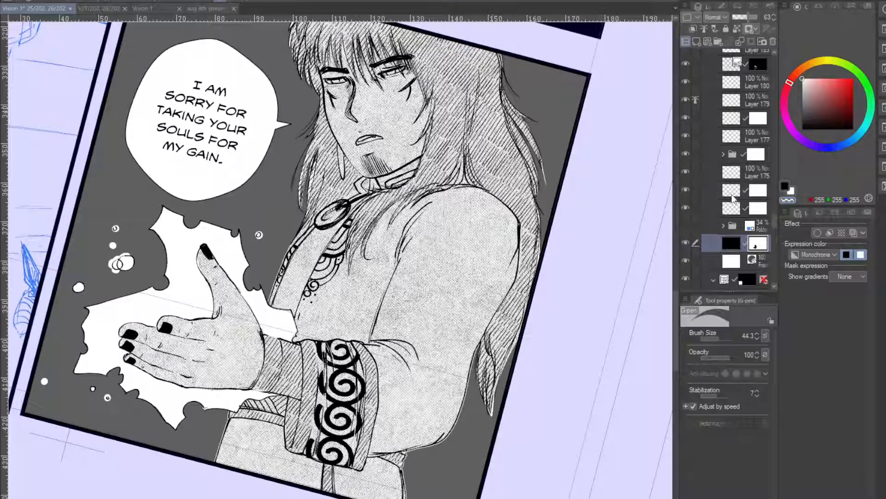
left_click(702, 173)
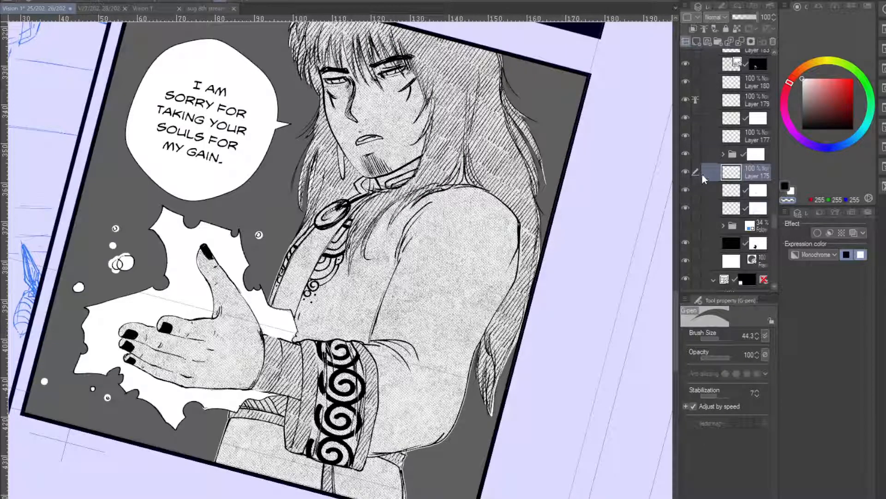
left_click(688, 173)
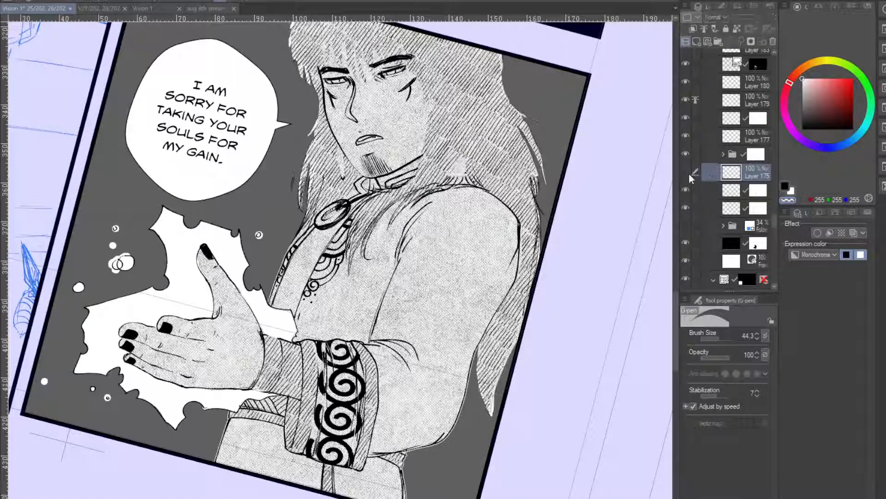
left_click(689, 173)
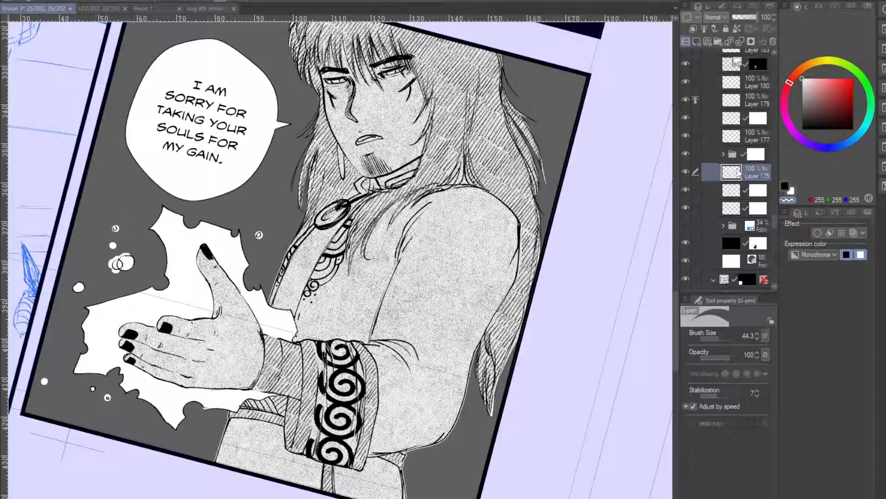
left_click_drag(735, 179, 703, 46)
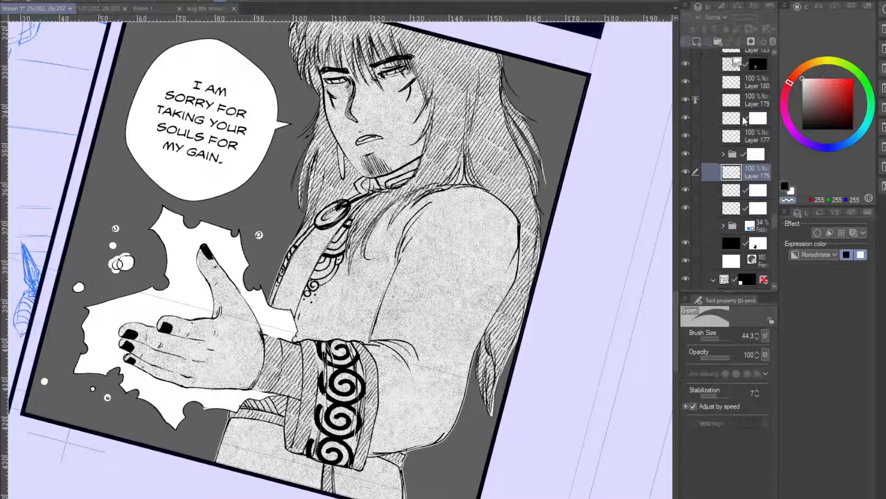
- Give the duplicated hair line layer a white layer color and a white border effect with an edge thickness of 3.0
left_click(853, 234)
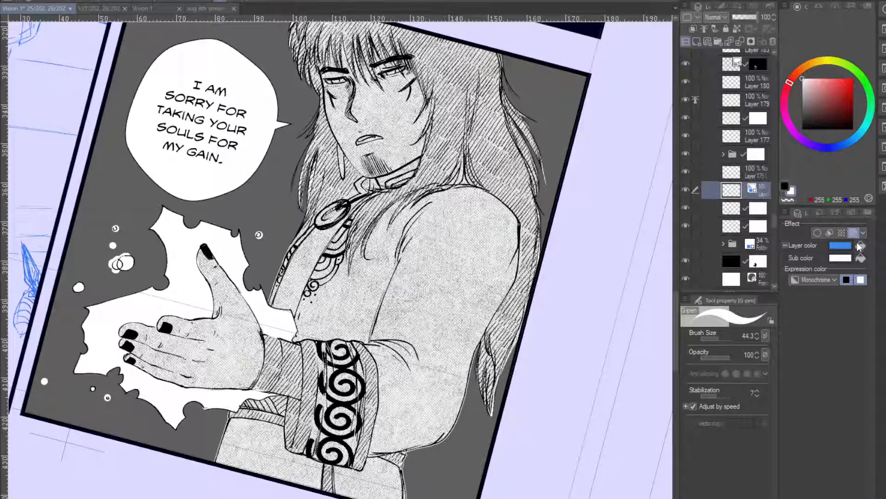
left_click(817, 233)
left_click_drag(856, 261, 855, 256)
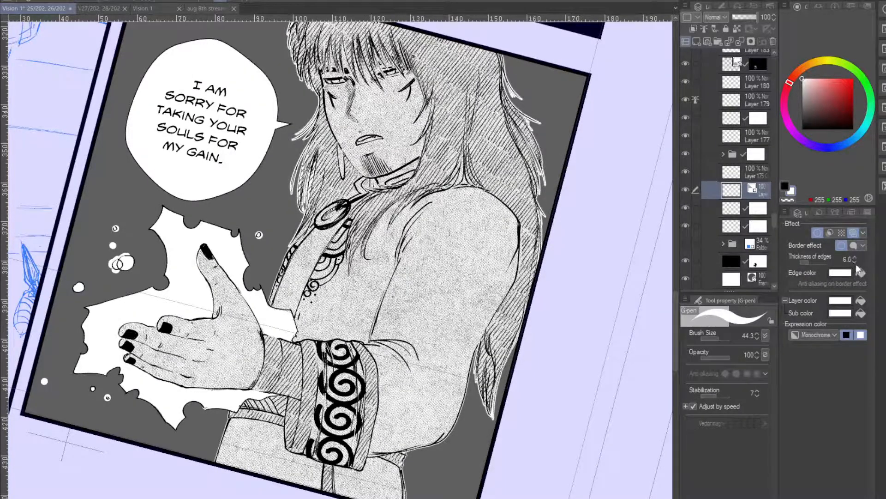
left_click(855, 262)
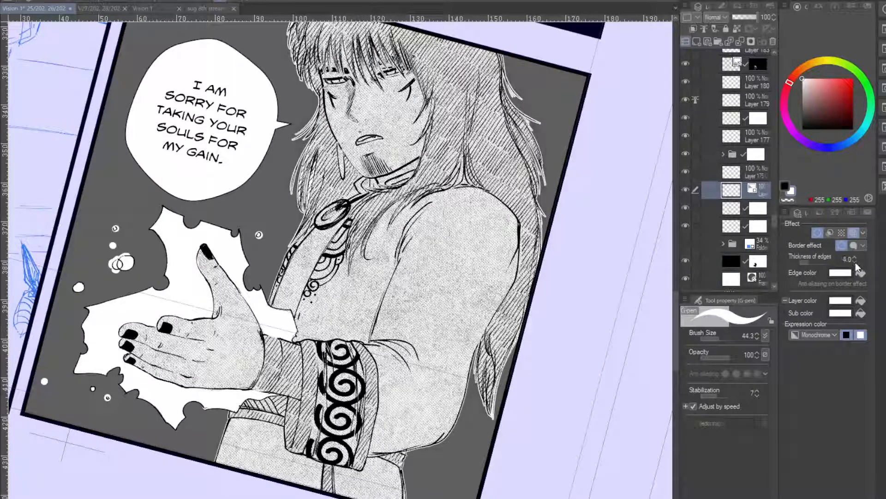
left_click(855, 263)
left_click(855, 262)
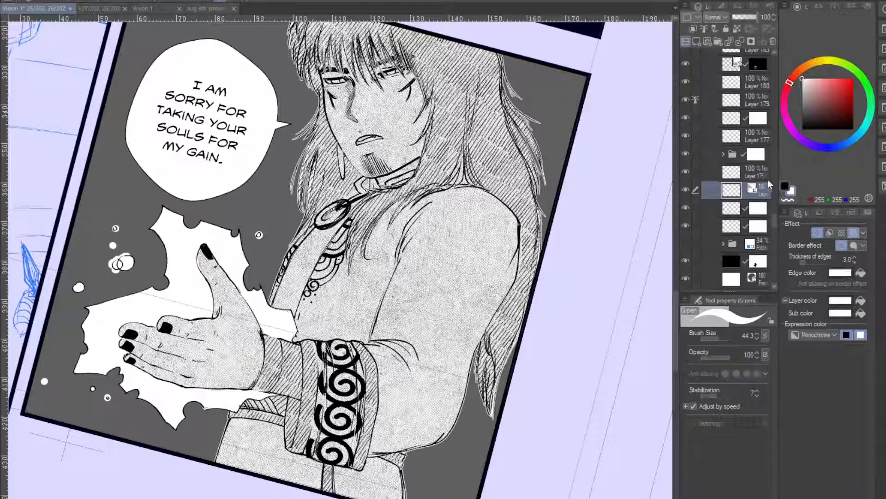
- Check what the masked hatching layer above Layer 180 covers by hiding and showing it
left_click_drag(774, 224, 775, 222)
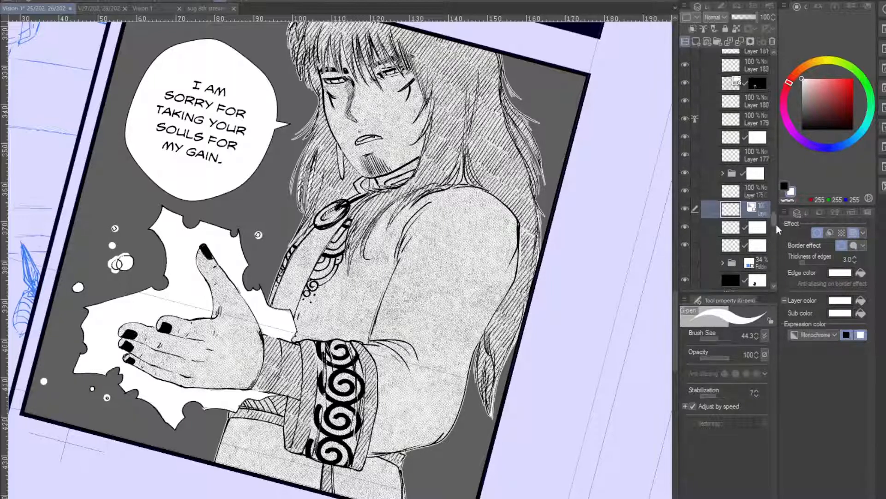
left_click(757, 84)
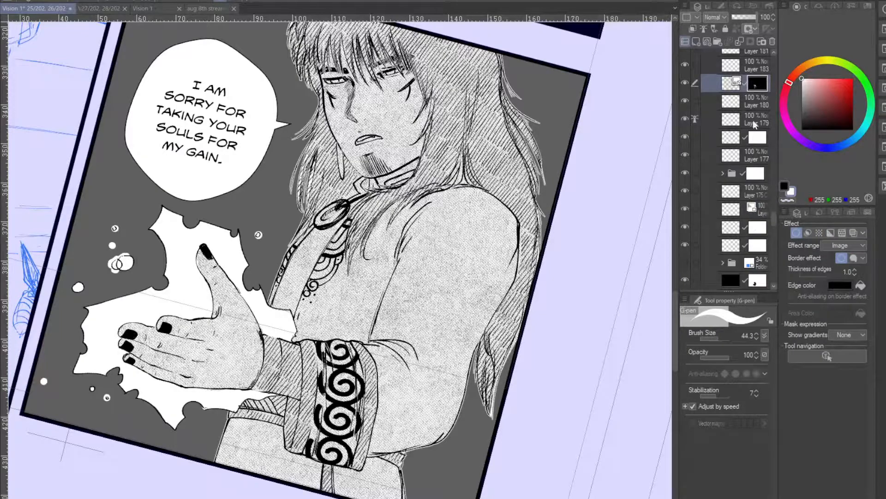
left_click(686, 84)
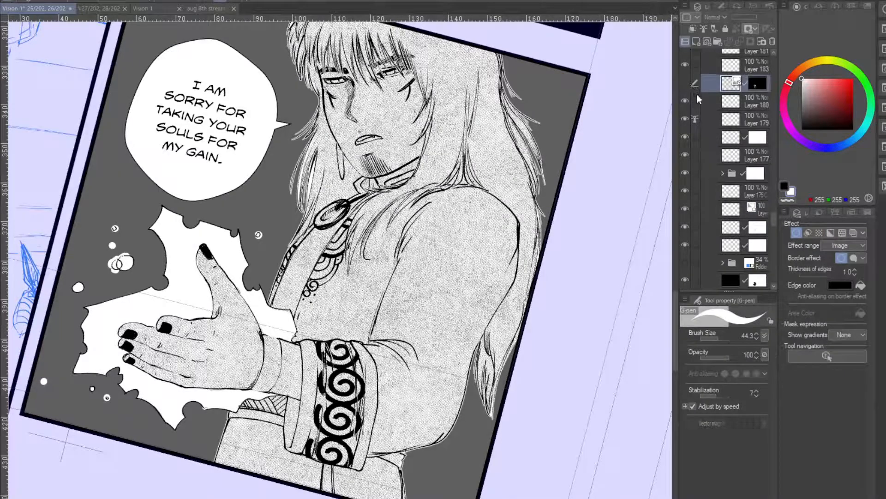
left_click(686, 84)
- Add a new layer above the masked Multiply layer and darken both of the man's eyes in black, using a size 30 pen
left_click_drag(774, 220, 772, 206)
scroll(773, 206, "down", 1)
left_click(743, 199)
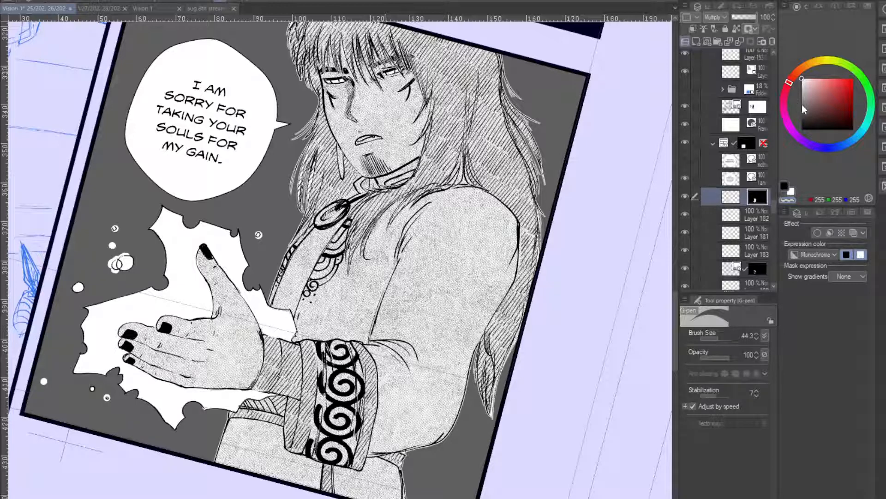
left_click(784, 186)
left_click(695, 41)
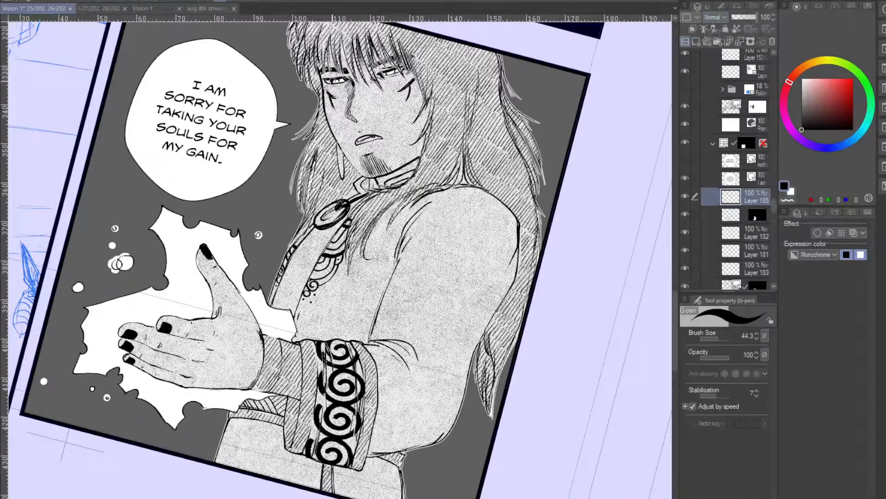
left_click_drag(336, 80, 339, 80)
key("ctrl+z")
mouse_move(328, 81)
left_mouse_down()
mouse_move(391, 76)
mouse_move(412, 67)
mouse_move(389, 76)
mouse_move(412, 51)
left_mouse_up()
key("p")
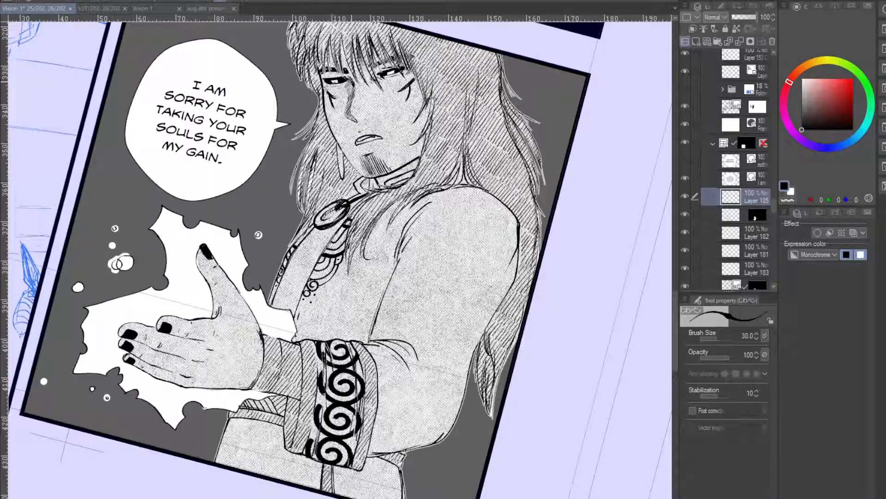
mouse_move(341, 77)
left_mouse_down()
mouse_move(334, 94)
mouse_move(334, 84)
left_mouse_up()
left_click_drag(361, 70, 334, 85)
- Try filling the man's parted mouth with solid black, and undo it
left_click_drag(368, 135, 223, 203)
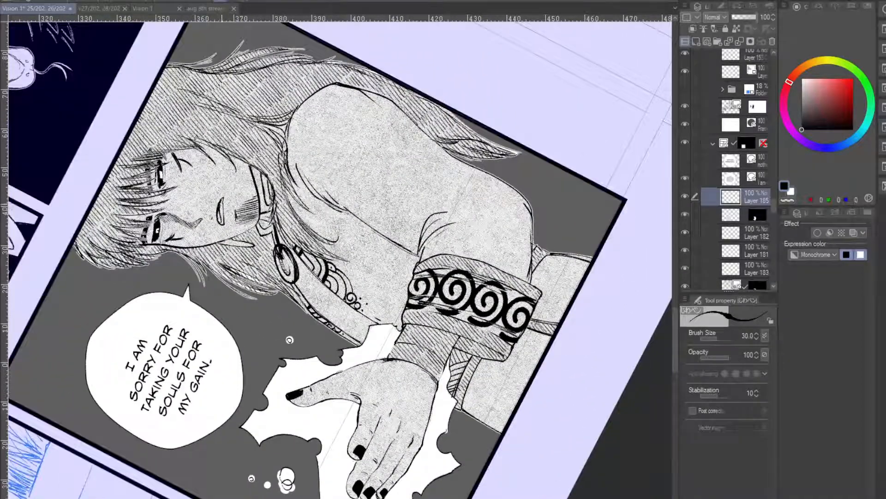
left_click_drag(218, 211, 220, 221)
key("ctrl+at")
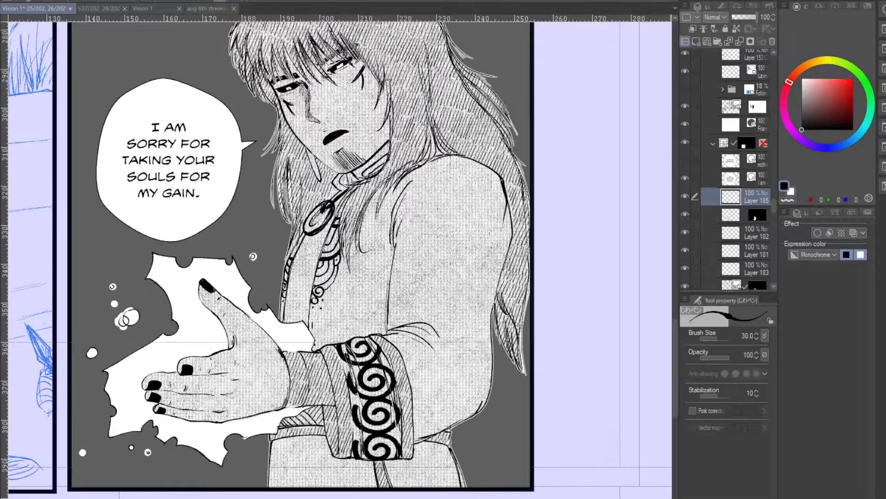
key("ctrl+z")
key("ctrl+z")
key("ctrl+z")
- Select the face line-art layer's mask and rework the man's mouth line on it with the size 30 pen
scroll(775, 208, "down", 3)
left_click_drag(774, 212, 780, 224)
left_click(741, 167)
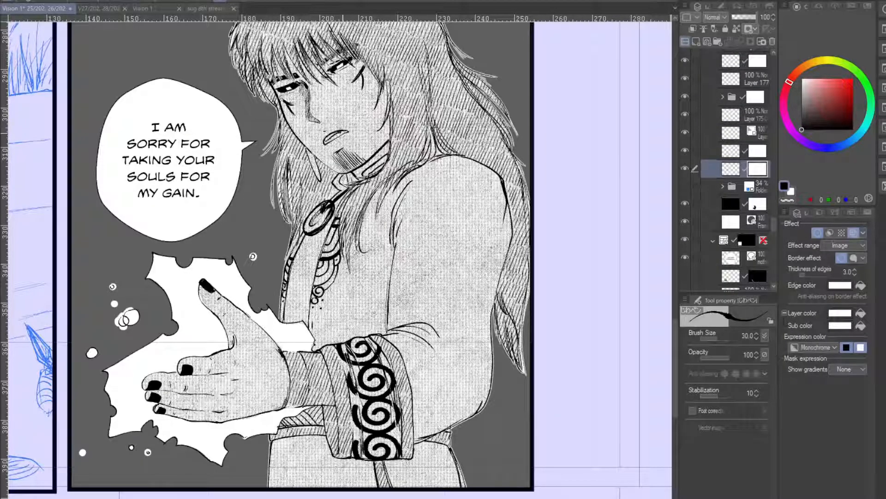
left_click(752, 153)
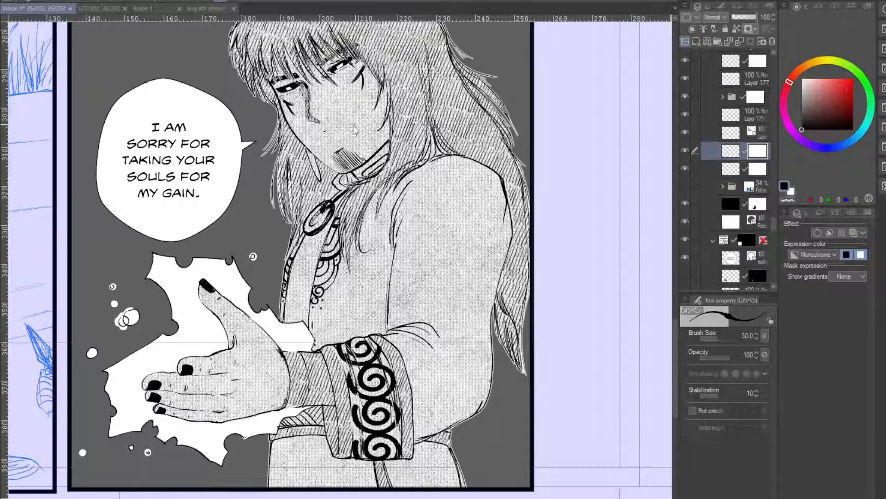
left_click_drag(348, 131, 328, 140)
key("ctrl+plus")
left_click_drag(285, 195, 247, 281)
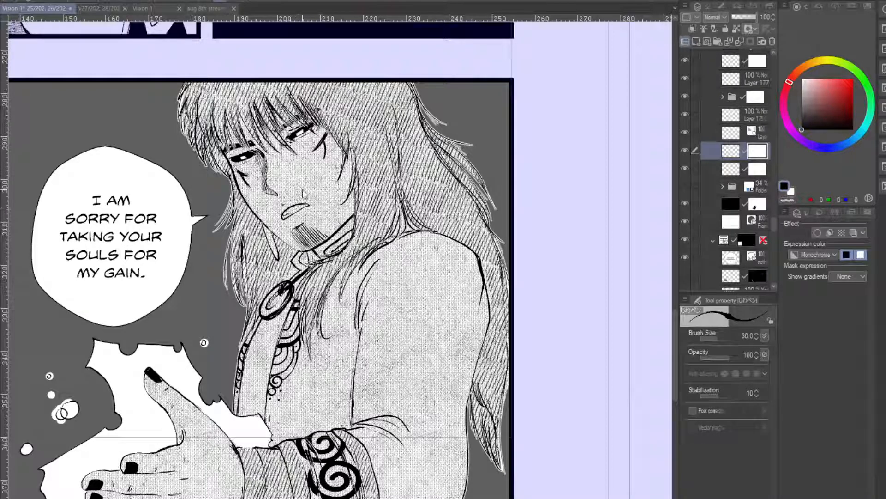
- Add a new layer above the face line art and ink the inside of the man's parted mouth on it in black
left_click(696, 41)
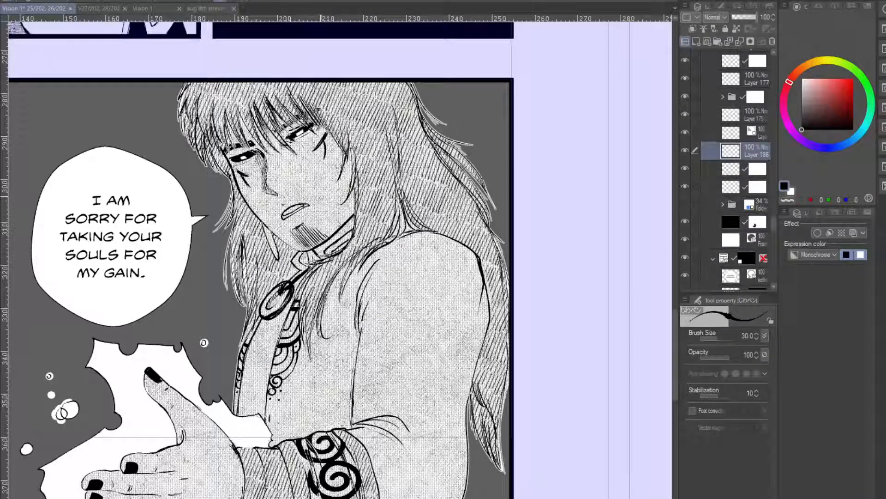
key("ctrl+e")
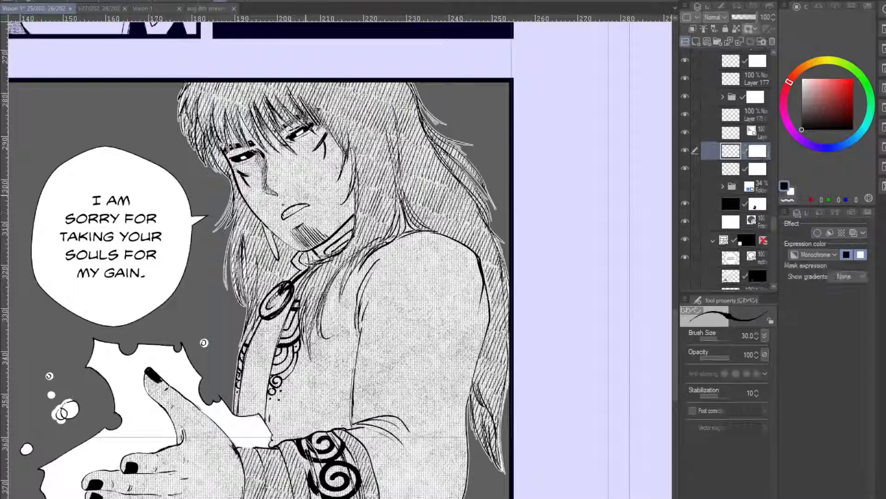
key("ctrl+z")
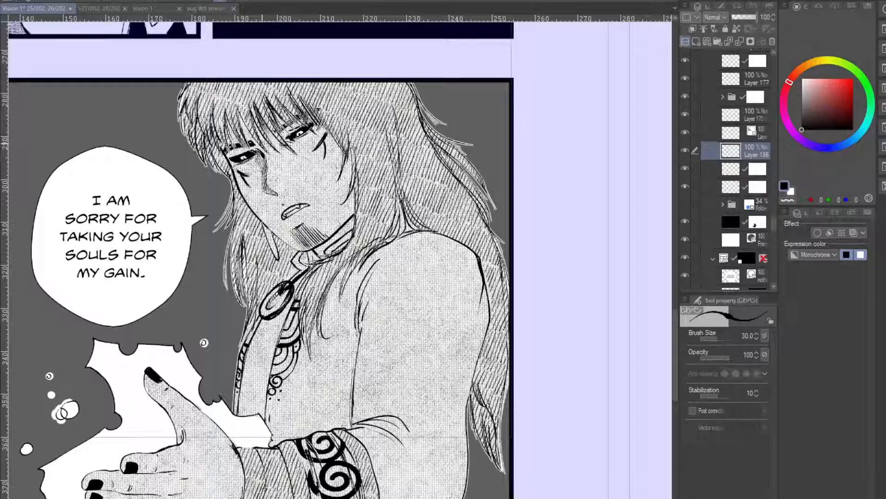
- Add a new layer above the eye-detail layer and paint small white highlights in the man's eyes
key("x")
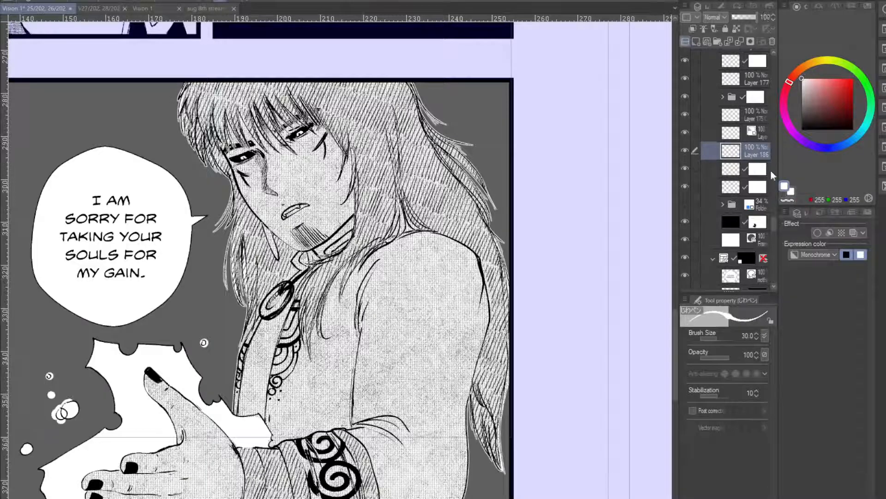
scroll(774, 217, "down", 8)
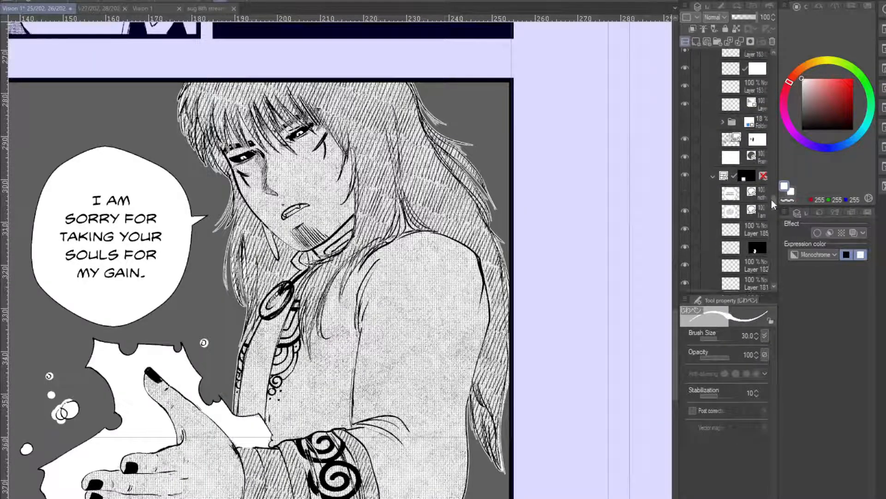
left_click(685, 41)
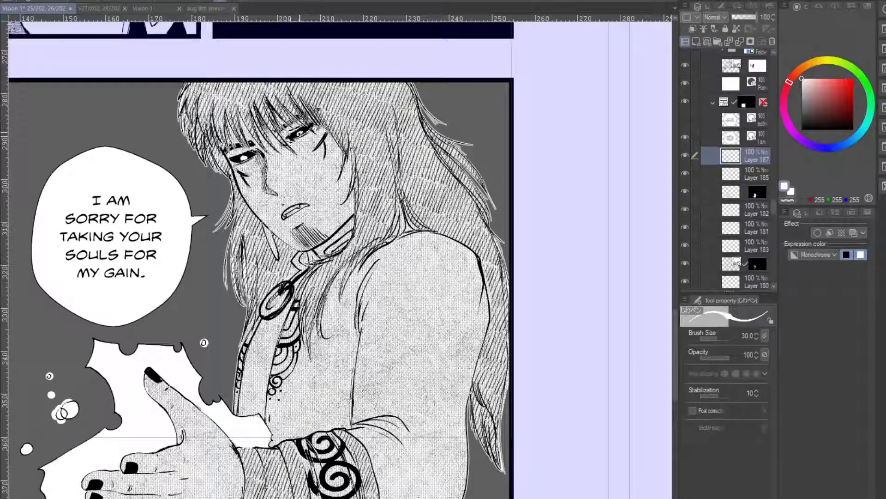
- Ink black hair strands along the edge of the man's cheek and jaw on Layer 187 with the size 30 pen
left_click(802, 129)
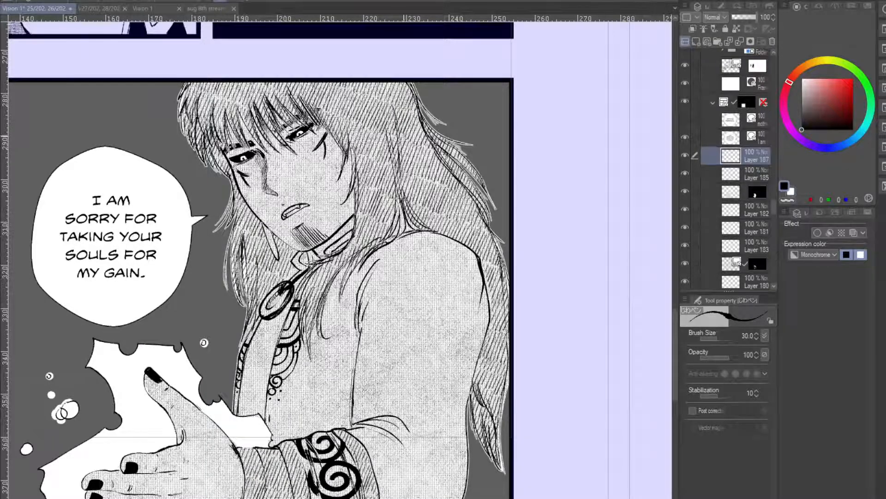
left_click_drag(240, 157, 204, 151)
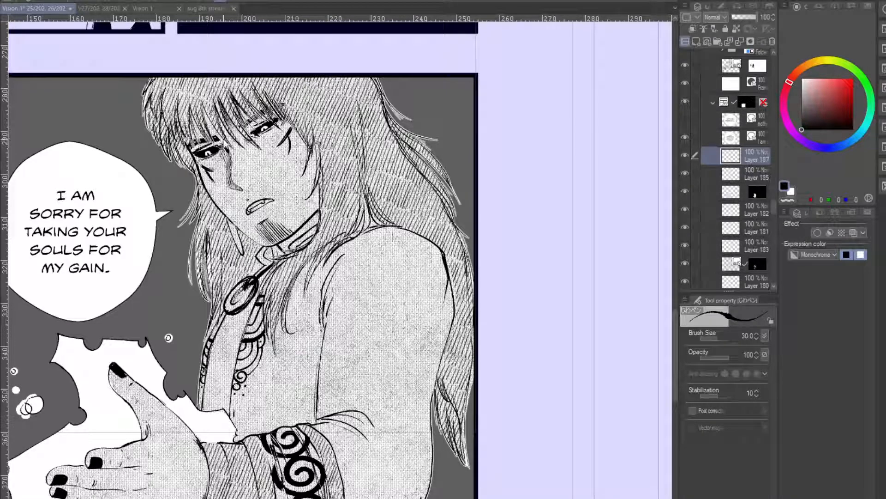
left_click_drag(168, 337, 103, 369)
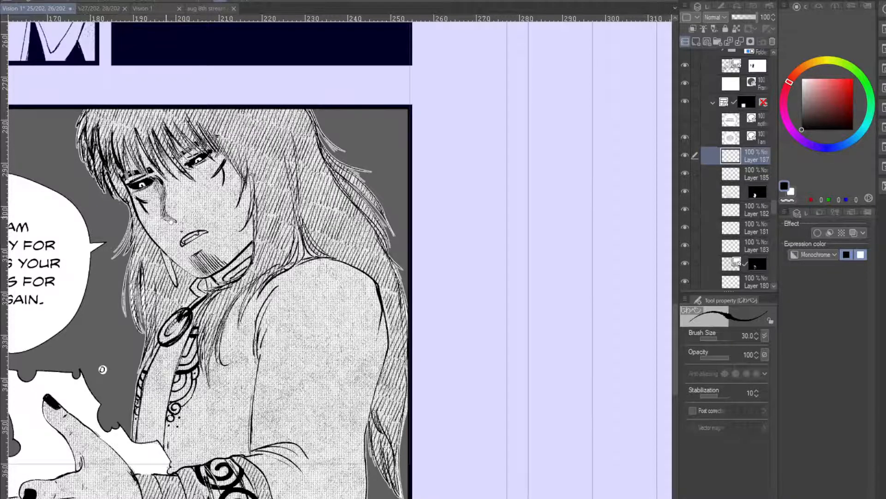
left_click_drag(102, 369, 63, 312)
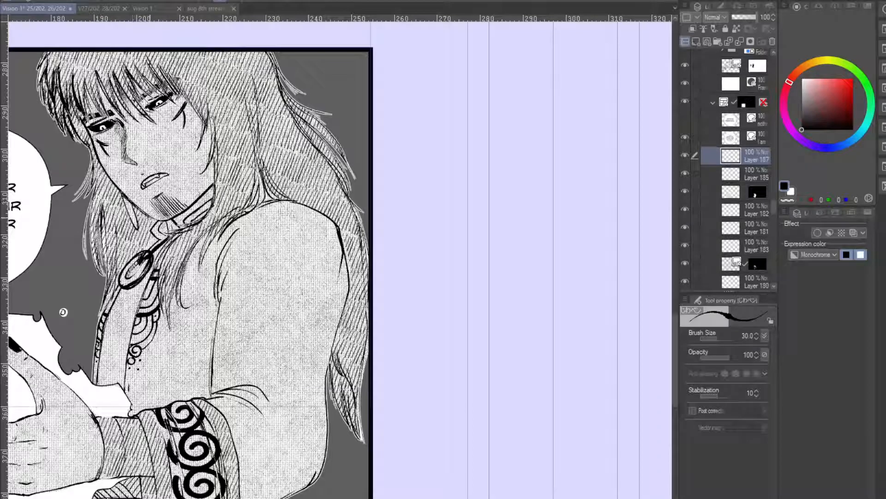
left_click_drag(63, 312, 27, 321)
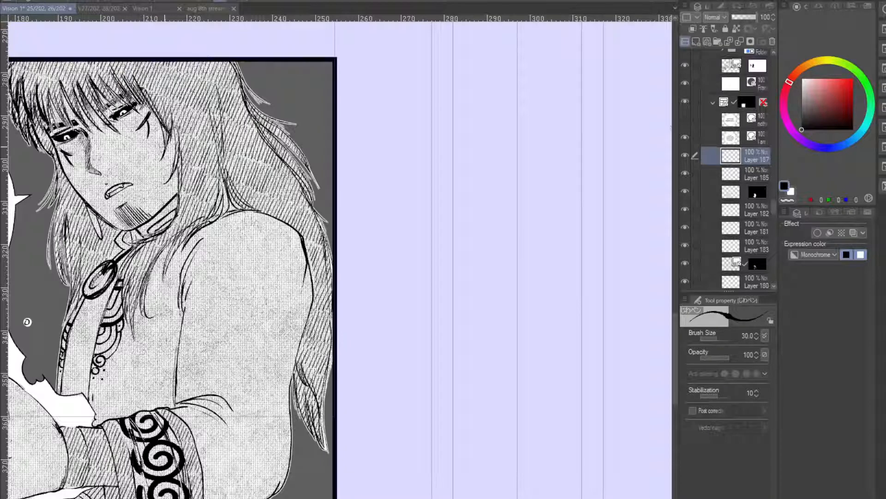
left_click_drag(169, 124, 162, 153)
mouse_move(160, 97)
left_mouse_down()
mouse_move(171, 144)
mouse_move(163, 176)
left_mouse_up()
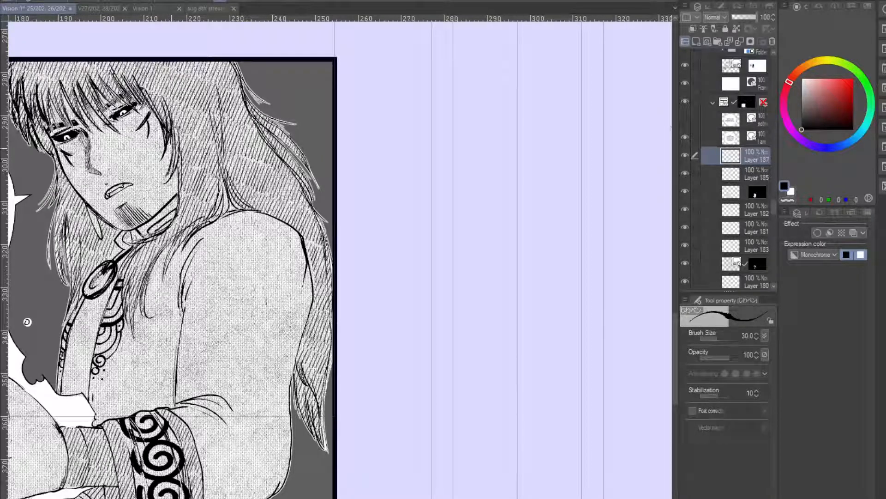
mouse_move(176, 121)
left_mouse_down()
mouse_move(169, 232)
mouse_move(159, 222)
left_mouse_up()
- Raise the opacity of the panel's black background layer to 100%
key("o")
left_click(31, 224)
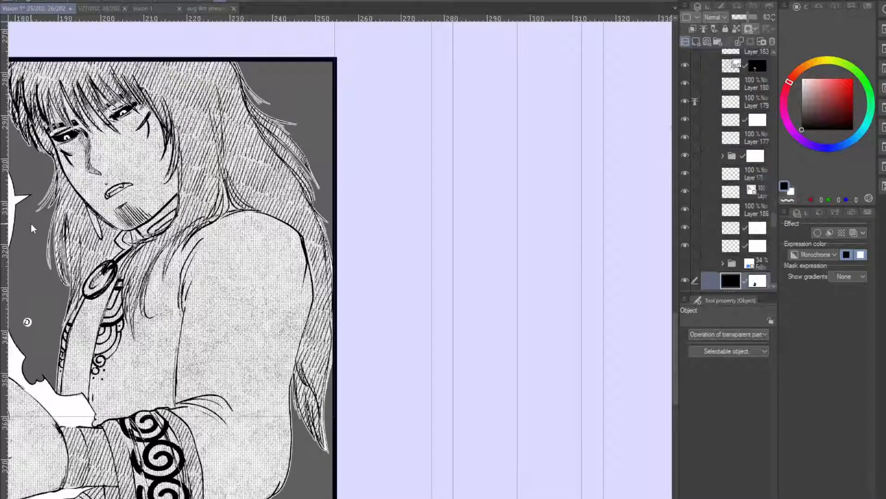
left_click_drag(760, 17, 780, 17)
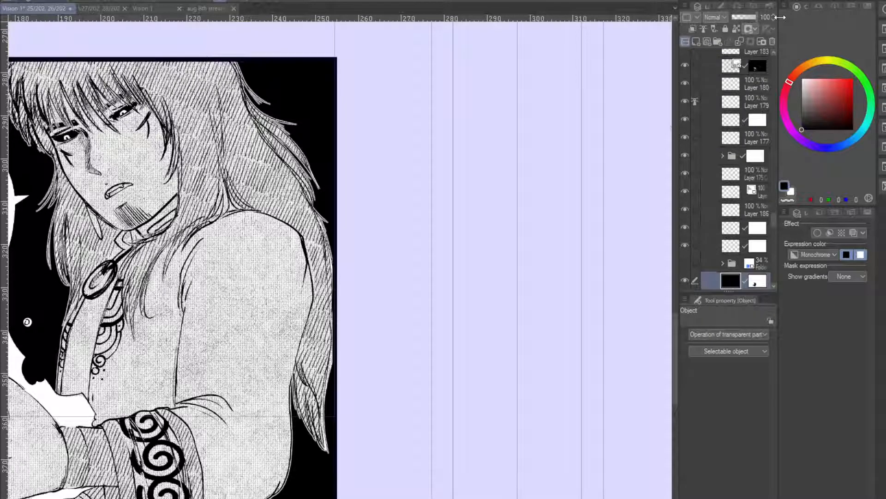
scroll(340, 259, "left", 5)
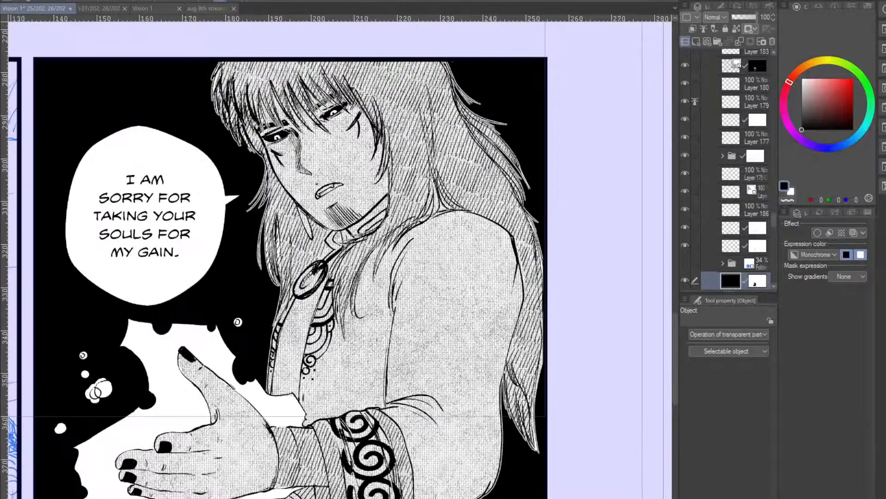
- Add a new layer above the black background and try inking black strokes at the man's mouth and neck on it
key("p")
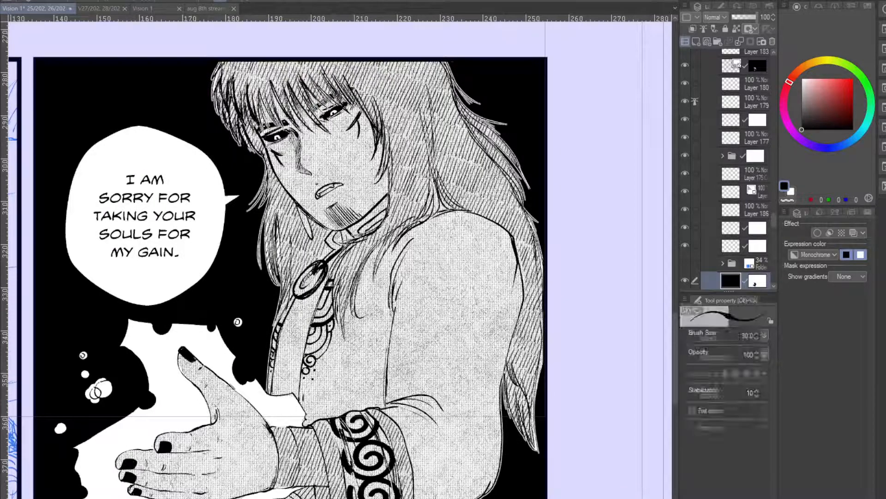
left_click(696, 41)
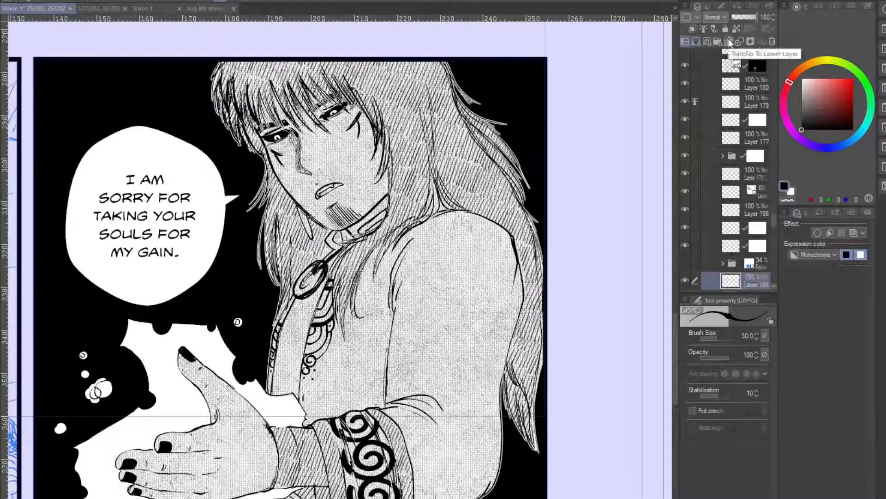
key("p")
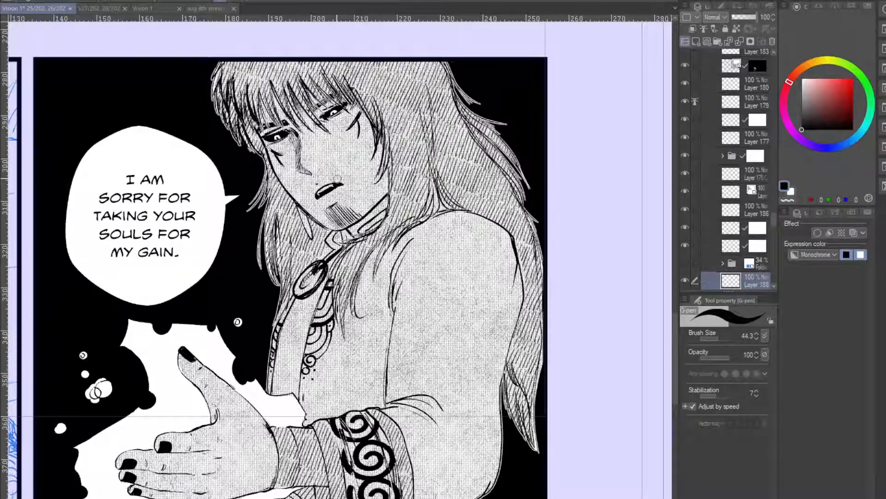
key("ctrl+z")
key("ctrl+z")
key("p")
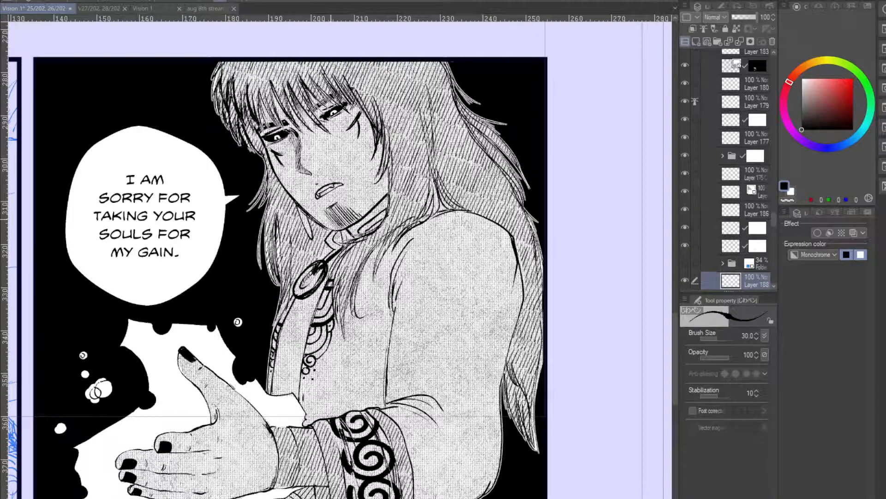
left_click_drag(327, 213, 337, 223)
left_click_drag(326, 217, 340, 228)
- Add a new layer above Layer 187 and ink black hair strands falling over the man's chest with the size 30 pen
scroll(774, 212, "down", 10)
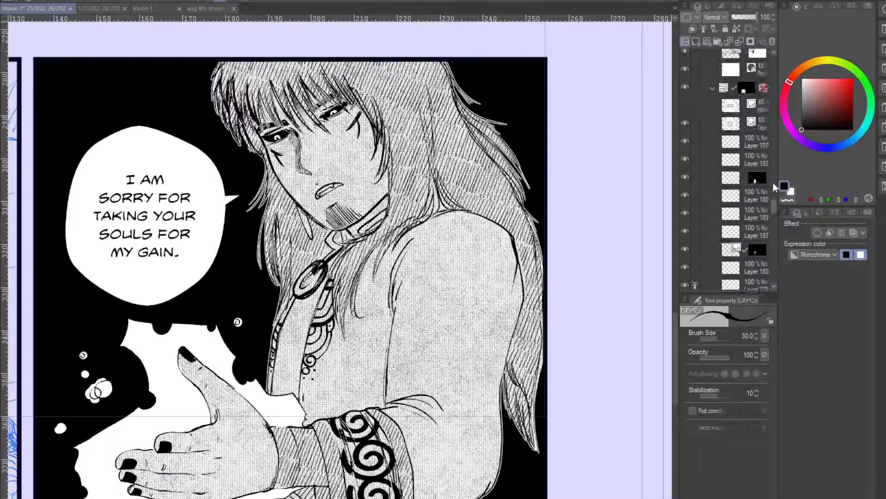
left_click_drag(773, 170, 774, 200)
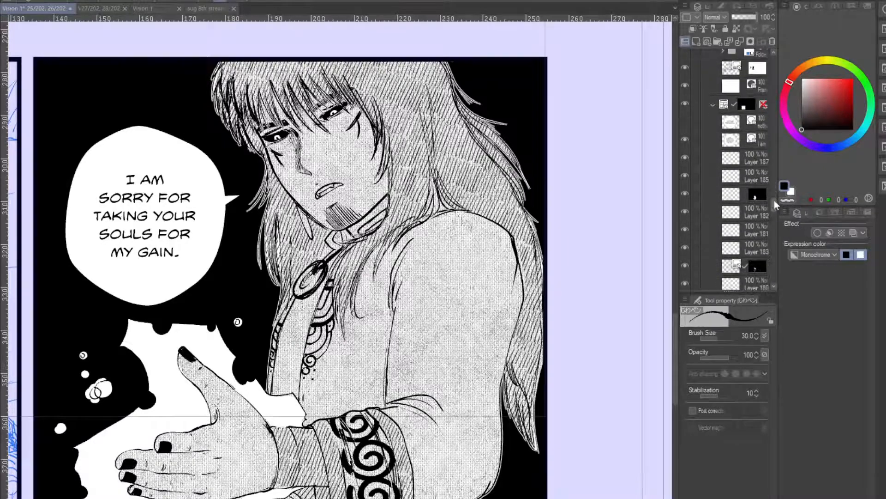
left_click(754, 159)
left_click(697, 41)
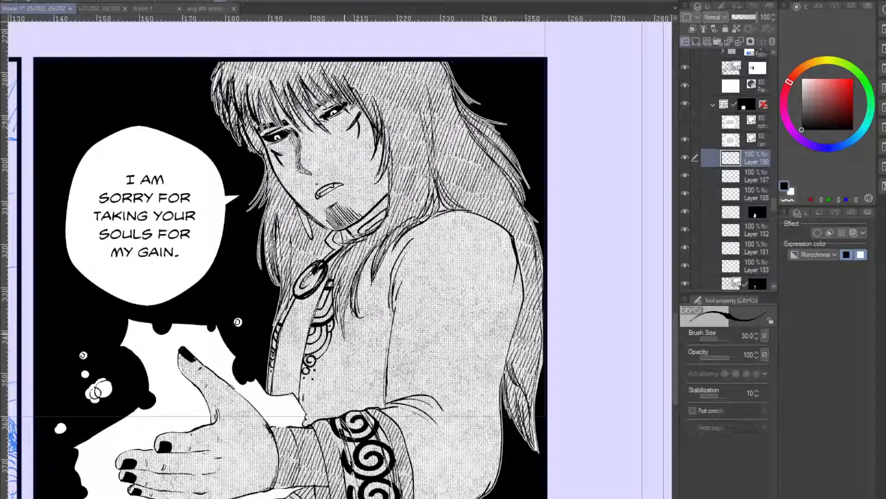
left_click_drag(340, 271, 345, 337)
left_click_drag(339, 290, 344, 332)
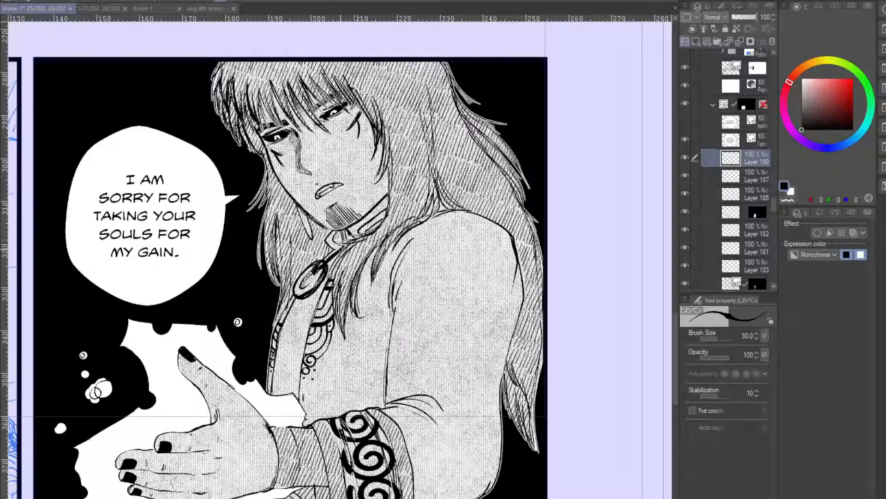
- Add a new layer directly above the black background layer and set up the G-pen in white at size 120
key("x")
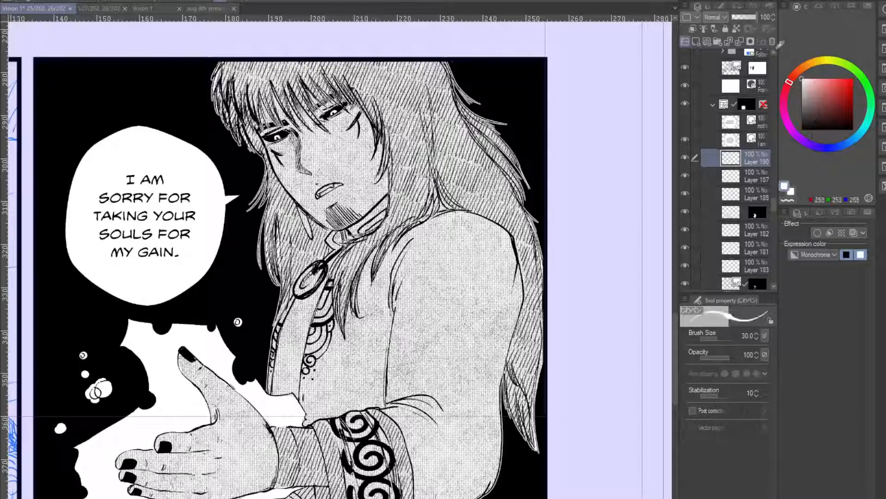
scroll(739, 149, "down", 5)
scroll(738, 149, "down", 5)
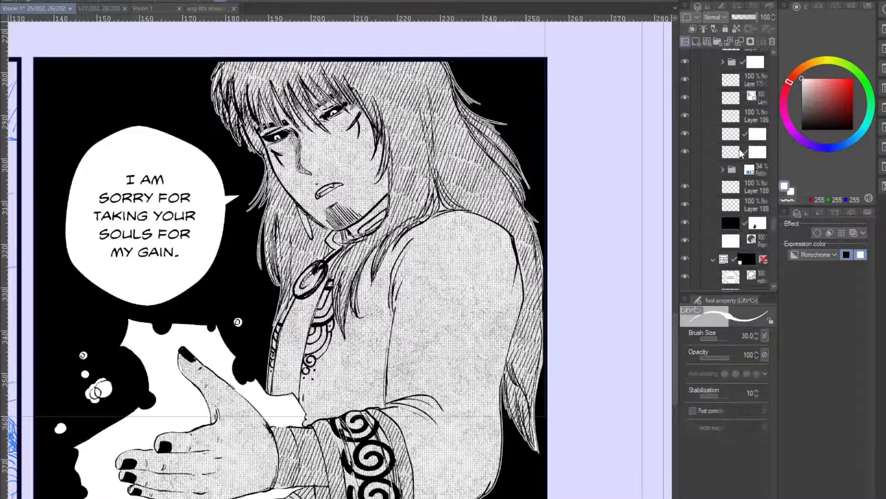
left_click(729, 138)
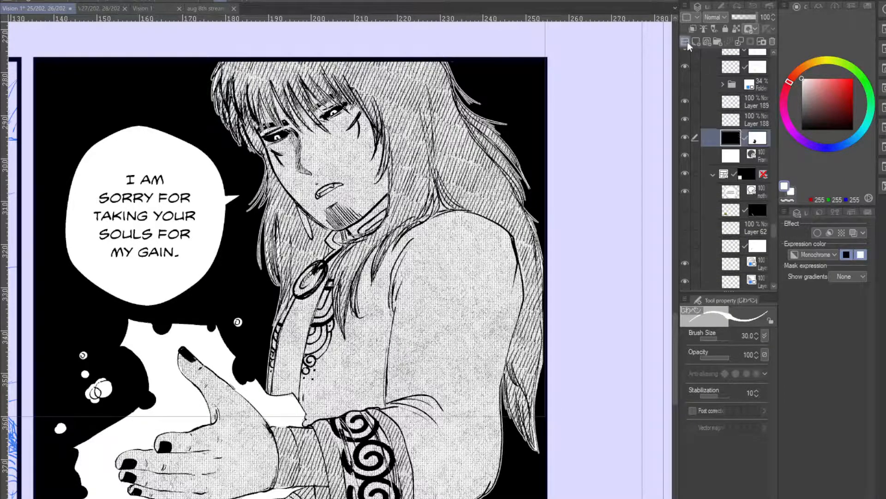
left_click(696, 41)
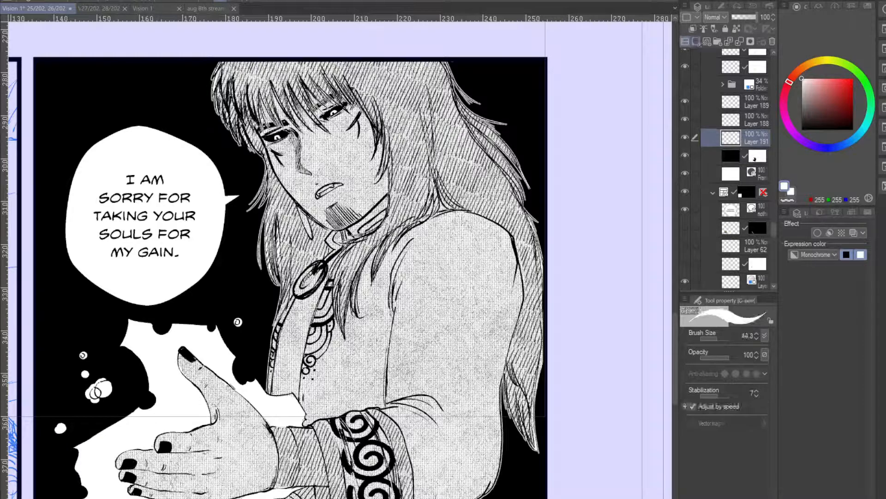
key("p")
key("bracketright")
key("bracketright")
key("bracketright")
key("bracketright")
key("bracketright")
key("bracketright")
- Paint white puffs onto the bubble cluster beside the white burst and scatter small white dots around it
left_click(106, 379)
left_click(117, 393)
left_click(91, 389)
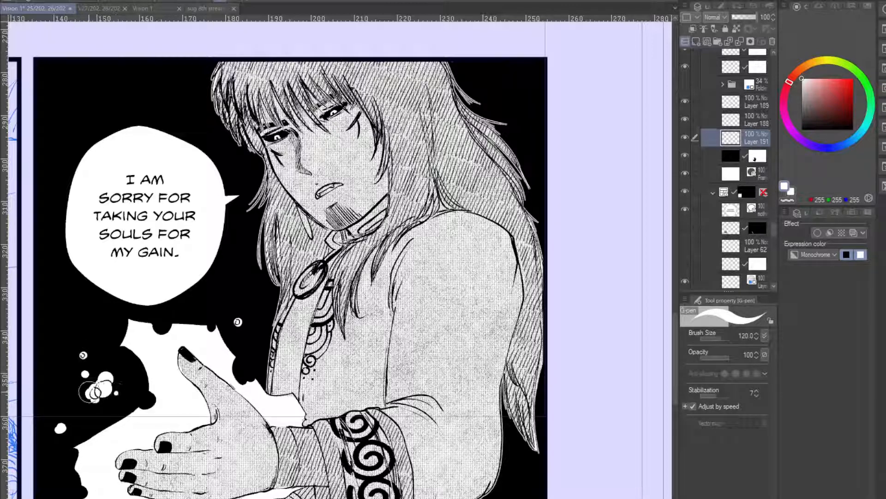
left_click(101, 400)
left_click(88, 401)
left_click(97, 375)
left_click(134, 374)
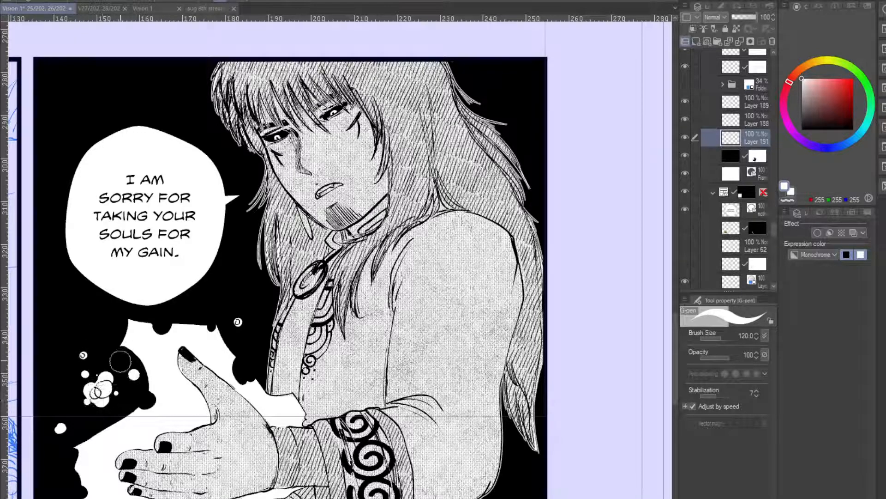
left_click(120, 360)
left_click(114, 392)
left_click(73, 393)
left_click(63, 384)
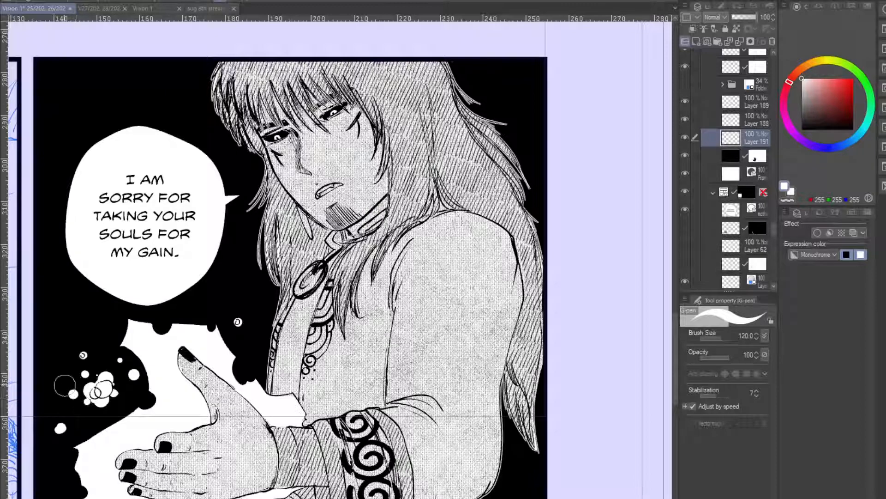
- Build up the small white bubble below the cluster with extra puffs and add tiny dots along the burst's lower-left side
left_click(62, 431)
left_click_drag(62, 426, 125, 358)
left_click(87, 390)
left_click(87, 381)
left_click(101, 388)
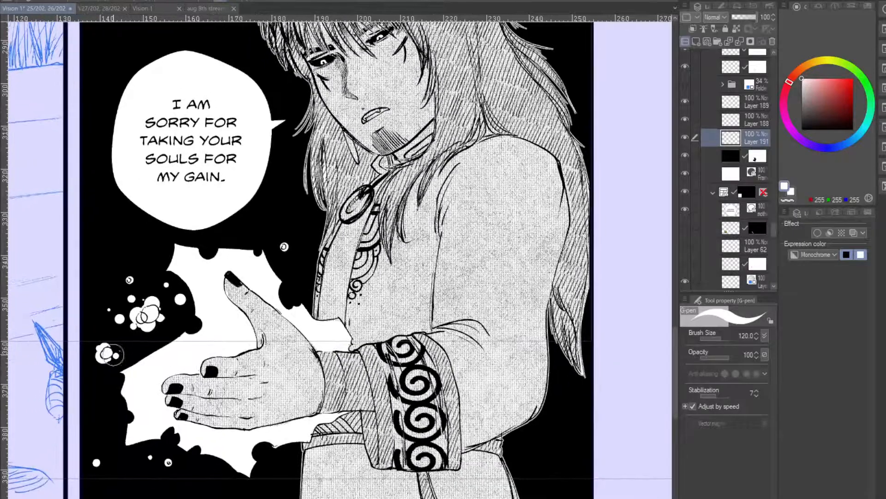
left_click(115, 350)
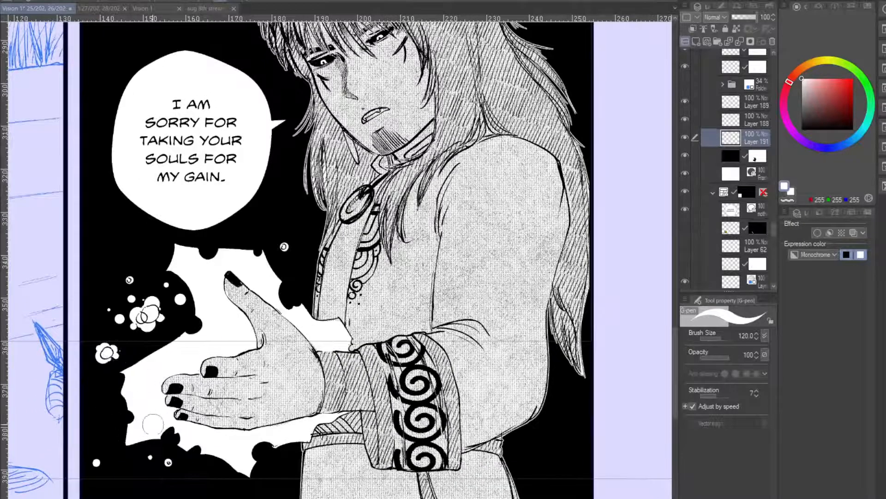
left_click(100, 412)
left_click(94, 415)
left_click_drag(180, 339, 195, 274)
left_click(140, 402)
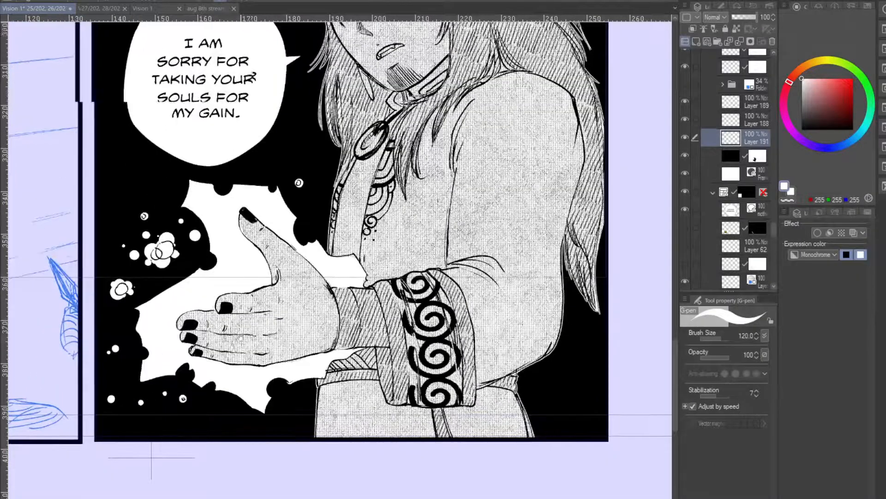
- Paint white dots between the burst and the robe, and around the burst's lower edge beneath the hand
left_click_drag(322, 224, 255, 308)
left_click(243, 287)
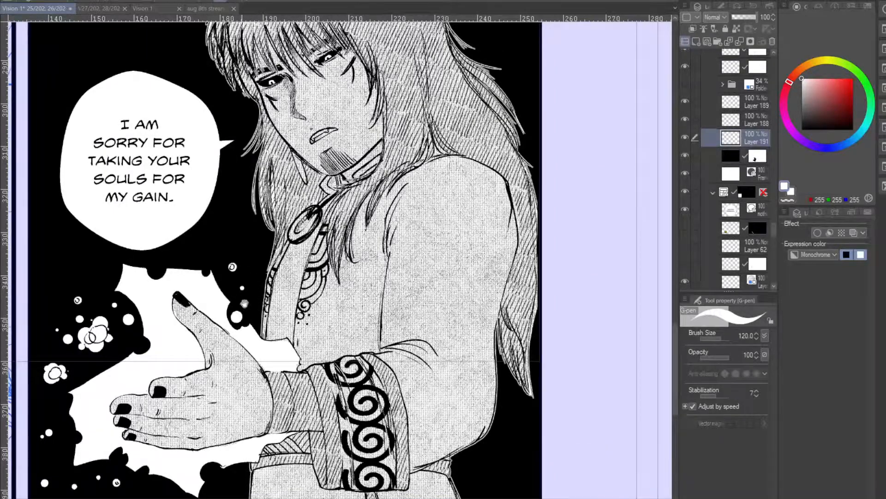
left_click_drag(207, 462, 221, 392)
left_click(226, 403)
left_click(251, 410)
left_click(242, 424)
left_click(190, 428)
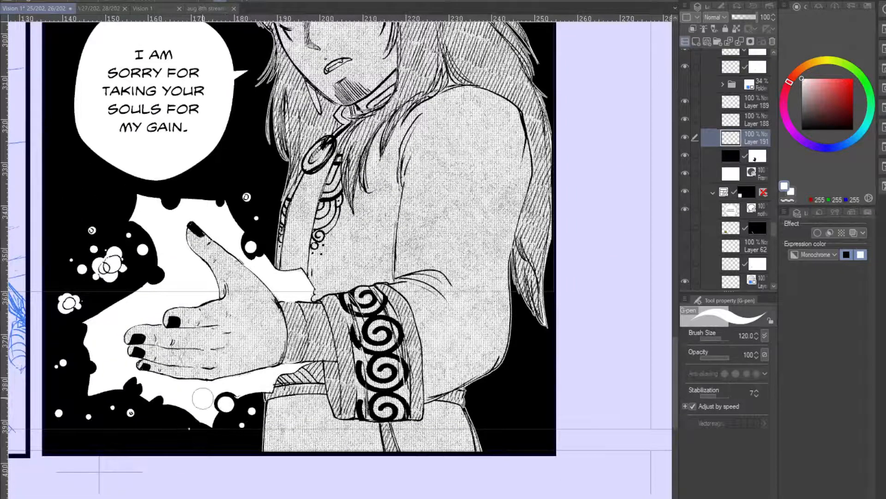
- Paint white inside the black blob on the burst's edge below the fingertips
left_click(133, 388)
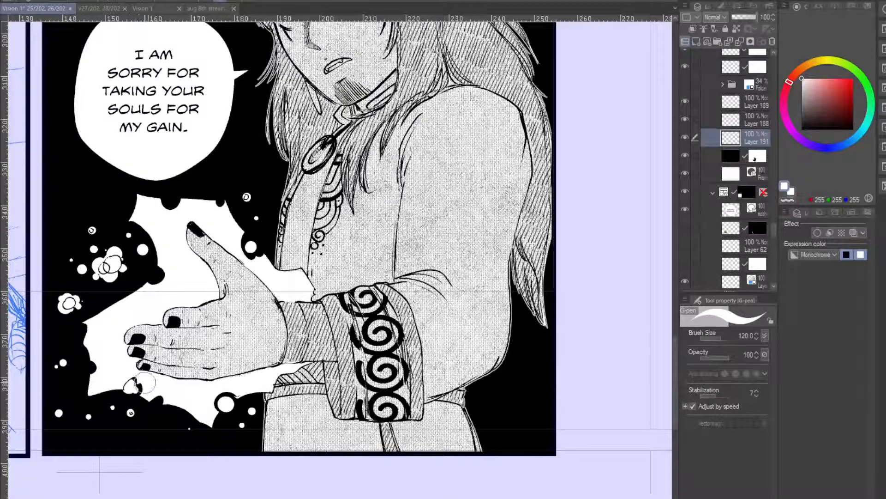
left_click(132, 387)
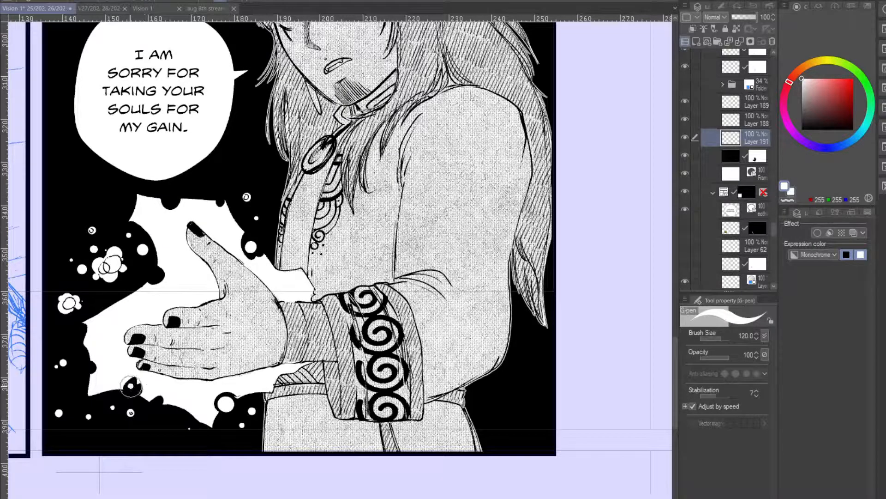
left_click(131, 385)
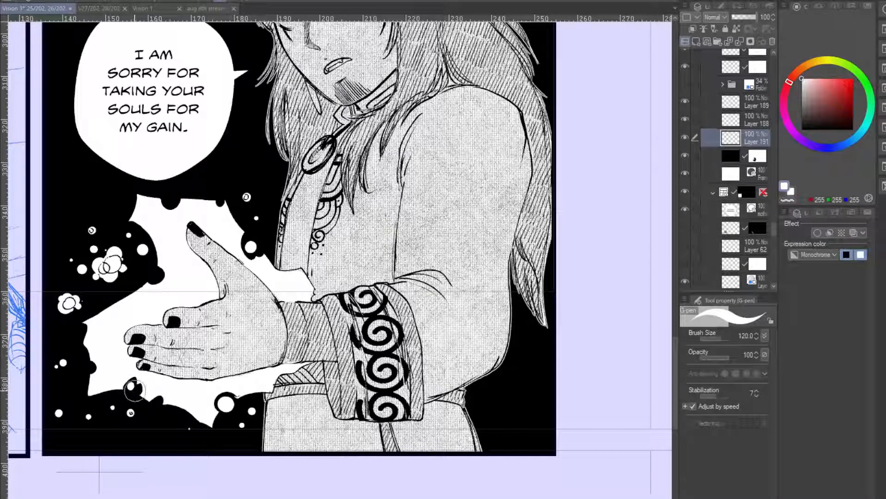
left_click(134, 389)
- Paint white dots above the burst and inside the black blobs along its upper and left edges
left_click_drag(209, 255, 174, 372)
left_click(172, 295)
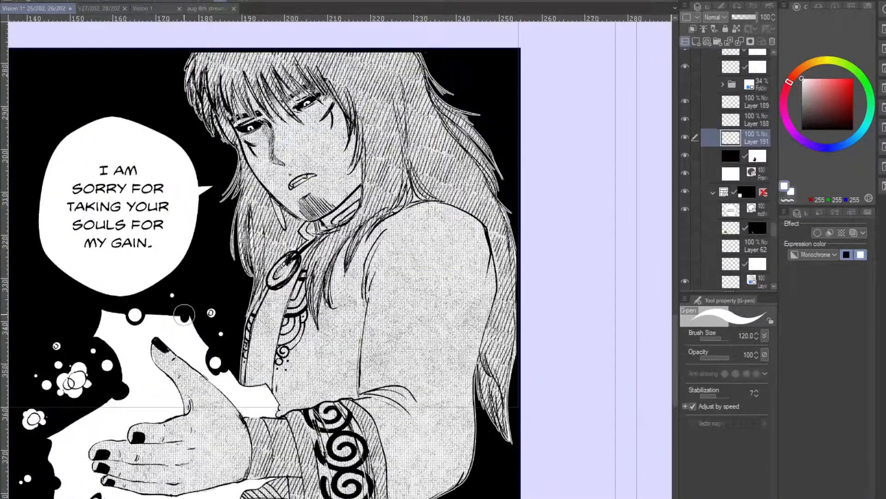
left_click(184, 315)
left_click_drag(138, 356, 195, 313)
left_click(179, 345)
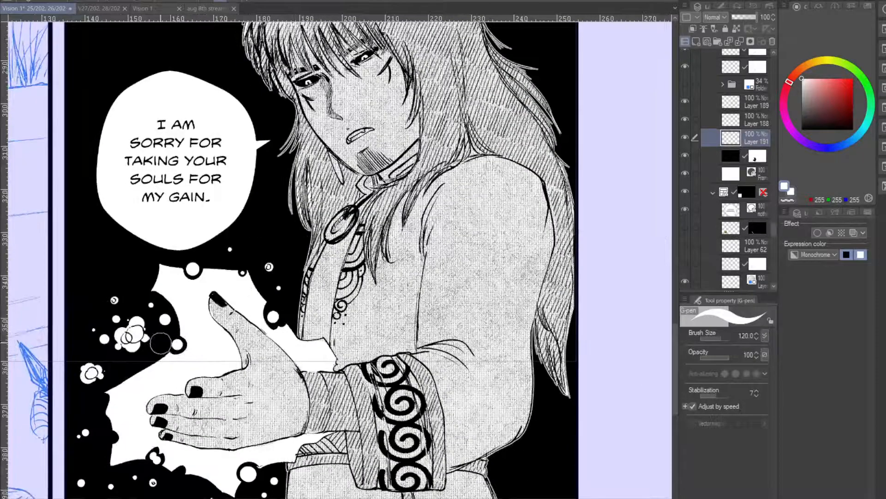
left_click(169, 344)
left_click(172, 345)
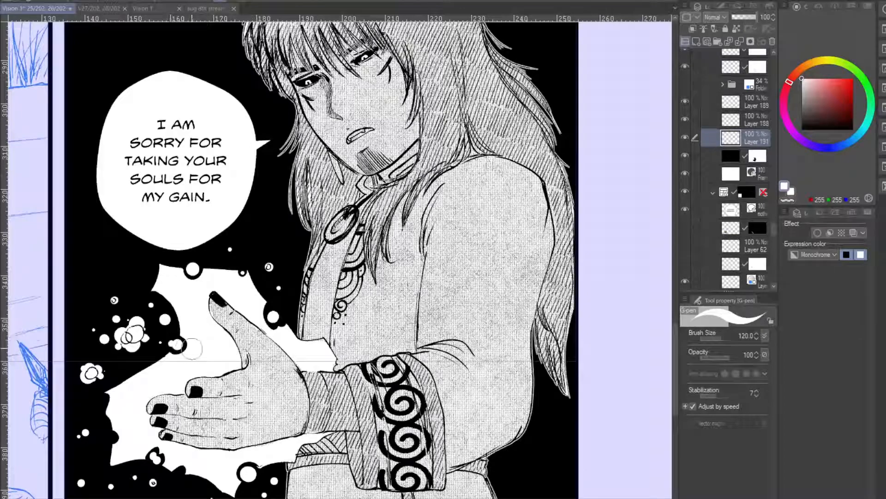
- Move the "I am sorry for taking your souls for my gain" balloon slightly up, then shorten and lower its tail tip
left_click_drag(262, 253, 277, 232)
left_click_drag(421, 316, 379, 355)
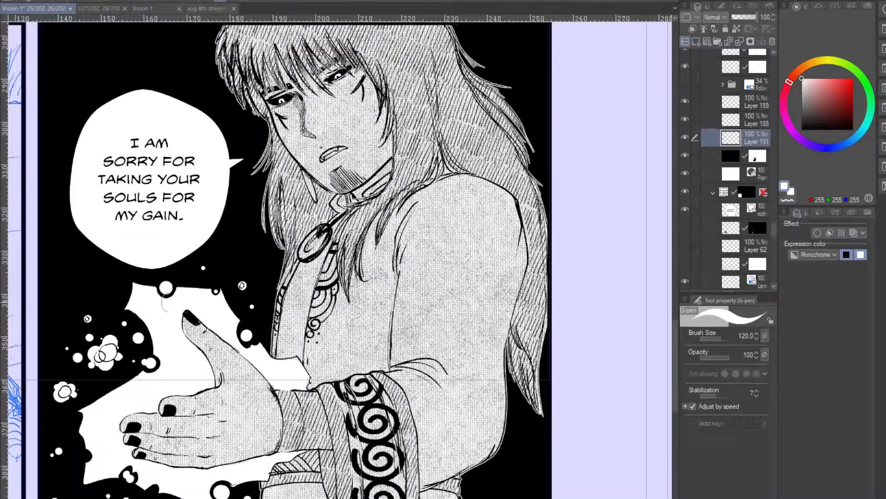
left_click_drag(200, 275, 274, 387)
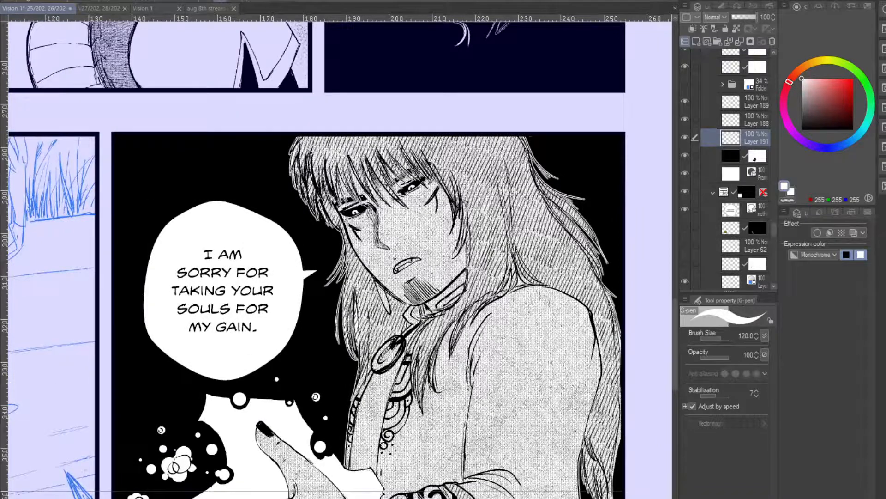
key("o")
left_click(220, 355)
left_click_drag(220, 356, 216, 341)
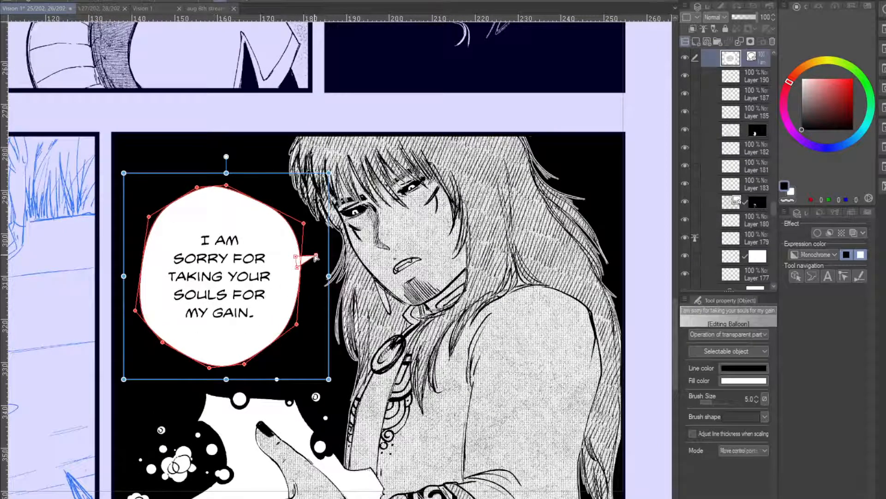
left_click_drag(315, 255, 307, 267)
left_click_drag(282, 219, 272, 222)
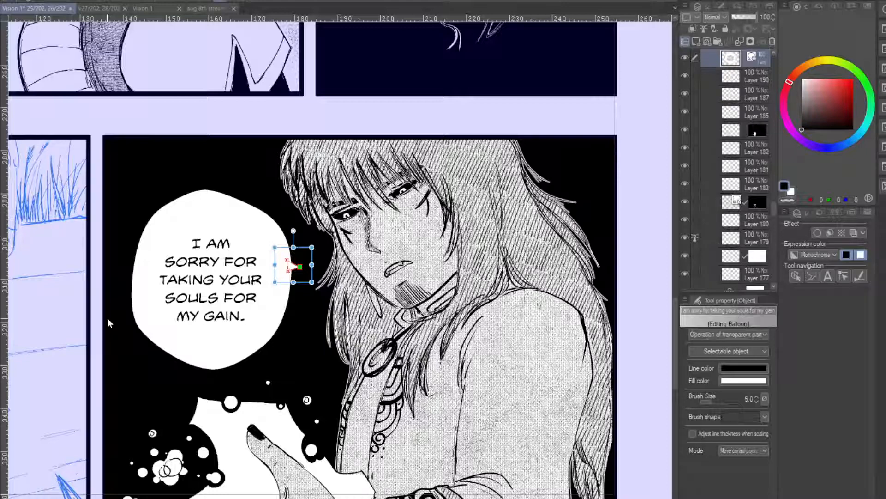
scroll(107, 317, "up", 1)
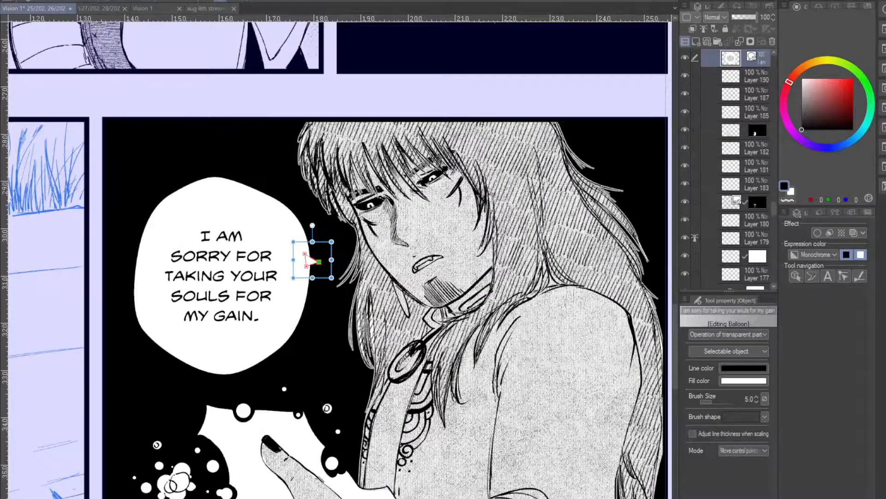
key("k")
left_click_drag(272, 296, 187, 227)
left_click_drag(168, 360, 259, 176)
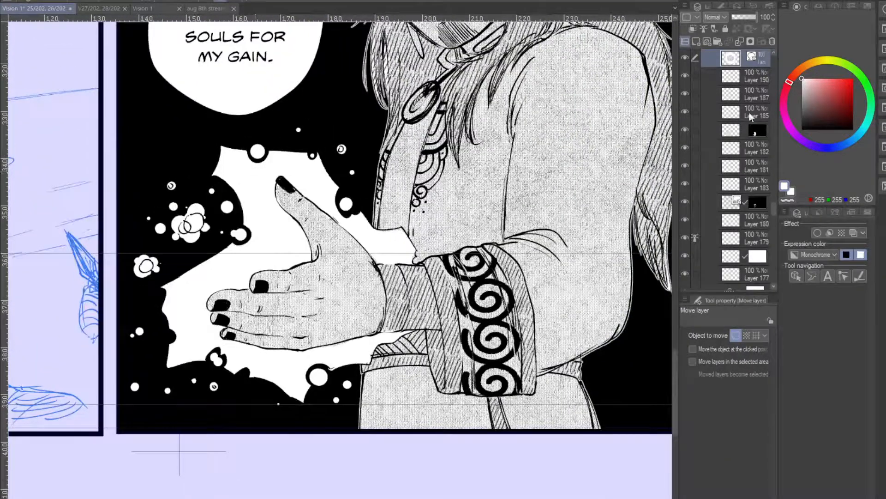
- Remove the grey tone inside the oval brooch at the man's collar by painting transparent colour on the Multiply tone layer's mask with the G-pen
left_click(736, 133)
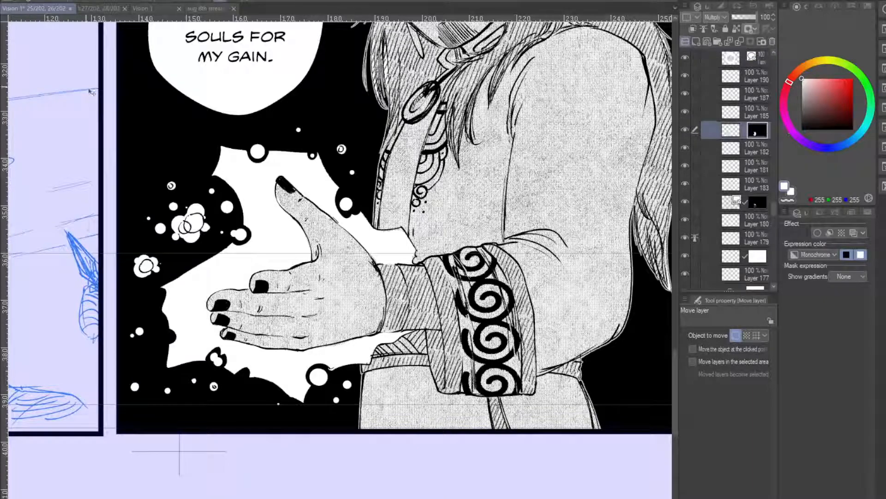
key("p")
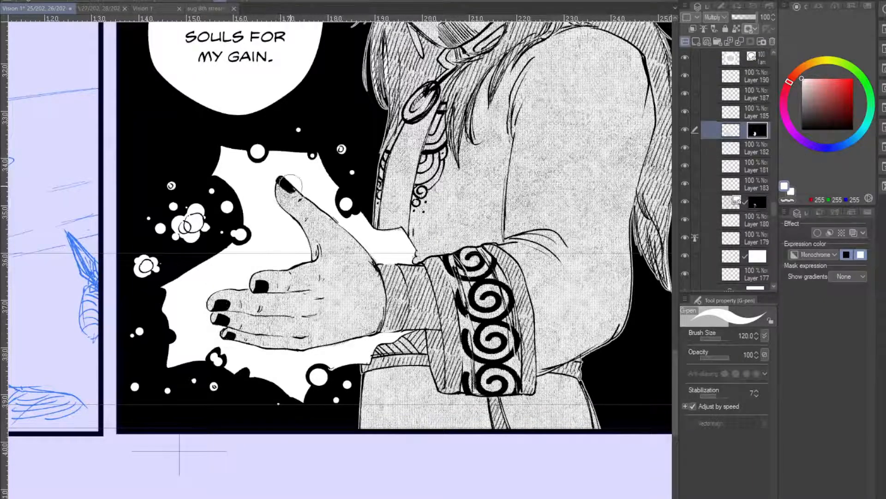
left_click_drag(327, 221, 251, 229)
left_click_drag(344, 85, 263, 214)
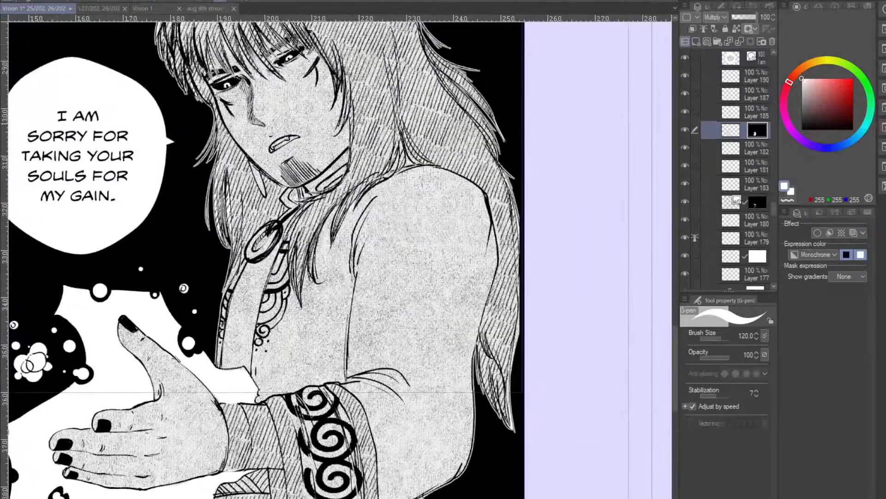
left_click_drag(359, 126, 402, 124)
left_click(793, 201)
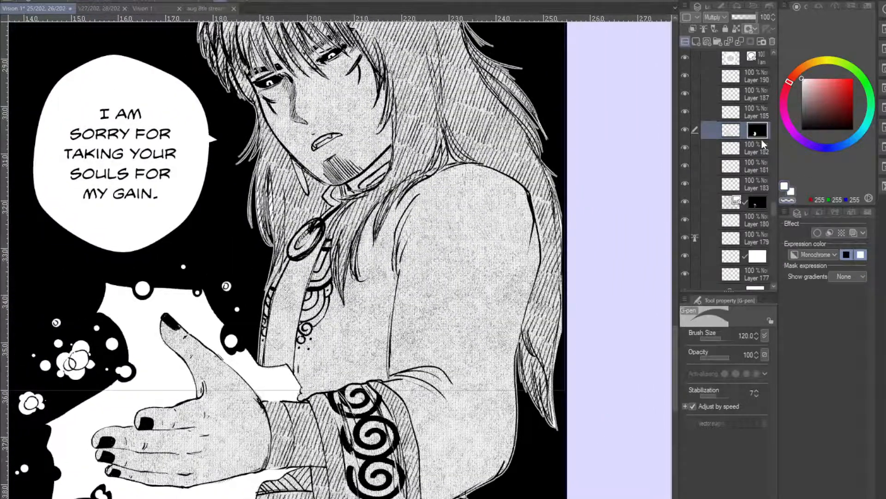
mouse_move(326, 135)
left_mouse_down()
mouse_move(316, 144)
mouse_move(341, 145)
mouse_move(319, 148)
mouse_move(328, 146)
left_mouse_up()
left_click_drag(348, 196, 338, 158)
mouse_move(312, 190)
left_mouse_down()
mouse_move(285, 188)
mouse_move(284, 214)
left_mouse_up()
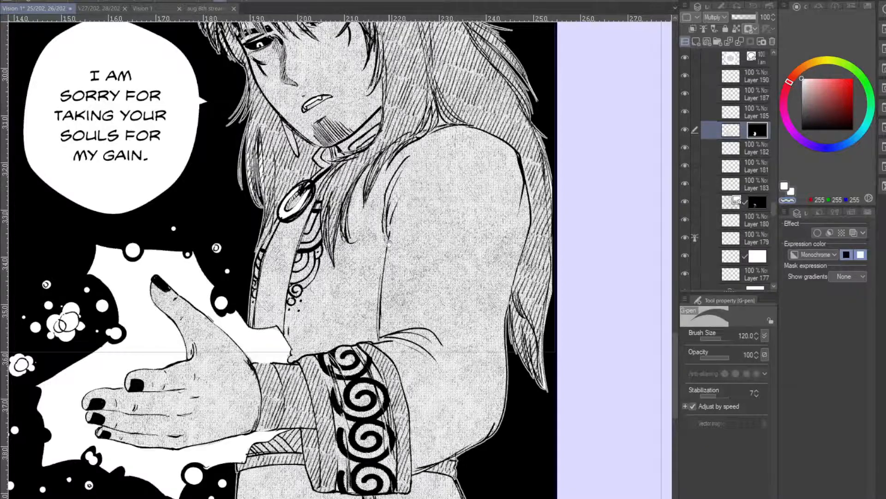
- Examine the long-haired man's panel up close and within the whole page, including the snake panels above and the sketched "Nothing personal" panel
left_click_drag(342, 277, 306, 198)
left_click_drag(297, 110, 302, 270)
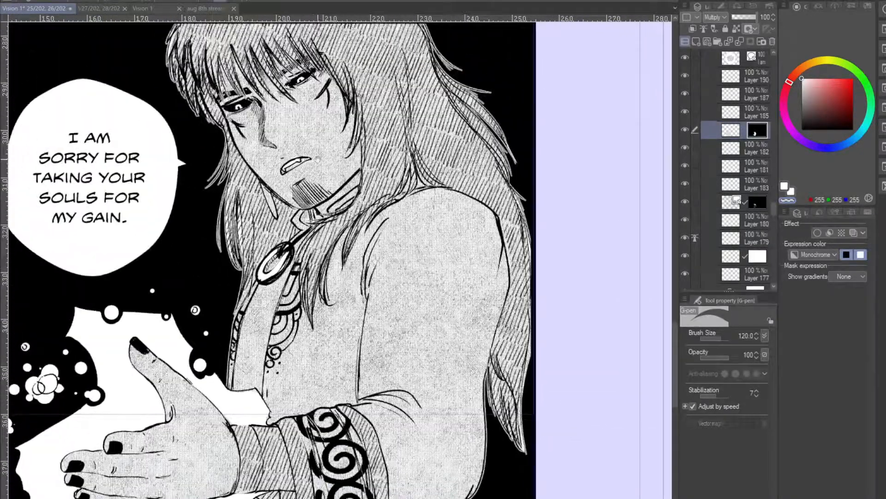
left_click_drag(308, 138, 313, 292)
left_click_drag(290, 348, 403, 260)
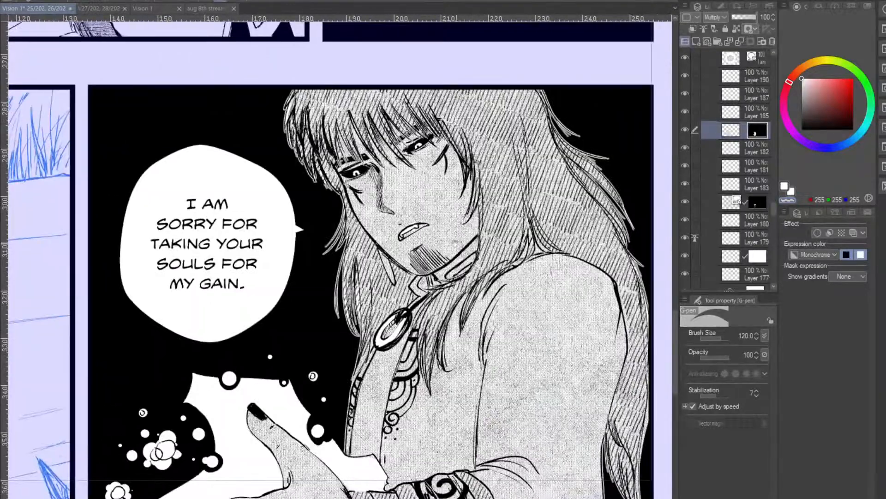
left_click_drag(437, 229, 425, 204)
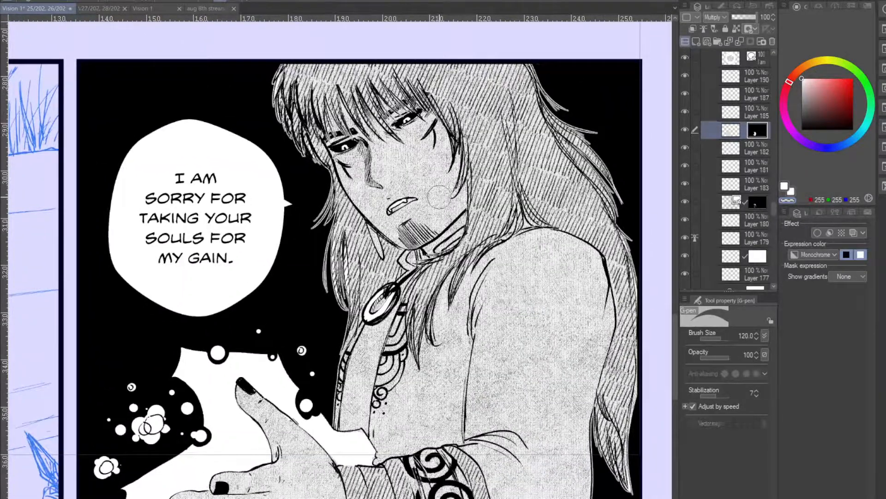
scroll(437, 196, "down", 6)
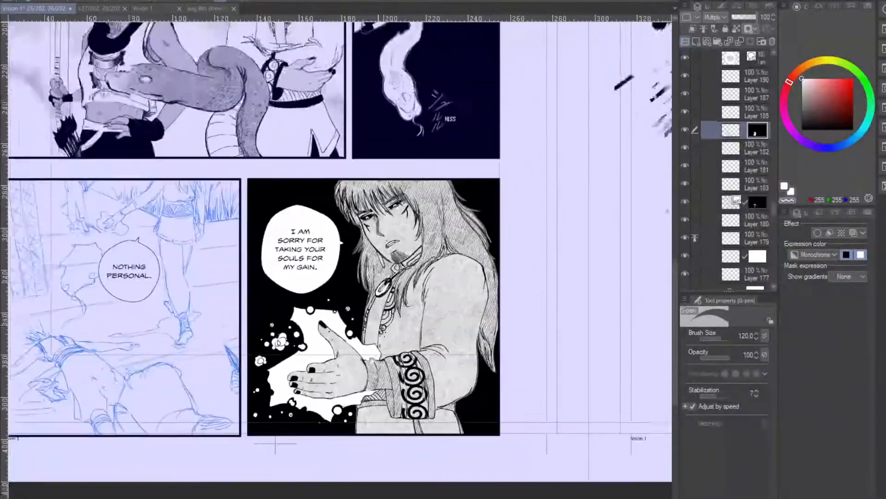
left_click_drag(372, 360, 366, 447)
left_click_drag(328, 361, 331, 394)
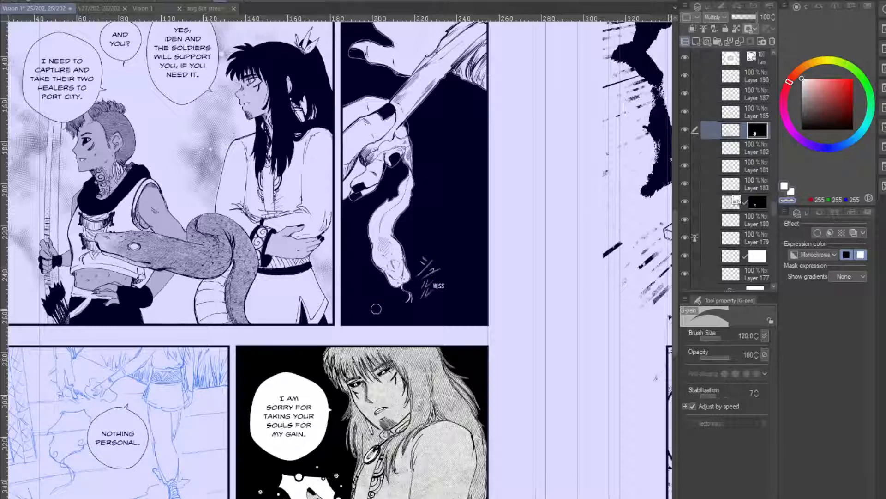
left_click_drag(284, 383, 280, 344)
left_click_drag(310, 461, 443, 313)
scroll(258, 315, "up", 4)
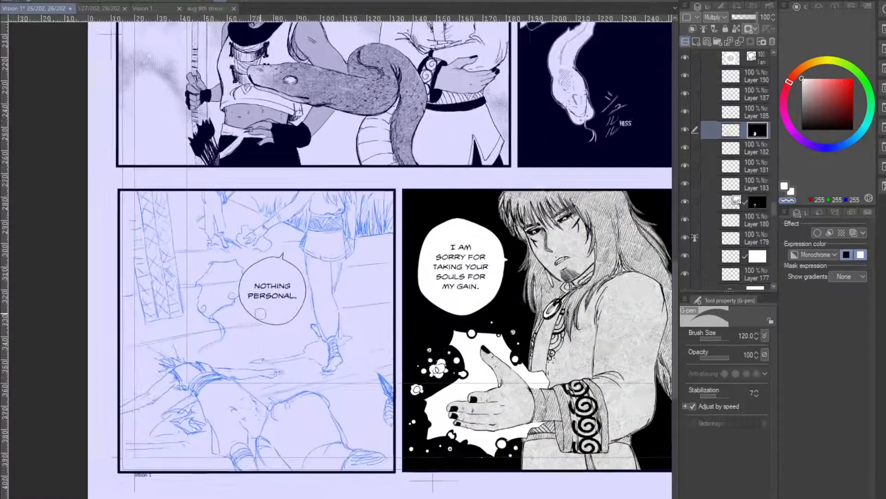
- Collapse the frame folder of the panel with the man holding out his hand in the layer list
left_click_drag(262, 314, 261, 324)
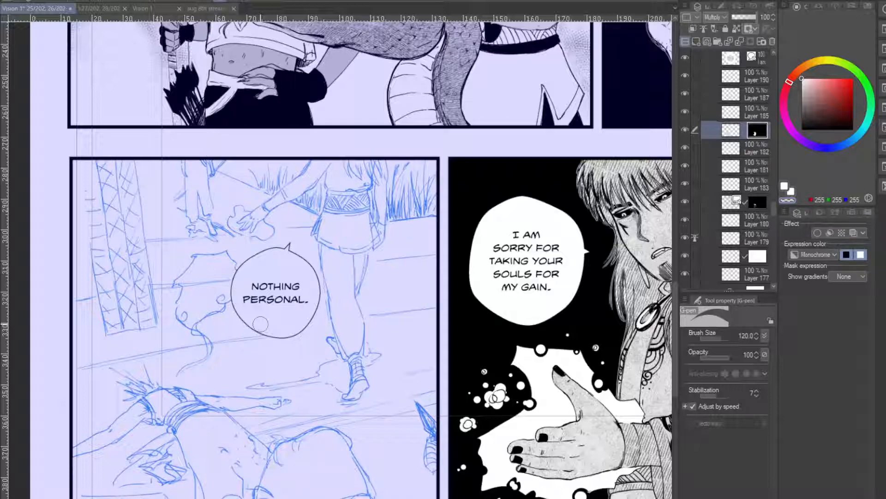
mouse_move(283, 383)
left_mouse_down()
mouse_move(269, 313)
mouse_move(279, 308)
left_mouse_up()
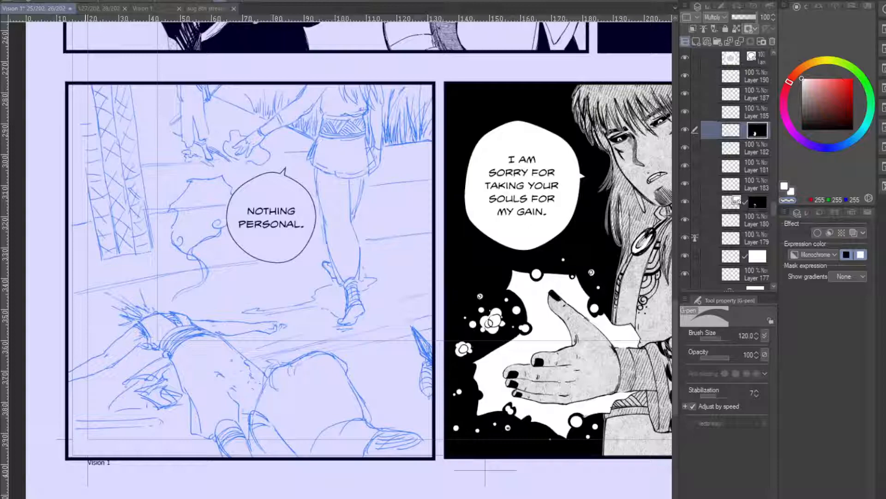
left_click_drag(294, 233, 288, 238)
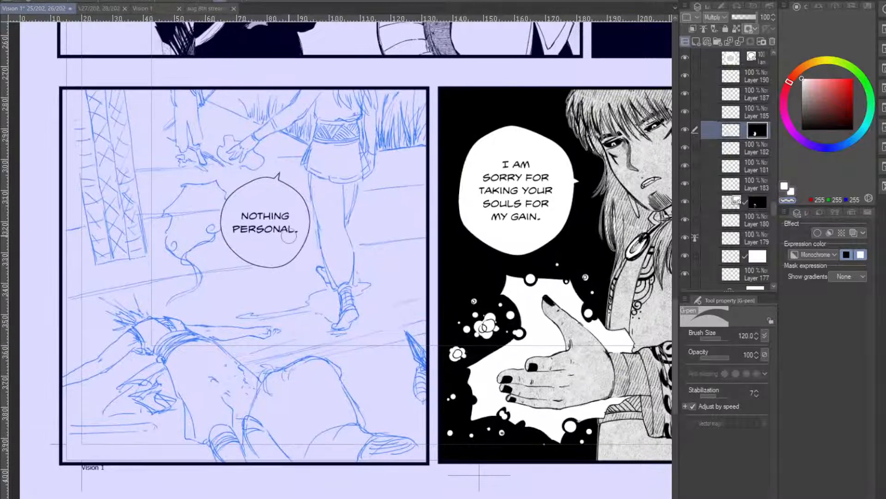
scroll(289, 236, "down", 1)
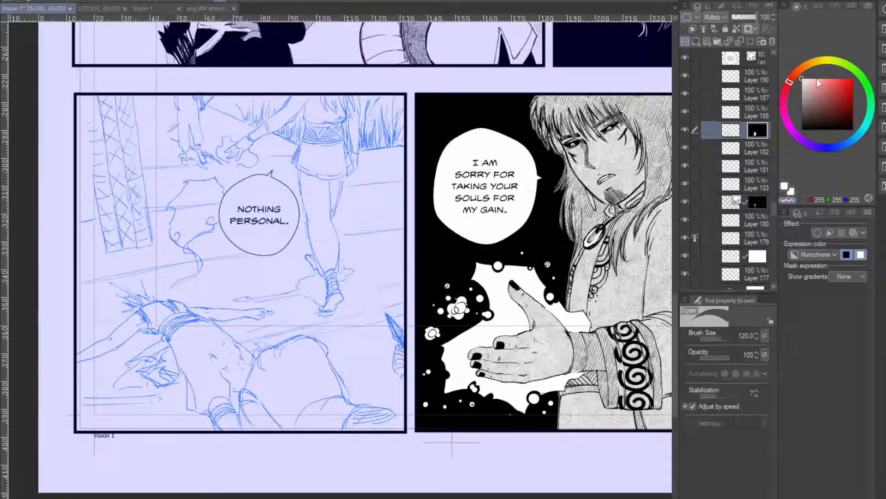
scroll(710, 132, "up", 5)
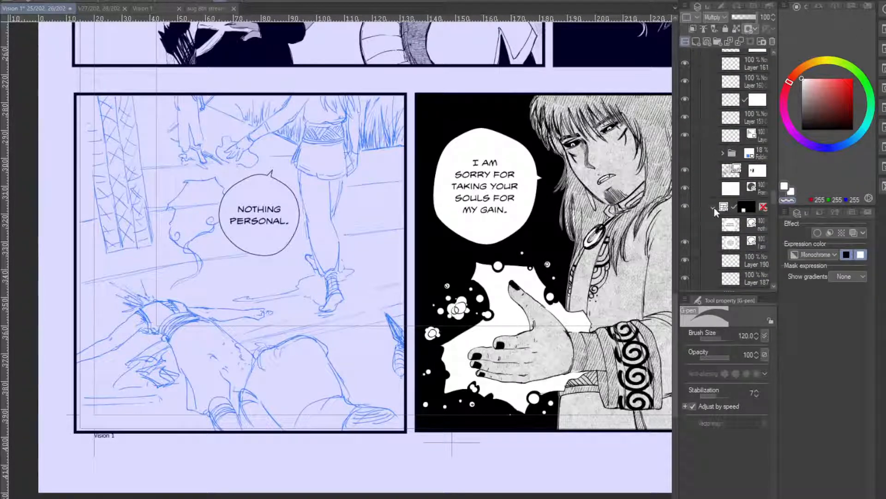
left_click(713, 207)
- Collapse the other finished panels' frame folders, leaving the "Nothing personal" panel's folder expanded
scroll(752, 170, "up", 6)
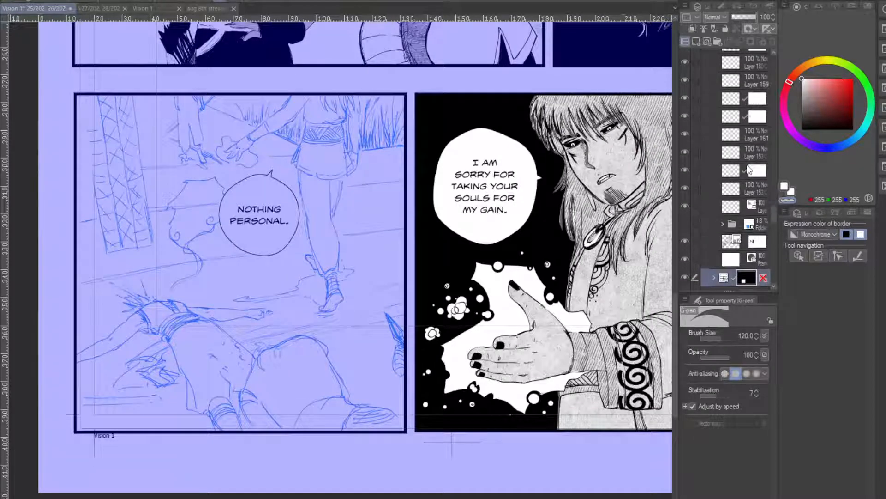
scroll(741, 163, "down", 5)
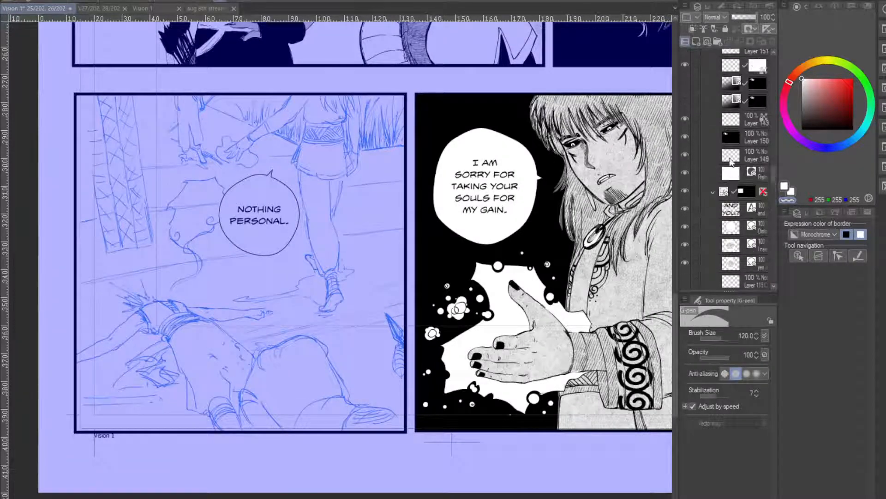
scroll(708, 183, "down", 6)
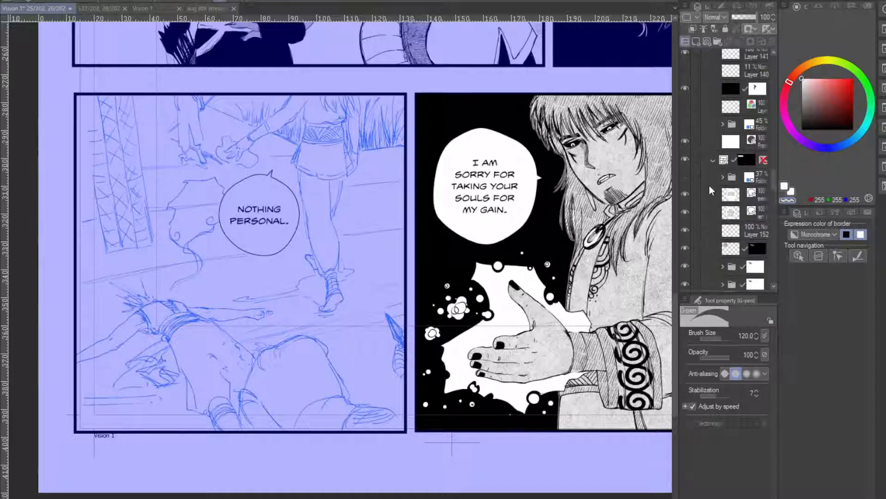
scroll(731, 181, "up", 6)
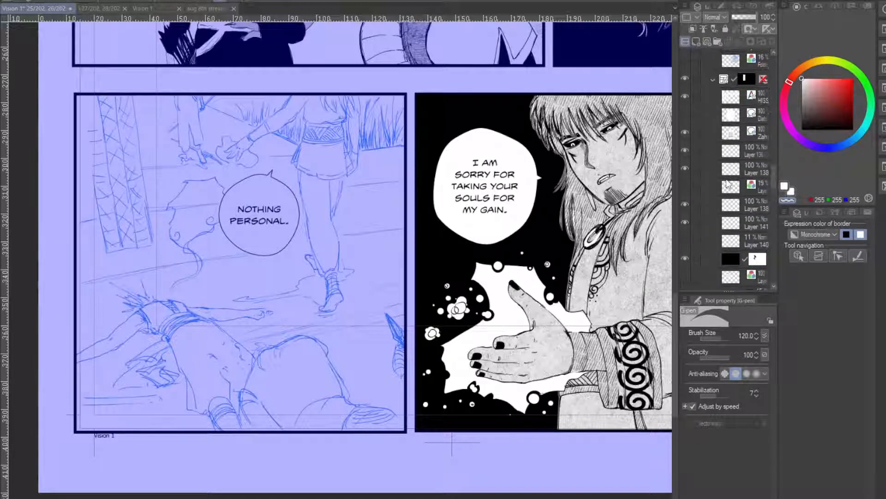
scroll(716, 157, "up", 6)
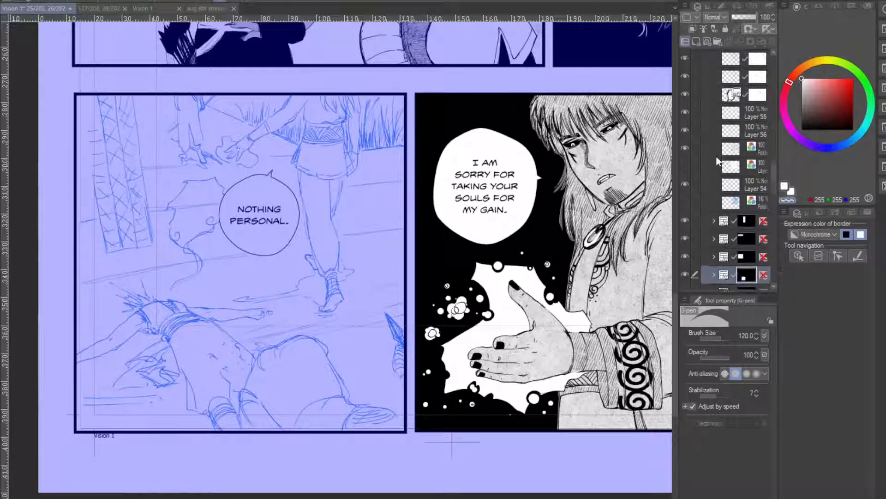
scroll(717, 162, "up", 10)
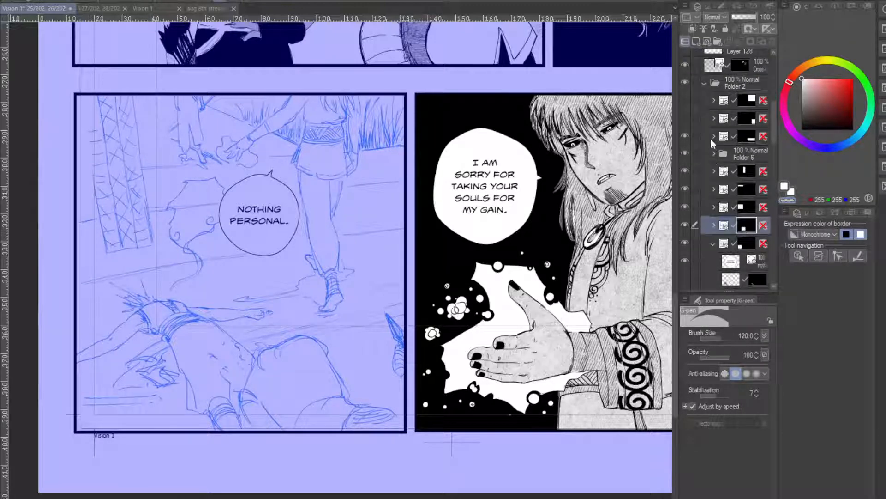
scroll(715, 232, "down", 7)
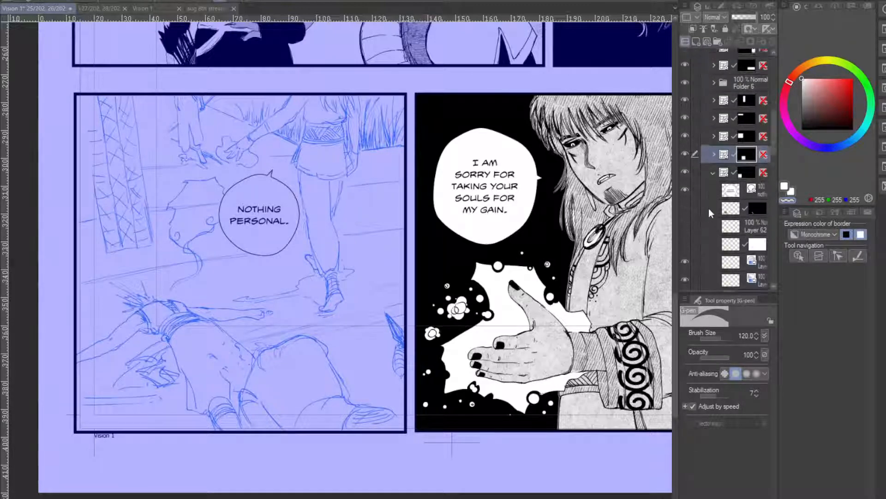
- Briefly show the rough thumbnail layer over the blue sketch in the "Nothing personal" panel, then hide it again
left_click(728, 207)
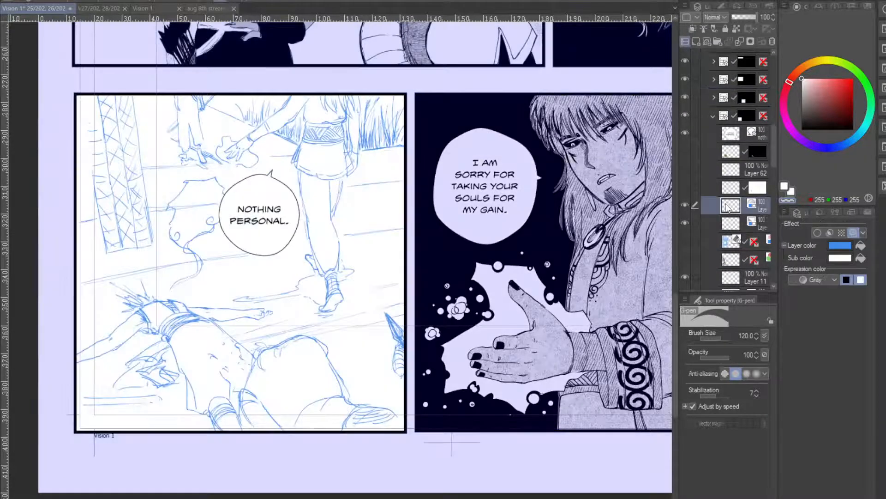
left_click(733, 224, "ctrl")
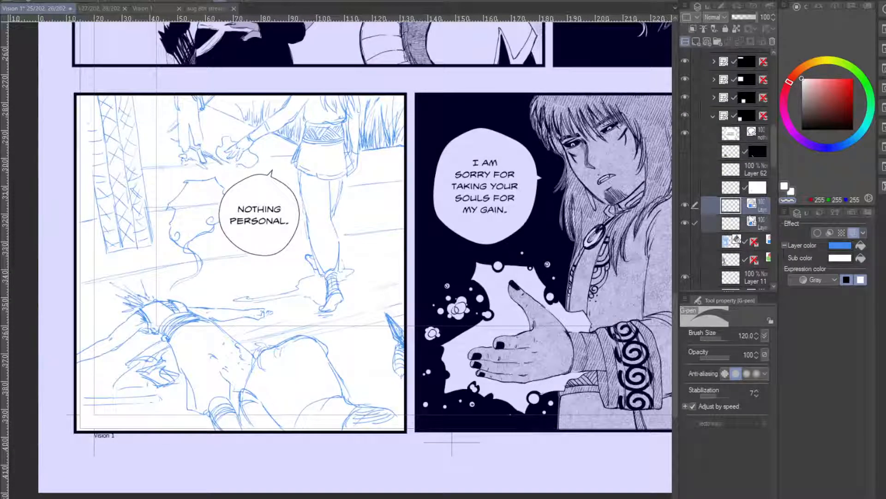
left_click(729, 189)
left_click(684, 188)
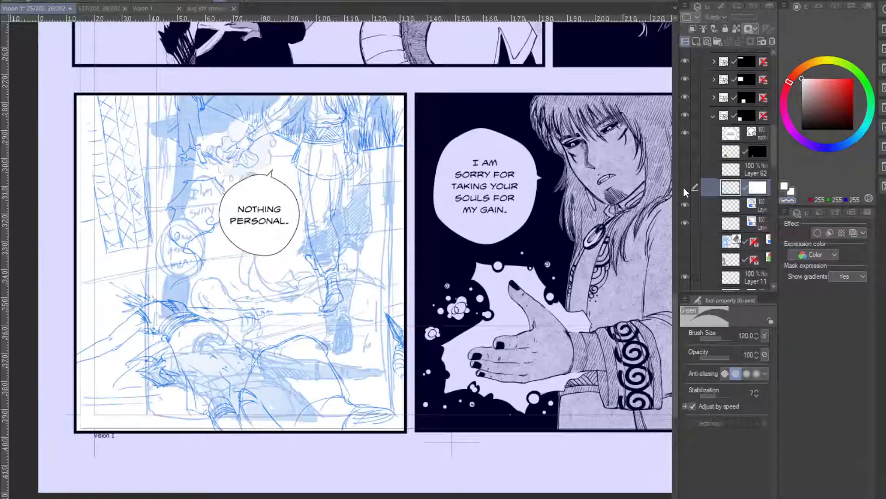
left_click(683, 187)
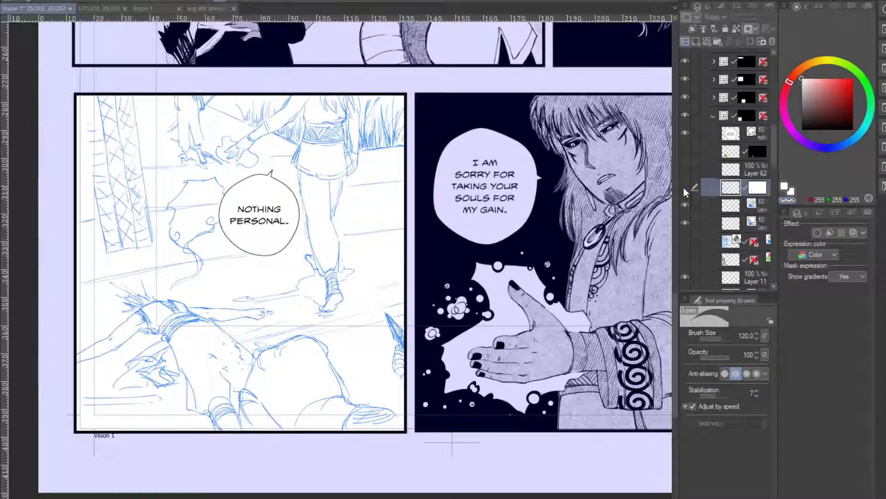
- Group the three adjacent blue sketch layers of the "Nothing personal" panel into a new layer folder and keep it collapsed
left_click(729, 245, "shift")
left_click(733, 210)
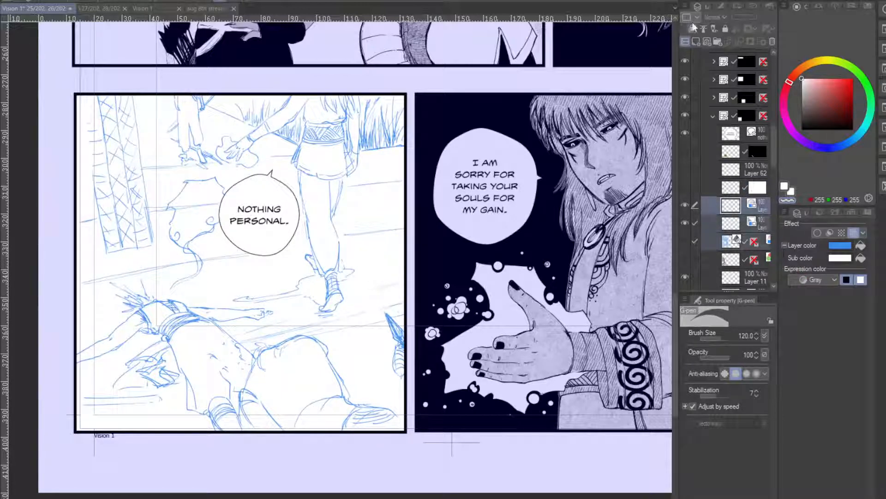
left_click(687, 6)
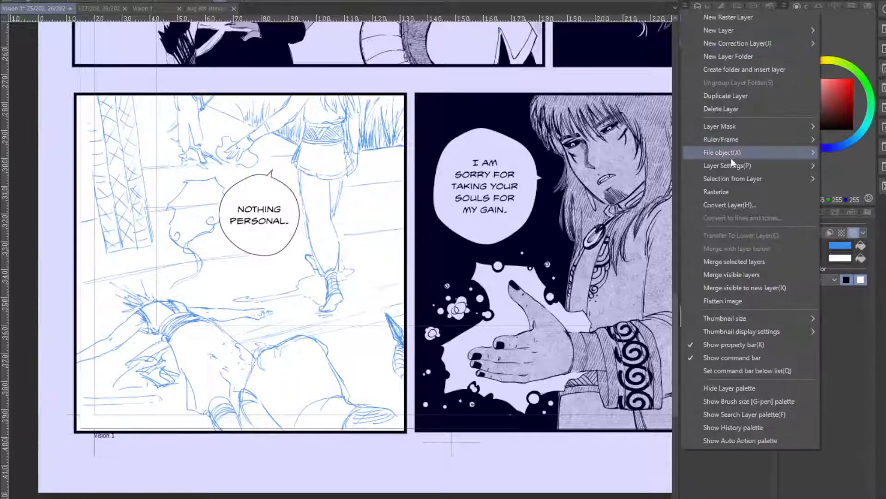
left_click(741, 76)
left_click(722, 206)
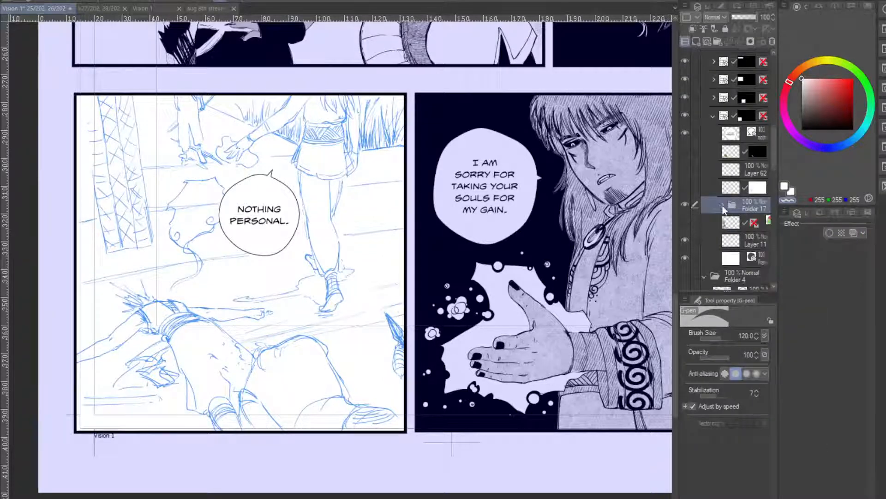
- Compare the rough thumbnail with the grouped blue sketch by alternating their visibility, then inspect the sketch up close
left_click(685, 190)
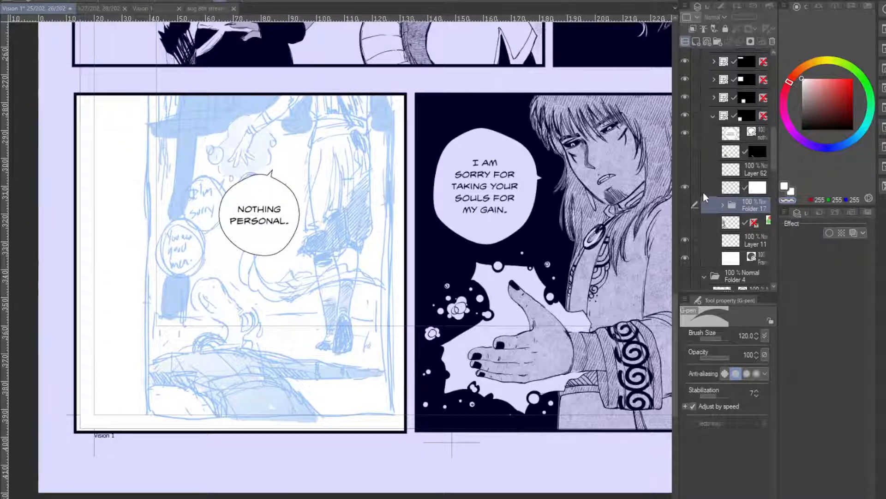
left_click(685, 204)
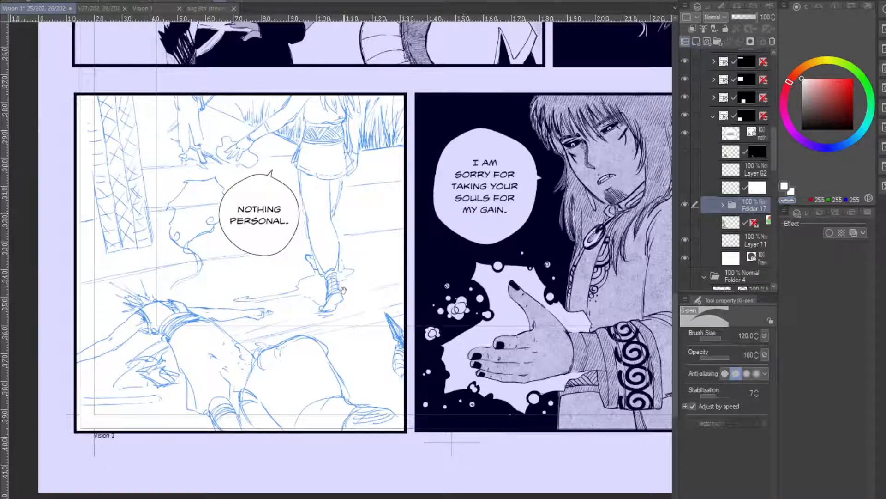
left_click_drag(343, 290, 345, 357)
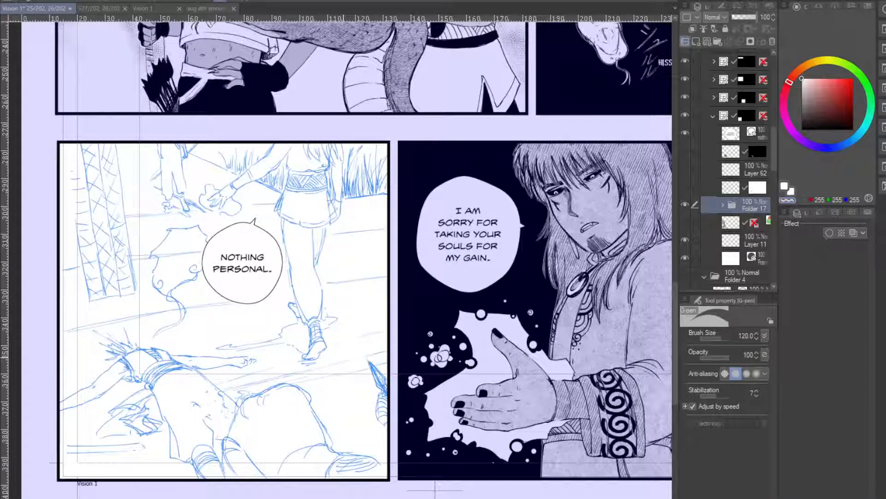
scroll(234, 241, "up", 2)
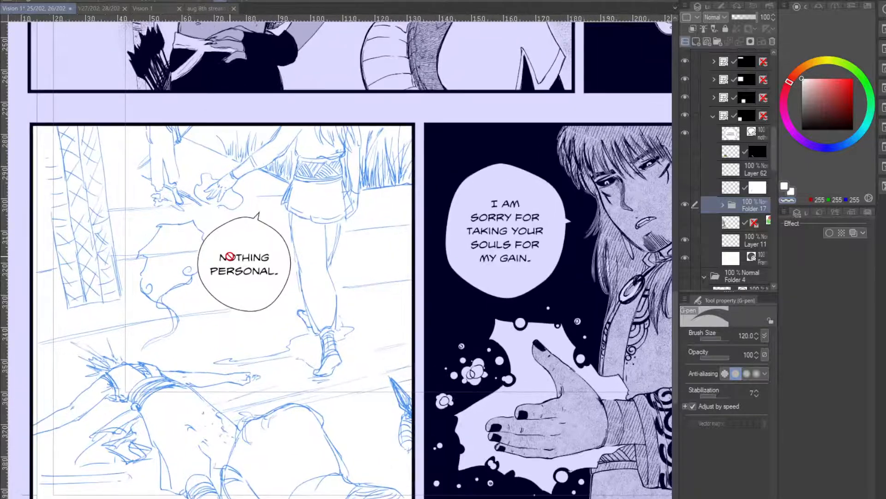
left_click_drag(304, 264, 316, 276)
mouse_move(302, 326)
left_mouse_down()
mouse_move(309, 313)
mouse_move(299, 312)
left_mouse_up()
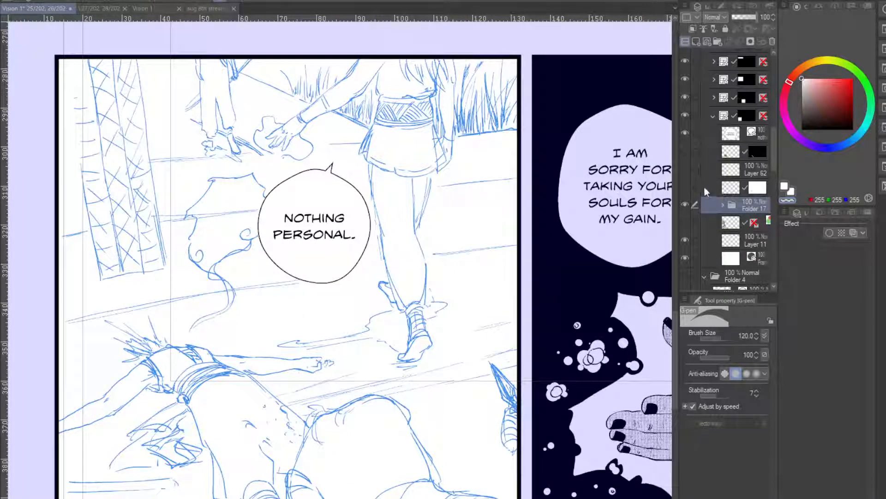
- Toggle Layer 62 on and off to compare its black line sketch with the blue sketch
left_click(685, 169)
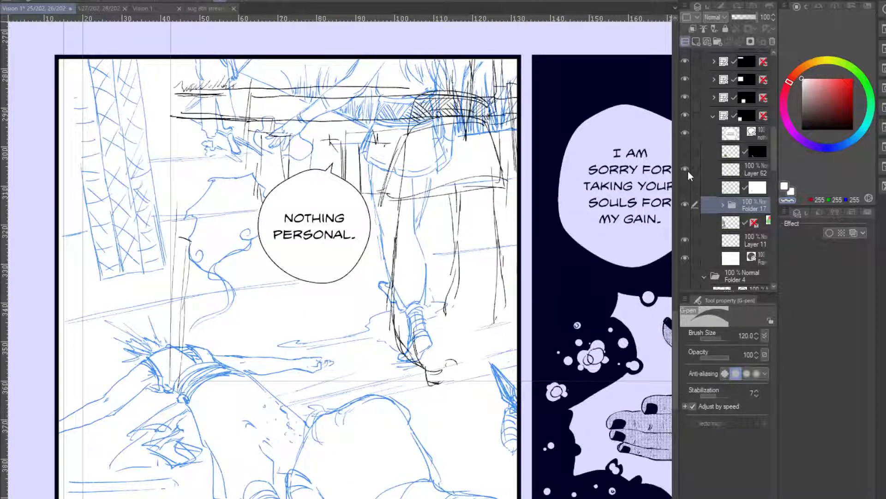
left_click(689, 170)
left_click(689, 170)
left_click(689, 170)
left_click(689, 170)
left_click(688, 170)
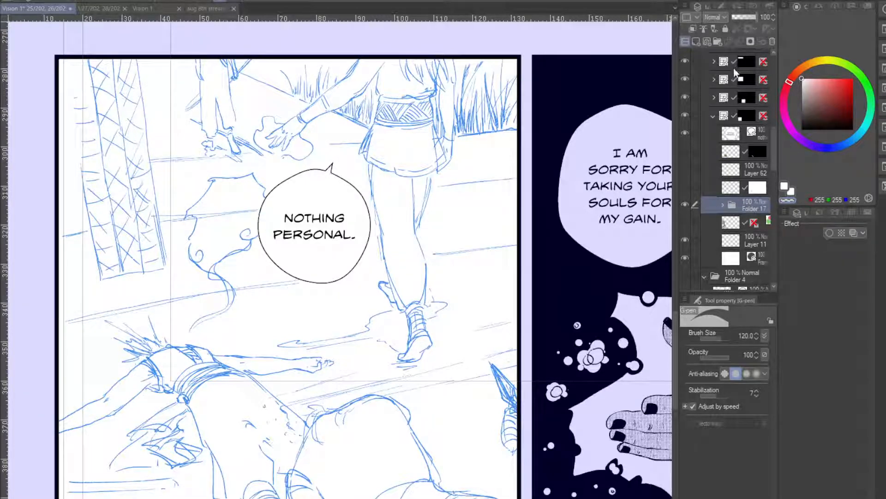
- Hide Folder 17, view the rough thumbnail together with Layer 62, and hide both again
left_click(685, 205)
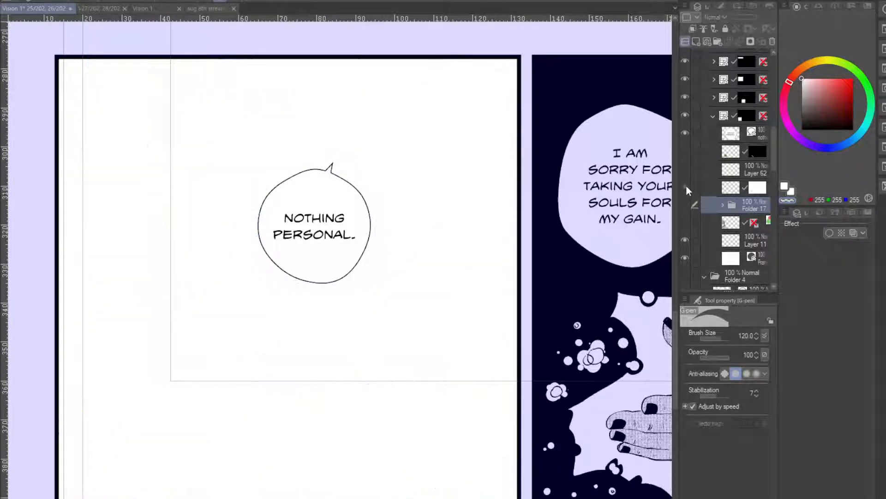
left_click(686, 186)
left_click(688, 172)
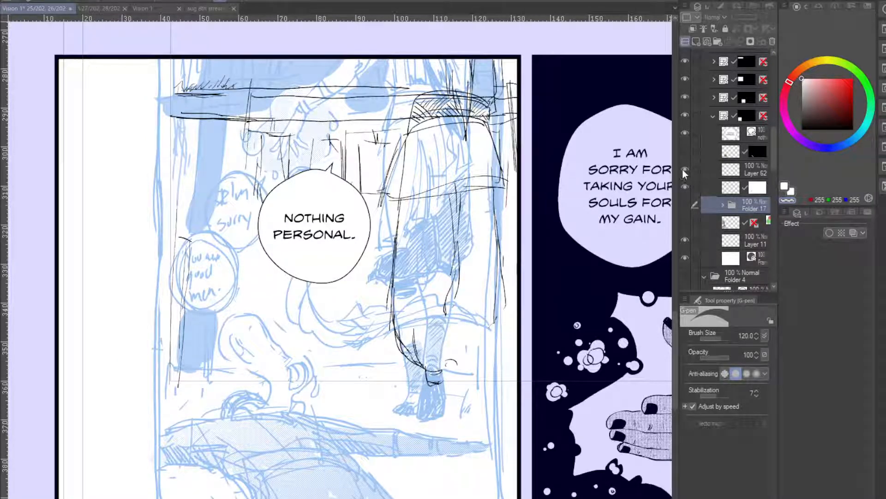
left_click(685, 185)
left_click(687, 167)
- Reorder the panel's layers so that Layer 62 and the rough thumbnail layer sit below Folder 17
left_click(733, 189)
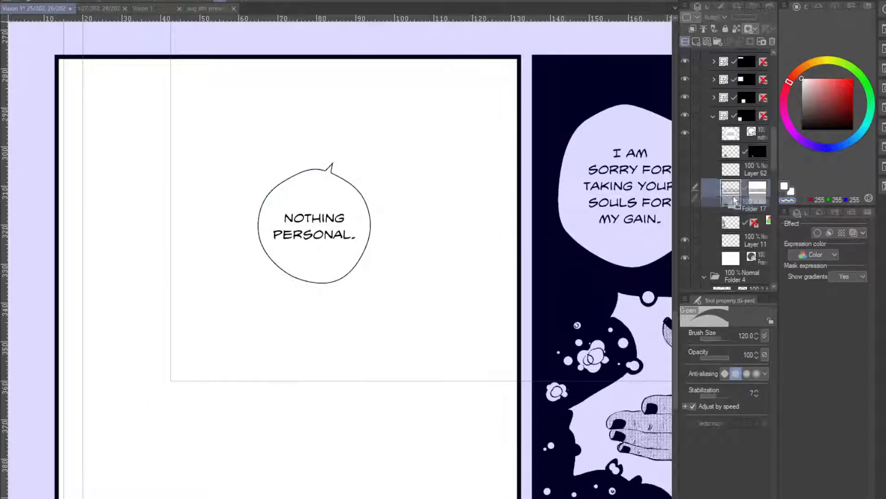
mouse_move(735, 191)
left_mouse_down()
mouse_move(730, 202)
mouse_move(737, 203)
left_mouse_up()
left_click(694, 151)
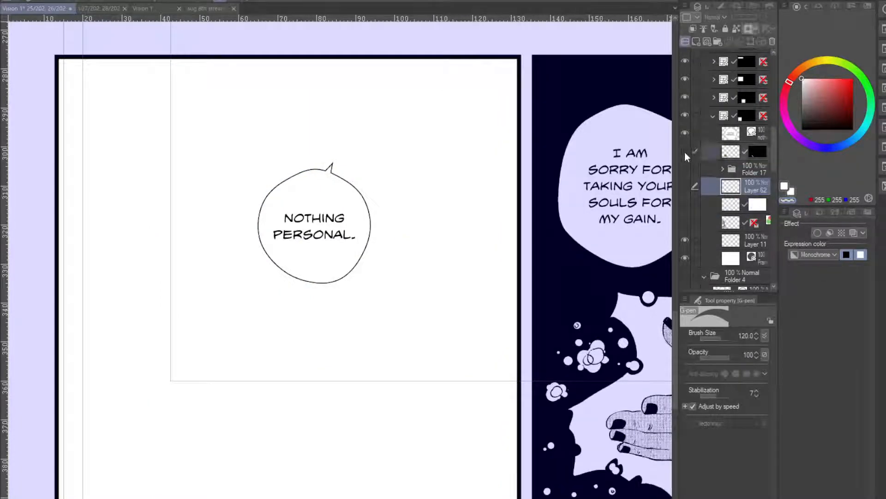
- Select the masked layer directly above Folder 17 and make the blue sketch folder visible again
left_click(685, 151)
left_click(685, 151)
left_click(738, 152)
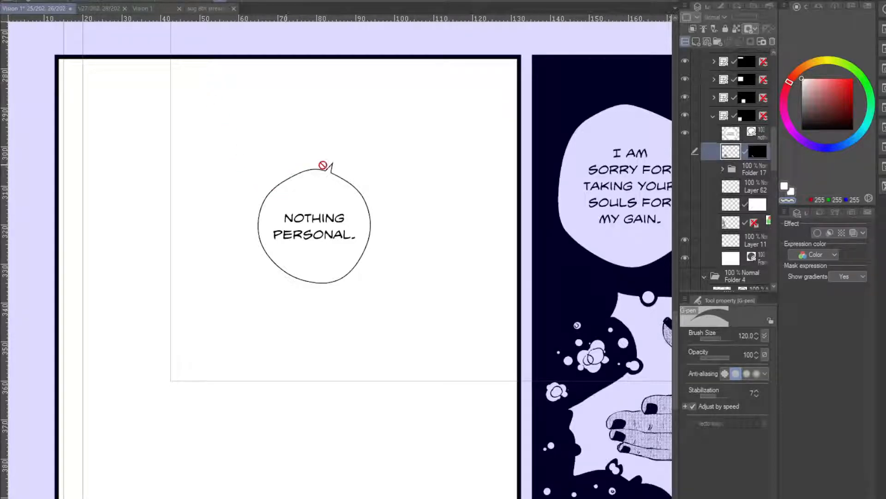
left_click_drag(390, 200, 378, 176)
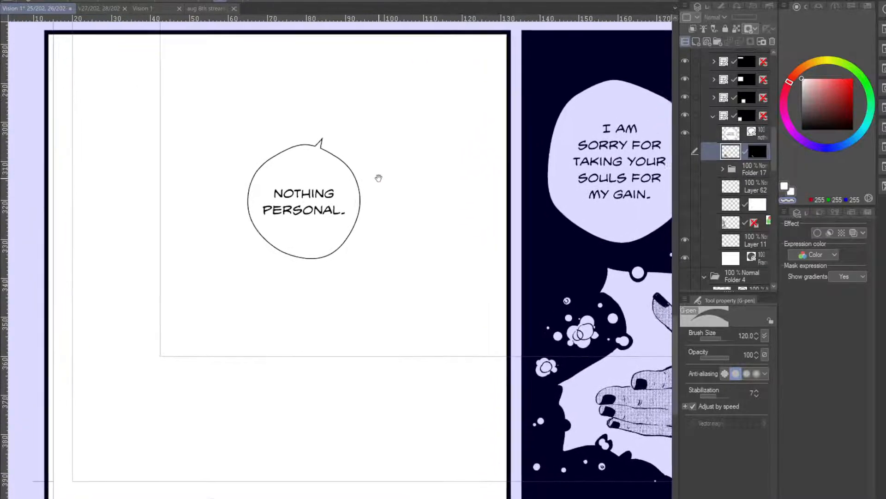
left_click_drag(389, 208, 386, 205)
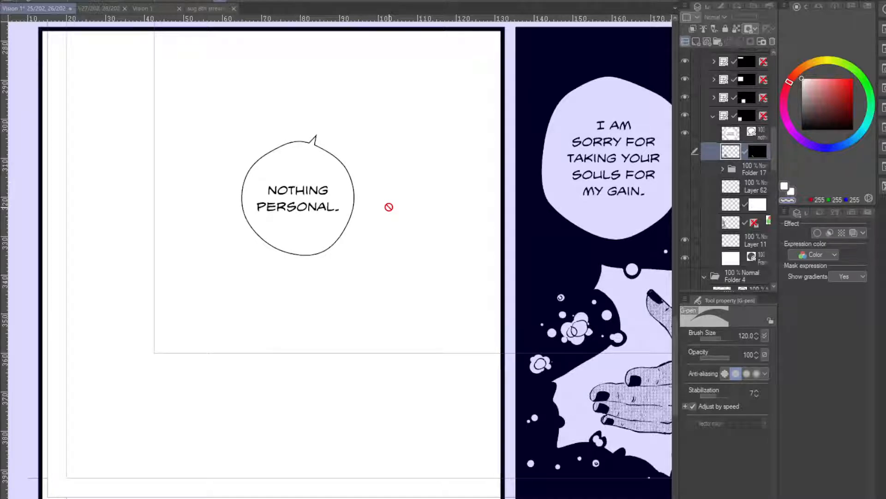
left_click_drag(372, 165, 368, 165)
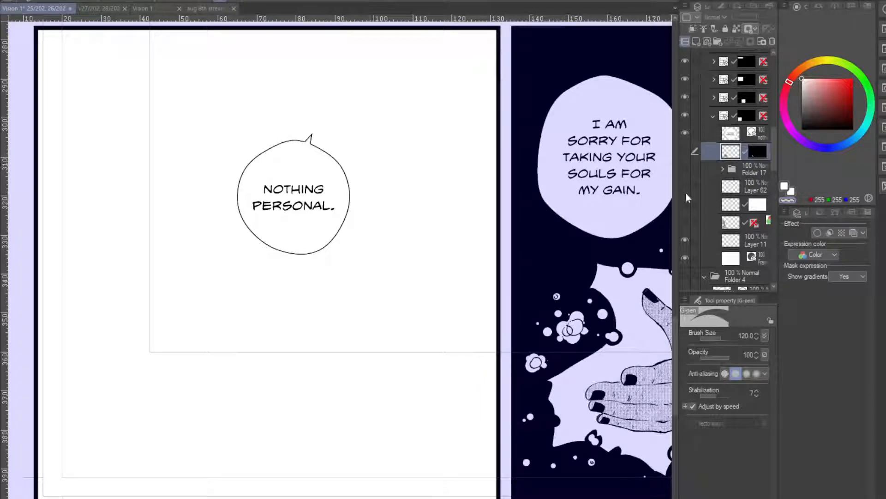
left_click(685, 168)
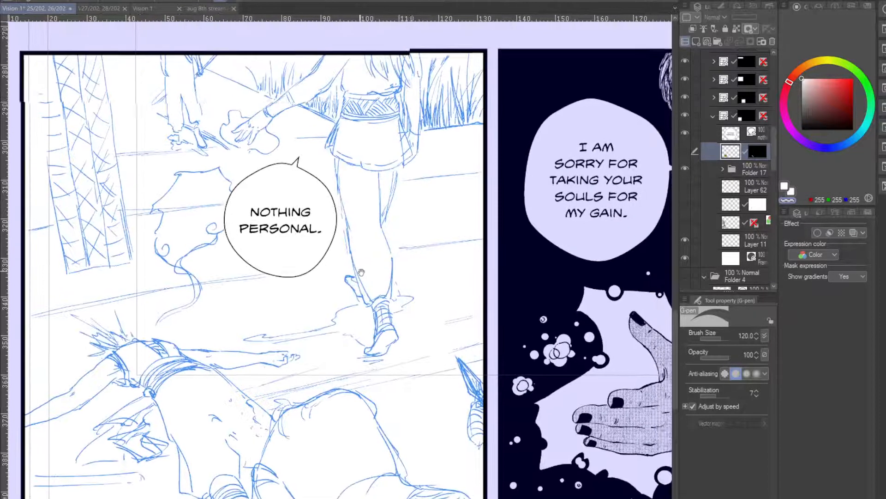
- Lower Folder 17's opacity to 28% and add a new vector layer directly above it
left_click(748, 169)
left_click(739, 20)
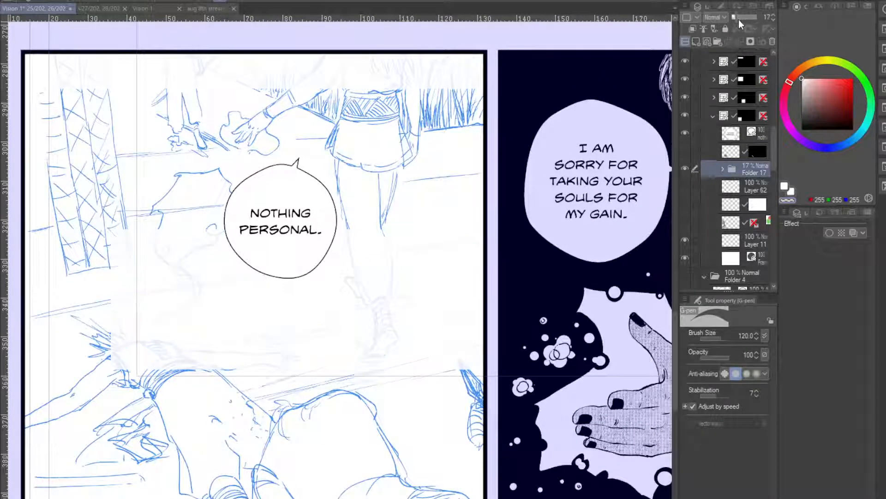
left_click_drag(739, 19, 741, 18)
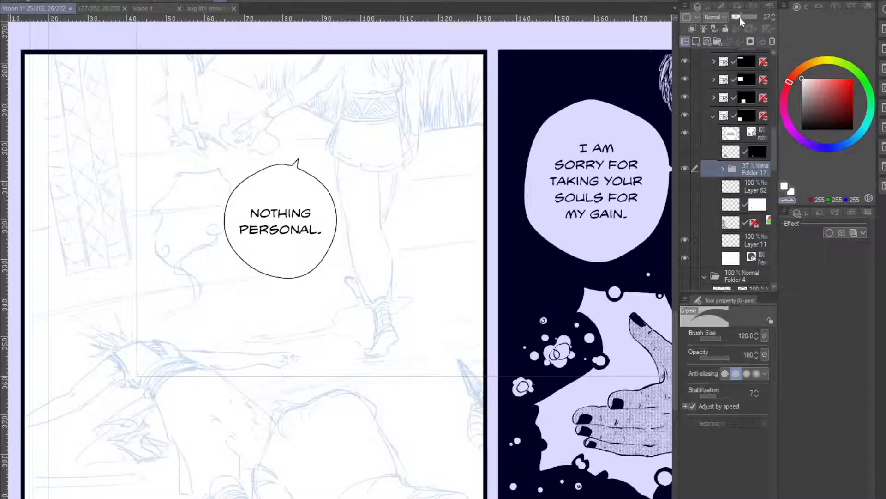
left_click(706, 42)
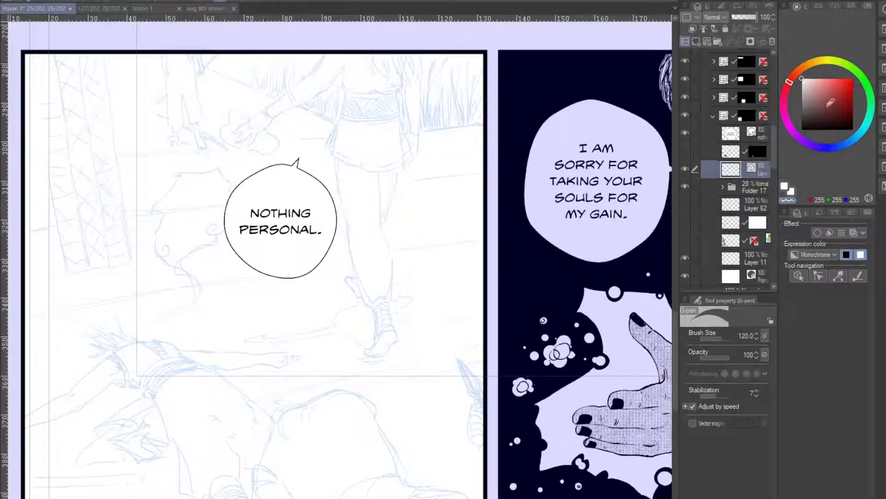
- Set the drawing colour to black and choose the ハイペン pen with a brush size of 20
left_click(802, 129)
key("p")
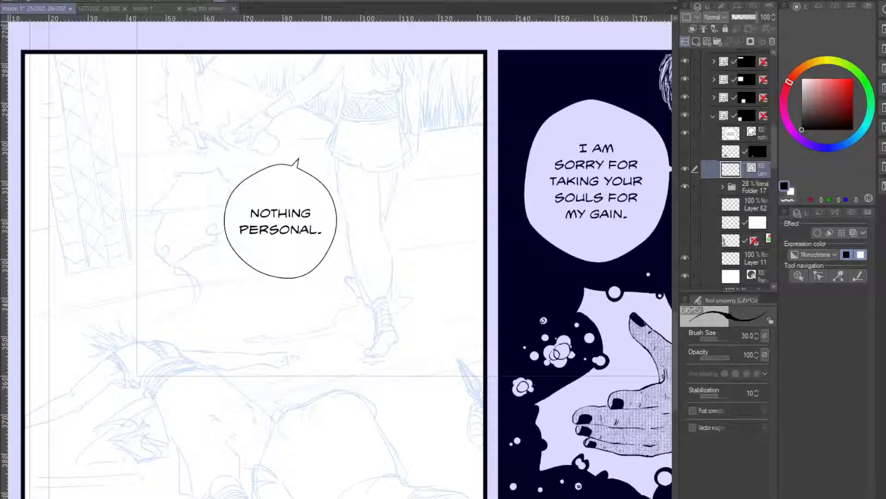
key("b")
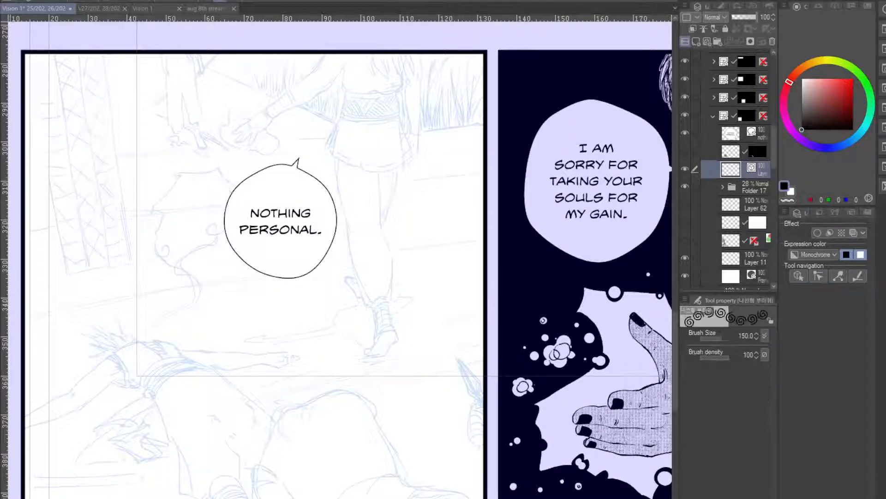
key("p")
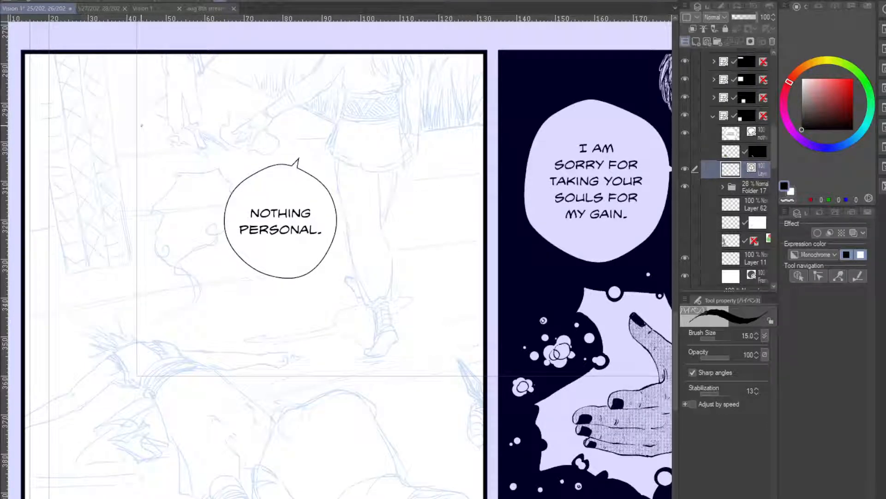
key("]")
left_click_drag(324, 171, 296, 201)
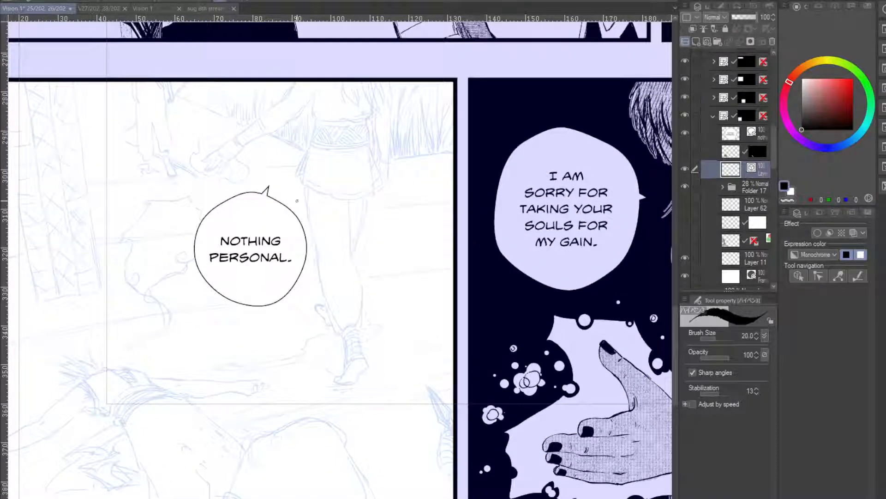
scroll(296, 201, "up", 2)
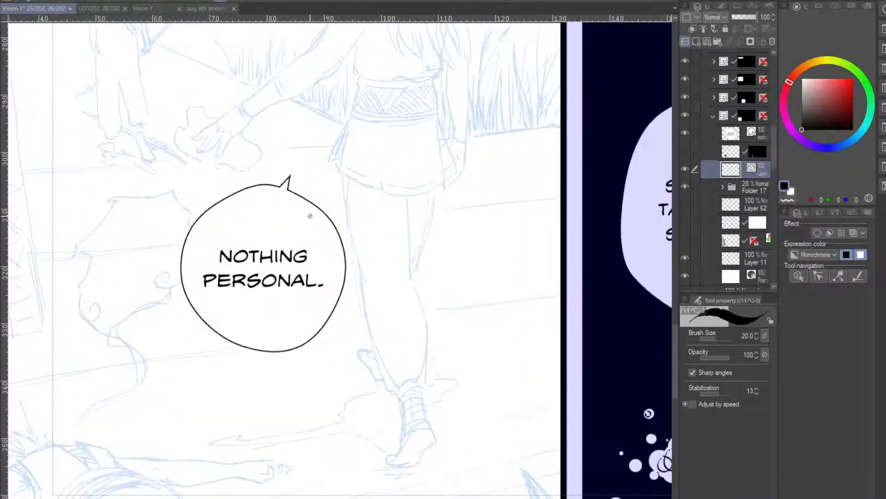
key("x")
left_click(604, 208, "alt")
left_click_drag(388, 203, 415, 216)
key("ctrl+z")
- Delete the vector layer above Folder 17 and add a new raster layer in its place
left_click_drag(738, 172, 773, 42)
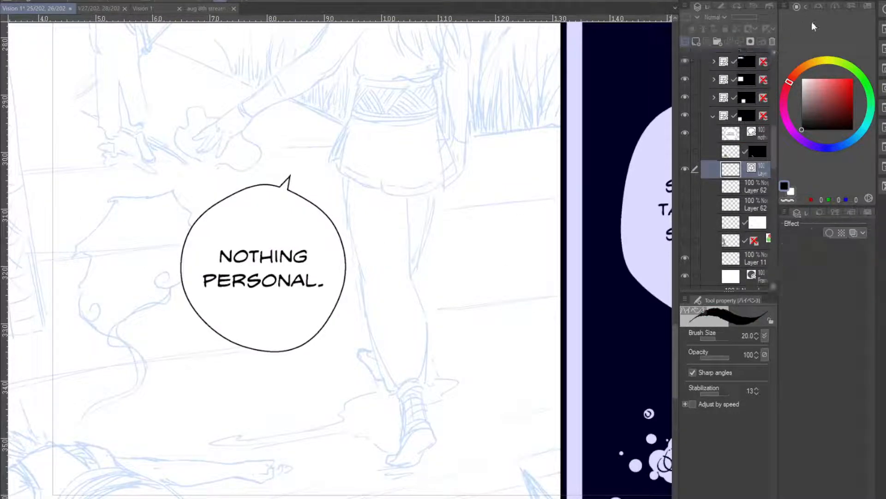
left_click(697, 41)
- Try inking the upper contour of the outstretched arm and reduce the pen's brush size to 15
left_click_drag(373, 196, 278, 378)
key("ctrl+plus")
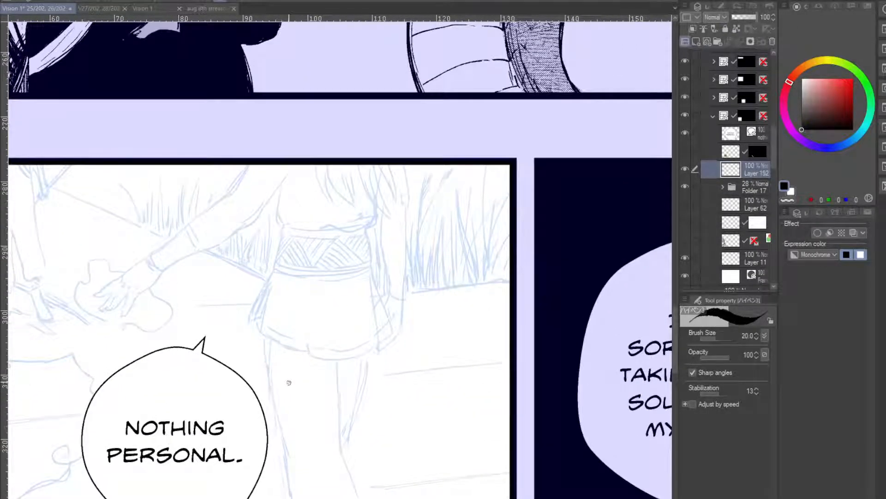
left_click_drag(259, 191, 247, 178)
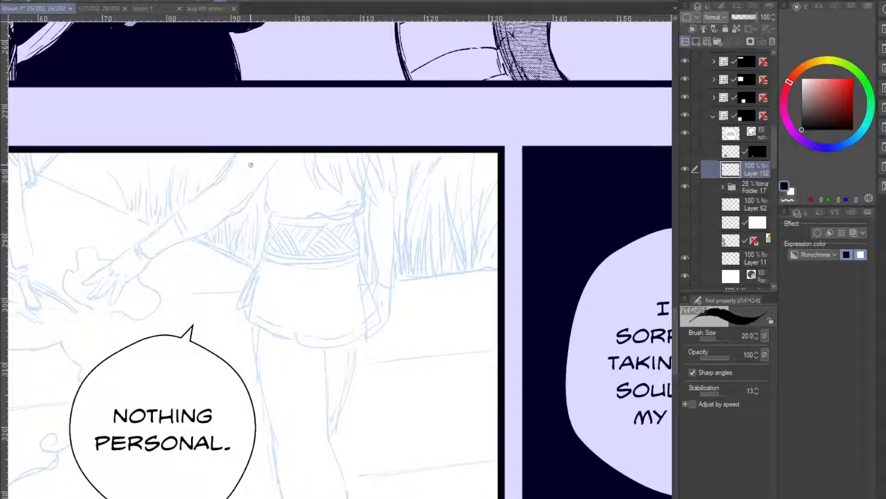
left_click_drag(251, 165, 306, 175)
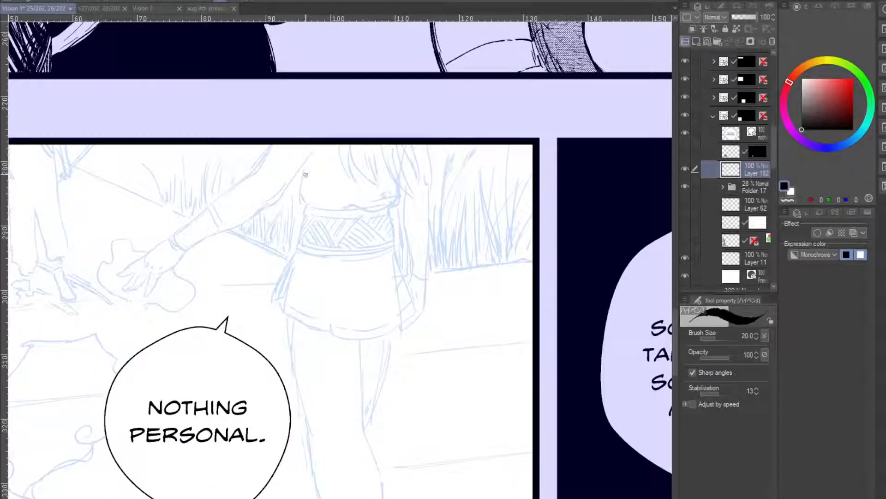
left_click_drag(271, 146, 226, 189)
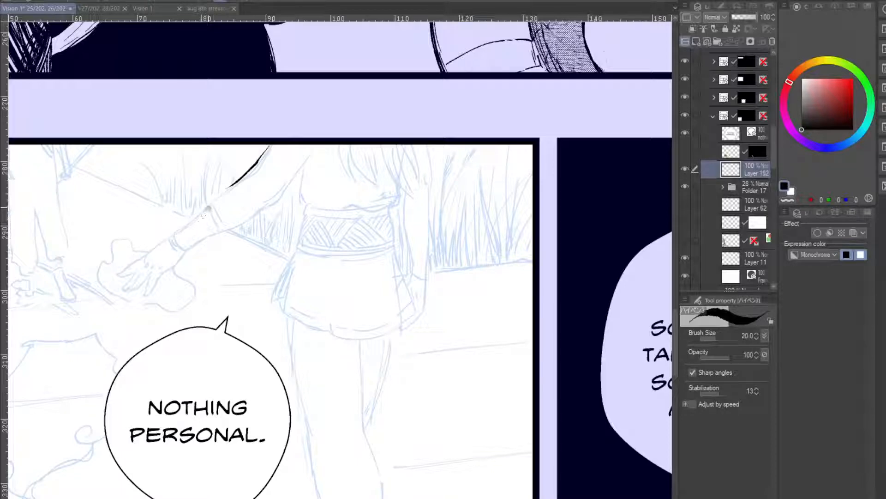
key("ctrl+z")
key("bracketleft")
key("bracketleft")
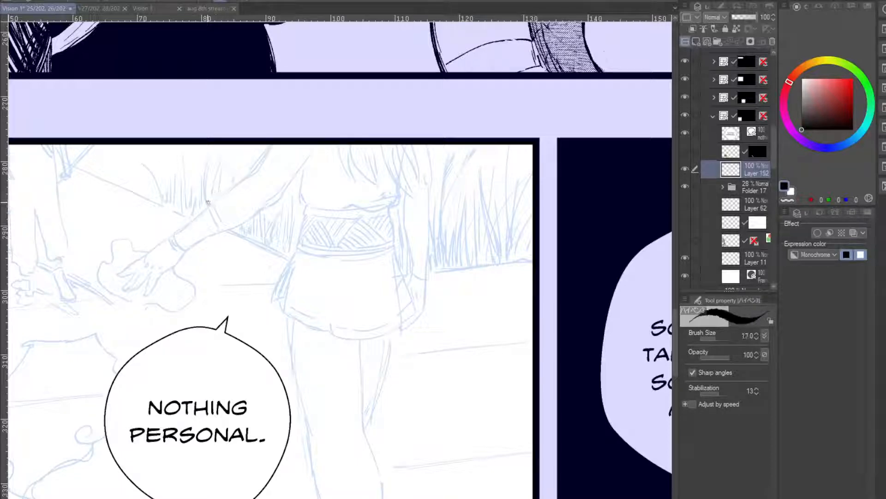
left_click_drag(270, 145, 228, 187)
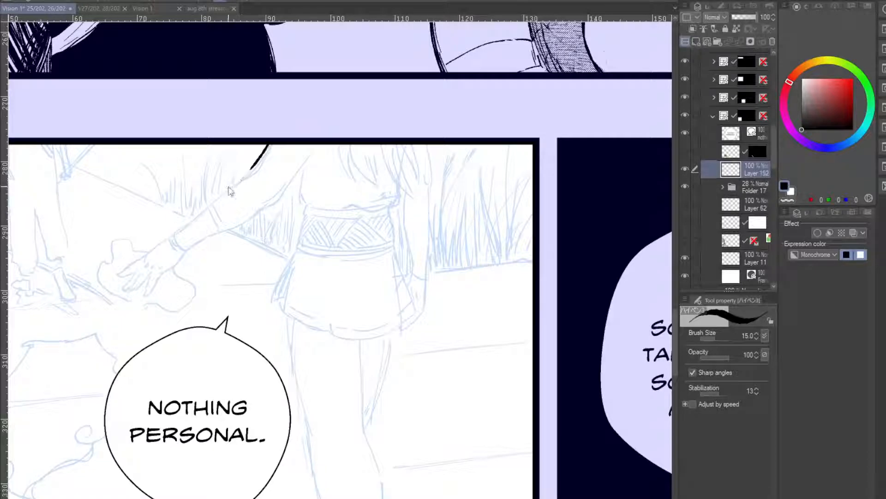
key("ctrl+z")
- Expand Folder 17 and, on its topmost sketch layer, sketch wrist cuffs on both arms of the standing figure
left_click(723, 187)
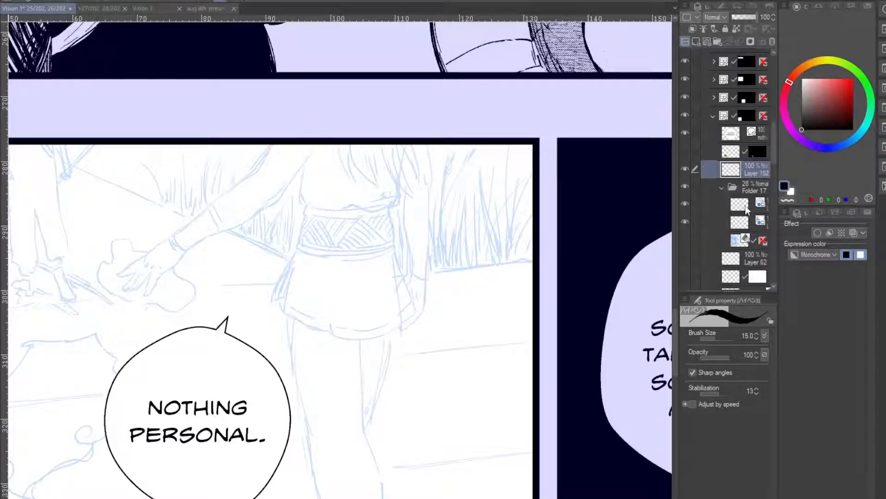
left_click(725, 207)
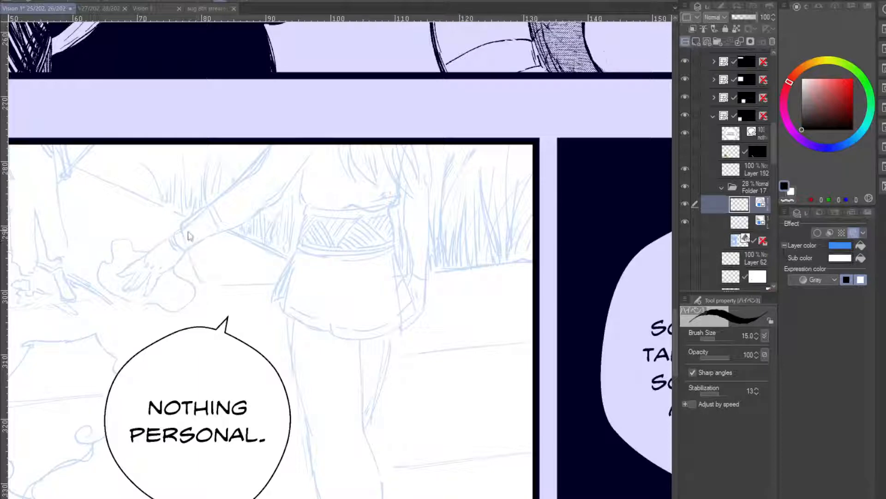
key("ctrl+z")
mouse_move(184, 224)
left_mouse_down()
mouse_move(186, 274)
mouse_move(209, 252)
left_mouse_up()
mouse_move(213, 217)
left_mouse_down()
mouse_move(216, 252)
mouse_move(196, 273)
mouse_move(222, 245)
mouse_move(219, 260)
mouse_move(264, 226)
left_mouse_up()
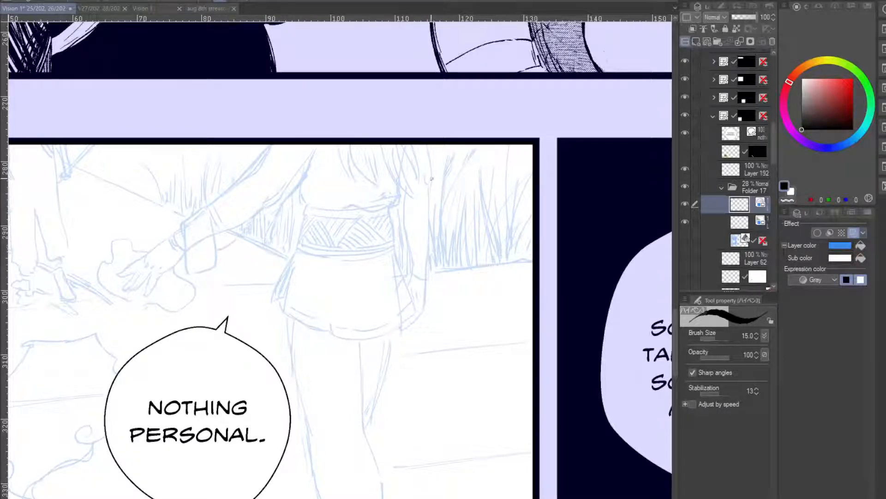
mouse_move(409, 238)
left_mouse_down()
mouse_move(432, 239)
mouse_move(404, 232)
mouse_move(409, 264)
mouse_move(429, 271)
mouse_move(436, 241)
left_mouse_up()
left_click_drag(406, 243, 434, 249)
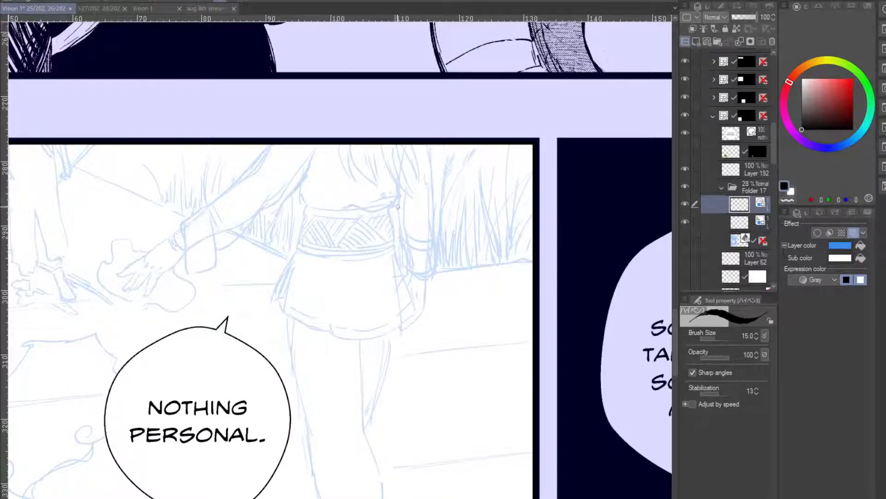
- Rework the outstretched arm's cuff into a narrower bracelet with a round ornament pattern and redraw the forearm's lower contour
left_click_drag(371, 250, 405, 245)
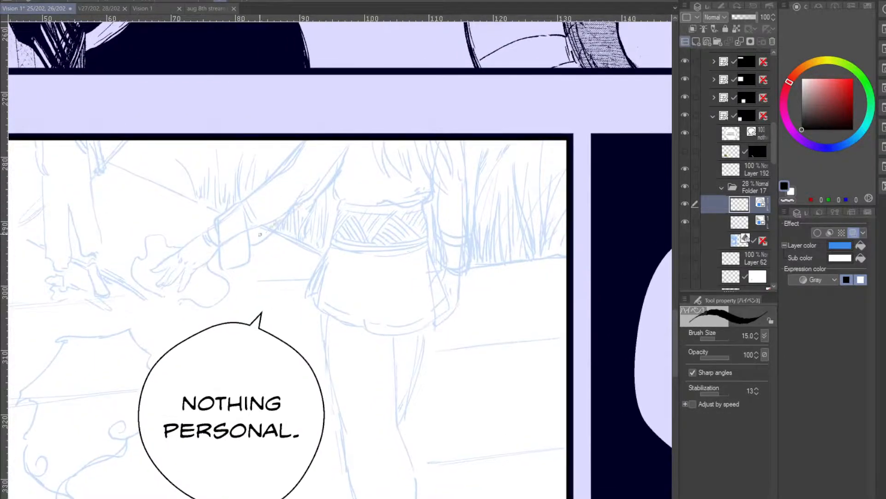
left_click_drag(255, 241, 266, 233)
left_click_drag(285, 242, 270, 231)
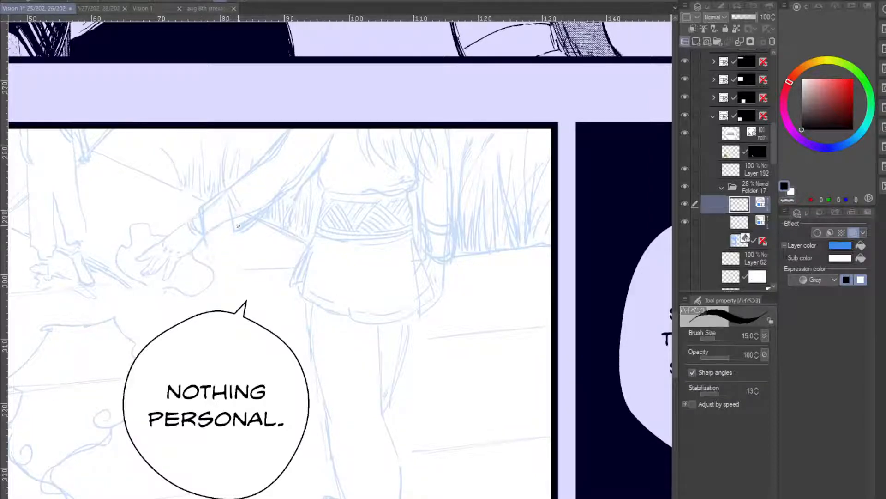
left_click_drag(208, 245, 233, 237)
mouse_move(225, 194)
left_mouse_down()
mouse_move(228, 235)
mouse_move(205, 202)
mouse_move(209, 185)
mouse_move(210, 207)
mouse_move(222, 206)
mouse_move(230, 181)
mouse_move(209, 204)
mouse_move(219, 199)
mouse_move(217, 226)
left_mouse_up()
key("ctrl+z")
mouse_move(217, 200)
left_mouse_down()
mouse_move(211, 208)
mouse_move(219, 196)
mouse_move(211, 211)
mouse_move(224, 222)
left_mouse_up()
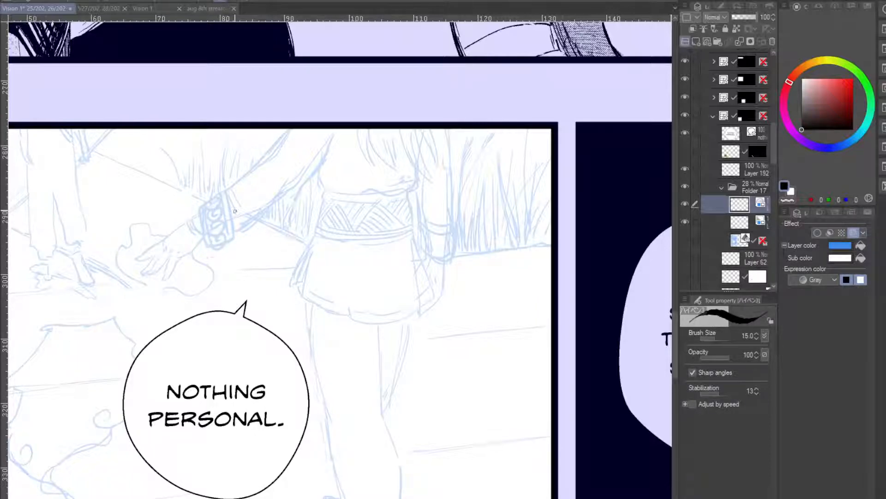
mouse_move(235, 211)
left_mouse_down()
mouse_move(221, 236)
mouse_move(231, 220)
mouse_move(219, 225)
mouse_move(226, 205)
mouse_move(188, 180)
mouse_move(211, 198)
mouse_move(220, 240)
mouse_move(215, 201)
mouse_move(221, 240)
left_mouse_up()
- Sketch matching ornament details on the cuff of the standing figure's lowered arm
left_click_drag(243, 212, 218, 219)
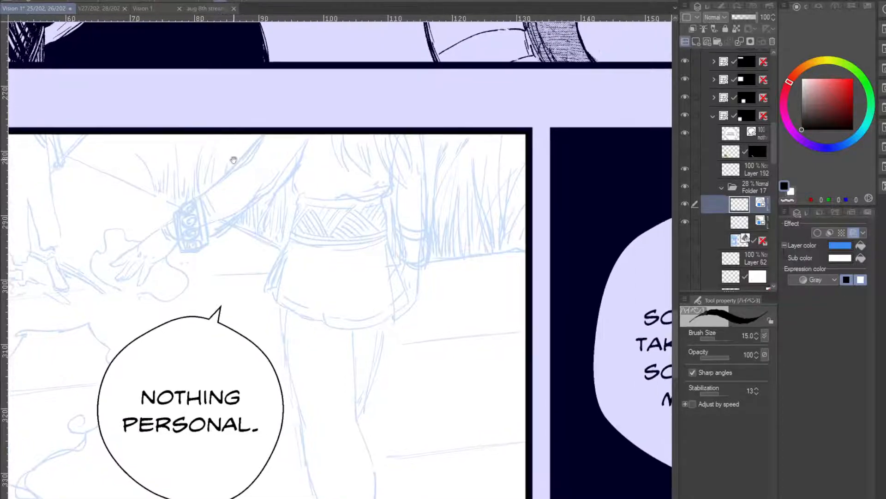
left_click_drag(305, 188, 224, 149)
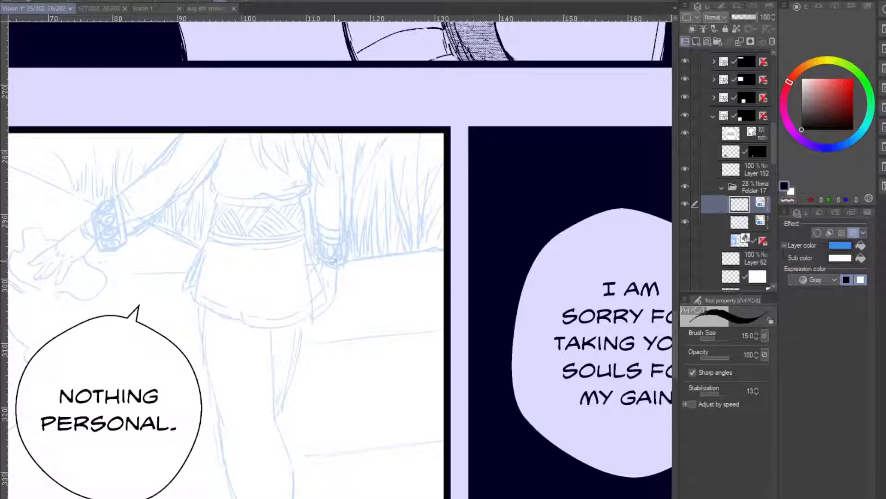
mouse_move(328, 247)
left_mouse_down()
mouse_move(323, 213)
mouse_move(293, 196)
left_mouse_up()
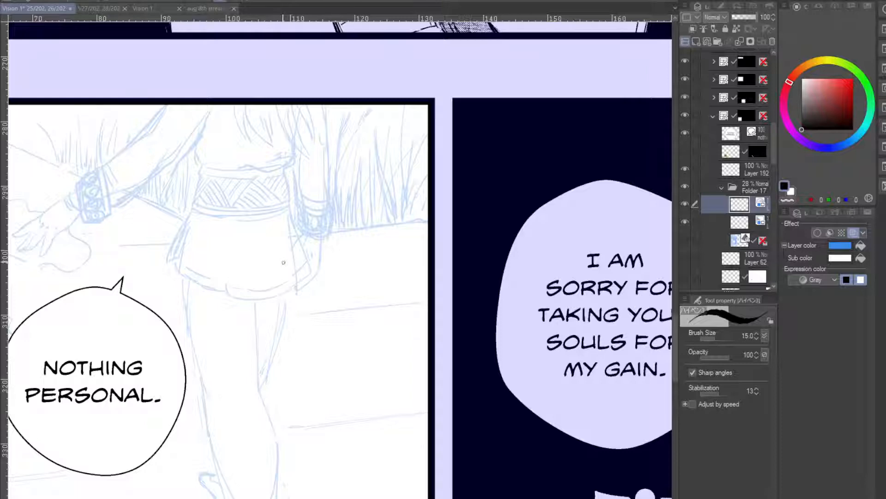
- On the second sketch layer in Folder 17, sketch extra vertical lines beside the lowered arm, just above the patterned belt
scroll(271, 121, "up", 2)
scroll(257, 182, "up", 2)
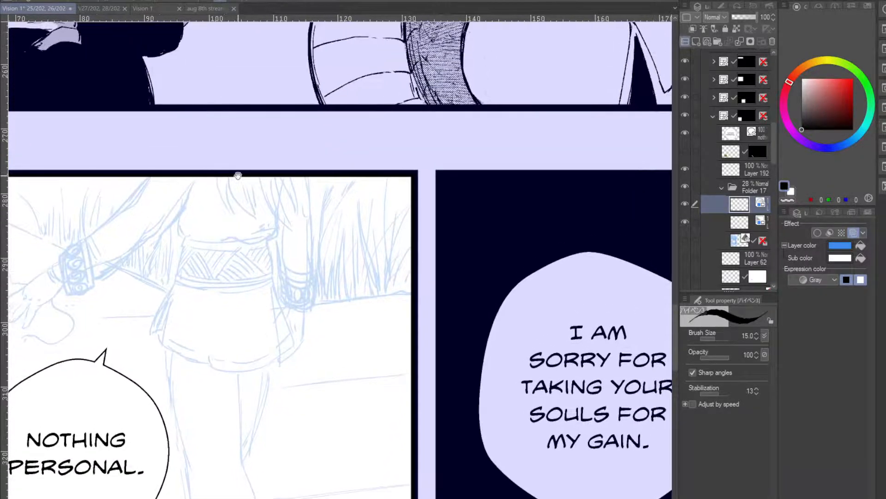
left_click_drag(260, 250, 298, 247)
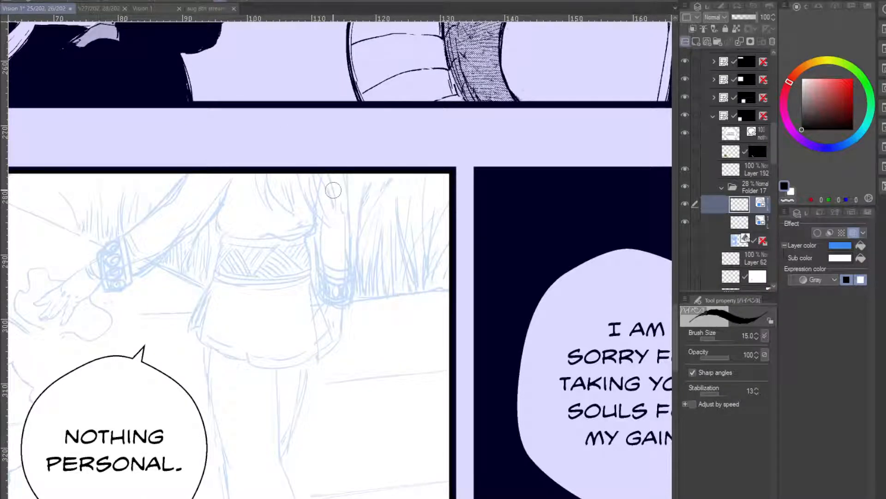
left_click(739, 222)
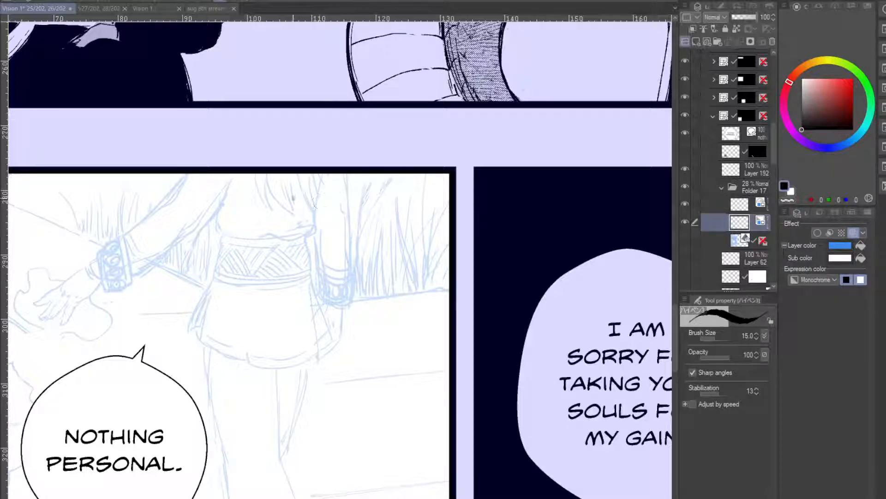
left_click_drag(276, 200, 296, 229)
left_click_drag(306, 178, 303, 223)
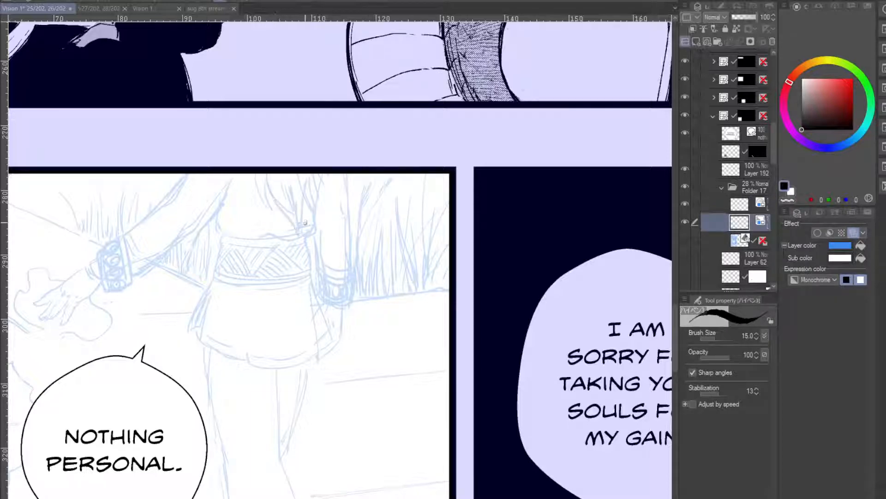
left_click_drag(313, 172, 305, 213)
mouse_move(313, 179)
left_mouse_down()
mouse_move(321, 227)
mouse_move(311, 233)
mouse_move(322, 199)
mouse_move(305, 161)
mouse_move(316, 221)
left_mouse_up()
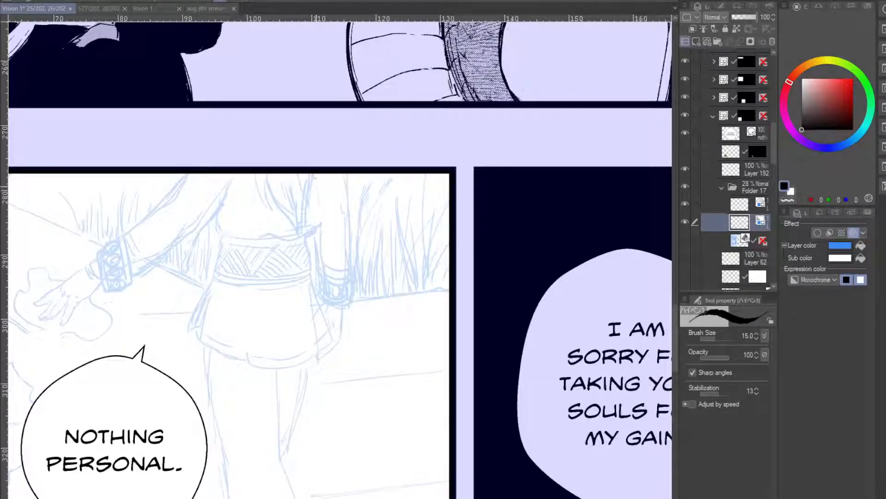
mouse_move(315, 187)
left_mouse_down()
mouse_move(319, 227)
mouse_move(321, 199)
left_mouse_up()
- Look over the figure's legs and the panel's lower part, and select the blank raster layer directly above Folder 17
left_click_drag(252, 187, 343, 139)
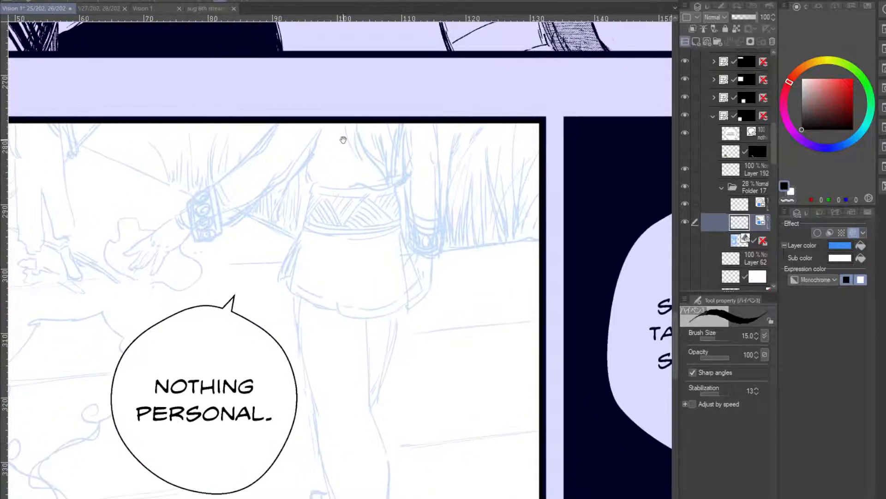
mouse_move(326, 216)
left_mouse_down()
mouse_move(240, 126)
mouse_move(254, 63)
left_mouse_up()
left_click_drag(311, 194, 318, 111)
left_click_drag(328, 254, 333, 187)
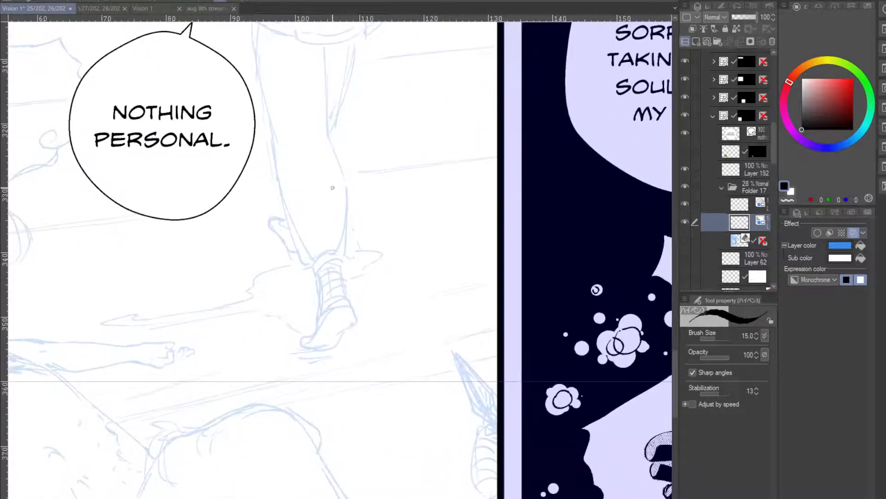
scroll(212, 198, "down", 3)
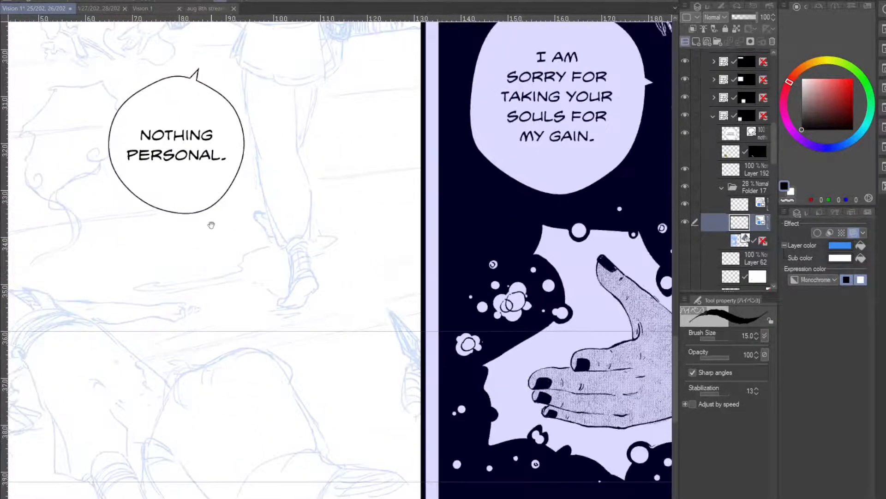
left_click_drag(255, 253, 362, 387)
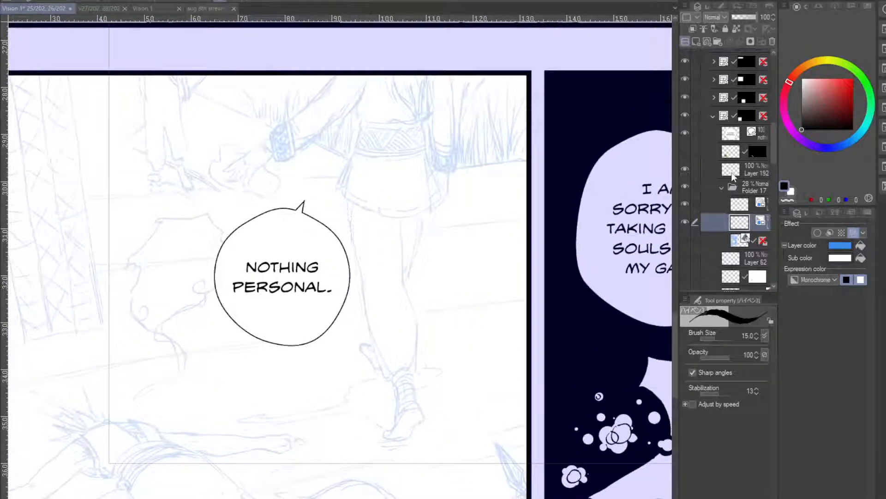
left_click(733, 173)
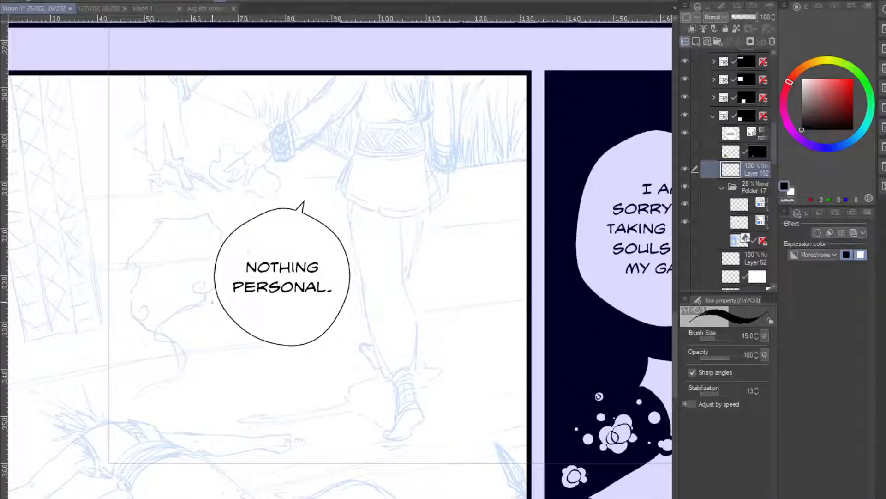
- Reduce the brush size to 12 and ink the outstretched arm's upper contour and the bracelet's outline on the blank layer
key("[")
mouse_move(249, 175)
left_mouse_down()
mouse_move(260, 121)
mouse_move(268, 124)
left_mouse_up()
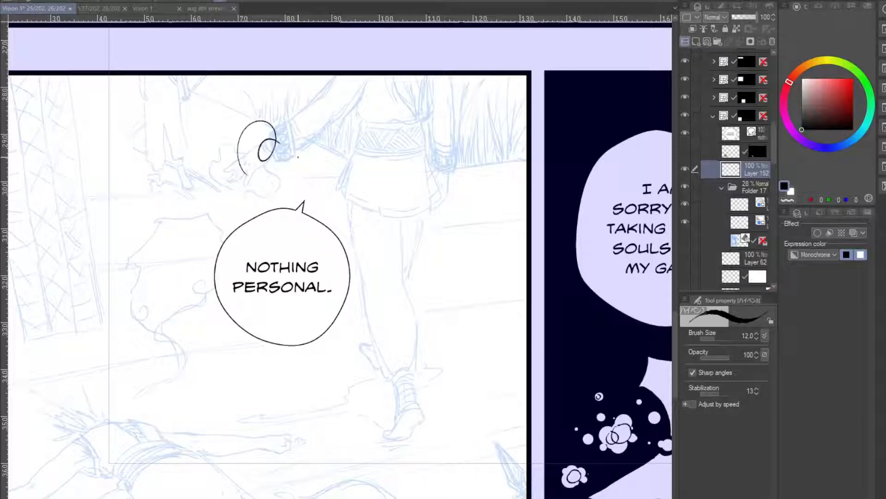
key("ctrl+z")
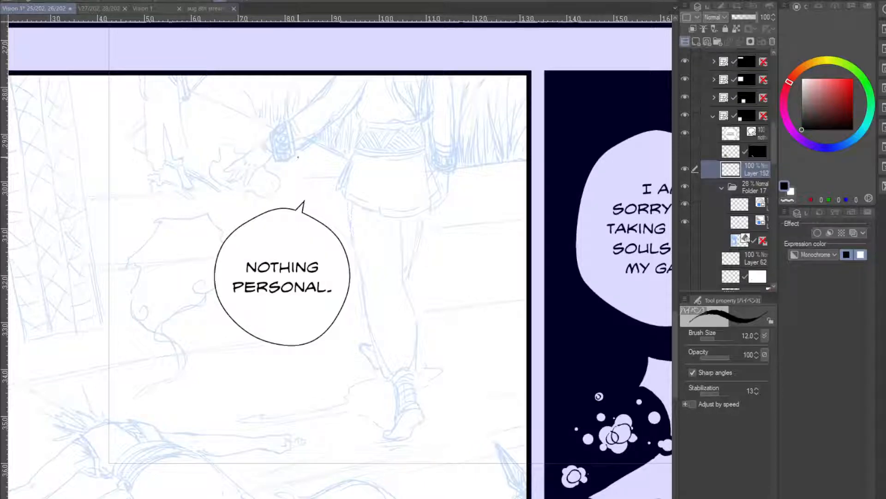
scroll(298, 157, "up", 1)
scroll(297, 157, "up", 1)
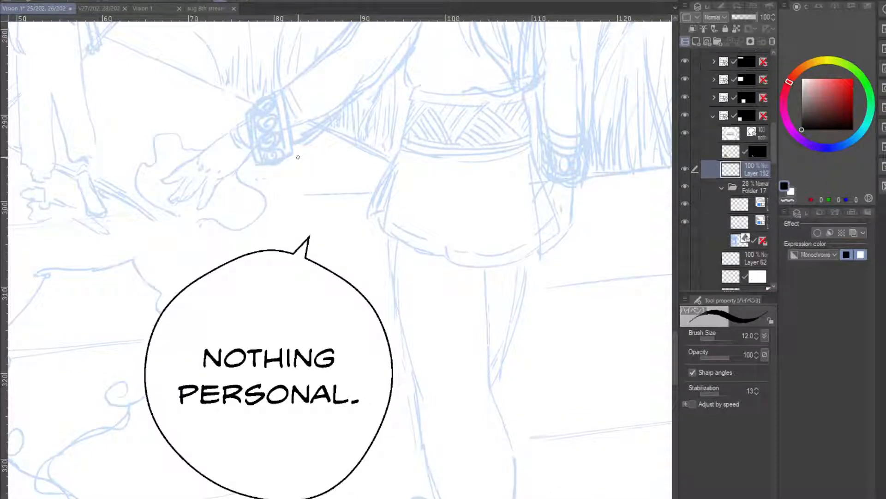
left_click_drag(271, 202, 217, 266)
mouse_move(332, 141)
left_mouse_down()
mouse_move(295, 185)
mouse_move(217, 239)
mouse_move(212, 254)
mouse_move(227, 299)
mouse_move(288, 262)
left_mouse_up()
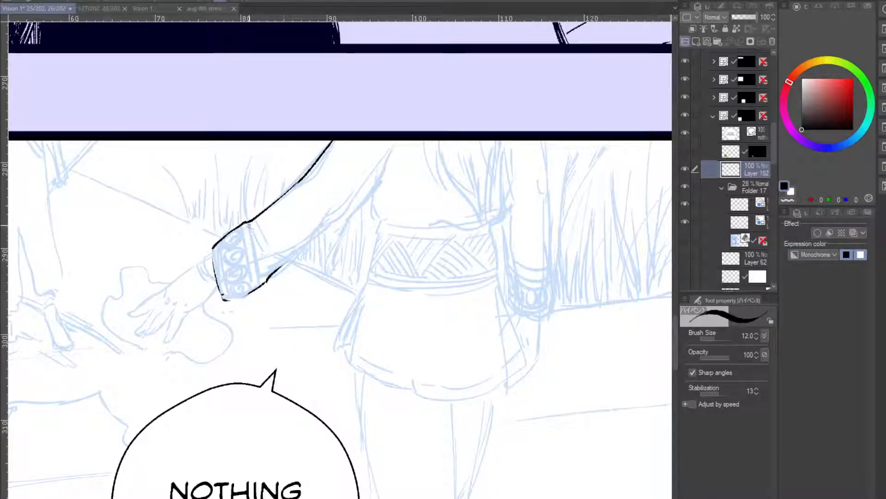
- Try inking straight band lines across both ends of the outstretched arm's bracelet, and undo them
mouse_move(246, 225)
left_mouse_down()
mouse_move(266, 283)
mouse_move(258, 290)
left_mouse_up()
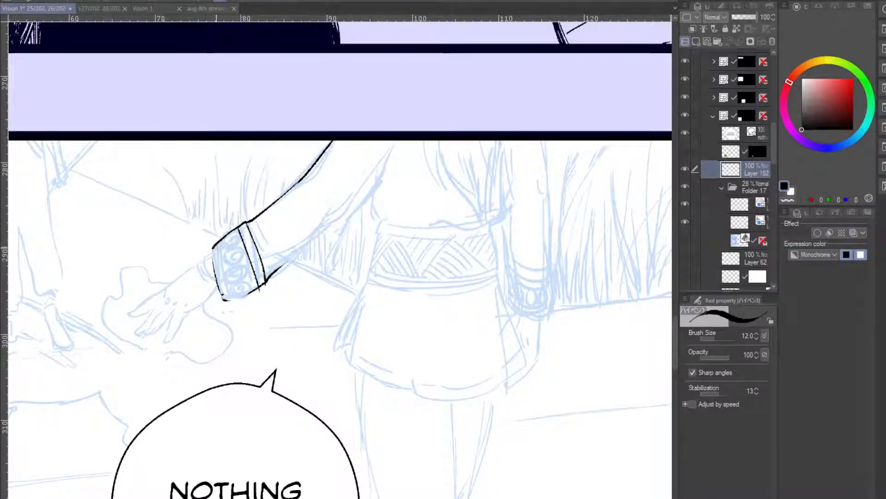
left_click_drag(219, 241, 229, 298)
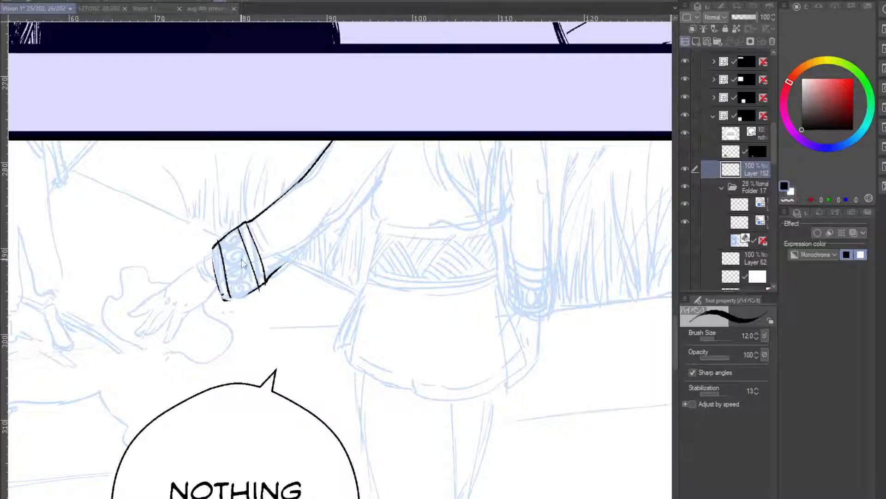
key("ctrl+z")
key("ctrl+z")
key("ctrl+z")
- Ink two parallel curved lines for the band at the bracelet's forearm end
left_click_drag(245, 223, 267, 282)
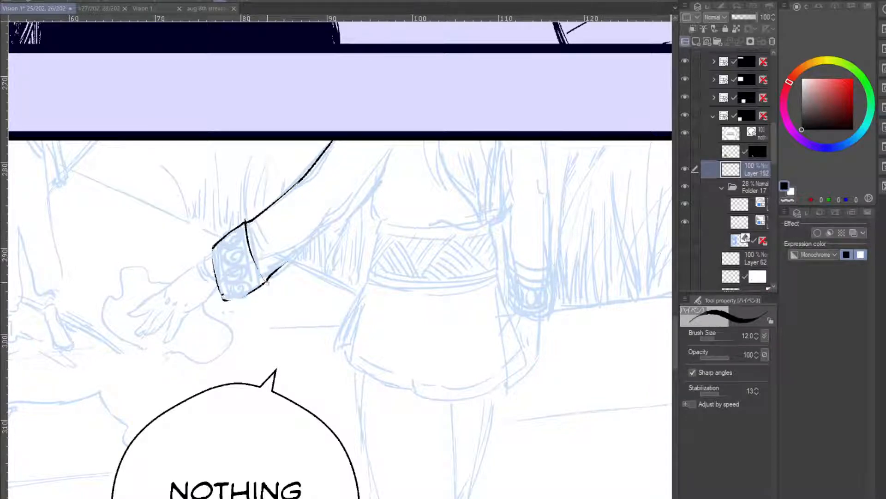
key("ctrl+z")
left_click_drag(245, 223, 267, 282)
left_click_drag(237, 228, 260, 287)
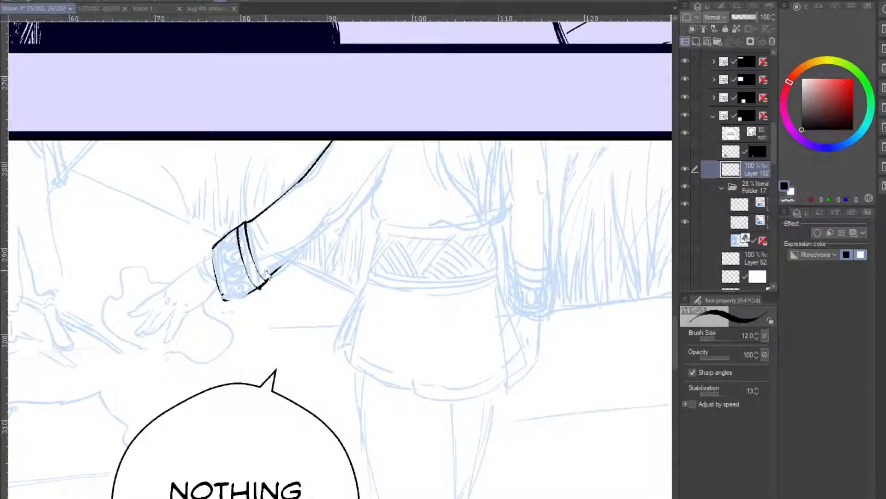
key("ctrl+z")
left_click_drag(238, 226, 261, 287)
key("ctrl+z")
left_click_drag(238, 227, 261, 286)
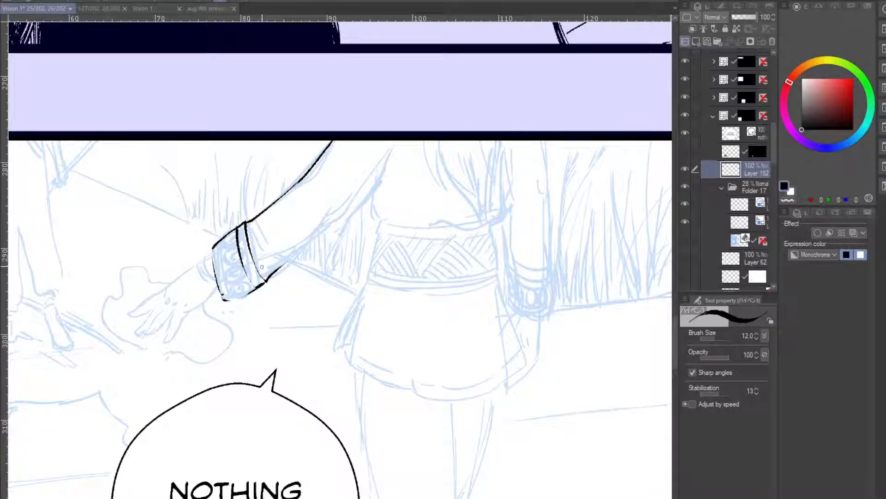
- Ink a thicker double edge at the bracelet's wrist end and erase the band lines at its forearm end
mouse_move(221, 241)
left_mouse_down()
mouse_move(237, 297)
mouse_move(255, 280)
left_mouse_up()
key("ctrl+z")
key("ctrl+z")
left_click_drag(219, 242, 231, 297)
left_click_drag(213, 247, 225, 299)
mouse_move(213, 248)
left_mouse_down()
mouse_move(225, 299)
mouse_move(256, 285)
left_mouse_up()
key("ctrl+z")
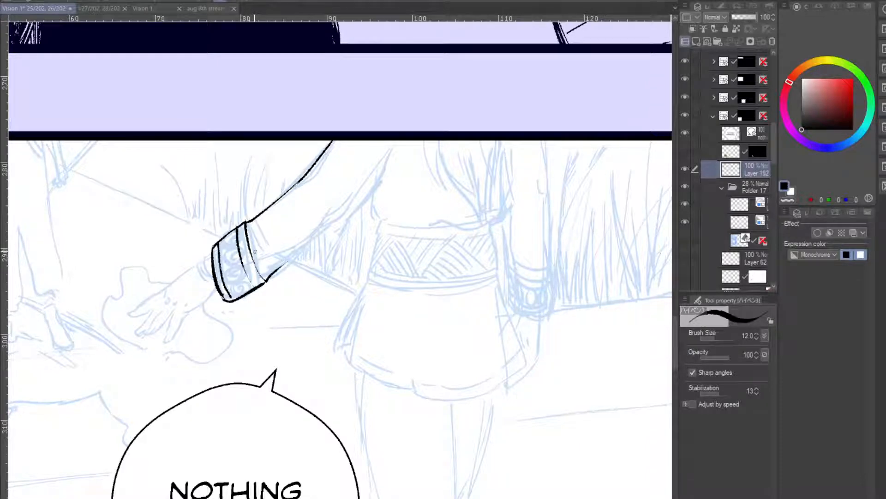
mouse_move(249, 222)
left_mouse_down()
mouse_move(253, 245)
mouse_move(239, 203)
mouse_move(245, 251)
left_mouse_up()
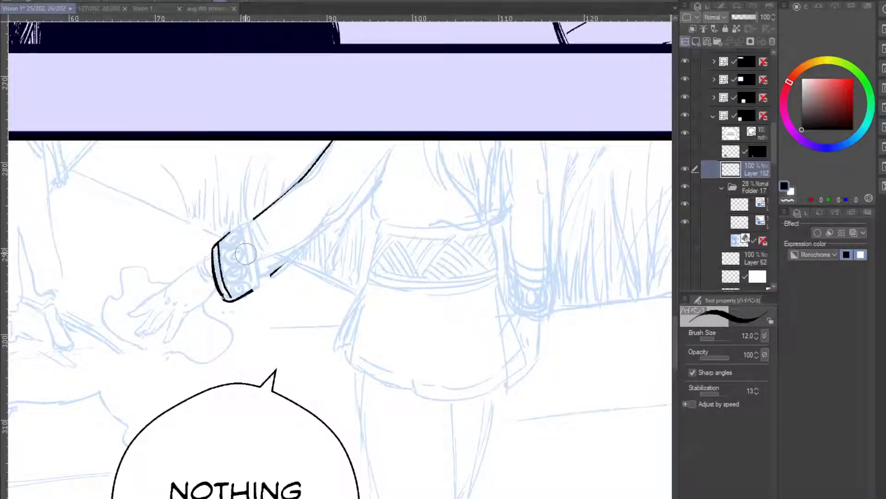
- Redraw the bracelet's forearm end with two curved band lines set closer to the wrist
left_click_drag(330, 394, 469, 168)
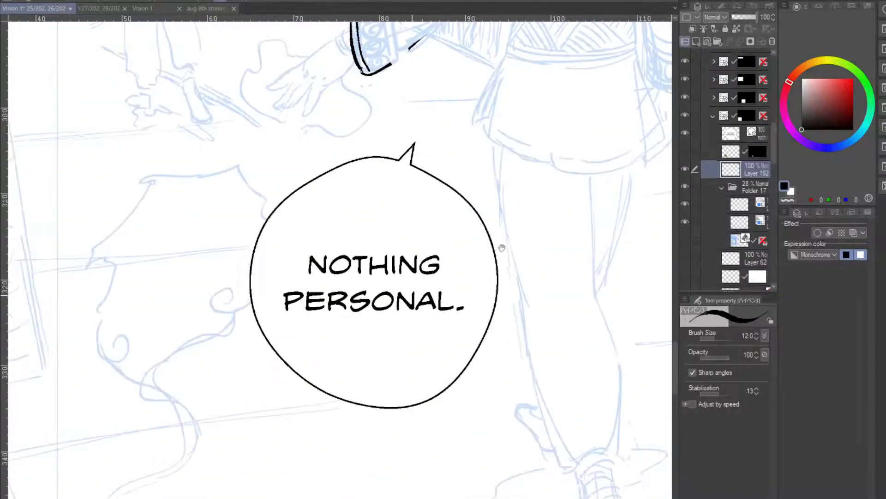
left_click_drag(328, 424, 450, 193)
mouse_move(431, 369)
left_mouse_down()
mouse_move(457, 124)
mouse_move(447, 171)
left_mouse_up()
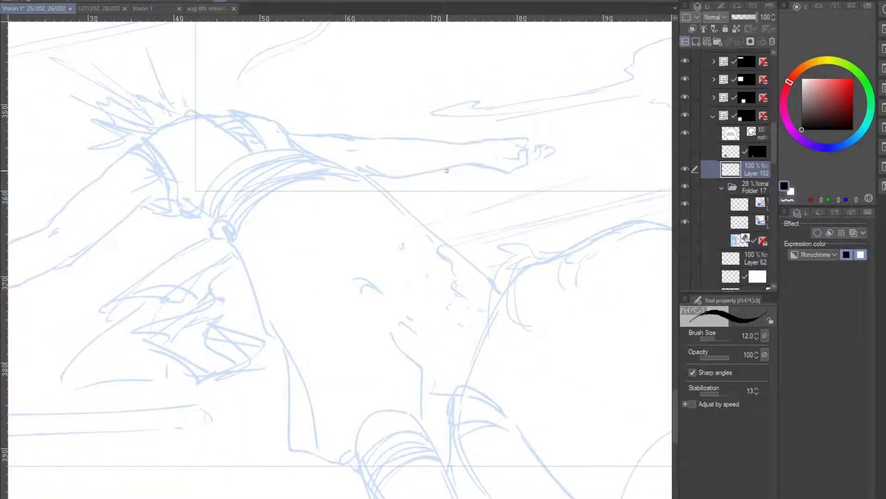
mouse_move(436, 238)
left_mouse_down()
mouse_move(352, 322)
mouse_move(267, 462)
left_mouse_up()
left_click_drag(376, 240, 276, 443)
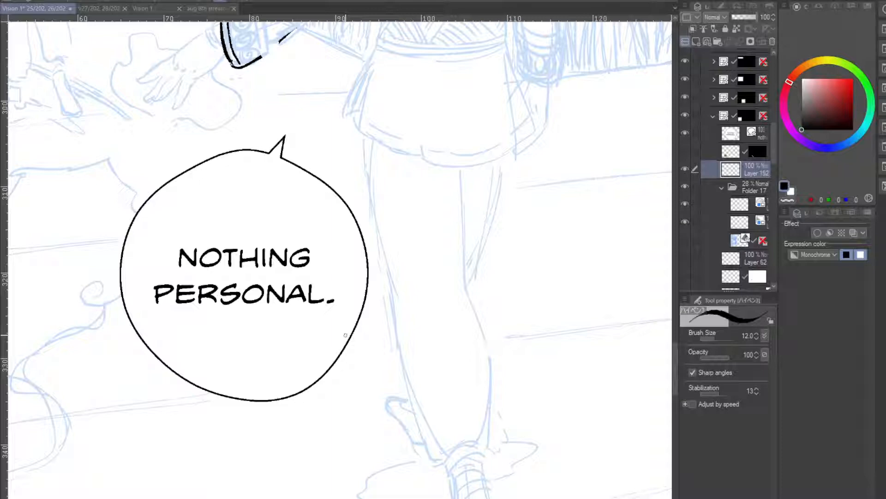
scroll(350, 182, "up", 5)
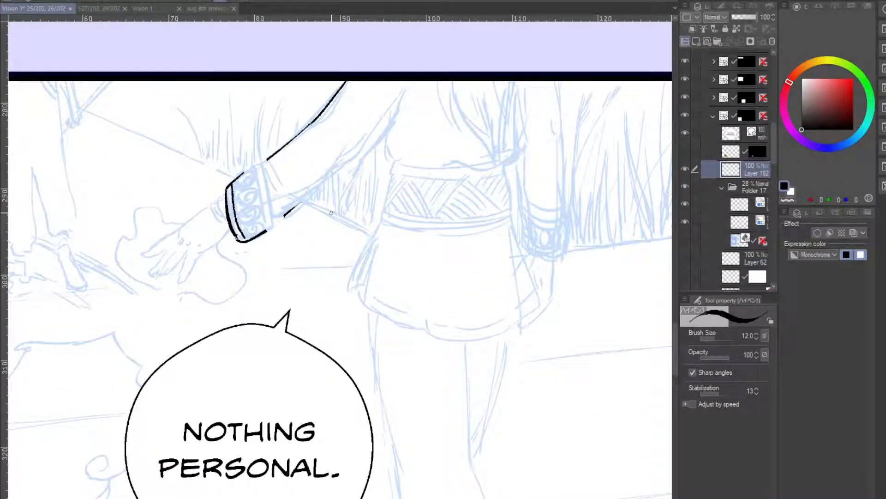
left_click_drag(260, 162, 270, 227)
left_click_drag(252, 169, 258, 232)
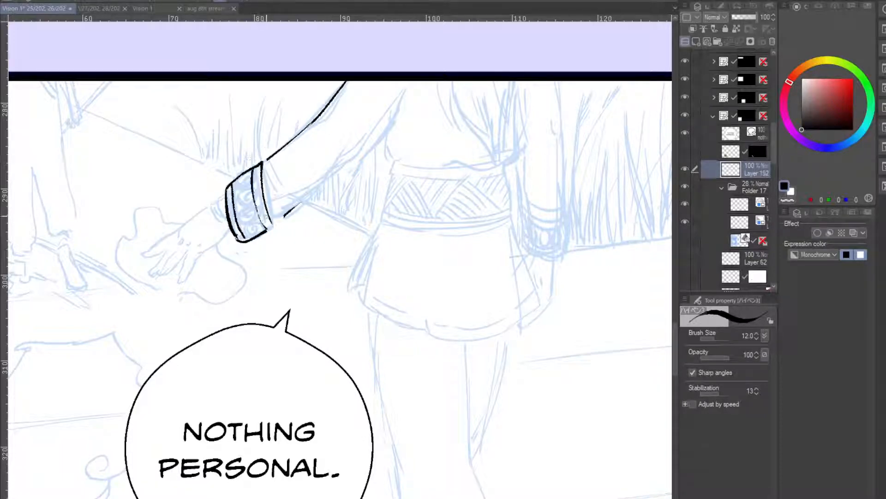
- Ink the outstretched arm's lower contour from the bracelet past the elbow up toward the shoulder
left_click_drag(290, 183, 252, 221)
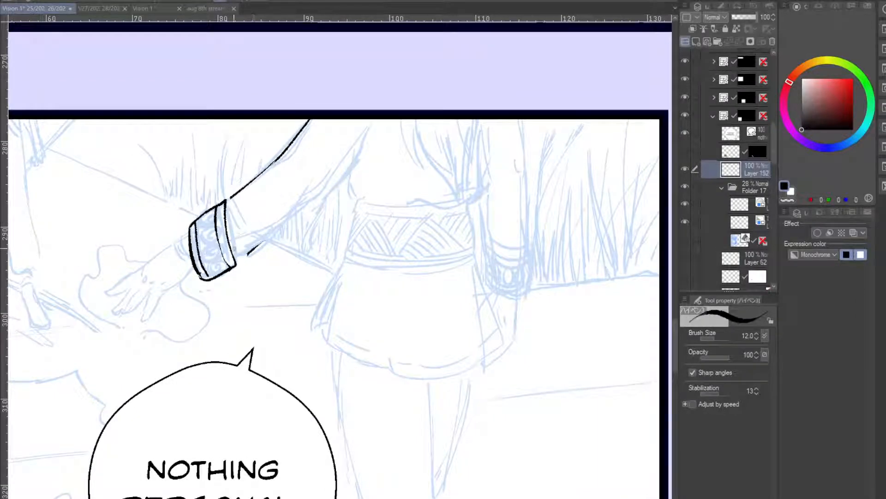
mouse_move(237, 264)
left_mouse_down()
mouse_move(257, 248)
mouse_move(248, 255)
left_mouse_up()
mouse_move(355, 146)
left_mouse_down()
mouse_move(321, 196)
mouse_move(256, 250)
left_mouse_up()
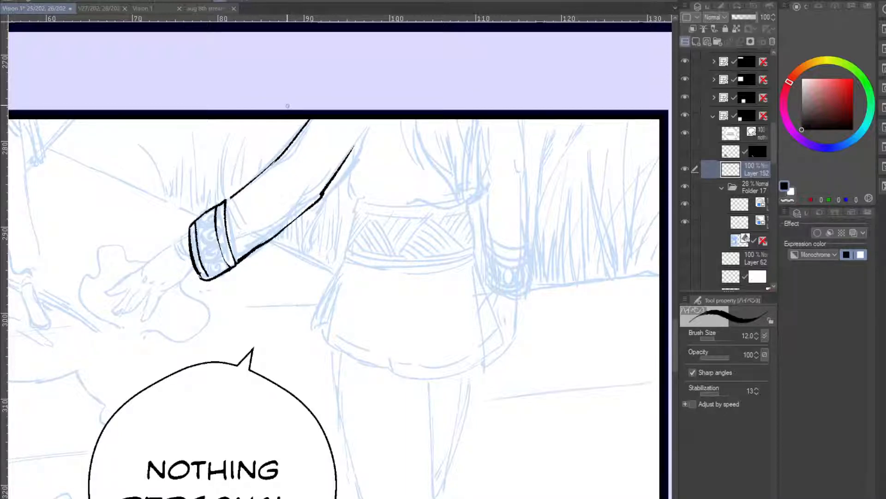
- Remove the arm's inked upper contour and erase the bracelet's band lines and wrist edge
key("ctrl+z")
left_click_drag(231, 205, 232, 249)
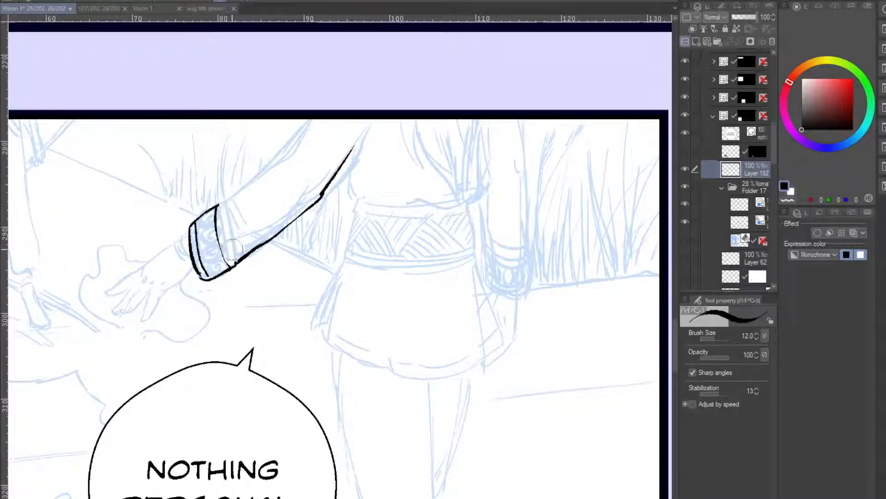
left_click_drag(218, 200, 232, 263)
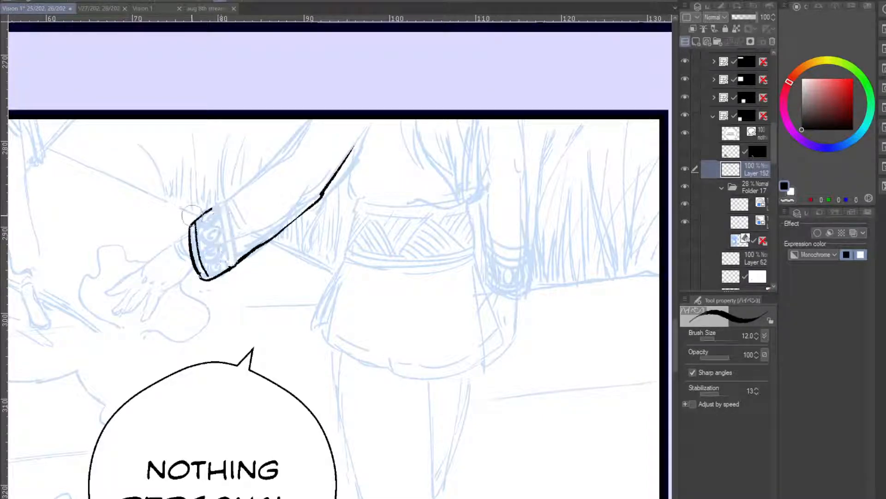
left_click_drag(197, 217, 202, 275)
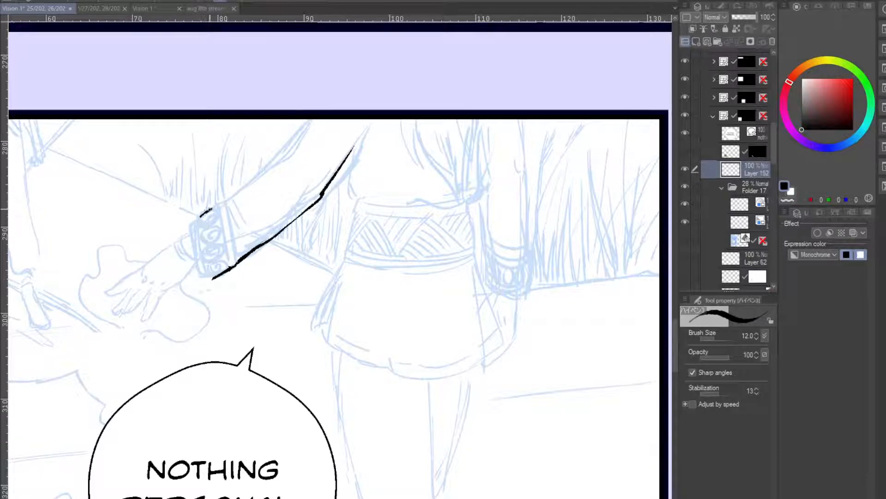
- Re-ink the bracelet's wrist end as a curved double edge and undo the extra strokes toward the forearm
mouse_move(211, 208)
left_mouse_down()
mouse_move(192, 224)
mouse_move(205, 279)
left_mouse_up()
left_click_drag(199, 216, 207, 279)
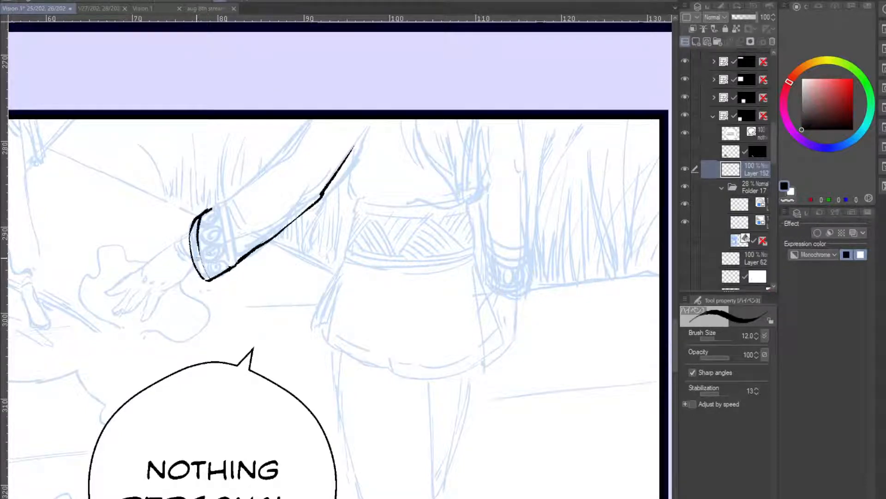
left_click_drag(197, 239, 212, 279)
mouse_move(207, 209)
left_mouse_down()
mouse_move(223, 206)
mouse_move(236, 264)
left_mouse_up()
left_click_drag(221, 208, 235, 248)
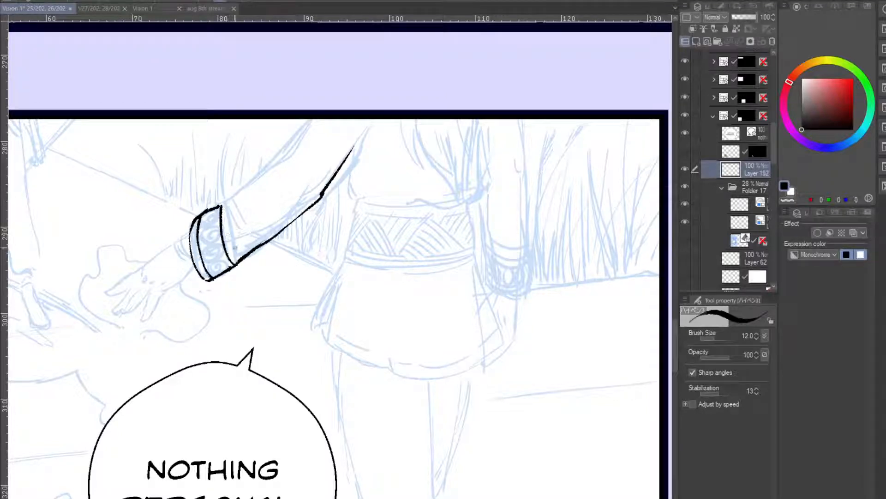
key("ctrl+z")
key("ctrl+z")
key("ctrl+z")
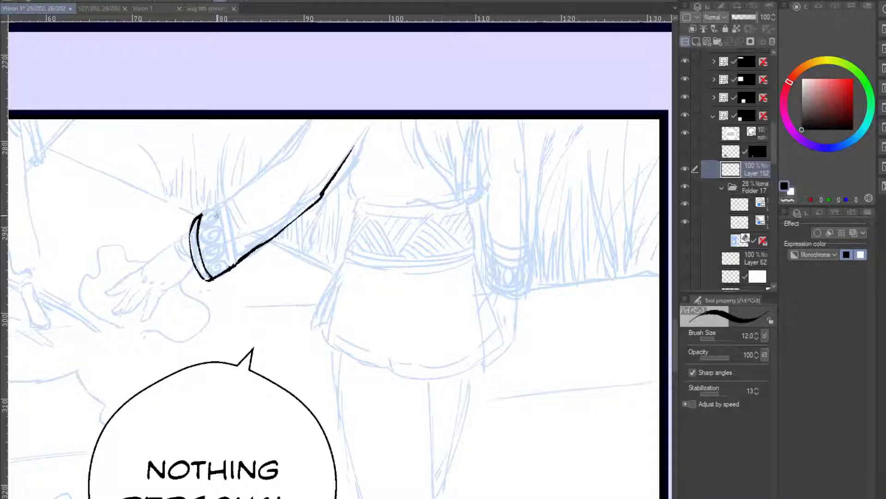
- Ink the bracelet's curved double edge at the forearm end and a row of round ornaments between the edges
left_click_drag(222, 206, 237, 264)
key("ctrl+z")
left_click_drag(224, 202, 244, 257)
mouse_move(225, 202)
left_mouse_down()
mouse_move(202, 214)
mouse_move(206, 226)
mouse_move(219, 210)
mouse_move(211, 211)
mouse_move(220, 239)
mouse_move(213, 227)
mouse_move(202, 235)
mouse_move(214, 267)
mouse_move(226, 250)
mouse_move(214, 242)
mouse_move(203, 253)
mouse_move(225, 261)
mouse_move(212, 271)
mouse_move(234, 263)
mouse_move(211, 278)
left_mouse_up()
key("ctrl+z")
key("ctrl+z")
key("ctrl+z")
key("ctrl+z")
key("ctrl+z")
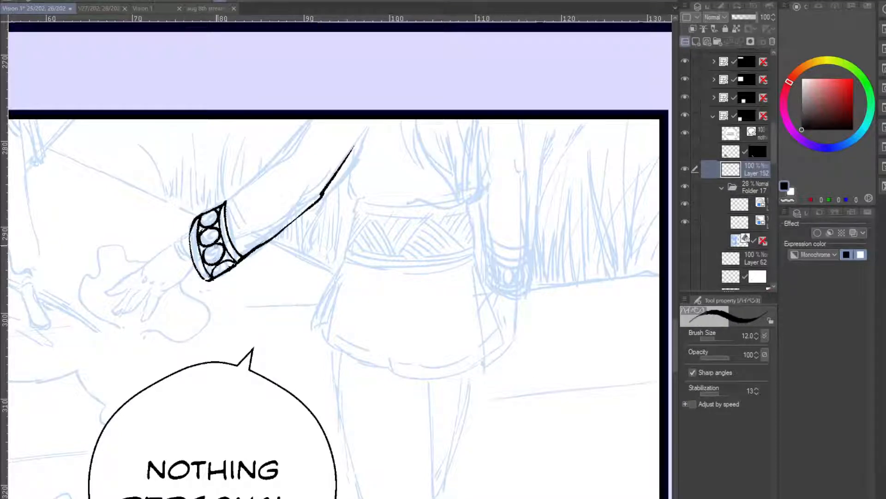
- Turn the bracelet's round ornaments into inked spiral swirls, undoing stray strokes
mouse_move(217, 246)
left_mouse_down()
mouse_move(210, 254)
mouse_move(205, 244)
mouse_move(210, 237)
mouse_move(215, 255)
left_mouse_up()
key("ctrl+z")
key("ctrl+z")
key("ctrl+z")
key("ctrl+z")
left_click_drag(207, 215, 213, 215)
mouse_move(221, 269)
left_mouse_down()
mouse_move(225, 262)
mouse_move(217, 271)
mouse_move(225, 271)
left_mouse_up()
key("ctrl+z")
key("ctrl+z")
key("ctrl+z")
- Touch up the forearm's lower line and ink the outstretched arm's upper contour from the panel border to the bracelet
left_click_drag(242, 169, 296, 146)
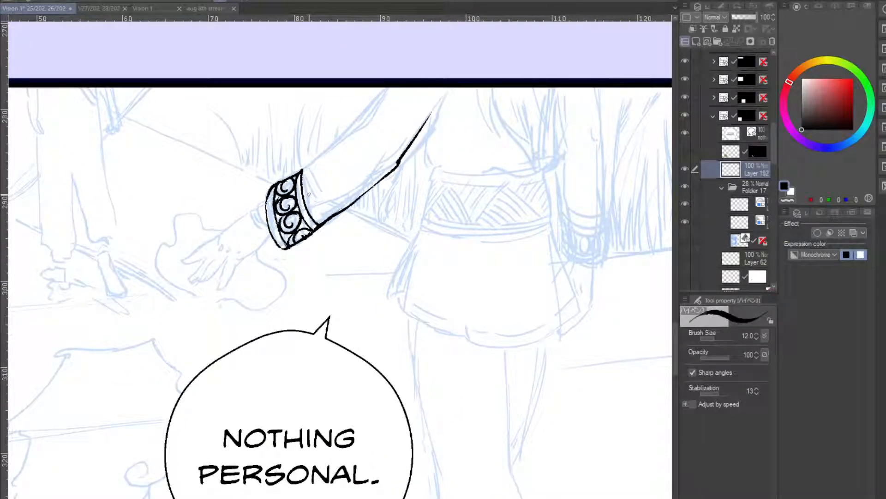
key("ctrl+minus")
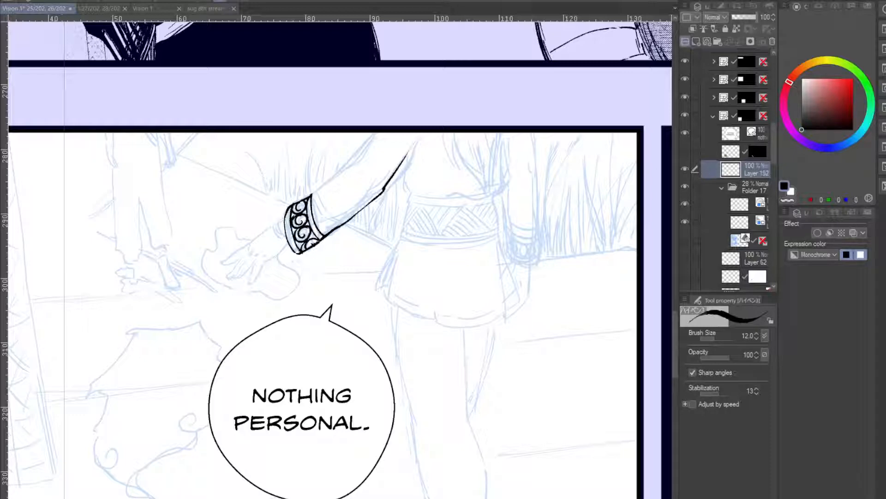
mouse_move(358, 208)
left_mouse_down()
mouse_move(358, 195)
mouse_move(346, 247)
left_mouse_up()
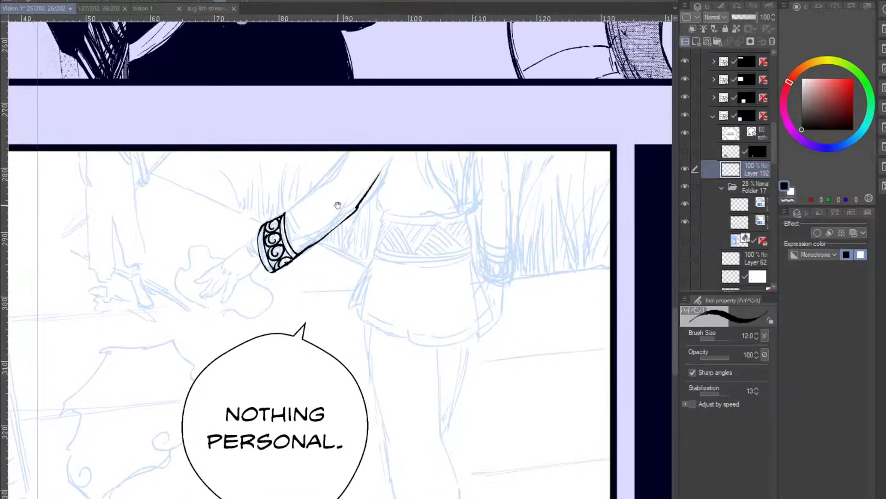
left_click_drag(252, 215, 315, 253)
mouse_move(393, 287)
left_mouse_down()
mouse_move(315, 214)
mouse_move(245, 172)
left_mouse_up()
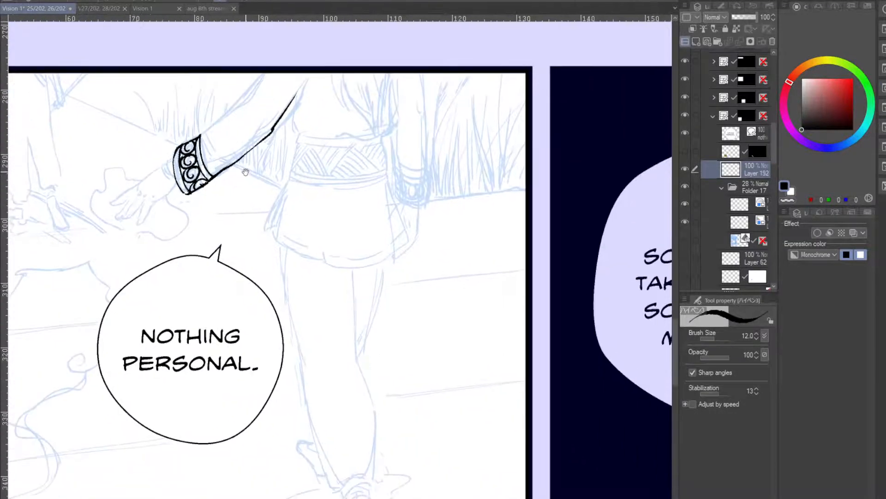
mouse_move(305, 250)
left_mouse_down()
mouse_move(258, 365)
mouse_move(300, 398)
left_mouse_up()
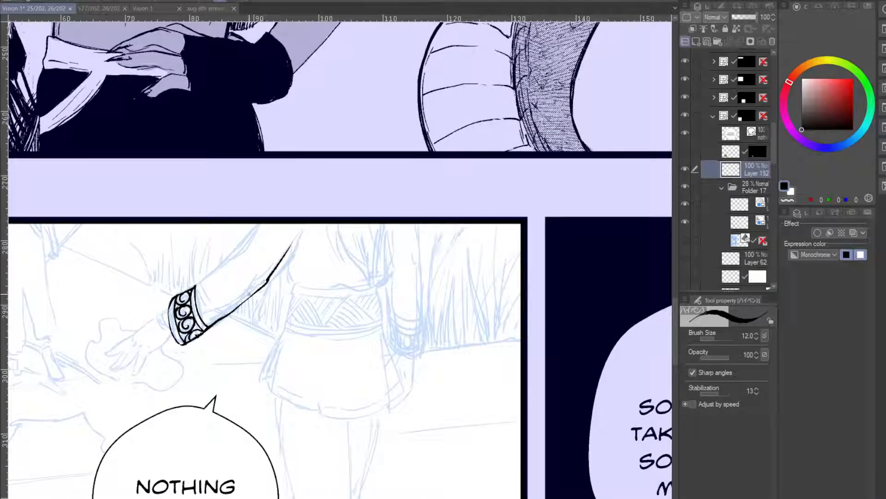
left_click_drag(248, 292, 262, 284)
mouse_move(247, 293)
left_mouse_down()
mouse_move(214, 322)
mouse_move(221, 315)
left_mouse_up()
left_click_drag(257, 226, 197, 286)
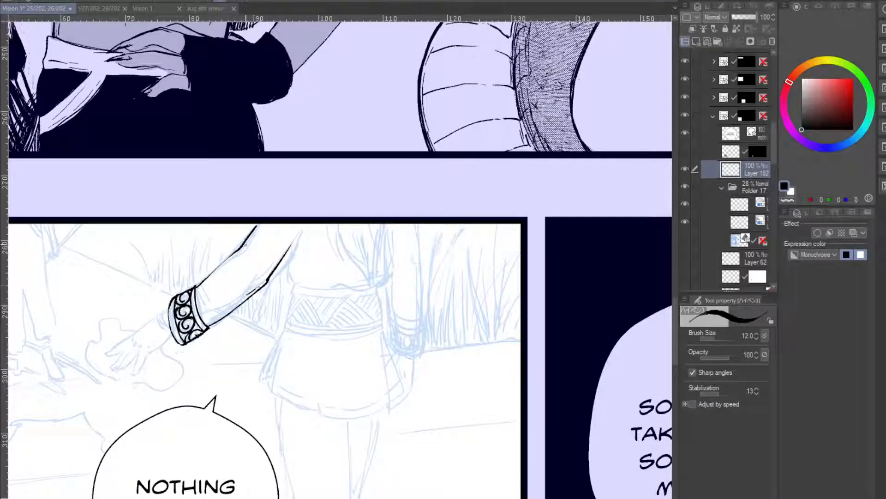
left_click_drag(246, 244, 251, 239)
- Thicken the ink at the outstretched arm's elbow and ink the side of the torso down to the waist
left_click_drag(273, 206, 252, 208)
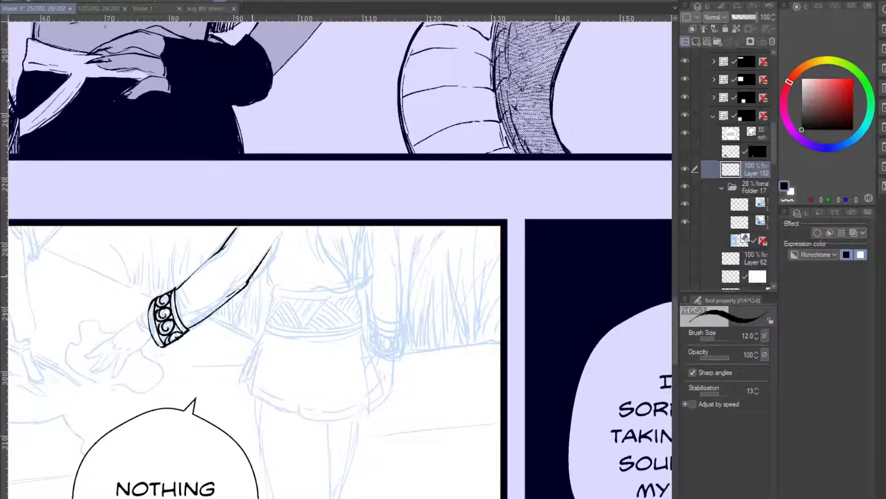
left_click_drag(272, 252, 253, 276)
left_click_drag(282, 236, 252, 279)
mouse_move(286, 232)
left_mouse_down()
mouse_move(249, 283)
mouse_move(302, 200)
mouse_move(267, 249)
mouse_move(237, 270)
left_mouse_up()
- Ink the pointed hair strands hanging down the standing figure's back above the belt
left_click_drag(249, 220, 270, 267)
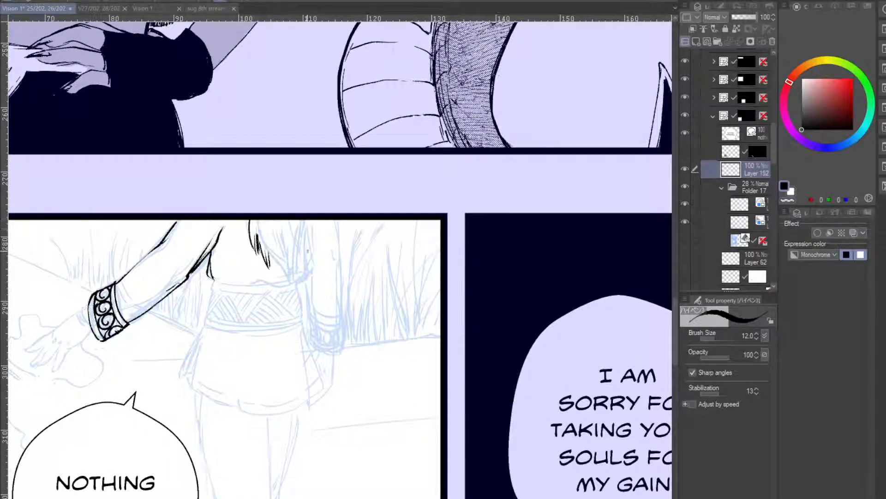
mouse_move(301, 220)
left_mouse_down()
mouse_move(299, 269)
mouse_move(275, 270)
mouse_move(285, 288)
left_mouse_up()
left_click_drag(283, 249, 287, 287)
left_click_drag(285, 248, 288, 279)
left_click_drag(298, 243, 289, 282)
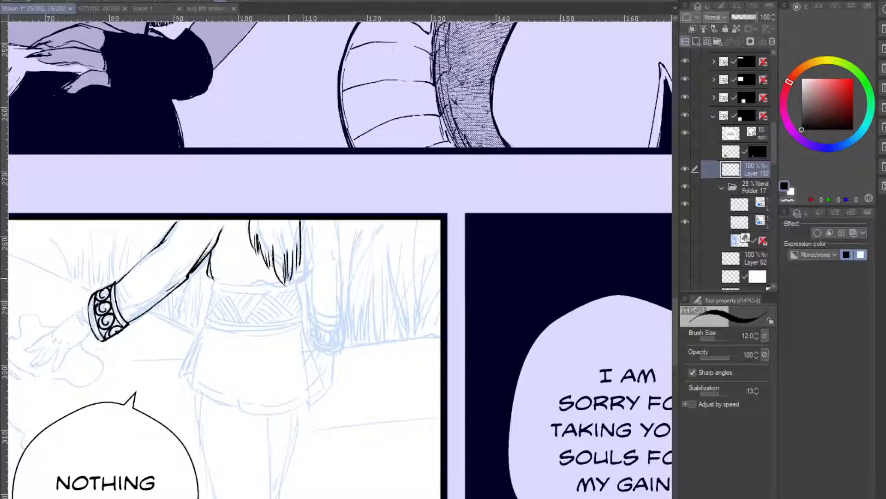
- Ink the outer contour of the standing figure's lowered arm from the panel border toward the wrist
left_click_drag(305, 220, 303, 257)
mouse_move(304, 232)
left_mouse_down()
mouse_move(279, 219)
mouse_move(282, 185)
mouse_move(301, 222)
mouse_move(302, 265)
left_mouse_up()
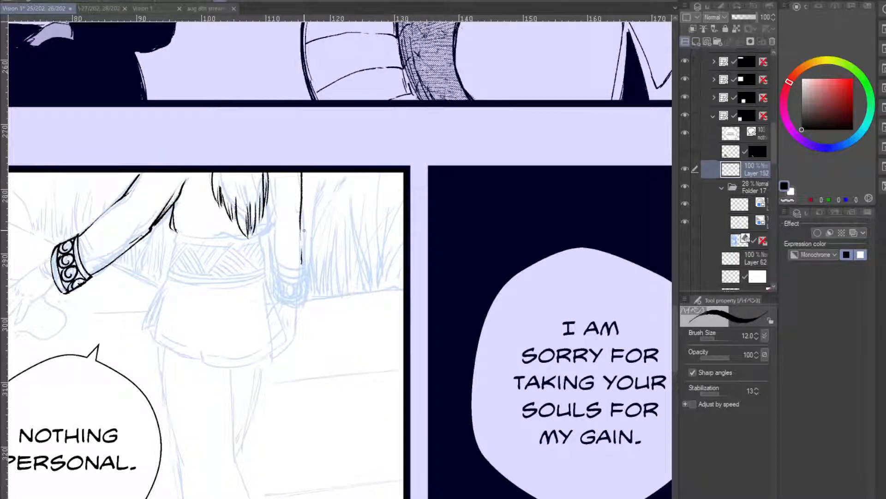
left_click_drag(239, 243, 227, 213)
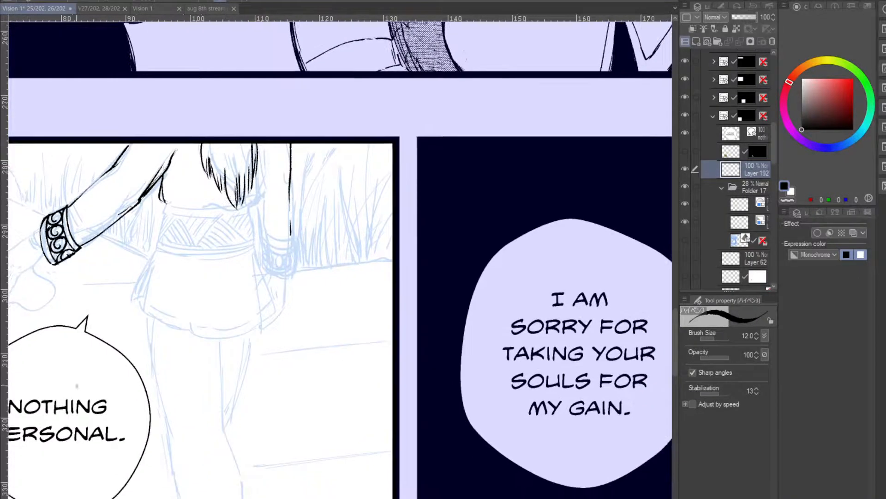
- Ink the shirt hem around the hair tips and the upper edge of the belt beneath it
mouse_move(293, 409)
left_mouse_down()
mouse_move(208, 344)
mouse_move(159, 411)
left_mouse_up()
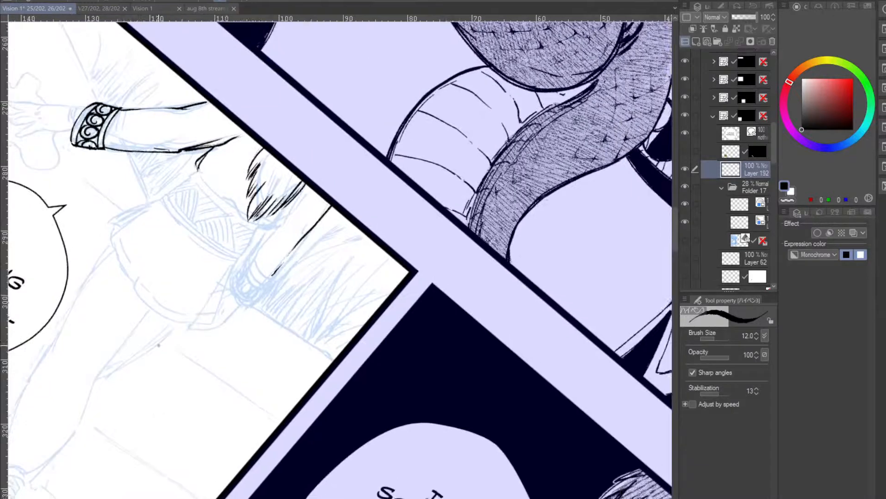
left_click_drag(223, 198, 267, 227)
left_click_drag(299, 193, 263, 227)
left_click_drag(199, 170, 232, 206)
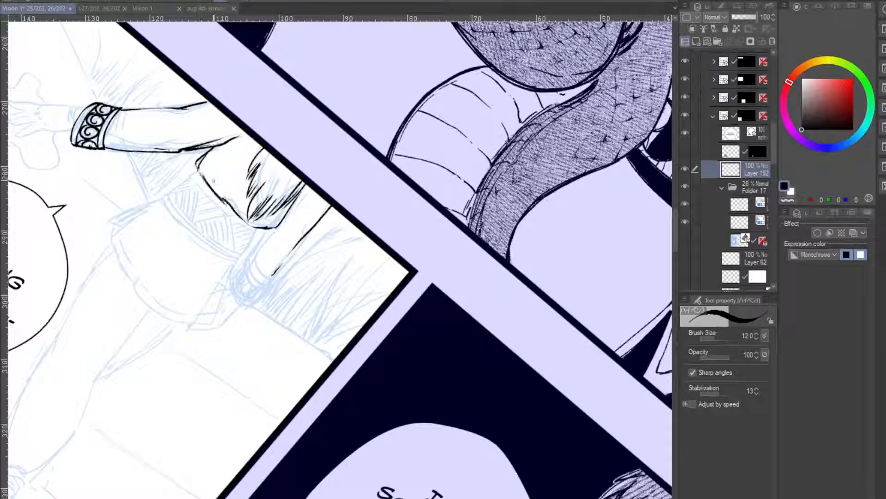
left_click_drag(196, 170, 190, 175)
left_click_drag(190, 178, 254, 230)
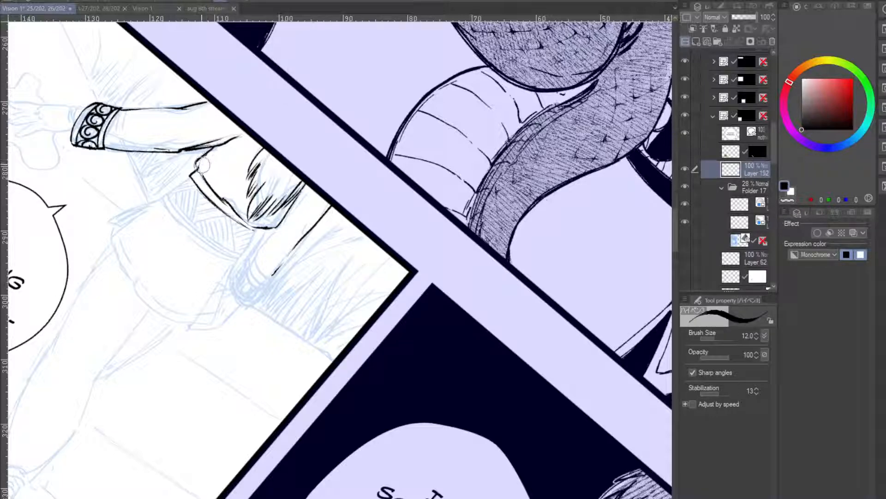
- Ink the belt's two side edges and its curved lower edge, undoing strokes that miss the sketch
mouse_move(196, 162)
left_mouse_down()
mouse_move(205, 177)
mouse_move(210, 153)
mouse_move(194, 176)
mouse_move(205, 194)
mouse_move(272, 236)
left_mouse_up()
key("ctrl+z")
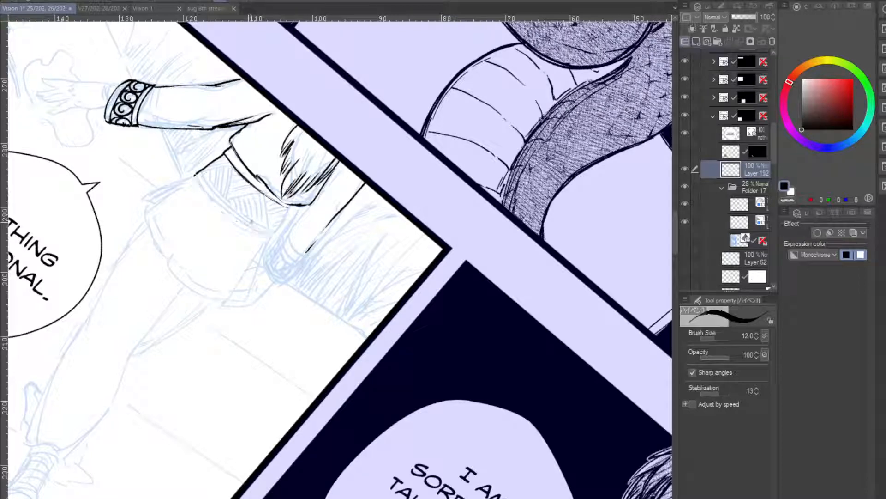
mouse_move(193, 173)
left_mouse_down()
mouse_move(215, 206)
mouse_move(262, 234)
left_mouse_up()
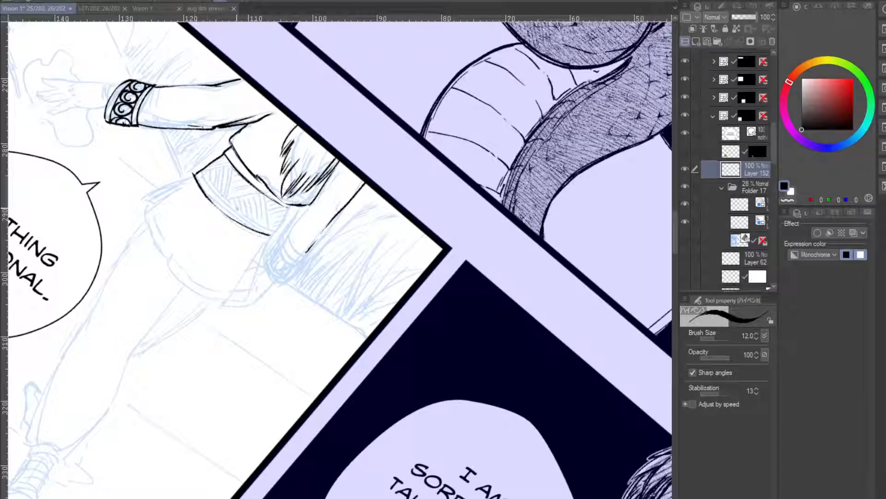
key("ctrl+z")
mouse_move(193, 176)
left_mouse_down()
mouse_move(215, 206)
mouse_move(271, 237)
mouse_move(224, 246)
mouse_move(221, 237)
mouse_move(246, 290)
left_mouse_up()
key("ctrl+at")
key("ctrl+z")
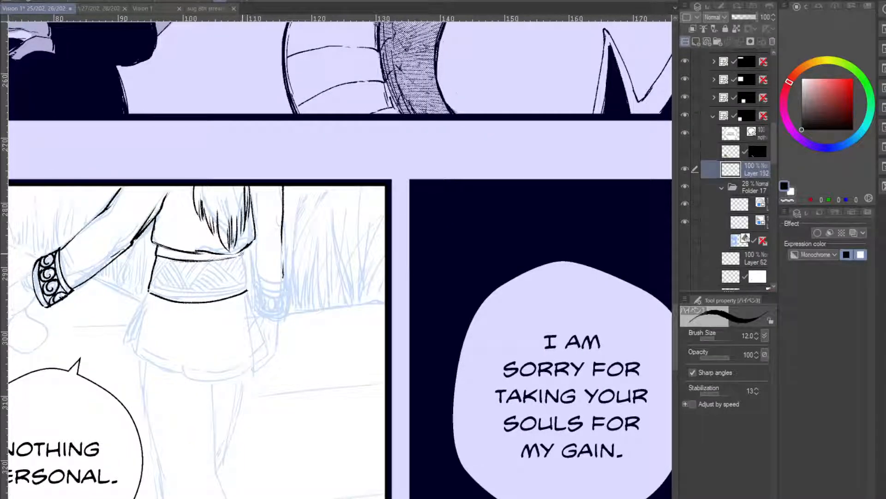
left_click_drag(241, 252, 248, 292)
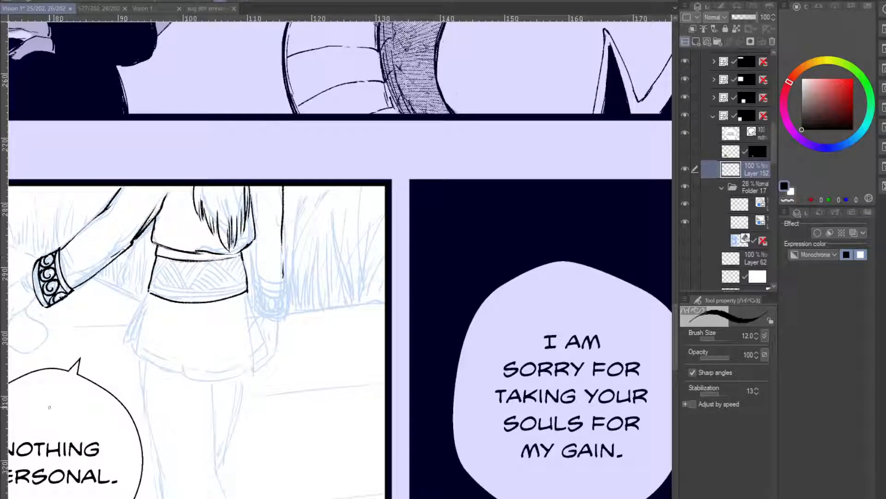
- Add a second line parallel to the belt's lower edge to form a narrow trim, redoing stray strokes
key("asciicircum")
key("asciicircum")
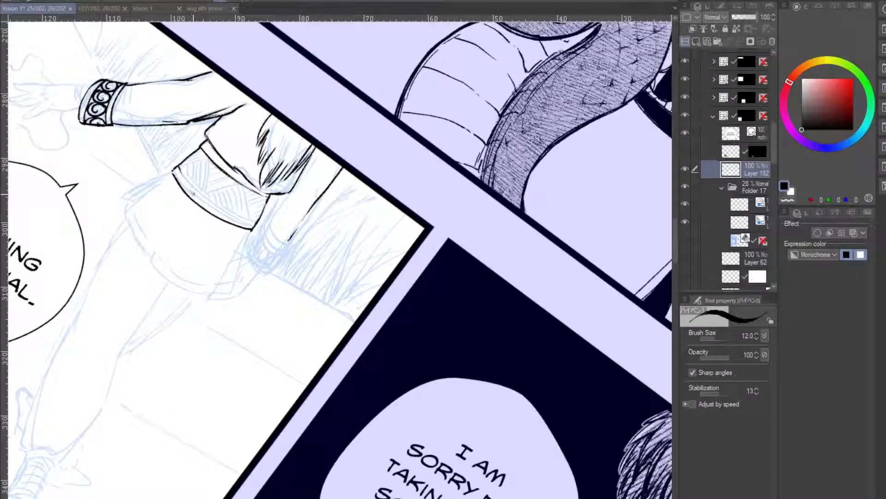
mouse_move(186, 181)
left_mouse_down()
mouse_move(209, 206)
mouse_move(202, 198)
mouse_move(250, 224)
mouse_move(202, 196)
mouse_move(255, 223)
left_mouse_up()
key("ctrl+z")
key("ctrl+z")
left_click_drag(251, 189, 279, 214)
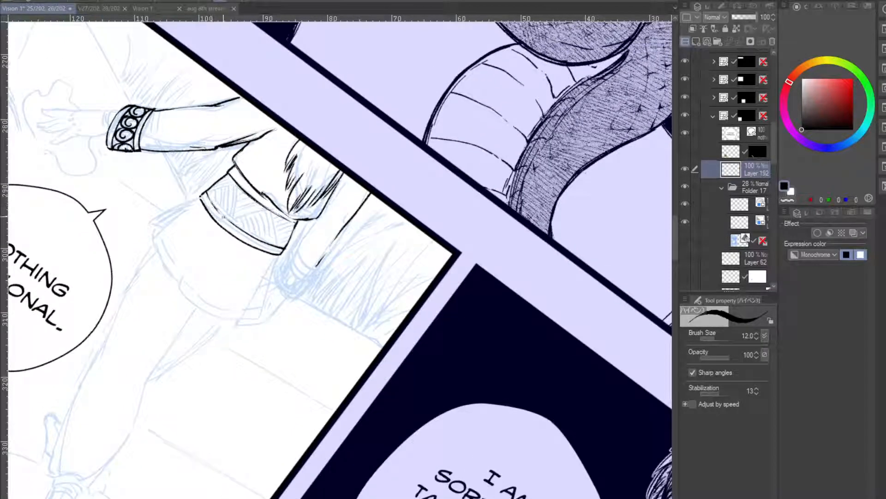
left_click(134, 497)
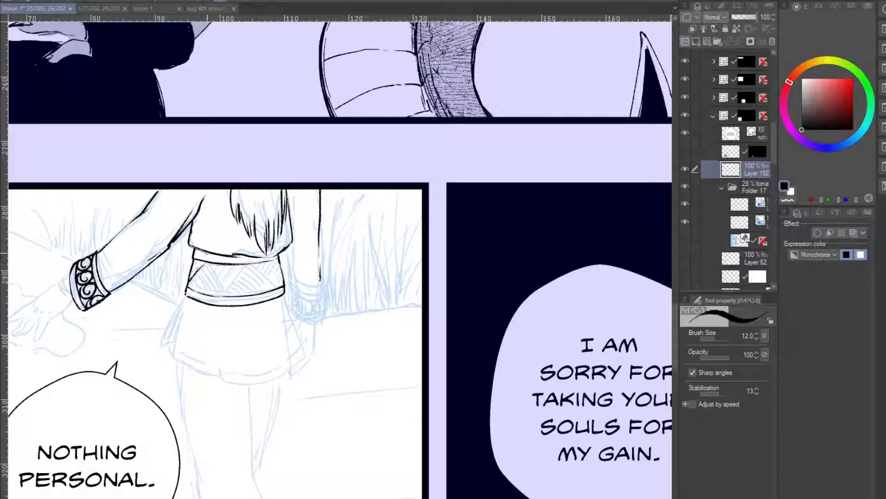
- Ink the zigzag line that divides the belt into triangles
mouse_move(206, 262)
left_mouse_down()
mouse_move(189, 282)
mouse_move(226, 296)
left_mouse_up()
key("ctrl+z")
left_click_drag(208, 262, 226, 294)
mouse_move(226, 295)
left_mouse_down()
mouse_move(248, 262)
mouse_move(274, 287)
left_mouse_up()
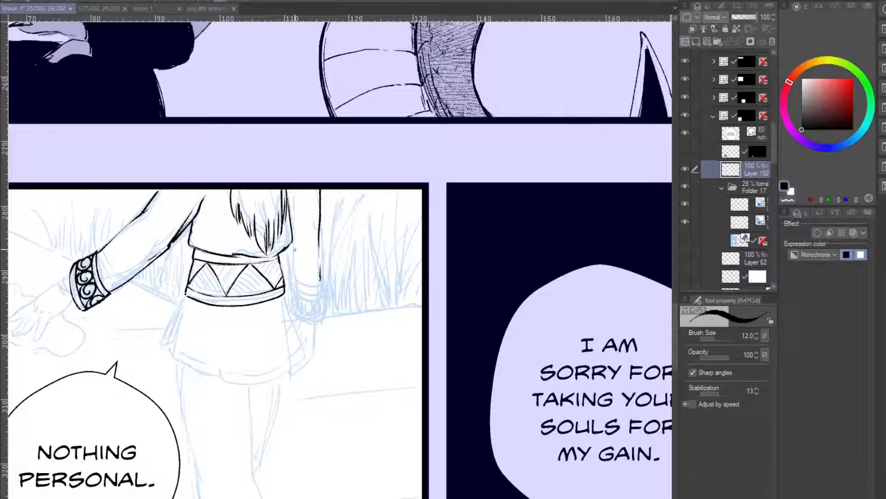
left_click_drag(296, 220, 291, 206)
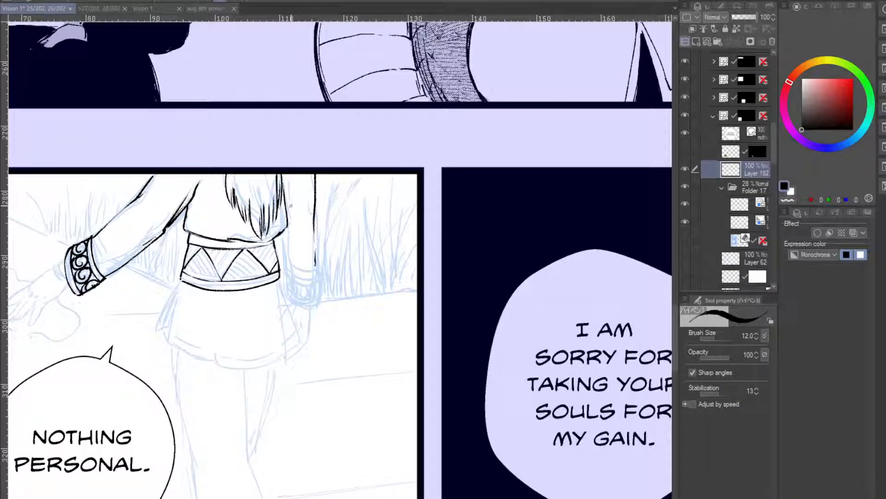
left_click_drag(291, 205, 309, 199)
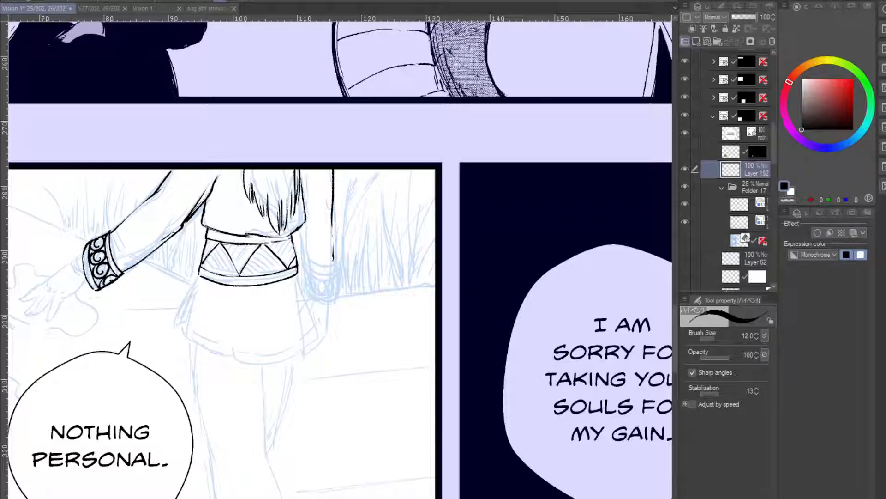
- Hatch the first belt triangles with curved parallel lines, undoing and redrawing the uneven strokes
mouse_move(182, 280)
left_mouse_down()
mouse_move(183, 265)
mouse_move(207, 280)
mouse_move(185, 299)
mouse_move(217, 286)
mouse_move(220, 292)
left_mouse_up()
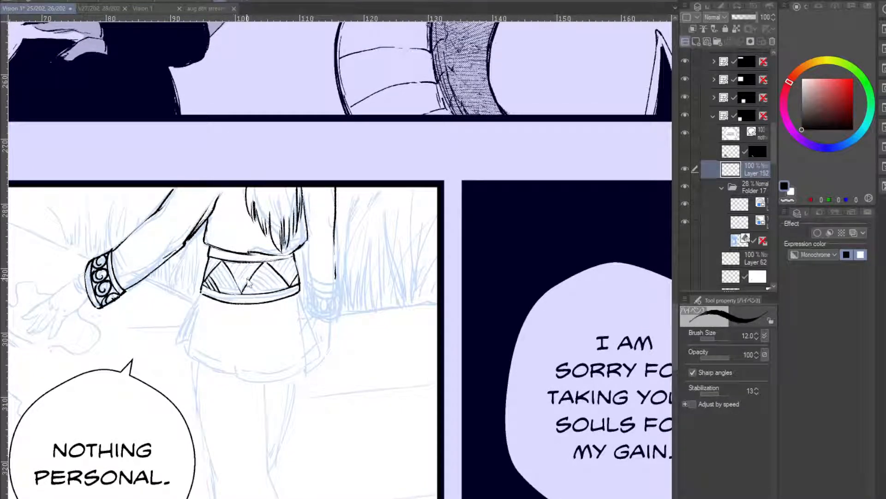
key("ctrl+z")
key("ctrl+z")
key("ctrl+z")
key("ctrl+z")
left_click_drag(220, 265, 236, 295)
key("ctrl+z")
mouse_move(220, 264)
left_mouse_down()
mouse_move(235, 294)
mouse_move(216, 278)
mouse_move(225, 294)
mouse_move(216, 291)
left_mouse_up()
key("ctrl+z")
left_click_drag(207, 278, 211, 291)
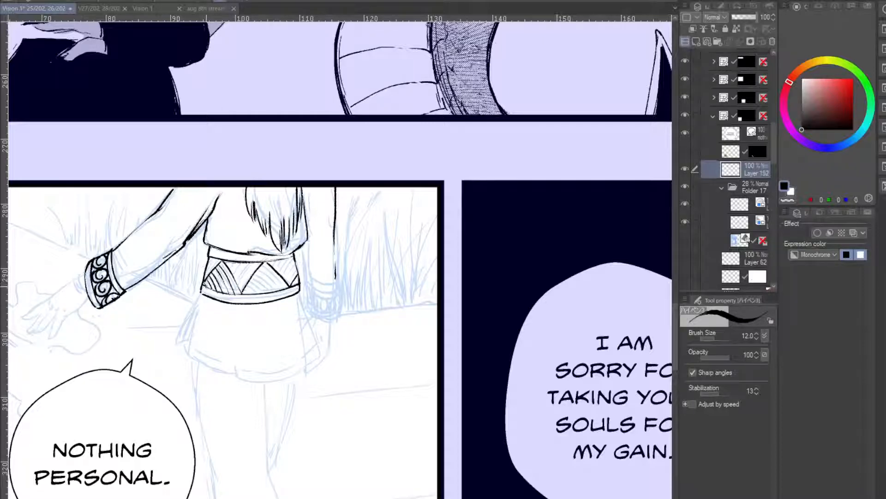
- Fill the middle and remaining belt triangles with curved parallel hatching in alternating directions
mouse_move(219, 260)
left_mouse_down()
mouse_move(204, 278)
mouse_move(206, 268)
mouse_move(238, 289)
mouse_move(189, 268)
left_mouse_up()
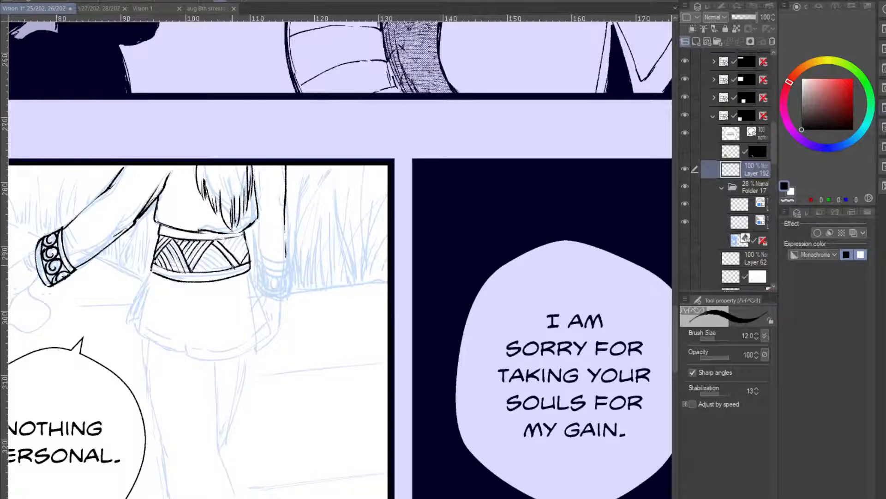
left_click_drag(221, 262, 248, 257)
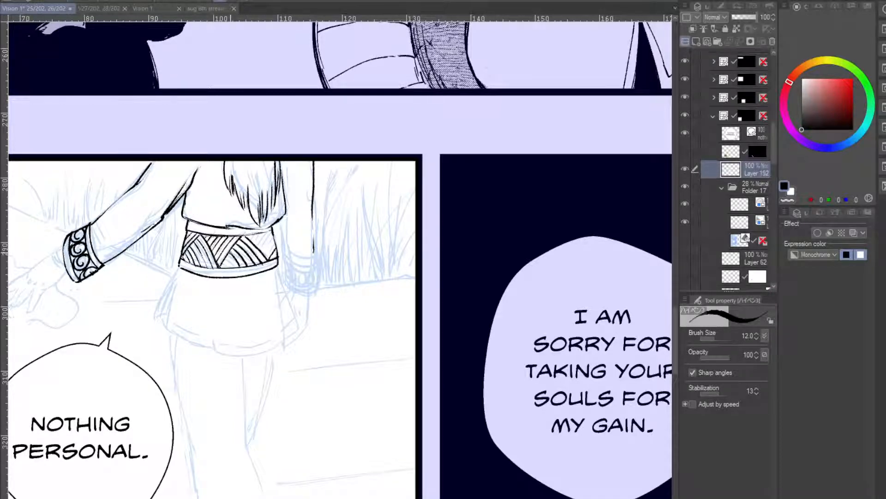
left_click_drag(226, 253, 229, 266)
left_click_drag(264, 206, 209, 236)
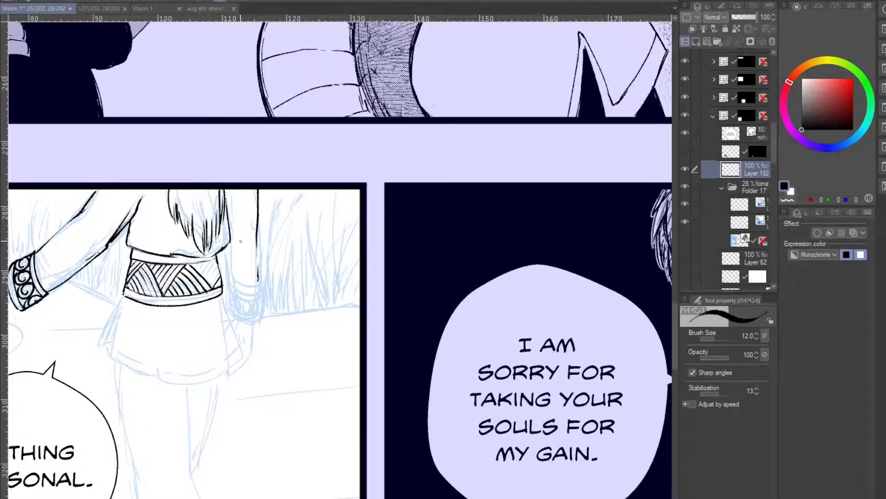
left_click_drag(240, 241, 228, 237)
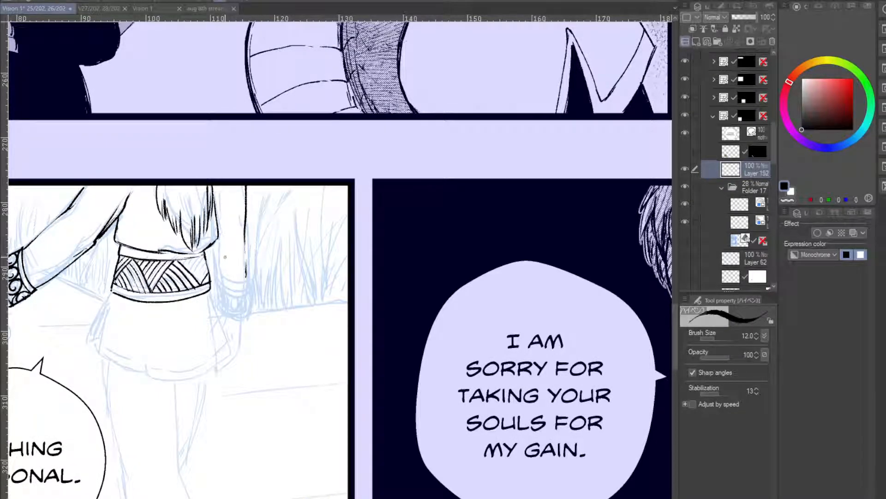
left_click_drag(225, 256, 219, 252)
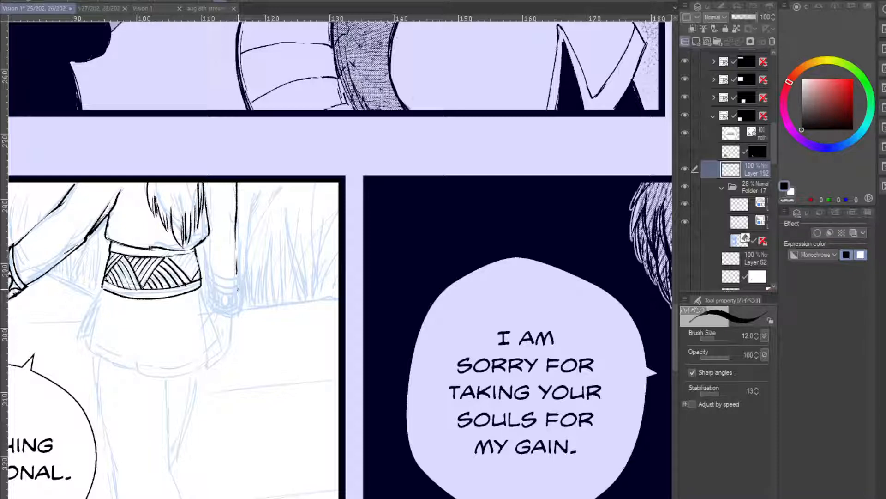
- Handwrite the note "BRB Phone" over the panel beside the legs and erase it
left_click_drag(165, 387, 185, 421)
mouse_move(199, 367)
left_mouse_down()
mouse_move(204, 385)
mouse_move(218, 379)
left_mouse_up()
left_click_drag(220, 358, 222, 384)
left_click_drag(198, 427, 213, 469)
mouse_move(195, 425)
left_mouse_down()
mouse_move(213, 467)
mouse_move(240, 432)
left_mouse_up()
mouse_move(237, 421)
left_mouse_down()
mouse_move(247, 406)
mouse_move(253, 416)
left_mouse_up()
left_click_drag(255, 401, 272, 390)
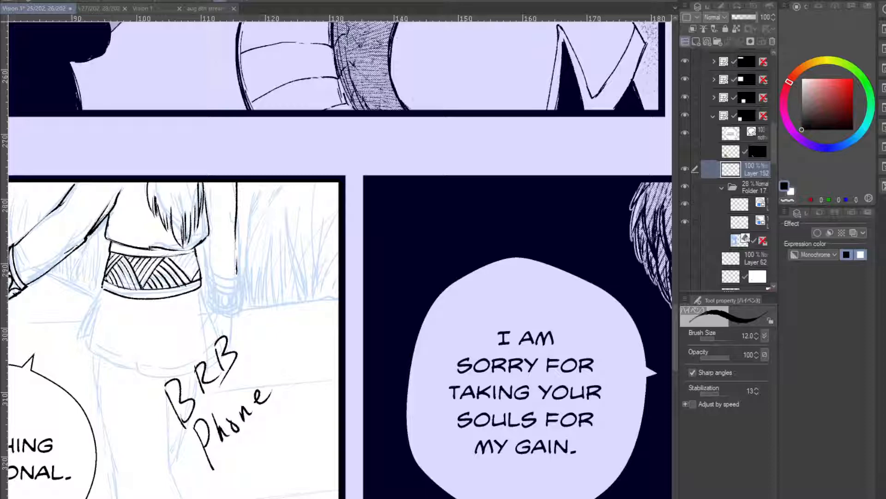
mouse_move(222, 335)
left_mouse_down()
mouse_move(237, 365)
mouse_move(233, 378)
mouse_move(200, 354)
mouse_move(194, 416)
mouse_move(211, 471)
mouse_move(223, 390)
mouse_move(244, 378)
mouse_move(270, 392)
left_mouse_up()
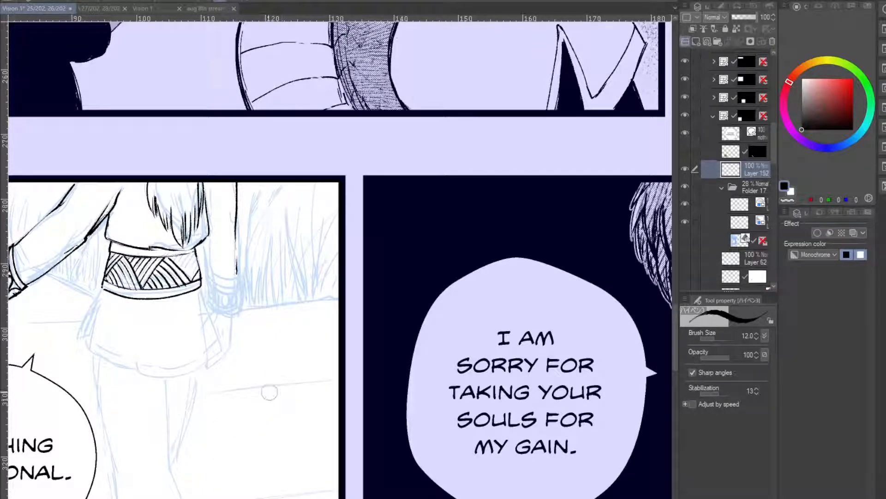
- Ink the skirt's side flap and side edge and its curved hem, undoing a misplaced stroke
scroll(340, 260, "left", 4)
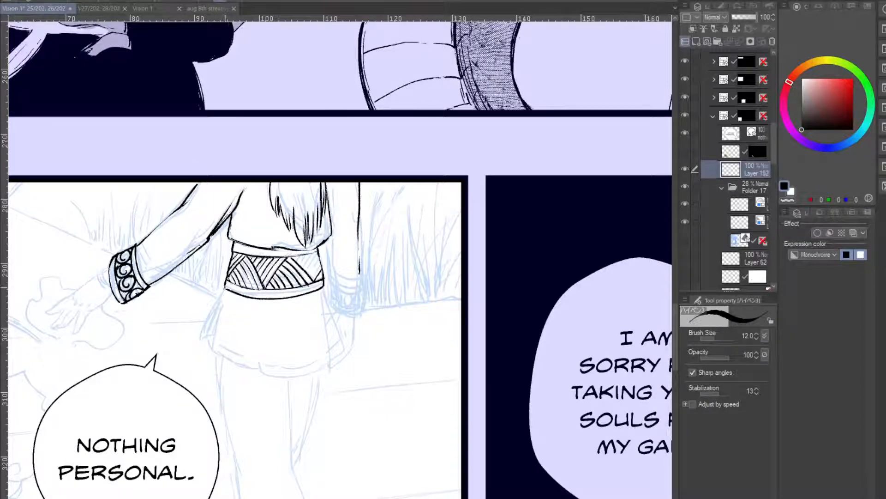
left_click_drag(226, 285, 202, 338)
left_click_drag(220, 299, 213, 349)
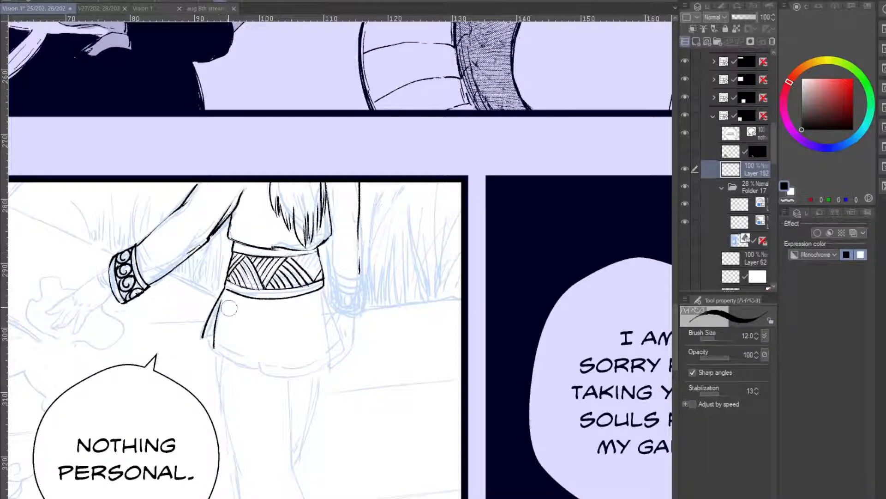
key("ctrl+z")
mouse_move(222, 300)
left_mouse_down()
mouse_move(209, 348)
mouse_move(249, 372)
mouse_move(261, 375)
mouse_move(227, 266)
mouse_move(220, 274)
mouse_move(290, 364)
mouse_move(362, 381)
left_mouse_up()
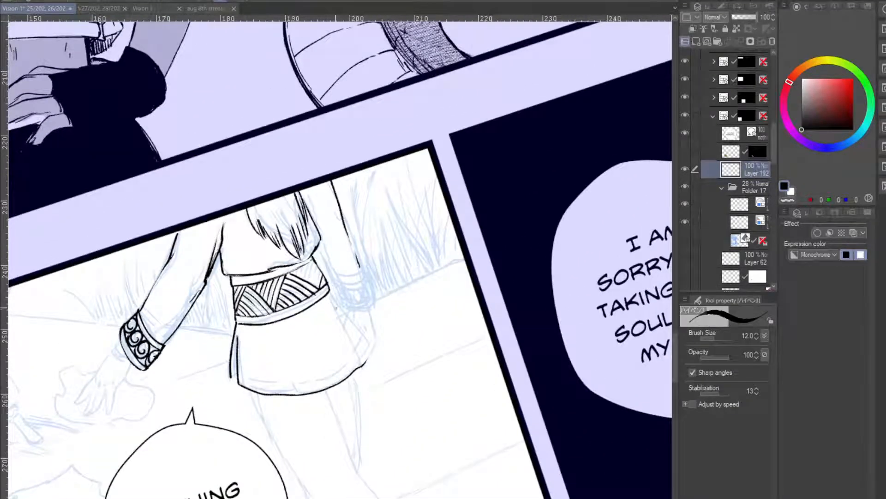
- Ink the skirt's other side edge and short fold lines, darken the side flap and complete the belt's hatching
mouse_move(331, 290)
left_mouse_down()
mouse_move(366, 345)
mouse_move(366, 363)
mouse_move(345, 344)
left_mouse_up()
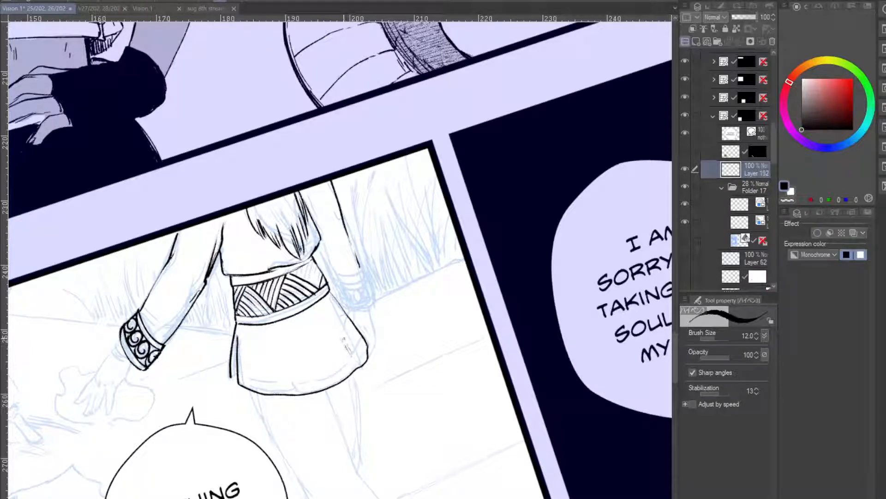
left_click_drag(330, 292, 342, 311)
left_click_drag(263, 357, 272, 383)
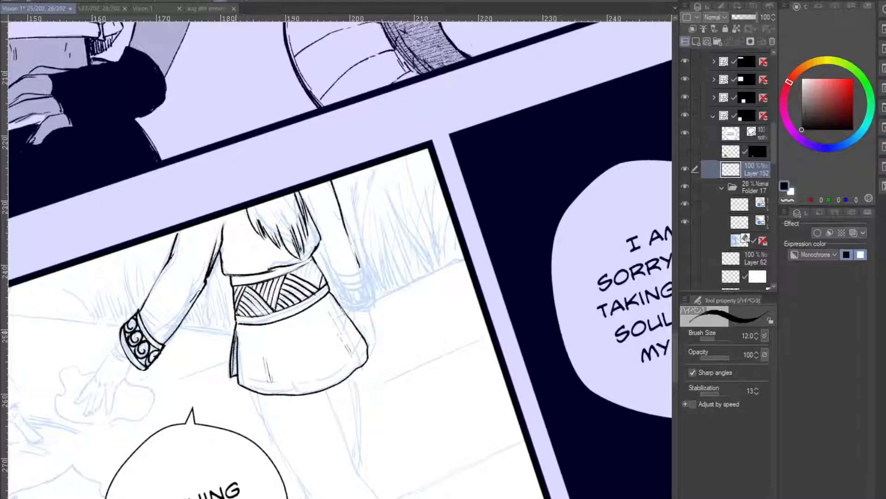
left_click_drag(237, 327, 234, 363)
left_click_drag(236, 352, 232, 374)
mouse_move(315, 287)
left_mouse_down()
mouse_move(315, 261)
mouse_move(302, 268)
left_mouse_up()
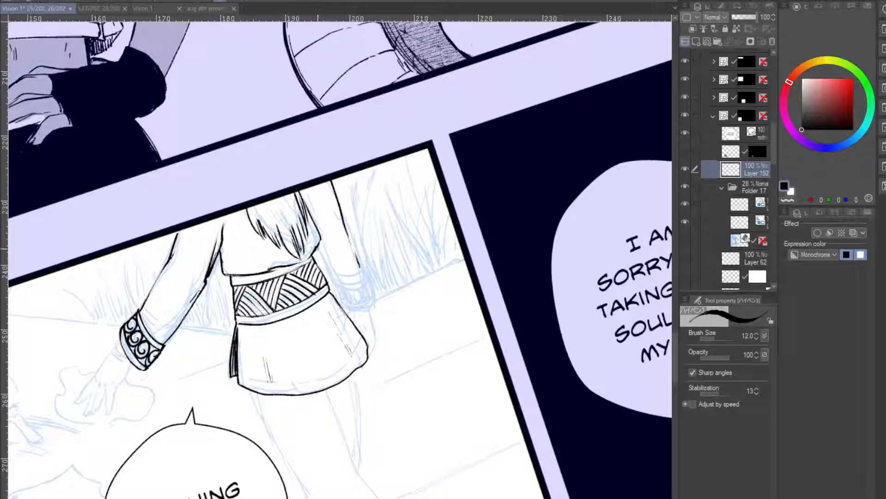
- Ink the lowered arm's inner line and the outline of the bracelet around its wrist
left_click_drag(316, 246, 340, 300)
left_click_drag(360, 265, 374, 307)
left_click_drag(122, 295, 231, 69)
left_click_drag(301, 288, 315, 313)
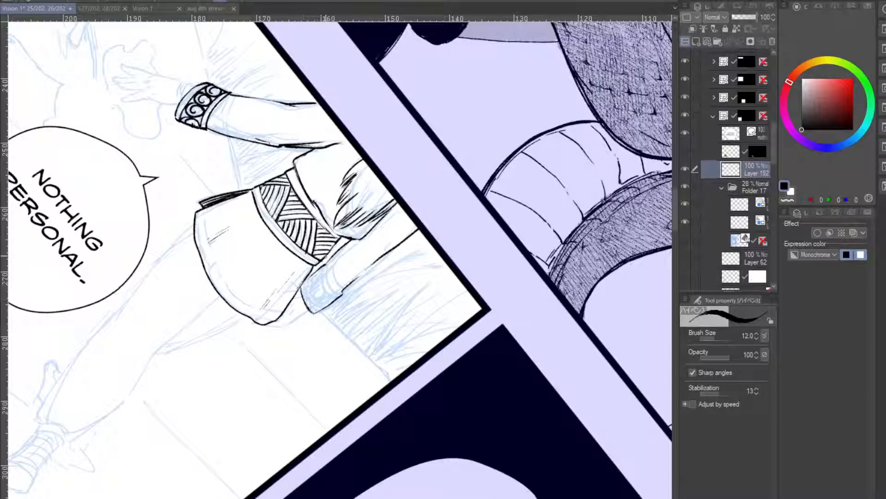
mouse_move(327, 265)
left_mouse_down()
mouse_move(342, 294)
mouse_move(308, 285)
mouse_move(321, 310)
left_mouse_up()
key("ctrl+at")
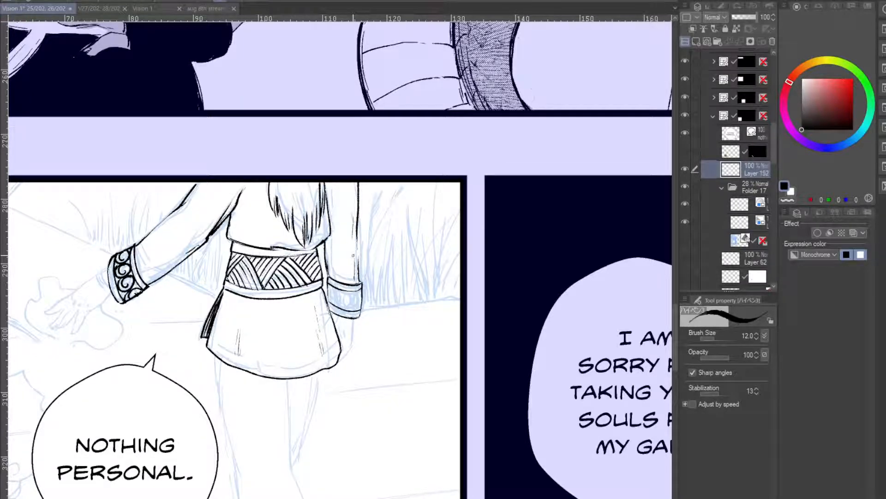
- Ink the legs' contours from the skirt hem past the knee and down the calf to the ankle
left_click_drag(319, 374, 295, 482)
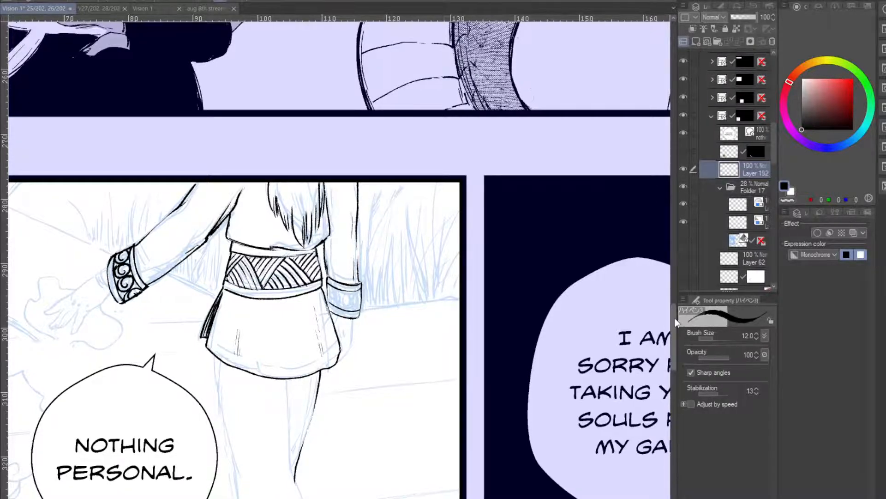
left_click_drag(675, 317, 670, 339)
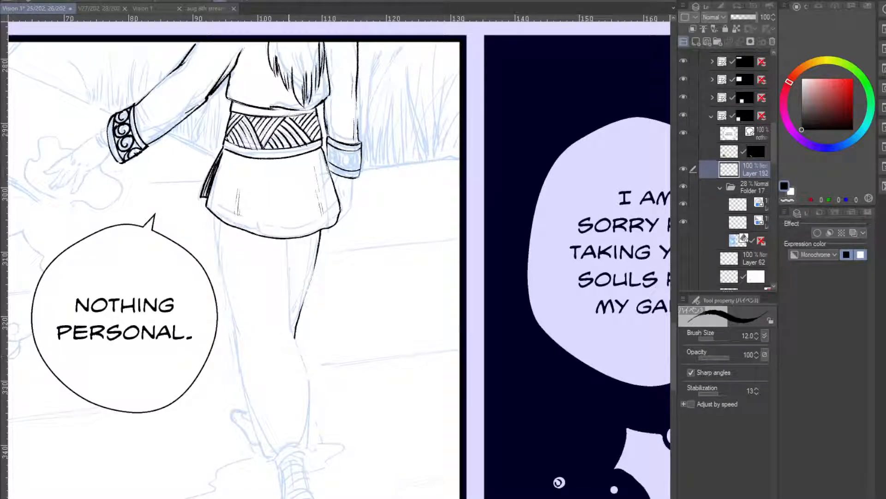
mouse_move(294, 252)
left_mouse_down()
mouse_move(310, 419)
mouse_move(303, 443)
left_mouse_up()
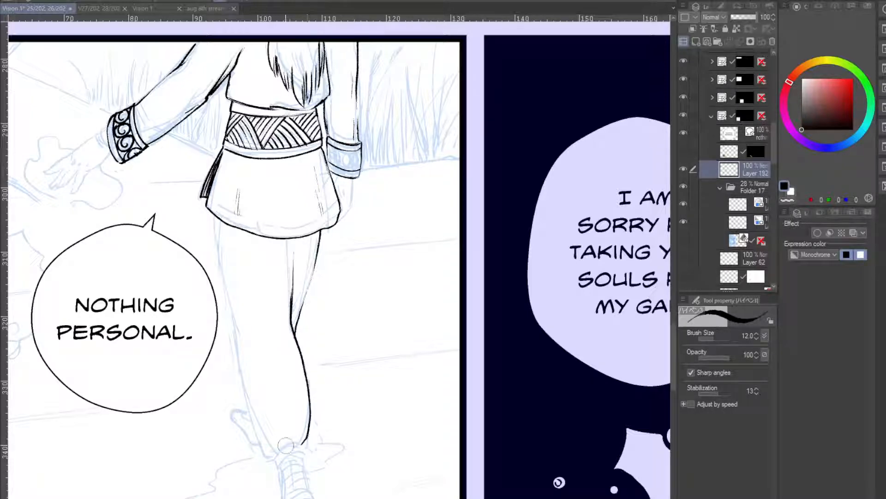
- Ink the standing figure's other leg contour from the skirt hem to the ankle, redoing the lower stroke, and finish the calf line
left_click_drag(303, 448, 301, 442)
mouse_move(307, 407)
left_mouse_down()
mouse_move(312, 441)
mouse_move(305, 453)
left_mouse_up()
mouse_move(216, 217)
left_mouse_down()
mouse_move(241, 339)
mouse_move(225, 296)
mouse_move(237, 376)
left_mouse_up()
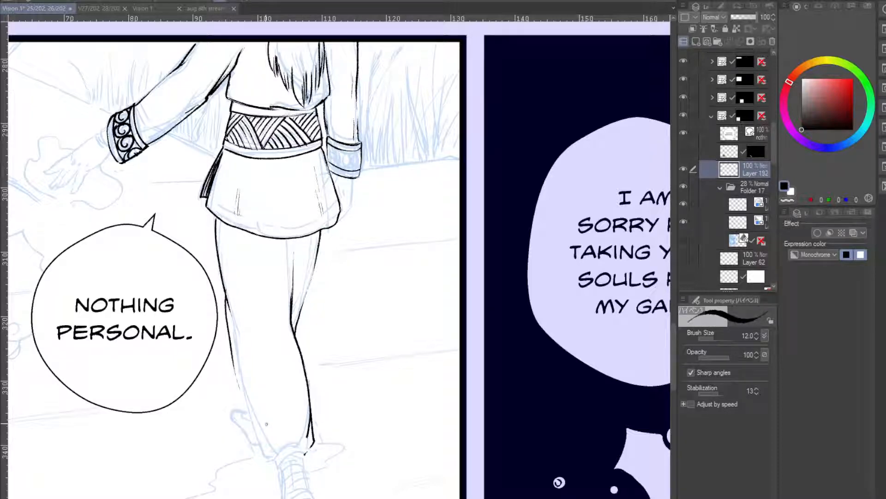
key("ctrl+z")
left_click_drag(225, 290, 232, 330)
left_click_drag(224, 292, 266, 450)
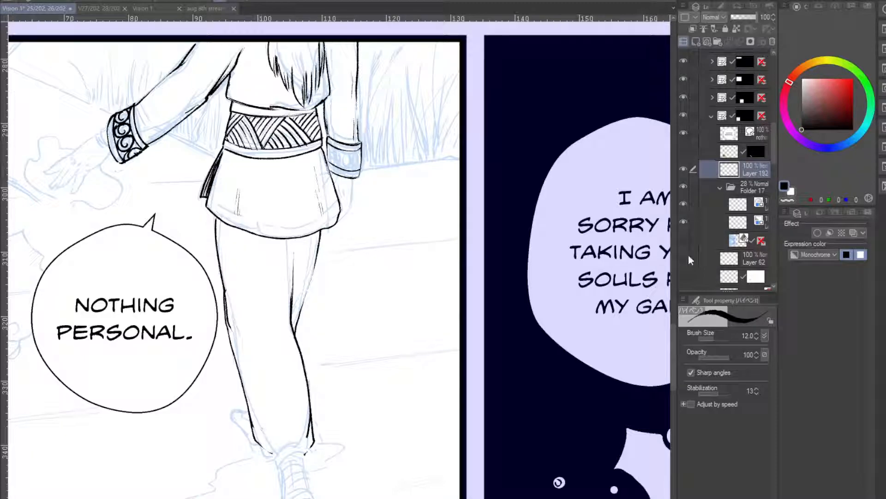
- Ink the trouser leg's gathered folds and cuff at the ankle and strengthen the edge of the thigh below the skirt
left_click_drag(675, 328, 672, 344)
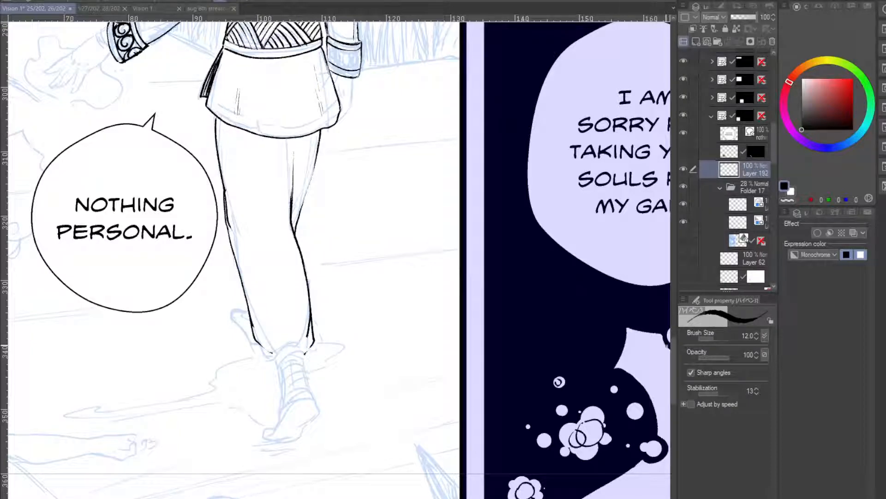
mouse_move(270, 344)
left_mouse_down()
mouse_move(276, 318)
mouse_move(288, 336)
mouse_move(296, 317)
left_mouse_up()
left_click_drag(322, 131, 297, 222)
mouse_move(251, 310)
left_mouse_down()
mouse_move(233, 318)
mouse_move(247, 336)
mouse_move(236, 313)
mouse_move(249, 327)
mouse_move(247, 341)
mouse_move(276, 359)
mouse_move(298, 350)
mouse_move(276, 359)
mouse_move(305, 361)
mouse_move(280, 369)
left_mouse_up()
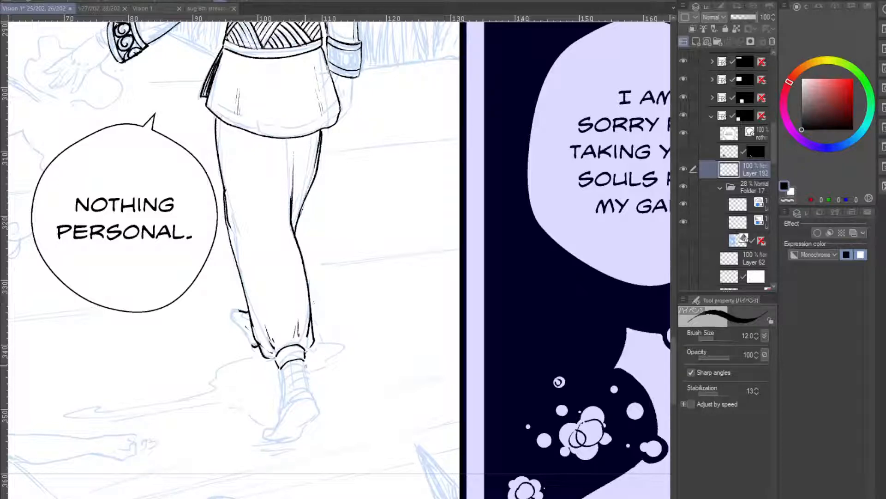
- Ink the wrapped bands around the standing figure's ankle and the outline of the raised shoe beneath them
mouse_move(303, 360)
left_mouse_down()
mouse_move(308, 388)
mouse_move(282, 377)
mouse_move(282, 400)
left_mouse_up()
mouse_move(305, 370)
left_mouse_down()
mouse_move(281, 386)
mouse_move(281, 369)
mouse_move(283, 392)
left_mouse_up()
mouse_move(292, 378)
left_mouse_down()
mouse_move(305, 382)
mouse_move(281, 380)
left_mouse_up()
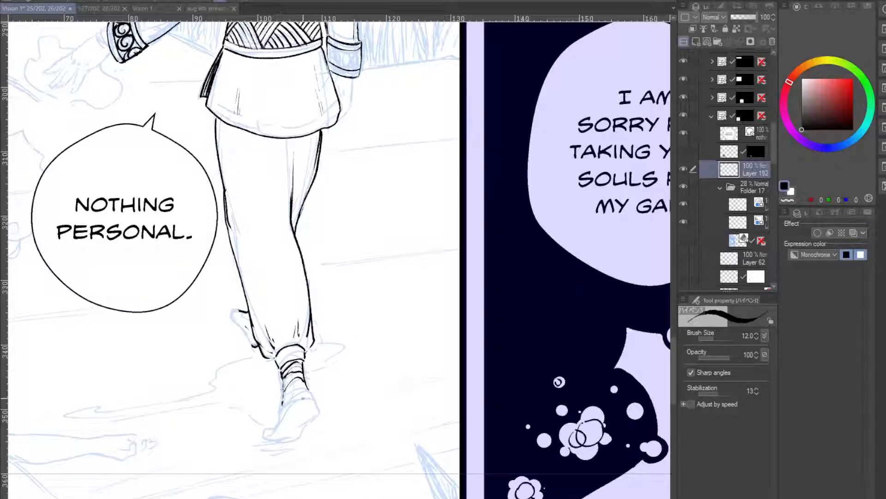
mouse_move(313, 396)
left_mouse_down()
mouse_move(286, 400)
mouse_move(296, 402)
mouse_move(263, 436)
mouse_move(276, 440)
mouse_move(279, 421)
mouse_move(293, 441)
mouse_move(290, 418)
mouse_move(317, 411)
mouse_move(298, 438)
left_mouse_up()
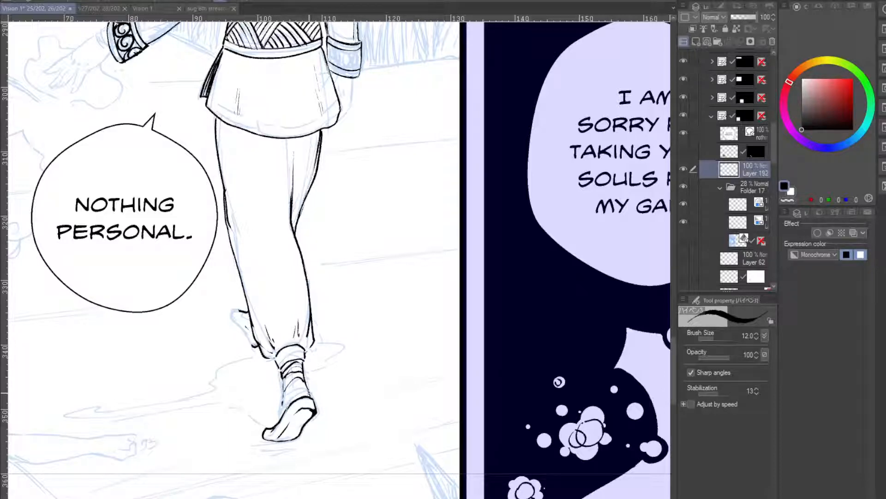
mouse_move(299, 366)
left_mouse_down()
mouse_move(303, 382)
mouse_move(277, 421)
left_mouse_up()
- Ink the outline and inner lines of the standing figure's other foot behind the trouser cuff
mouse_move(240, 310)
left_mouse_down()
mouse_move(254, 346)
mouse_move(236, 318)
left_mouse_up()
mouse_move(240, 311)
left_mouse_down()
mouse_move(252, 325)
mouse_move(230, 322)
mouse_move(243, 332)
left_mouse_up()
left_click_drag(240, 326, 254, 349)
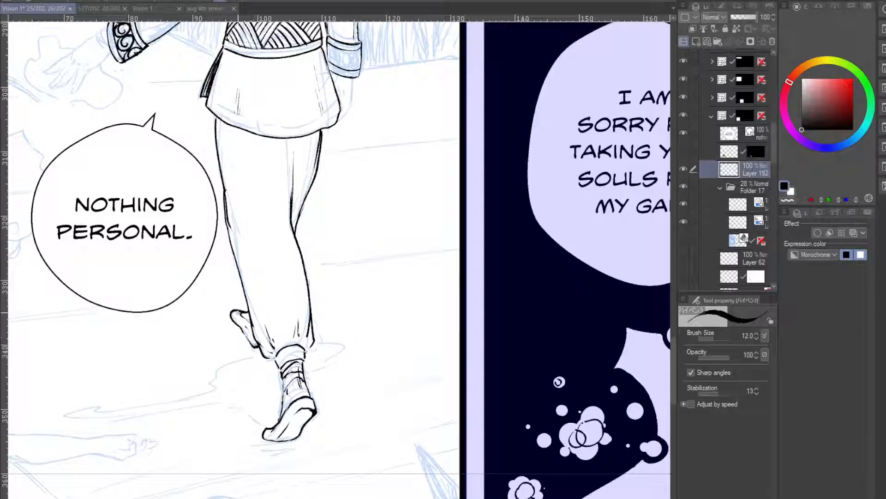
mouse_move(238, 313)
left_mouse_down()
mouse_move(252, 331)
mouse_move(248, 315)
left_mouse_up()
left_click_drag(243, 314, 255, 337)
- Ink the pointed ground shape beside the ankle and the lowered hand's outline below its bracelet
mouse_move(323, 342)
left_mouse_down()
mouse_move(341, 352)
mouse_move(323, 370)
left_mouse_up()
left_click_drag(353, 76, 337, 121)
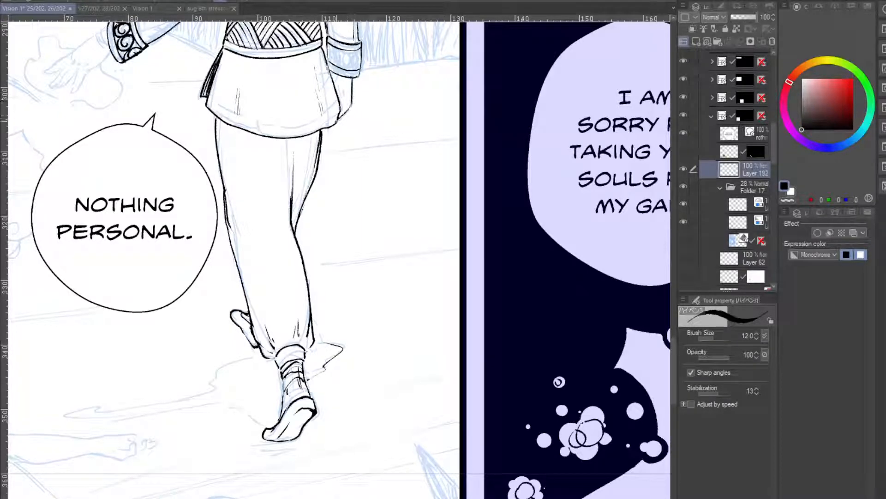
left_click_drag(343, 86, 342, 100)
- Ink the standing figure's outstretched hand with its wrist, fingers and dark nails, undoing misplaced strokes
scroll(339, 259, "left", 7)
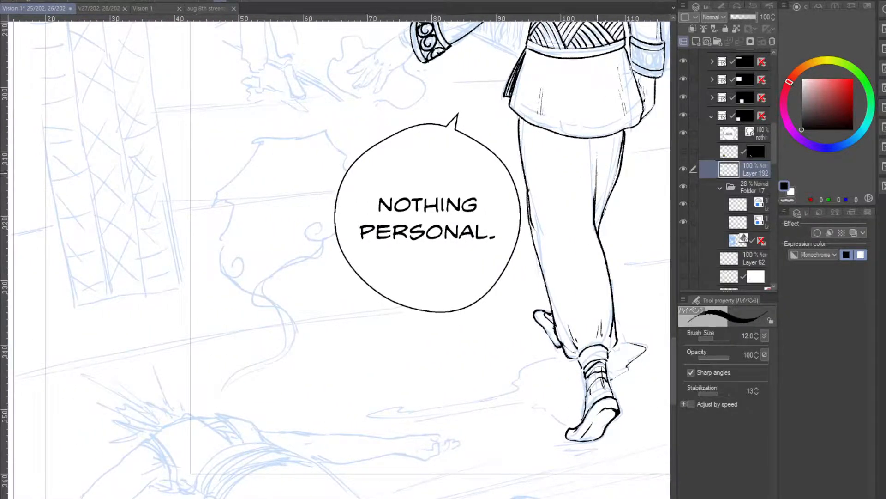
scroll(669, 323, "up", 5)
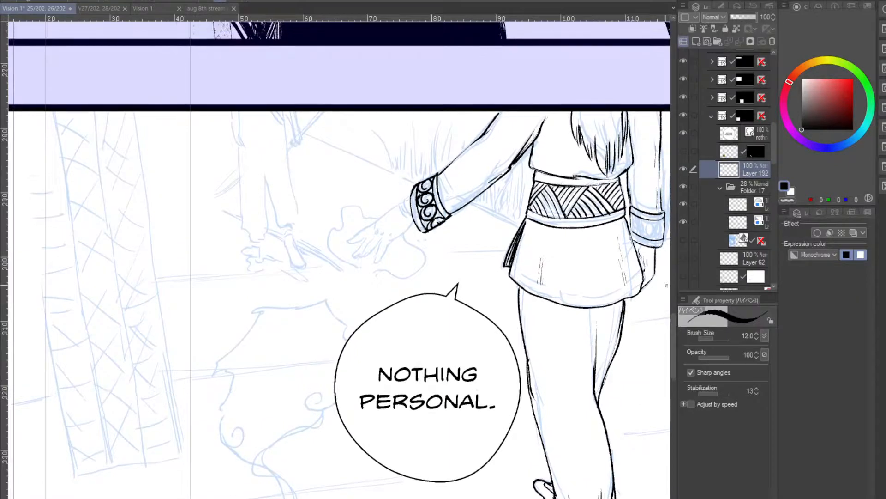
mouse_move(405, 199)
left_mouse_down()
mouse_move(412, 223)
mouse_move(374, 225)
mouse_move(347, 242)
mouse_move(373, 232)
left_mouse_up()
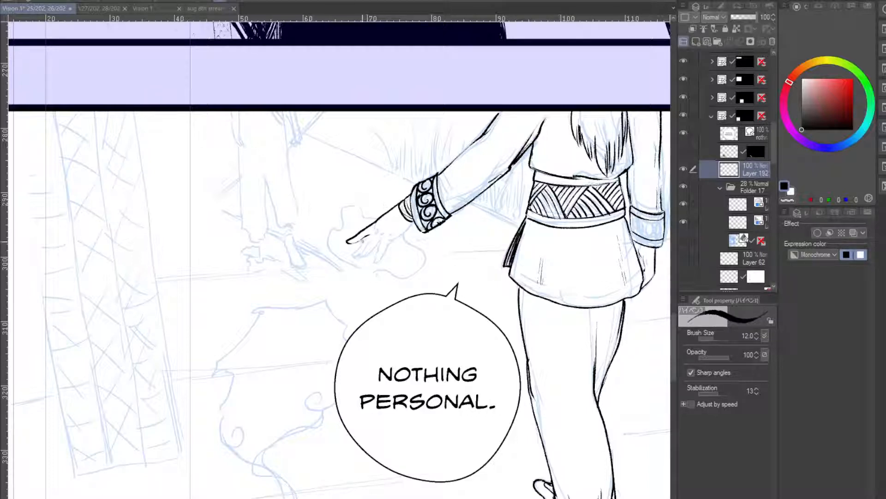
mouse_move(364, 240)
left_mouse_down()
mouse_move(376, 229)
mouse_move(353, 255)
mouse_move(380, 241)
mouse_move(380, 257)
mouse_move(412, 225)
left_mouse_up()
key("ctrl+z")
key("ctrl+z")
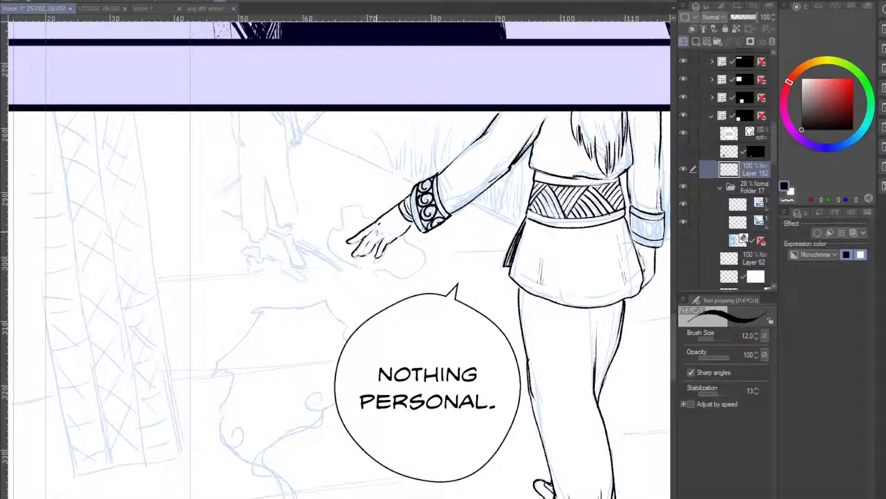
left_click_drag(357, 250, 358, 253)
left_click_drag(368, 250, 368, 253)
- Ink the distant background figure's hand, the object it holds, the hanging cloth and both trouser legs
left_click_drag(296, 116, 296, 140)
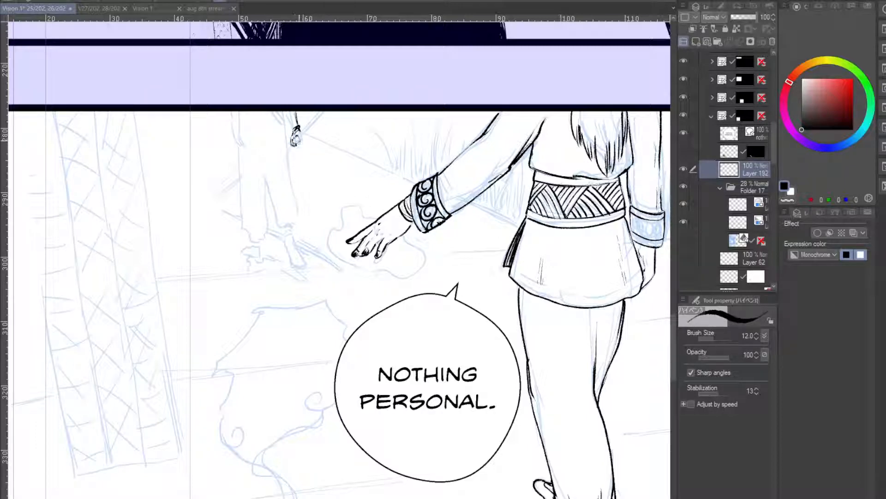
mouse_move(299, 133)
left_mouse_down()
mouse_move(322, 110)
mouse_move(325, 85)
left_mouse_up()
left_click_drag(289, 125, 294, 171)
mouse_move(279, 112)
left_mouse_down()
mouse_move(290, 124)
mouse_move(297, 215)
mouse_move(284, 231)
left_mouse_up()
left_click_drag(284, 231, 265, 181)
mouse_move(265, 181)
left_mouse_down()
mouse_move(268, 219)
mouse_move(263, 240)
mouse_move(251, 242)
mouse_move(259, 249)
mouse_move(241, 223)
left_mouse_up()
left_click_drag(239, 147, 241, 217)
left_click_drag(239, 176, 241, 223)
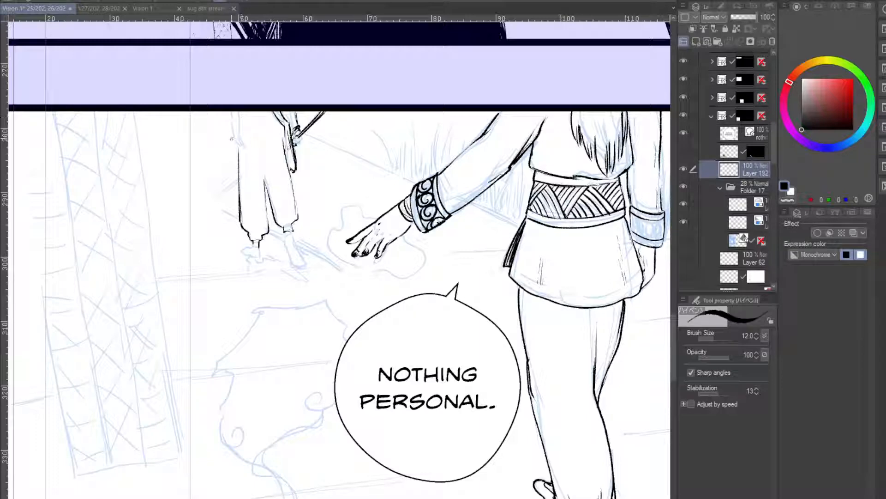
- Ink the background figure's other hand, a short waist line and one foot below the trouser leg
left_click_drag(231, 112, 237, 145)
left_click_drag(231, 125, 237, 136)
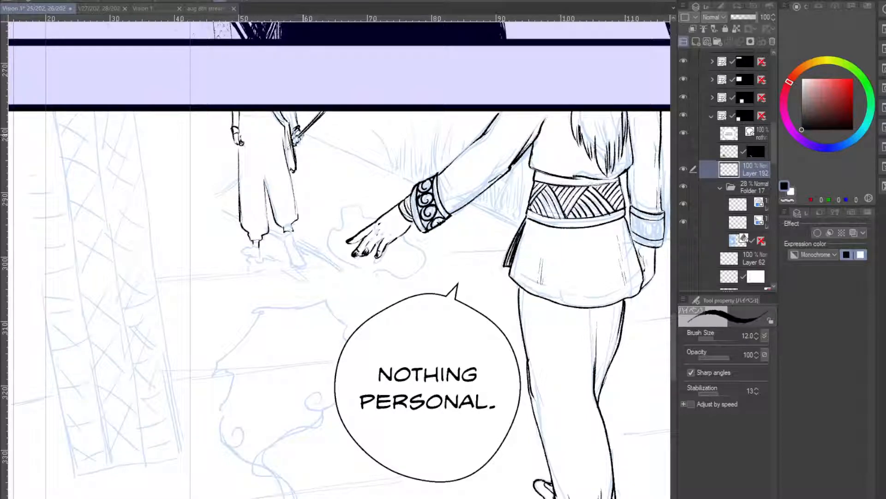
mouse_move(289, 111)
left_mouse_down()
mouse_move(293, 125)
mouse_move(292, 119)
left_mouse_up()
left_click_drag(288, 233, 295, 265)
left_click_drag(292, 233, 306, 266)
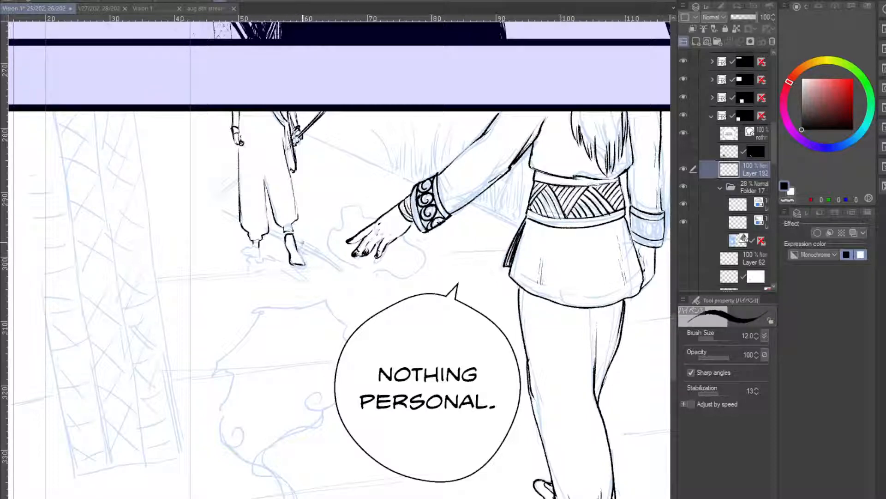
- Ink the background figure's other foot, the ground shape beneath it and the diagonal line behind the legs, redoing a misplaced stroke
mouse_move(253, 246)
left_mouse_down()
mouse_move(260, 247)
mouse_move(242, 253)
mouse_move(257, 257)
left_mouse_up()
mouse_move(261, 247)
left_mouse_down()
mouse_move(259, 257)
mouse_move(255, 245)
mouse_move(300, 241)
left_mouse_up()
mouse_move(249, 258)
left_mouse_down()
mouse_move(241, 271)
mouse_move(305, 281)
mouse_move(288, 256)
mouse_move(341, 269)
left_mouse_up()
left_click_drag(301, 241, 325, 256)
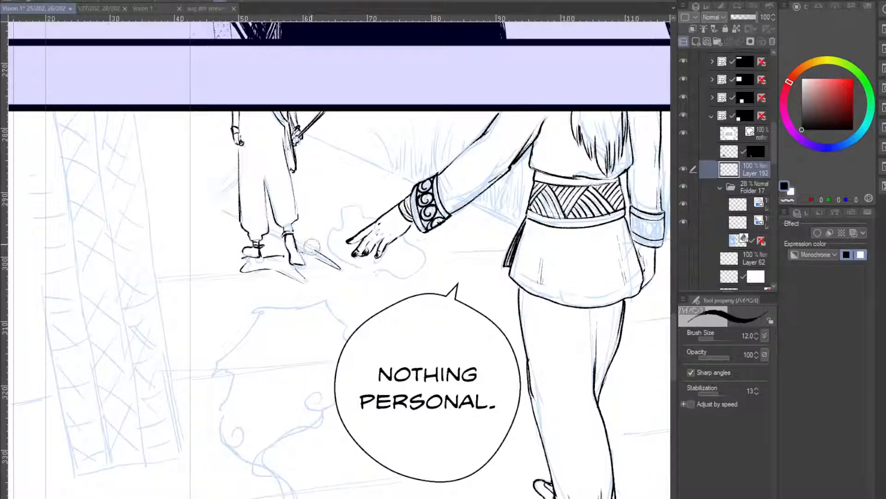
key("ctrl+z")
left_click_drag(225, 210, 337, 271)
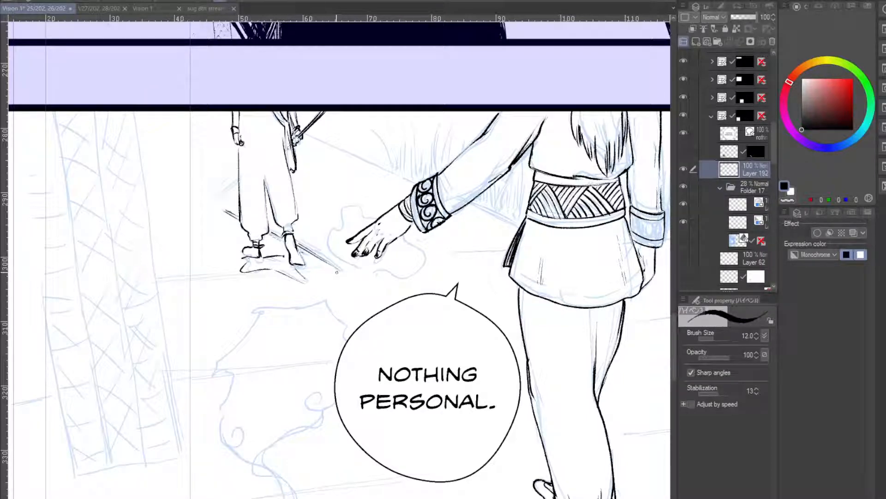
left_click_drag(263, 254, 306, 256)
- Ink the swirl ornaments in the lowered arm's bracelet, redoing one swirl, and add a contour stroke along the thigh
mouse_move(636, 221)
left_mouse_down()
mouse_move(642, 236)
mouse_move(652, 228)
mouse_move(639, 222)
mouse_move(647, 221)
mouse_move(642, 233)
mouse_move(635, 222)
mouse_move(660, 240)
mouse_move(654, 220)
mouse_move(647, 235)
left_mouse_up()
left_click_drag(646, 231, 661, 243)
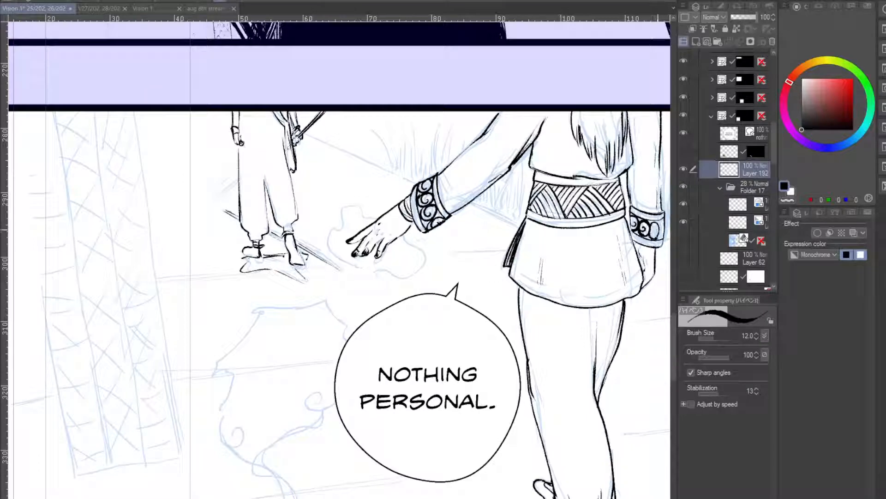
key("ctrl+z")
left_click_drag(647, 240, 660, 234)
mouse_move(660, 225)
left_mouse_down()
mouse_move(658, 239)
mouse_move(654, 229)
left_mouse_up()
mouse_move(657, 222)
left_mouse_down()
mouse_move(649, 232)
mouse_move(663, 224)
left_mouse_up()
mouse_move(667, 221)
left_mouse_down()
mouse_move(651, 221)
mouse_move(666, 223)
mouse_move(660, 235)
mouse_move(666, 228)
left_mouse_up()
left_click_drag(674, 331, 674, 351)
left_click_drag(632, 147, 602, 263)
- Ink the lying figure's shoulder, sleeve opening with folds, and the upper arm's two edges
left_click_drag(676, 321, 683, 365)
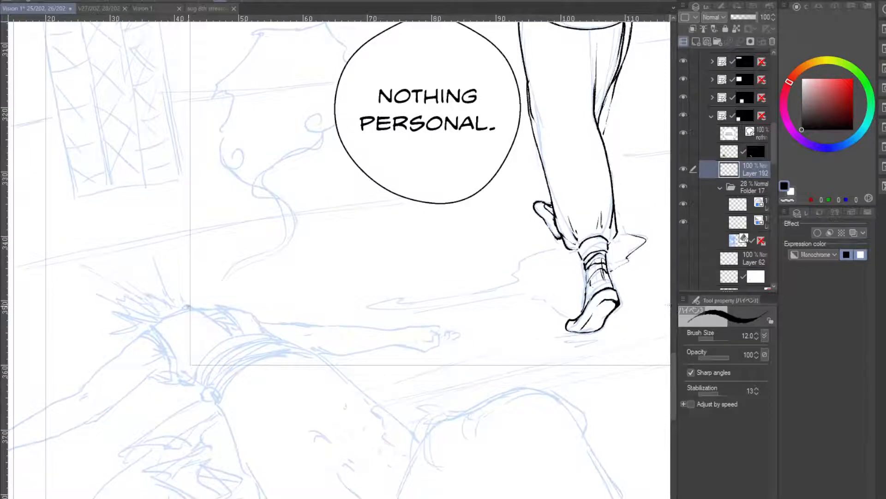
mouse_move(187, 306)
left_mouse_down()
mouse_move(137, 338)
mouse_move(173, 349)
mouse_move(176, 369)
left_mouse_up()
mouse_move(145, 340)
left_mouse_down()
mouse_move(162, 351)
mouse_move(171, 380)
left_mouse_up()
left_click_drag(176, 363, 178, 385)
mouse_move(177, 373)
left_mouse_down()
mouse_move(175, 384)
mouse_move(146, 367)
left_mouse_up()
mouse_move(164, 355)
left_mouse_down()
mouse_move(142, 360)
mouse_move(162, 363)
mouse_move(131, 344)
mouse_move(76, 394)
left_mouse_up()
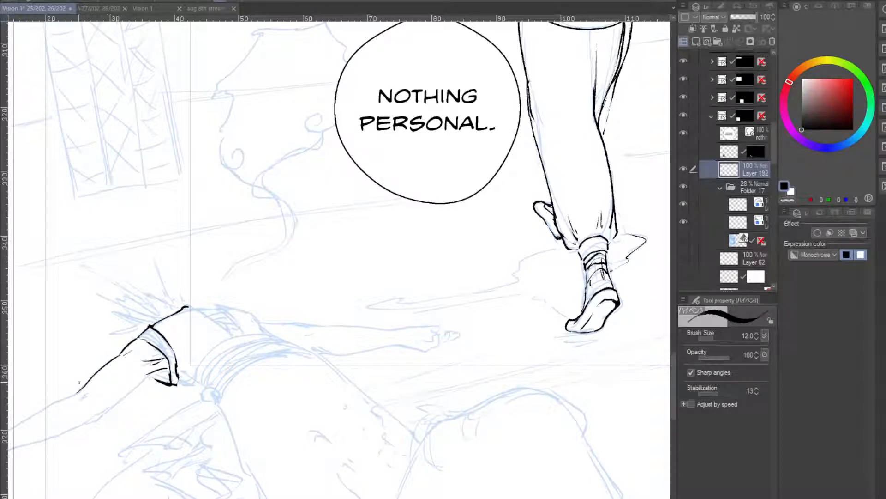
left_click_drag(148, 369, 85, 423)
- Ink the lying figure's forearm out to the panel border, undoing and redrawing its lower edge
left_click_drag(457, 450, 127, 488)
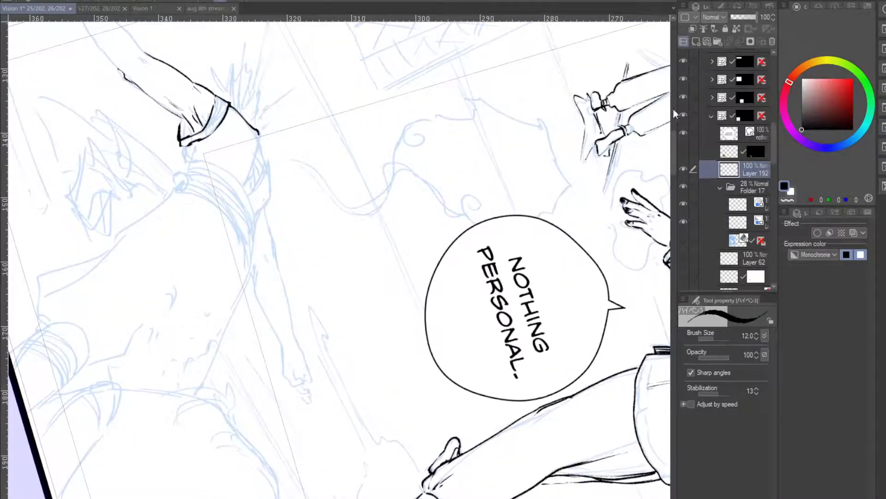
scroll(670, 146, "up", 3)
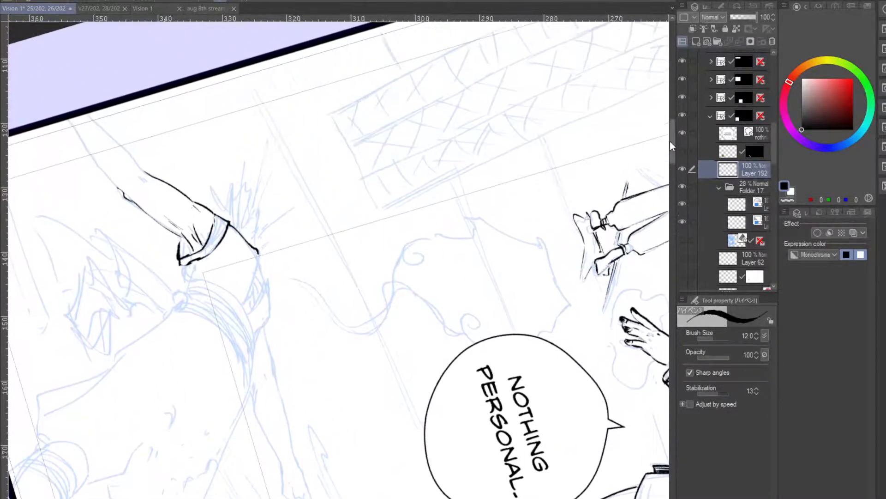
mouse_move(147, 175)
left_mouse_down()
mouse_move(88, 113)
mouse_move(79, 138)
mouse_move(119, 188)
left_mouse_up()
left_click_drag(94, 162, 110, 181)
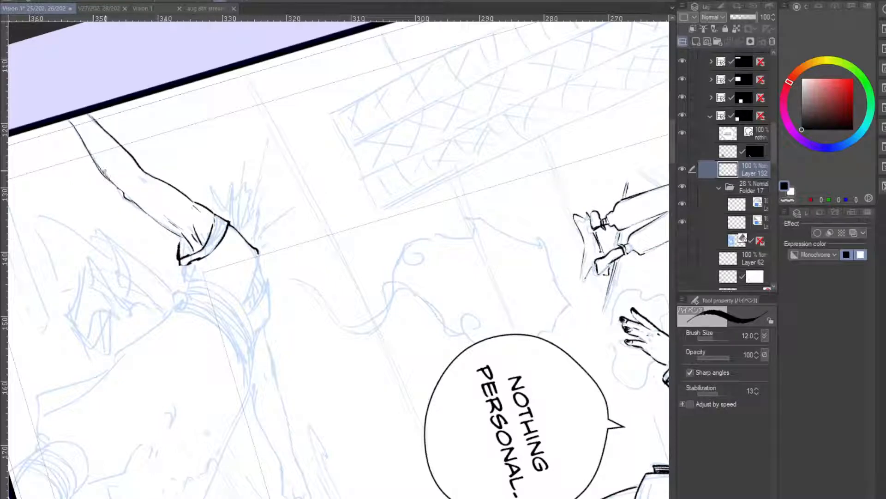
key("ctrl+z")
key("ctrl+z")
key("ctrl+z")
key("ctrl+z")
mouse_move(71, 122)
left_mouse_down()
mouse_move(128, 199)
mouse_move(138, 176)
left_mouse_up()
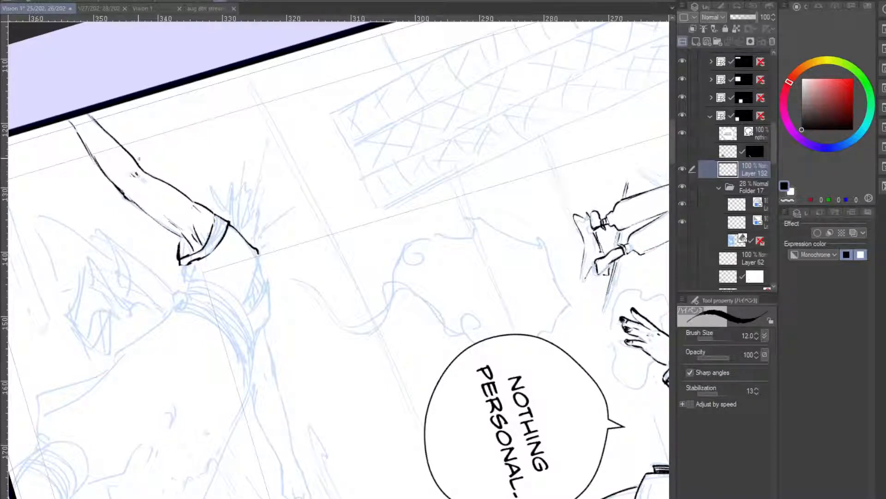
- Ink the lying figure's neckline with its crosswise bands and the outline of the far shoulder
key("ctrl+@")
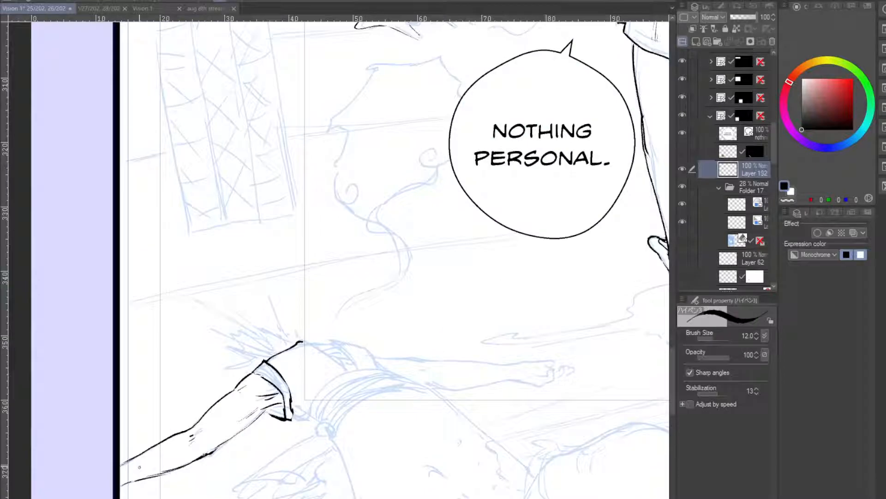
mouse_move(300, 342)
left_mouse_down()
mouse_move(340, 370)
mouse_move(349, 358)
mouse_move(358, 369)
mouse_move(331, 341)
left_mouse_up()
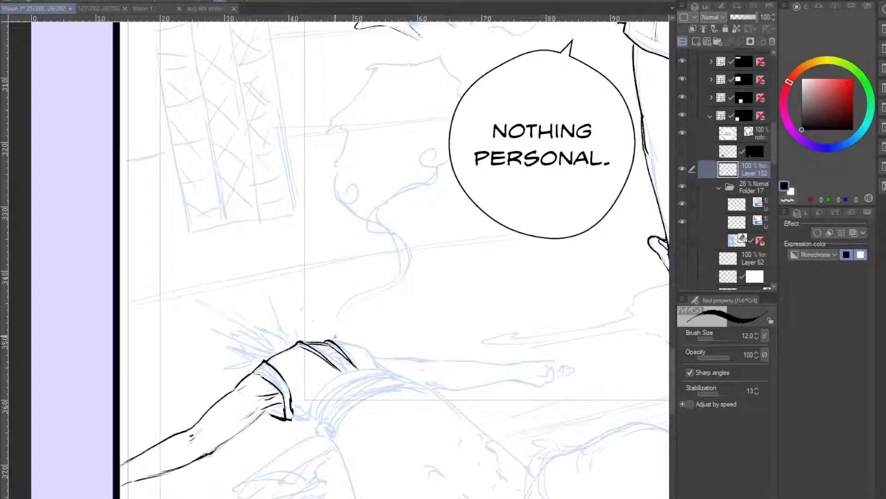
left_click_drag(309, 345, 333, 354)
left_click_drag(314, 349, 335, 358)
left_click_drag(332, 348, 349, 369)
mouse_move(342, 359)
left_mouse_down()
mouse_move(355, 371)
mouse_move(343, 361)
mouse_move(365, 346)
mouse_move(385, 370)
left_mouse_up()
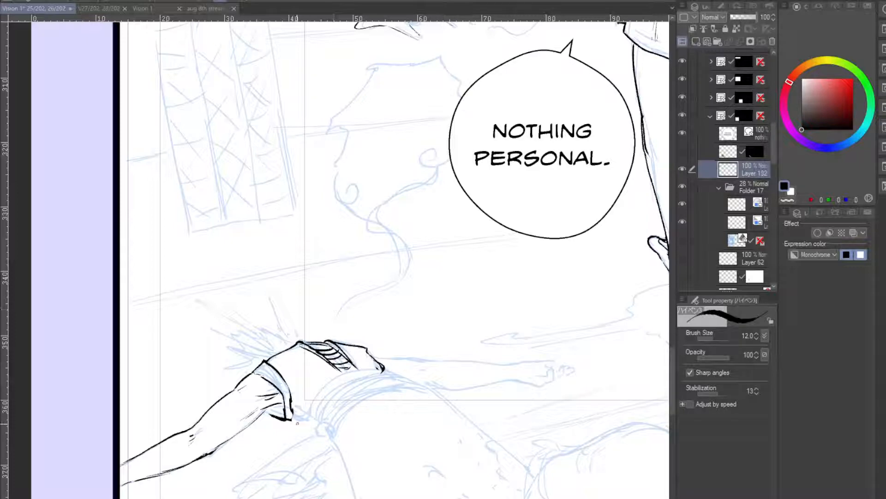
- Ink the lying figure's curved shirt hem and small chest folds, and thicken the neckline's lines, redoing one stroke
left_click_drag(296, 419, 311, 418)
mouse_move(392, 371)
left_mouse_down()
mouse_move(353, 372)
mouse_move(310, 414)
left_mouse_up()
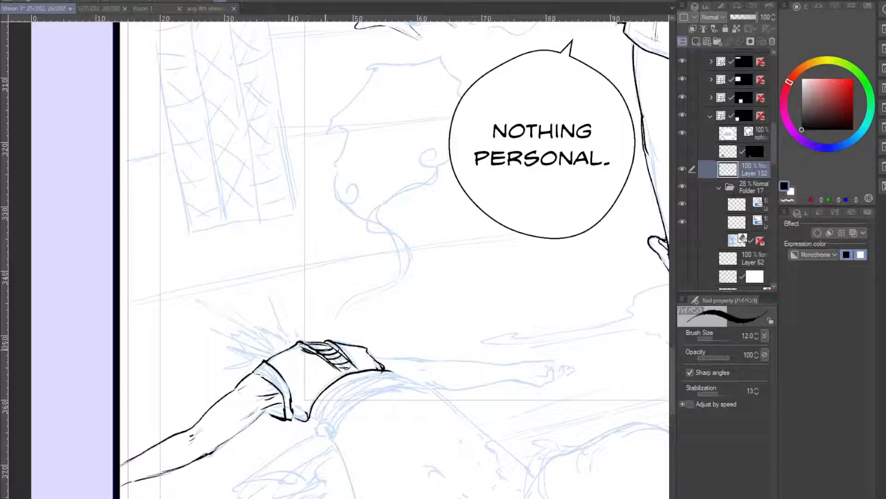
mouse_move(304, 356)
left_mouse_down()
mouse_move(310, 372)
mouse_move(333, 349)
left_mouse_up()
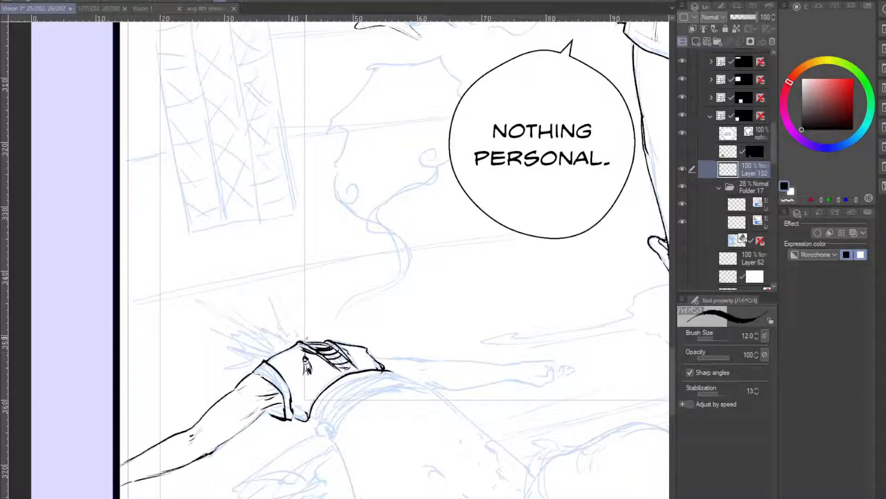
left_click_drag(308, 347, 352, 372)
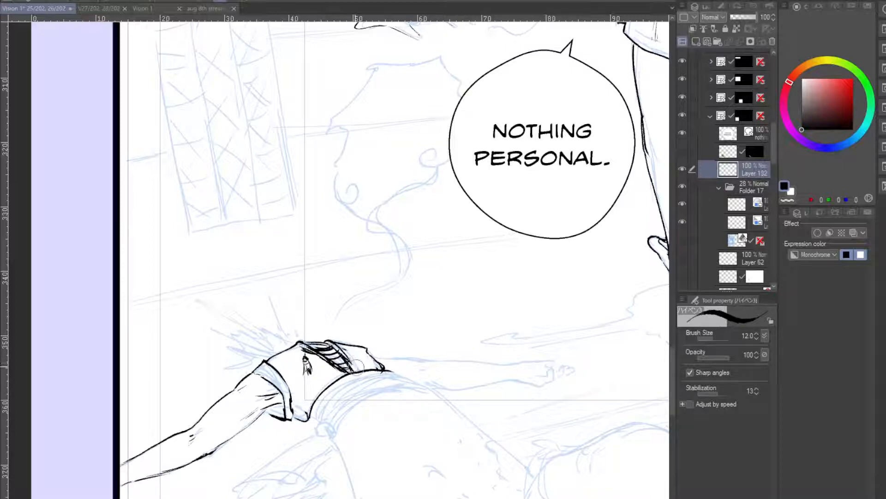
key("ctrl+z")
left_click_drag(334, 342, 354, 373)
- Ink the curved bands of the lying figure's waist sash and the knot at its end
left_click_drag(672, 358, 673, 372)
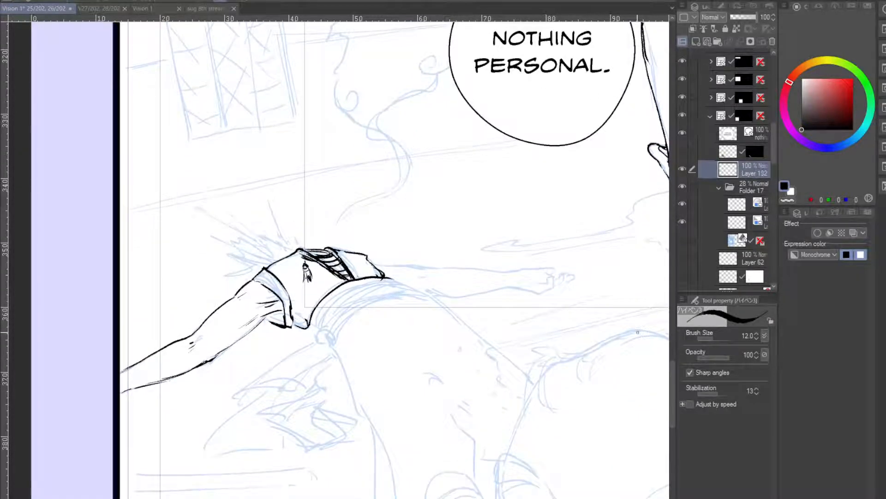
mouse_move(389, 277)
left_mouse_down()
mouse_move(420, 293)
mouse_move(372, 304)
mouse_move(336, 347)
mouse_move(310, 331)
left_mouse_up()
left_click(315, 332)
mouse_move(393, 281)
left_mouse_down()
mouse_move(343, 290)
mouse_move(316, 331)
left_mouse_up()
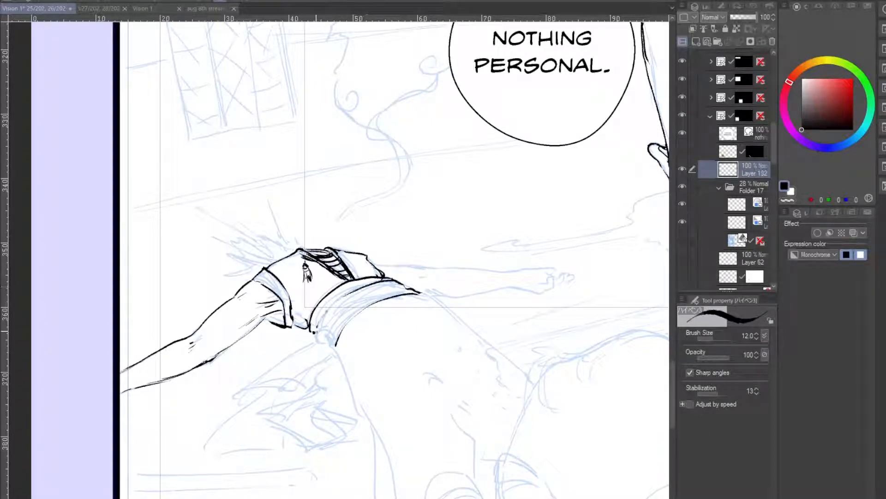
left_click_drag(348, 293, 318, 326)
mouse_move(371, 283)
left_mouse_down()
mouse_move(320, 307)
mouse_move(315, 332)
left_mouse_up()
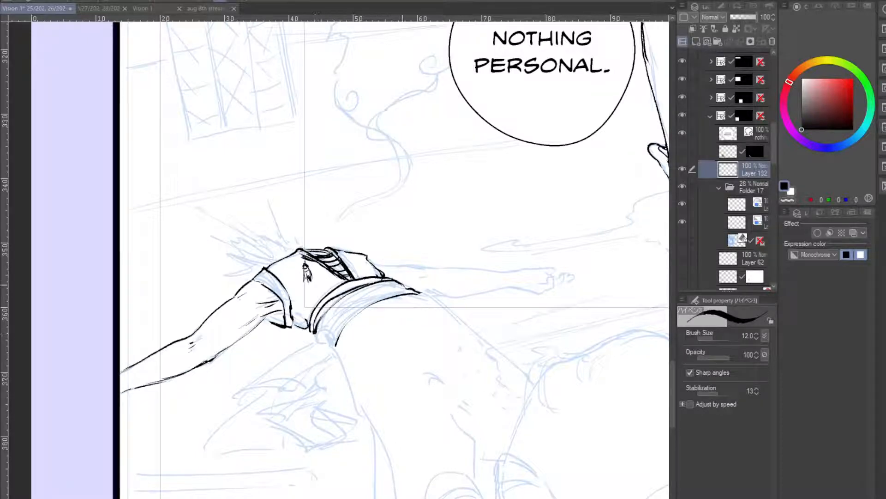
mouse_move(401, 283)
left_mouse_down()
mouse_move(356, 298)
mouse_move(325, 328)
mouse_move(323, 344)
mouse_move(316, 336)
mouse_move(327, 347)
left_mouse_up()
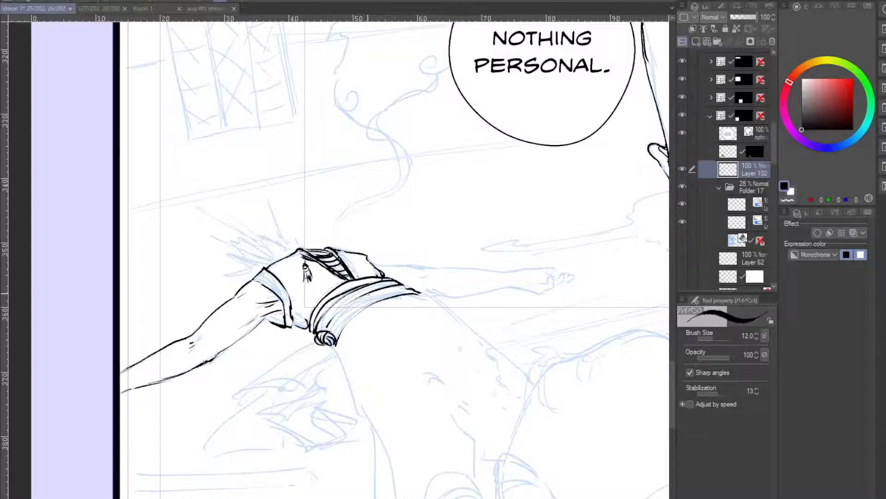
- Ink the inner curved bands of the lying figure's waist sash and thicken its lower edge down to the knot
left_click_drag(372, 292, 326, 325)
mouse_move(409, 287)
left_mouse_down()
mouse_move(357, 309)
mouse_move(329, 336)
left_mouse_up()
mouse_move(410, 294)
left_mouse_down()
mouse_move(376, 306)
mouse_move(340, 336)
left_mouse_up()
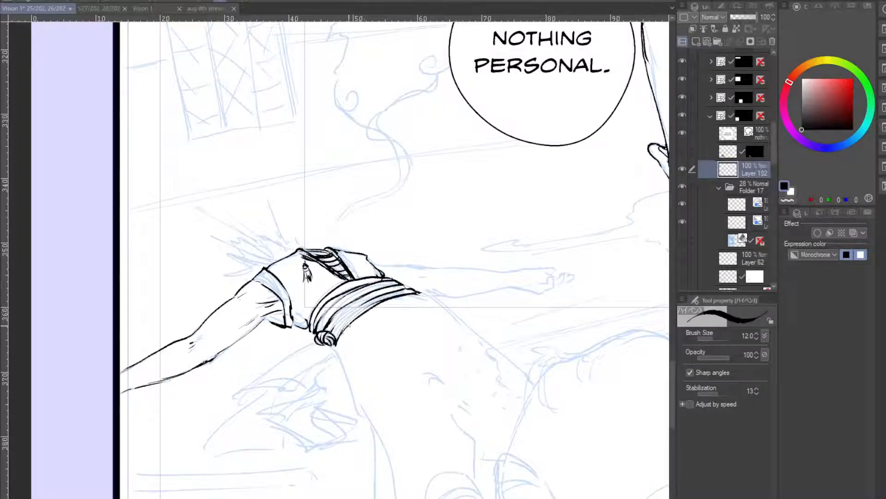
left_click_drag(383, 300, 337, 340)
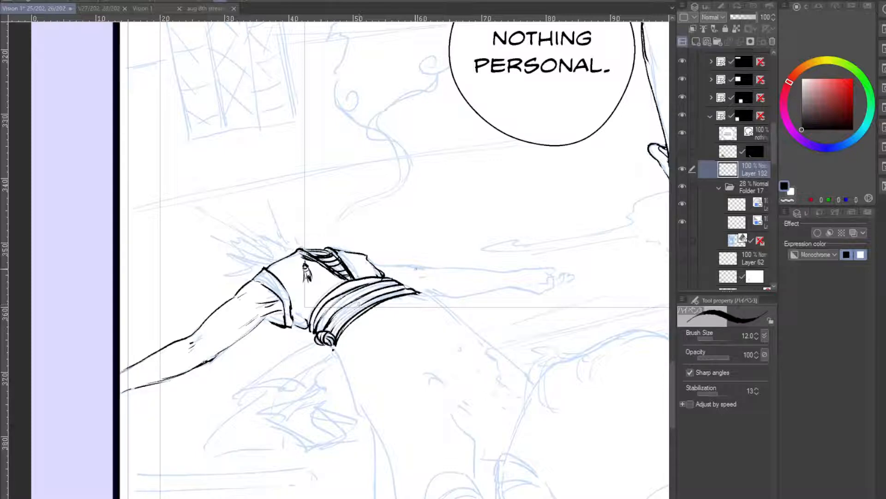
- Ink the start of the lying figure's far hip and the curved folds over the crotch of the trousers
mouse_move(413, 292)
left_mouse_down()
mouse_move(453, 313)
mouse_move(426, 379)
left_mouse_up()
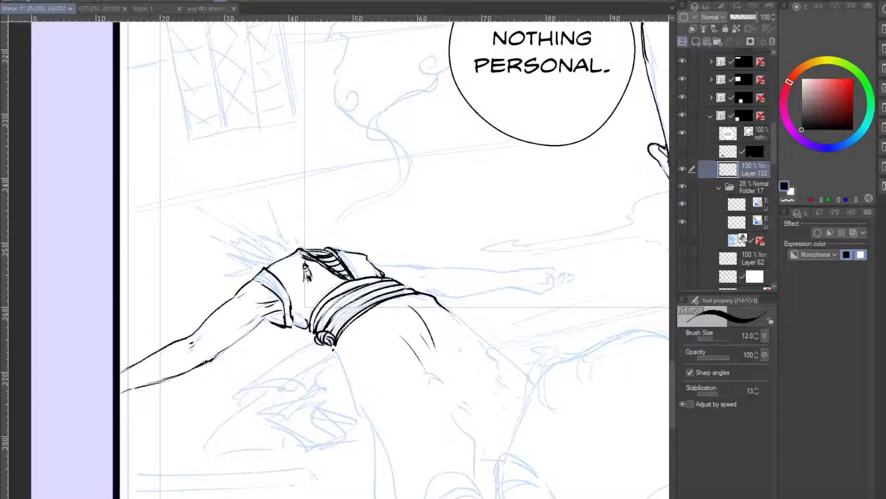
left_click_drag(433, 346, 451, 372)
mouse_move(425, 339)
left_mouse_down()
mouse_move(443, 374)
mouse_move(463, 383)
left_mouse_up()
- Add small folds to the lying figure's chest and far shoulder, and ink the far thigh's outline out to the knee
left_click_drag(291, 281, 305, 282)
left_click_drag(355, 266, 366, 268)
left_click_drag(300, 283, 299, 294)
left_click_drag(305, 282, 309, 294)
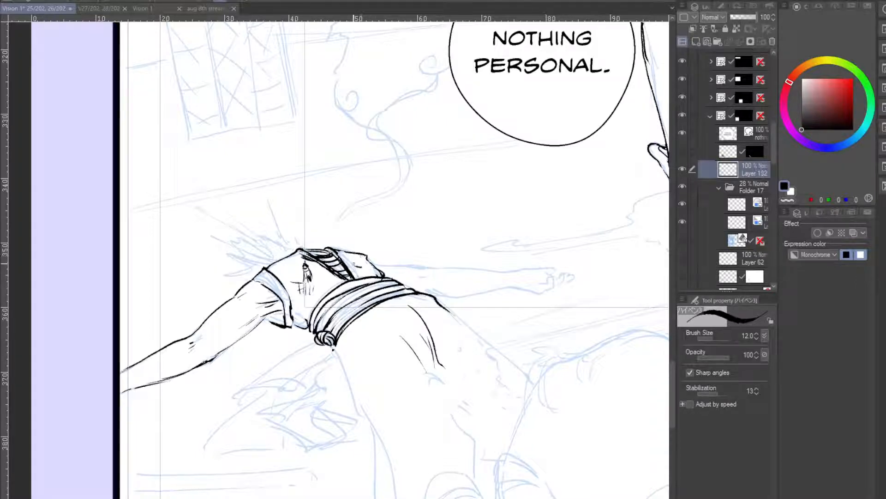
left_click_drag(354, 251, 381, 274)
left_click_drag(436, 302, 530, 383)
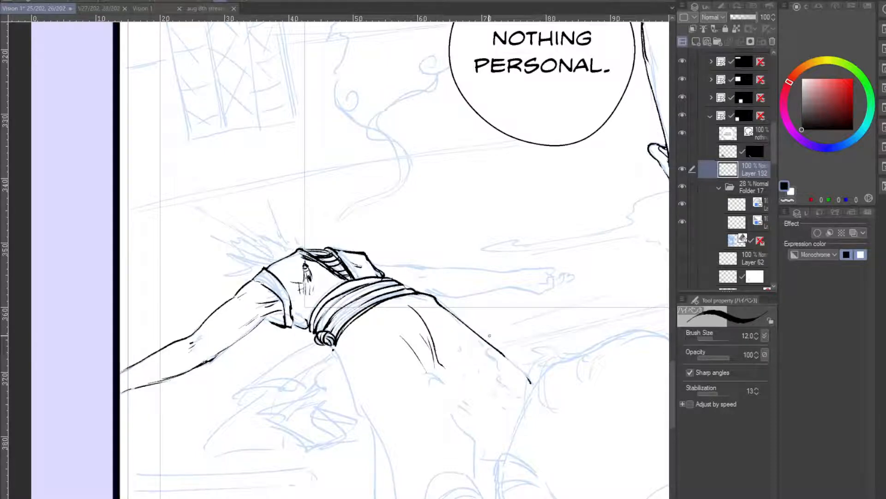
scroll(672, 355, "down", 3)
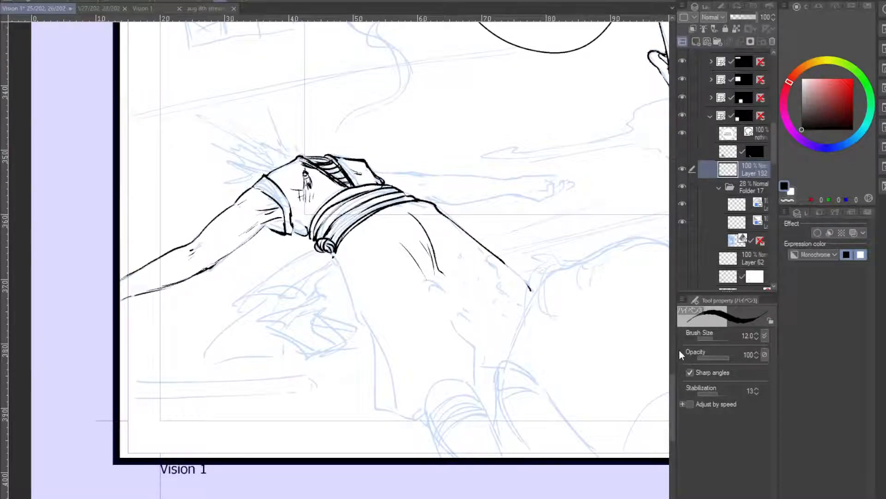
- Handwrite the note "BrB Food Delivery" with a star beside it in the empty area next to the speech balloon
left_click_drag(514, 139, 350, 443)
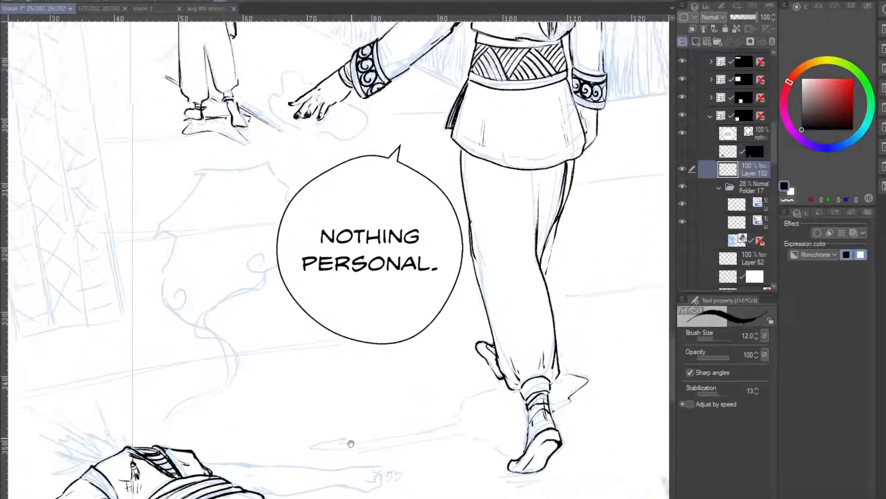
left_click_drag(307, 283, 380, 403)
left_click_drag(172, 386, 196, 439)
mouse_move(171, 375)
left_mouse_down()
mouse_move(200, 367)
mouse_move(192, 439)
left_mouse_up()
left_click_drag(222, 397, 230, 369)
mouse_move(223, 324)
left_mouse_down()
mouse_move(241, 377)
mouse_move(229, 324)
mouse_move(217, 338)
left_mouse_up()
left_click_drag(197, 467, 210, 498)
mouse_move(194, 464)
left_mouse_down()
mouse_move(223, 481)
mouse_move(210, 496)
left_mouse_up()
mouse_move(226, 465)
left_mouse_down()
mouse_move(232, 457)
mouse_move(236, 469)
left_mouse_up()
left_click_drag(242, 436, 237, 467)
mouse_move(250, 441)
left_mouse_down()
mouse_move(245, 455)
mouse_move(273, 408)
left_mouse_up()
mouse_move(268, 413)
left_mouse_down()
mouse_move(267, 394)
mouse_move(289, 381)
mouse_move(286, 448)
left_mouse_up()
mouse_move(147, 475)
left_mouse_down()
mouse_move(153, 493)
mouse_move(160, 478)
mouse_move(183, 488)
left_mouse_up()
mouse_move(338, 346)
left_mouse_down()
mouse_move(329, 291)
mouse_move(322, 297)
left_mouse_up()
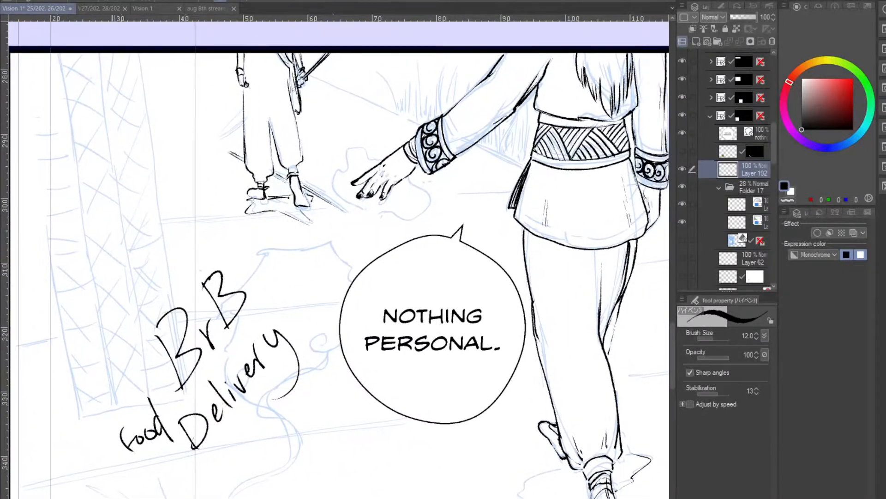
mouse_move(84, 360)
left_mouse_down()
mouse_move(88, 315)
mouse_move(116, 316)
left_mouse_up()
left_click_drag(112, 295, 95, 375)
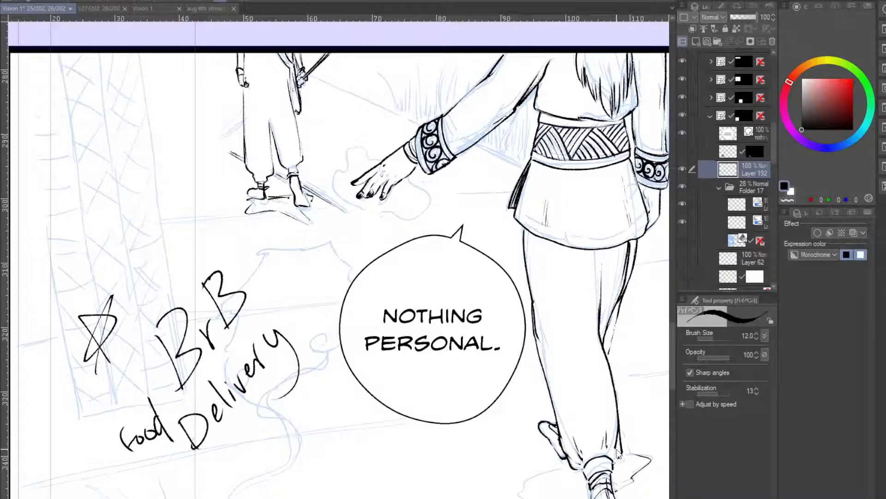
- Lasso the handwritten note with its star, delete it, clear the selection and return to the inking pen
key("m")
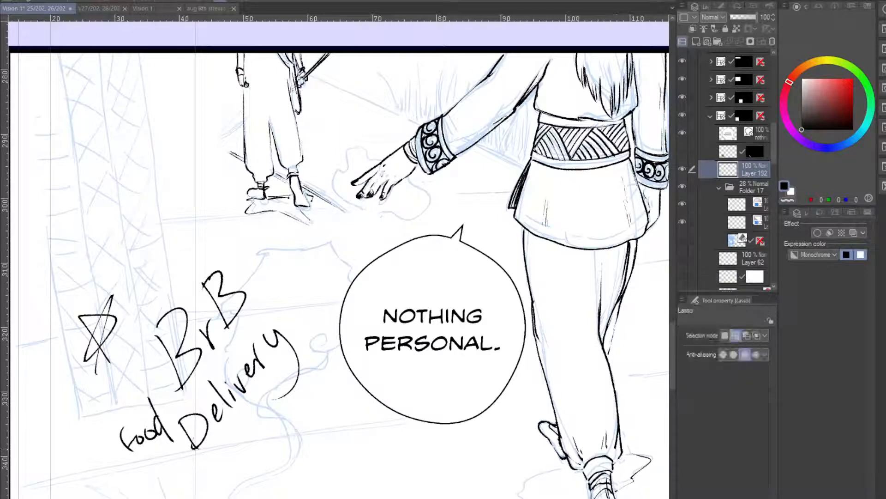
mouse_move(104, 270)
left_mouse_down()
mouse_move(67, 425)
mouse_move(293, 398)
mouse_move(221, 239)
mouse_move(124, 238)
left_mouse_up()
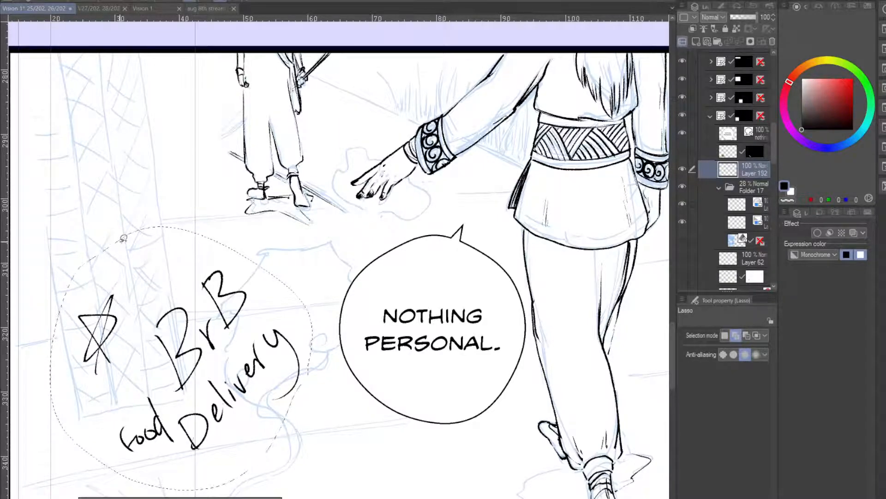
key("ctrl+d")
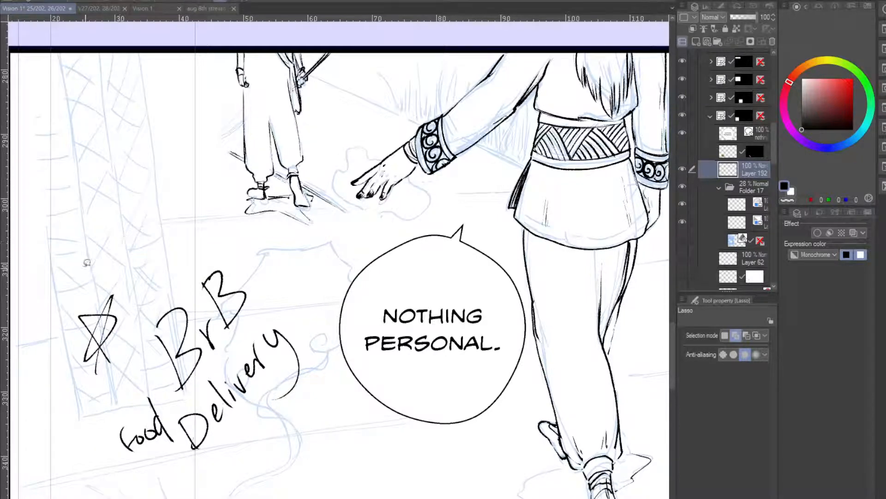
mouse_move(86, 263)
left_mouse_down()
mouse_move(286, 459)
mouse_move(205, 232)
mouse_move(83, 263)
left_mouse_up()
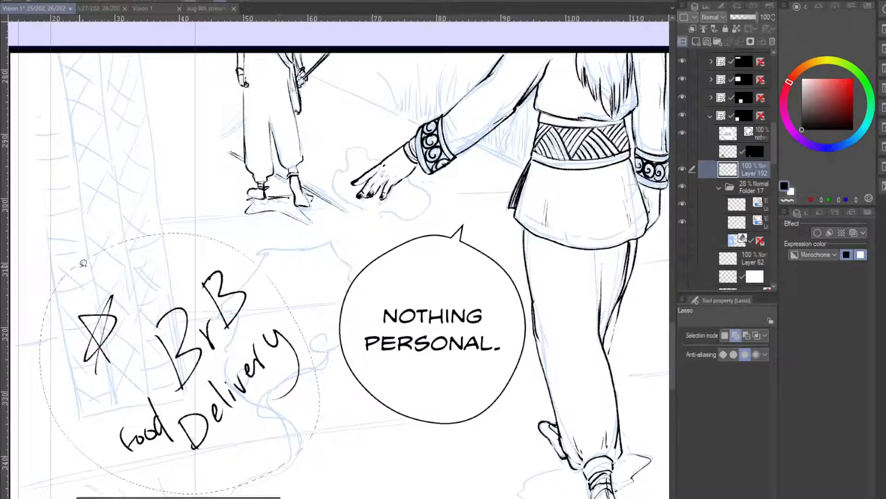
key("Delete")
key("ctrl+d")
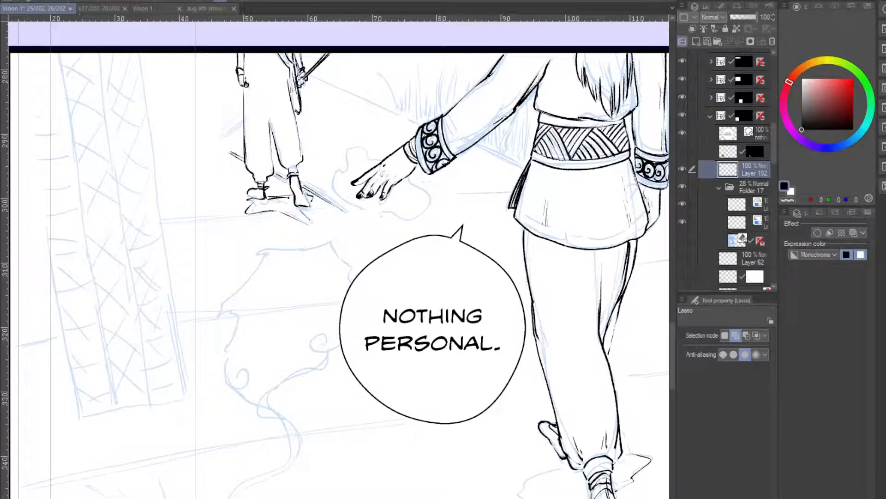
key("p")
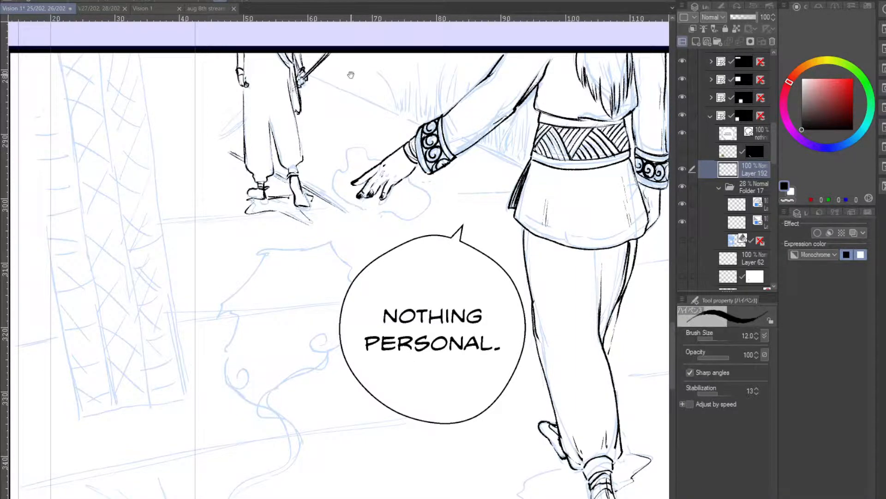
- Ink the outline of the sash's loose end from the knot to its wavy hem, redoing the hem stroke
mouse_move(363, 190)
left_mouse_down()
mouse_move(368, 148)
mouse_move(303, 150)
left_mouse_up()
left_click_drag(346, 254, 316, 202)
left_click_drag(326, 278, 412, 150)
mouse_move(208, 255)
left_mouse_down()
mouse_move(238, 255)
mouse_move(313, 225)
mouse_move(219, 300)
mouse_move(275, 296)
left_mouse_up()
key("ctrl+z")
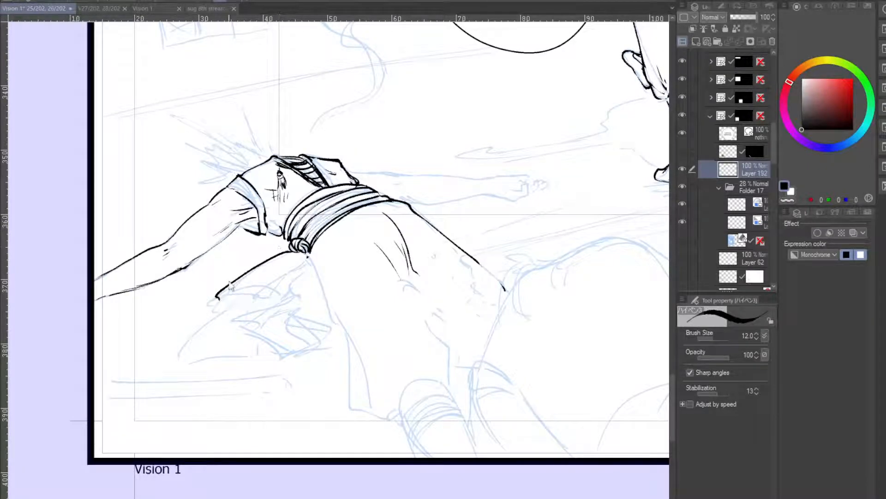
left_click_drag(217, 296, 269, 302)
key("ctrl+z")
left_click_drag(216, 296, 273, 301)
mouse_move(305, 252)
left_mouse_down()
mouse_move(280, 280)
mouse_move(275, 272)
mouse_move(267, 294)
mouse_move(252, 264)
mouse_move(225, 307)
mouse_move(264, 302)
left_mouse_up()
left_click_drag(258, 269, 234, 298)
key("ctrl+z")
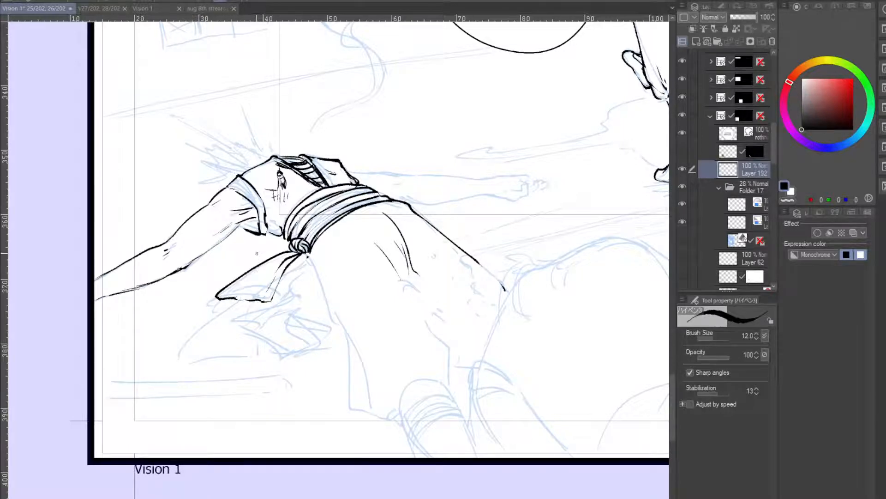
- Ink the pleat lines running from the knot to the hem of the sash's loose end
left_click_drag(295, 252, 235, 300)
key("ctrl+z")
left_click_drag(279, 256, 224, 297)
left_click_drag(286, 259, 261, 297)
left_click_drag(293, 252, 247, 298)
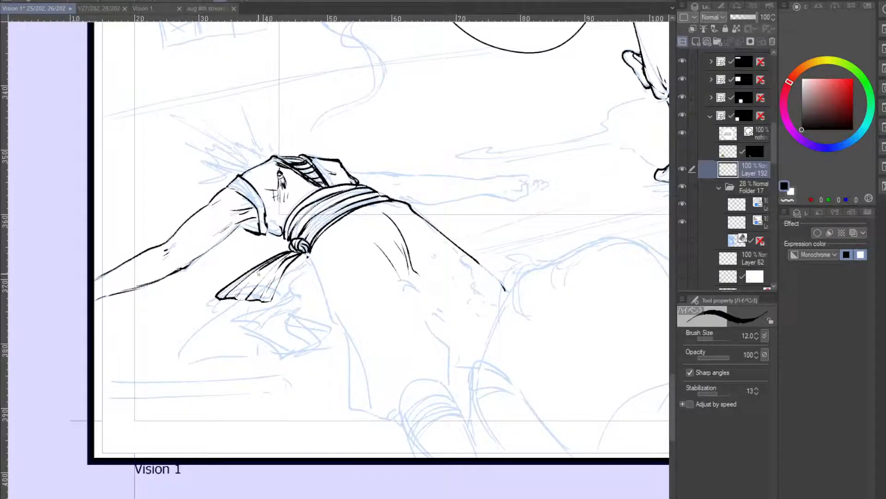
left_click_drag(279, 266, 311, 227)
left_click_drag(312, 347, 344, 329)
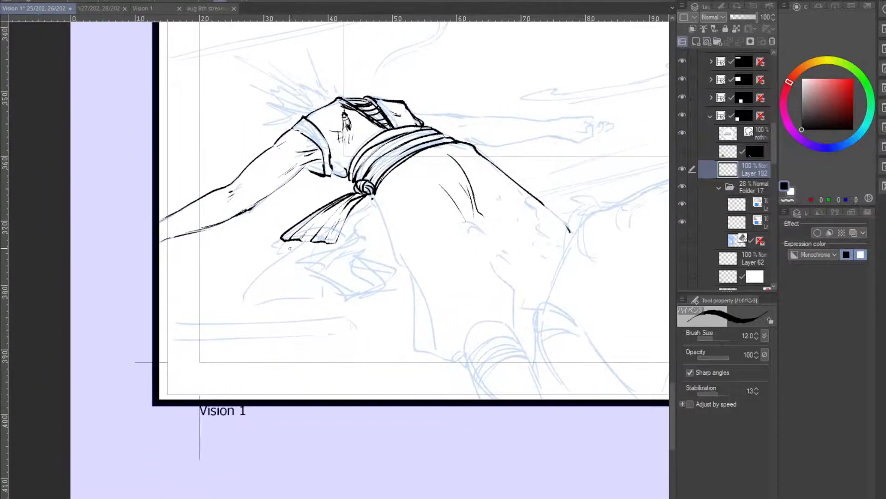
- Ink a second layer of cloth under the sash end's hem with short pleats and a dark fold at its corner
left_click_drag(304, 242, 247, 293)
key("ctrl+z")
left_click_drag(343, 227, 347, 232)
key("ctrl+z")
left_click_drag(344, 221, 347, 233)
mouse_move(341, 241)
left_mouse_down()
mouse_move(347, 233)
mouse_move(301, 274)
left_mouse_up()
mouse_move(305, 242)
left_mouse_down()
mouse_move(254, 268)
mouse_move(299, 277)
mouse_move(344, 261)
mouse_move(280, 249)
left_mouse_up()
key("ctrl+z")
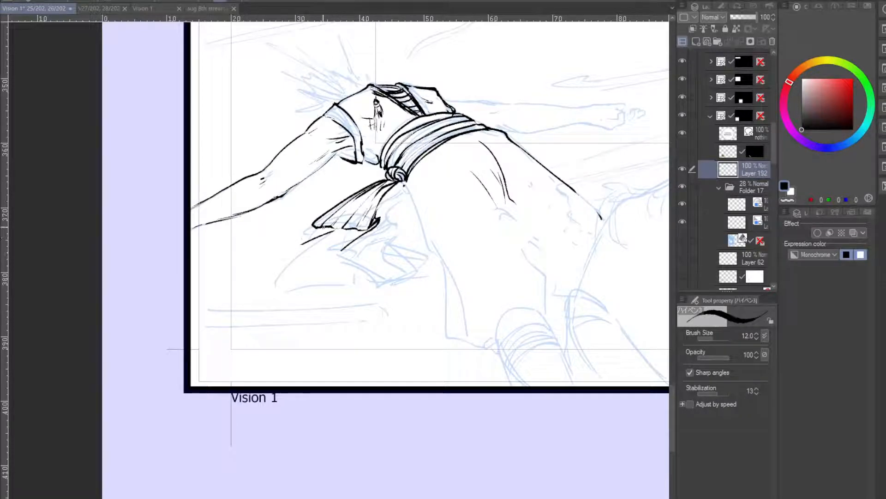
mouse_move(323, 228)
left_mouse_down()
mouse_move(301, 245)
mouse_move(341, 248)
mouse_move(314, 239)
mouse_move(326, 229)
mouse_move(306, 246)
mouse_move(321, 245)
left_mouse_up()
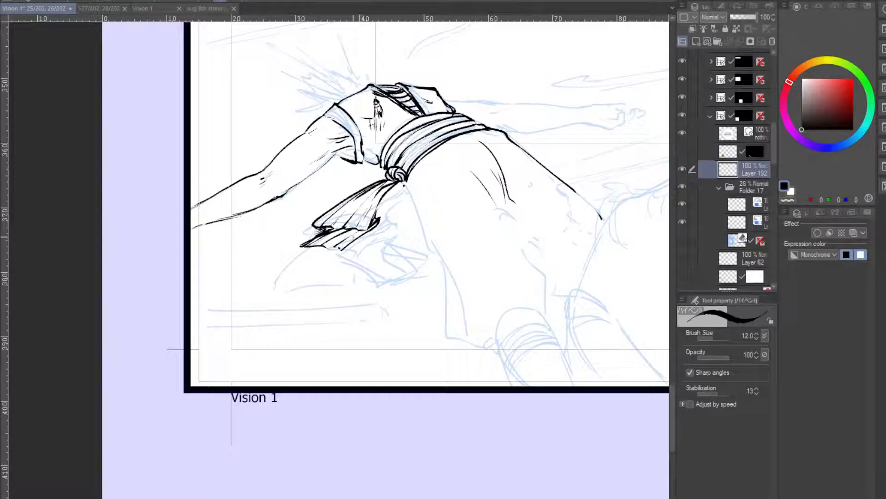
left_click_drag(337, 247, 342, 249)
left_click_drag(324, 204, 339, 191)
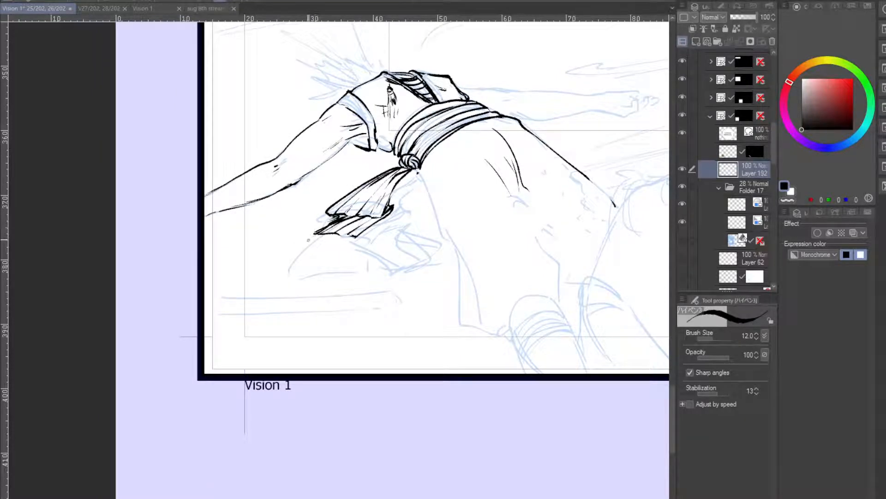
- Undo the strokes of the sash end's lower layer and redraw it narrower with a ragged tip
mouse_move(311, 239)
left_mouse_down()
mouse_move(346, 236)
mouse_move(307, 238)
mouse_move(356, 239)
mouse_move(325, 233)
left_mouse_up()
key("ctrl+z")
key("ctrl+z")
key("ctrl+z")
left_click_drag(326, 241, 346, 234)
key("ctrl+z")
key("ctrl+z")
key("ctrl+z")
key("ctrl+z")
key("ctrl+z")
key("ctrl+z")
left_click_drag(385, 216, 335, 238)
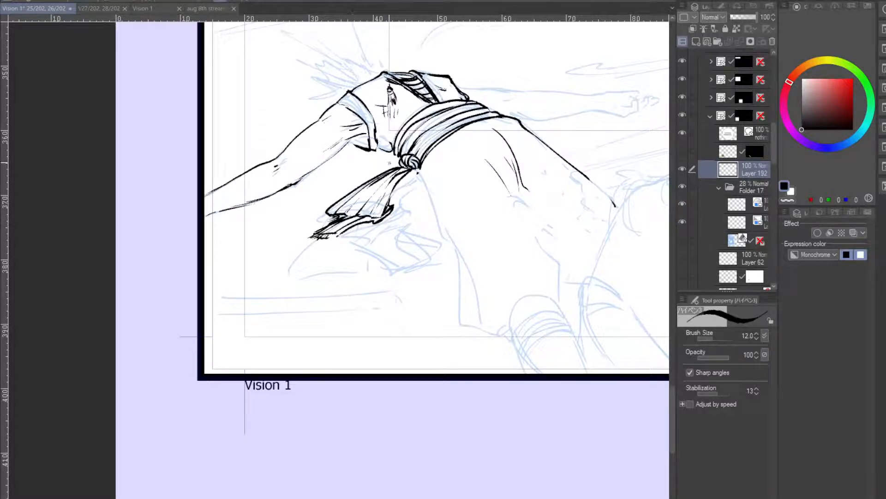
- Ink the inner folds of the sash's loose end beside the thigh, undoing and redrawing several strokes
mouse_move(413, 171)
left_mouse_down()
mouse_move(392, 193)
mouse_move(400, 184)
mouse_move(417, 196)
mouse_move(402, 222)
mouse_move(351, 243)
mouse_move(405, 227)
mouse_move(401, 196)
left_mouse_up()
key("ctrl+z")
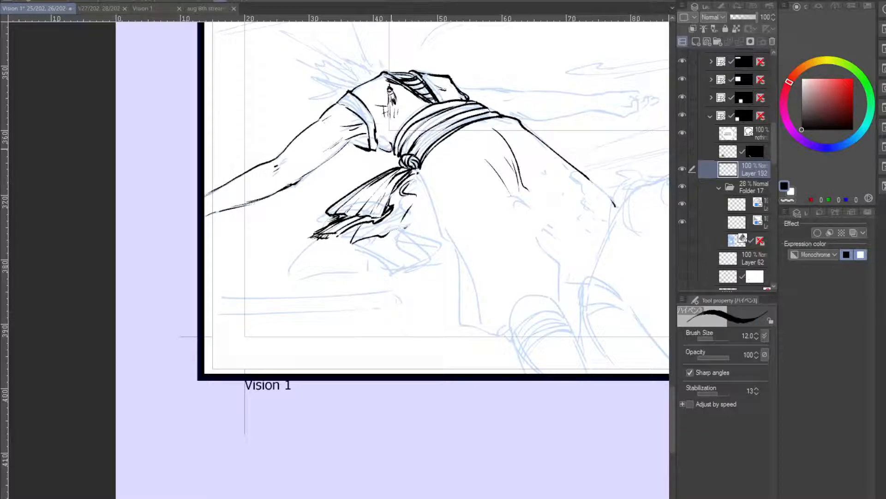
mouse_move(368, 223)
left_mouse_down()
mouse_move(357, 243)
mouse_move(390, 232)
left_mouse_up()
key("ctrl+z")
key("ctrl+z")
mouse_move(414, 202)
left_mouse_down()
mouse_move(402, 226)
mouse_move(400, 215)
left_mouse_up()
mouse_move(404, 200)
left_mouse_down()
mouse_move(401, 218)
mouse_move(398, 192)
mouse_move(393, 205)
left_mouse_up()
left_click_drag(402, 196, 395, 203)
left_click_drag(404, 185, 400, 194)
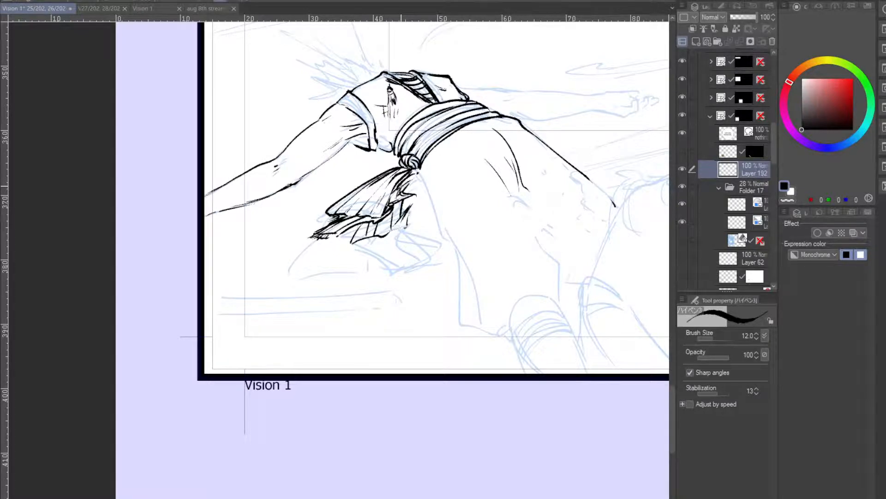
- Add short fringe strokes along the ragged lower hem of the sash's loose end
left_click_drag(369, 208, 352, 195)
mouse_move(320, 226)
left_mouse_down()
mouse_move(345, 211)
mouse_move(321, 224)
left_mouse_up()
left_click_drag(317, 230, 327, 224)
mouse_move(322, 230)
left_mouse_down()
mouse_move(329, 224)
mouse_move(316, 197)
left_mouse_up()
mouse_move(381, 193)
left_mouse_down()
mouse_move(362, 172)
mouse_move(370, 182)
left_mouse_up()
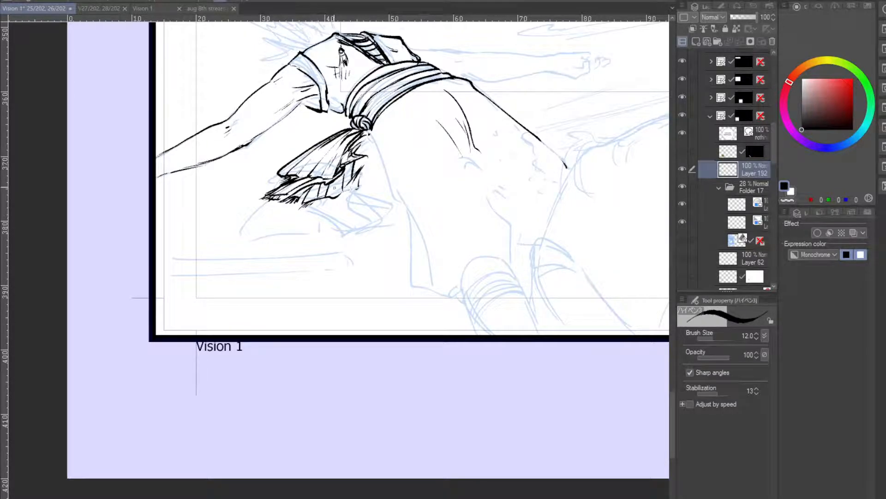
mouse_move(350, 176)
left_mouse_down()
mouse_move(337, 156)
mouse_move(342, 177)
mouse_move(312, 186)
left_mouse_up()
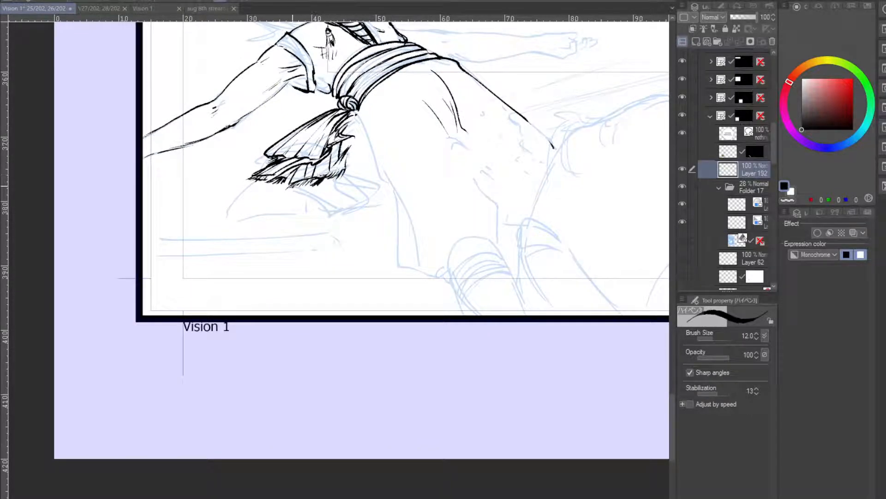
- Ink the lying figure's near hip from the sash knot down the outer thigh, with short fold marks
left_click_drag(360, 152, 285, 240)
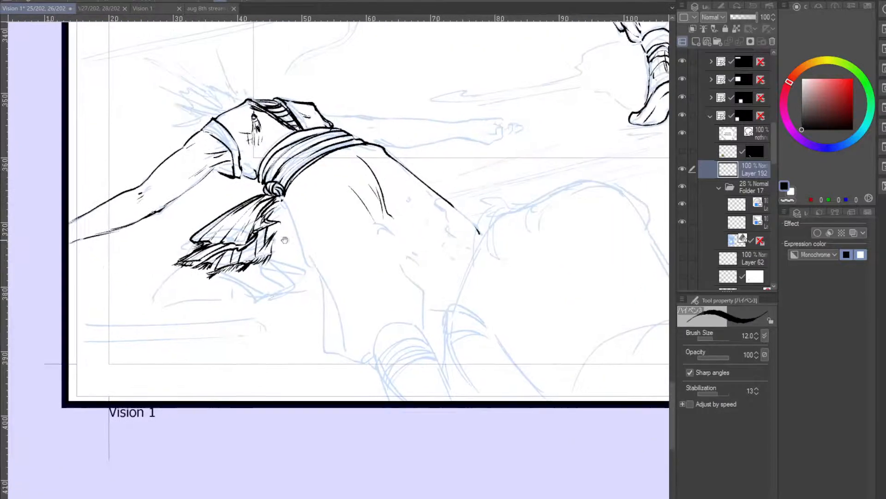
left_click_drag(281, 196, 310, 260)
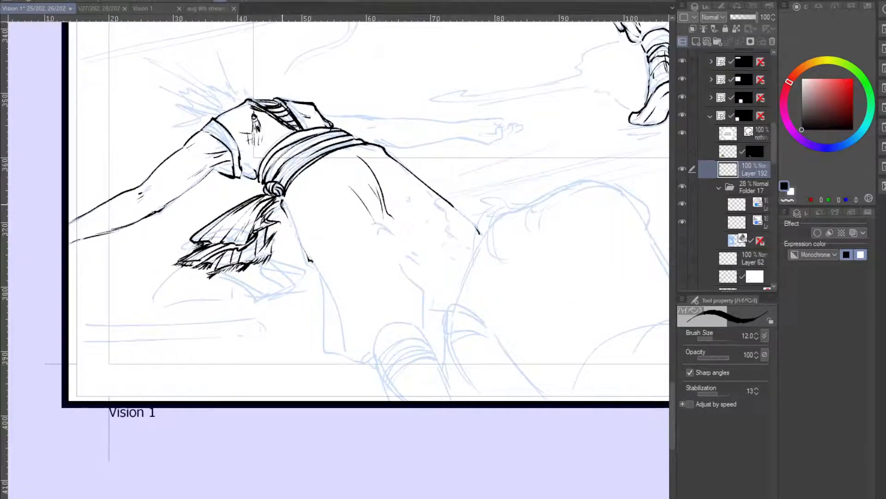
mouse_move(283, 204)
left_mouse_down()
mouse_move(315, 273)
mouse_move(316, 231)
left_mouse_up()
left_click_drag(305, 243, 307, 234)
left_click_drag(352, 152, 318, 132)
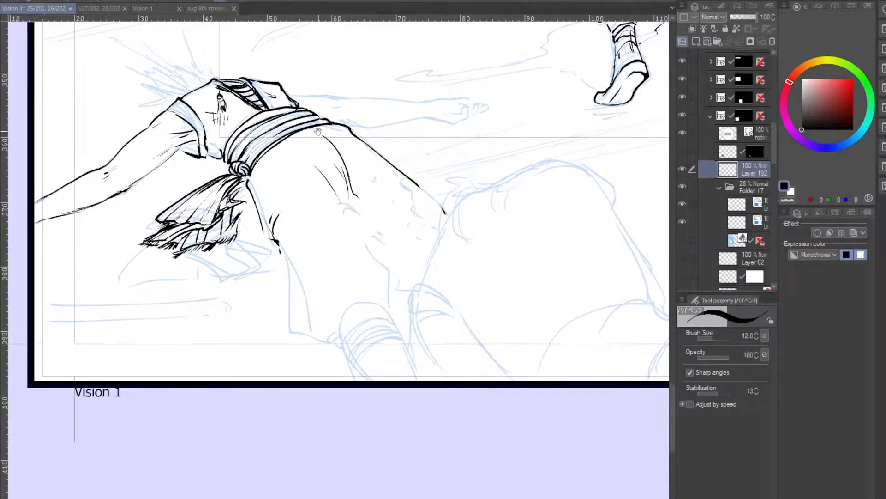
- Ink the inner edge of the near trouser leg and the curved cuff opening at the knee
mouse_move(343, 202)
left_mouse_down()
mouse_move(383, 259)
mouse_move(388, 309)
mouse_move(371, 263)
mouse_move(381, 263)
left_mouse_up()
mouse_move(335, 287)
left_mouse_down()
mouse_move(374, 258)
mouse_move(345, 274)
mouse_move(365, 262)
left_mouse_up()
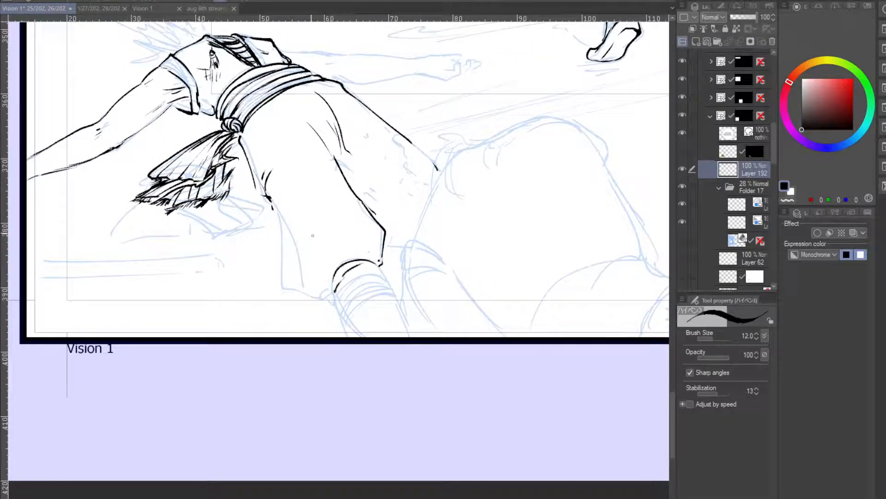
mouse_move(334, 290)
left_mouse_down()
mouse_move(323, 292)
mouse_move(297, 267)
left_mouse_up()
left_click_drag(344, 277, 371, 265)
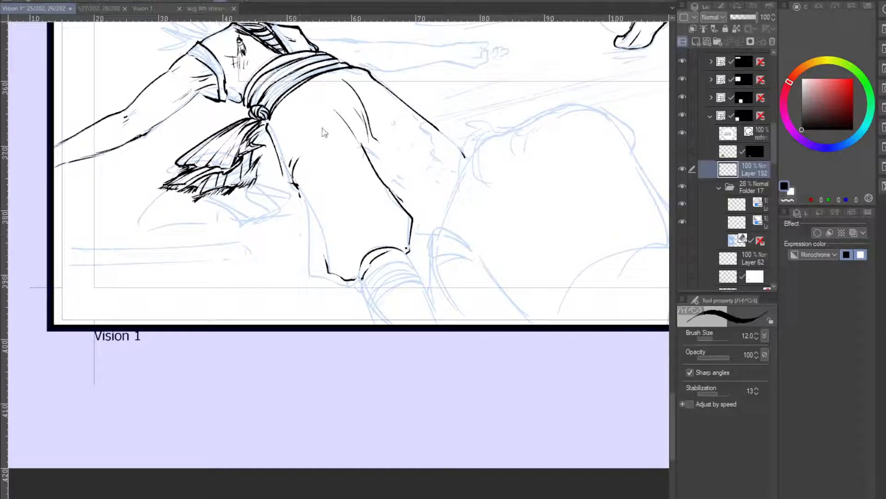
- Ink the outer edge of the near trouser leg from the thigh folds down to the hem
left_click_drag(324, 133, 314, 108)
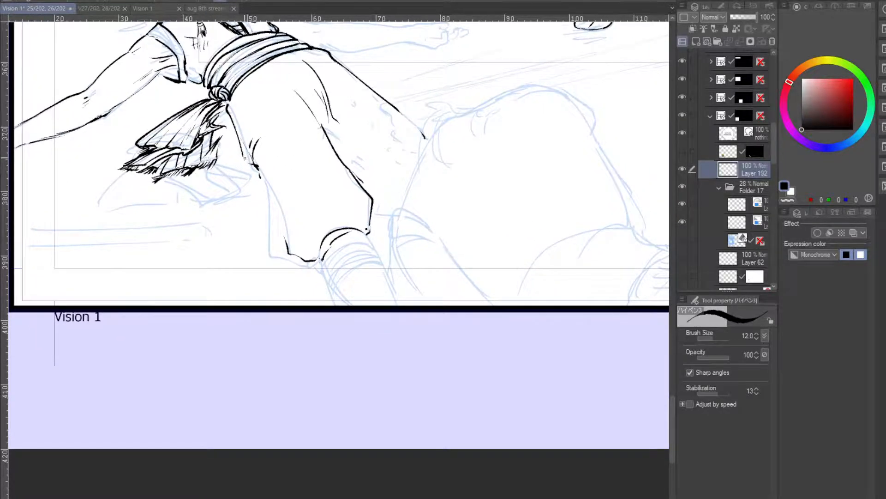
left_click_drag(254, 165, 284, 245)
left_click_drag(294, 159, 259, 175)
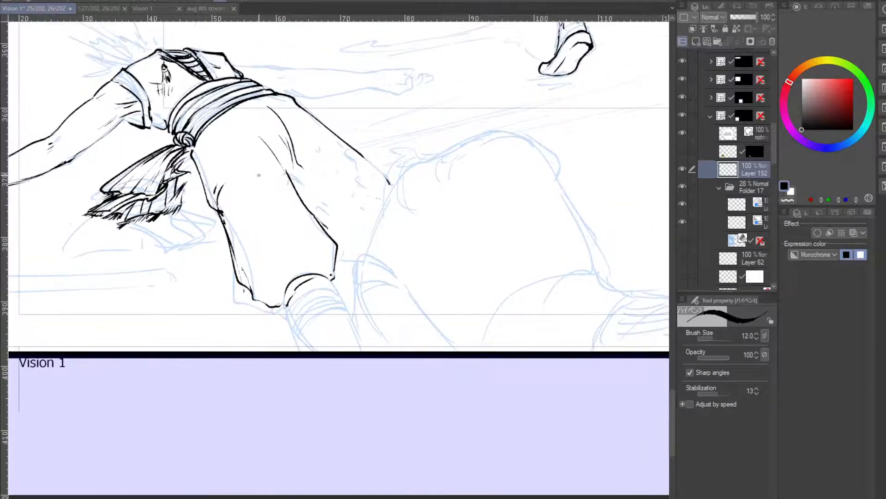
- Add short fold marks and long crease strokes across the thighs of the lying figure's trousers
left_click_drag(317, 203, 333, 216)
left_click_drag(346, 225, 354, 254)
left_click_drag(288, 141, 298, 187)
key("ctrl+z")
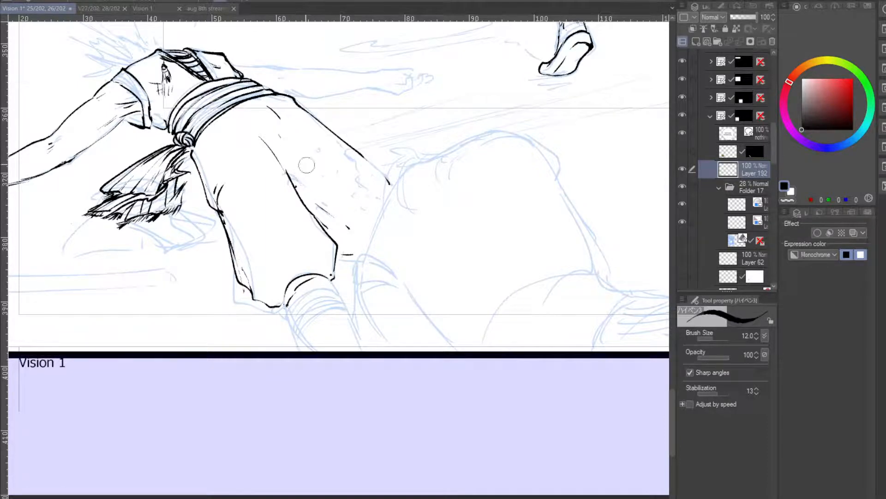
left_click_drag(266, 108, 291, 165)
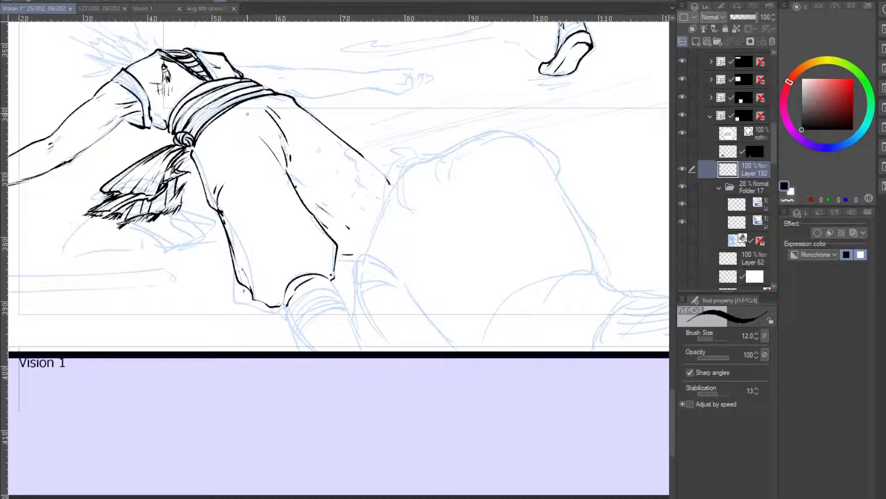
left_click_drag(241, 108, 265, 143)
left_click_drag(257, 113, 272, 139)
left_click_drag(325, 197, 288, 241)
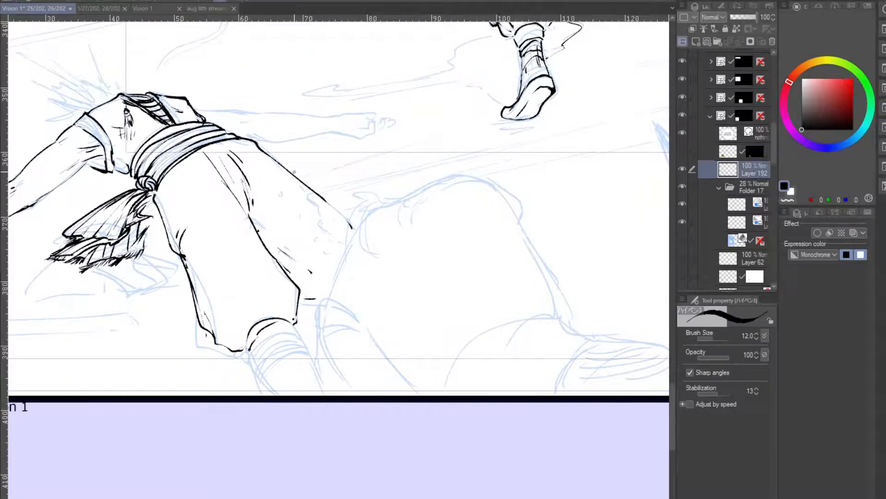
key("ctrl+z")
- Ink the far trouser leg's outer edge and cuff opening, and add a second curve beneath the near cuff
left_click_drag(273, 215, 233, 194)
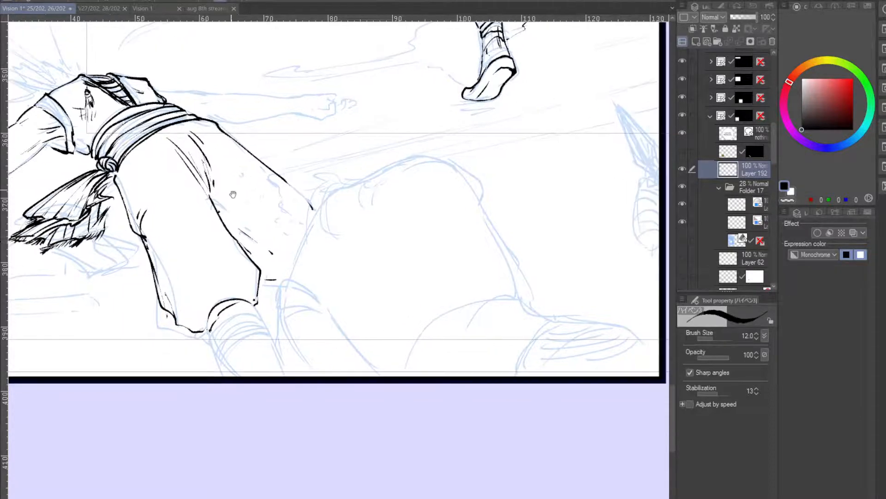
left_click_drag(299, 188, 256, 171)
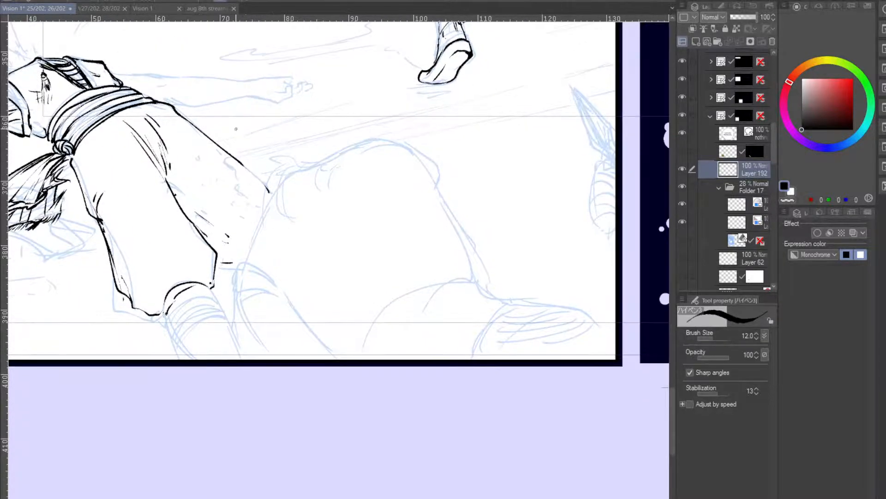
mouse_move(312, 165)
left_mouse_down()
mouse_move(286, 179)
mouse_move(235, 263)
mouse_move(235, 287)
left_mouse_up()
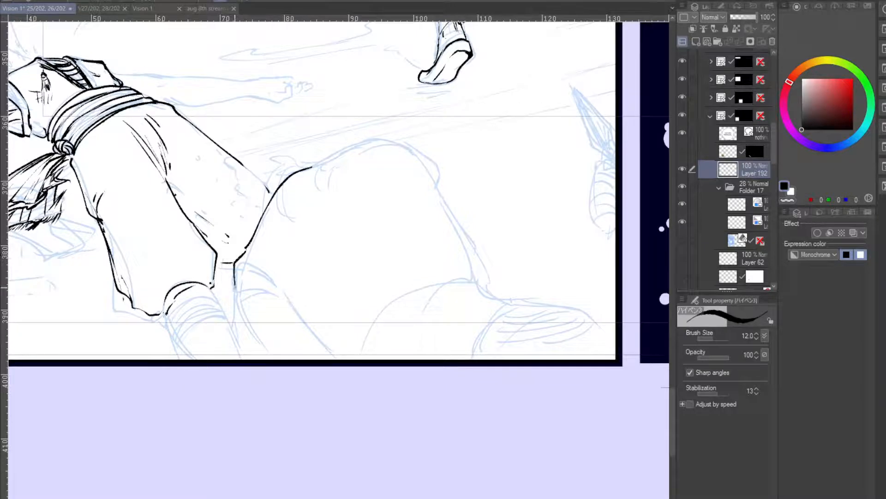
mouse_move(245, 250)
left_mouse_down()
mouse_move(277, 271)
mouse_move(293, 301)
left_mouse_up()
mouse_move(237, 290)
left_mouse_down()
mouse_move(289, 296)
mouse_move(267, 281)
mouse_move(292, 299)
left_mouse_up()
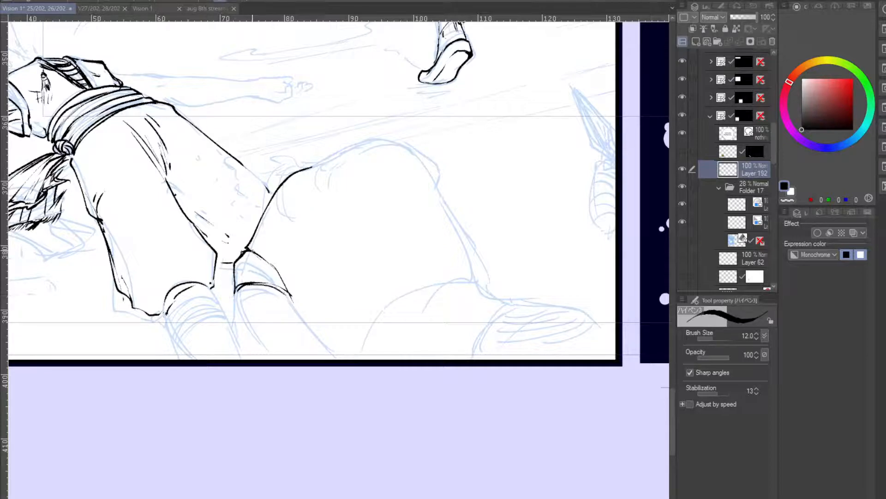
left_click_drag(249, 252, 299, 310)
mouse_move(282, 224)
left_mouse_down()
mouse_move(229, 153)
mouse_move(194, 147)
mouse_move(194, 139)
left_mouse_up()
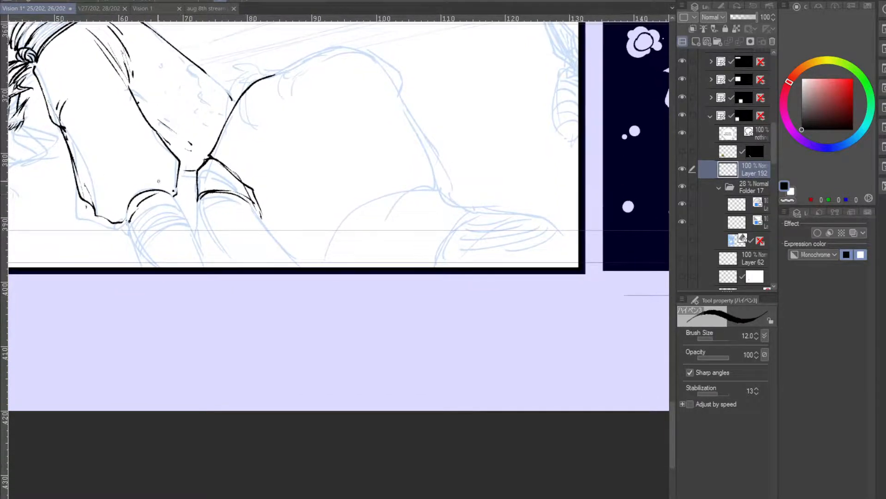
mouse_move(175, 195)
left_mouse_down()
mouse_move(181, 210)
mouse_move(148, 204)
mouse_move(131, 236)
mouse_move(126, 221)
left_mouse_up()
- Ink the lower leg emerging from the far cuff, with both side edges and small inner contour marks
left_click_drag(194, 209, 197, 165)
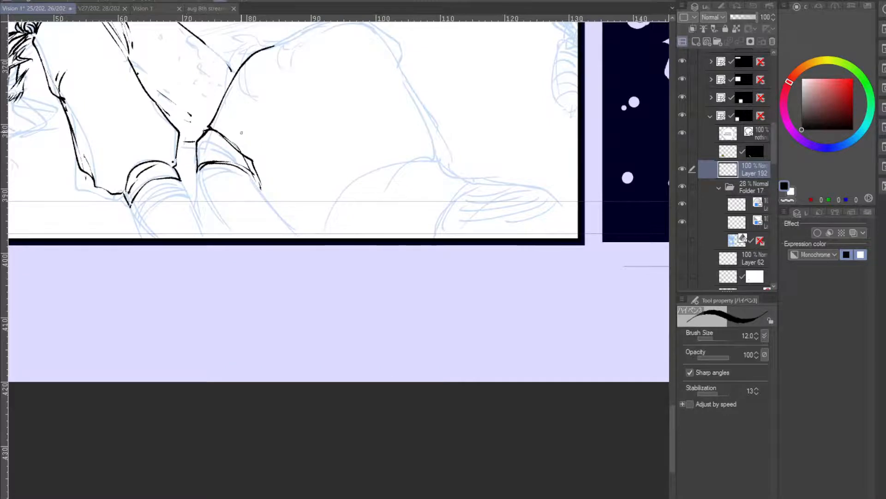
left_click_drag(241, 132, 225, 170)
left_click_drag(183, 206, 187, 270)
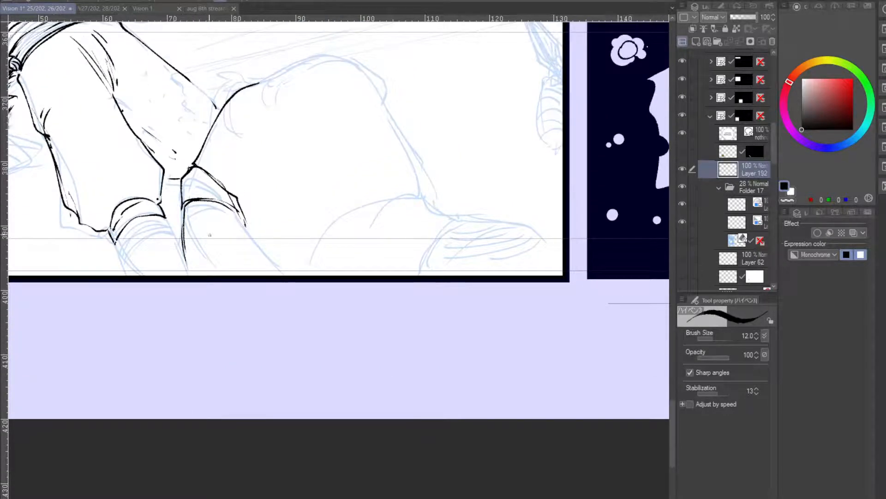
key("ctrl+z")
left_click_drag(184, 205, 185, 243)
mouse_move(212, 212)
left_mouse_down()
mouse_move(215, 243)
mouse_move(201, 250)
left_mouse_up()
left_click_drag(242, 225, 242, 270)
left_click_drag(234, 144, 189, 219)
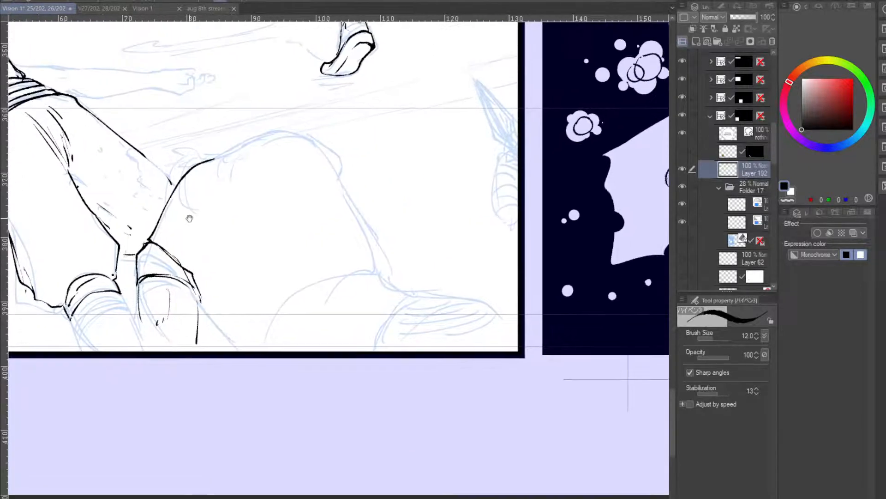
left_click_drag(186, 285, 232, 342)
left_click_drag(199, 309, 242, 352)
- Ink the outer arc of the foreground figure's gathered tuft and the curved band below it
left_click_drag(211, 201, 180, 250)
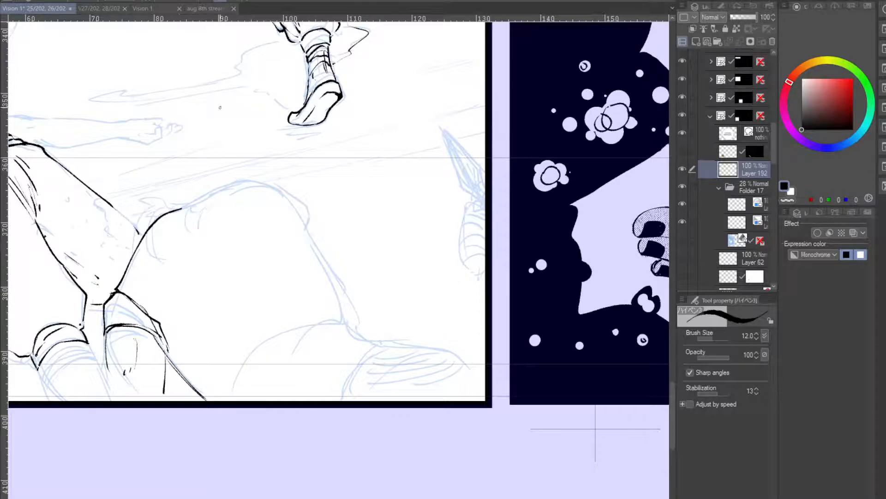
left_click_drag(132, 229, 164, 200)
mouse_move(122, 234)
left_mouse_down()
mouse_move(111, 264)
mouse_move(167, 242)
left_mouse_up()
mouse_move(136, 270)
left_mouse_down()
mouse_move(169, 260)
mouse_move(173, 244)
mouse_move(151, 280)
mouse_move(152, 298)
mouse_move(147, 279)
mouse_move(142, 304)
mouse_move(176, 376)
left_mouse_up()
- Ink the rounded loop and trailing loose strands below the curved band, and add small round studs to the band
left_click_drag(181, 323, 176, 384)
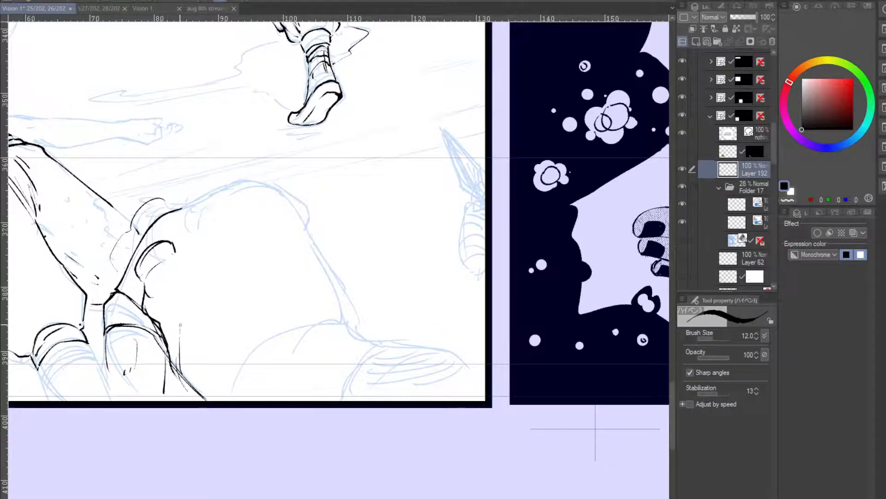
left_click_drag(177, 257, 181, 336)
left_click_drag(185, 300, 173, 364)
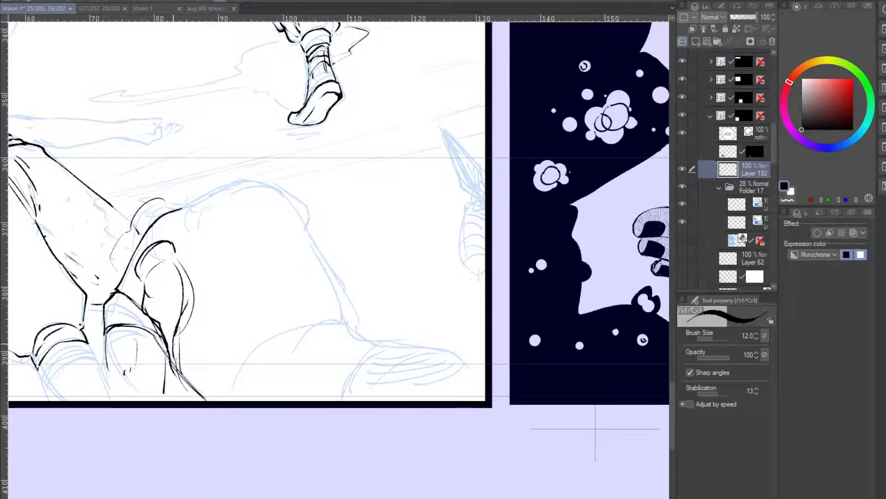
left_click_drag(174, 322, 173, 354)
mouse_move(174, 253)
left_mouse_down()
mouse_move(145, 266)
mouse_move(141, 282)
mouse_move(137, 264)
mouse_move(178, 242)
mouse_move(138, 254)
mouse_move(135, 279)
mouse_move(147, 253)
mouse_move(177, 250)
mouse_move(144, 304)
mouse_move(177, 303)
left_mouse_up()
mouse_move(156, 275)
left_mouse_down()
mouse_move(183, 249)
mouse_move(199, 360)
mouse_move(187, 357)
mouse_move(203, 370)
left_mouse_up()
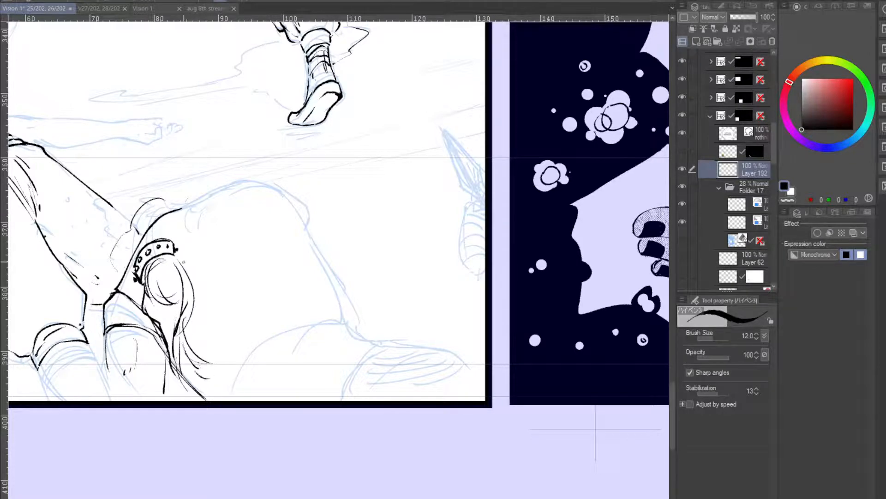
mouse_move(177, 255)
left_mouse_down()
mouse_move(217, 258)
mouse_move(225, 275)
left_mouse_up()
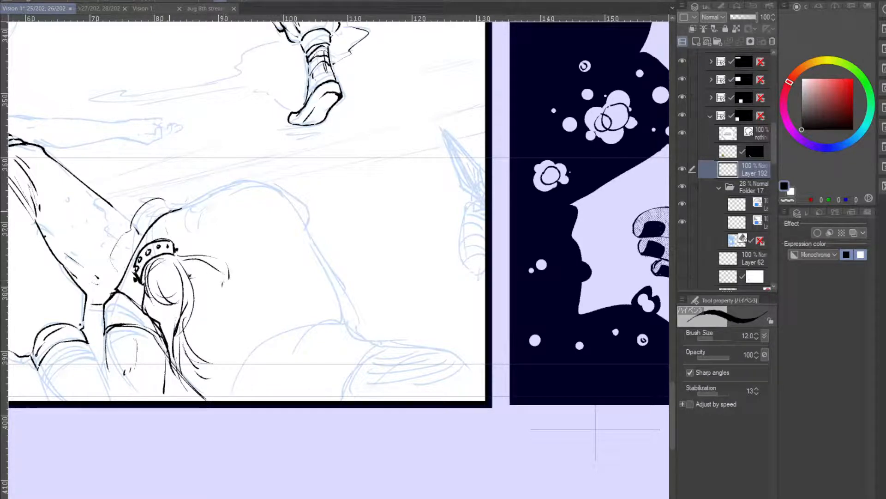
- Ink the first strands of the tuft above the studded band and remove the body outline crossing it
mouse_move(170, 208)
left_mouse_down()
mouse_move(131, 241)
mouse_move(122, 238)
mouse_move(119, 275)
left_mouse_up()
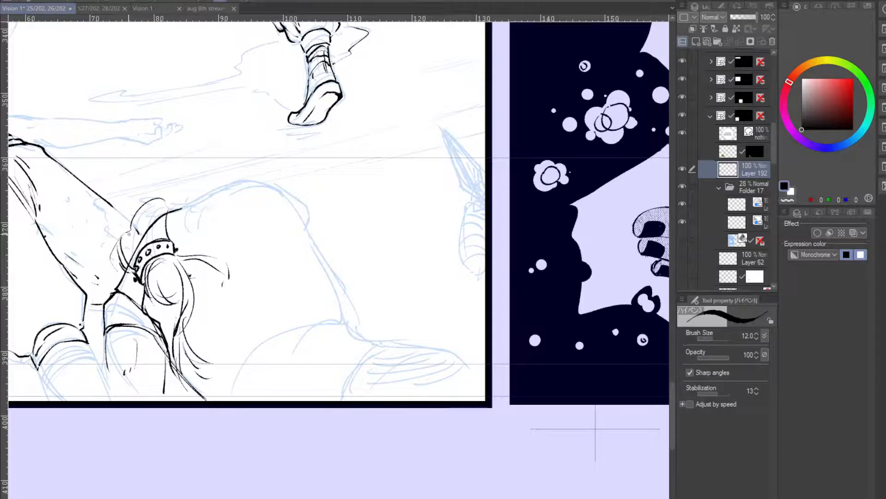
left_click_drag(135, 221, 116, 278)
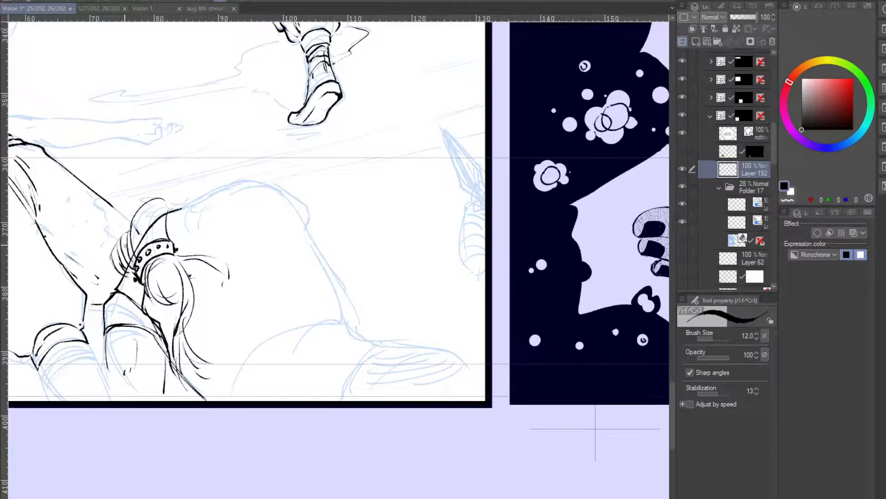
key("ctrl+z")
key("ctrl+z")
key("ctrl+z")
key("ctrl+z")
key("ctrl+z")
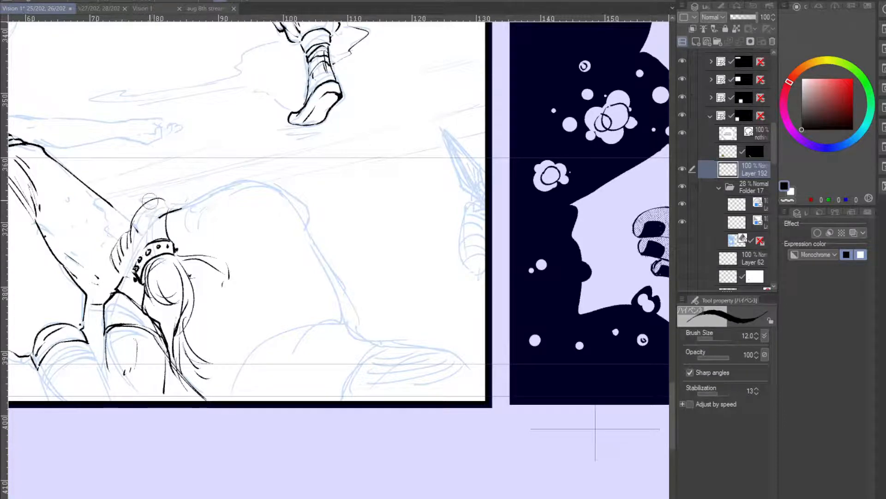
- Fill the gathered tuft with curved strands converging on the studded band, and close its lower end
mouse_move(165, 217)
left_mouse_down()
mouse_move(167, 239)
mouse_move(191, 199)
left_mouse_up()
mouse_move(166, 233)
left_mouse_down()
mouse_move(177, 200)
mouse_move(155, 240)
left_mouse_up()
left_click_drag(155, 209, 145, 240)
mouse_move(150, 228)
left_mouse_down()
mouse_move(113, 264)
mouse_move(132, 273)
left_mouse_up()
mouse_move(139, 211)
left_mouse_down()
mouse_move(112, 263)
mouse_move(137, 278)
left_mouse_up()
left_click_drag(112, 263, 128, 283)
left_click_drag(121, 274, 133, 280)
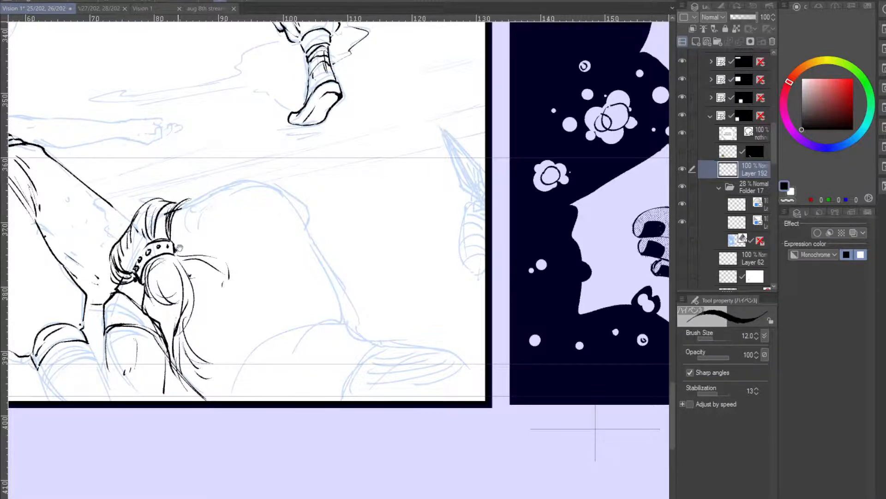
- Ink the foreground figure's body contour from the tuft over the peak and down the far side, doubling the upper slope
left_click_drag(180, 248, 146, 277)
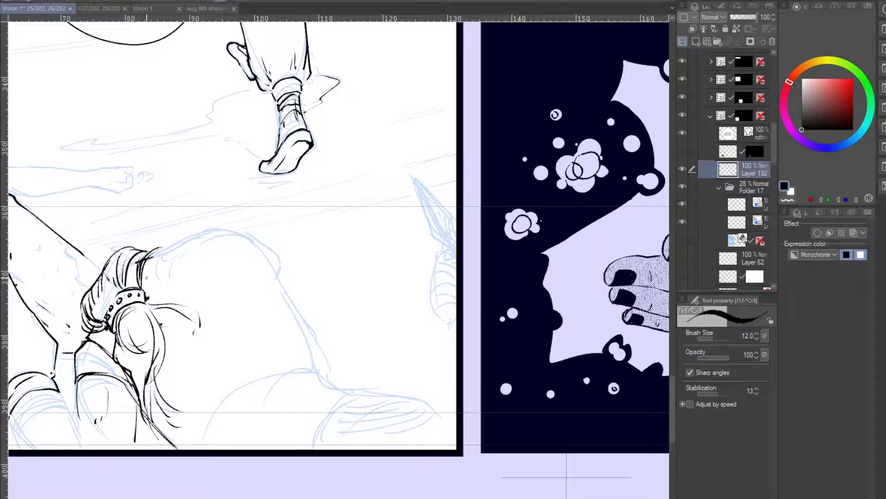
mouse_move(157, 253)
left_mouse_down()
mouse_move(228, 225)
mouse_move(280, 293)
left_mouse_up()
mouse_move(243, 236)
left_mouse_down()
mouse_move(272, 242)
mouse_move(281, 297)
mouse_move(237, 222)
mouse_move(304, 341)
left_mouse_up()
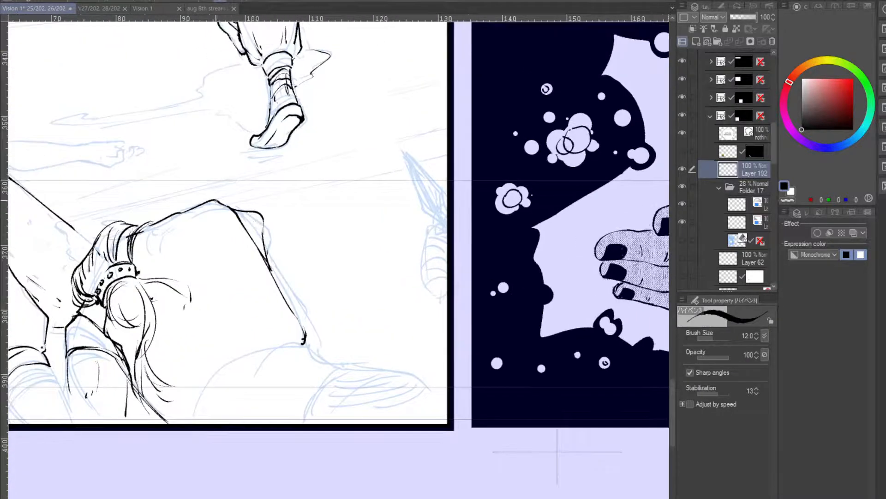
left_click_drag(215, 200, 263, 249)
key("ctrl+z")
left_click_drag(214, 200, 265, 264)
- Ink the curved lower edge of the foreground body, its corner, and a second parallel curve running to the panel border
left_click_drag(245, 210, 209, 182)
left_click_drag(210, 247, 234, 187)
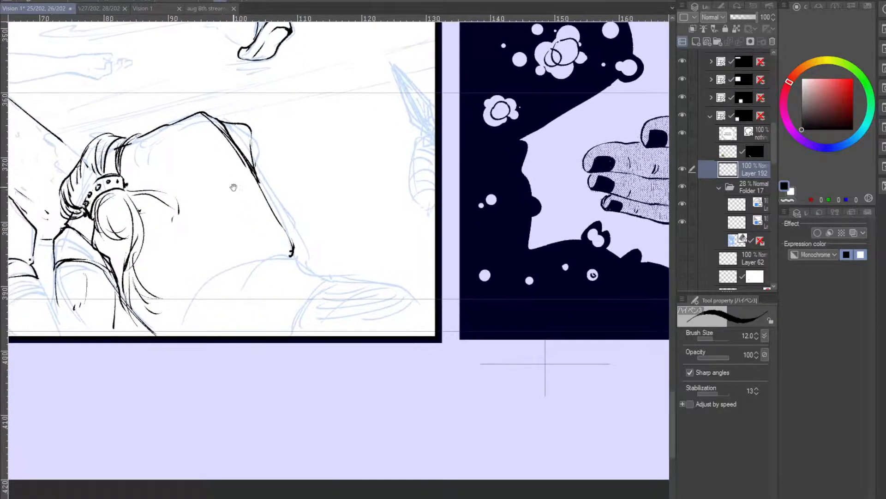
mouse_move(293, 258)
left_mouse_down()
mouse_move(219, 276)
mouse_move(188, 322)
left_mouse_up()
left_click_drag(296, 260, 324, 279)
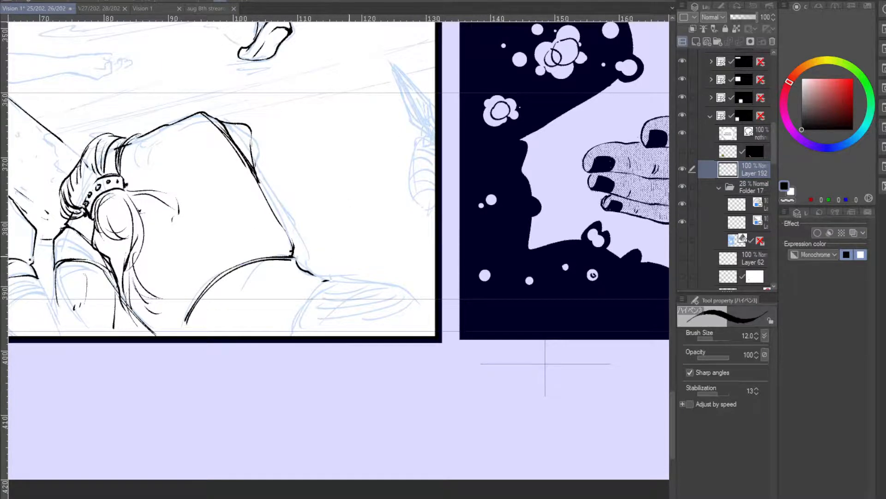
mouse_move(327, 251)
left_mouse_down()
mouse_move(350, 224)
mouse_move(273, 309)
left_mouse_up()
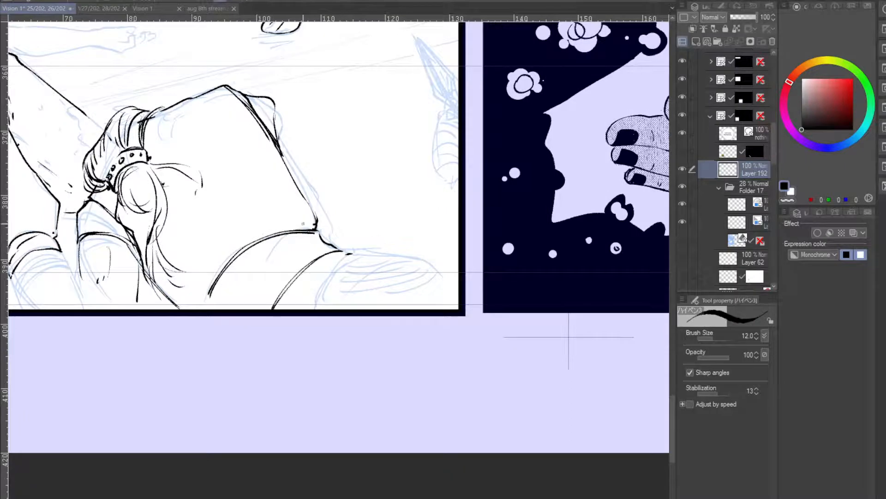
- Hatch the band between the two curves at the foreground body's lower edge with dense, lengthwise strokes
left_click_drag(323, 247, 252, 308)
left_click_drag(295, 261, 259, 287)
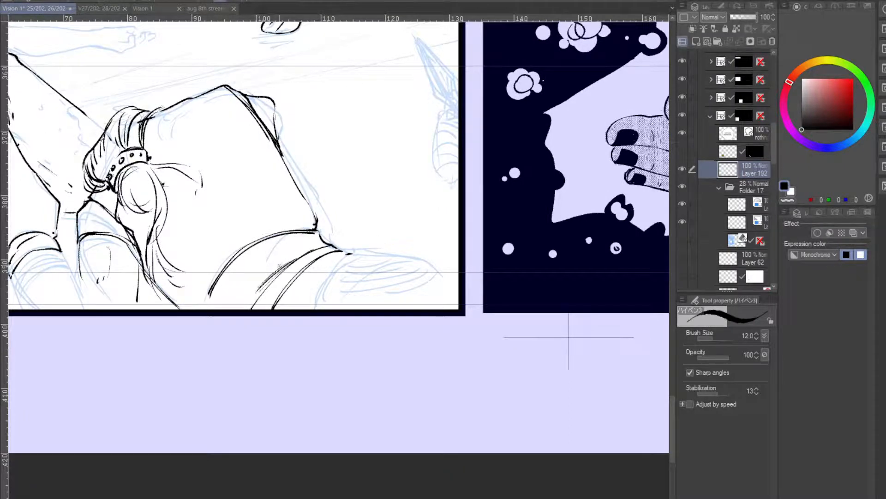
mouse_move(294, 252)
left_mouse_down()
mouse_move(238, 307)
mouse_move(251, 281)
left_mouse_up()
left_click_drag(244, 283, 225, 308)
left_click_drag(279, 253, 225, 307)
left_click_drag(265, 260, 228, 287)
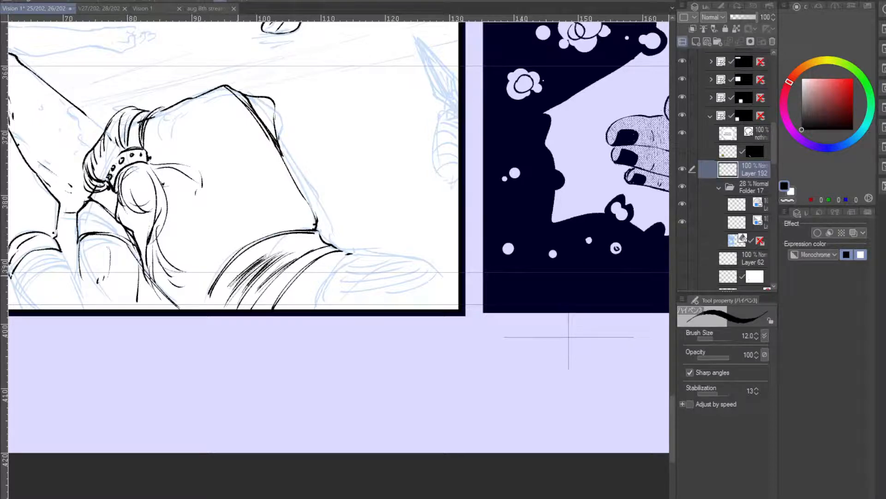
mouse_move(286, 242)
left_mouse_down()
mouse_move(221, 295)
mouse_move(231, 277)
left_mouse_up()
left_click_drag(240, 269, 223, 292)
left_click_drag(281, 239, 236, 272)
left_click_drag(287, 237, 220, 287)
left_click_drag(281, 236, 230, 273)
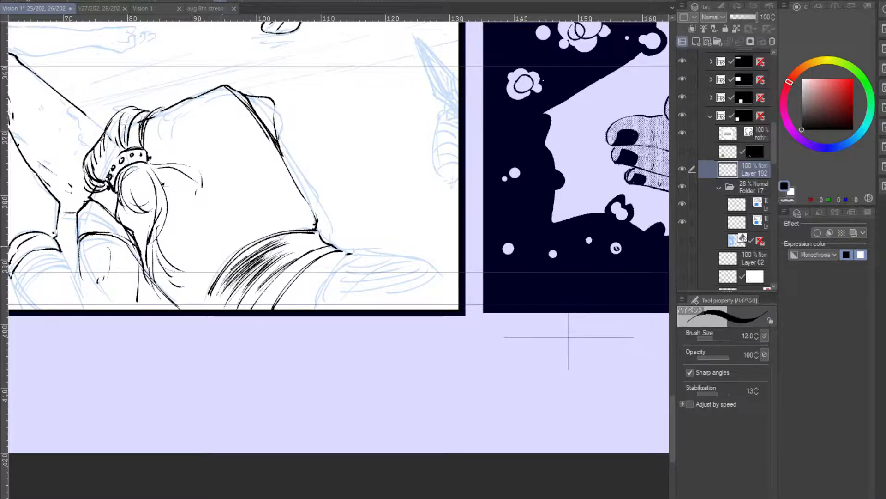
- Extend the band's hatching up to its top corner and along its outer curve
mouse_move(262, 248)
left_mouse_down()
mouse_move(245, 259)
mouse_move(270, 306)
left_mouse_up()
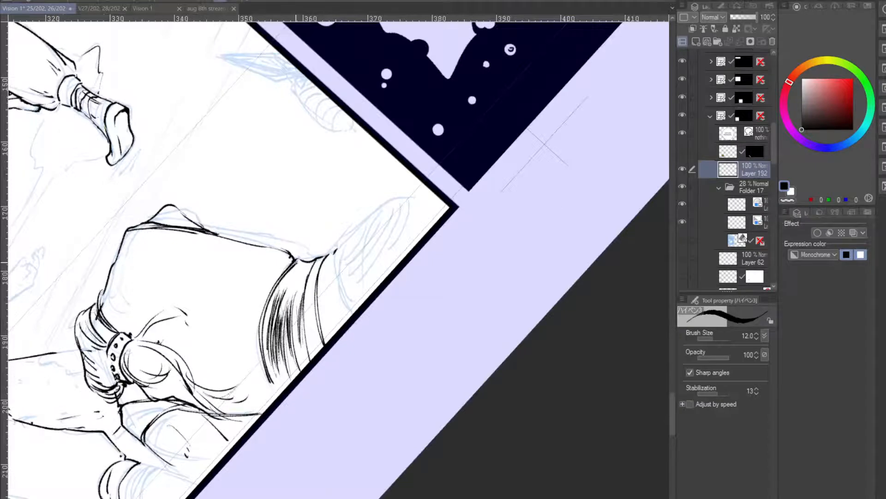
left_click_drag(305, 260, 286, 295)
mouse_move(300, 270)
left_mouse_down()
mouse_move(282, 305)
mouse_move(300, 299)
mouse_move(274, 306)
mouse_move(278, 296)
mouse_move(312, 345)
left_mouse_up()
mouse_move(321, 264)
left_mouse_down()
mouse_move(309, 348)
mouse_move(307, 326)
left_mouse_up()
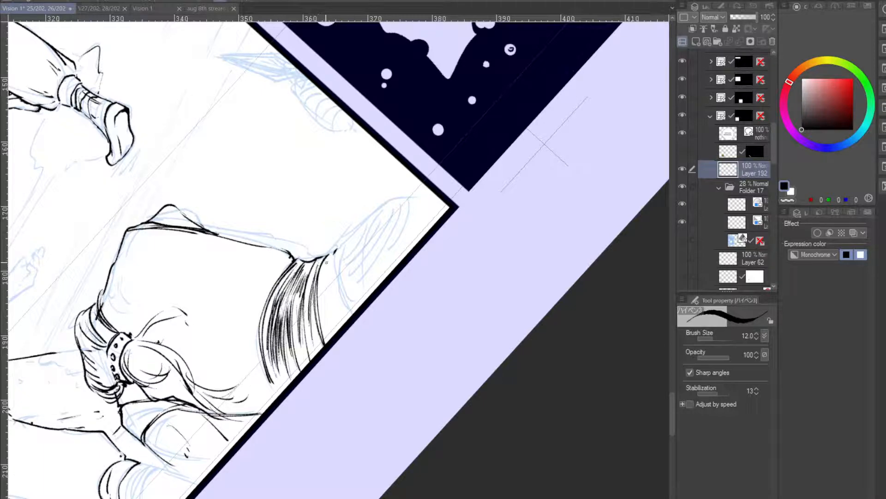
mouse_move(330, 253)
left_mouse_down()
mouse_move(385, 208)
mouse_move(367, 300)
left_mouse_up()
left_click_drag(384, 210, 353, 304)
key("ctrl+z")
key("ctrl+z")
key("ctrl+z")
key("ctrl+z")
- Ink overlapping curved fold strokes on the gathered section just beyond the hatched band
mouse_move(355, 233)
left_mouse_down()
mouse_move(337, 304)
mouse_move(328, 296)
left_mouse_up()
left_click_drag(339, 250, 319, 297)
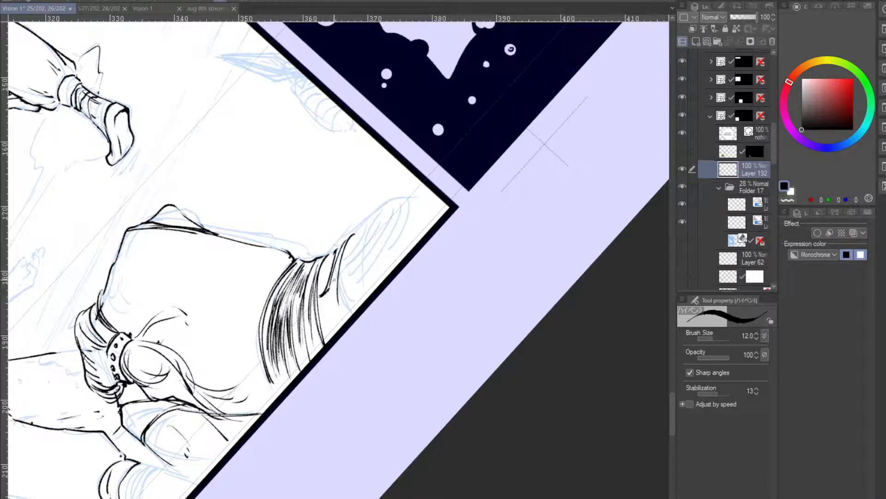
mouse_move(333, 253)
left_mouse_down()
mouse_move(317, 342)
mouse_move(323, 307)
left_mouse_up()
left_click_drag(340, 273, 326, 323)
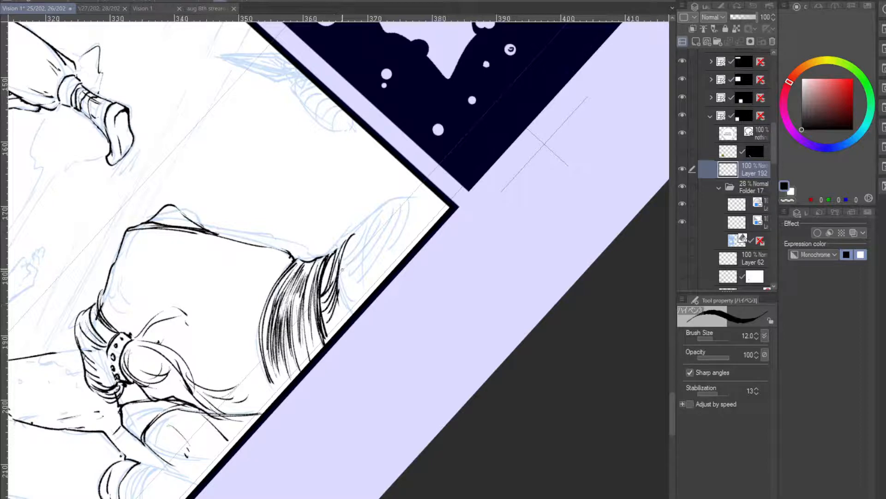
left_click_drag(346, 252, 339, 290)
mouse_move(362, 230)
left_mouse_down()
mouse_move(344, 260)
mouse_move(344, 252)
left_mouse_up()
left_click_drag(380, 212, 351, 298)
left_click_drag(352, 255, 345, 292)
left_click_drag(349, 257, 342, 292)
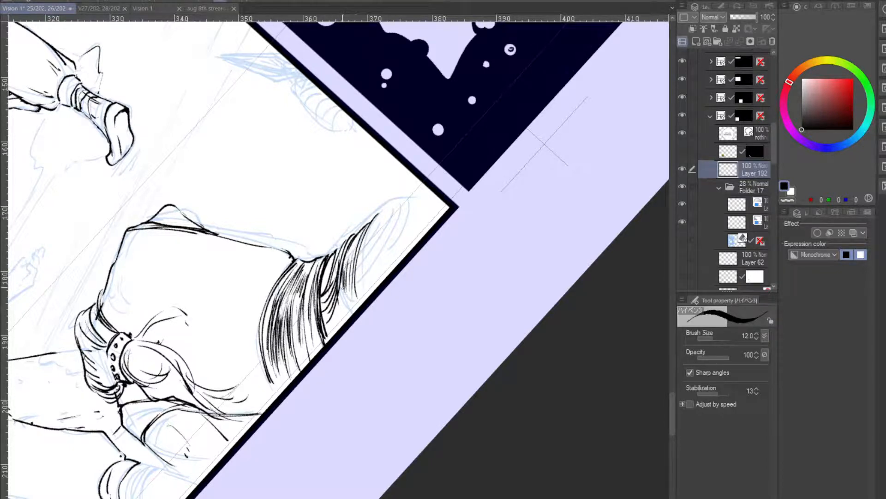
- Continue the curved fold strokes and the gathered section's upper edge out to the panel's lower corner
mouse_move(391, 204)
left_mouse_down()
mouse_move(382, 275)
mouse_move(377, 258)
mouse_move(366, 264)
left_mouse_up()
left_click_drag(379, 215, 367, 266)
left_click_drag(371, 230, 361, 273)
mouse_move(393, 208)
left_mouse_down()
mouse_move(380, 276)
mouse_move(424, 186)
left_mouse_up()
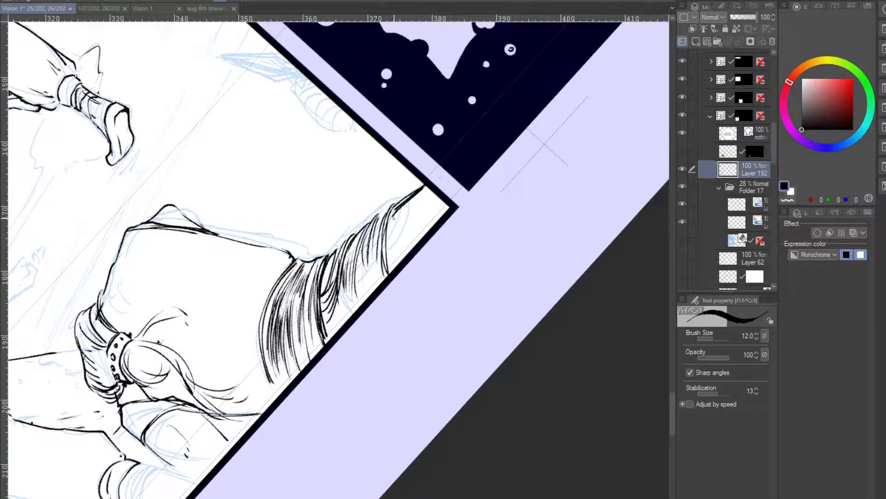
mouse_move(393, 218)
left_mouse_down()
mouse_move(385, 225)
mouse_move(424, 184)
left_mouse_up()
mouse_move(336, 155)
left_mouse_down()
mouse_move(369, 306)
mouse_move(435, 271)
left_mouse_up()
key("ctrl+at")
left_click_drag(350, 240, 367, 297)
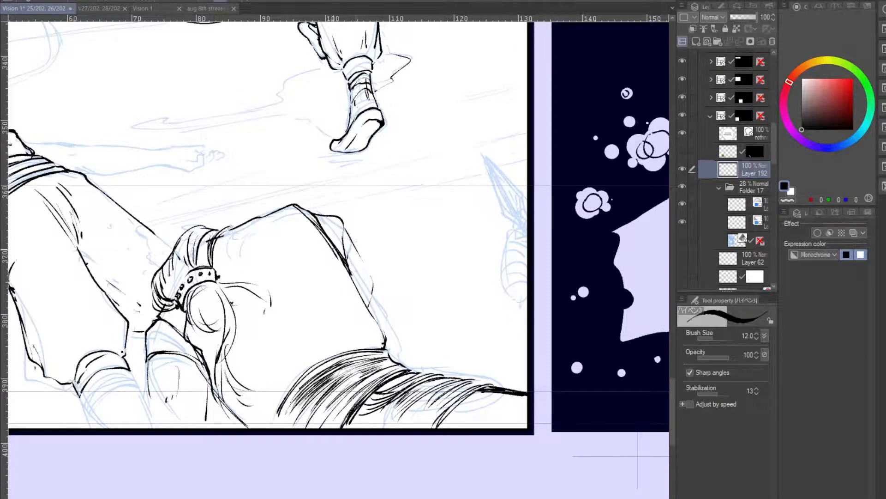
- Ink long curved strands trailing from the foreground figure's hair tie down to the panel's lower edge
left_click_drag(335, 213, 439, 203)
left_click_drag(302, 362, 308, 418)
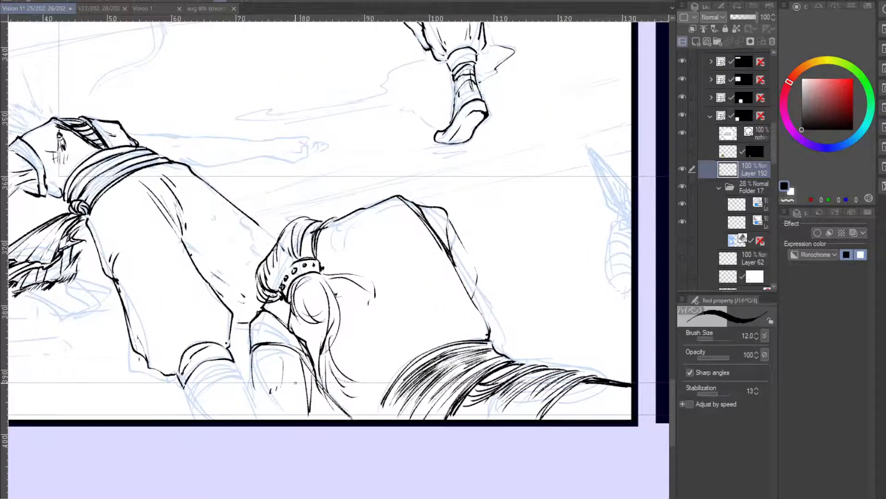
mouse_move(309, 354)
left_mouse_down()
mouse_move(312, 413)
mouse_move(310, 399)
mouse_move(325, 419)
left_mouse_up()
left_click_drag(316, 377, 348, 421)
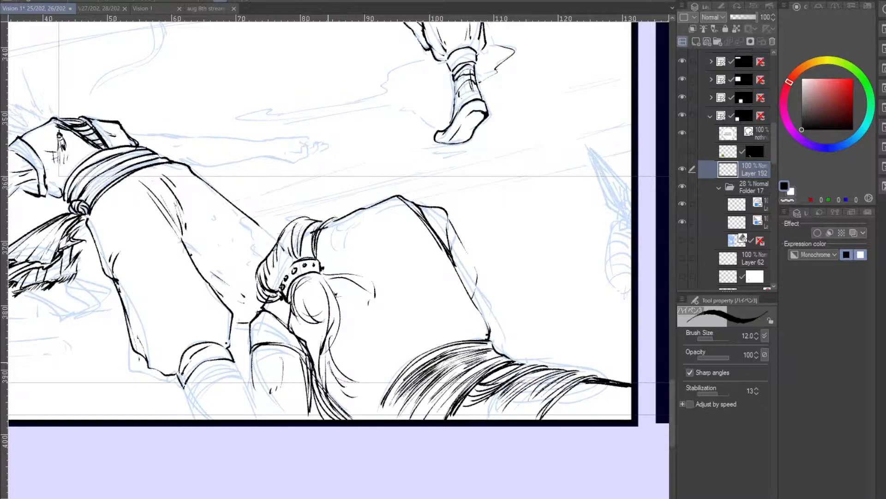
left_click_drag(323, 361, 328, 387)
- Ink the wrapped bands around the lying figure's lower leg with closely spaced curved strokes down to the panel border
mouse_move(230, 247)
left_mouse_down()
mouse_move(325, 289)
mouse_move(354, 231)
left_mouse_up()
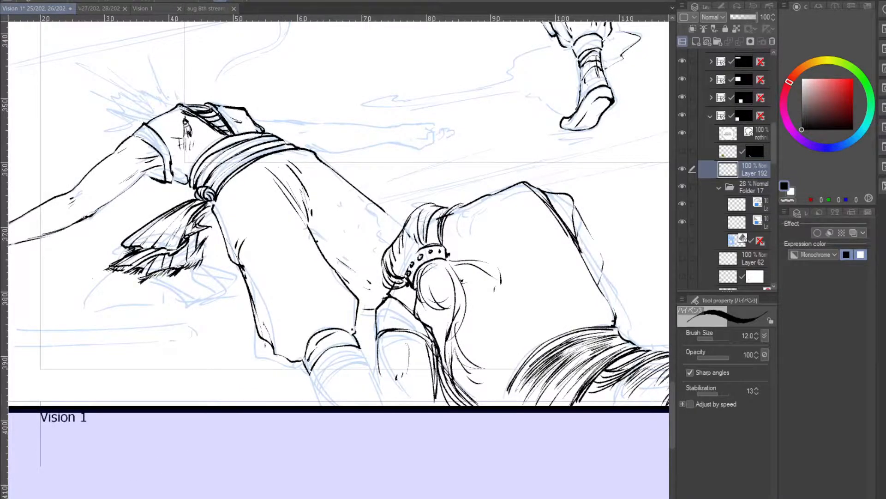
mouse_move(258, 397)
left_mouse_down()
mouse_move(187, 439)
mouse_move(233, 291)
left_mouse_up()
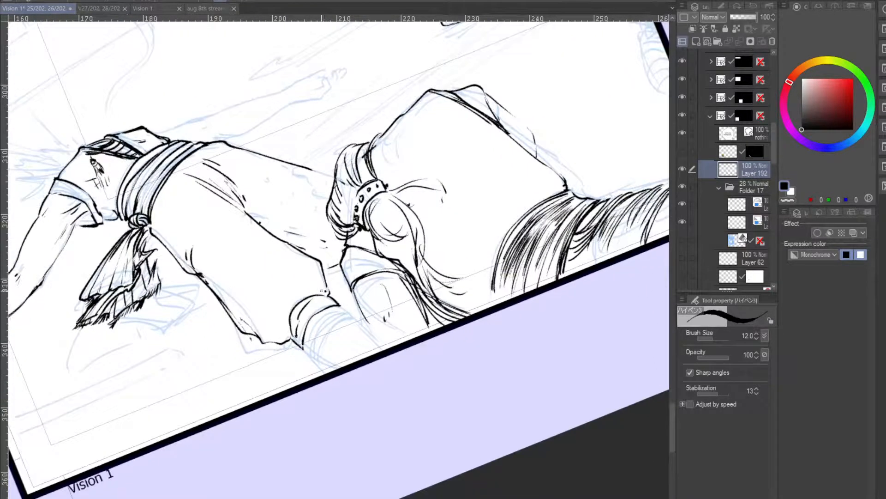
left_click_drag(340, 307, 372, 348)
left_click_drag(305, 352, 345, 376)
mouse_move(302, 347)
left_mouse_down()
mouse_move(337, 370)
mouse_move(303, 350)
left_mouse_up()
mouse_move(342, 308)
left_mouse_down()
mouse_move(311, 337)
mouse_move(316, 323)
mouse_move(307, 349)
mouse_move(306, 336)
mouse_move(335, 319)
mouse_move(321, 362)
mouse_move(318, 344)
mouse_move(324, 364)
left_mouse_up()
mouse_move(358, 323)
left_mouse_down()
mouse_move(345, 373)
mouse_move(343, 362)
mouse_move(372, 336)
mouse_move(351, 364)
left_mouse_up()
mouse_move(254, 240)
left_mouse_down()
mouse_move(339, 266)
mouse_move(418, 249)
mouse_move(300, 409)
left_mouse_up()
left_click_drag(403, 327, 372, 342)
- Ink both contours of the lying figure's outstretched far arm, from the shoulder to the wrist
key("ctrl+@")
left_click_drag(170, 464, 114, 476)
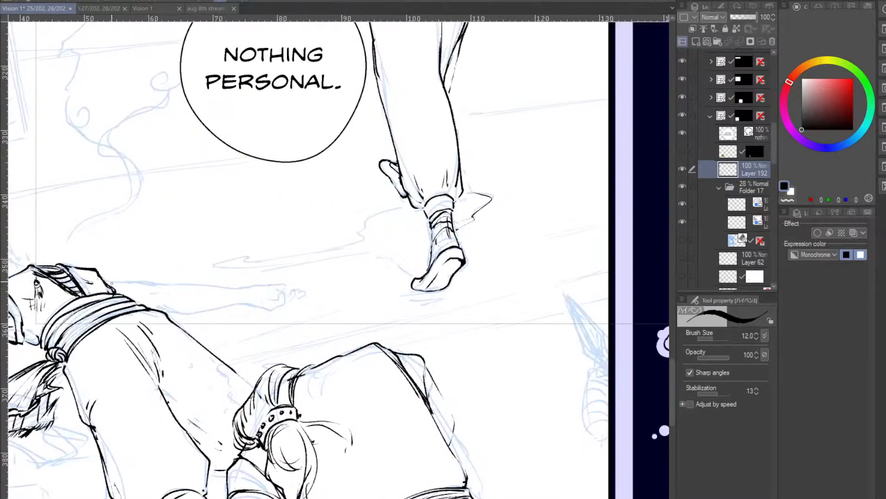
mouse_move(100, 276)
left_mouse_down()
mouse_move(257, 286)
mouse_move(242, 286)
left_mouse_up()
left_click_drag(149, 307, 177, 313)
left_click_drag(311, 461, 101, 450)
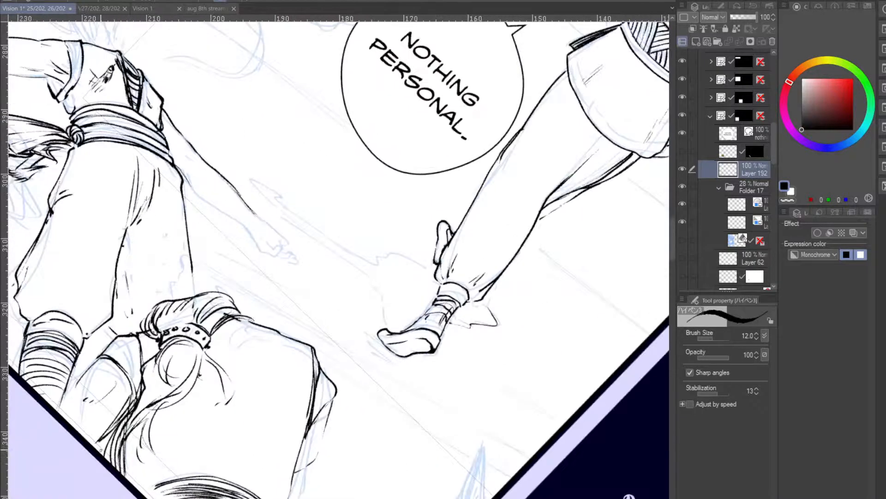
mouse_move(187, 182)
left_mouse_down()
mouse_move(243, 221)
mouse_move(267, 241)
left_mouse_up()
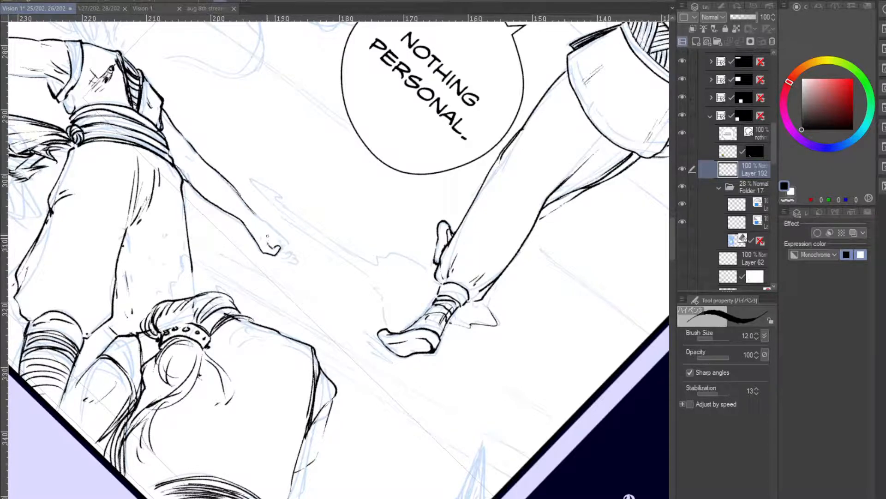
- Ink the fingers and finish the open hand of the lying figure's outstretched arm
left_click(166, 498)
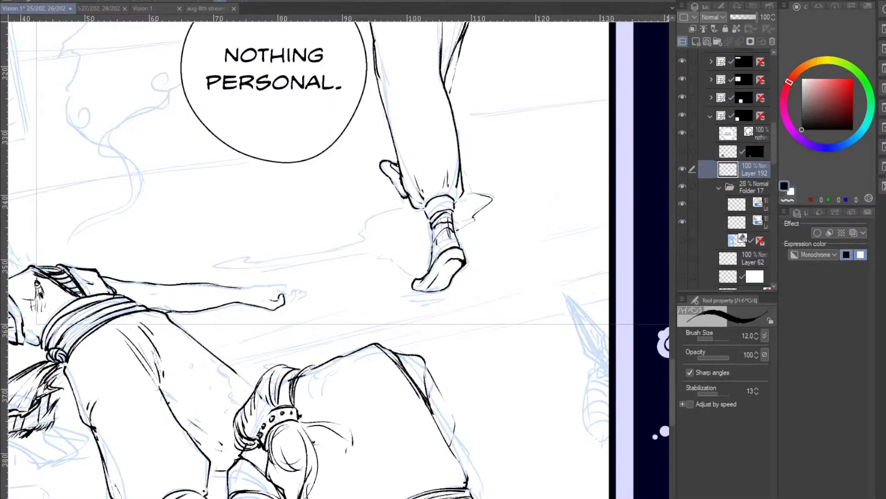
key("minus")
mouse_move(325, 332)
left_mouse_down()
mouse_move(322, 315)
mouse_move(322, 323)
mouse_move(333, 309)
mouse_move(315, 325)
left_mouse_up()
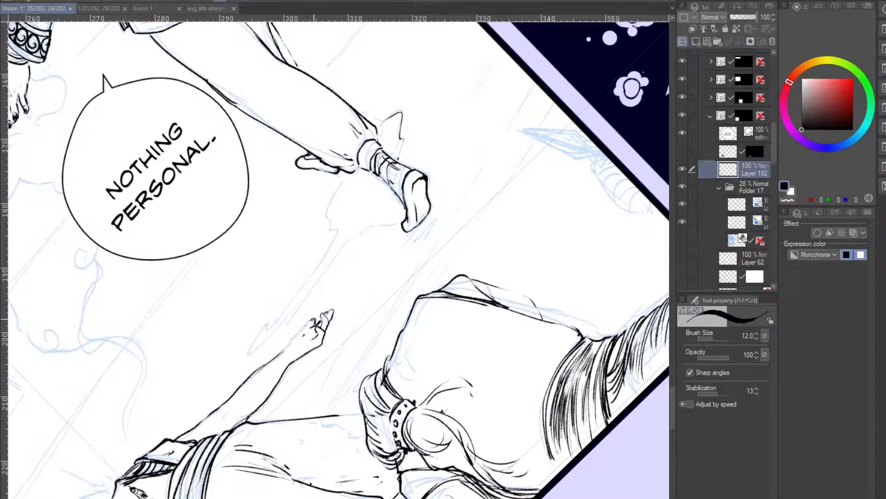
- Hatch a narrow cast shadow along the underside of the lying figure's outstretched arm, undoing the first strokes and redrawing them
mouse_move(314, 318)
left_mouse_down()
mouse_move(287, 346)
mouse_move(301, 355)
mouse_move(273, 393)
left_mouse_up()
key("ctrl+z")
key("ctrl+z")
mouse_move(304, 355)
left_mouse_down()
mouse_move(251, 420)
mouse_move(283, 388)
left_mouse_up()
left_click_drag(271, 387, 298, 321)
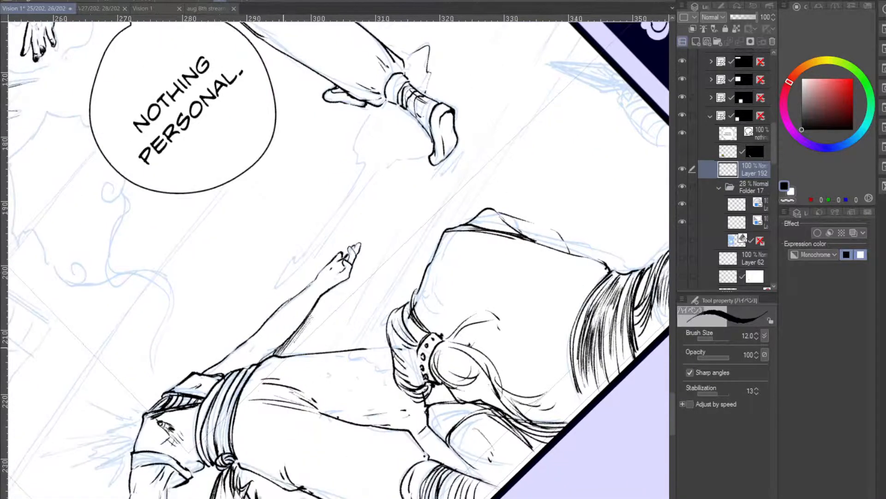
left_click_drag(279, 361, 295, 341)
left_click_drag(284, 359, 295, 347)
- Hatch the ground shadow between the lying figure's near arm, its sleeve edge and the knotted sash
left_click_drag(315, 310, 417, 191)
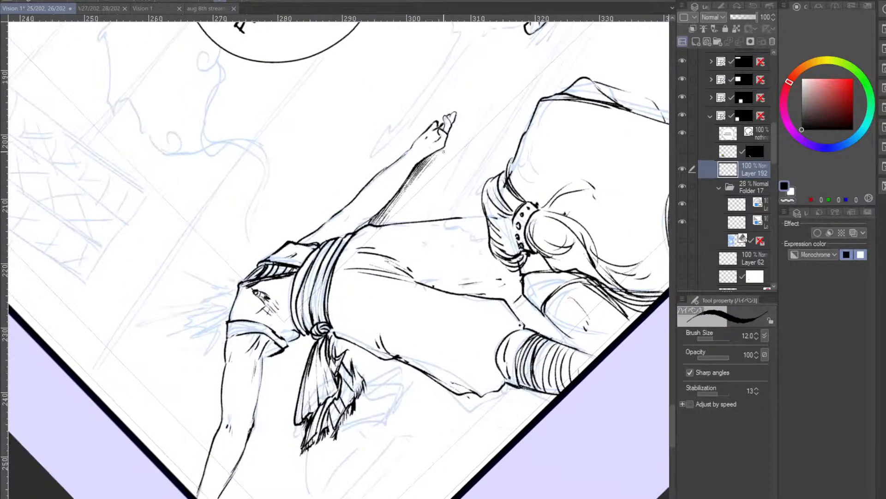
left_click_drag(261, 364, 272, 354)
mouse_move(261, 395)
left_mouse_down()
mouse_move(282, 353)
mouse_move(306, 333)
left_mouse_up()
left_click_drag(291, 369, 309, 337)
mouse_move(295, 368)
left_mouse_down()
mouse_move(309, 344)
mouse_move(304, 355)
mouse_move(301, 344)
mouse_move(309, 358)
left_mouse_up()
left_click_drag(316, 349, 313, 366)
mouse_move(323, 353)
left_mouse_down()
mouse_move(317, 369)
mouse_move(302, 350)
left_mouse_up()
mouse_move(309, 344)
left_mouse_down()
mouse_move(304, 354)
mouse_move(347, 300)
left_mouse_up()
left_click_drag(266, 333, 254, 367)
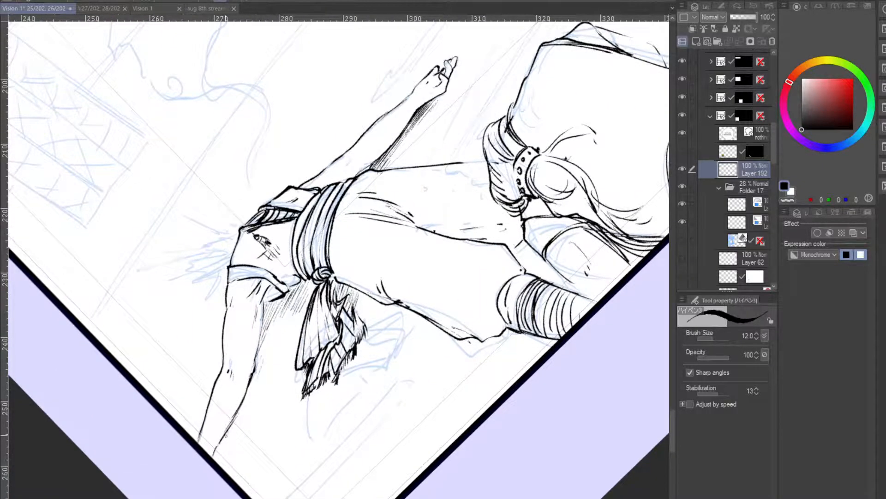
- Continue the ground shadow hatching along the inner edge of the lying figure's near forearm
left_click_drag(232, 425, 226, 443)
mouse_move(245, 401)
left_mouse_down()
mouse_move(229, 444)
mouse_move(245, 405)
left_mouse_up()
left_click_drag(255, 392, 249, 408)
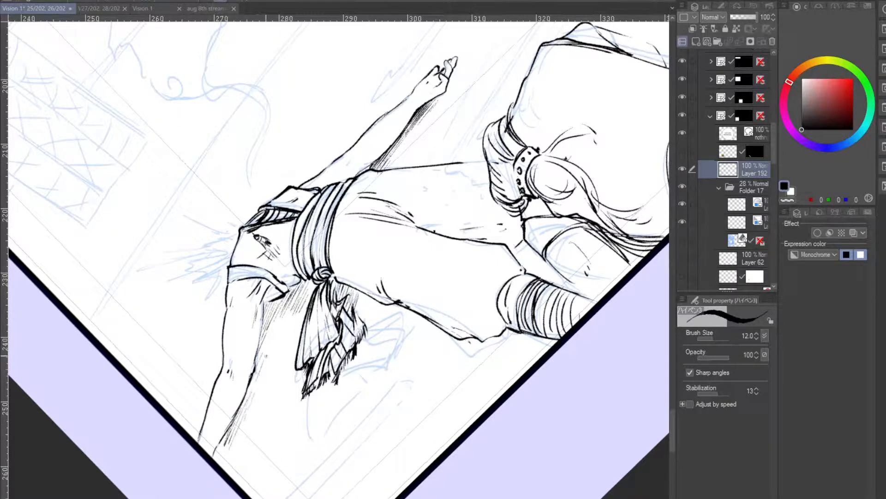
left_click_drag(275, 328, 258, 405)
left_click_drag(279, 361, 226, 415)
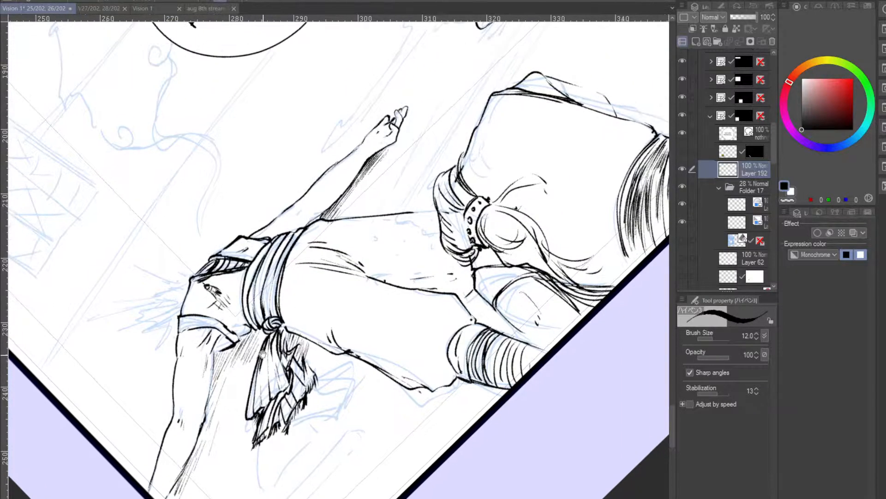
- Hatch the ground shadow below the lying figure's bent knee and fill the gap between its legs with hatching
left_click_drag(295, 319, 343, 282)
mouse_move(498, 345)
left_mouse_down()
mouse_move(309, 353)
mouse_move(226, 380)
left_mouse_up()
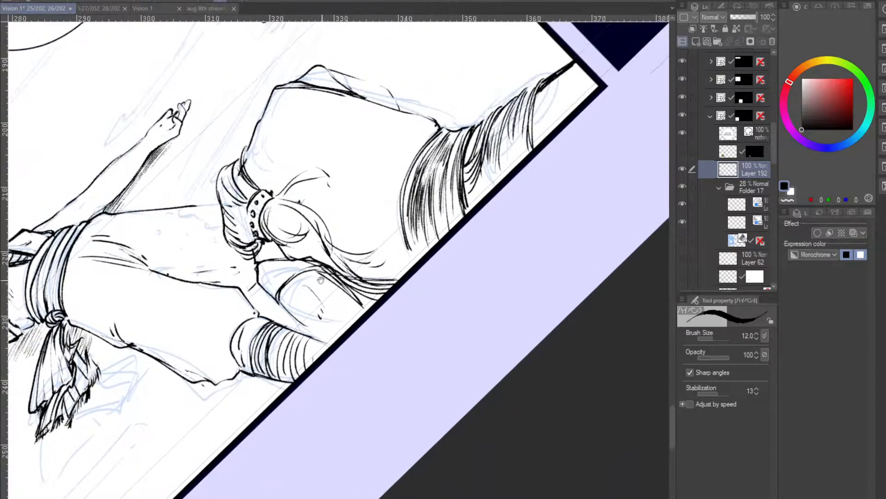
mouse_move(252, 288)
left_mouse_down()
mouse_move(258, 305)
mouse_move(271, 288)
mouse_move(263, 317)
left_mouse_up()
mouse_move(204, 392)
left_mouse_down()
mouse_move(196, 403)
mouse_move(210, 406)
left_mouse_up()
mouse_move(221, 391)
left_mouse_down()
mouse_move(214, 416)
mouse_move(231, 382)
mouse_move(243, 399)
left_mouse_up()
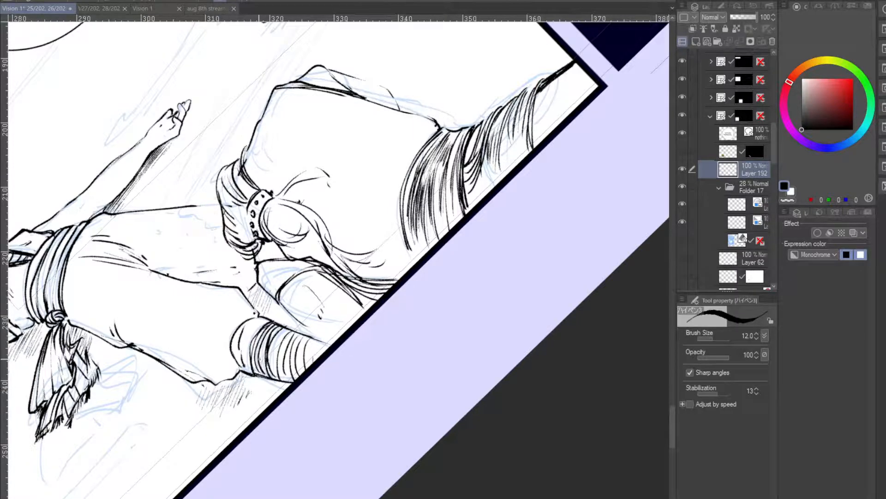
left_click_drag(274, 304, 273, 324)
- Hatch the ground shadow along the lying figure's thigh, from the sash tails toward the knee
key("ctrl+at")
left_click_drag(248, 241, 291, 405)
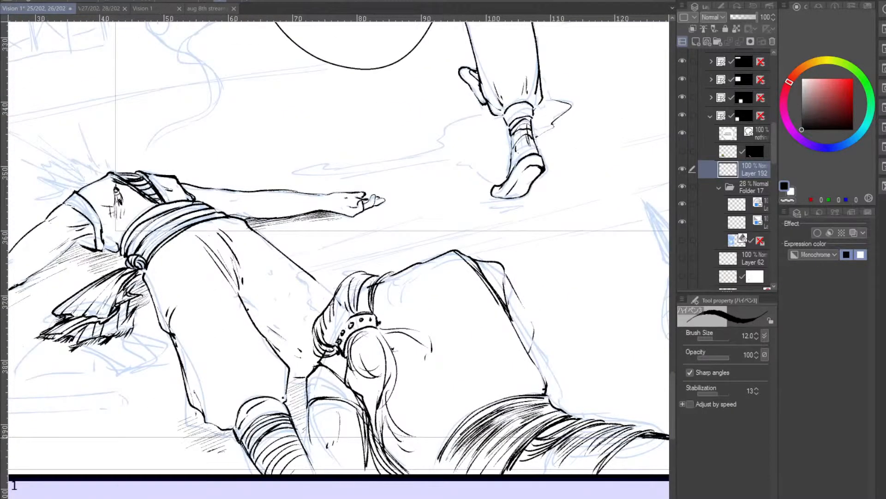
mouse_move(242, 307)
left_mouse_down()
mouse_move(262, 335)
mouse_move(239, 286)
mouse_move(242, 361)
mouse_move(241, 346)
left_mouse_up()
left_click_drag(240, 344, 180, 326)
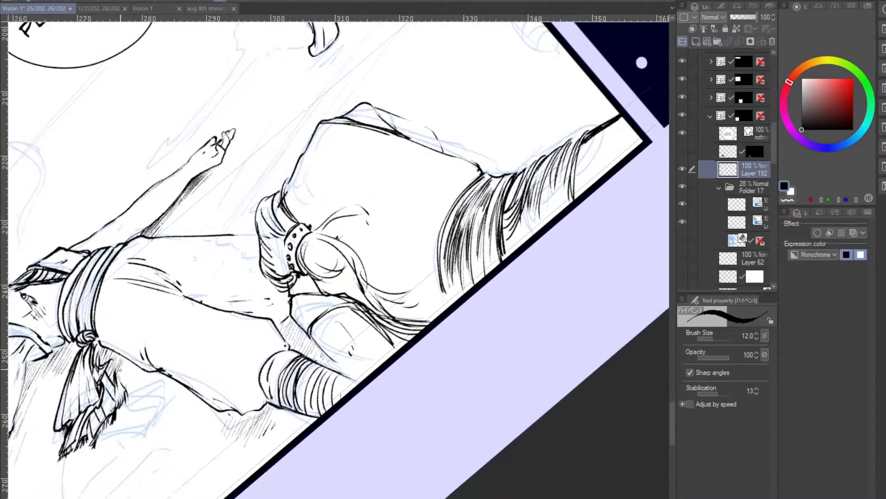
left_click_drag(123, 365, 118, 382)
left_click_drag(128, 364, 131, 390)
mouse_move(145, 377)
left_mouse_down()
mouse_move(136, 396)
mouse_move(157, 394)
mouse_move(174, 406)
mouse_move(178, 393)
mouse_move(185, 408)
left_mouse_up()
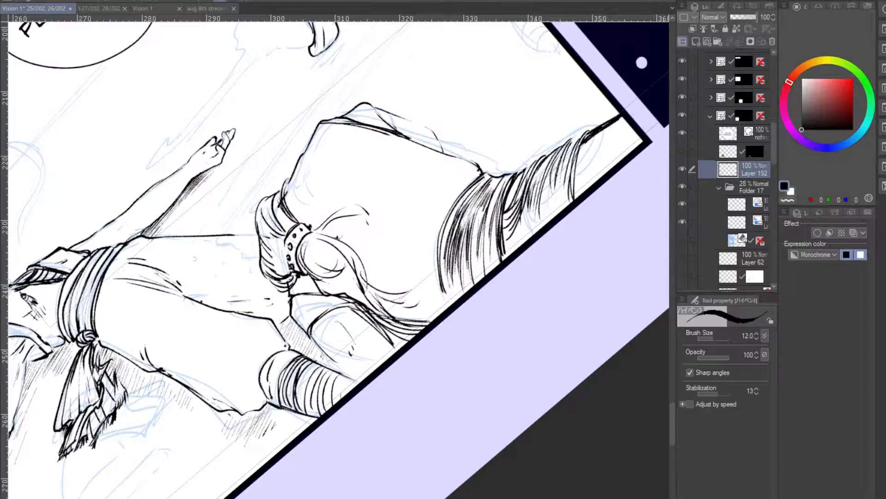
- Ink a long, thin floor line above the lying figure's outstretched arm, running up to the "Nothing personal" speech bubble
left_click_drag(294, 261, 310, 270)
left_click_drag(240, 158, 310, 247)
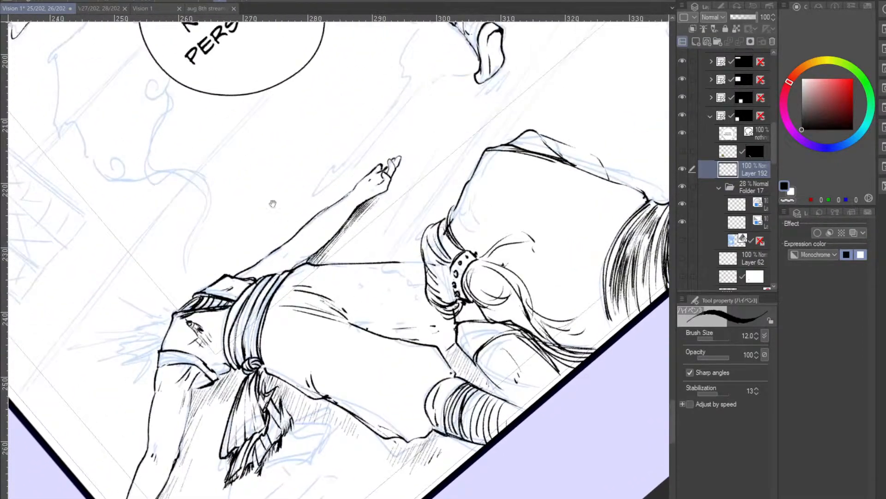
mouse_move(273, 204)
left_mouse_down()
mouse_move(376, 198)
mouse_move(381, 228)
mouse_move(348, 232)
mouse_move(186, 432)
left_mouse_up()
left_click_drag(186, 432, 324, 261)
left_click_drag(296, 295, 187, 429)
left_click_drag(271, 325, 341, 248)
left_click_drag(317, 277, 261, 344)
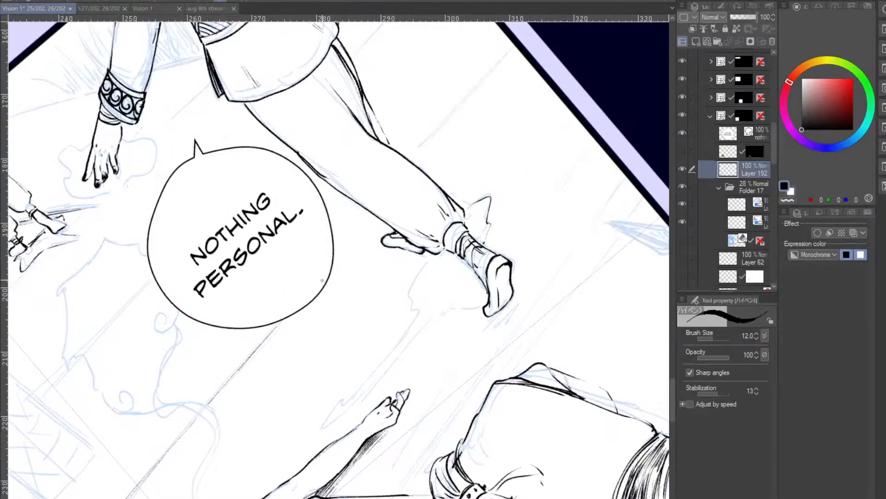
- Continue the floor line past the speech bubble and ink parallel floor lines on the far side of the walking figure's legs
left_click_drag(362, 258, 293, 323)
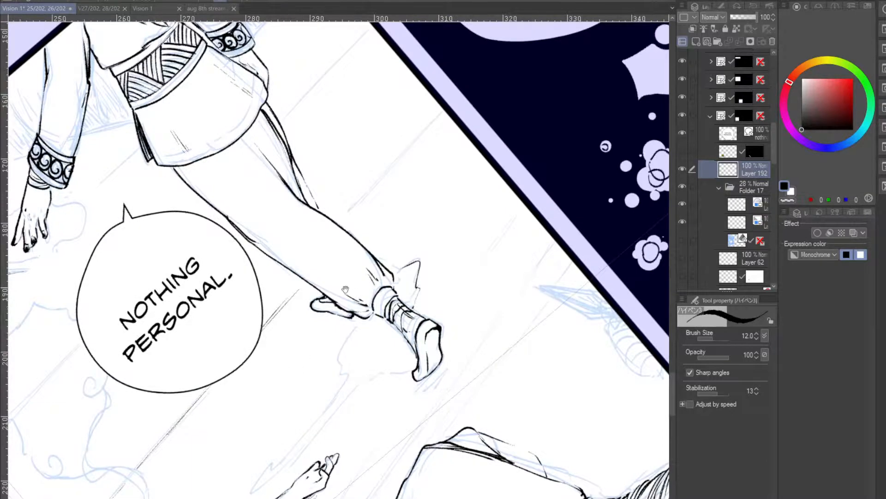
left_click_drag(345, 290, 317, 329)
left_click_drag(322, 296, 327, 313)
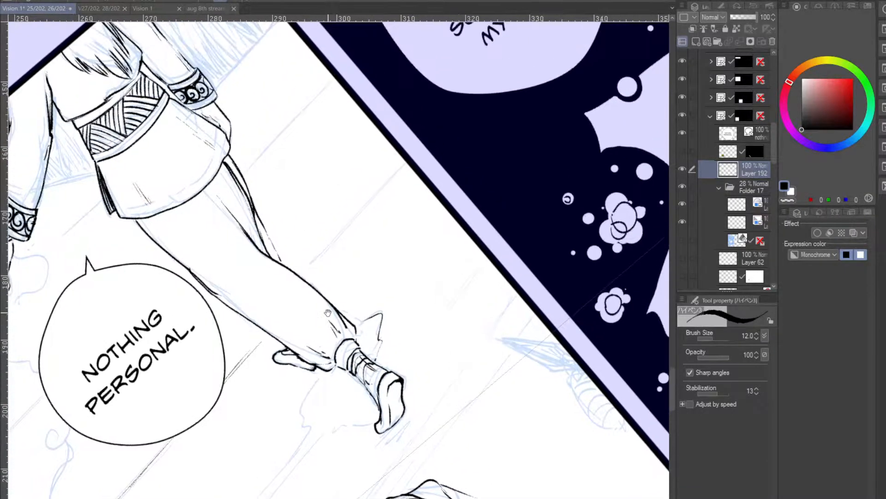
left_click_drag(346, 273, 302, 394)
mouse_move(398, 181)
left_mouse_down()
mouse_move(368, 269)
mouse_move(435, 206)
left_mouse_up()
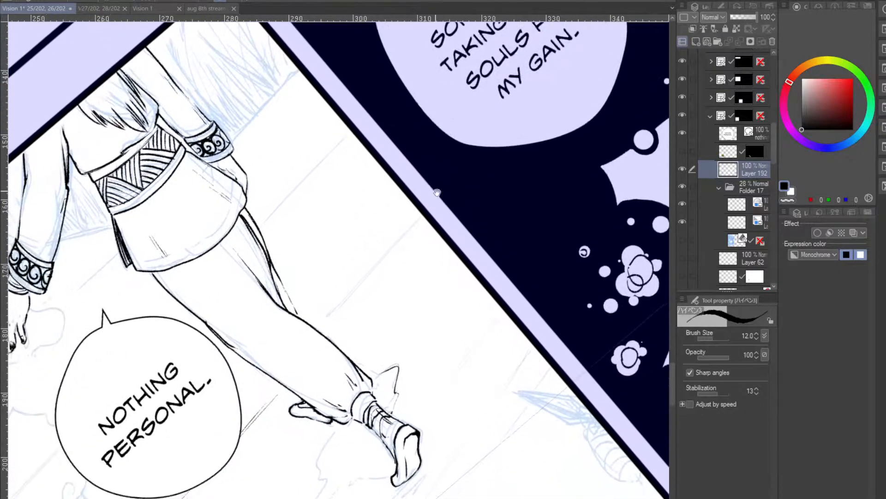
left_click_drag(323, 328, 416, 227)
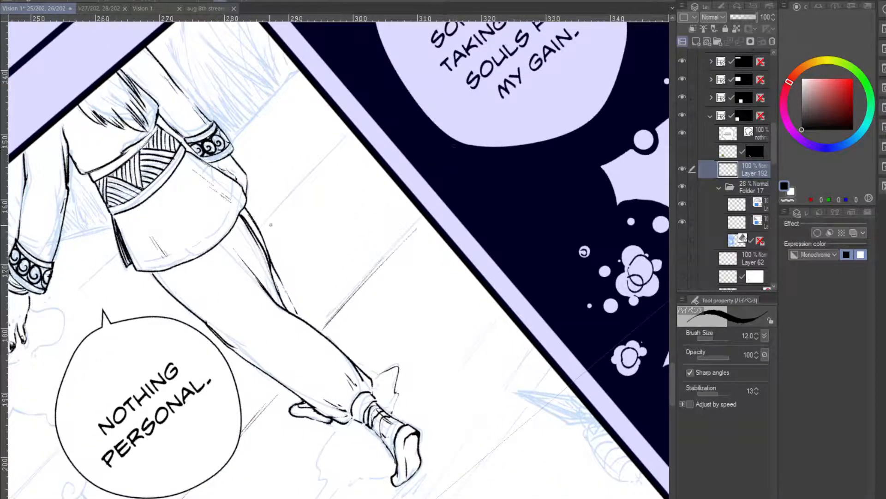
- Extend the parallel floor lines across the empty ground toward the distant figure's feet and the panel's outer border
left_click_drag(196, 297, 338, 167)
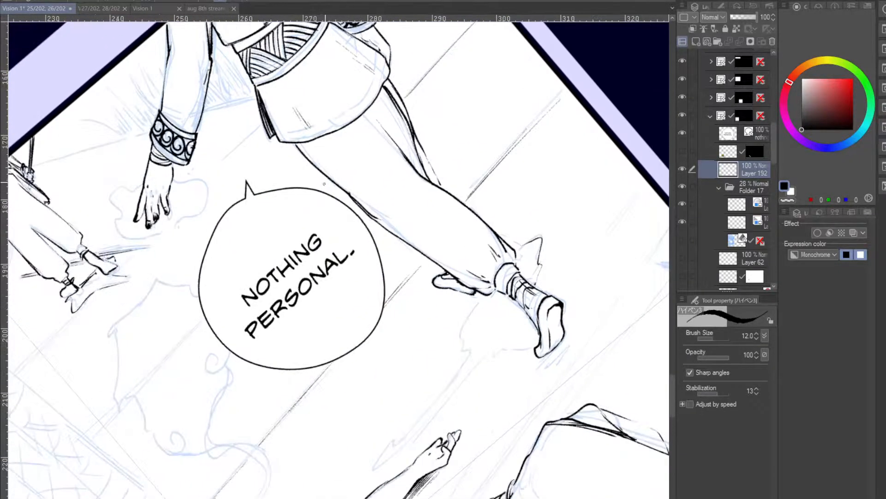
left_click_drag(272, 285, 372, 179)
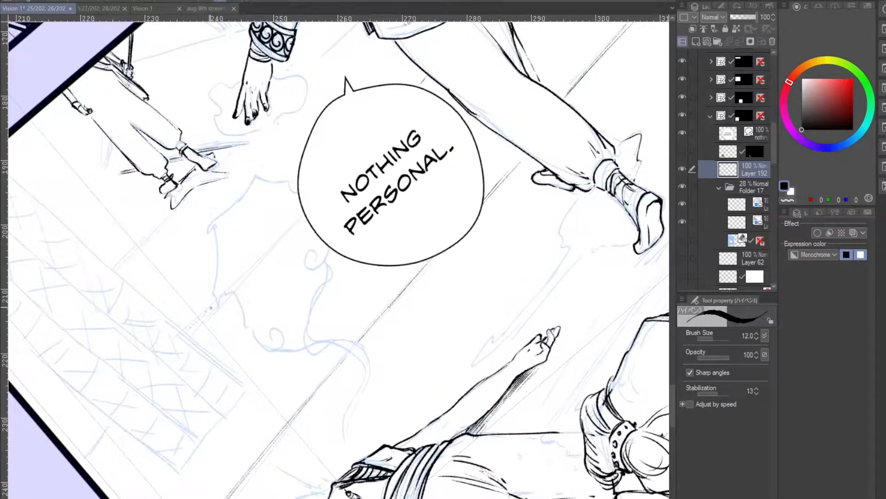
left_click_drag(212, 307, 308, 201)
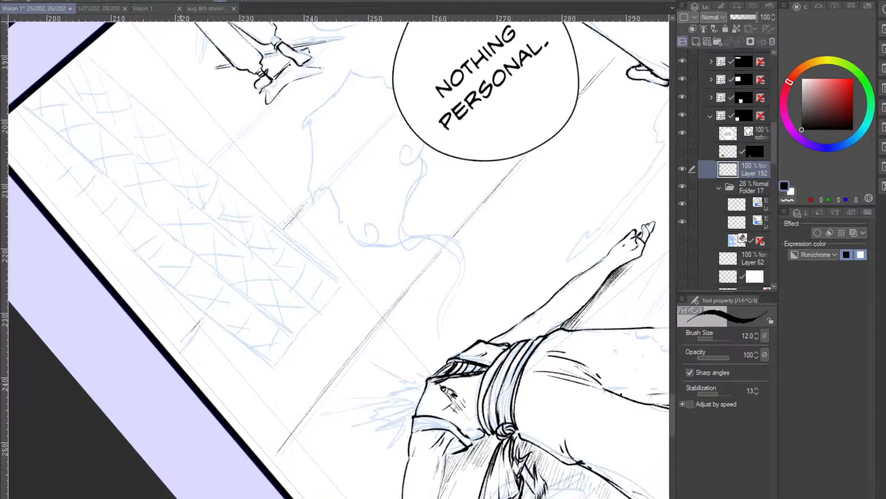
left_click_drag(189, 335, 222, 318)
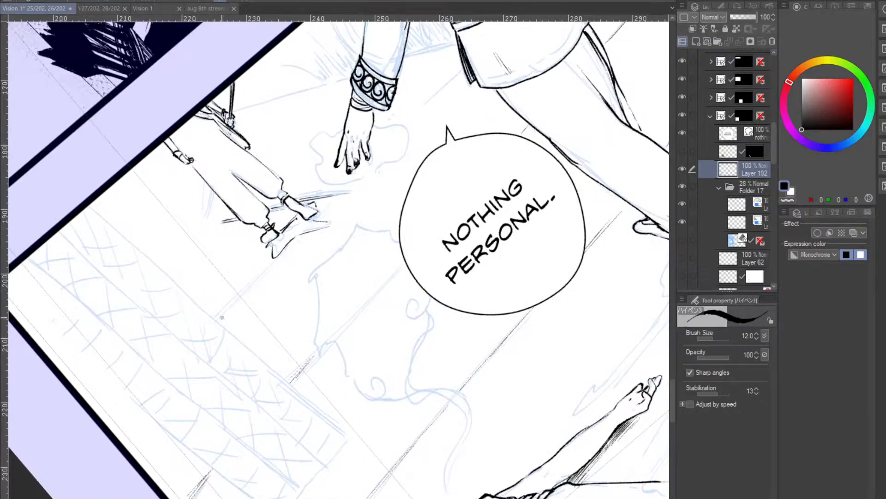
left_click_drag(346, 192, 228, 321)
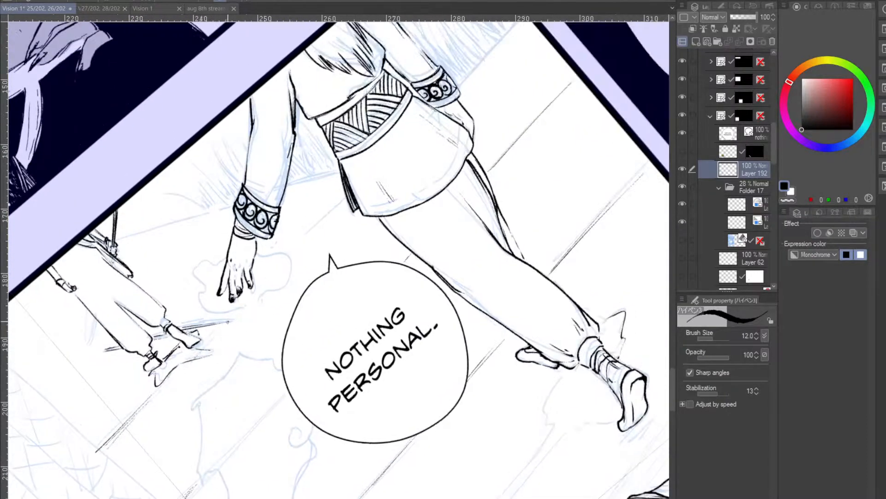
- Ink a short floor line between the walking figure's outstretched hand and the tunic's hem
left_click_drag(277, 210, 248, 244)
left_click_drag(344, 200, 201, 365)
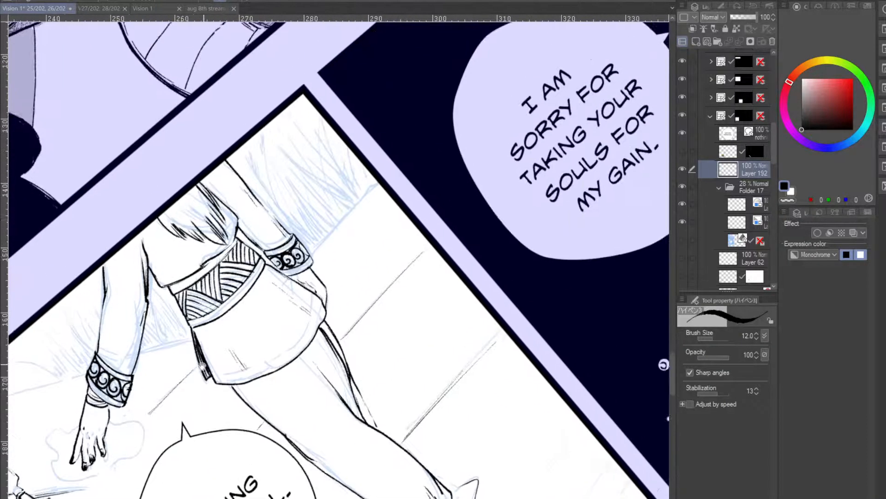
left_click_drag(148, 330, 274, 219)
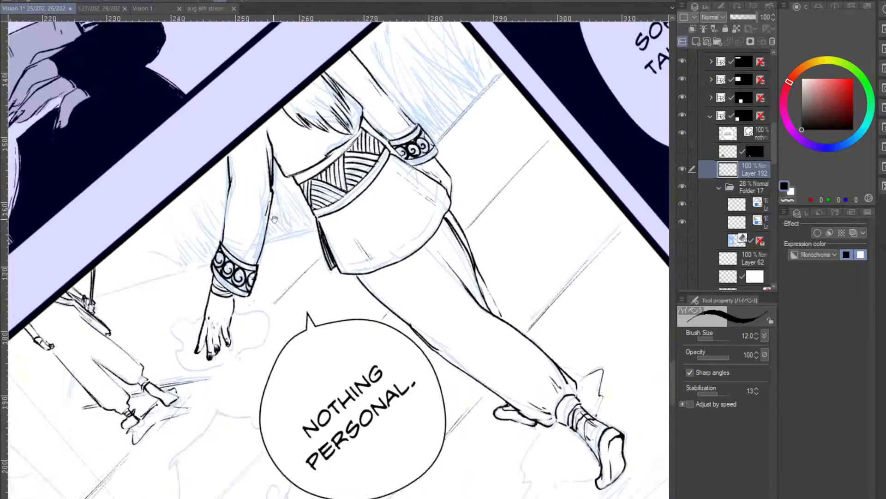
- Ink the diagonal ground edge running from the distant figure behind the walking figure's outstretched arm to the waist
key("minus")
left_click_drag(269, 309, 171, 294)
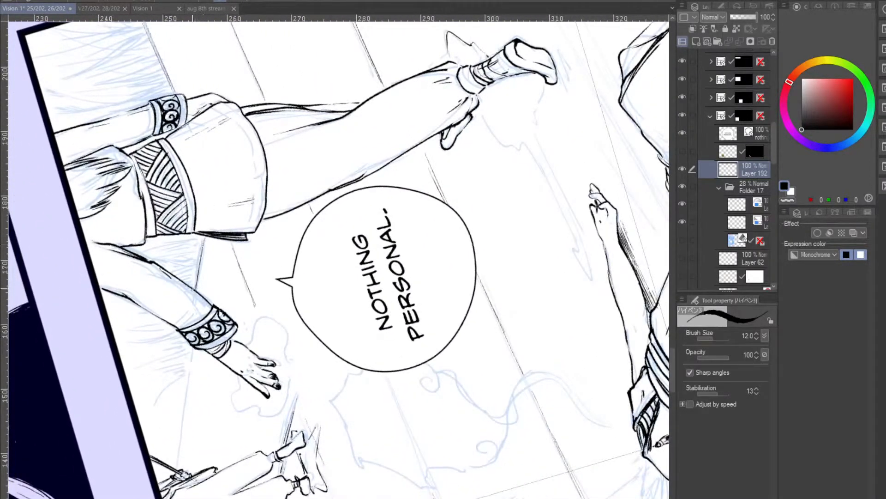
left_click_drag(216, 358, 209, 323)
left_click_drag(277, 346, 261, 324)
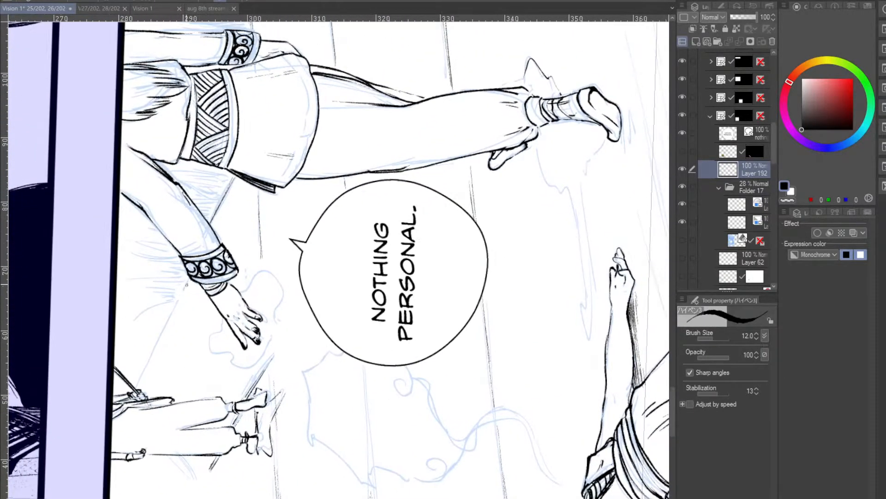
left_click_drag(189, 280, 141, 378)
key("ctrl+at")
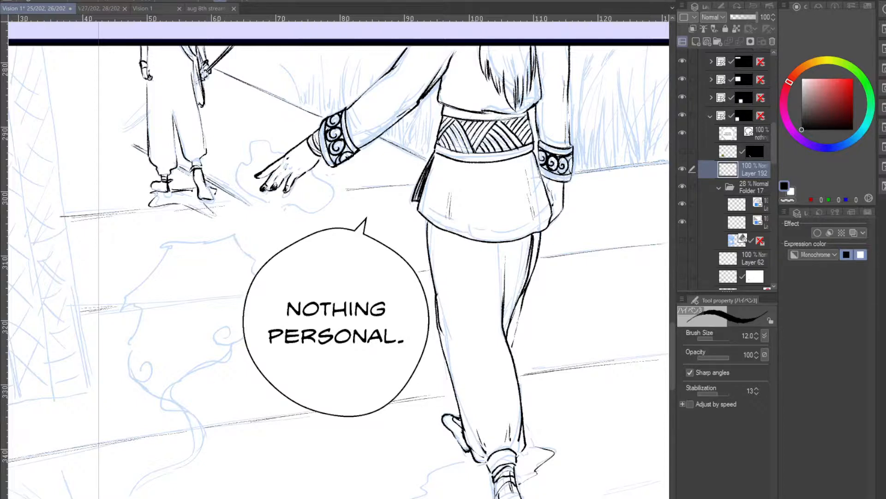
scroll(339, 268, "right", 10)
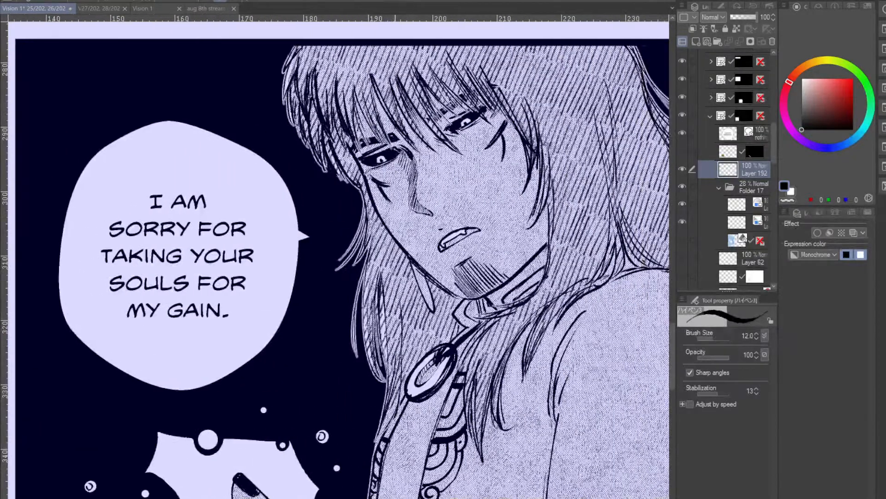
scroll(340, 268, "left", 10)
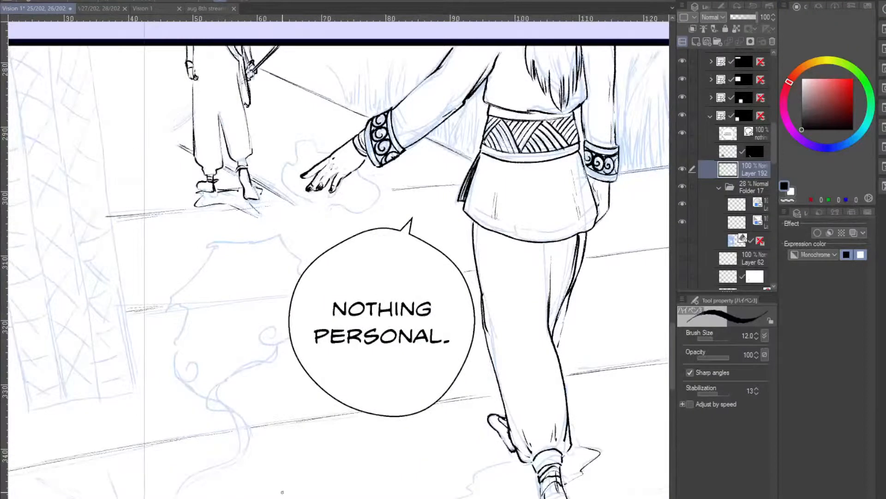